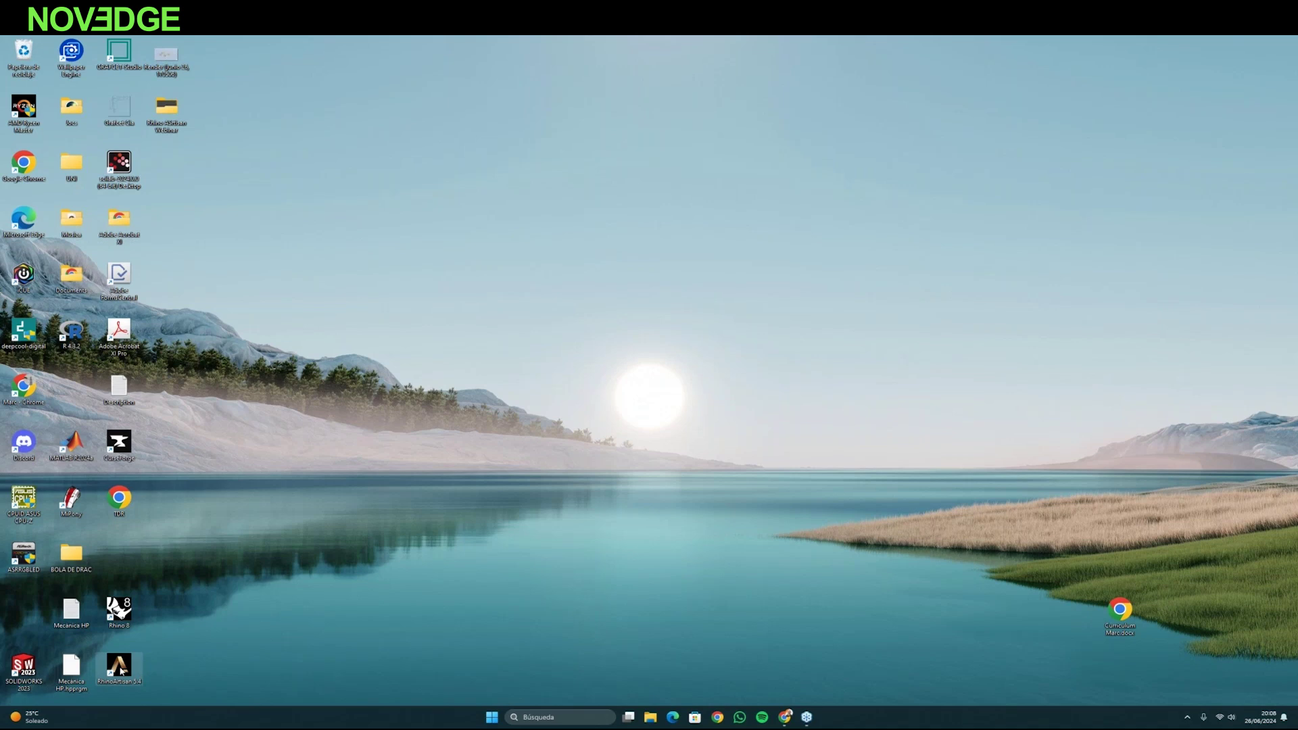
- Launch RhinoArtisan from the desktop
double_click(121, 670)
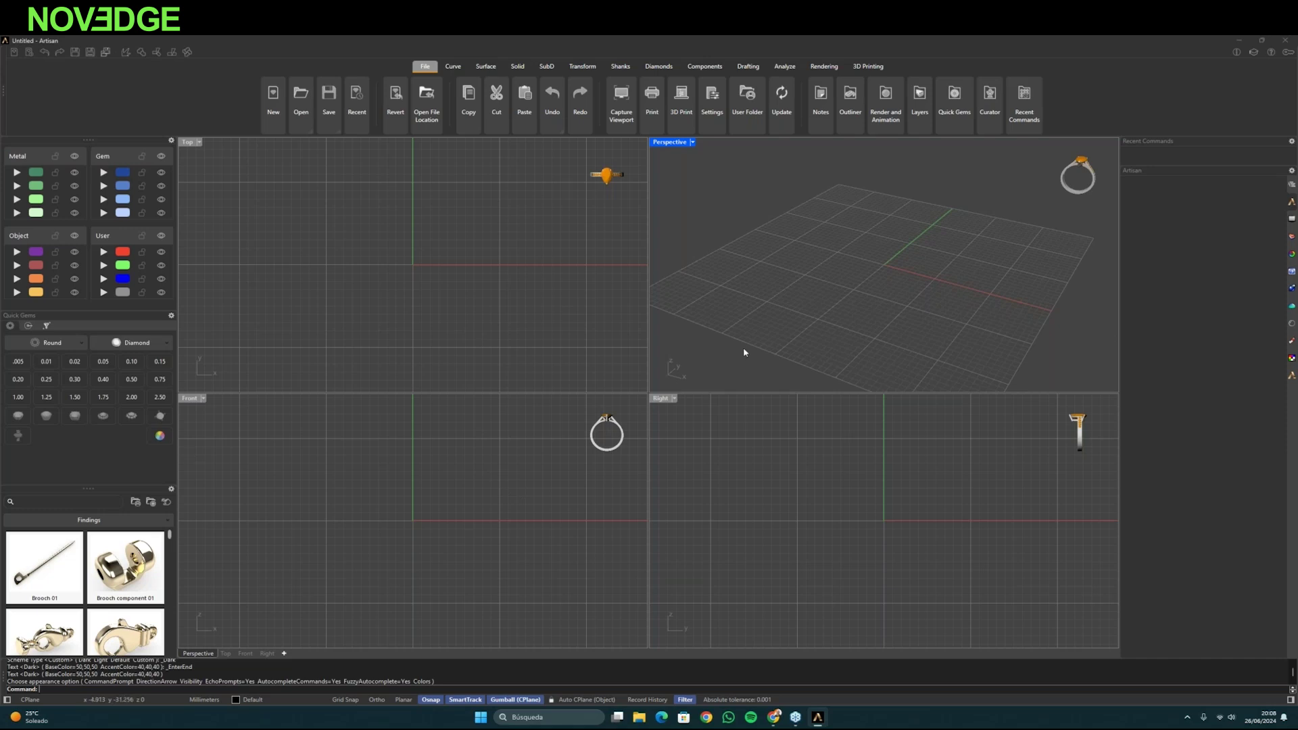
mouse_move(749, 304)
right_mouse_down()
mouse_move(762, 310)
mouse_move(753, 293)
mouse_move(747, 313)
right_mouse_up()
right_click_drag(971, 290, 877, 275)
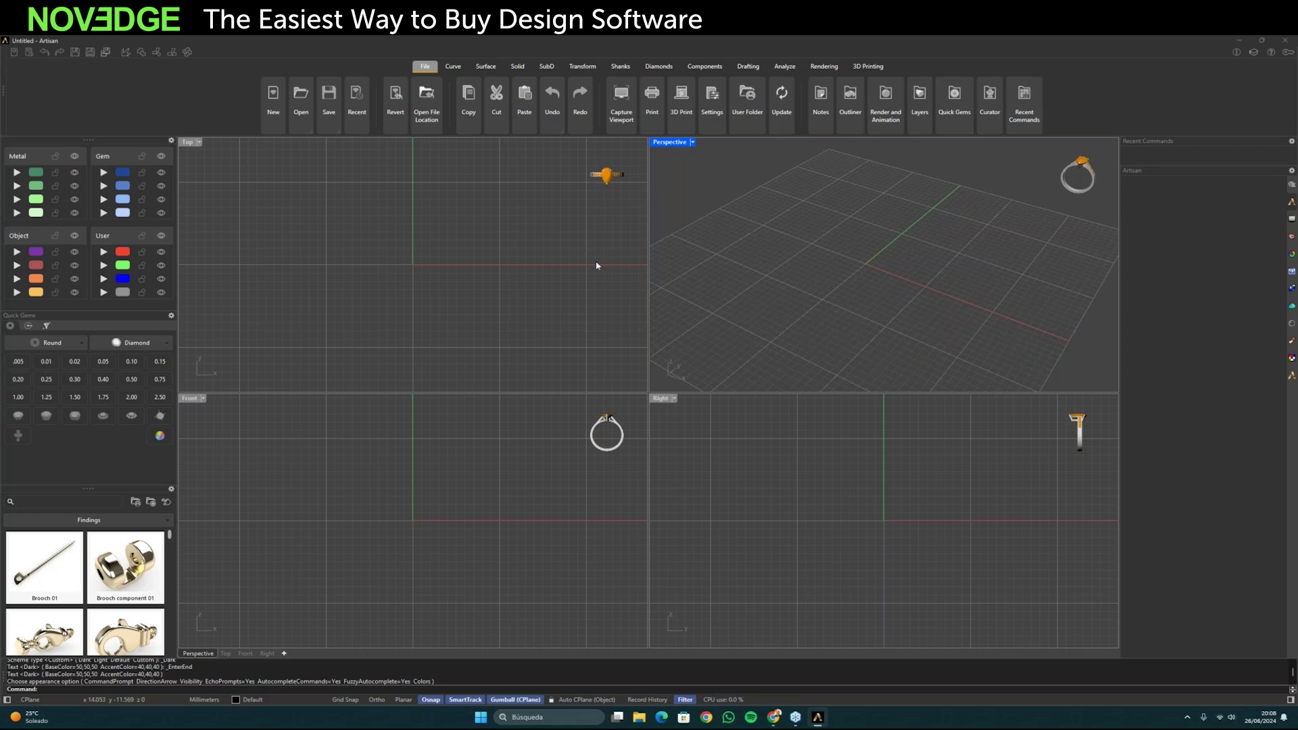
- Place a single round diamond of 0.50 ct at the origin with Gem Studio
left_click(656, 68)
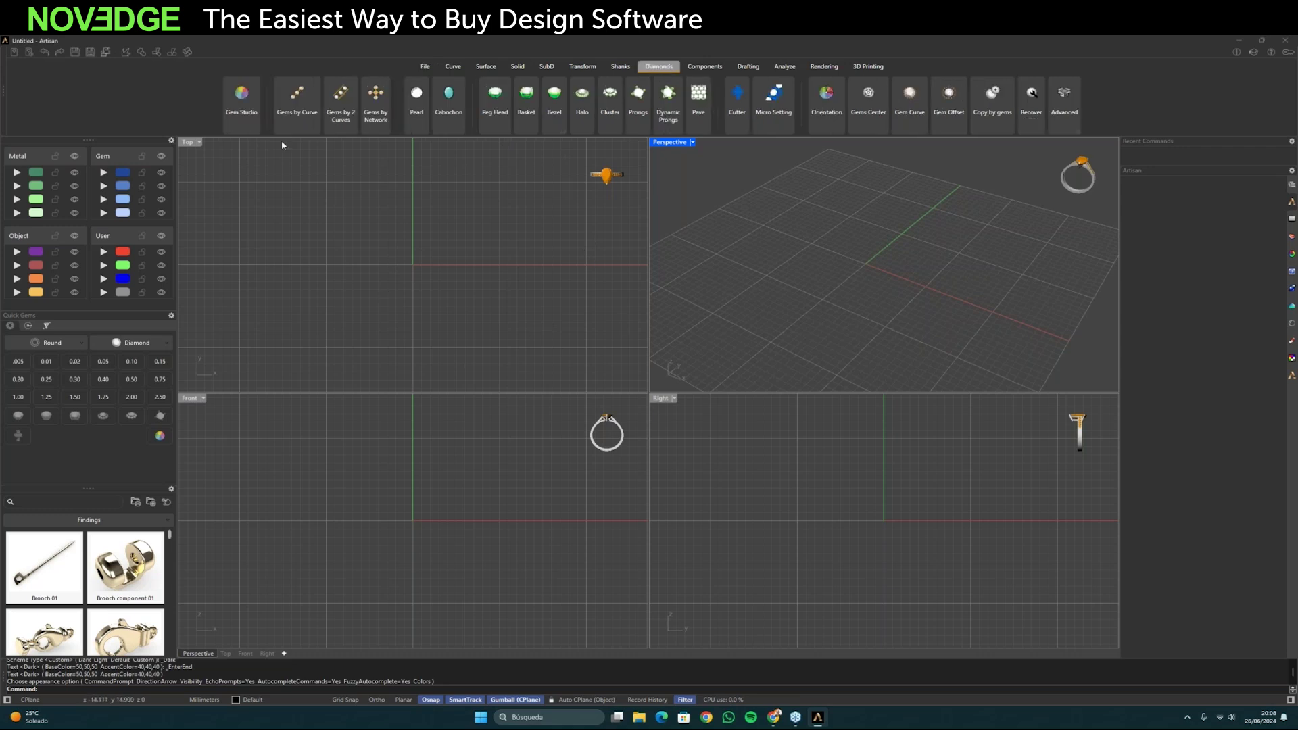
left_click(241, 105)
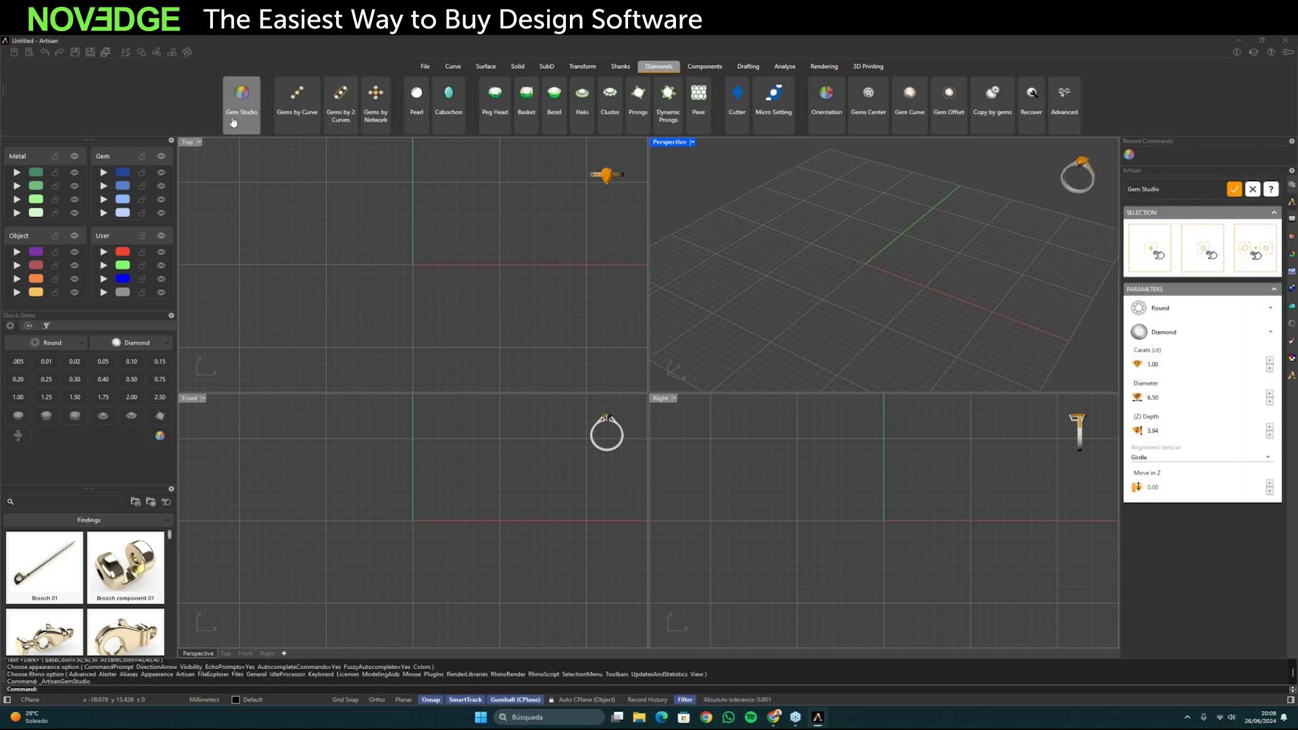
left_click(1270, 369)
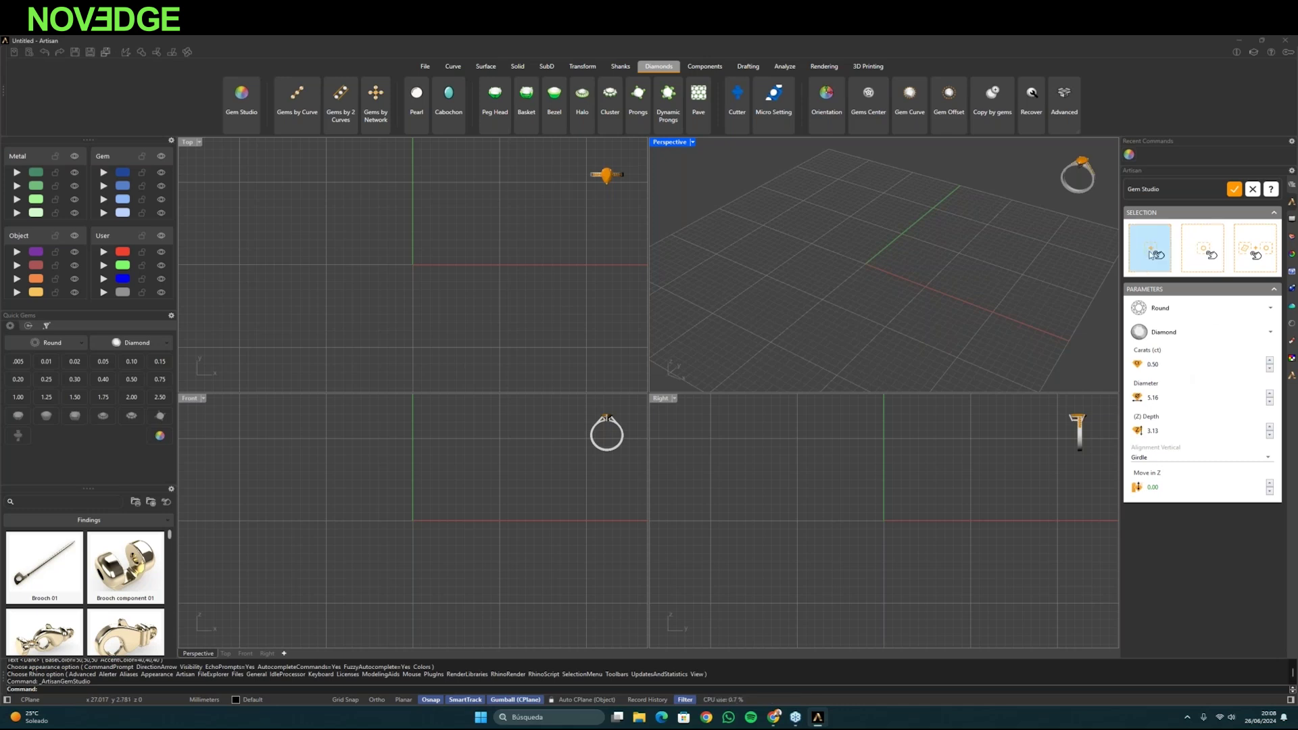
left_click(1156, 254)
scroll(881, 265, "up", 2)
scroll(881, 265, "up", 1)
- Show the Perspective viewport maximized in Shaded display mode and accept the diamond
left_click(693, 142)
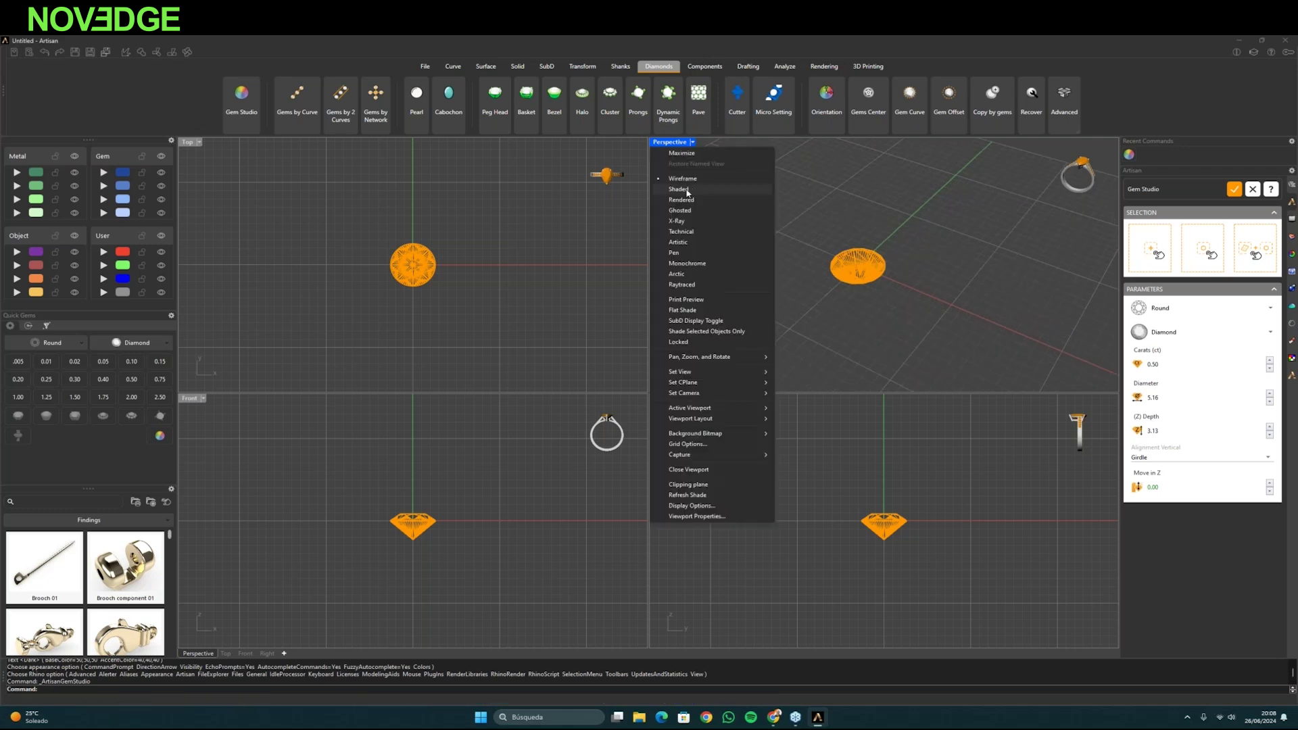
left_click(687, 191)
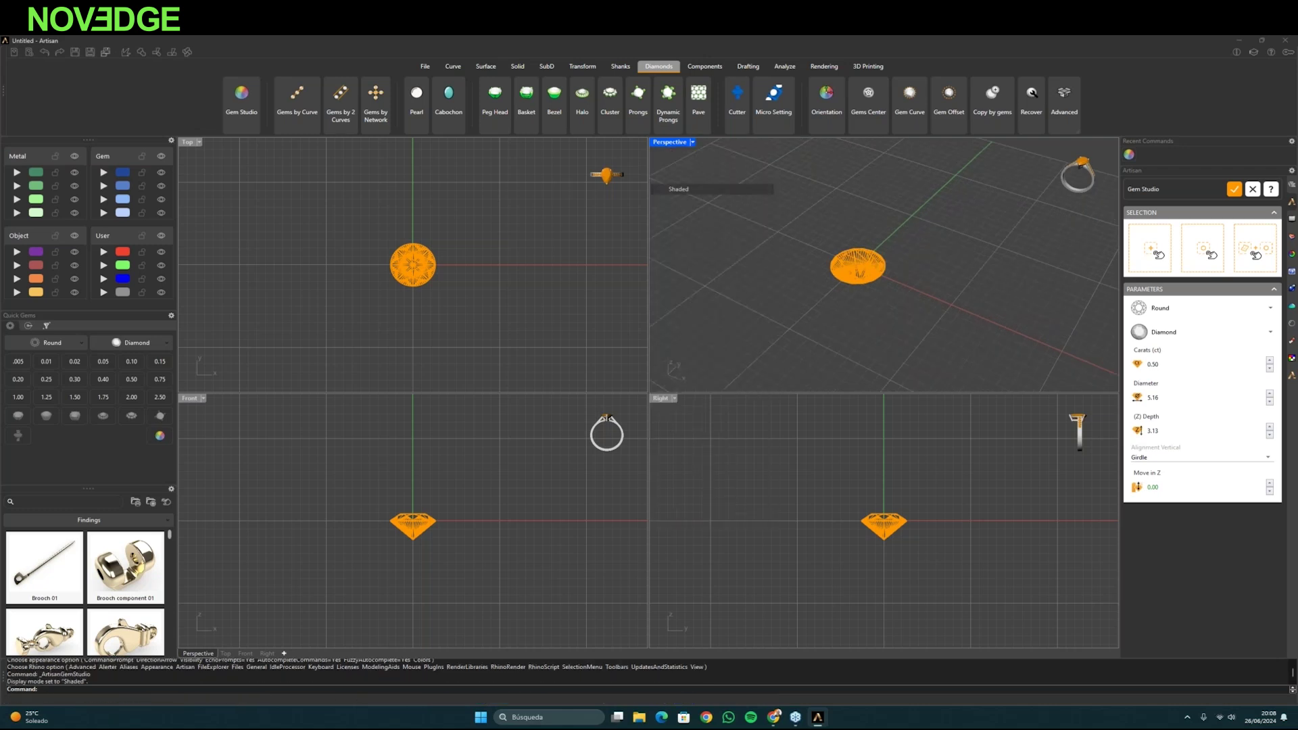
double_click(673, 144)
right_click_drag(641, 308, 684, 352)
left_click(1235, 189)
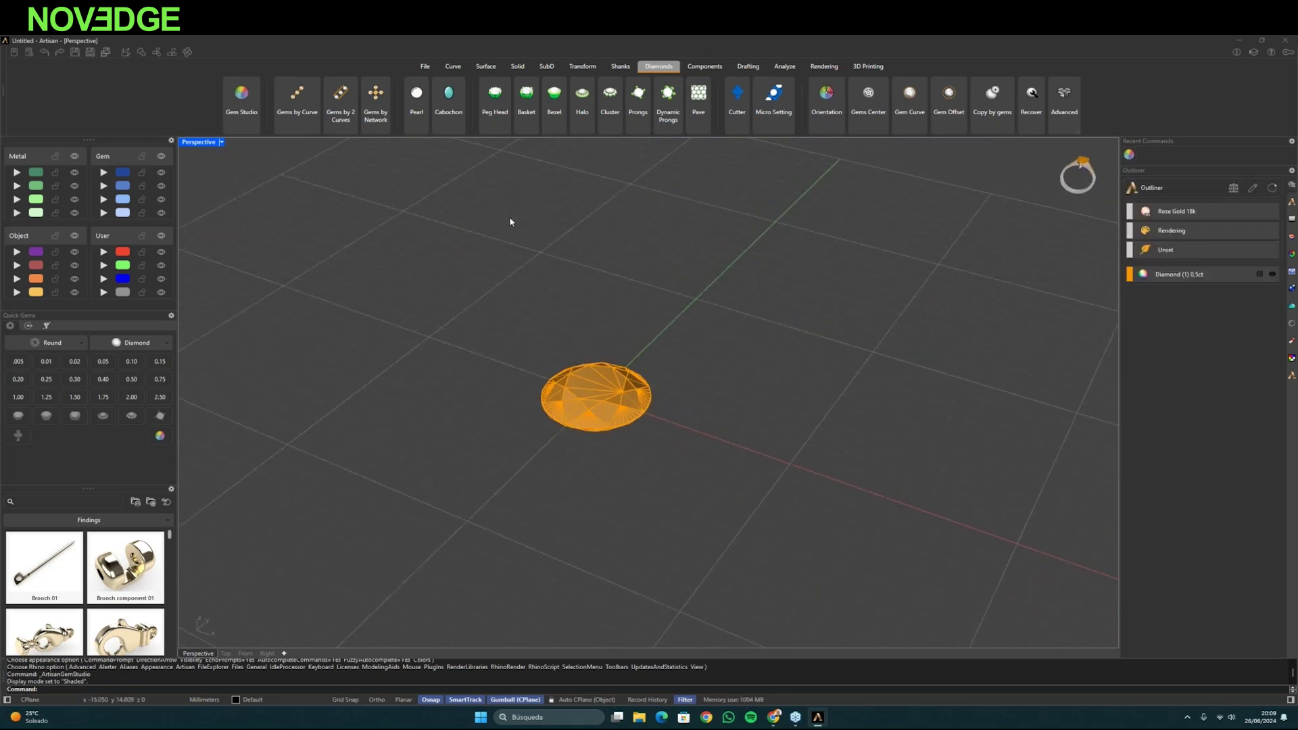
- Start a Basket setting on the round diamond
left_click(526, 98)
left_click(585, 408)
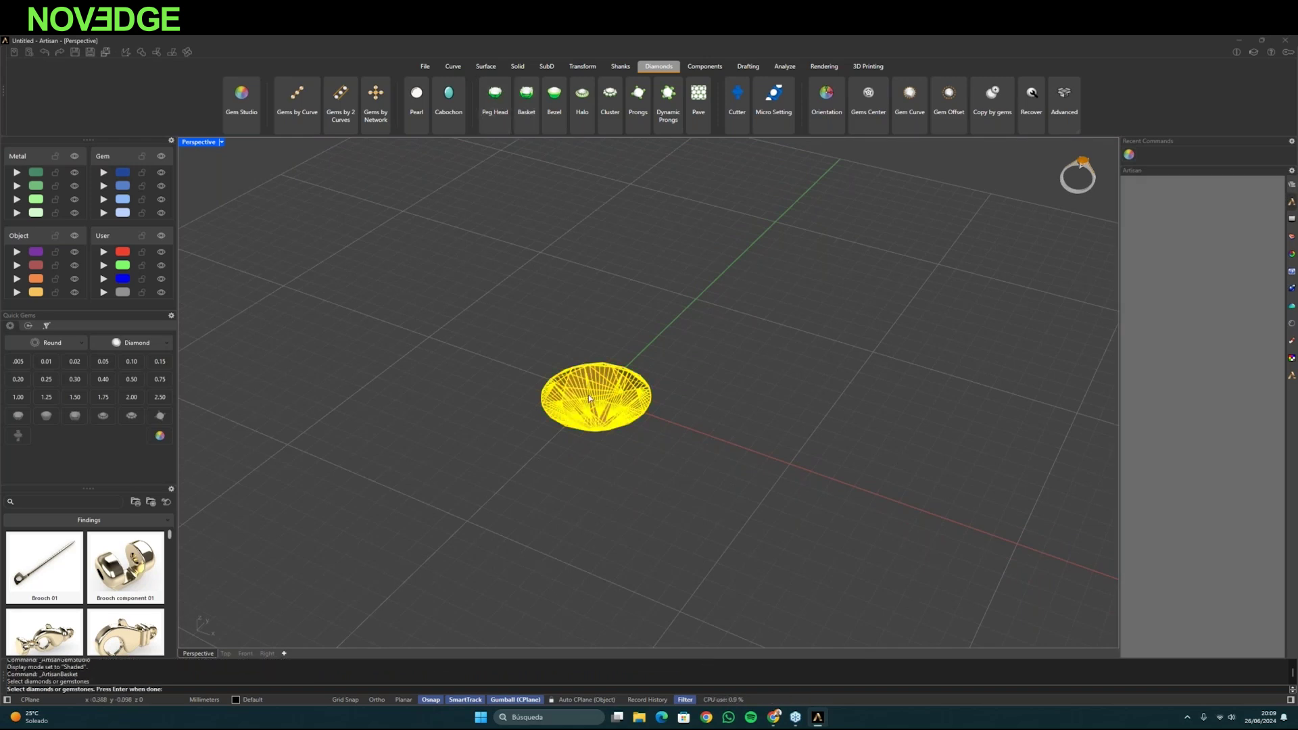
key("Return")
right_click_drag(676, 432, 684, 444)
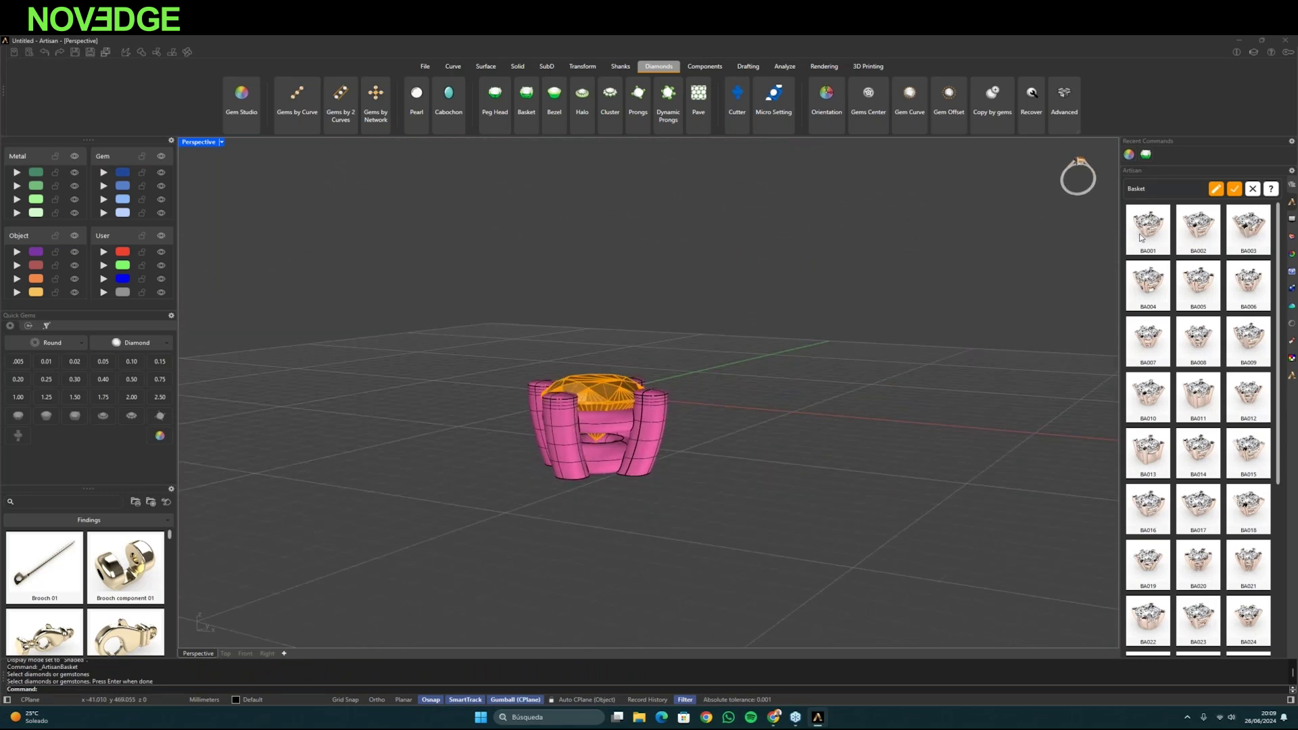
- Apply the BA002 preset from the basket library to the diamond's setting
scroll(1158, 399, "down", 1)
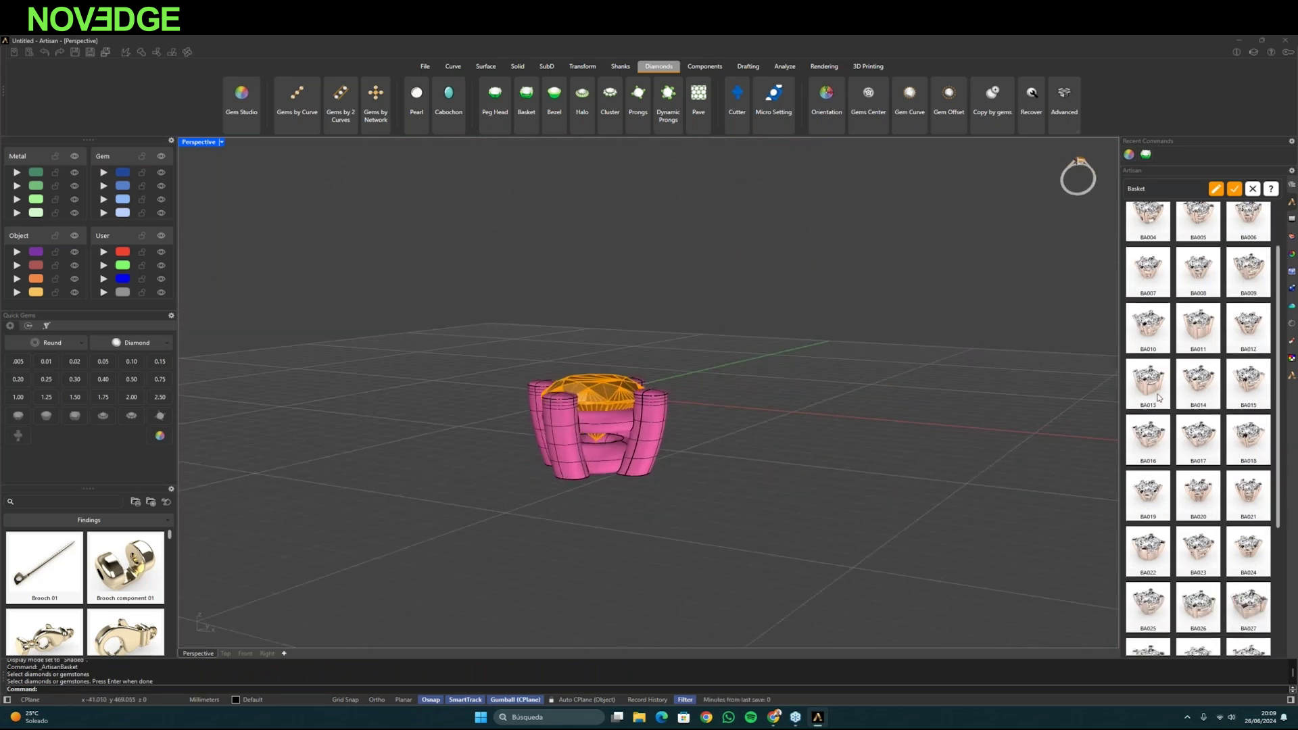
scroll(1197, 446, "up", 1)
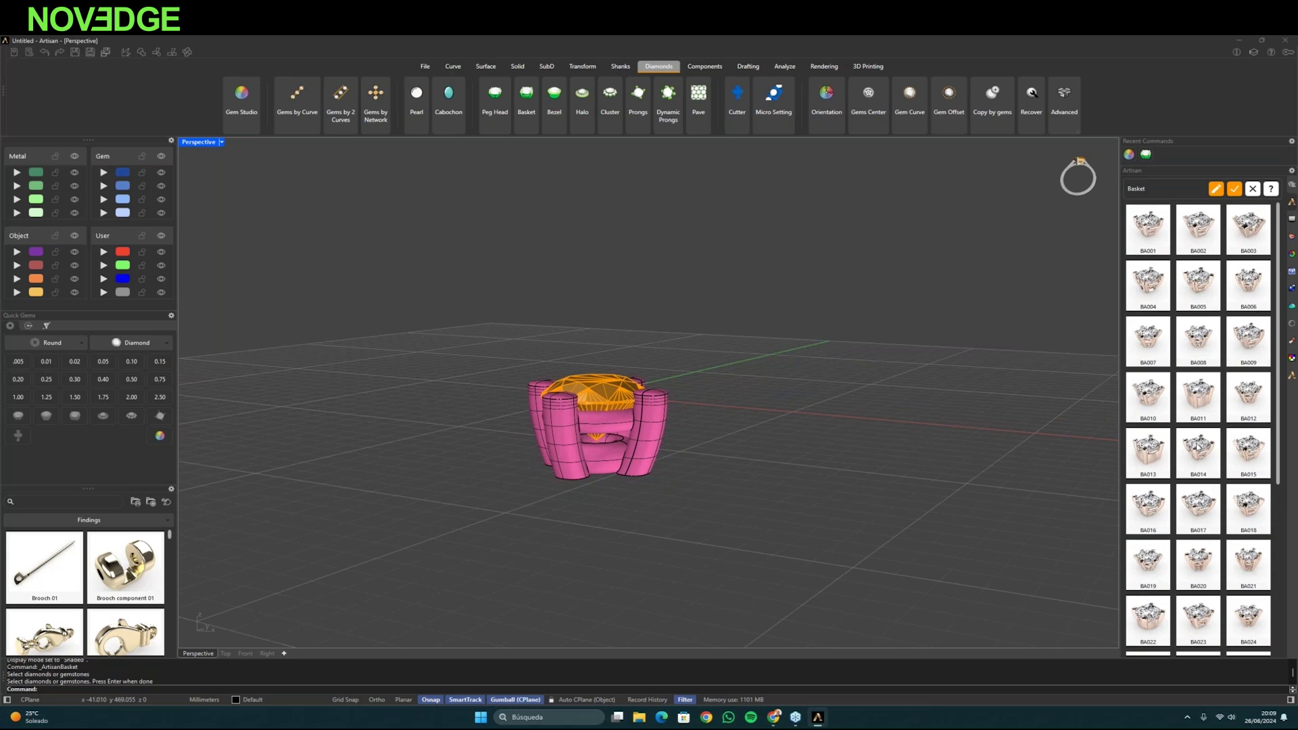
right_click_drag(764, 432, 909, 323)
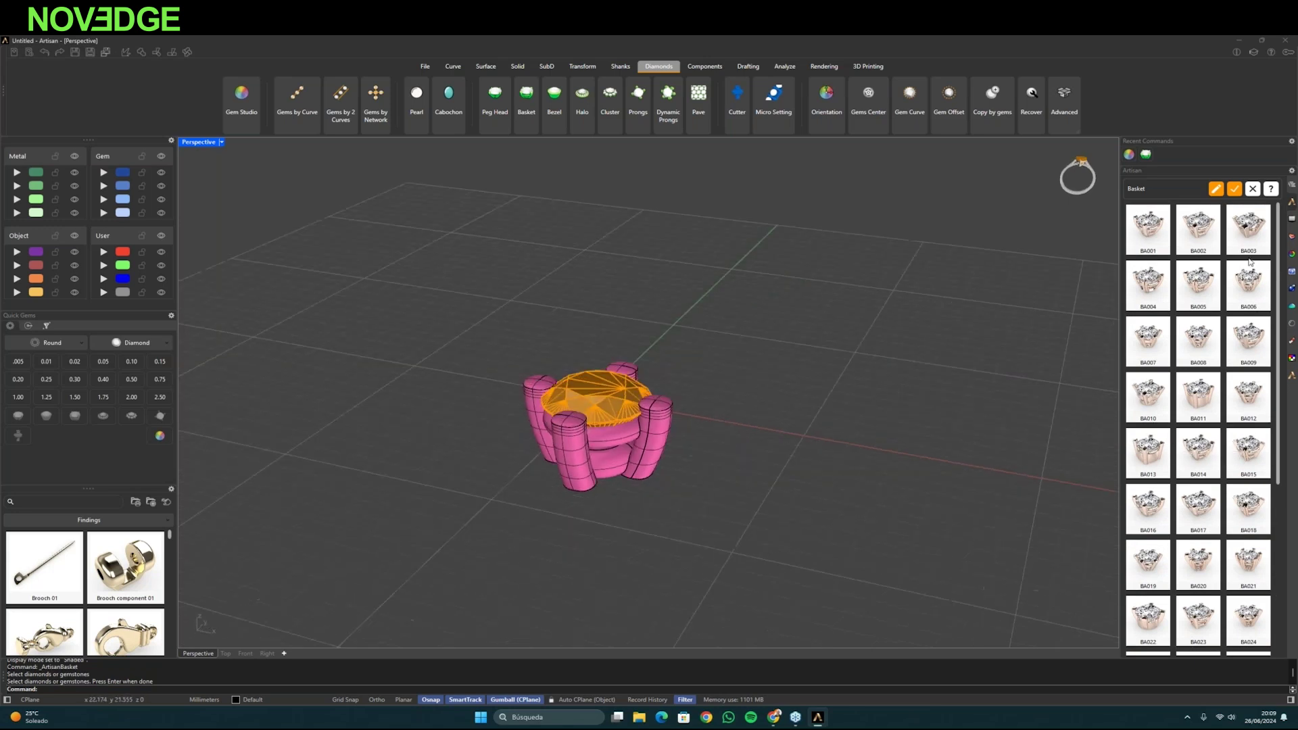
left_click(1201, 240)
mouse_move(999, 326)
right_mouse_down()
mouse_move(659, 444)
mouse_move(649, 496)
mouse_move(821, 580)
mouse_move(537, 470)
mouse_move(522, 477)
right_mouse_up()
scroll(661, 450, "up", 3)
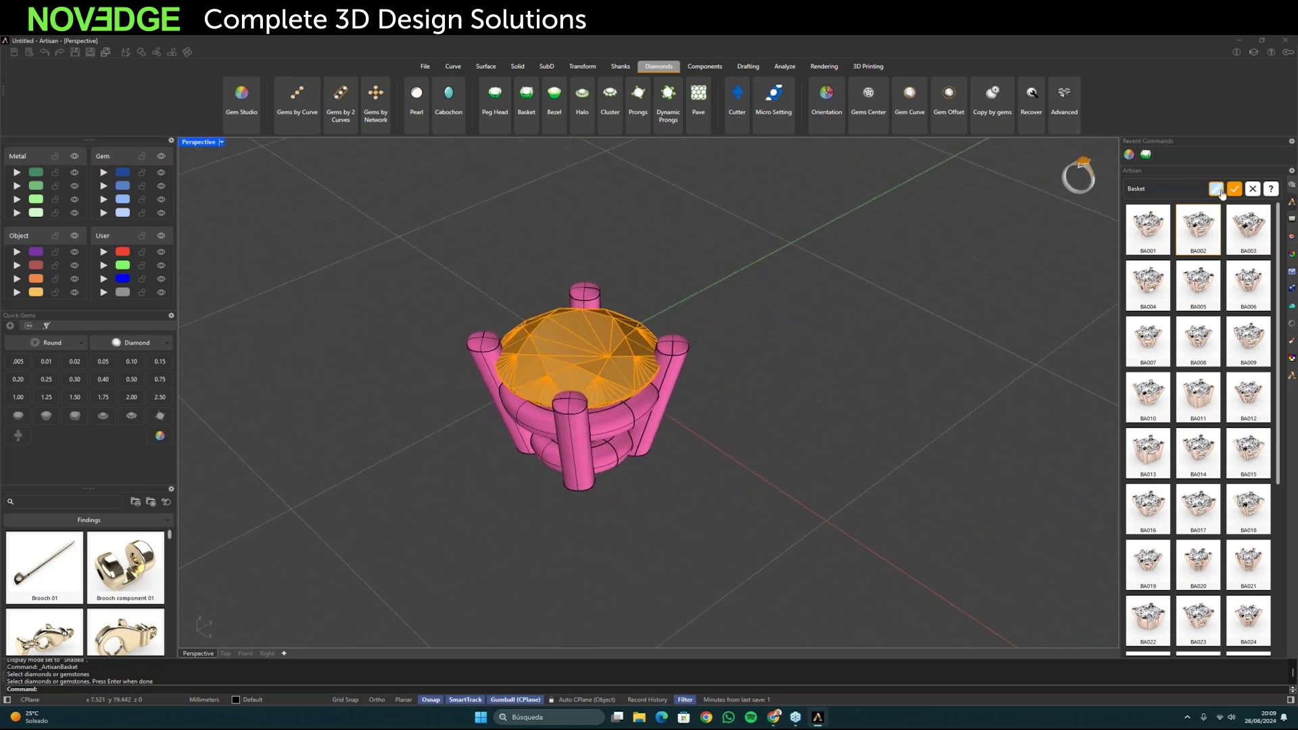
- Open the basket's parameters for editing and set the prong diameter to 1.20
left_click(1216, 191)
right_click_drag(1057, 275, 978, 291)
right_click_drag(718, 397, 716, 392)
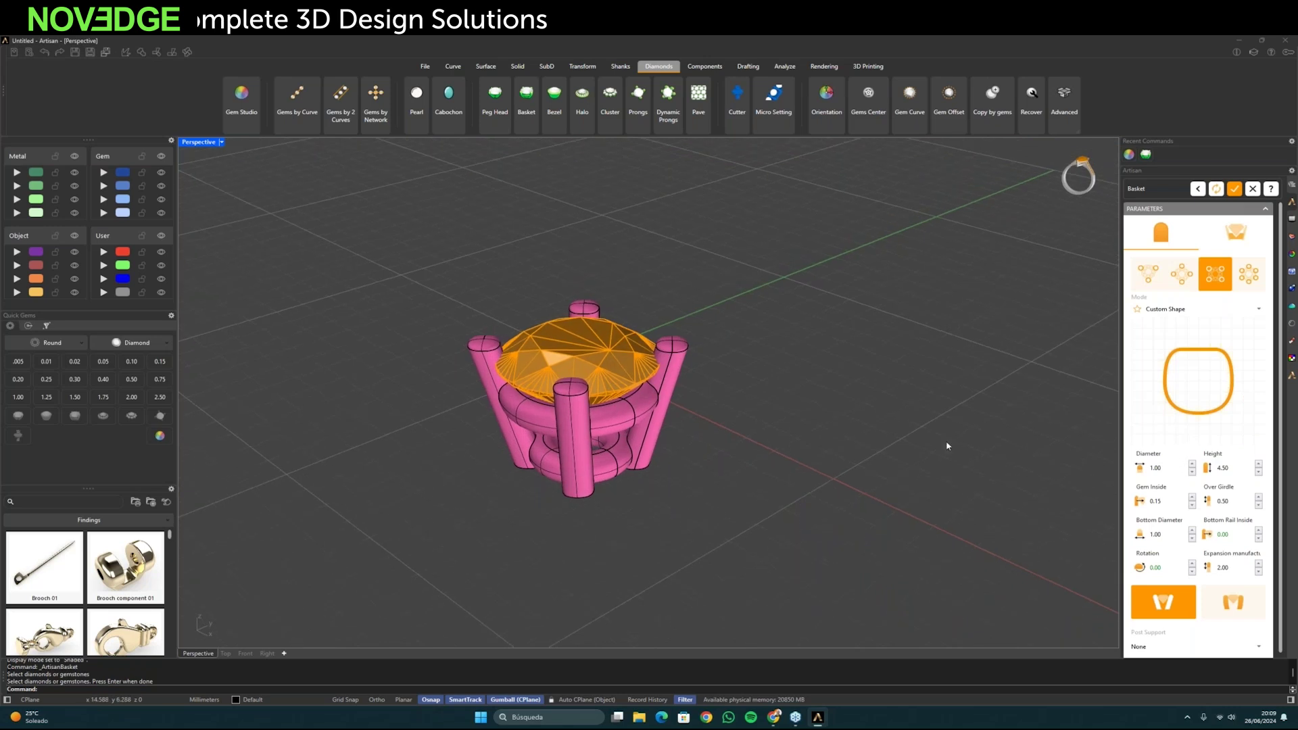
right_click_drag(800, 455, 821, 436)
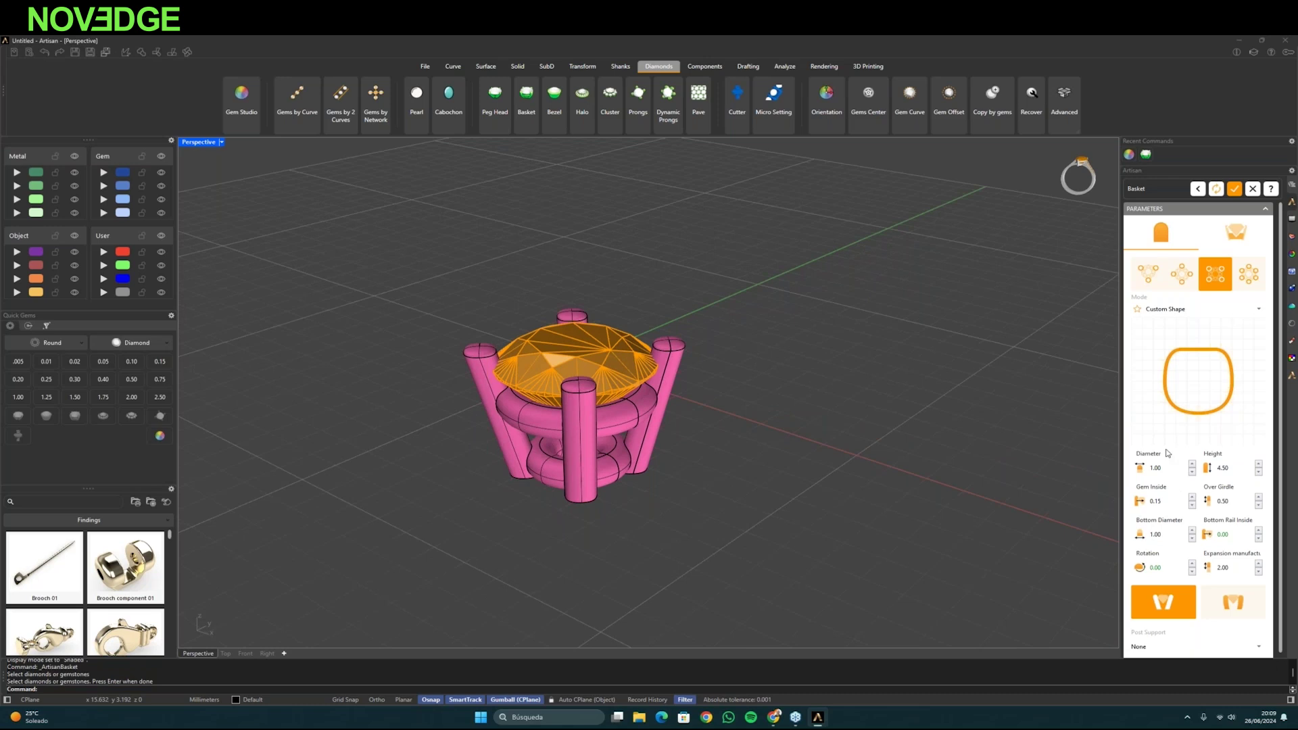
left_click(1192, 466)
left_click(1192, 466)
right_click_drag(831, 432, 819, 456)
right_click_drag(702, 381, 690, 412)
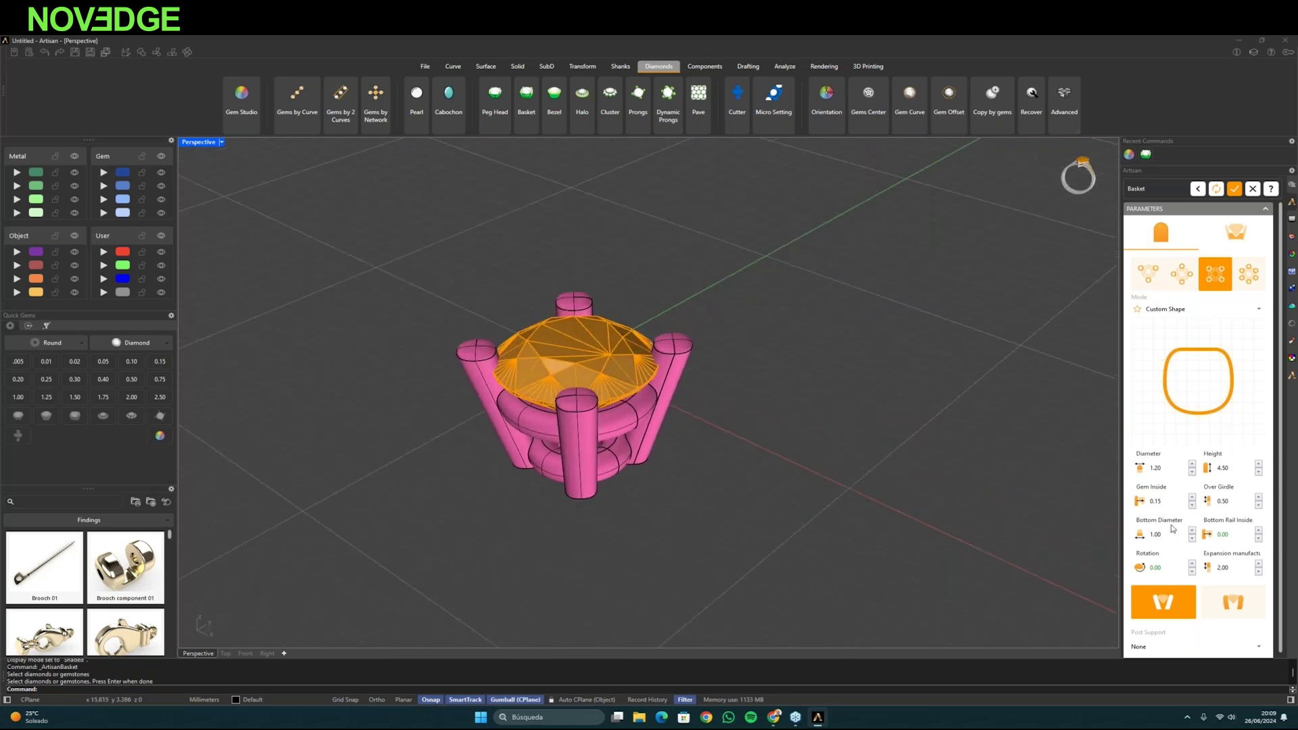
- Set the prongs' bottom diameter to 0.90
left_click(1192, 539)
right_click_drag(701, 495, 853, 525)
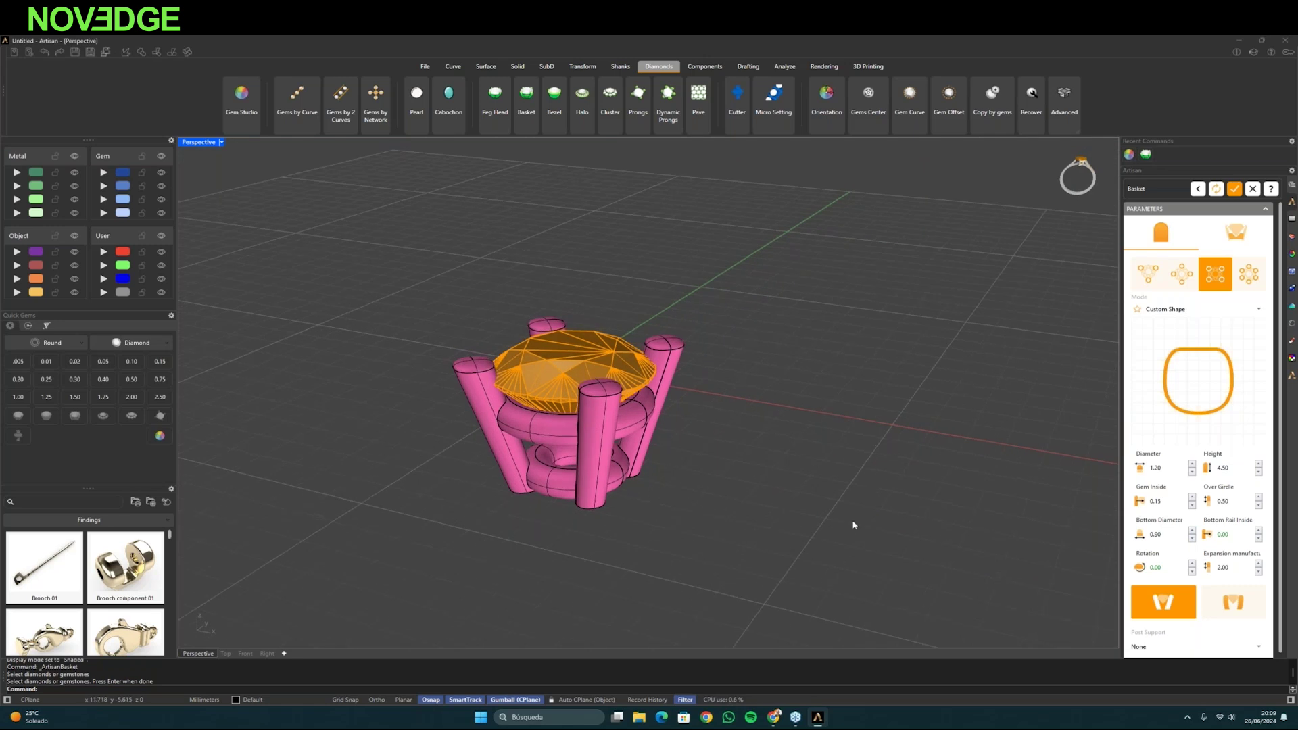
right_click_drag(581, 464, 777, 501)
- Set the prongs' height to 4.30
left_click(1259, 474)
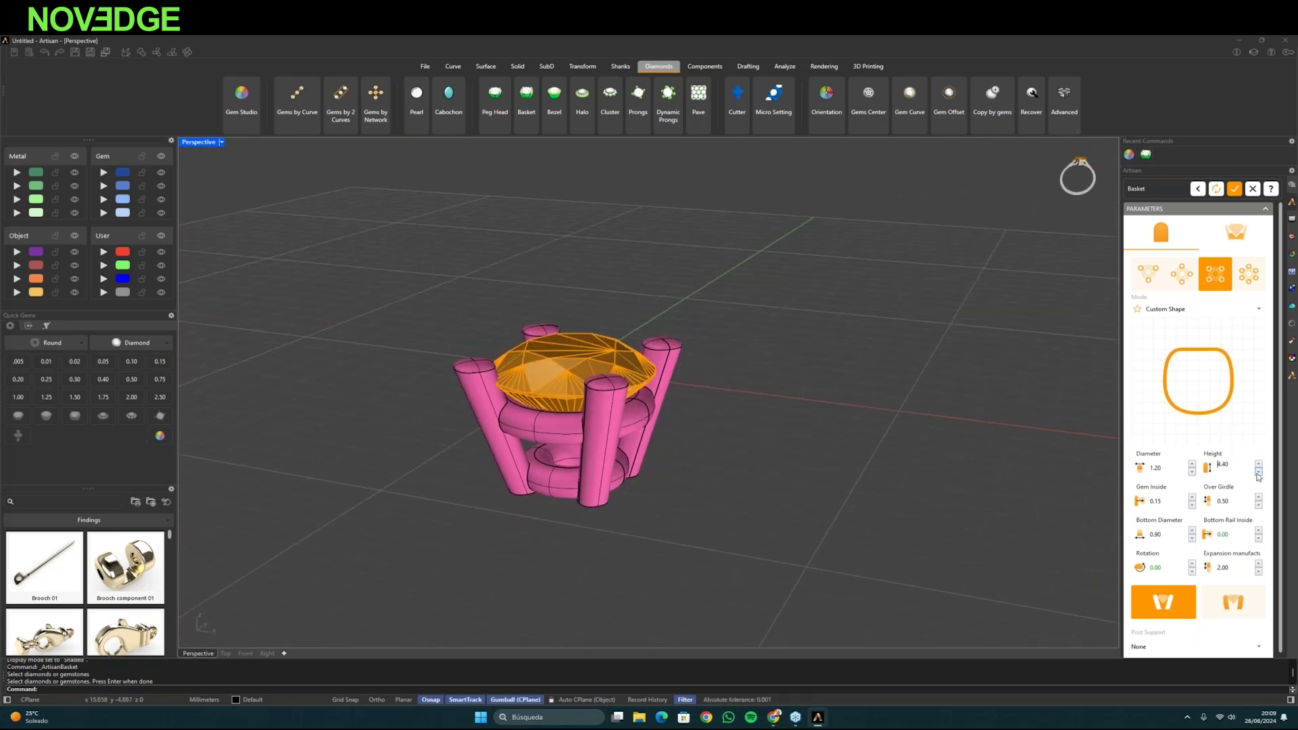
scroll(1218, 467, "down", 2)
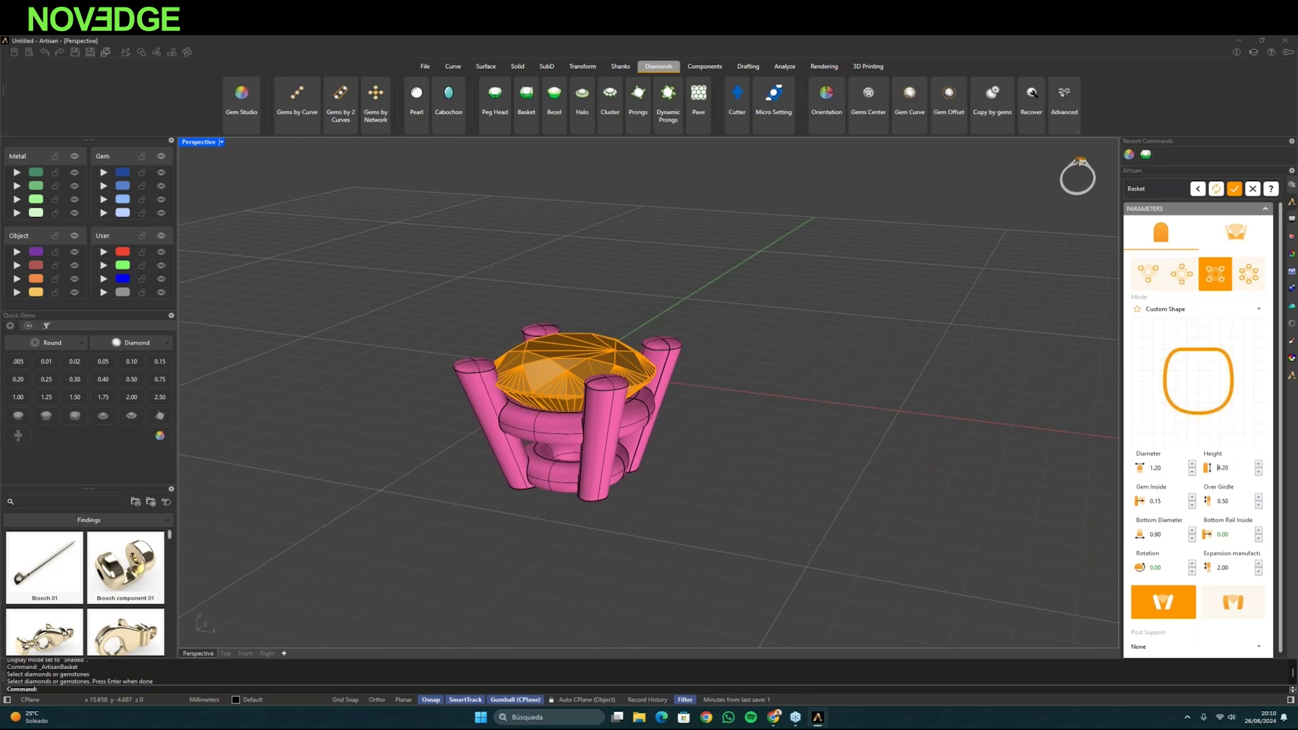
left_click(1258, 464)
mouse_move(728, 551)
right_mouse_down()
mouse_move(756, 521)
mouse_move(741, 538)
right_mouse_up()
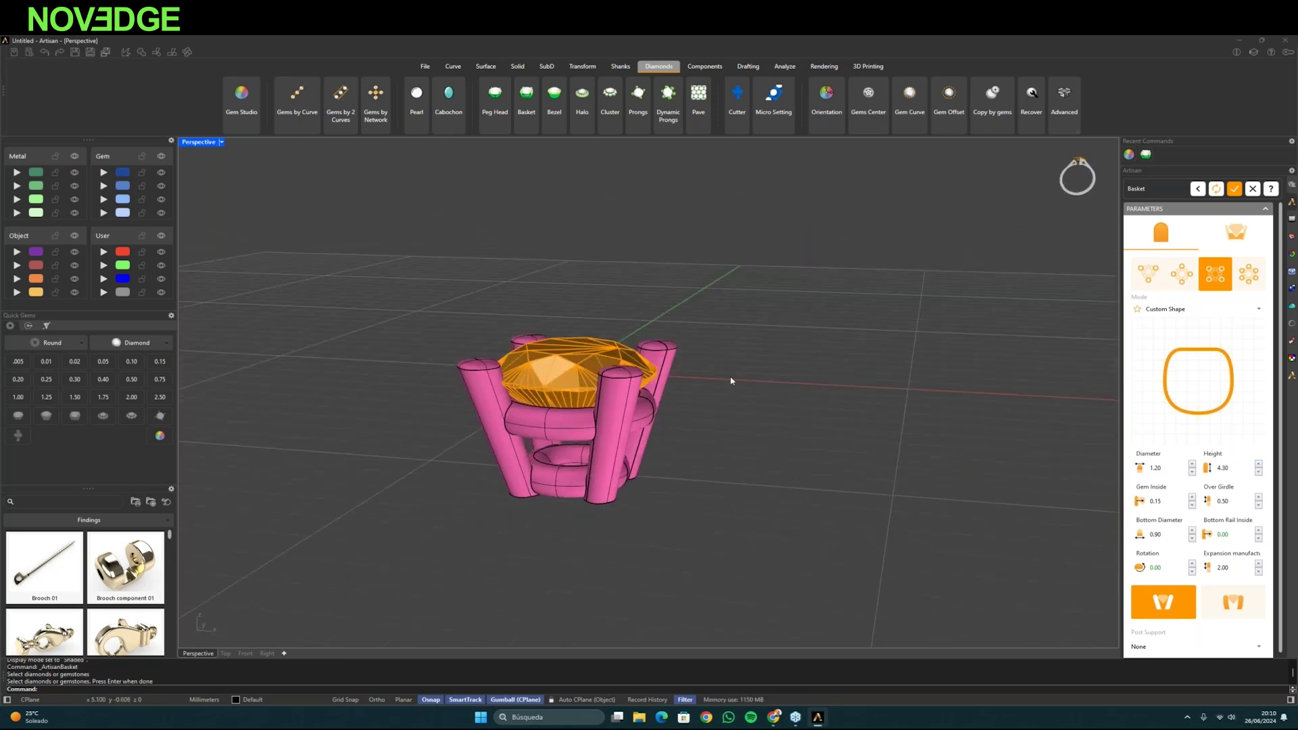
- Switch the basket's prongs from the straight to the curved form
scroll(731, 380, "down", 3)
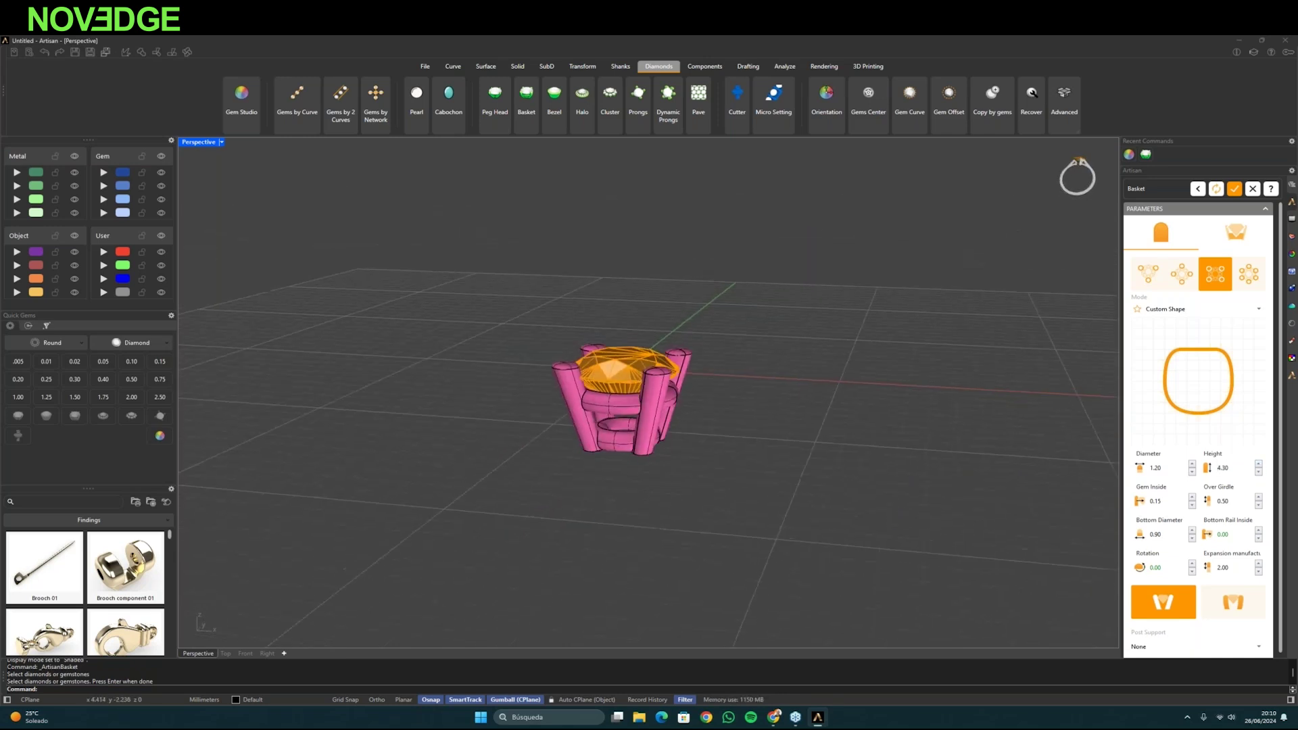
left_click(1235, 610)
right_click_drag(730, 530, 748, 455)
- Open the basket's rail parameters and set the upper rail's height to 1.10
left_click(1239, 234)
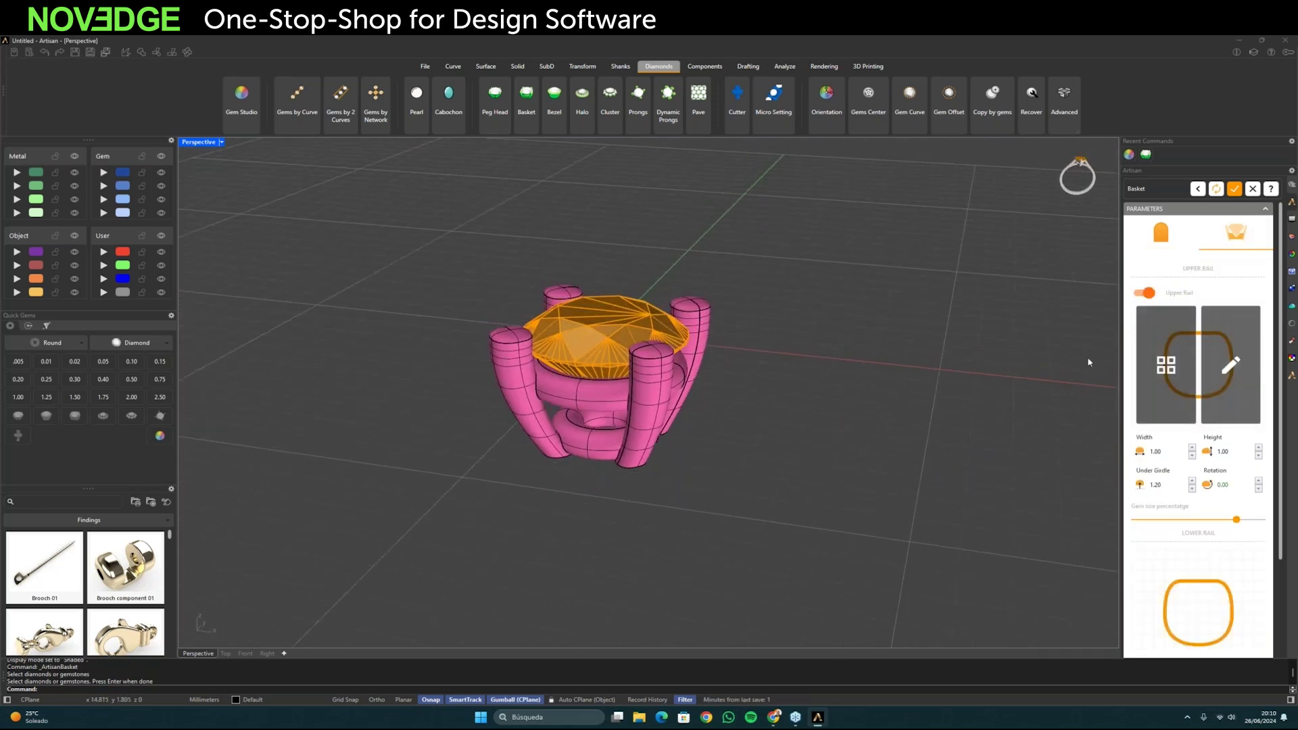
right_click_drag(688, 411, 688, 416)
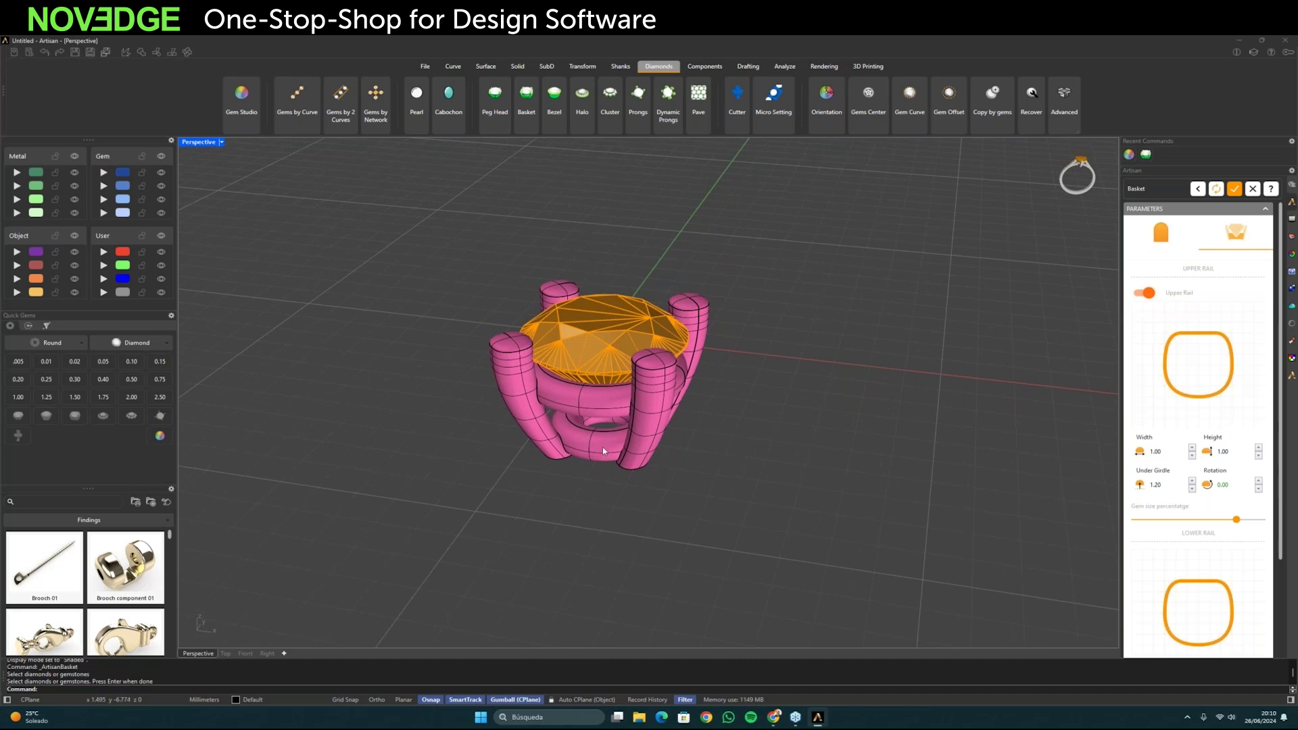
right_click_drag(809, 449, 817, 449)
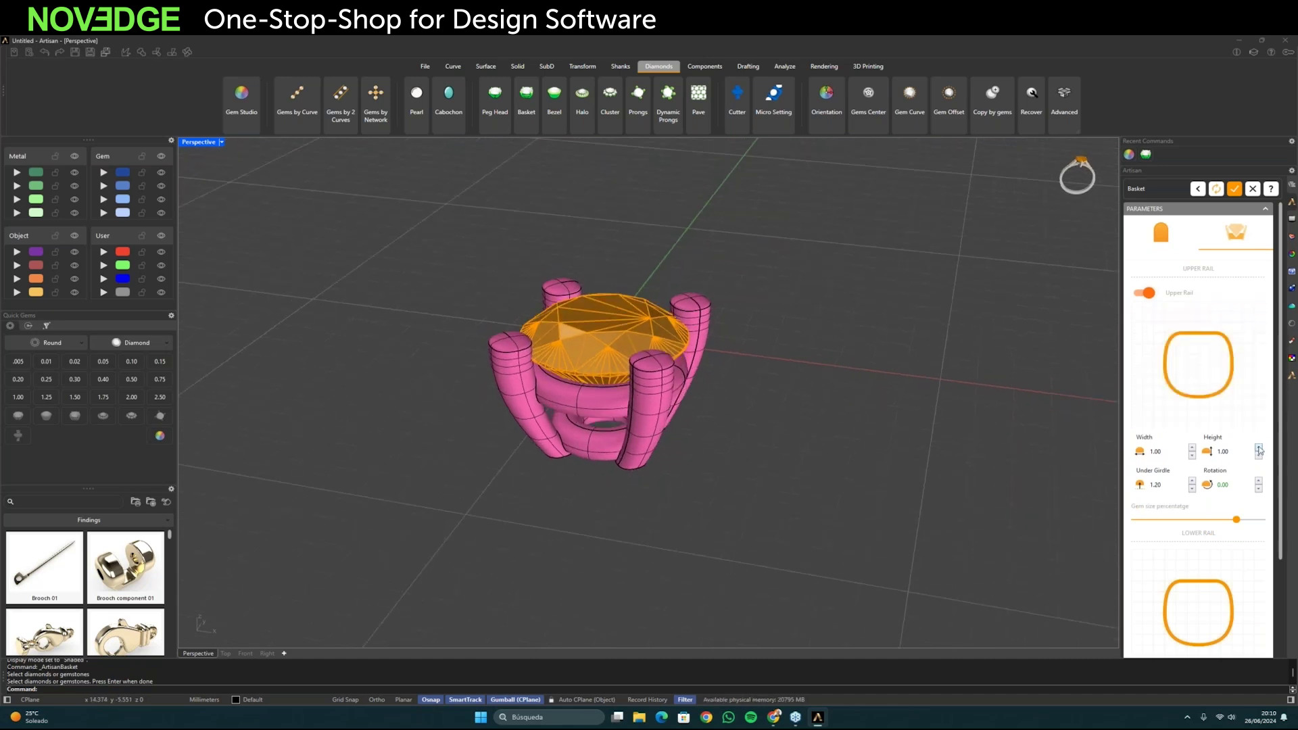
right_click_drag(824, 482, 823, 470)
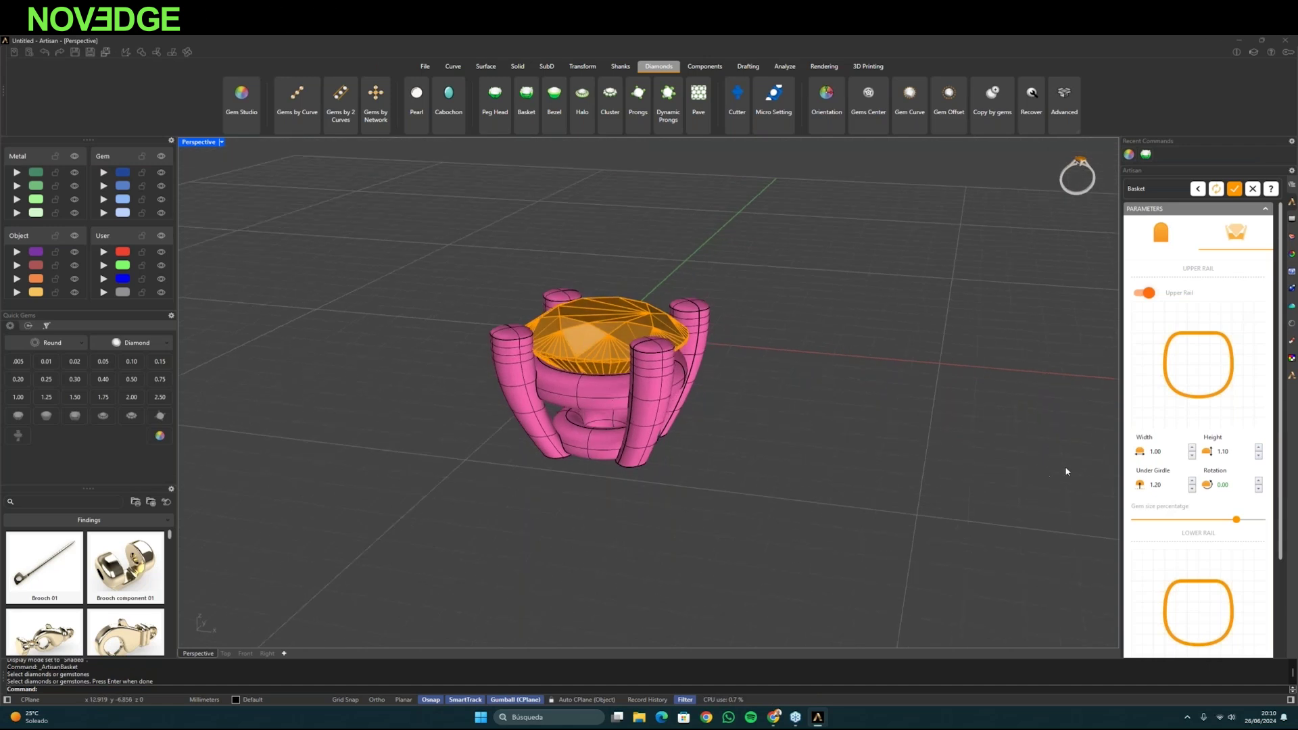
- Set the upper rail's distance under the girdle to 1.30
left_click(1192, 481)
right_click_drag(770, 470, 763, 492)
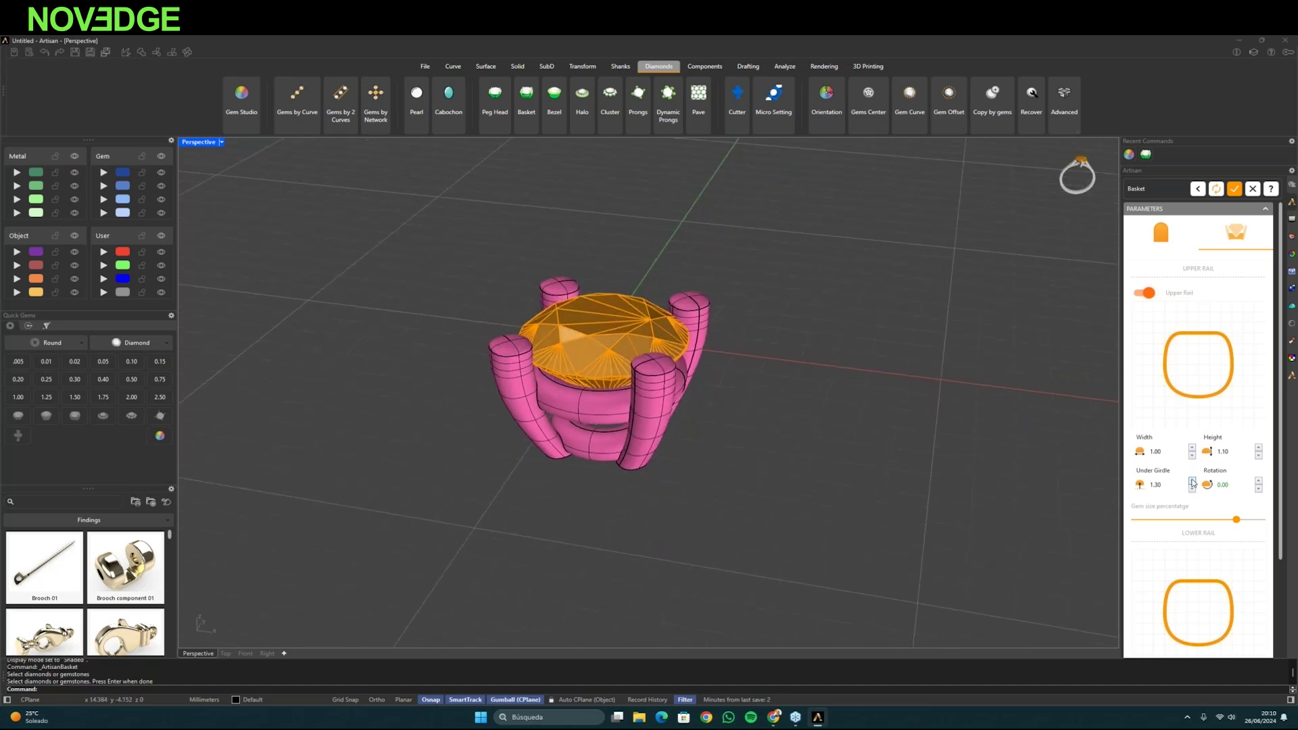
left_click(1192, 489)
right_click_drag(772, 495, 623, 482)
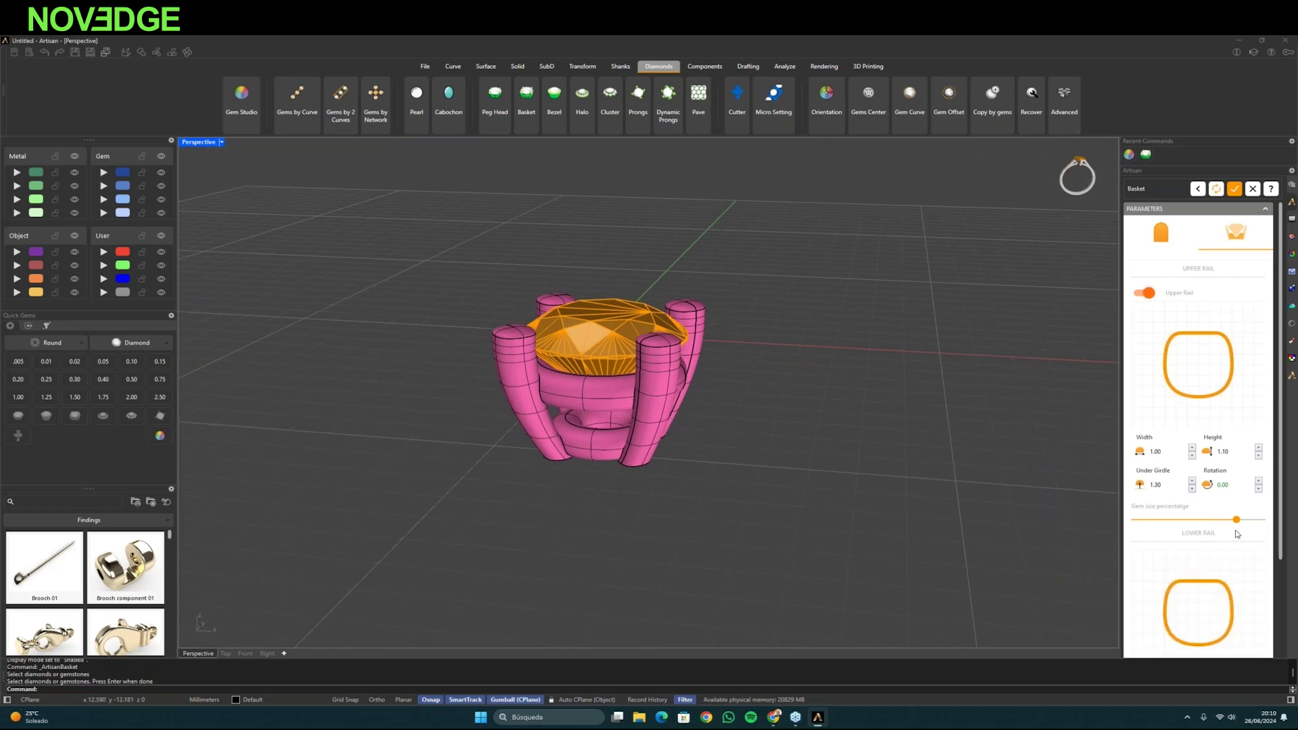
- Set the lower rail's height to 1.10 and slightly increase its gem size percentage
scroll(1212, 565, "down", 3)
left_click(1259, 570)
right_click_drag(690, 530, 696, 528)
left_click_drag(1164, 642, 1174, 643)
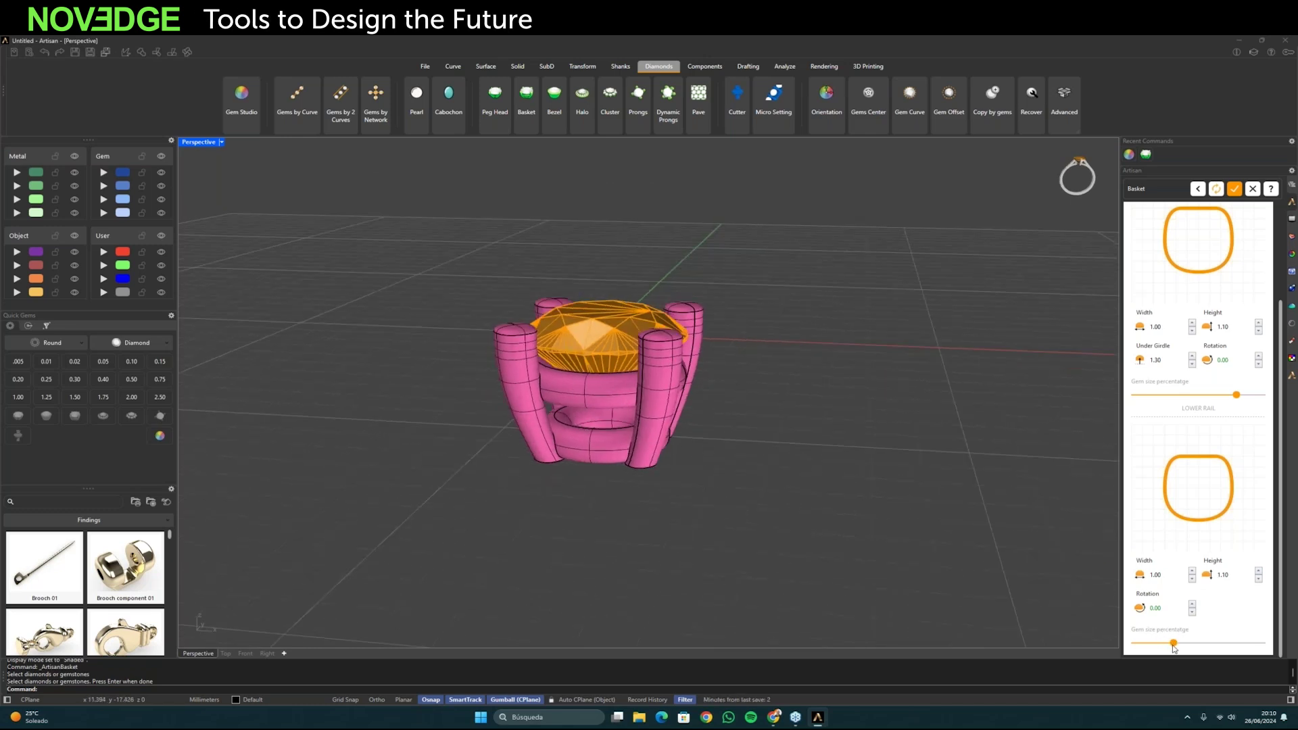
right_click_drag(814, 545, 710, 405)
- Return to the prong parameters, try the Single post support, and set the post support to Double
scroll(1197, 351, "up", 3)
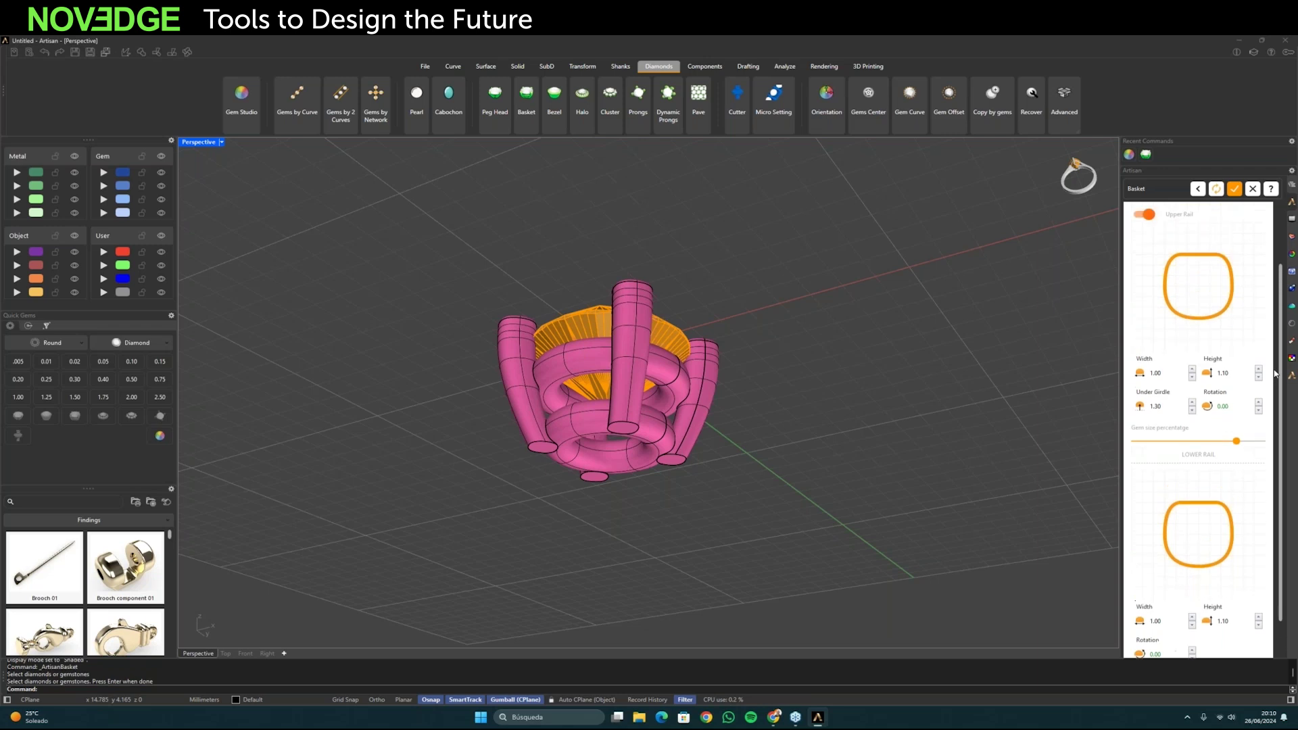
right_click_drag(805, 403, 607, 440)
right_click_drag(1003, 356, 980, 384)
left_click(1151, 237)
scroll(979, 346, "down", 2)
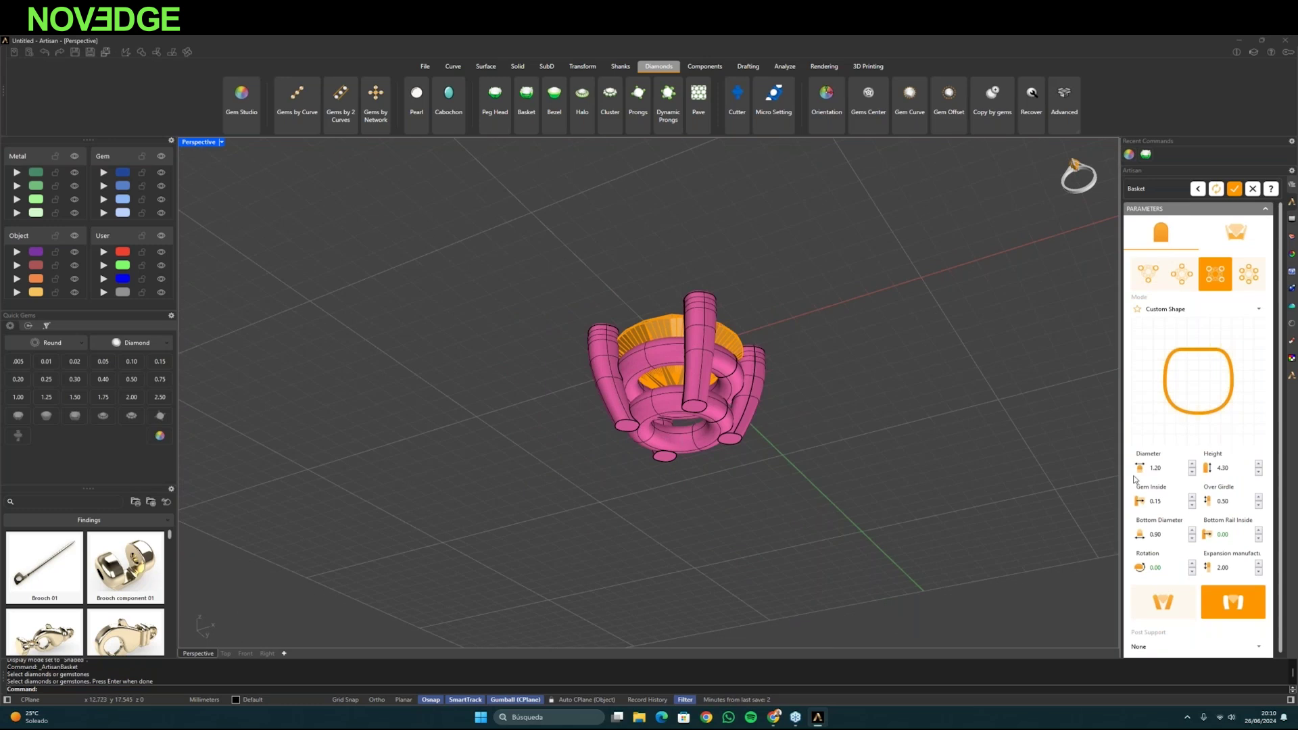
scroll(1139, 595, "down", 1)
left_click(1140, 646)
left_click(871, 547)
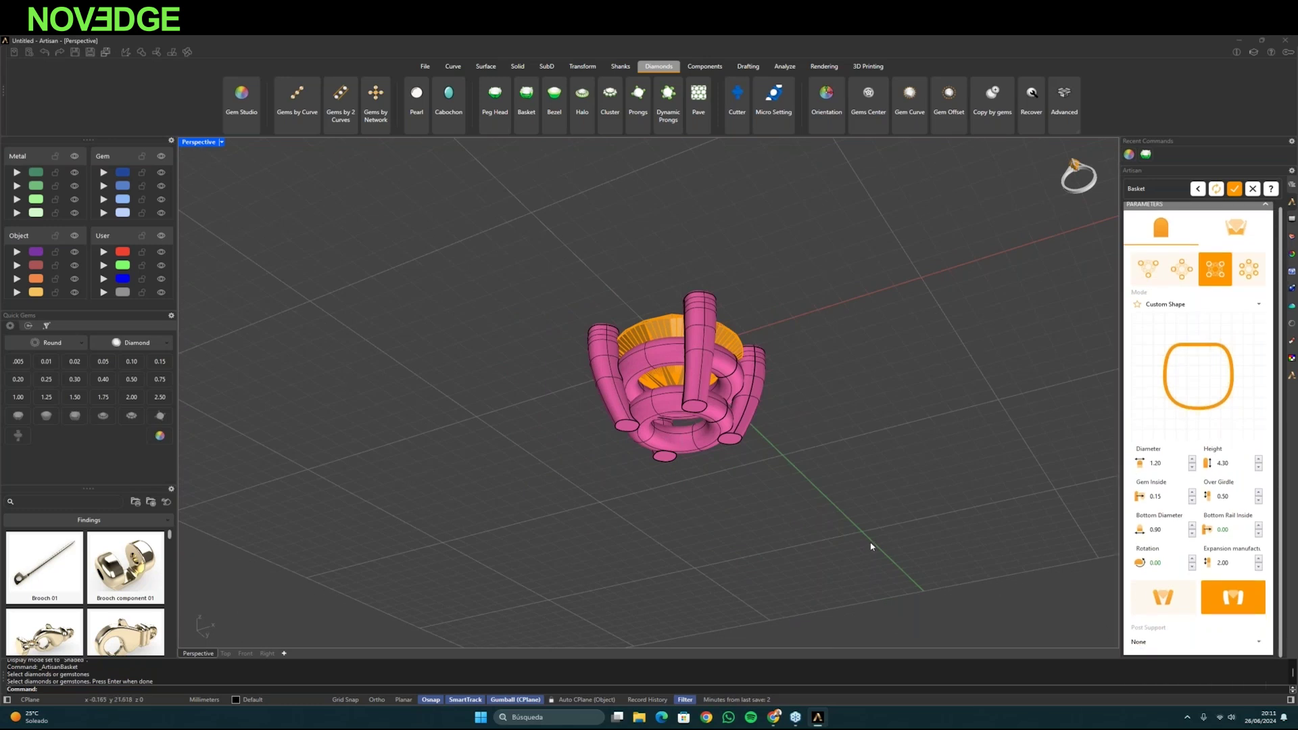
left_click(1149, 642)
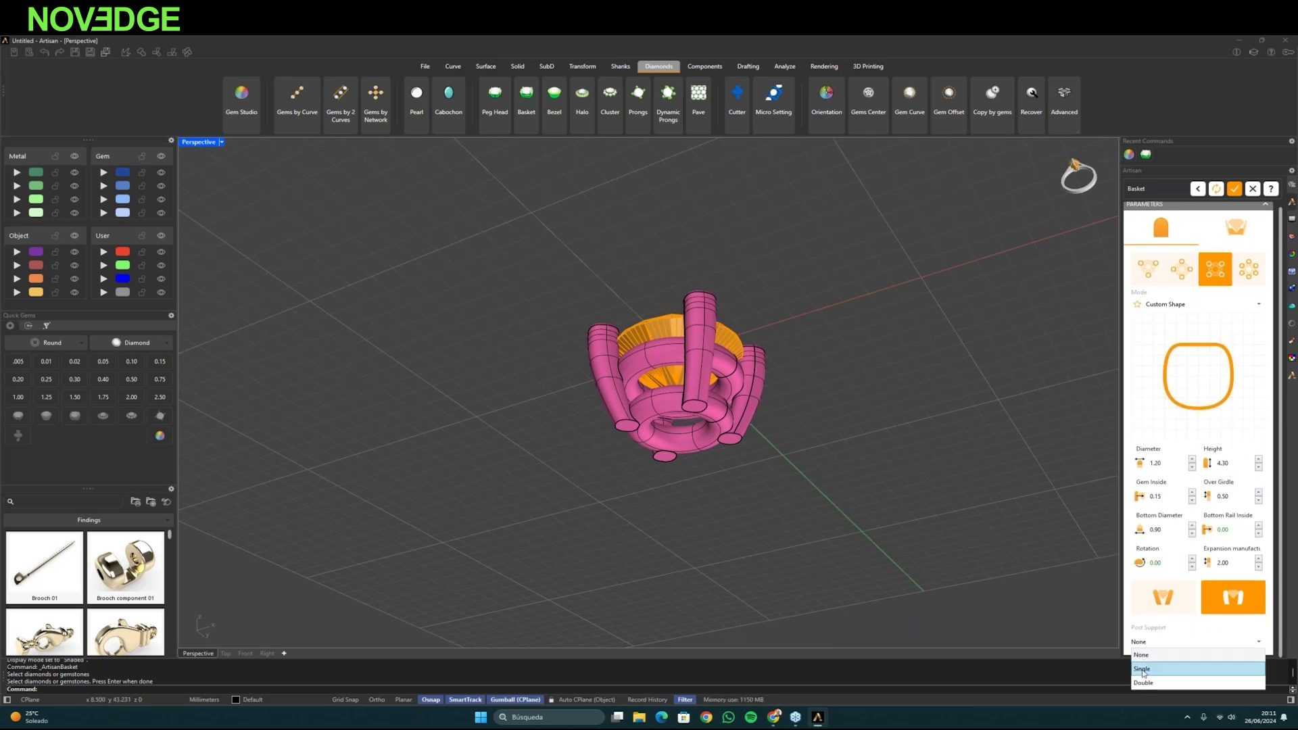
left_click(1139, 659)
right_click_drag(756, 516, 654, 451)
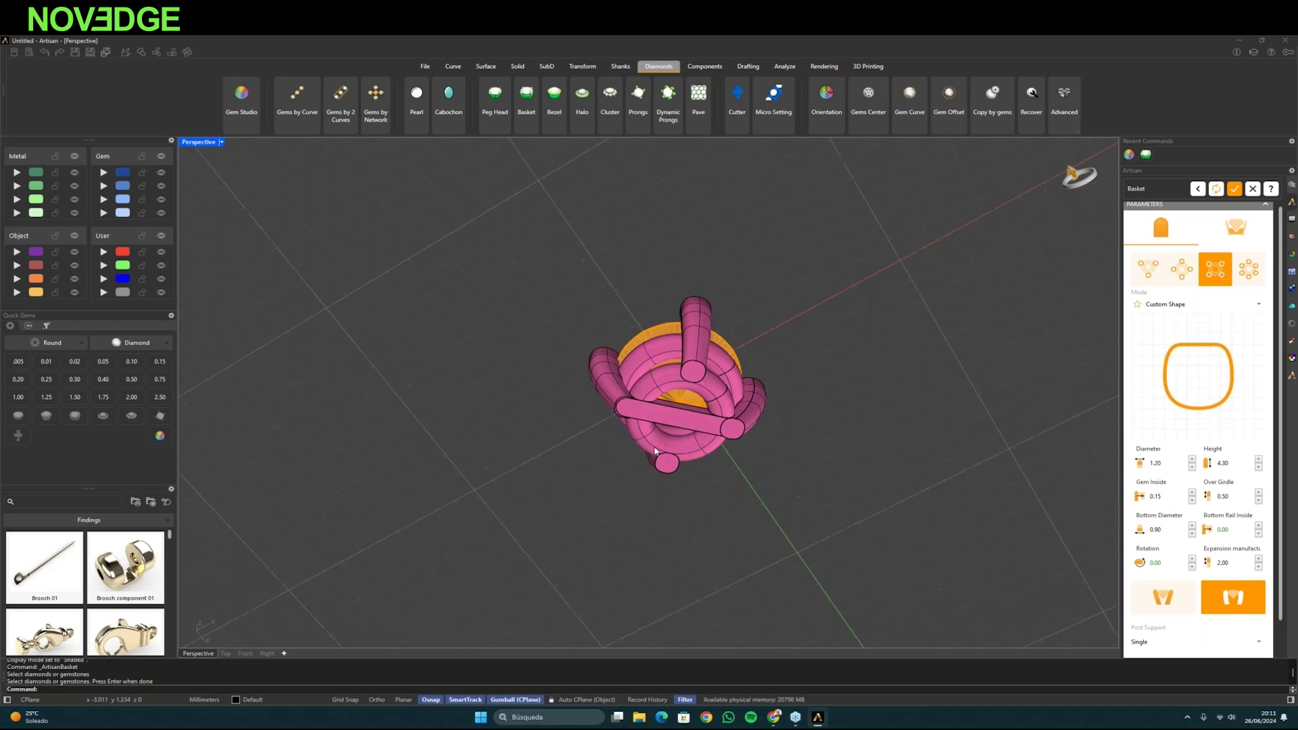
left_click(1162, 646)
left_click(1150, 679)
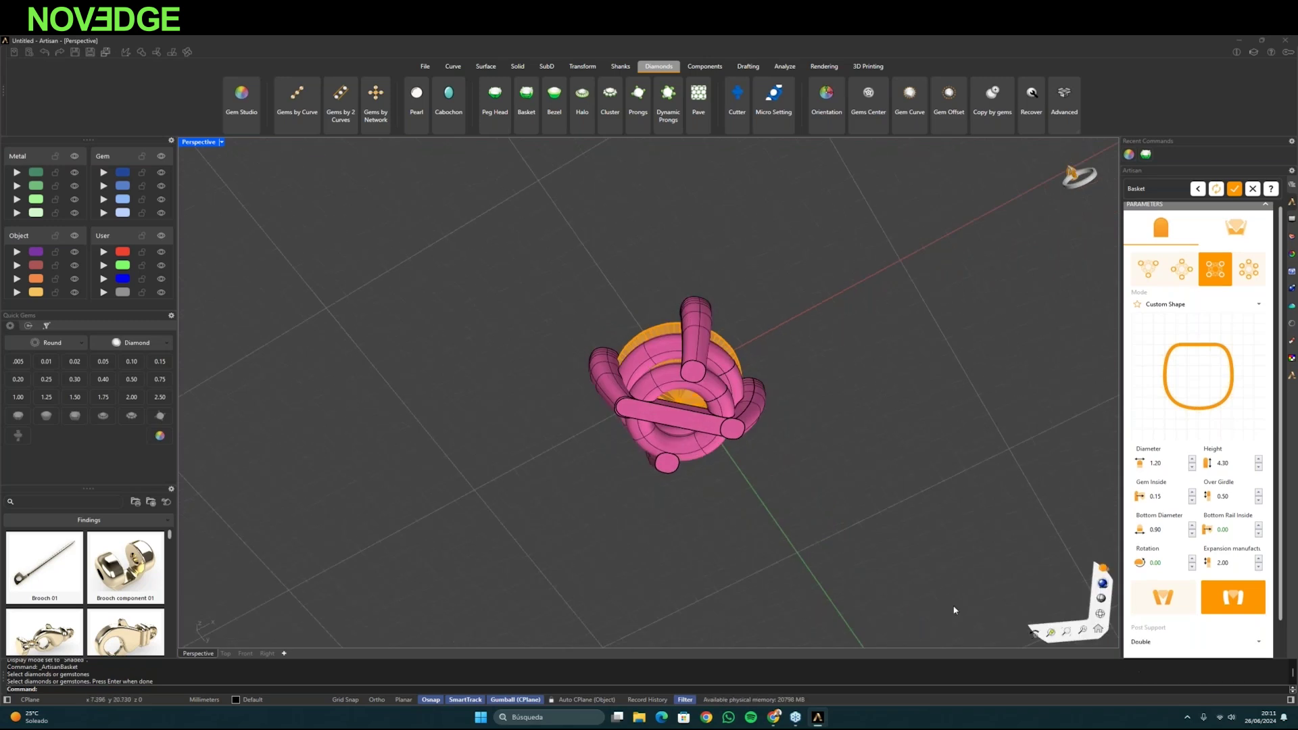
- Accept the basket parameters and build the four-prong basket around the diamond
right_click_drag(669, 541, 473, 426)
key("Return")
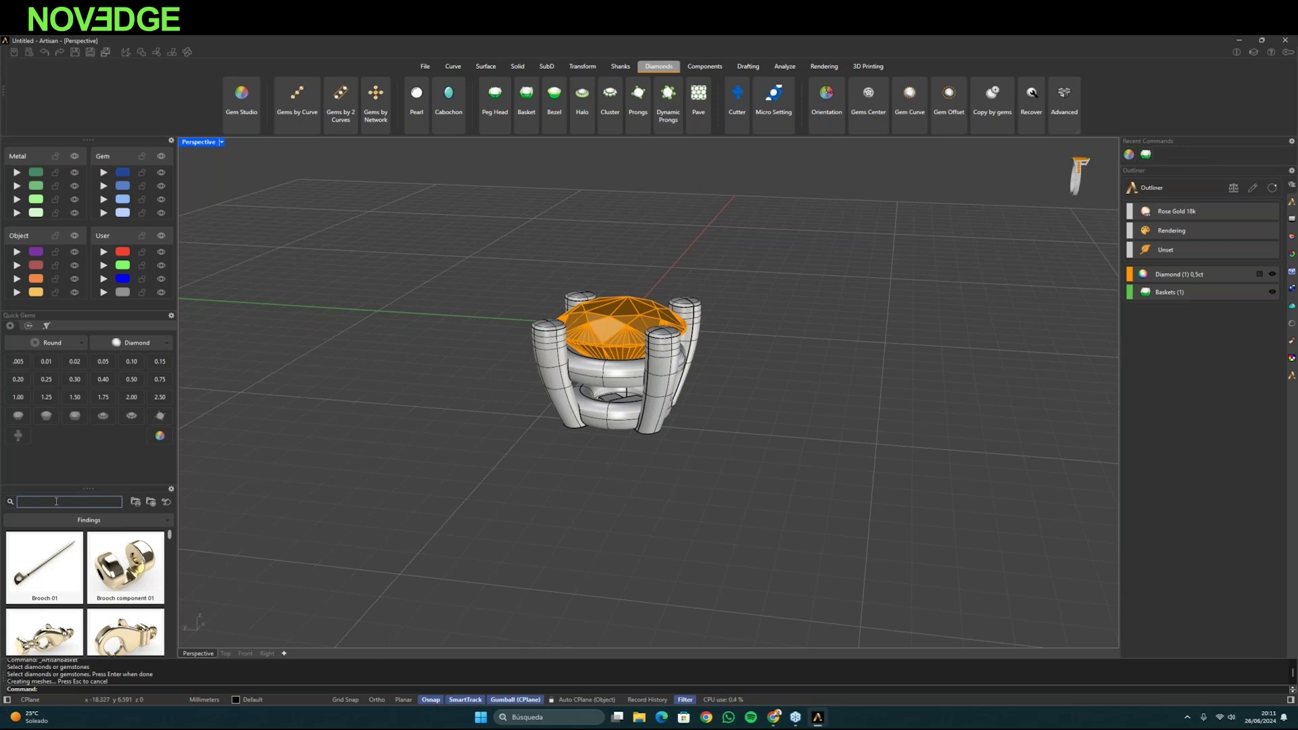
- Insert the Earring Post Push 4mm component from the Findings library
left_click(121, 519)
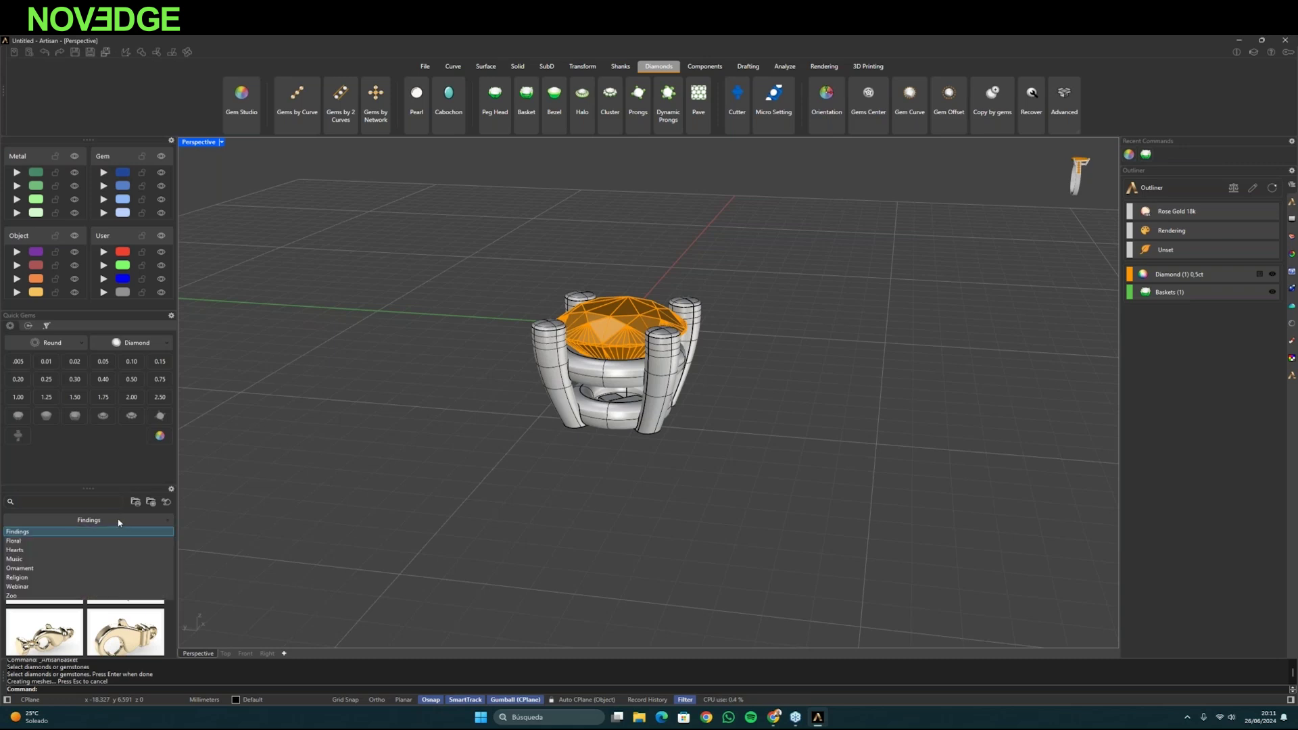
left_click(119, 521)
scroll(99, 540, "down", 1)
scroll(98, 539, "down", 5)
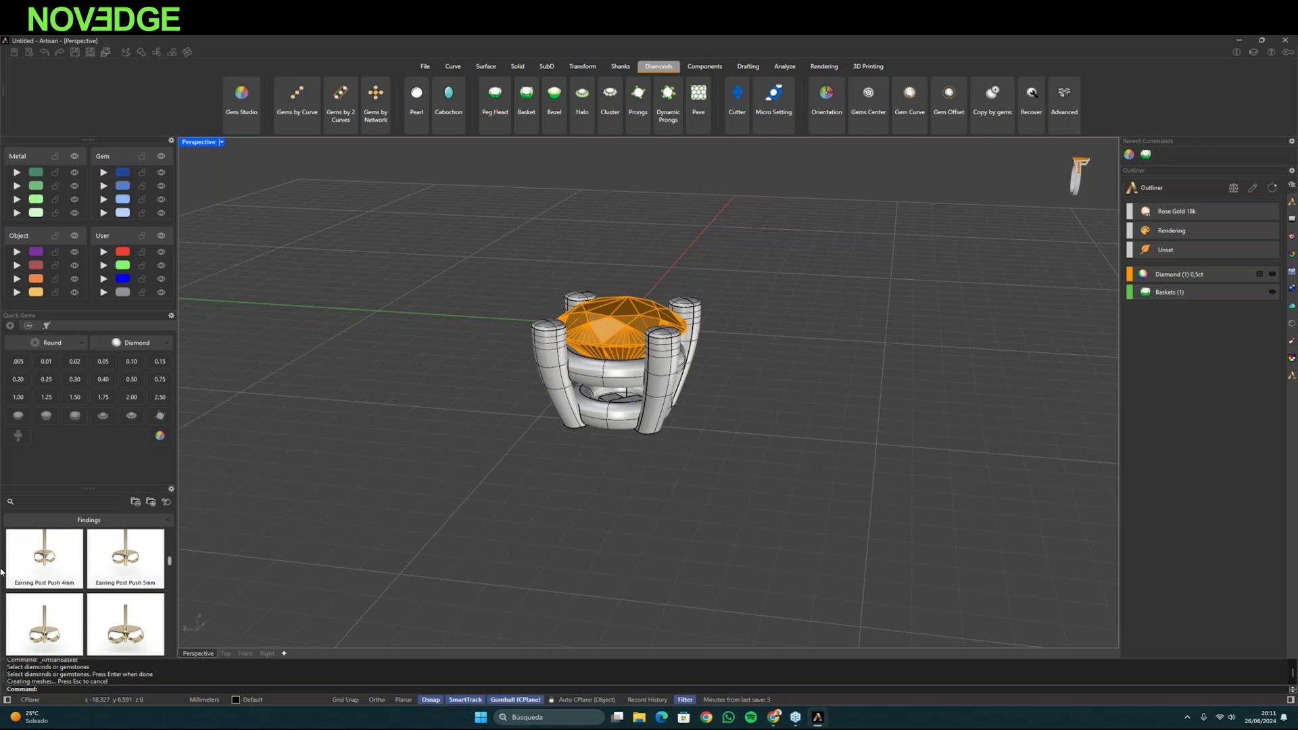
scroll(90, 602, "down", 3)
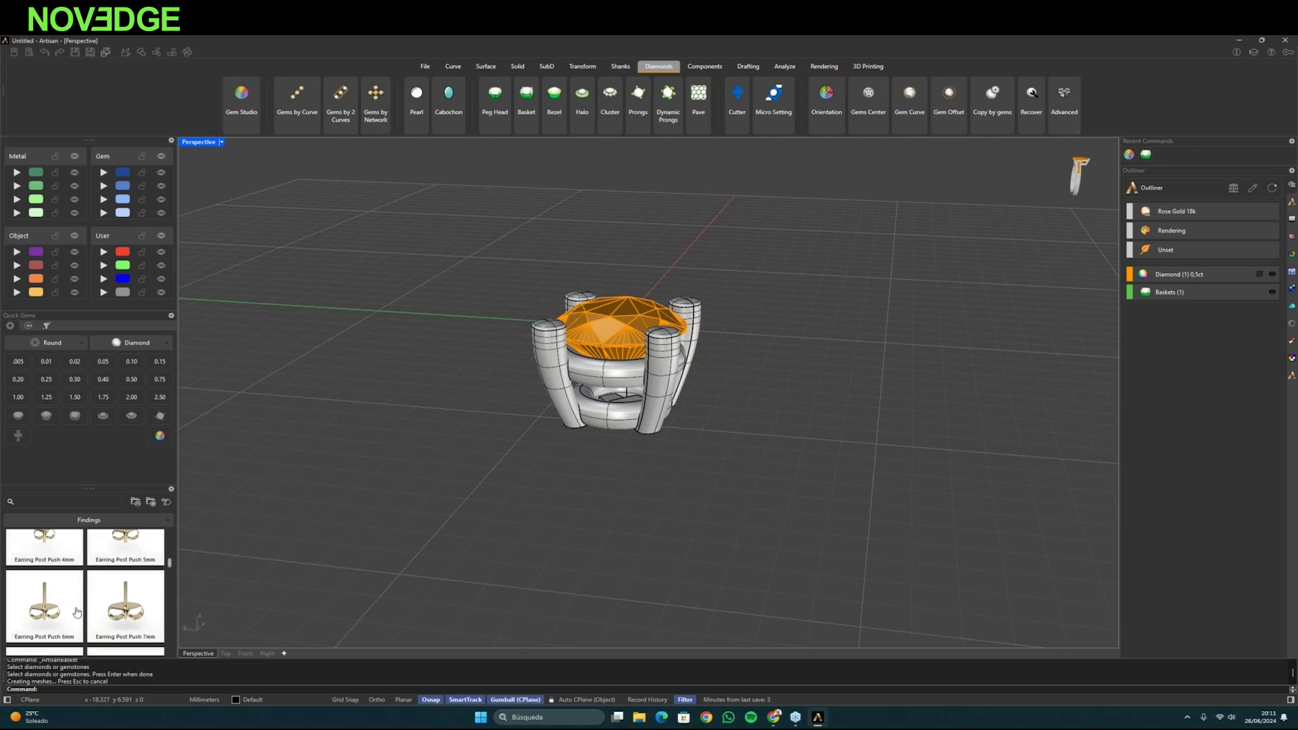
scroll(103, 609, "up", 3)
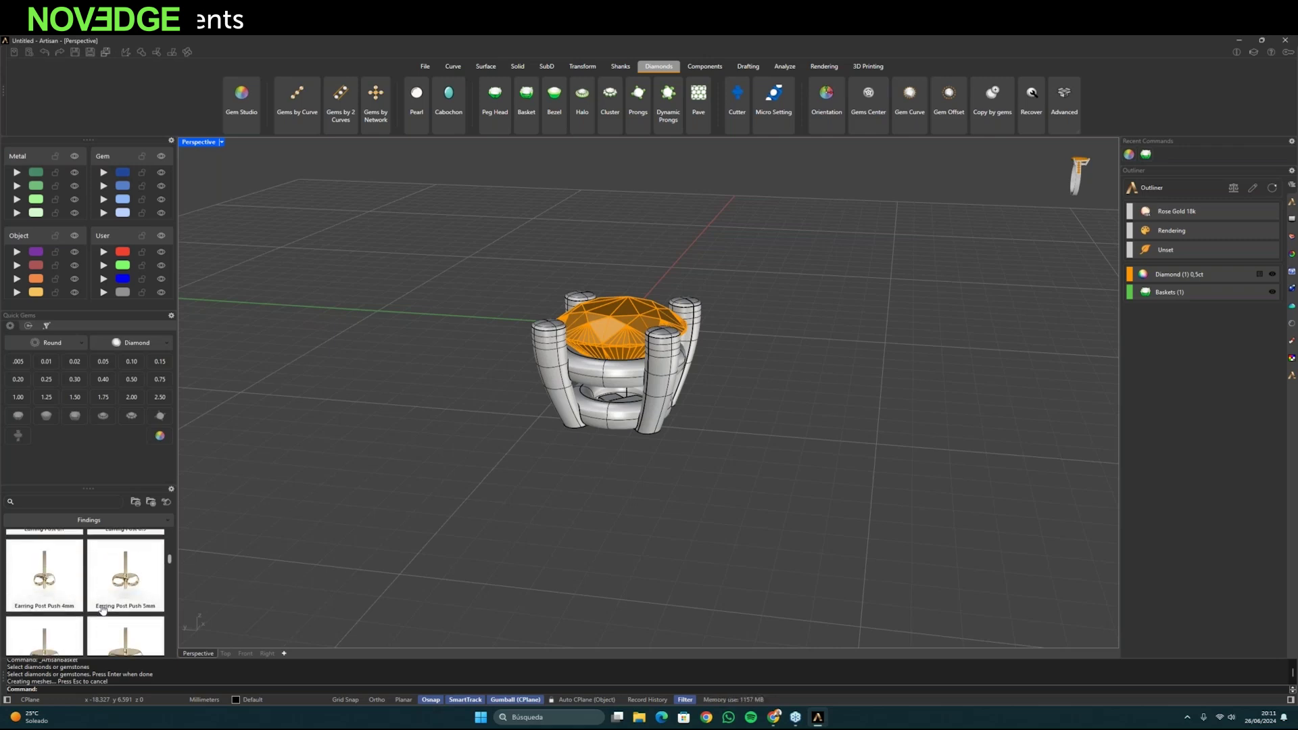
left_click(50, 611)
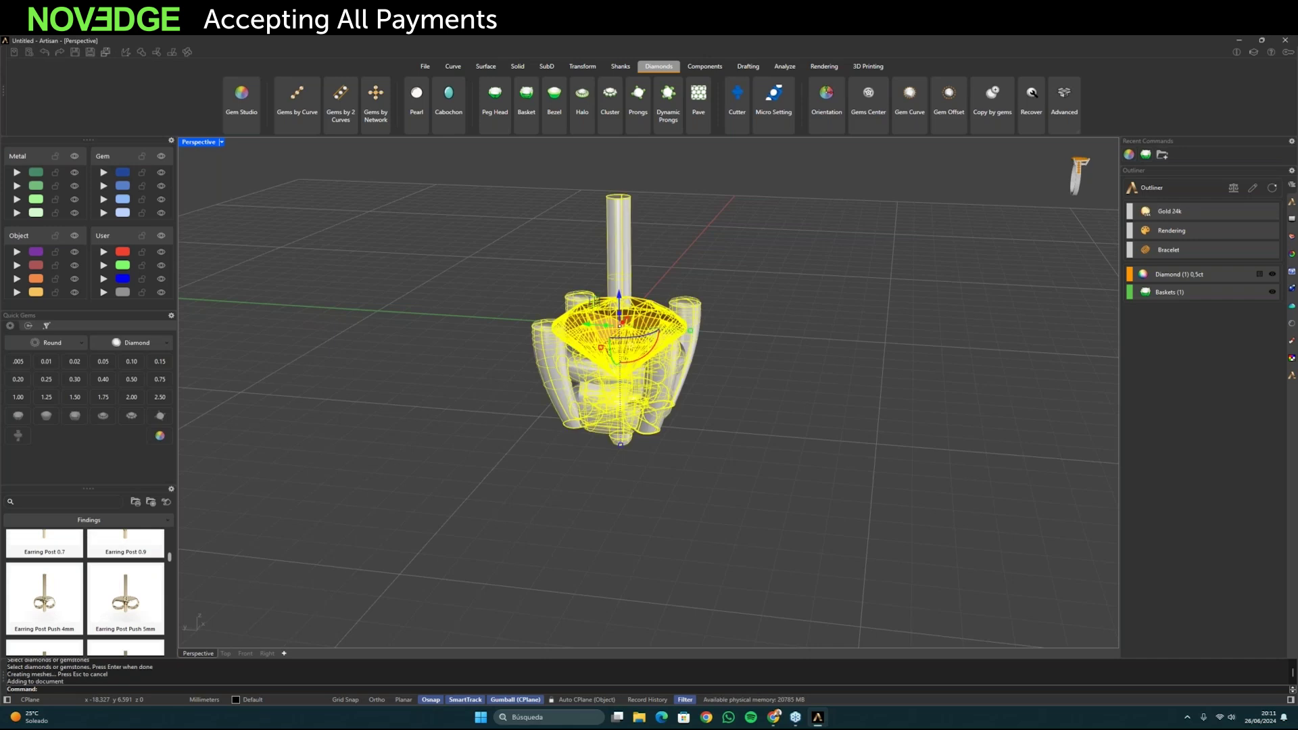
- Delete the duplicate earring post and the duplicate push back that overlap the inserted ones
right_click_drag(420, 568, 392, 582)
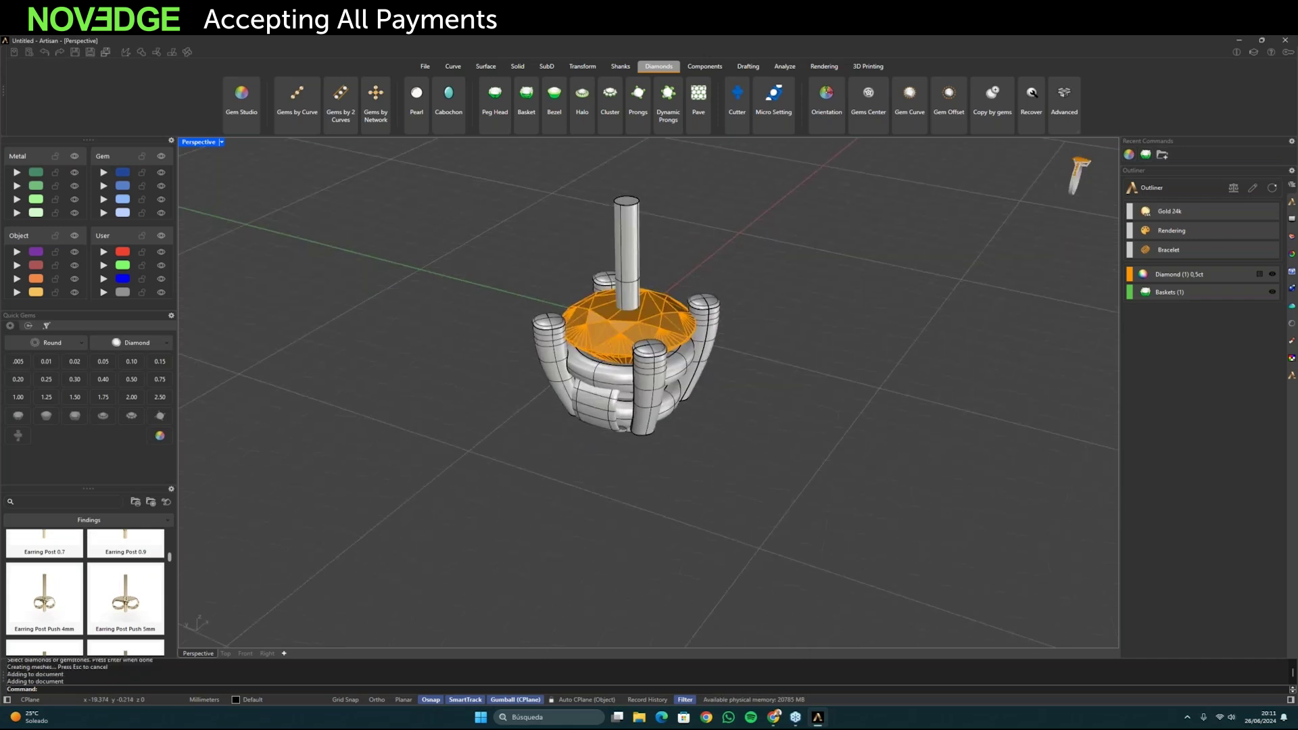
left_click(622, 449)
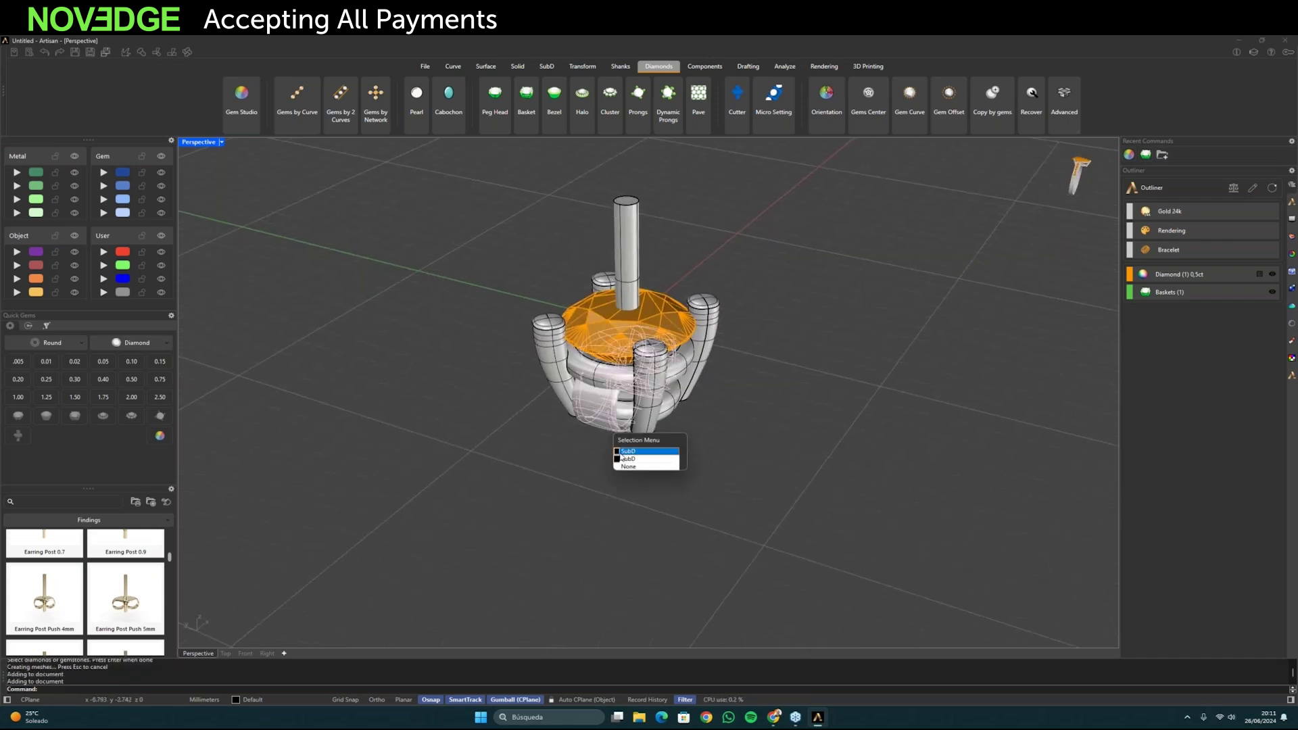
left_click(550, 490)
left_click(621, 253)
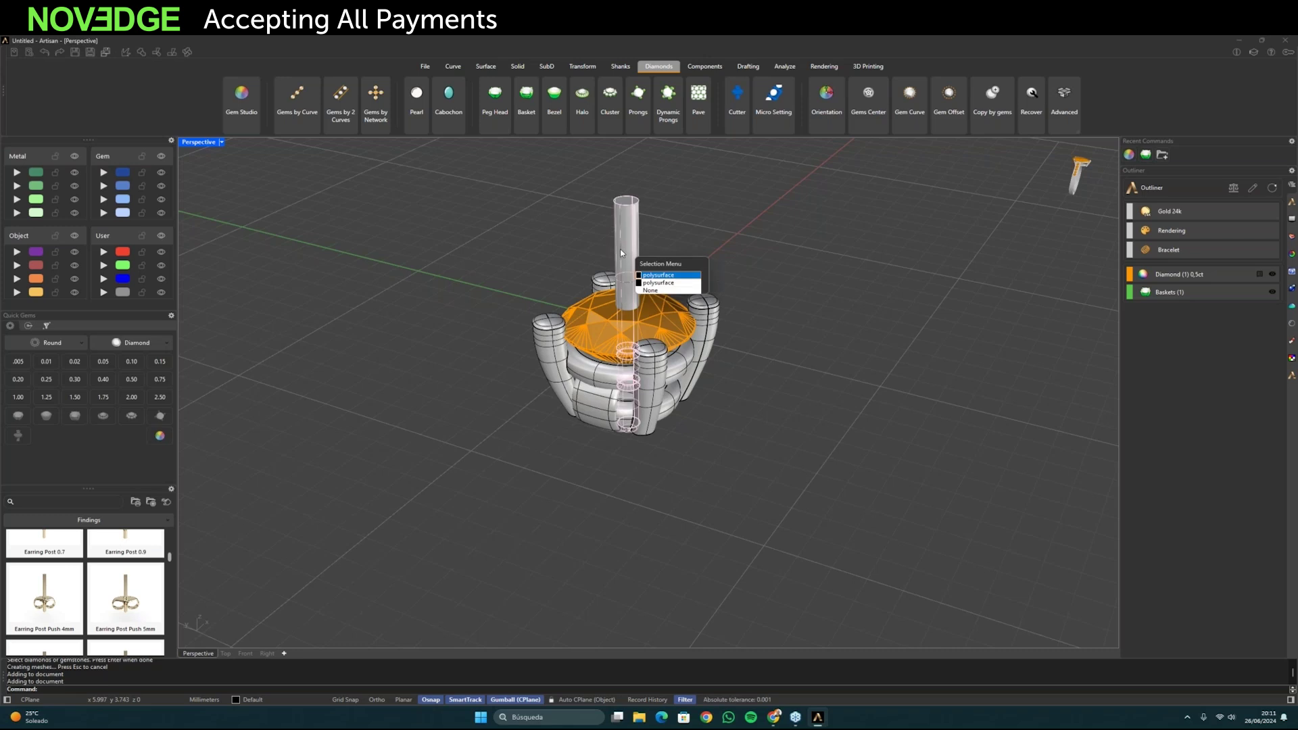
key("Delete")
left_click(597, 431)
key("Delete")
- Move the remaining earring post and push back straight down so the post meets the underside of the basket
right_click_drag(597, 430, 610, 428)
left_click(610, 428)
left_click(610, 427, "shift")
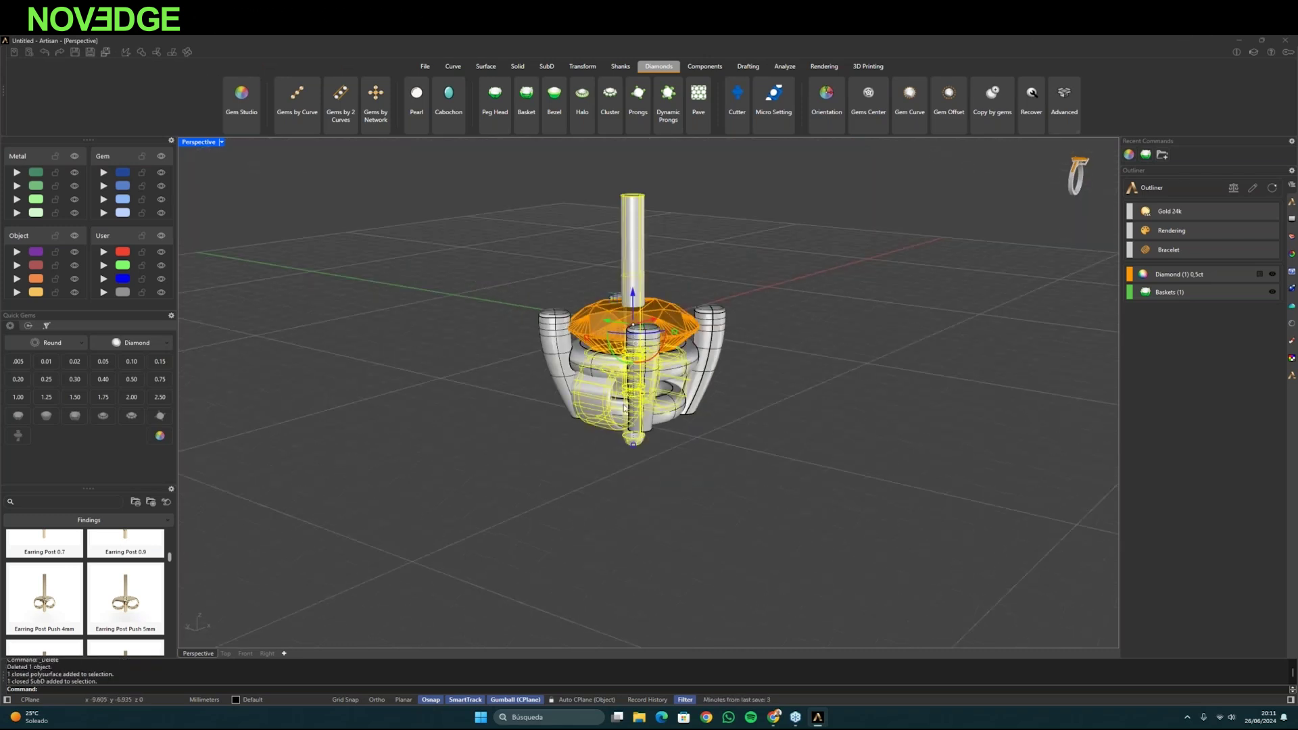
left_click_drag(635, 295, 607, 492)
right_click(499, 496)
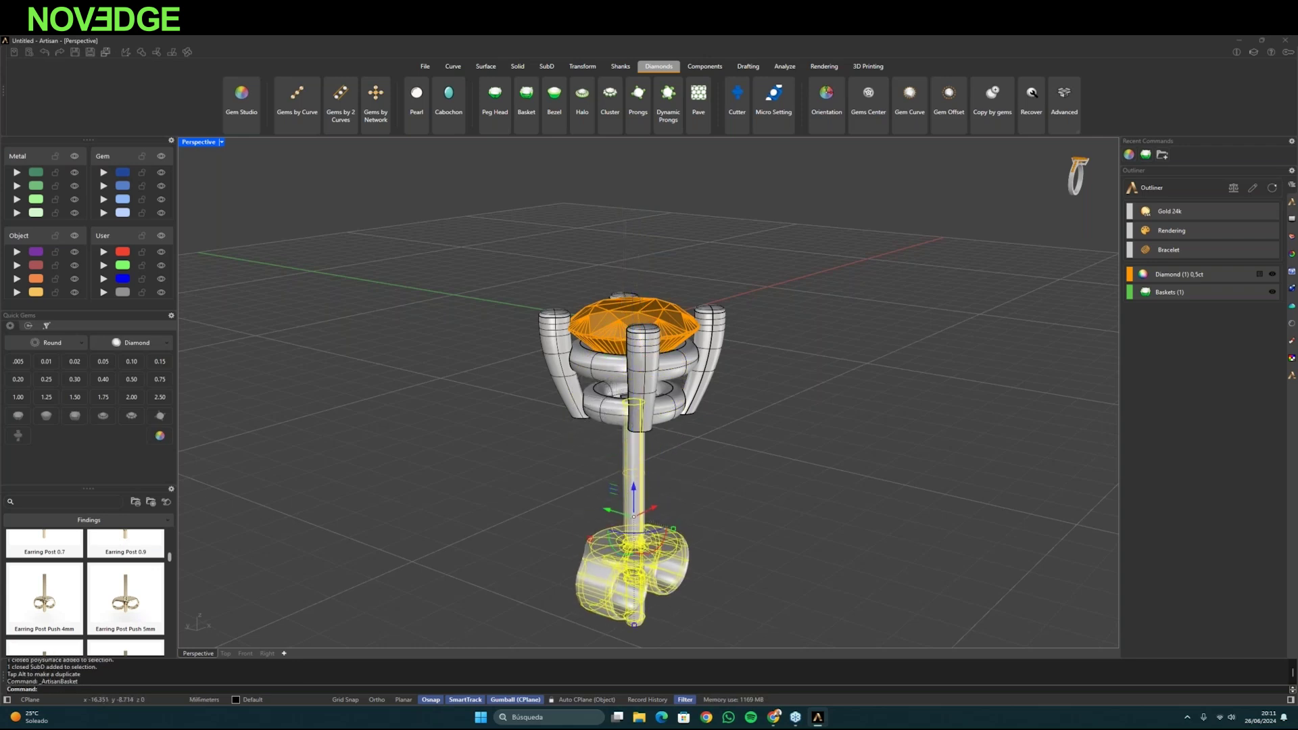
right_click_drag(525, 493, 653, 483)
scroll(577, 244, "down", 5)
right_click_drag(568, 220, 469, 237)
left_click_drag(469, 234, 684, 504)
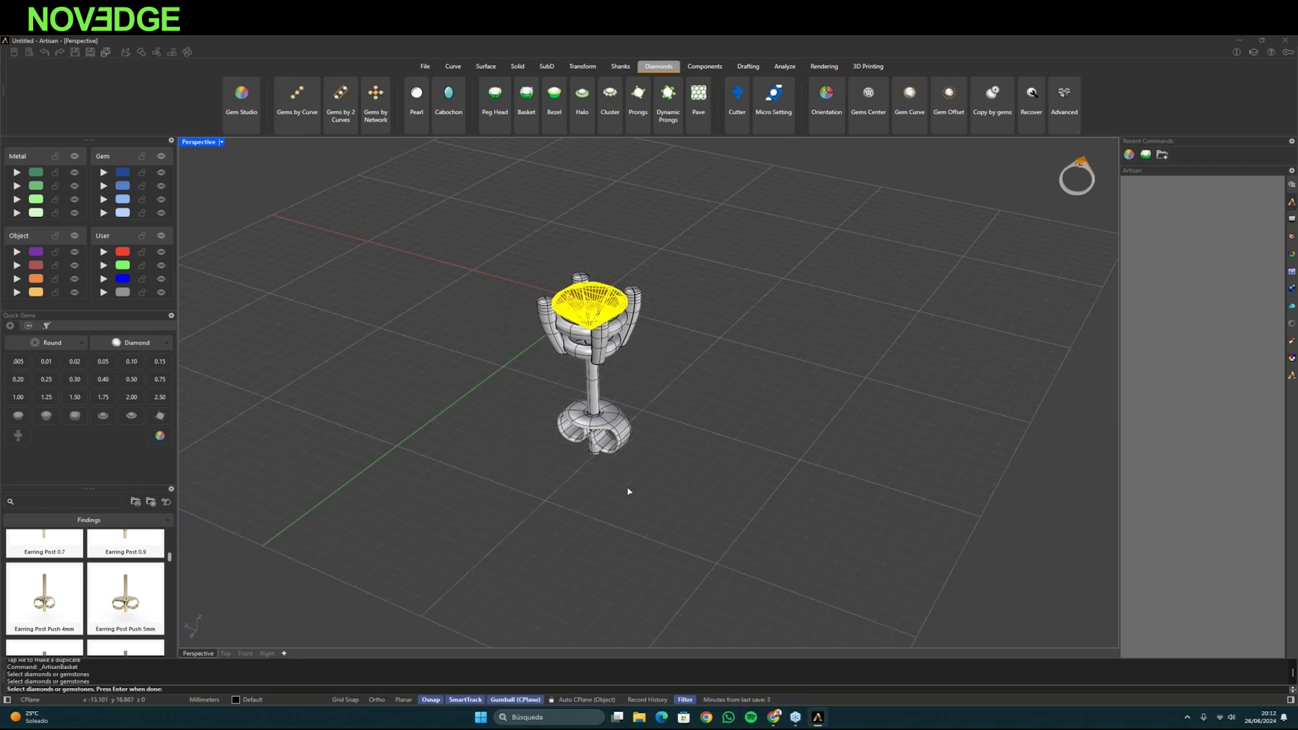
right_click_drag(628, 493, 602, 487)
left_click_drag(486, 241, 698, 493)
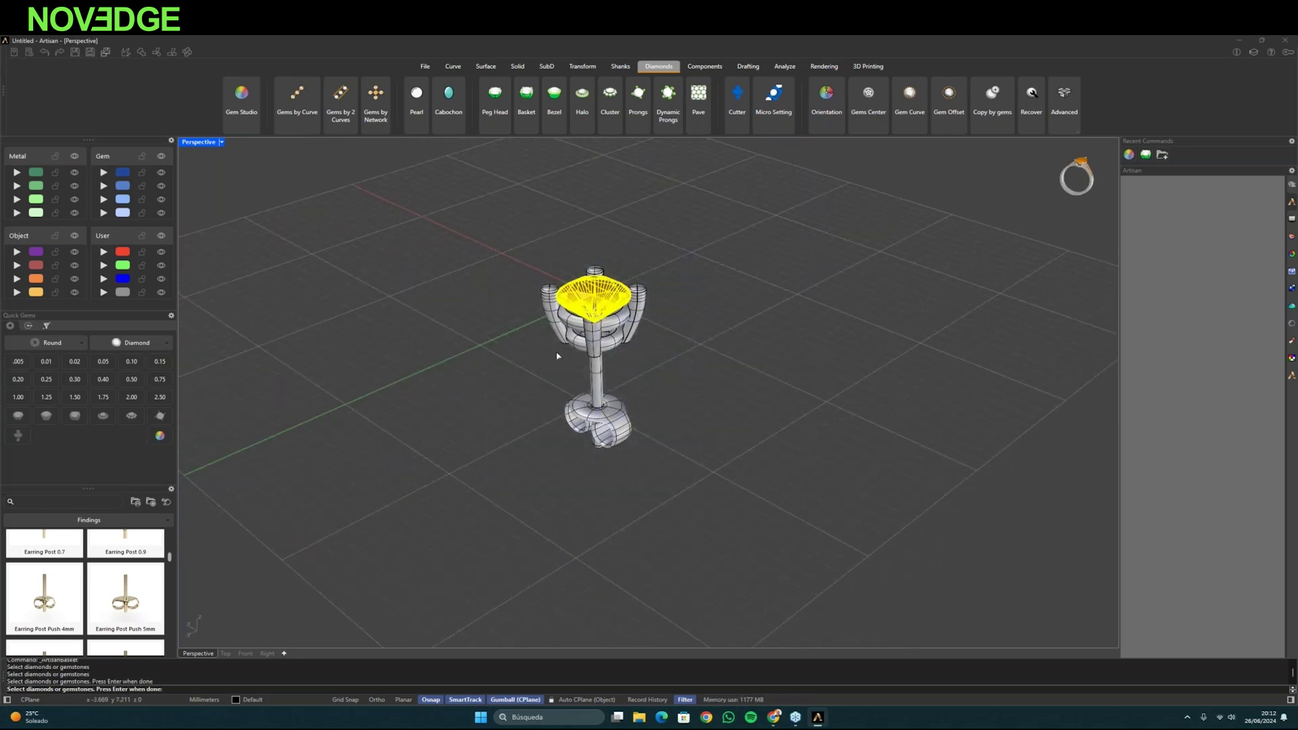
right_click_drag(600, 398, 616, 310)
right_click_drag(748, 226, 598, 363)
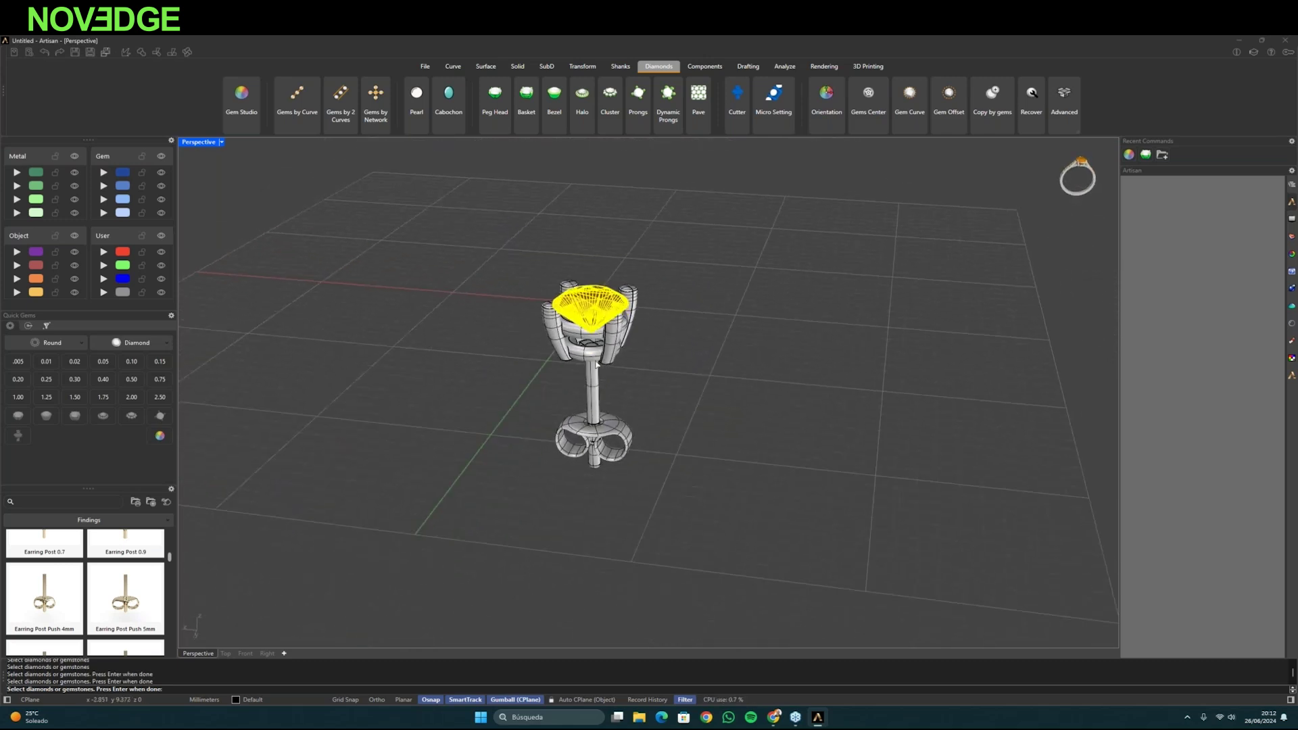
key("Return")
- Select the complete earring, including diamond, basket, post and push back, and rotate it 90 degrees to lie horizontally
left_click_drag(461, 239, 707, 492)
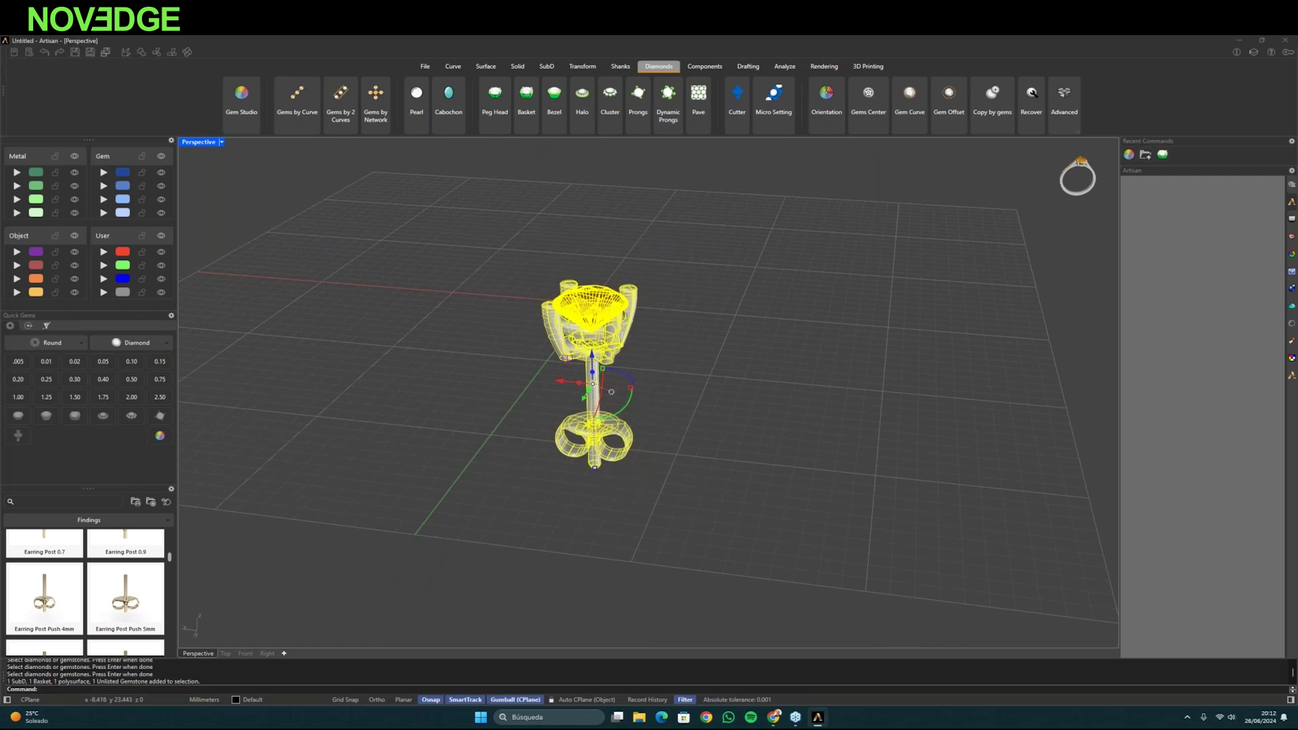
right_click_drag(613, 489, 680, 395)
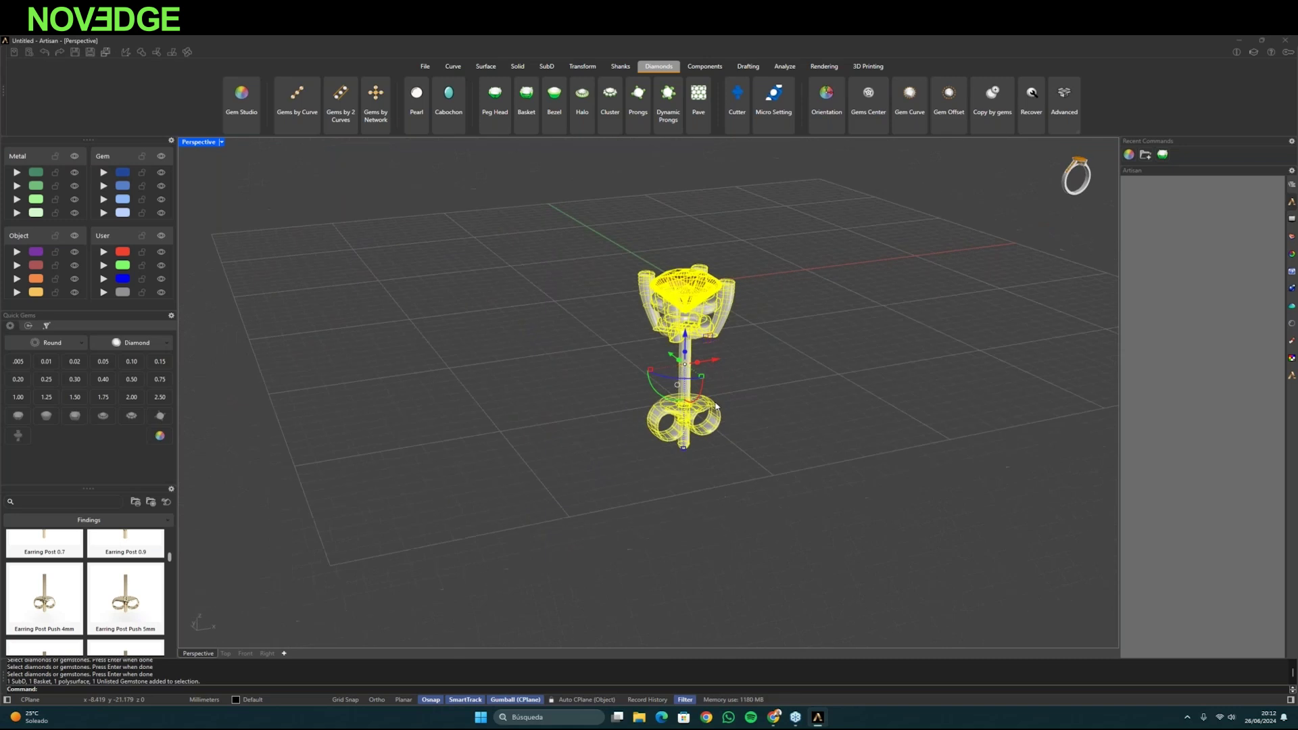
left_click(658, 397)
type("90")
key("Return")
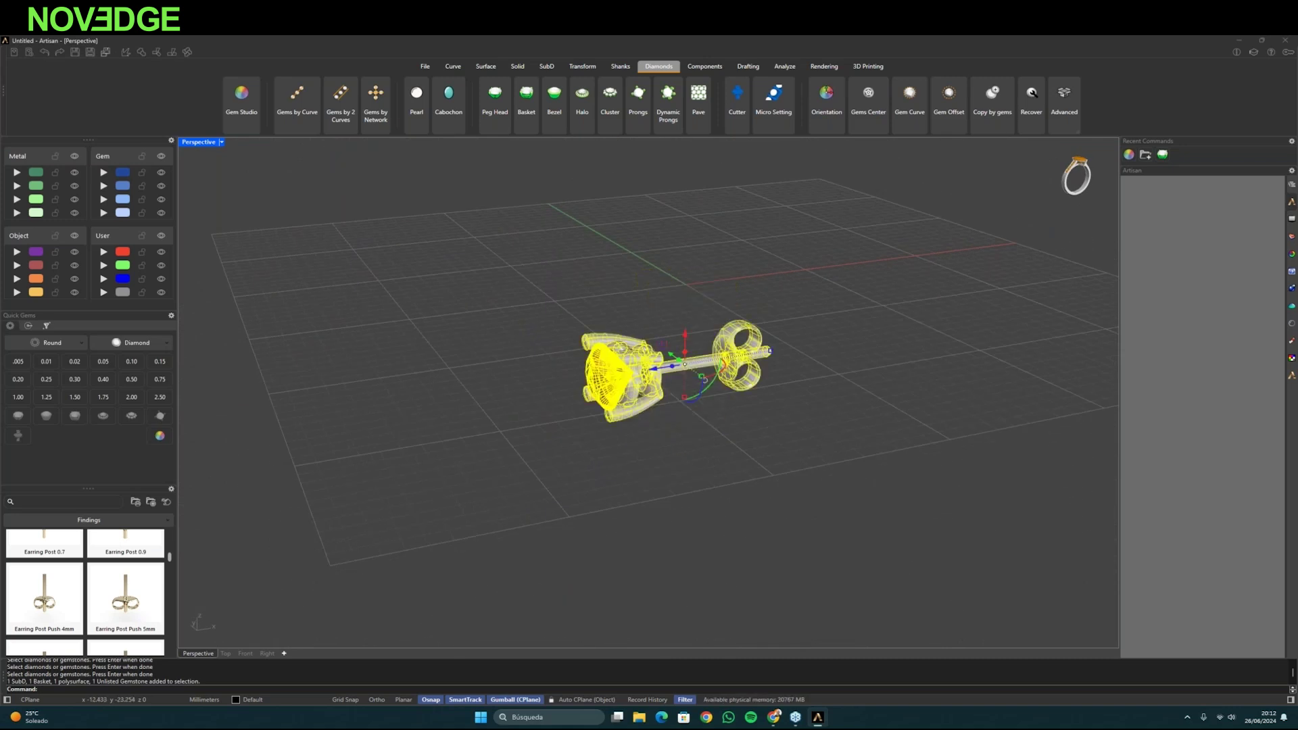
- Raise the horizontal earring until its setting rests on the ground plane, using the four-view layout for alignment
left_click_drag(682, 336, 680, 248)
double_click(196, 142)
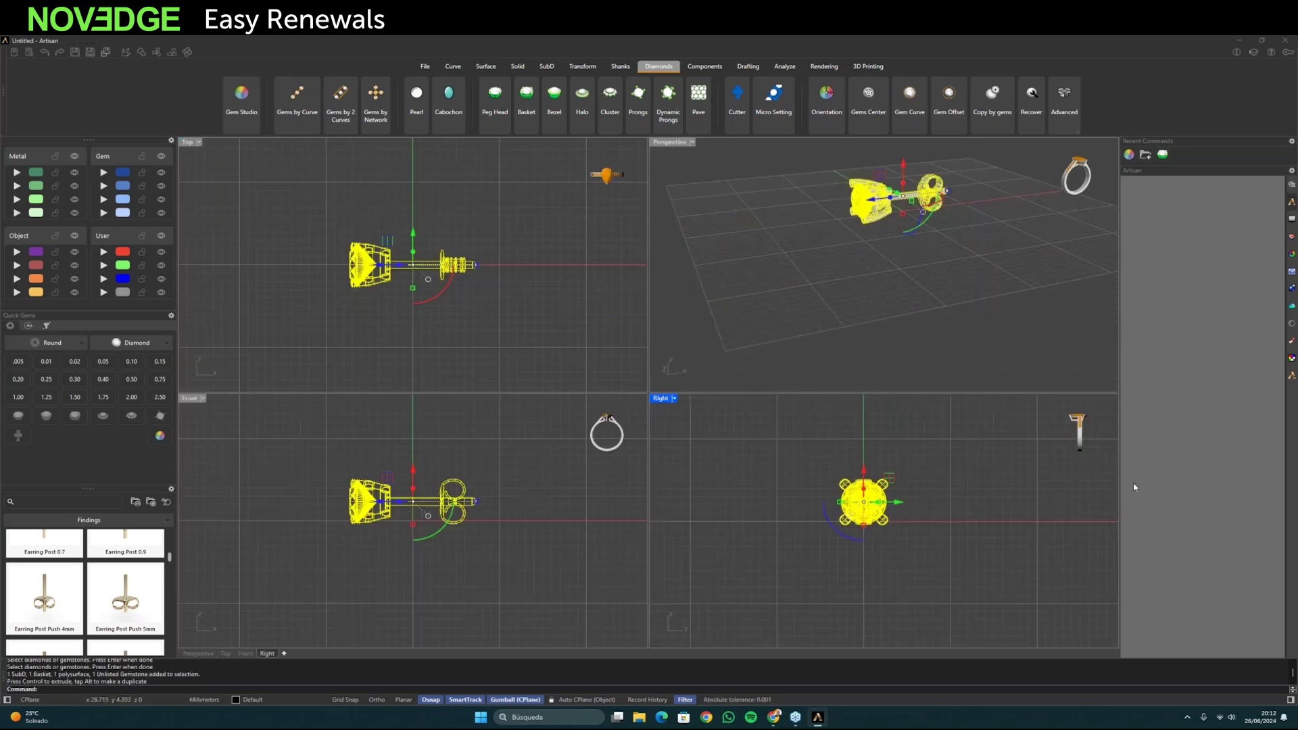
left_click_drag(862, 467, 862, 463)
mouse_move(428, 553)
right_mouse_down()
mouse_move(447, 559)
mouse_move(411, 559)
right_mouse_up()
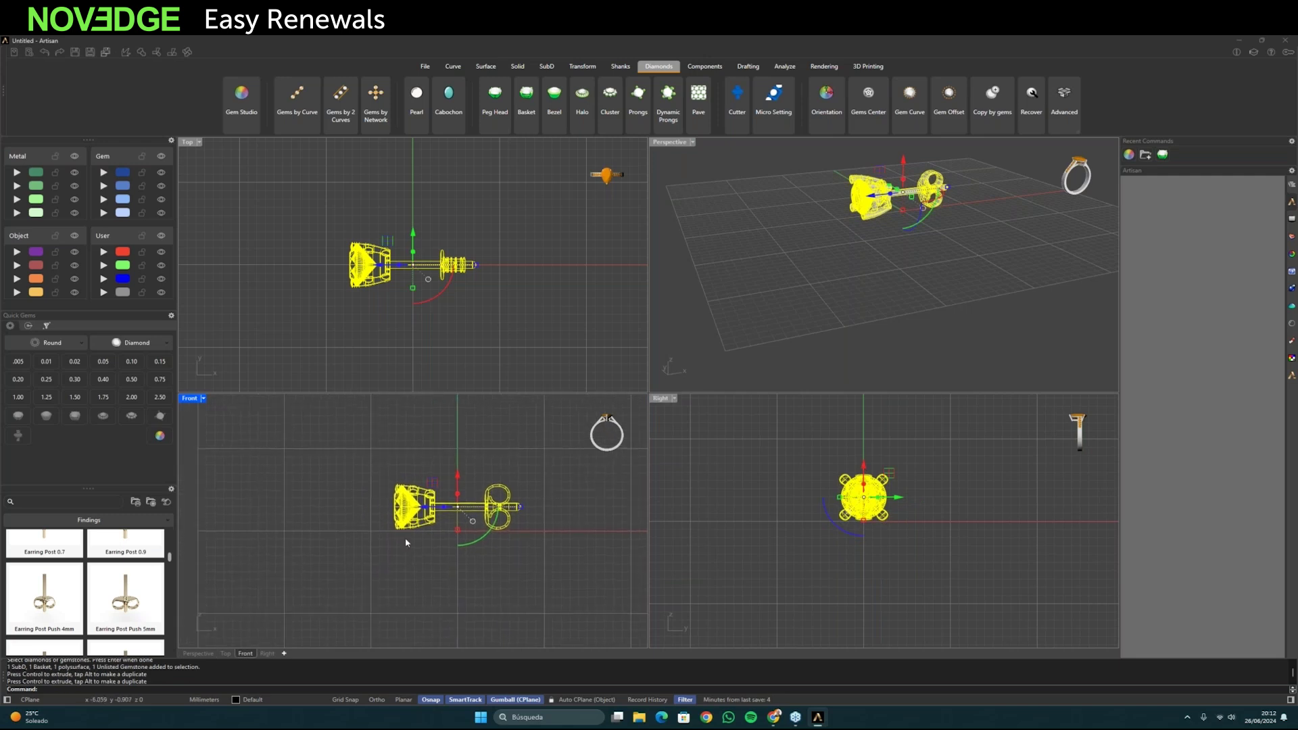
scroll(406, 534, "up", 2)
right_click_drag(764, 271, 878, 306)
left_click(878, 305)
scroll(931, 218, "up", 3)
right_click_drag(905, 253, 884, 290)
scroll(914, 230, "down", 2)
right_click_drag(914, 231, 899, 203)
- Copy the complete earring along the Y axis with grid snap on, once to each side, the second copy 12 mm away
left_click_drag(748, 174, 916, 303)
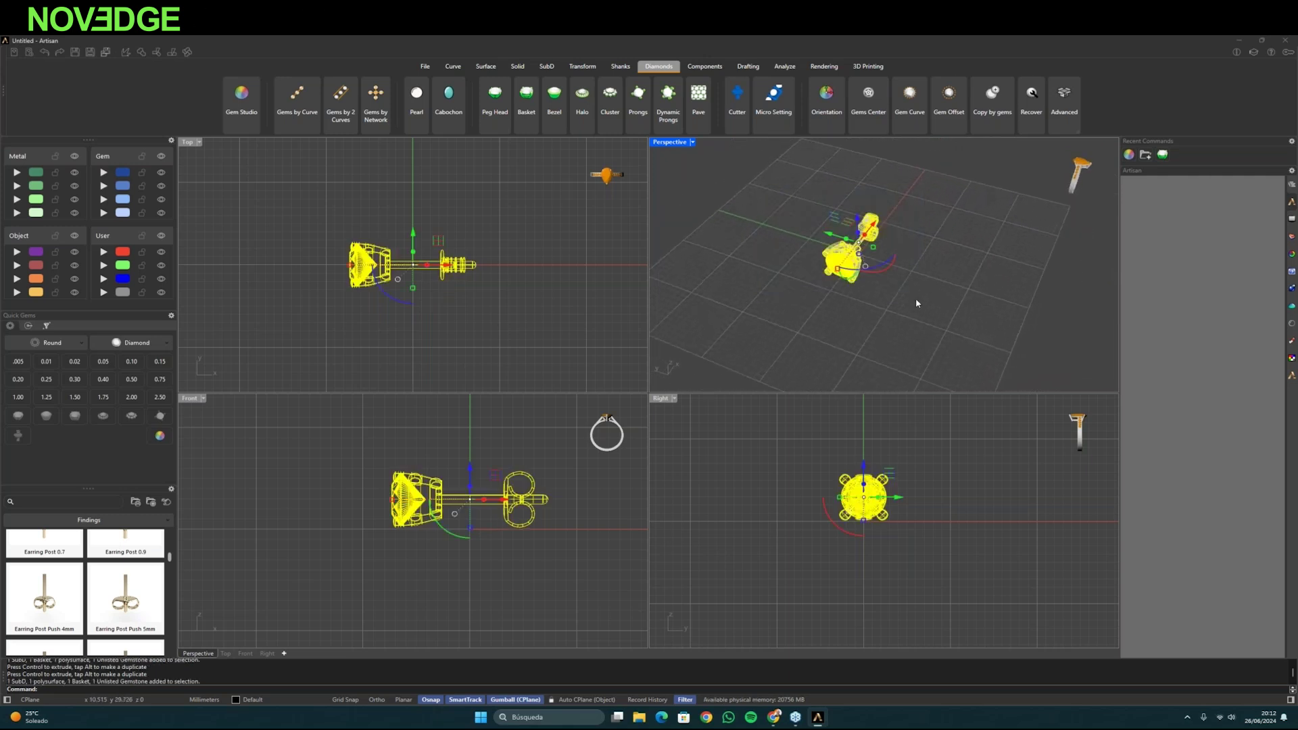
double_click(666, 143)
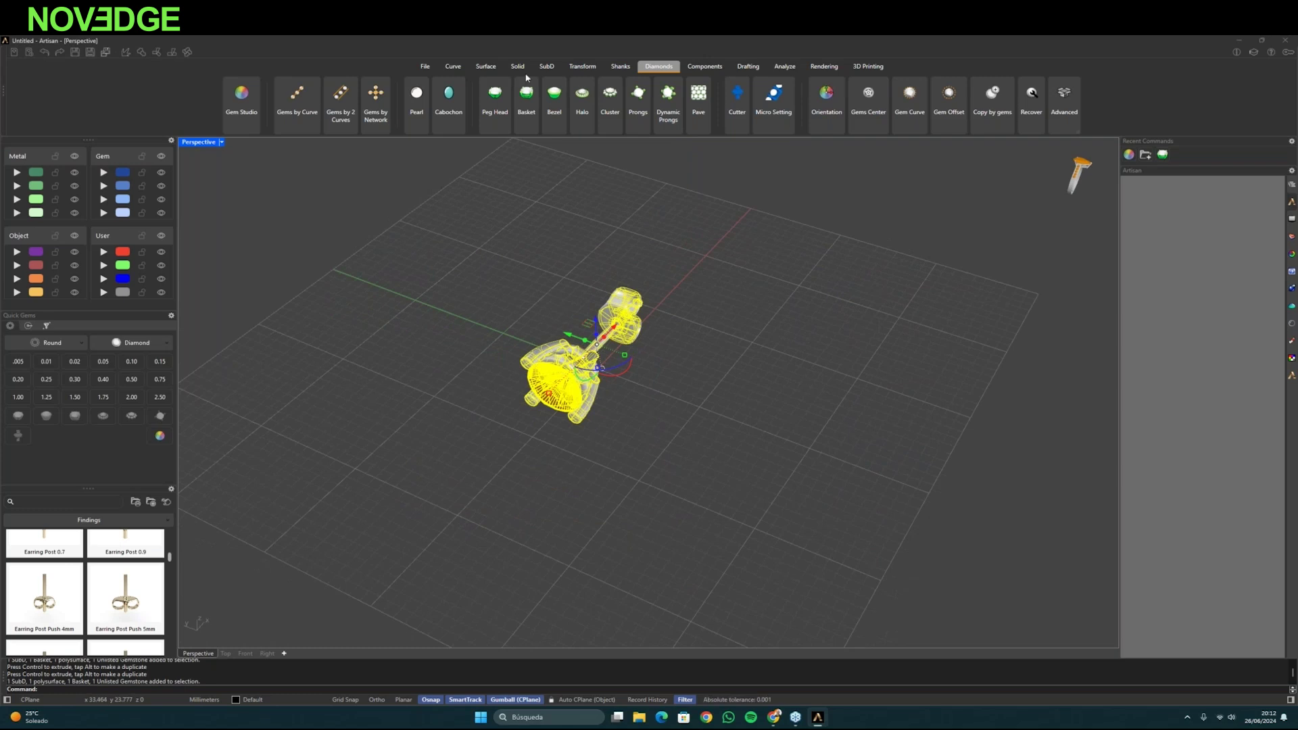
left_click(583, 66)
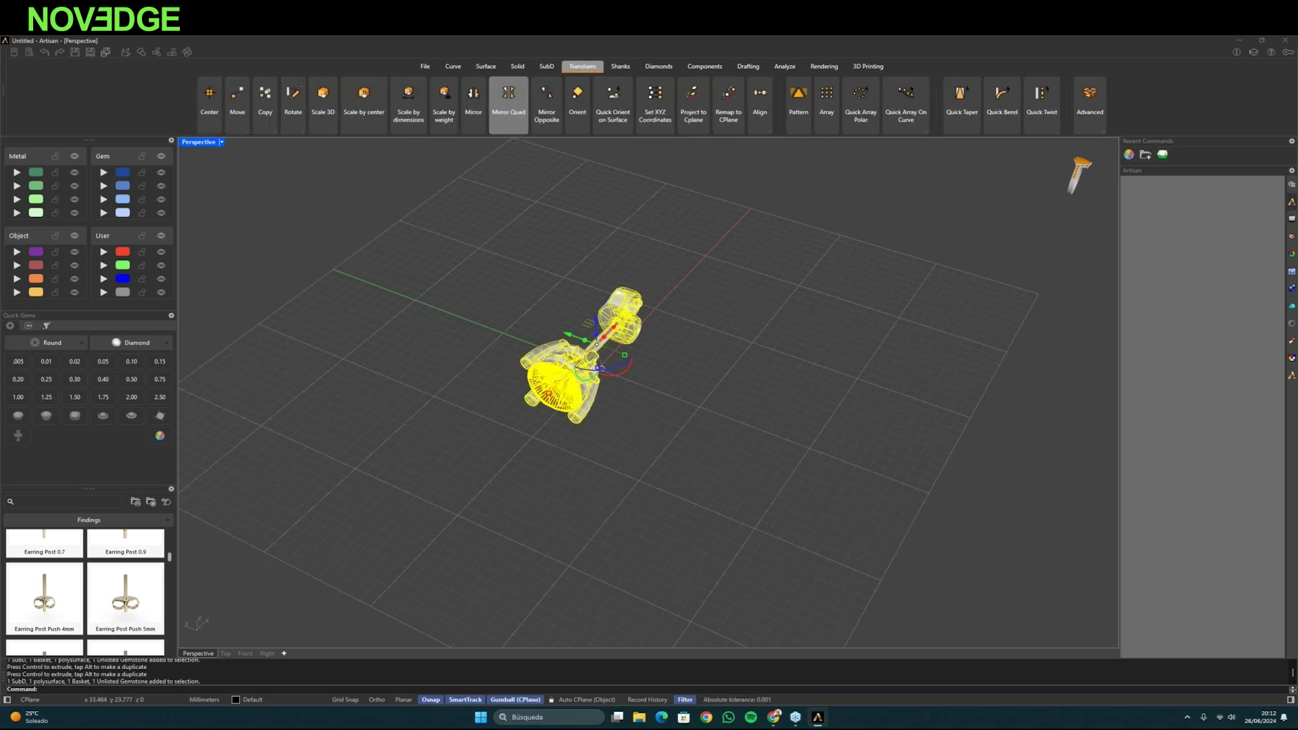
left_click(265, 100)
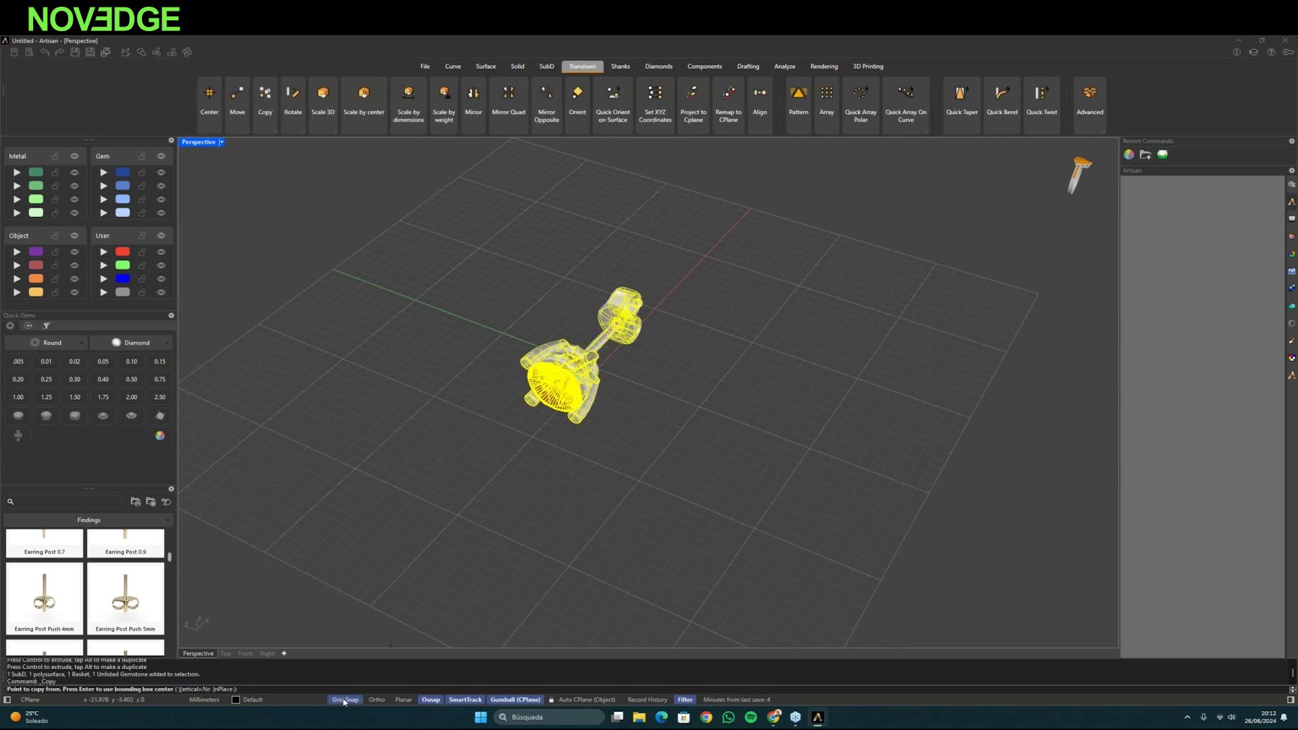
left_click(844, 461)
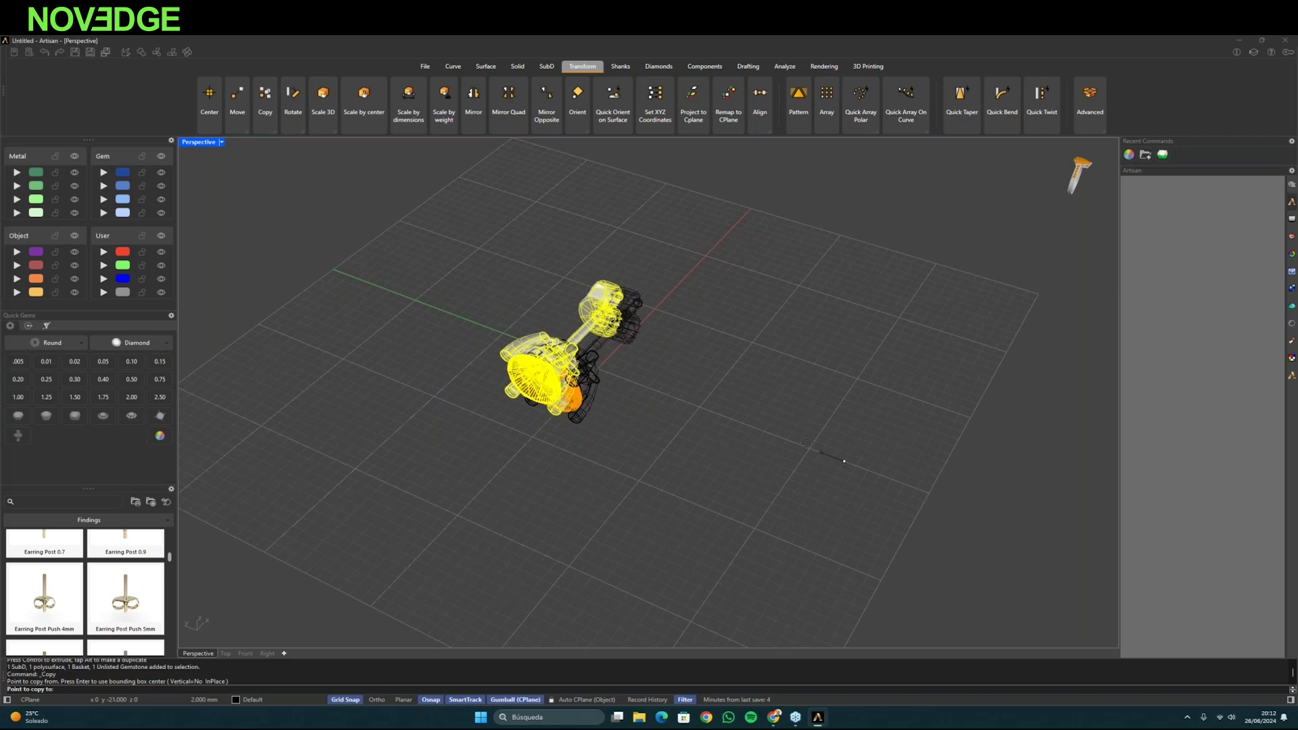
left_click(676, 399)
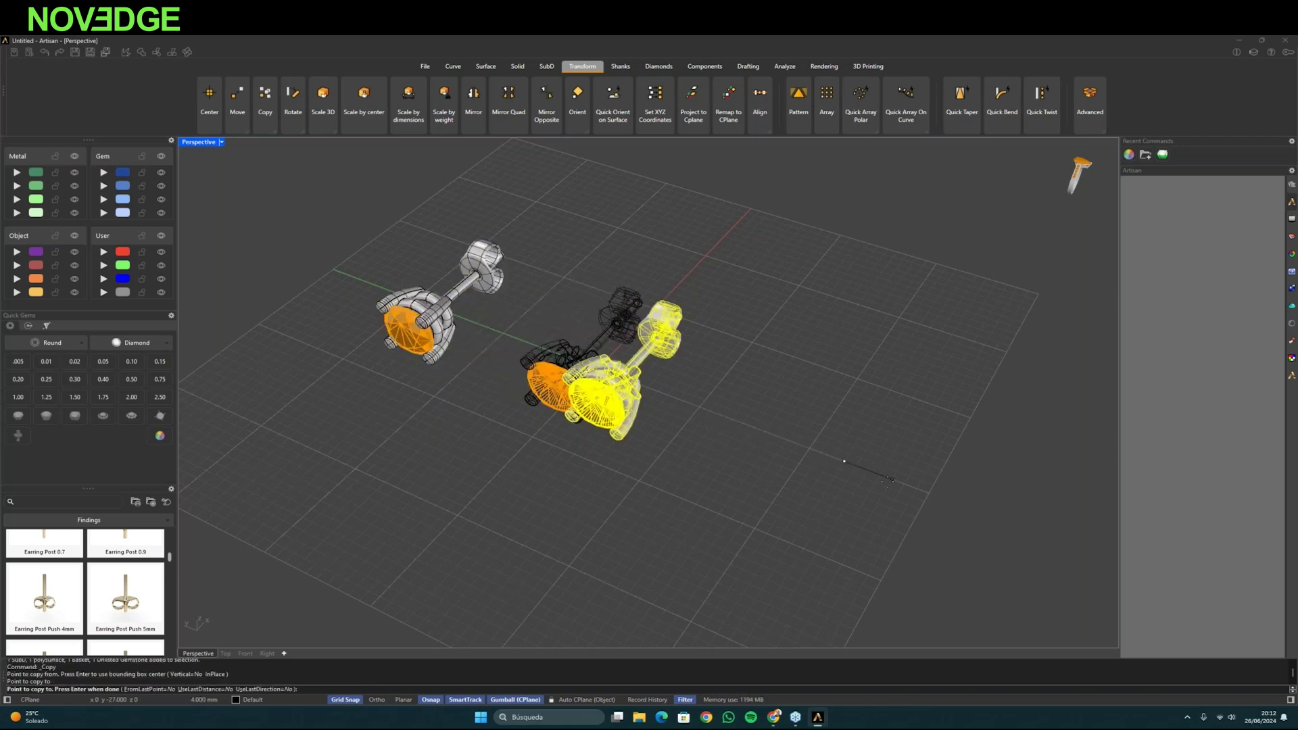
left_click(1006, 522)
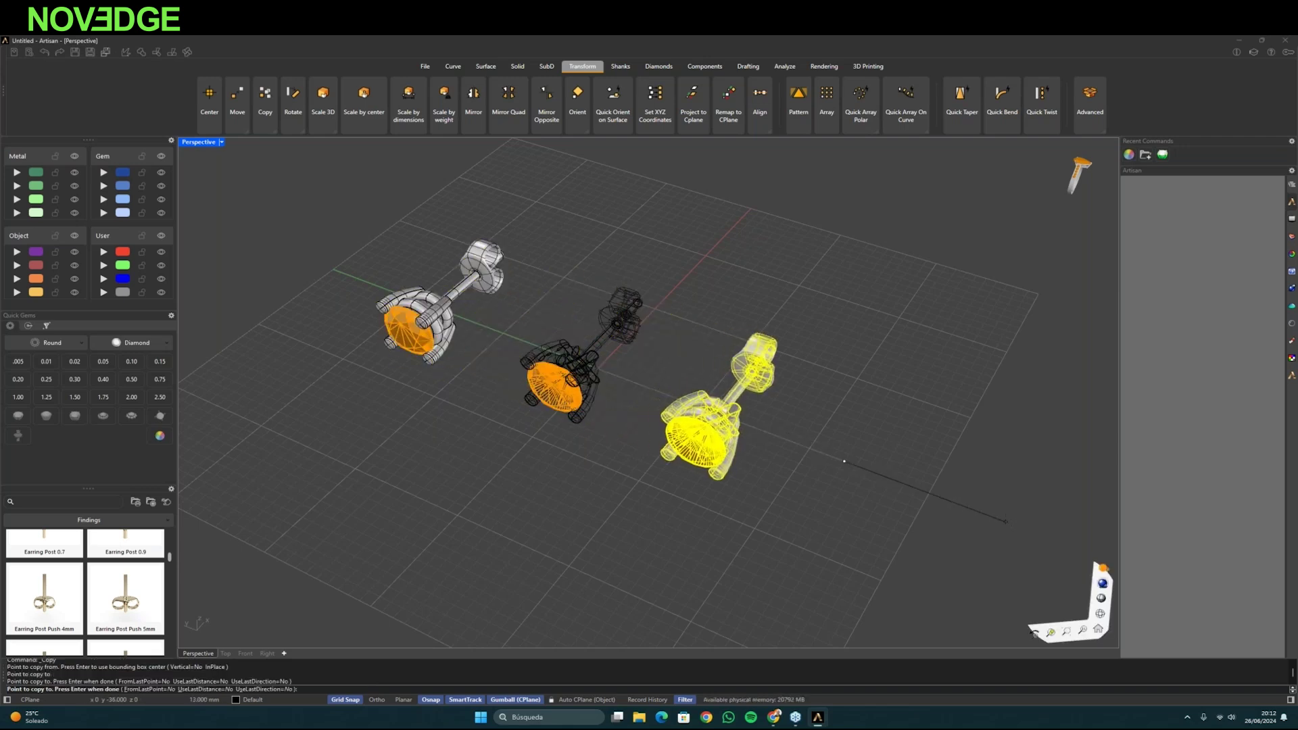
key("Return")
left_click(679, 529)
right_click_drag(679, 529, 707, 499)
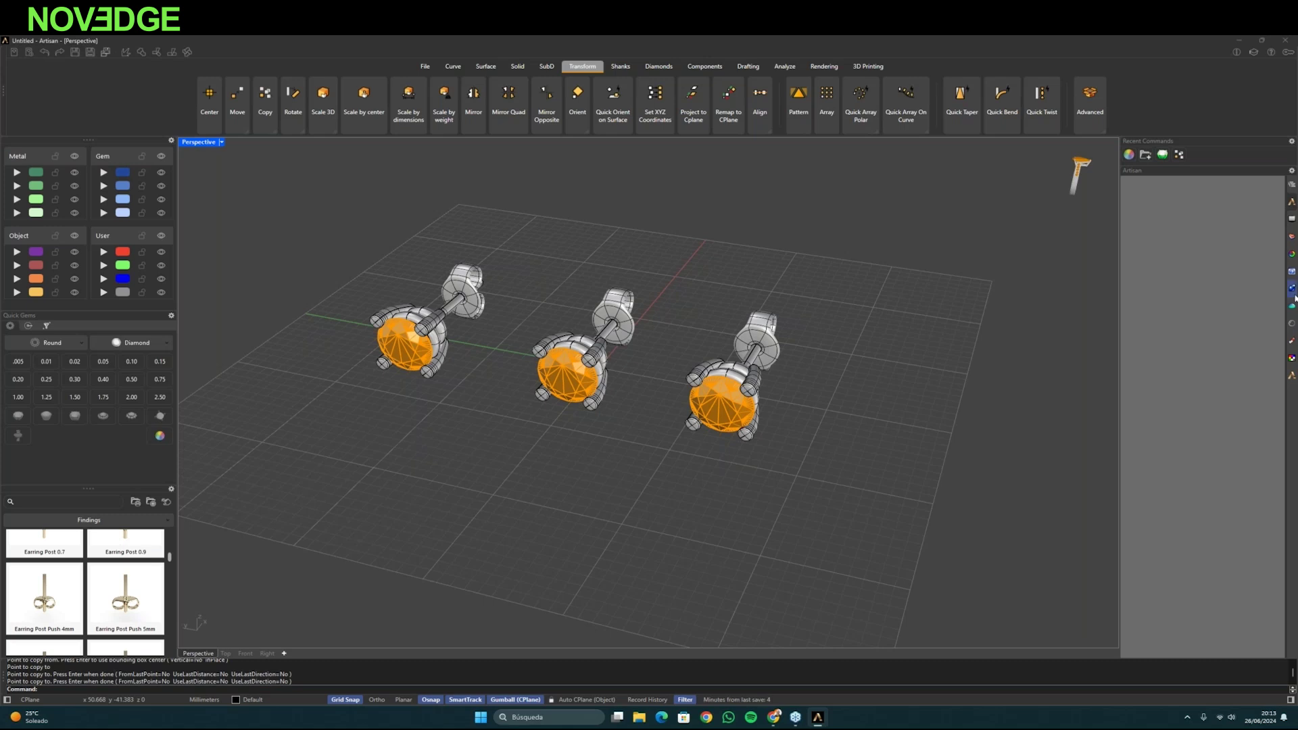
- Edit the middle earring's diamond, set its weight to 0.75 ct, and accept the gem edit
left_click(1292, 185)
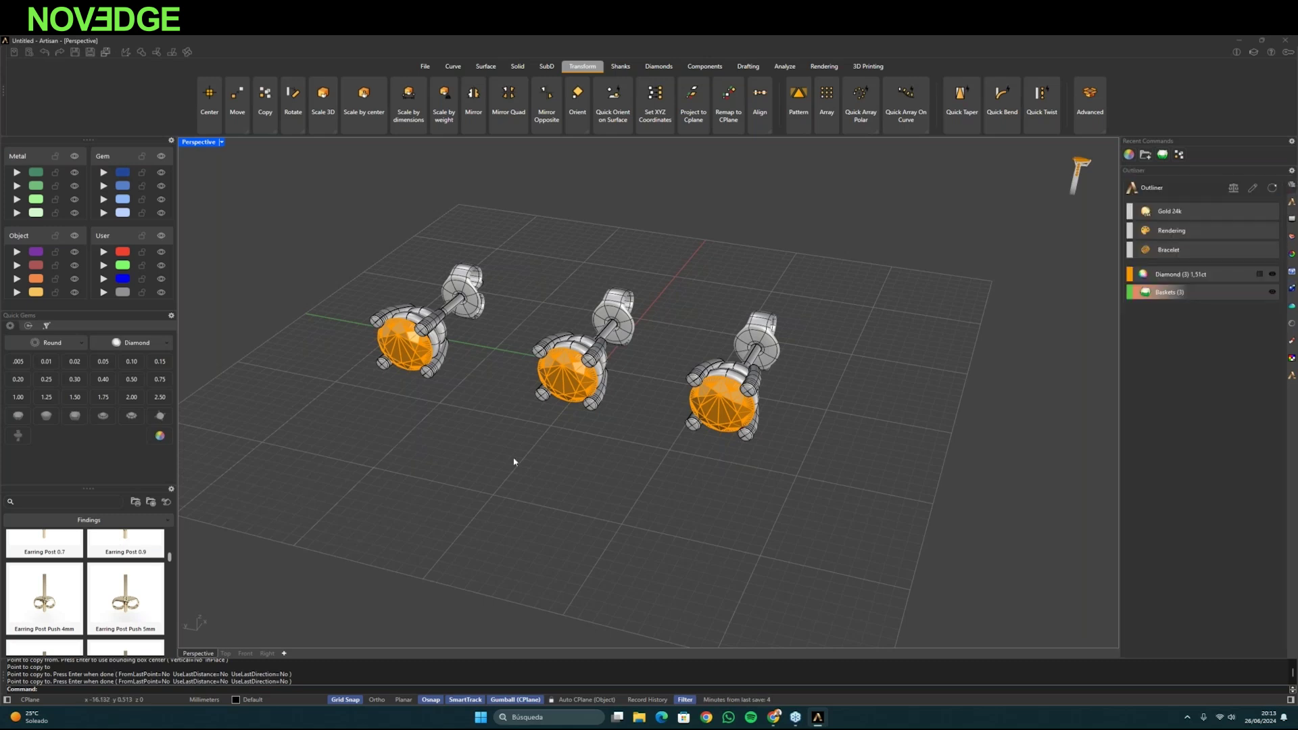
left_click(559, 403)
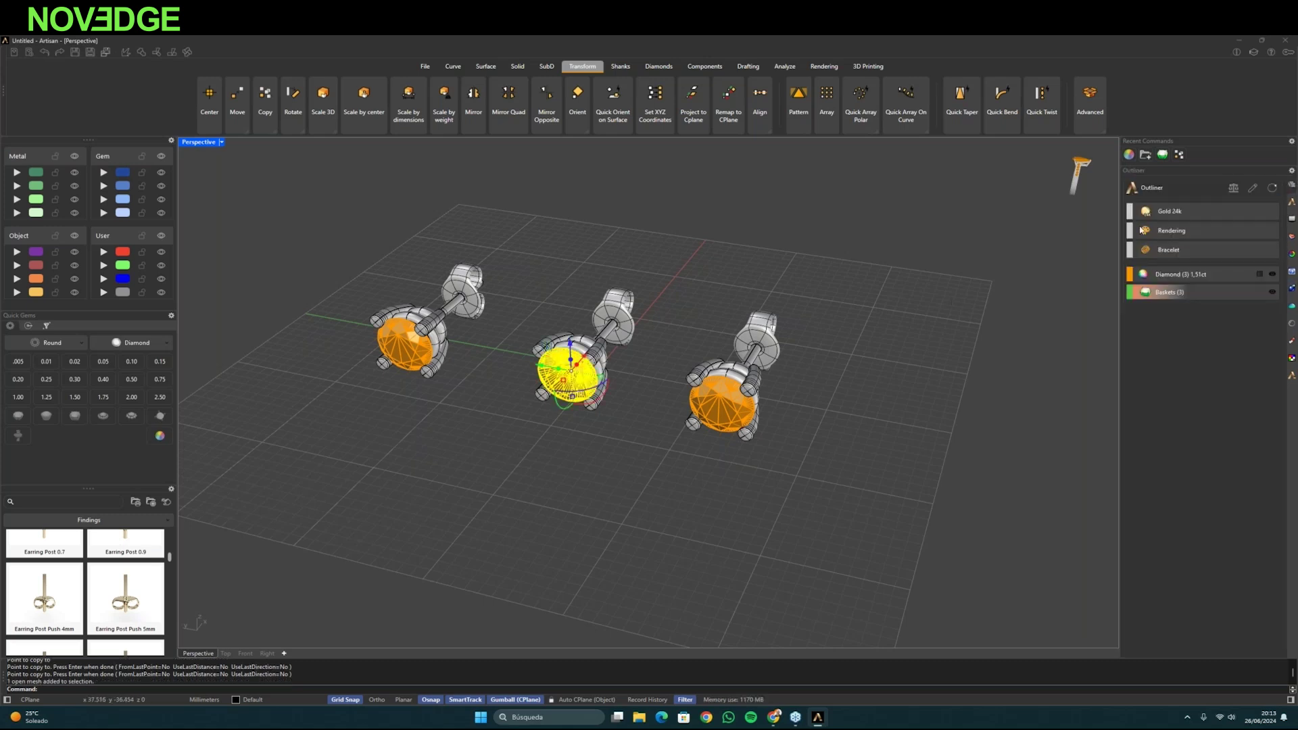
left_click(1249, 192)
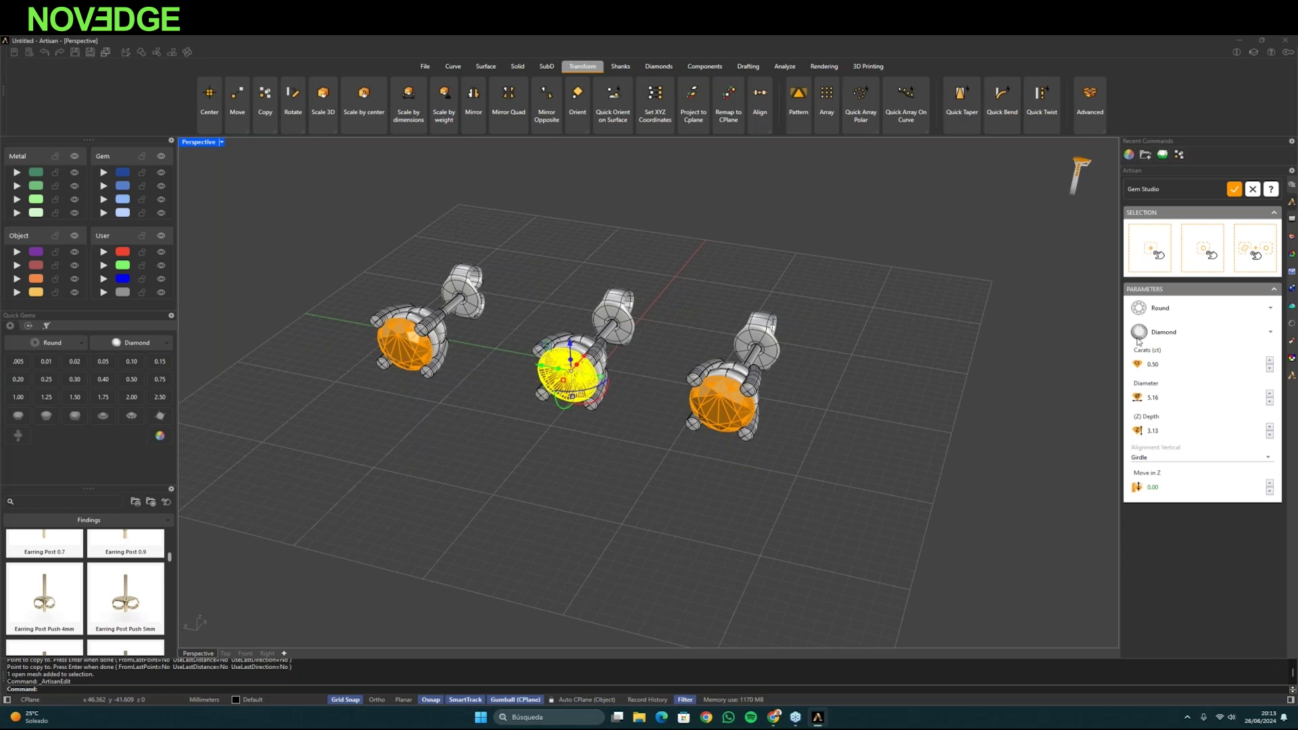
left_click(1269, 361)
left_click(1269, 361)
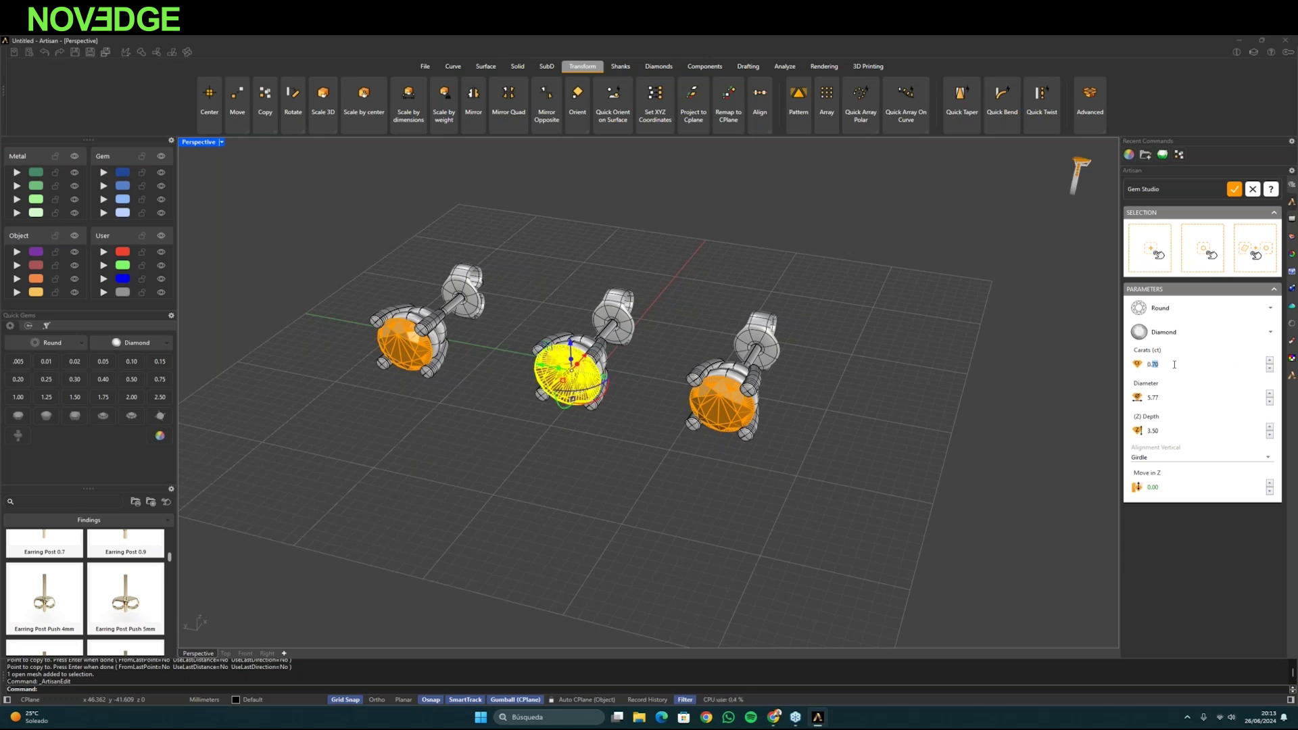
type("5")
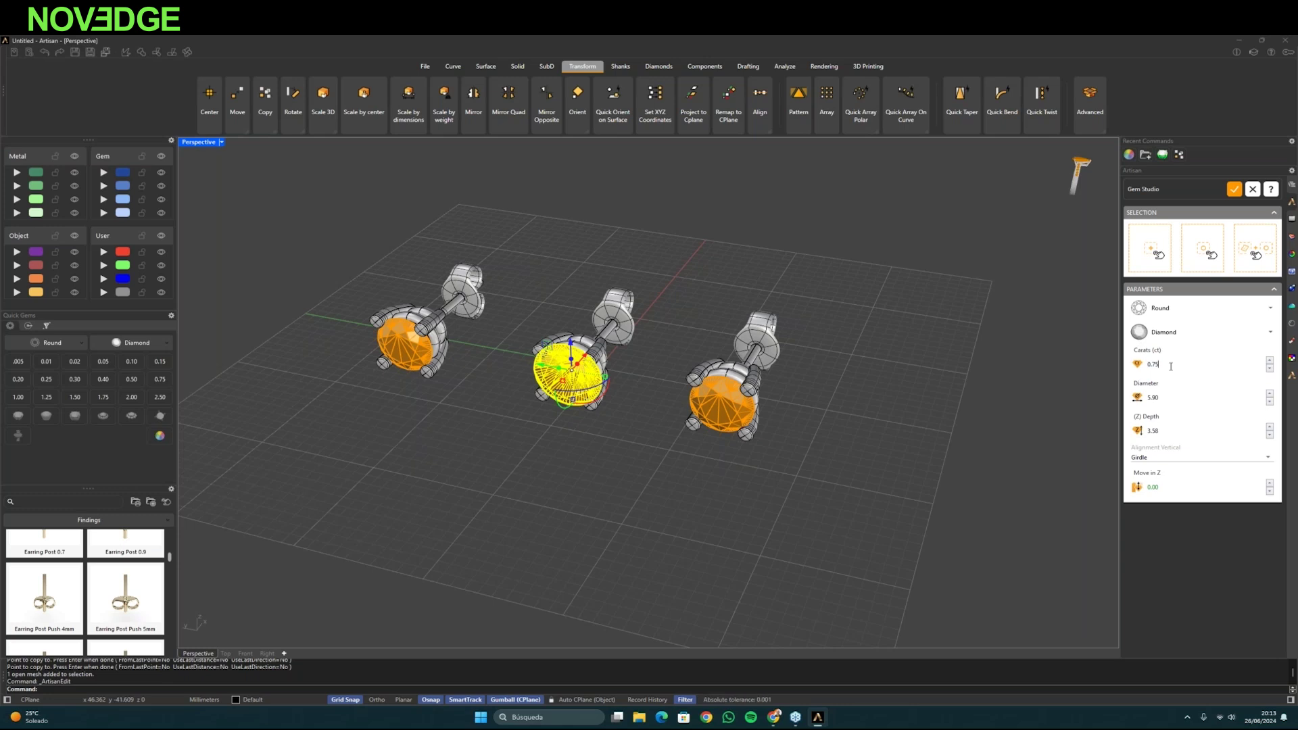
left_click(682, 453)
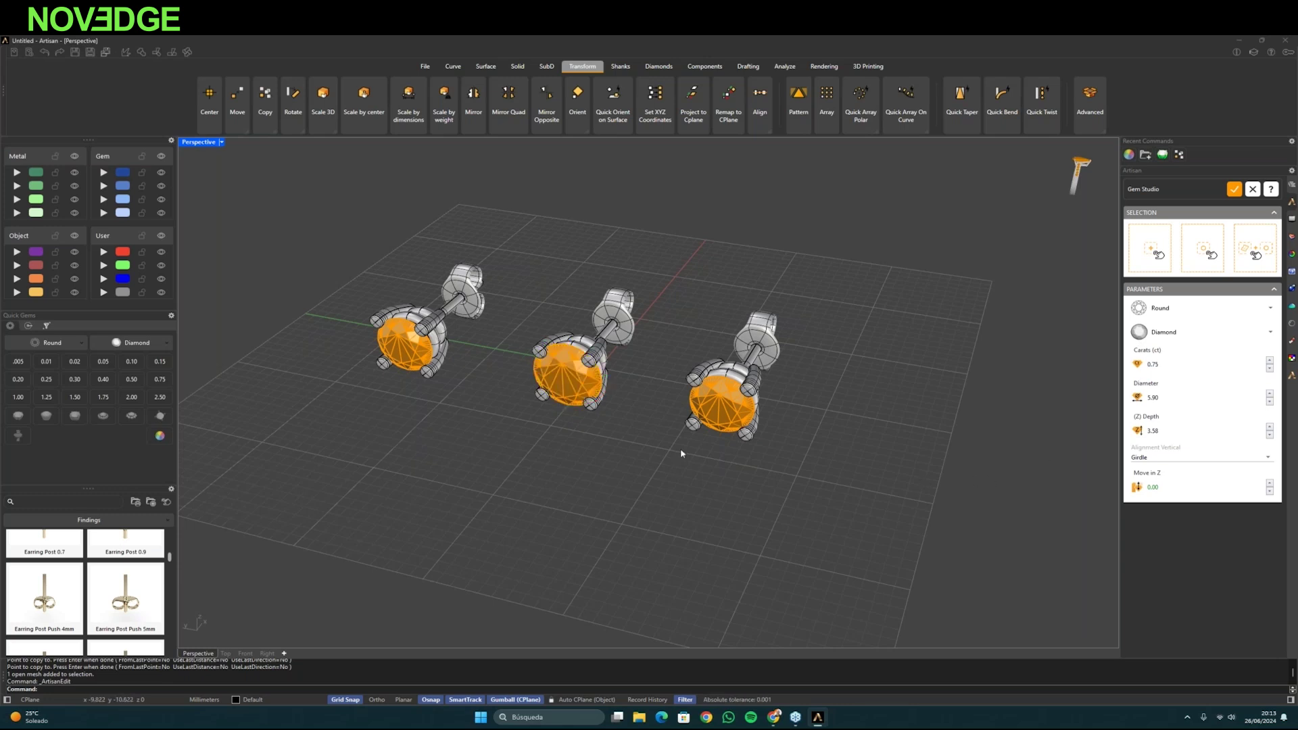
left_click(718, 435)
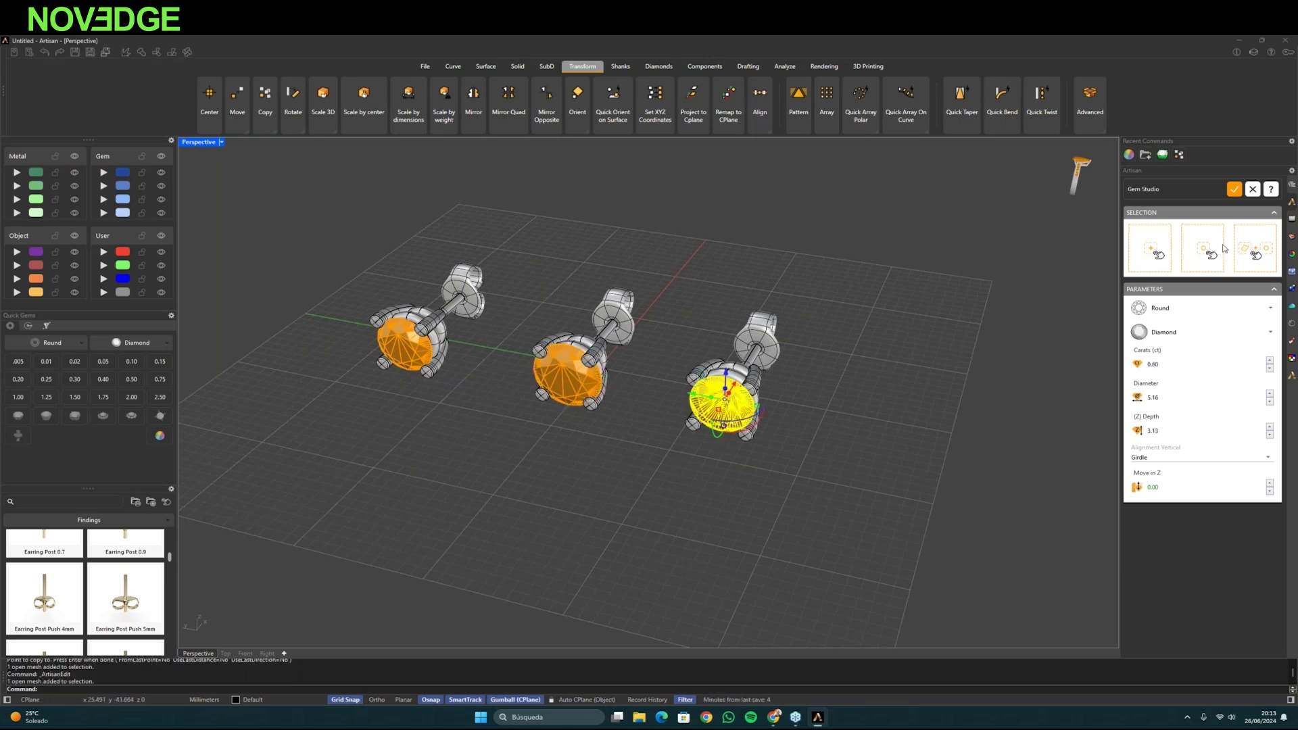
left_click(1235, 194)
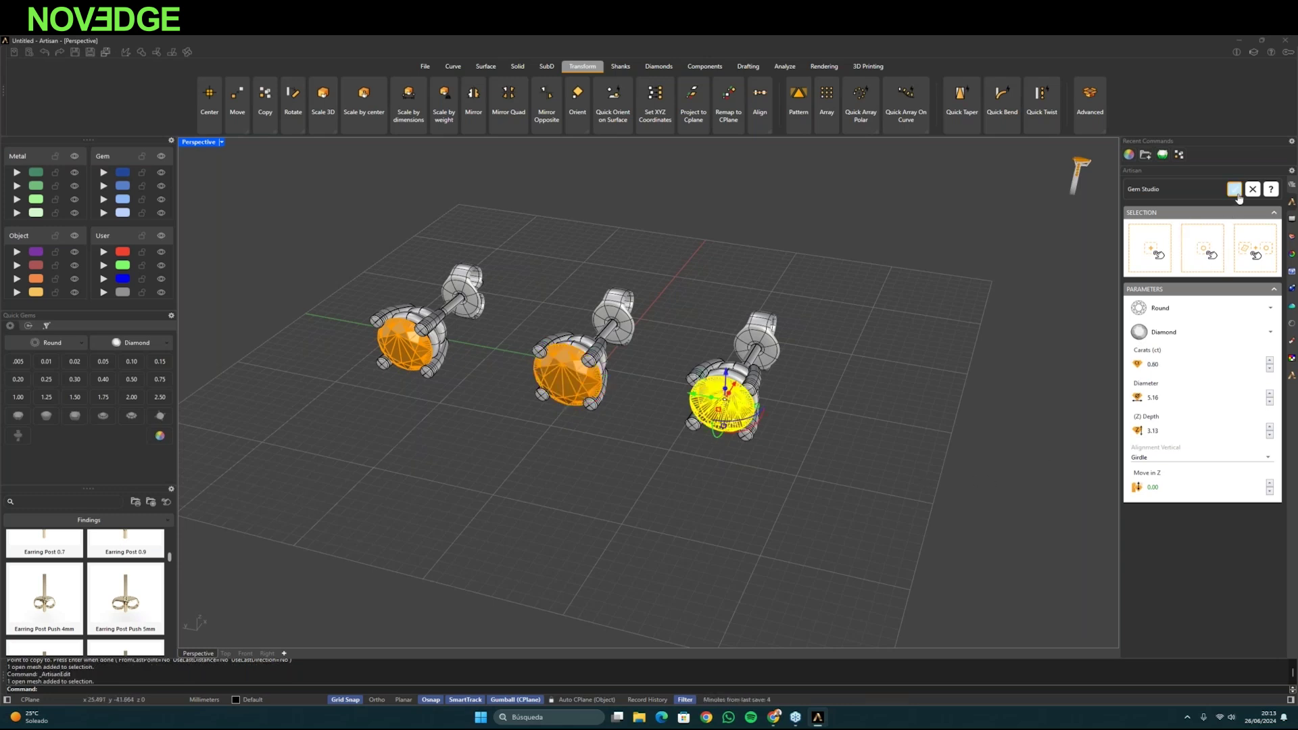
- Edit the diamond of the end earring nearest the viewer, set its weight to 1 ct, and accept the gem edit
left_click(729, 433)
left_click(1251, 192)
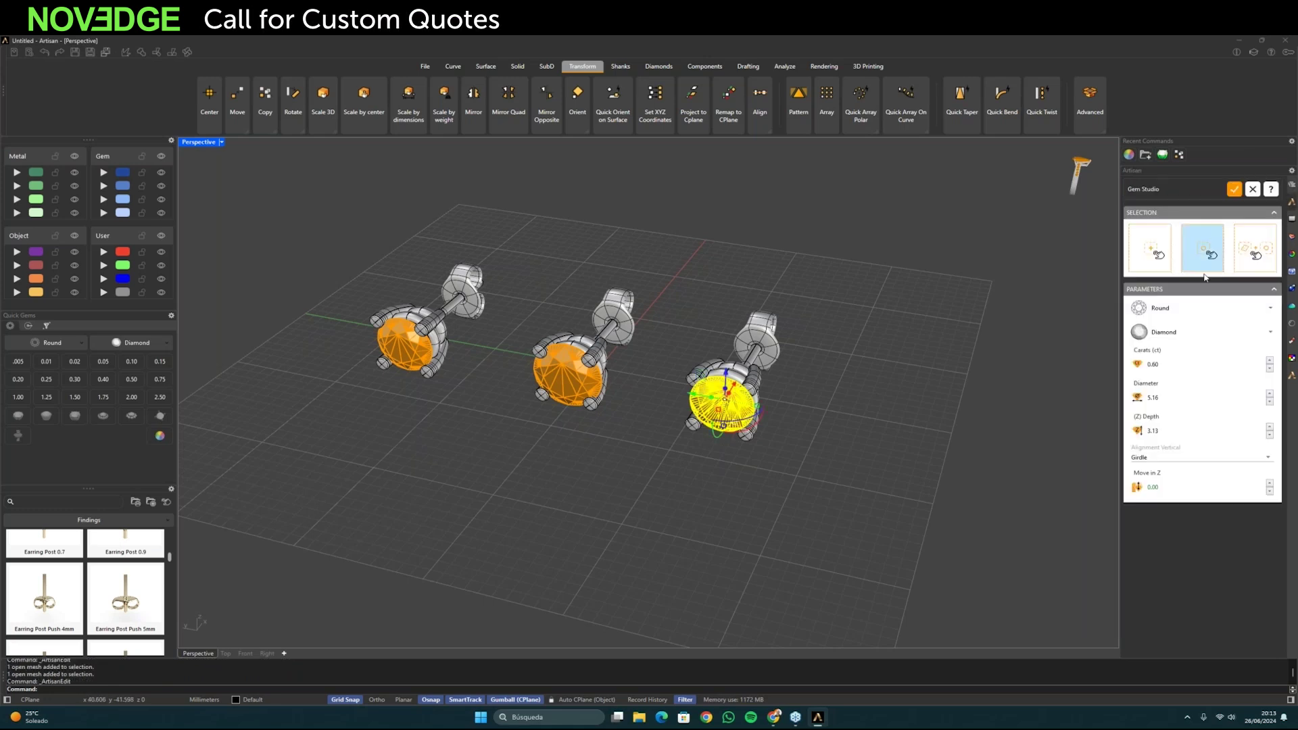
left_click_drag(1166, 367, 1146, 369)
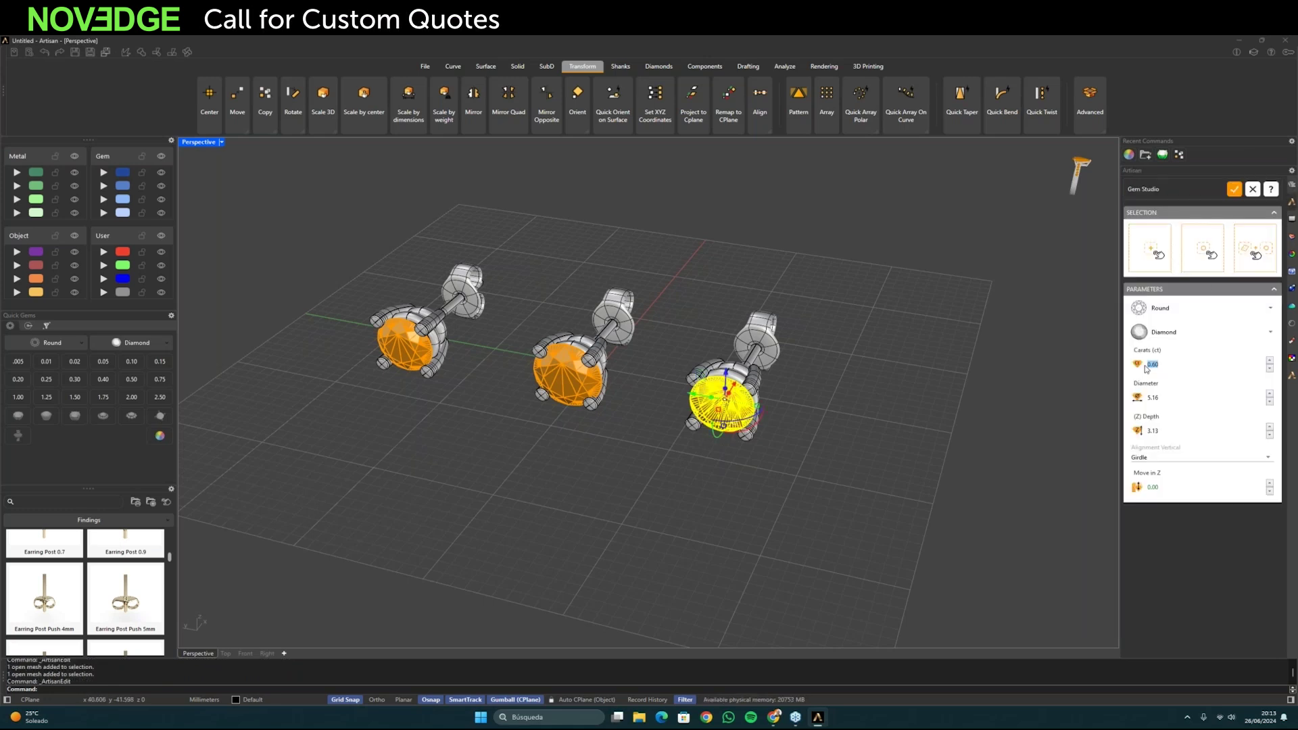
type("1")
key("Return")
left_click(777, 521)
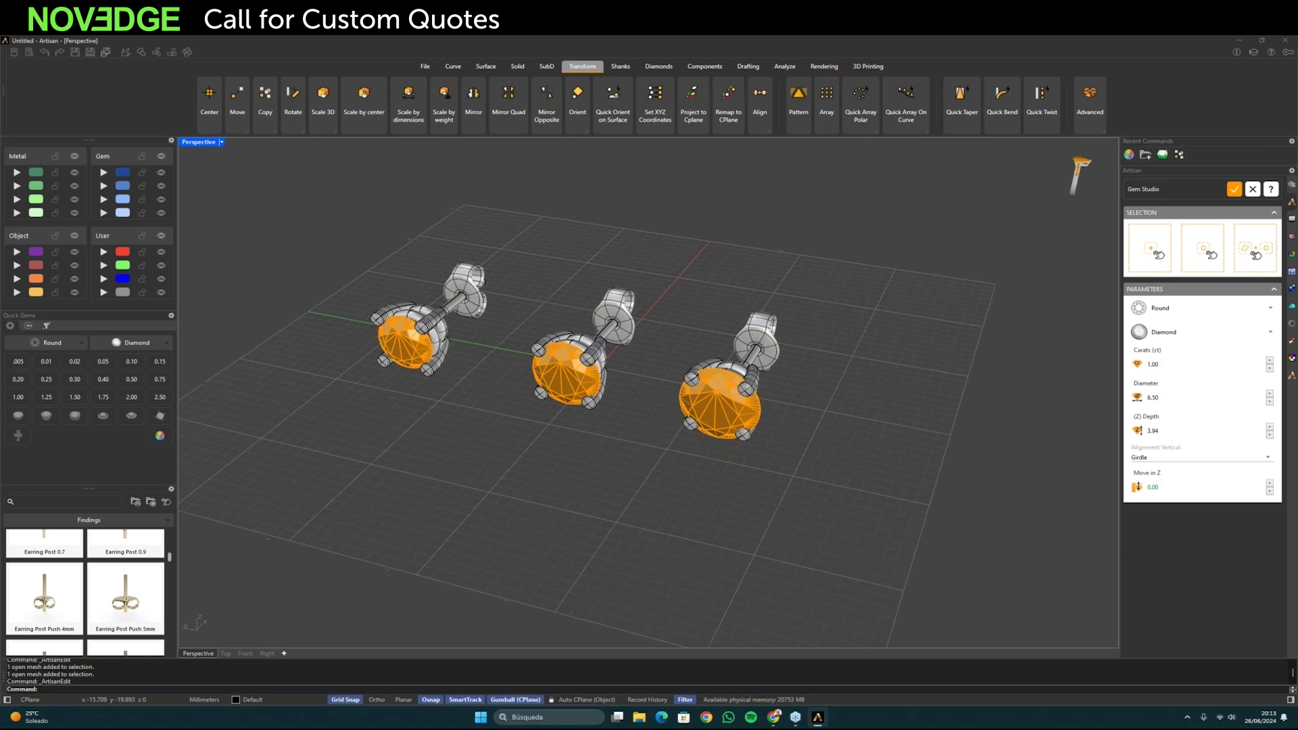
left_click(1233, 189)
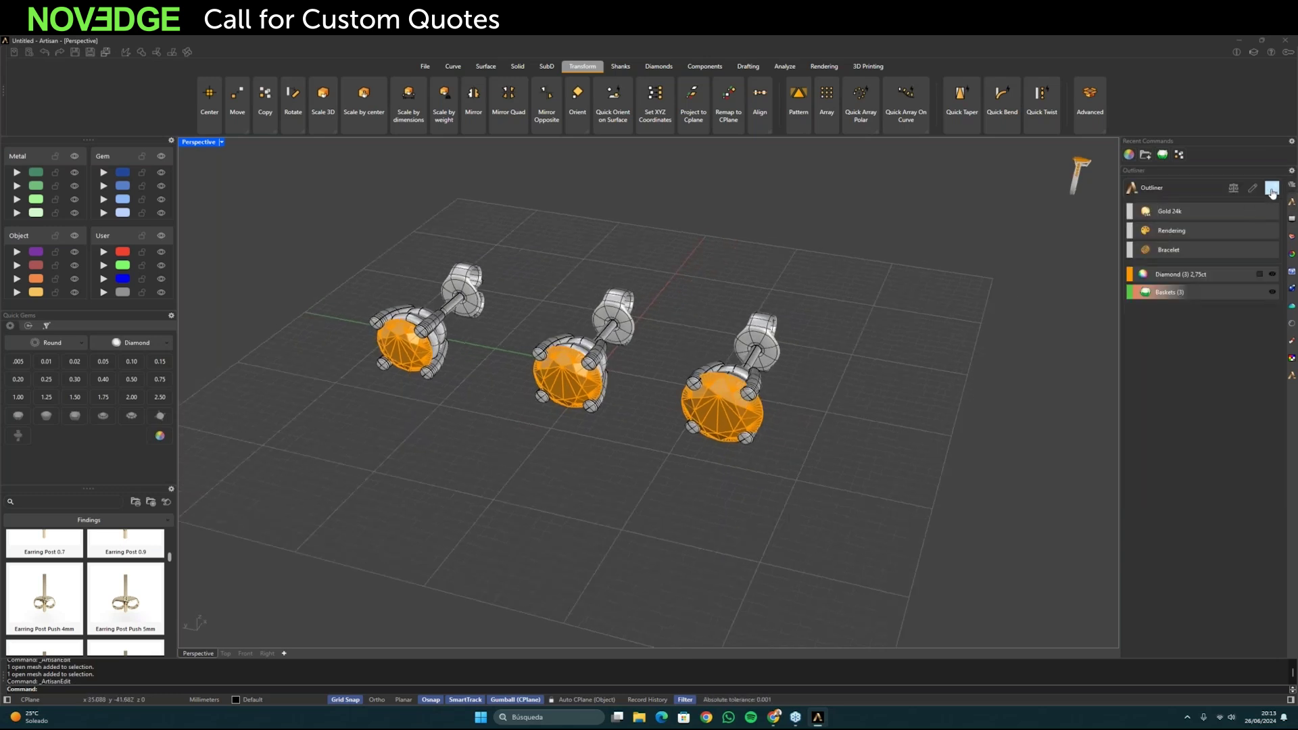
- Delete the 1 ct end earring and the middle earring completely, keeping only the other end earring
right_click_drag(772, 427, 581, 362)
scroll(570, 348, "up", 2)
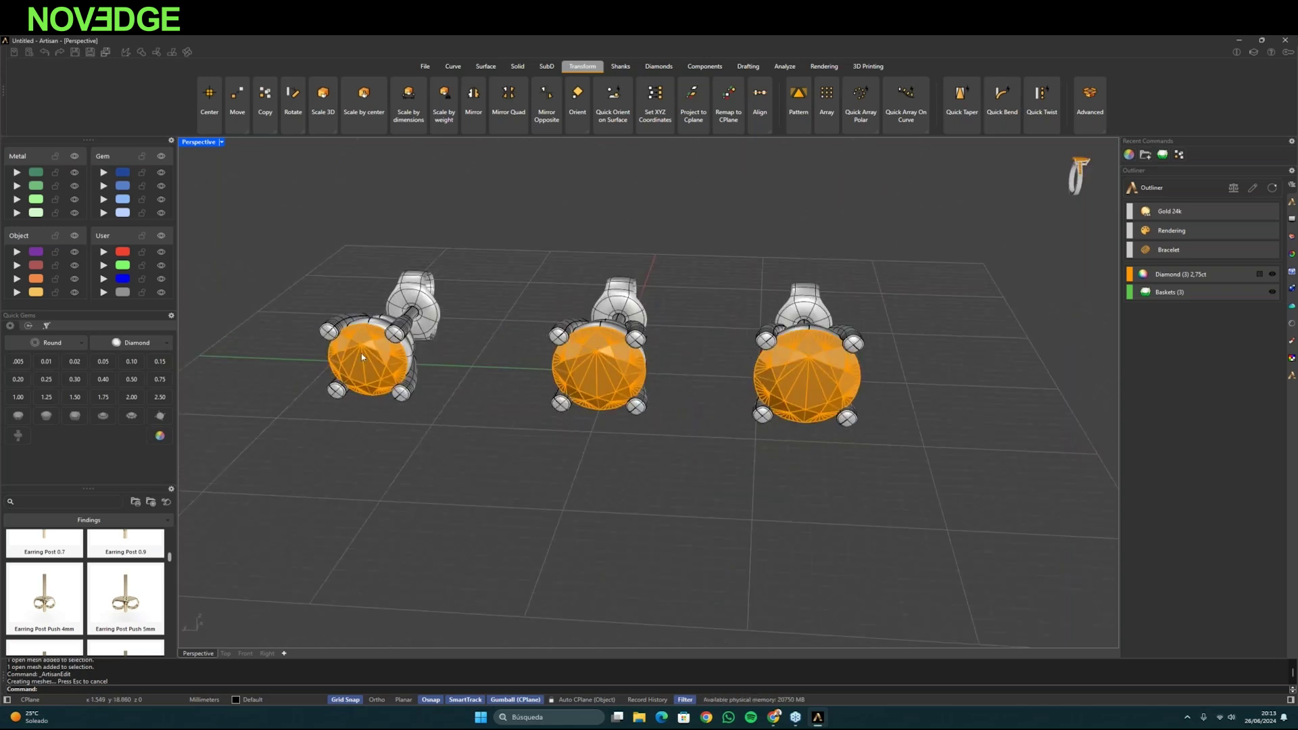
right_click_drag(420, 380, 406, 384)
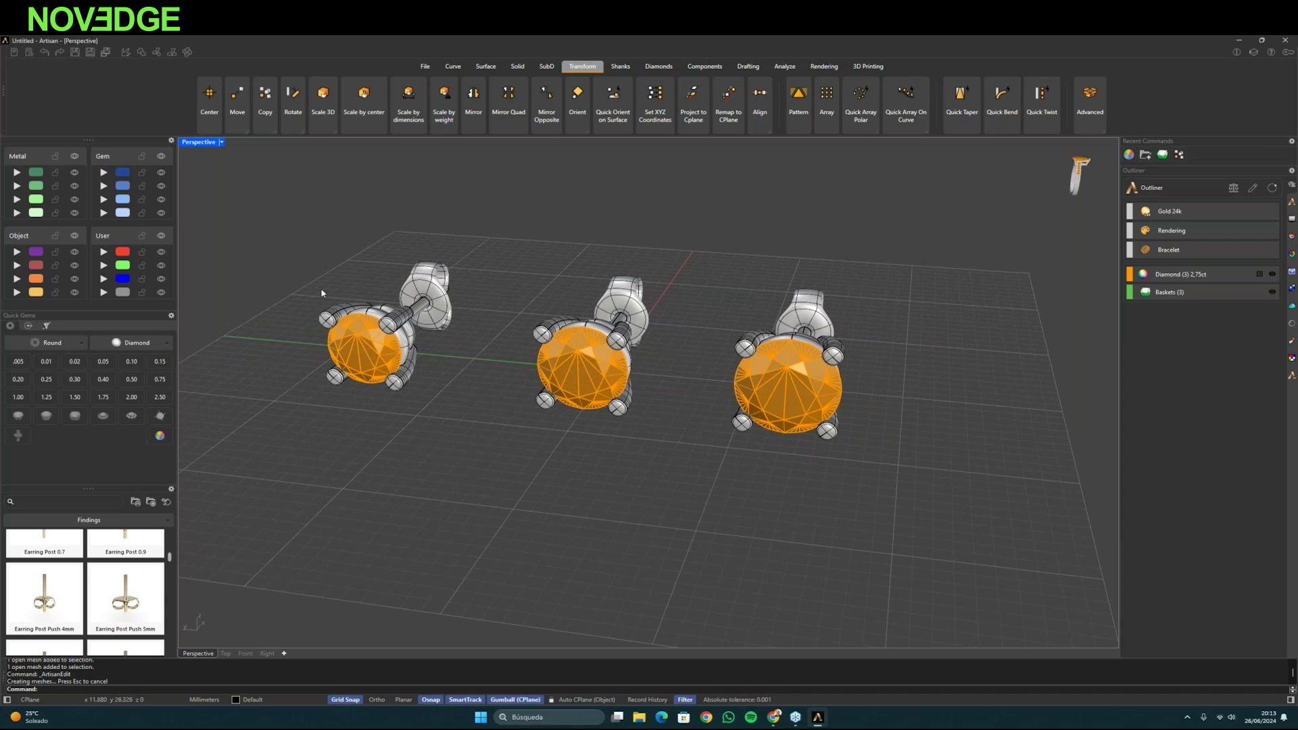
right_click_drag(749, 468, 696, 251)
left_click_drag(700, 245, 893, 475)
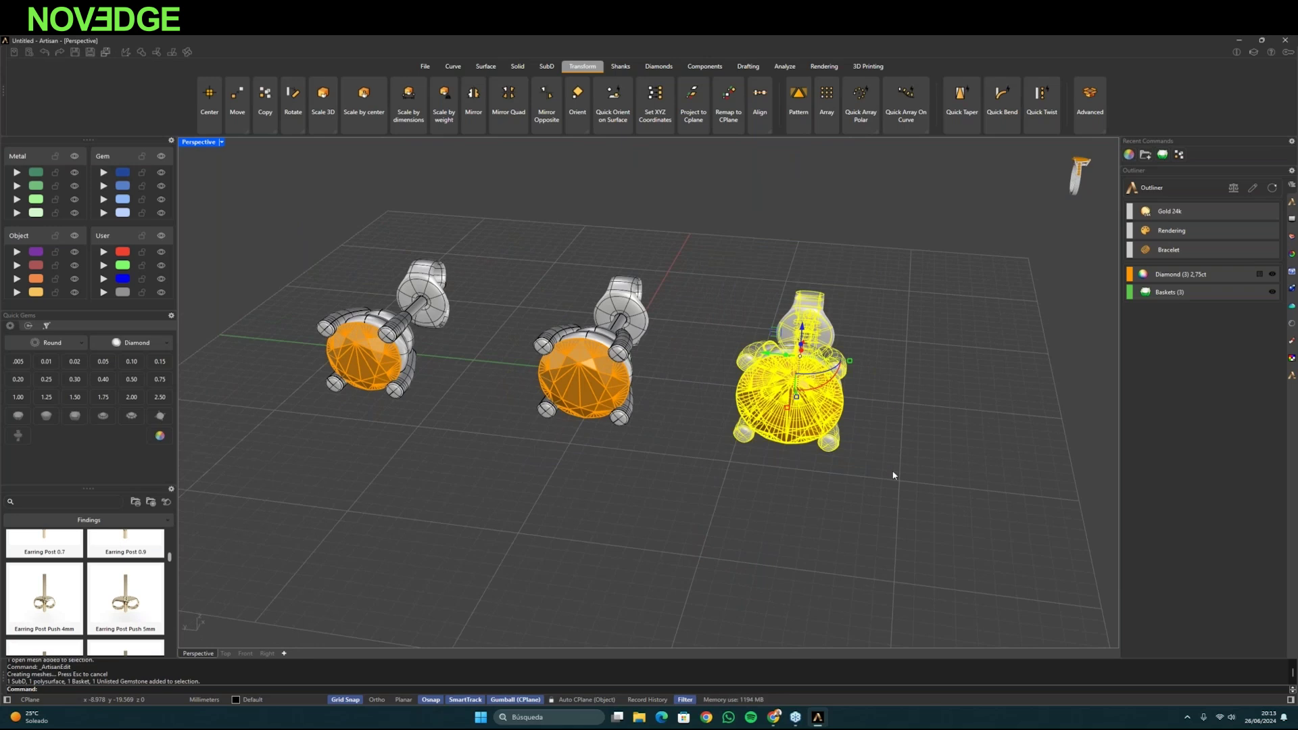
key("Delete")
right_click_drag(730, 455, 750, 446)
left_click_drag(532, 257, 771, 457)
key("Delete")
- Select the whole remaining earring, including its post and push back, and rotate it 90 degrees about its post axis
right_click_drag(756, 464, 509, 371)
scroll(676, 407, "down", 2)
mouse_move(678, 409)
right_mouse_down()
mouse_move(694, 423)
mouse_move(656, 399)
right_mouse_up()
left_click_drag(269, 208, 567, 449)
left_click_drag(491, 353, 492, 364)
type("90")
key("Return")
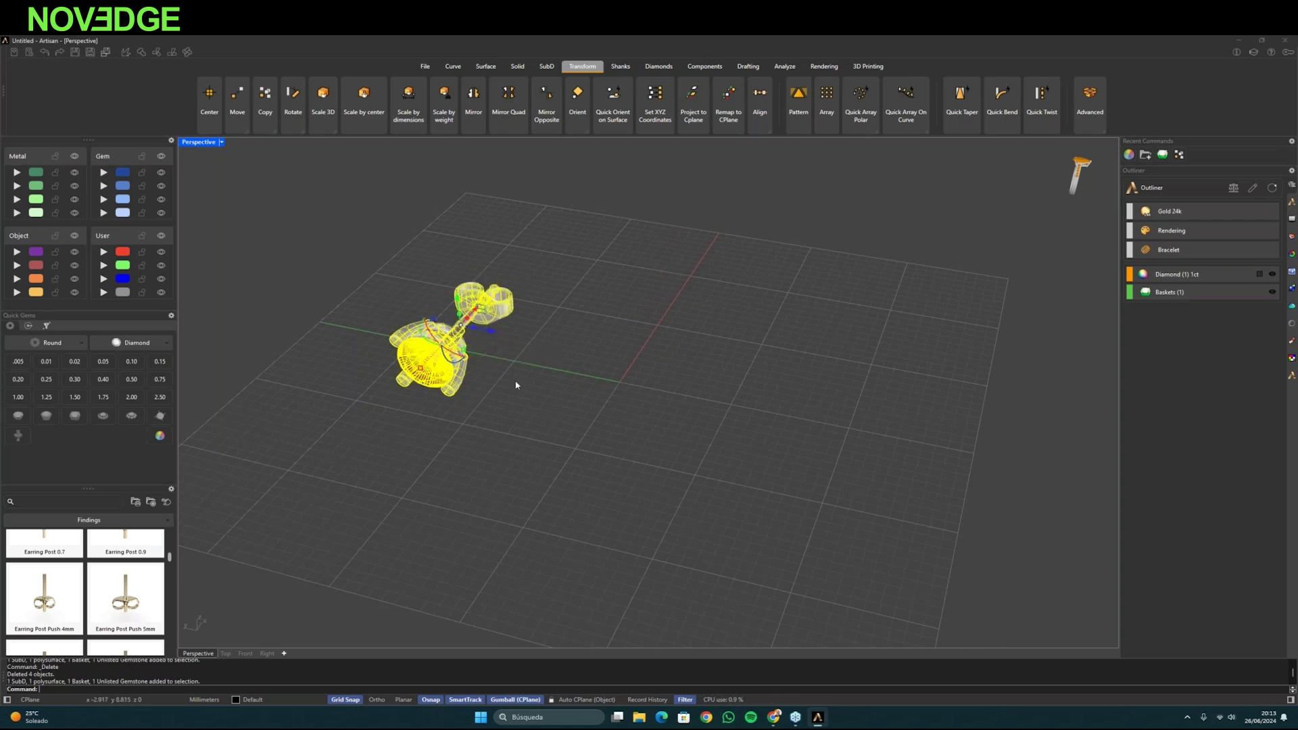
- Place a duplicate of the earring beside it along the Y axis and turn the duplicate about the vertical axis to face another direction
left_click_drag(494, 332, 728, 416)
left_click(726, 469)
right_click_drag(725, 470, 708, 482)
left_click_drag(580, 257, 818, 514)
left_click_drag(704, 413, 683, 418)
right_click_drag(682, 422, 679, 445)
left_click(679, 446)
right_click_drag(660, 498, 665, 492)
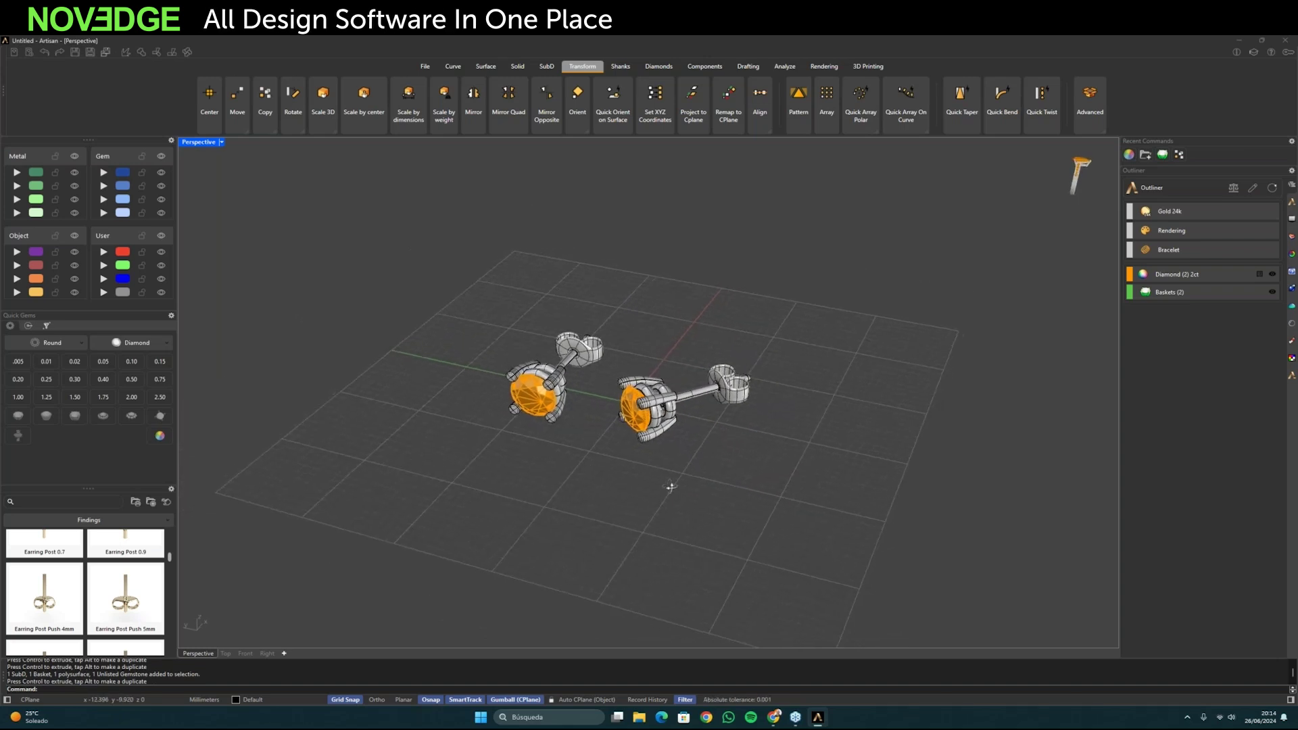
scroll(626, 446, "up", 3)
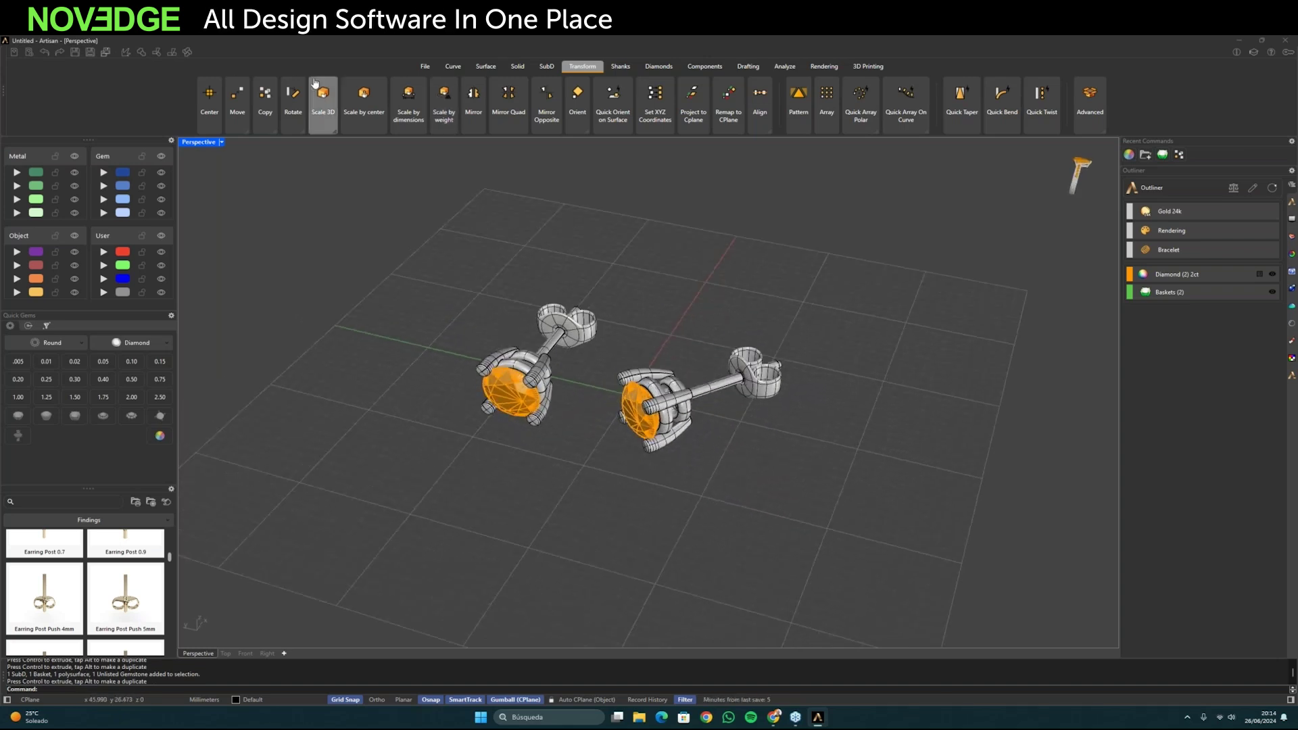
- Using Render and Animation, apply the Yellow Gold 18k material to both earrings' baskets, posts and push backs, excluding the diamonds
left_click(748, 67)
left_click(817, 68)
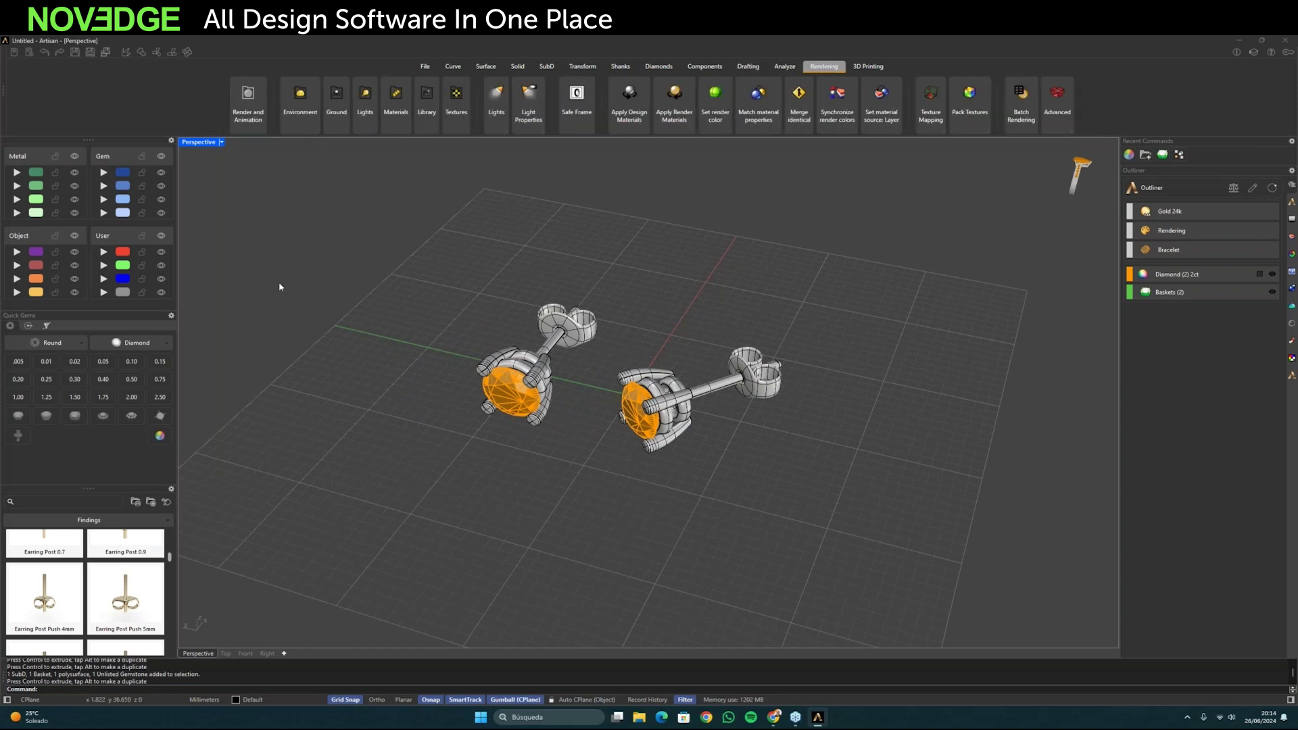
left_click(250, 107)
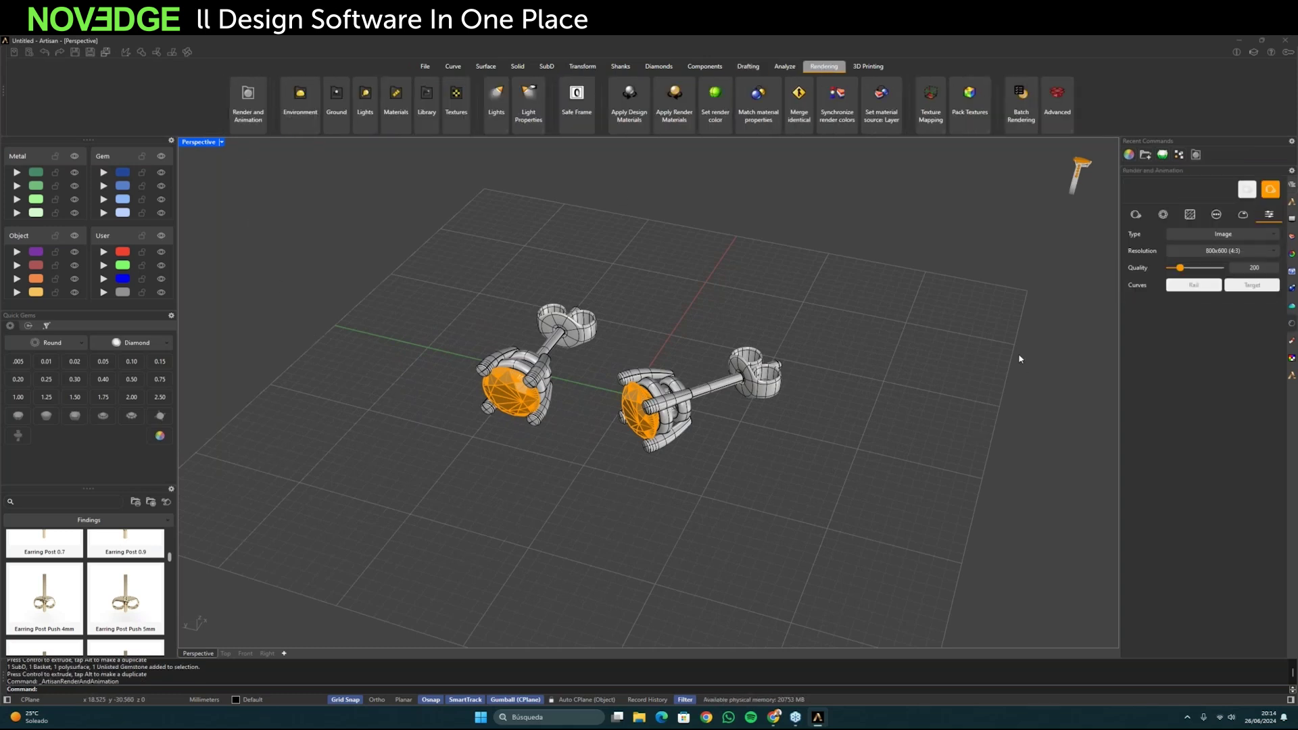
left_click(1137, 216)
left_click_drag(396, 252, 817, 498)
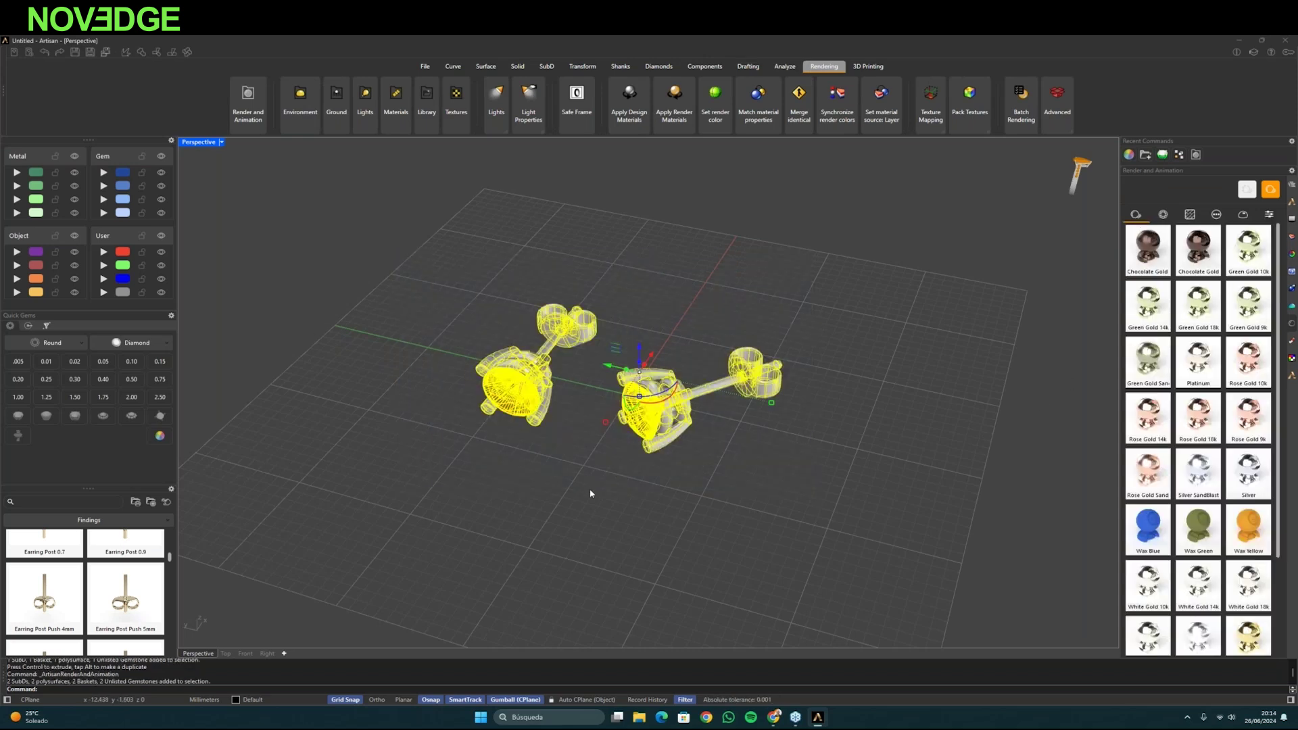
left_click(518, 413, "ctrl")
left_click(634, 433, "ctrl")
scroll(1194, 507, "down", 1)
scroll(1193, 507, "down", 2)
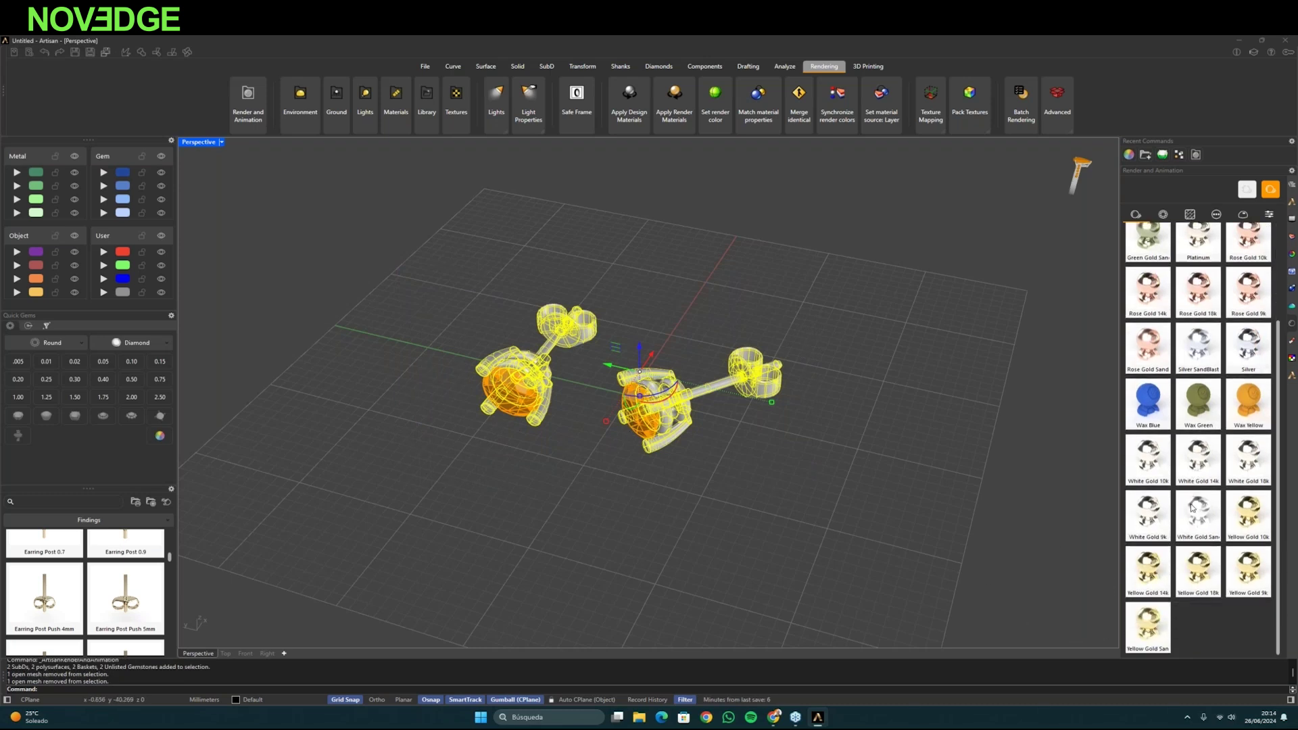
left_click(1198, 578)
left_click(724, 540)
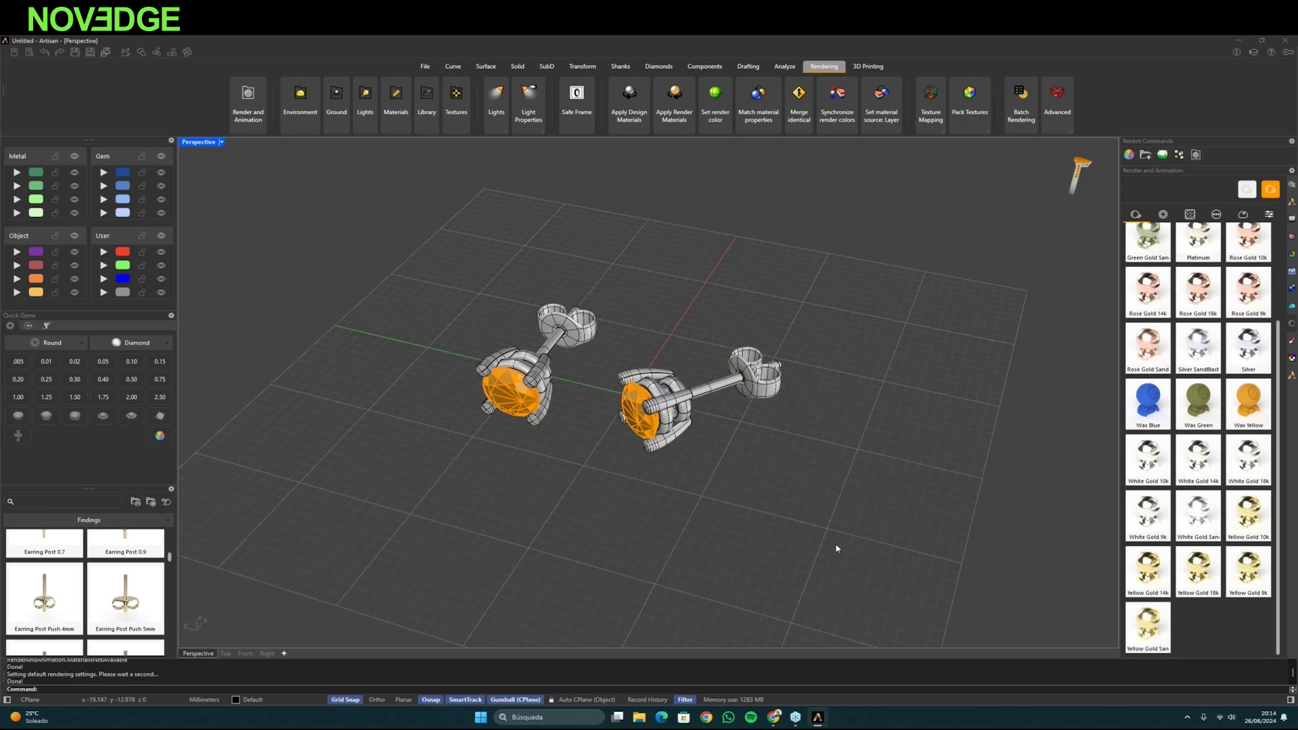
- Apply the Diamond gem material to the stones of both earrings
left_click(1163, 215)
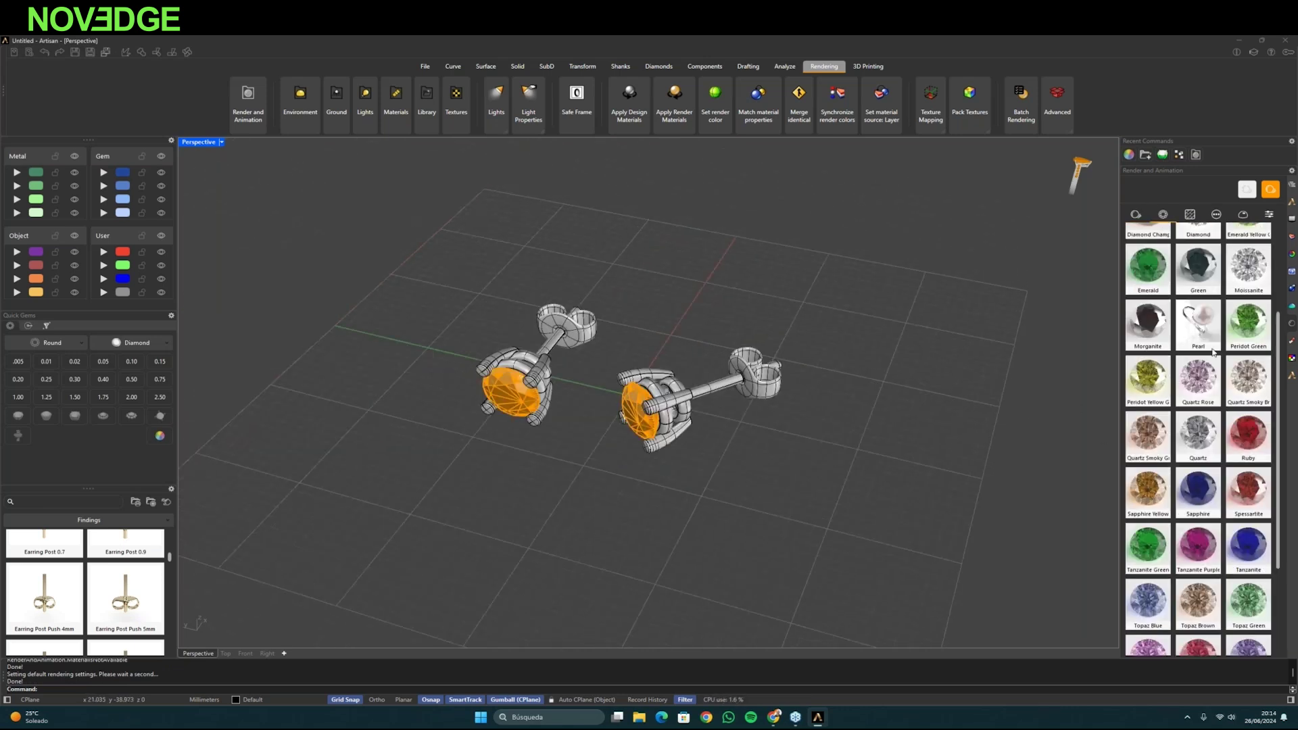
scroll(1212, 353, "up", 3)
left_click_drag(1112, 451, 512, 413)
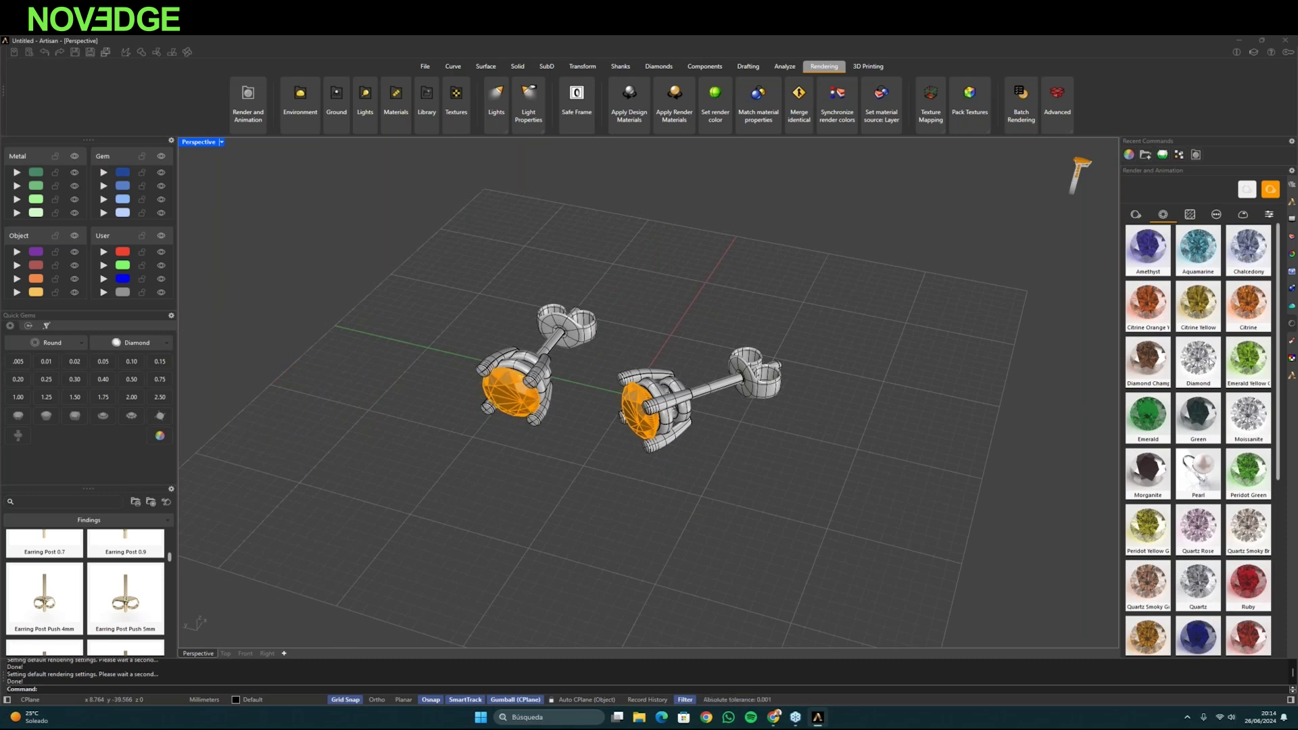
left_click_drag(609, 449, 639, 409)
right_click_drag(677, 538, 675, 528)
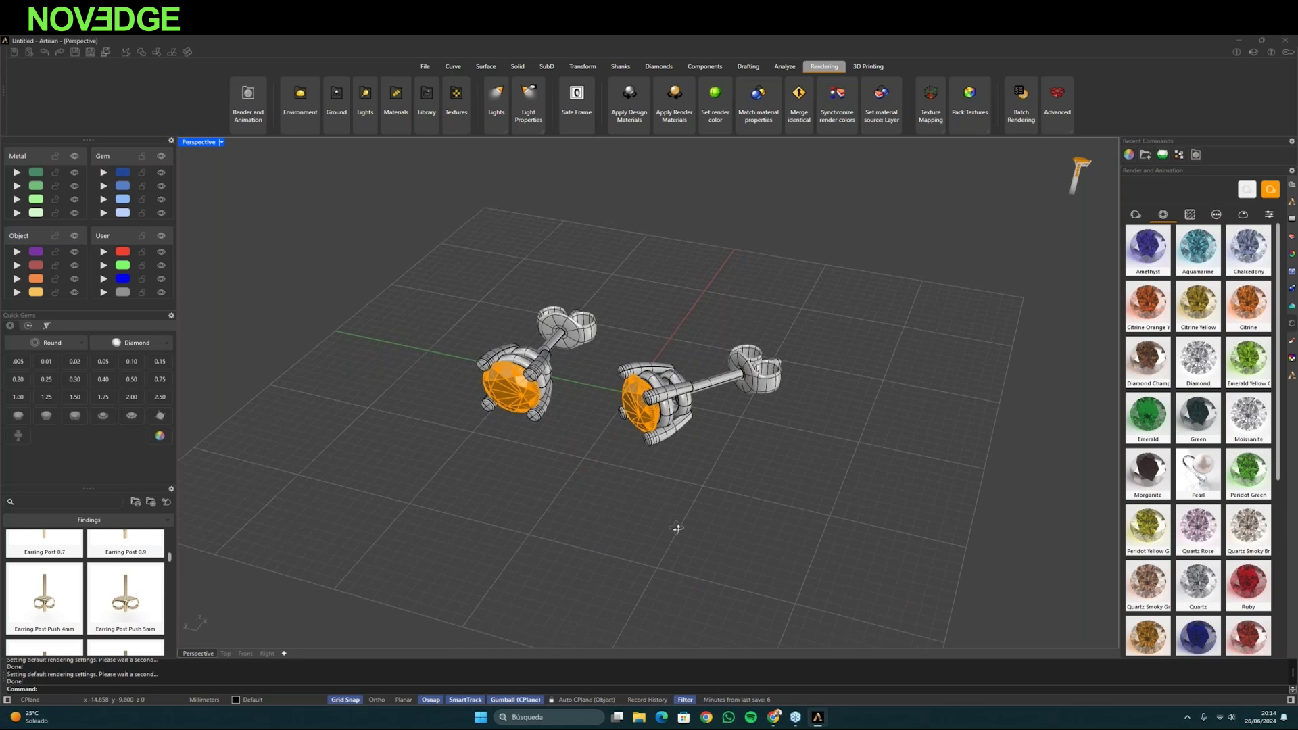
- Apply the light blue Basic Reflection ground and the 2Shapes environment to the scene
left_click(1189, 215)
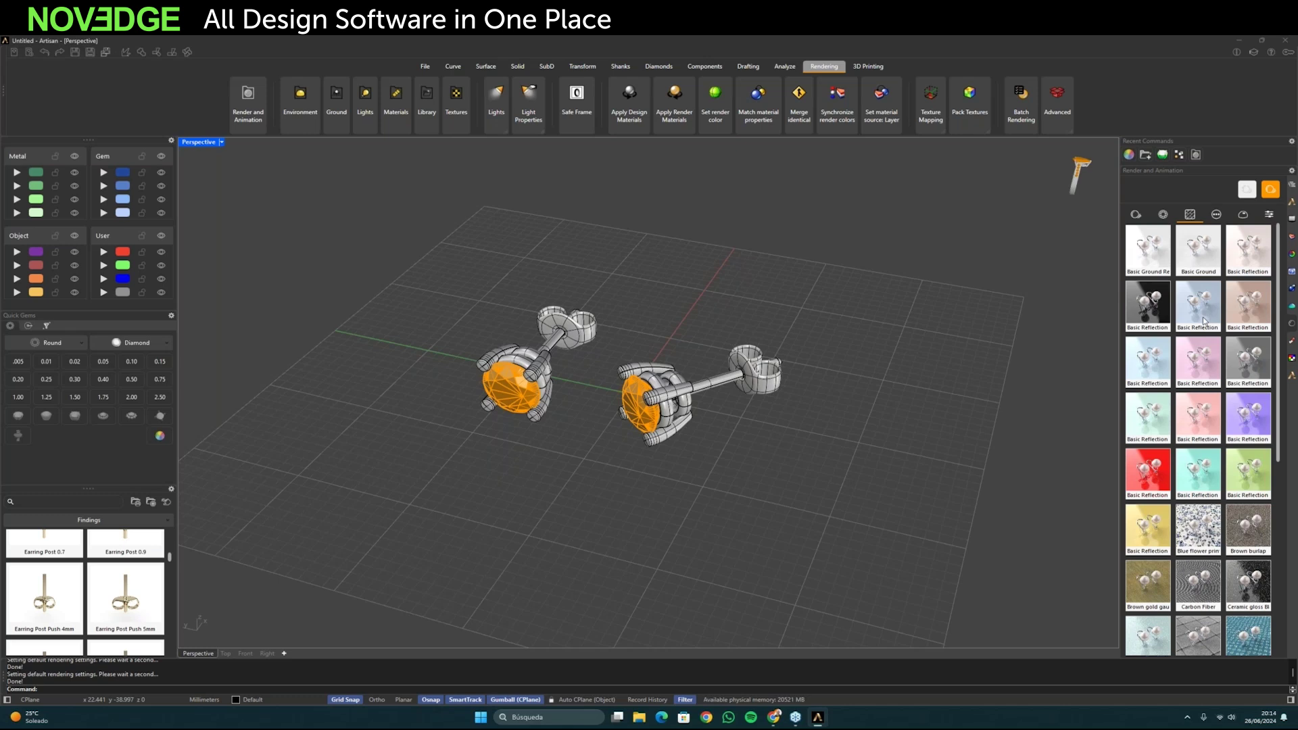
left_click(1243, 215)
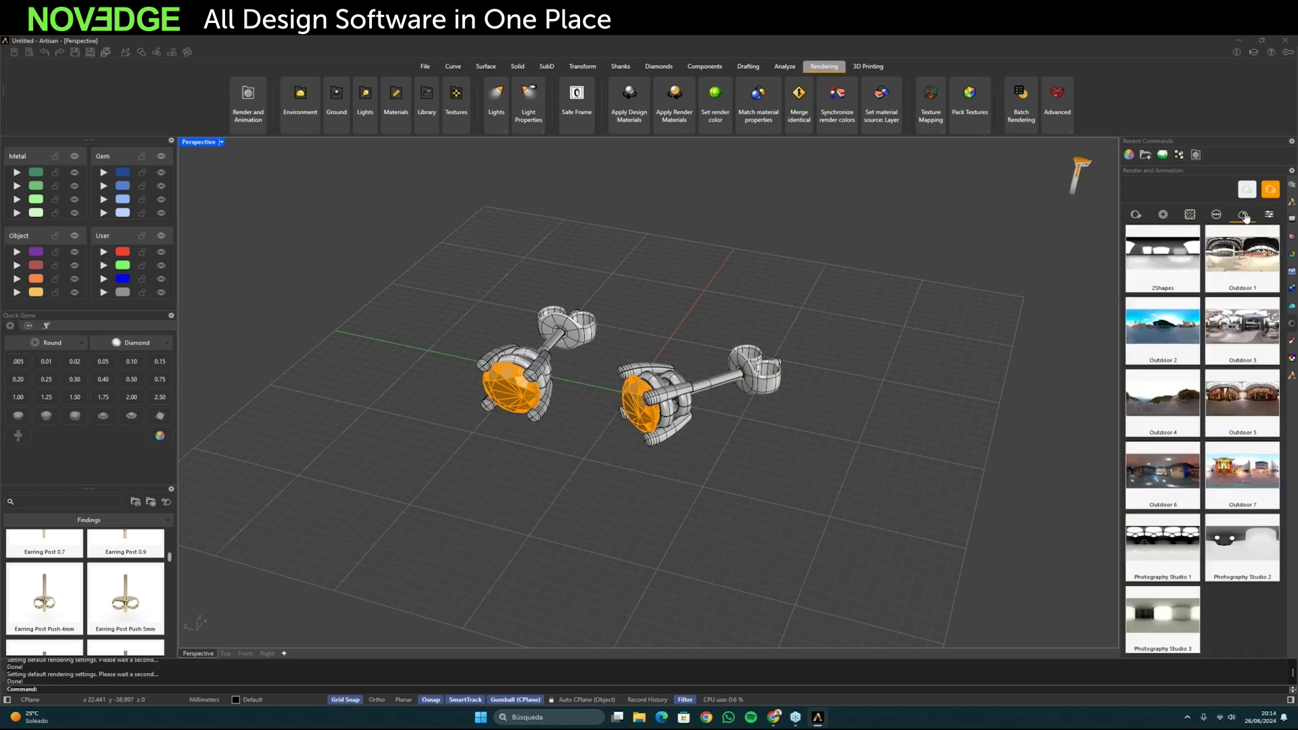
left_click(1160, 269)
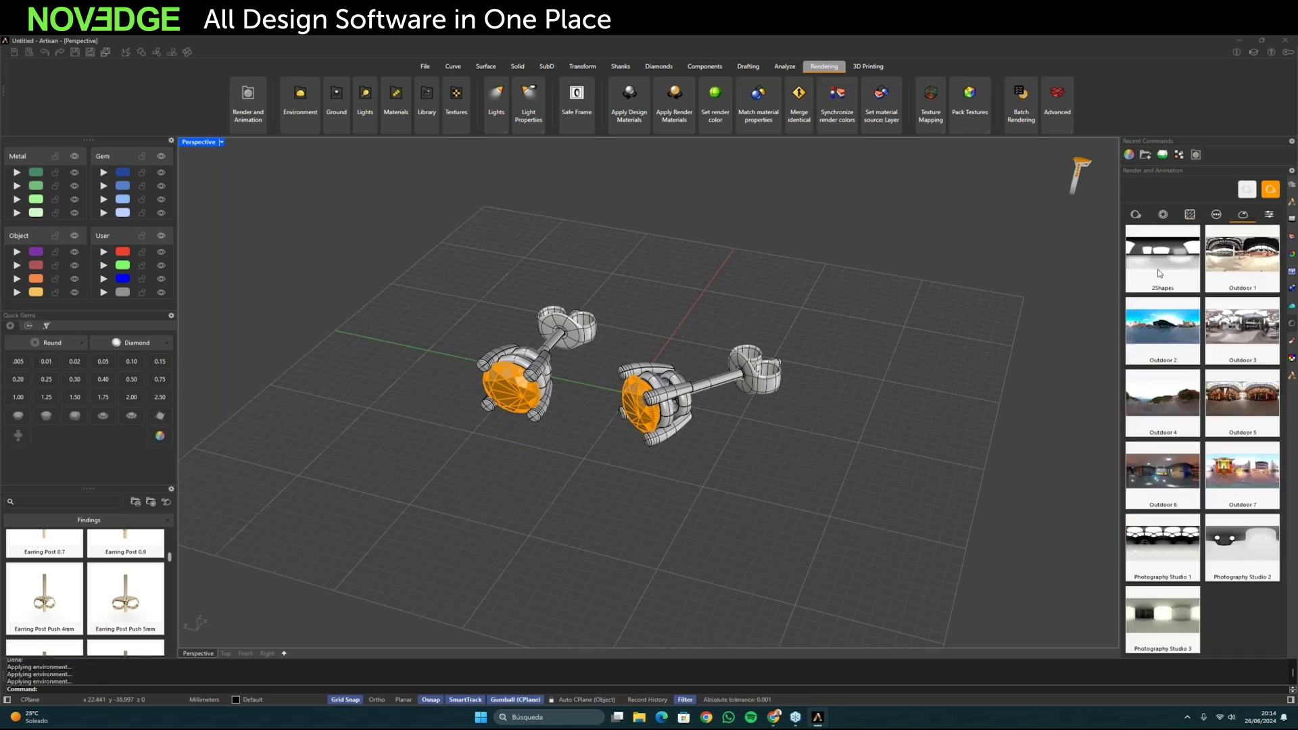
right_click_drag(873, 457, 891, 468)
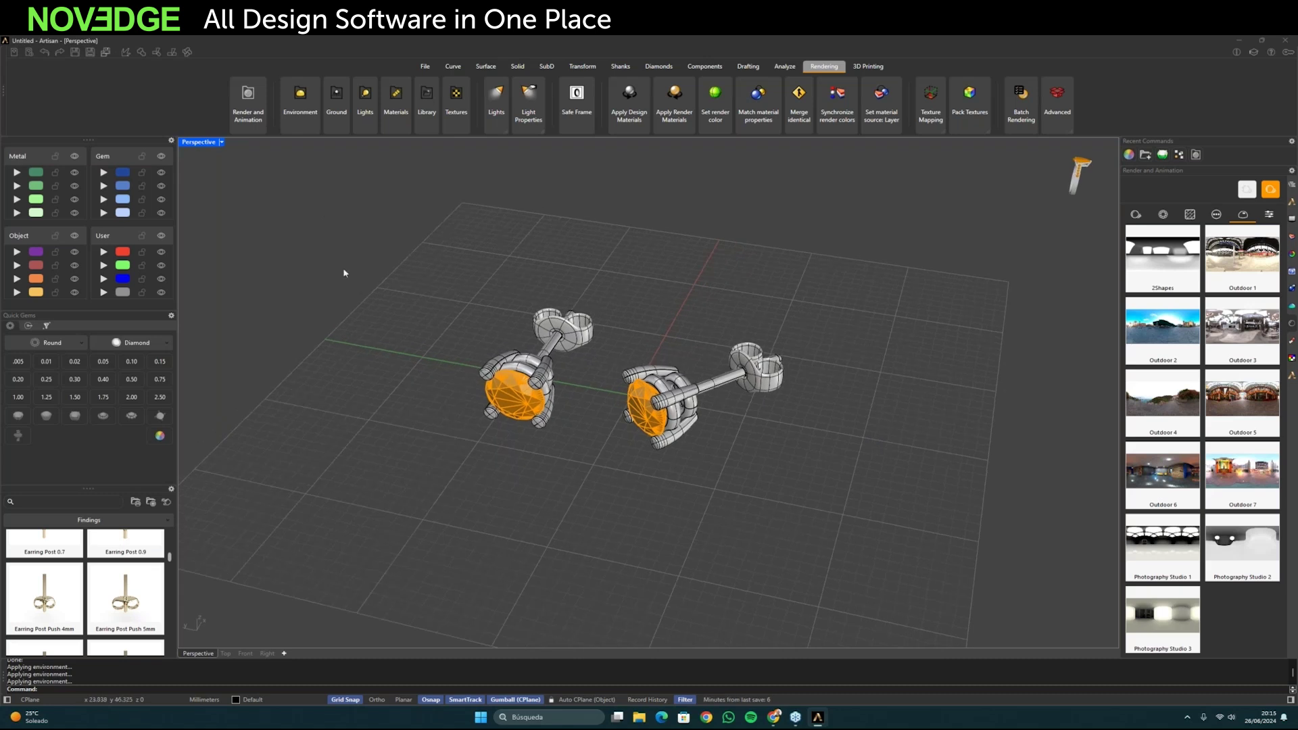
- Display the perspective view in Raytraced mode and inspect the rendered gold and diamond earrings from several angles
left_click(222, 142)
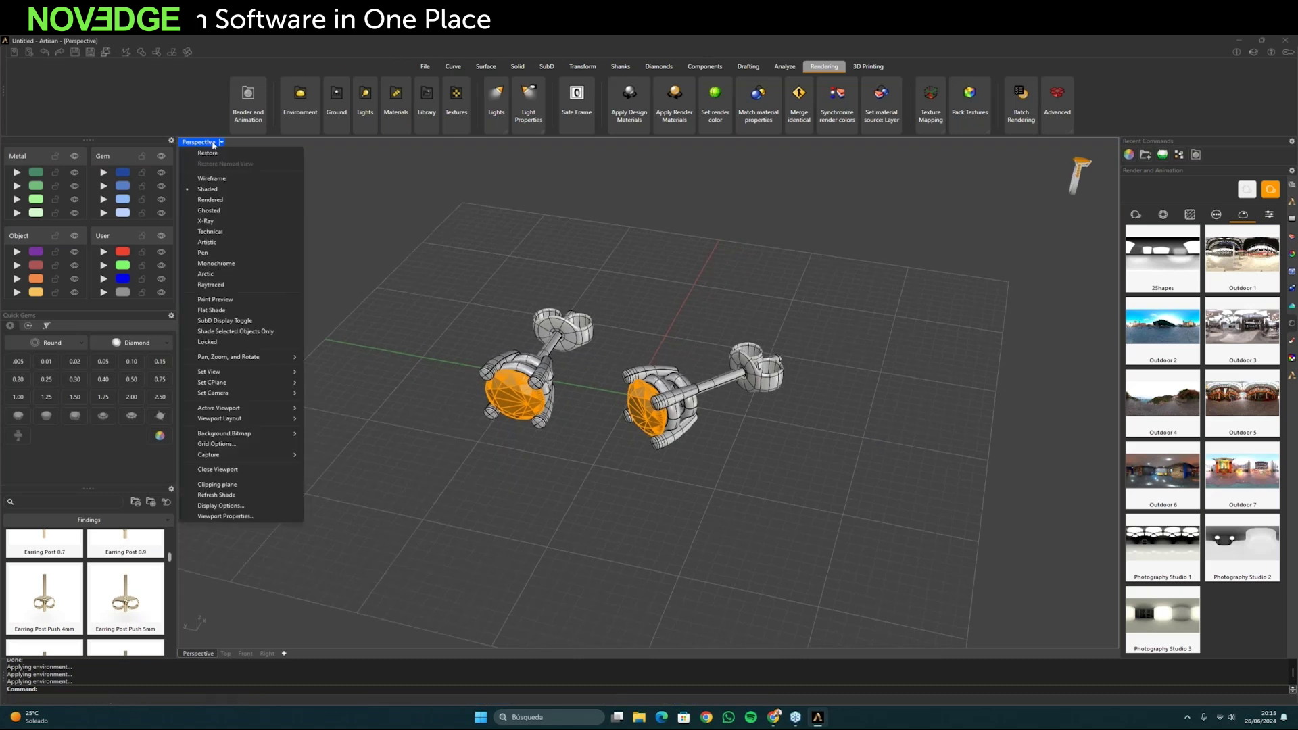
left_click(211, 285)
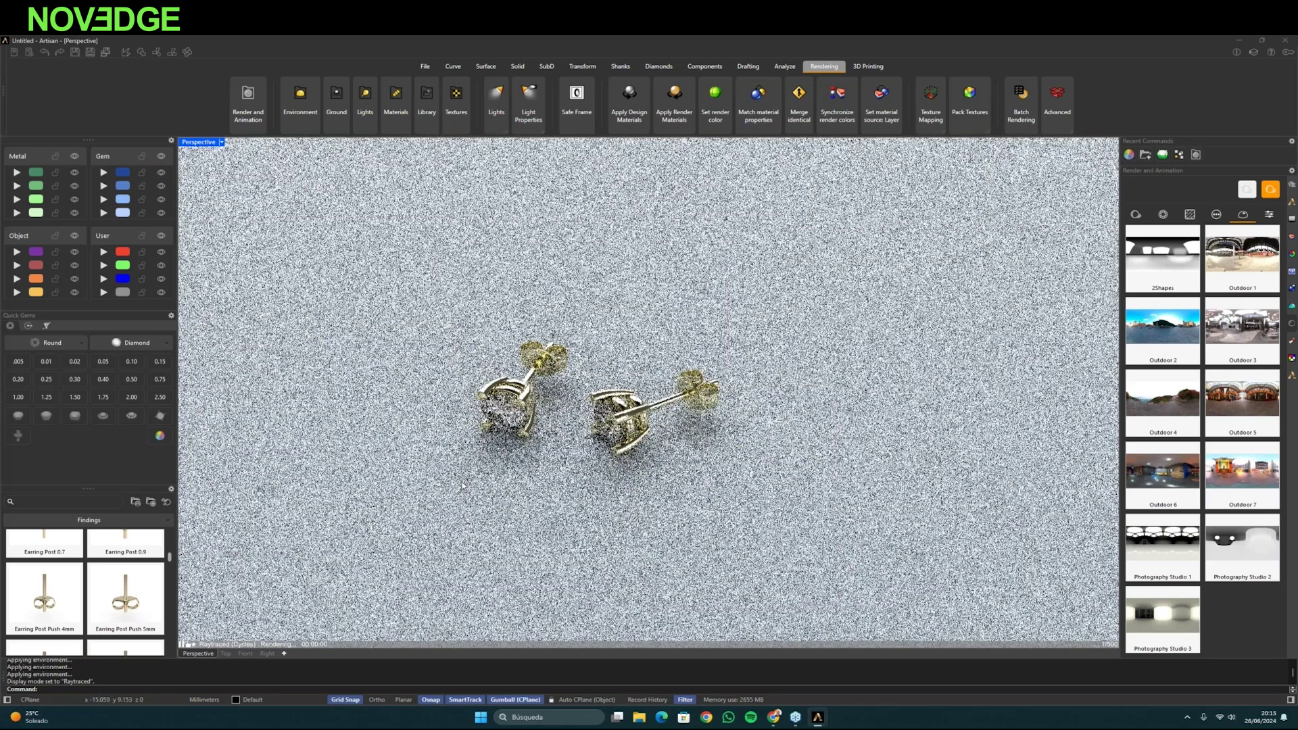
scroll(444, 399, "up", 4)
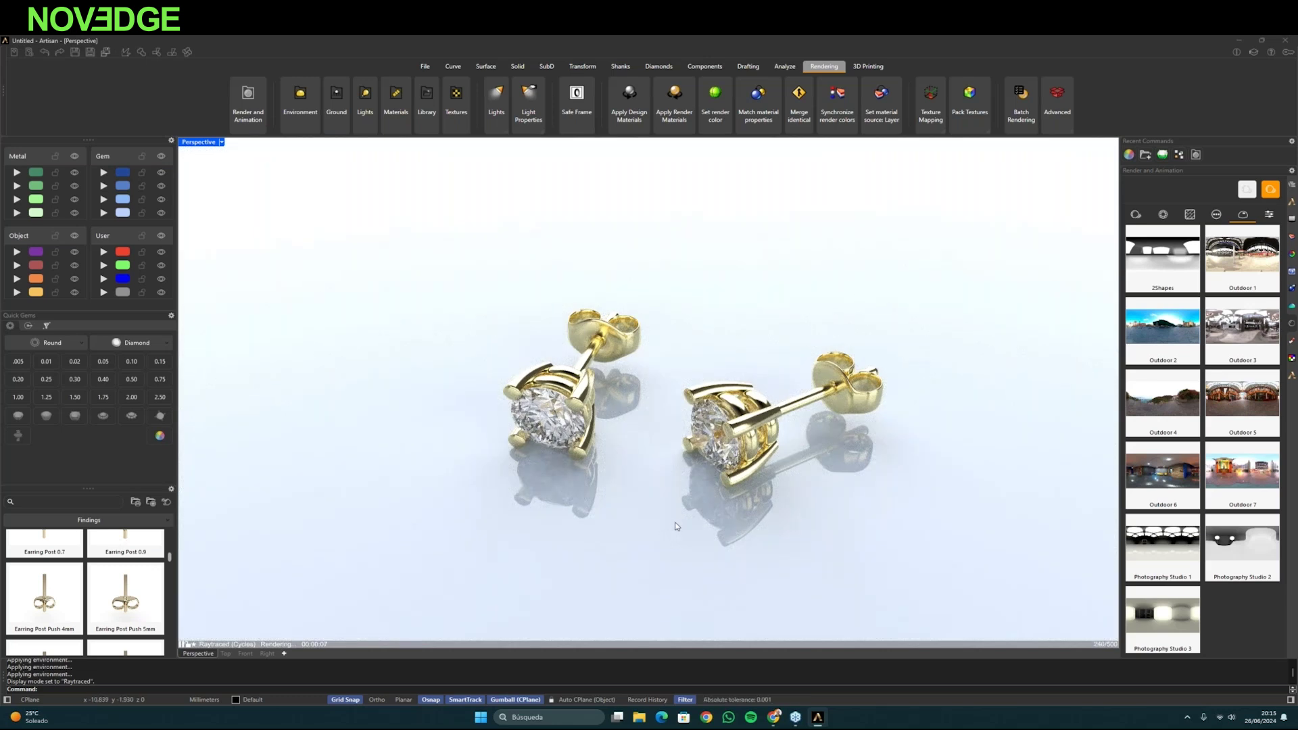
right_click_drag(615, 527, 610, 514)
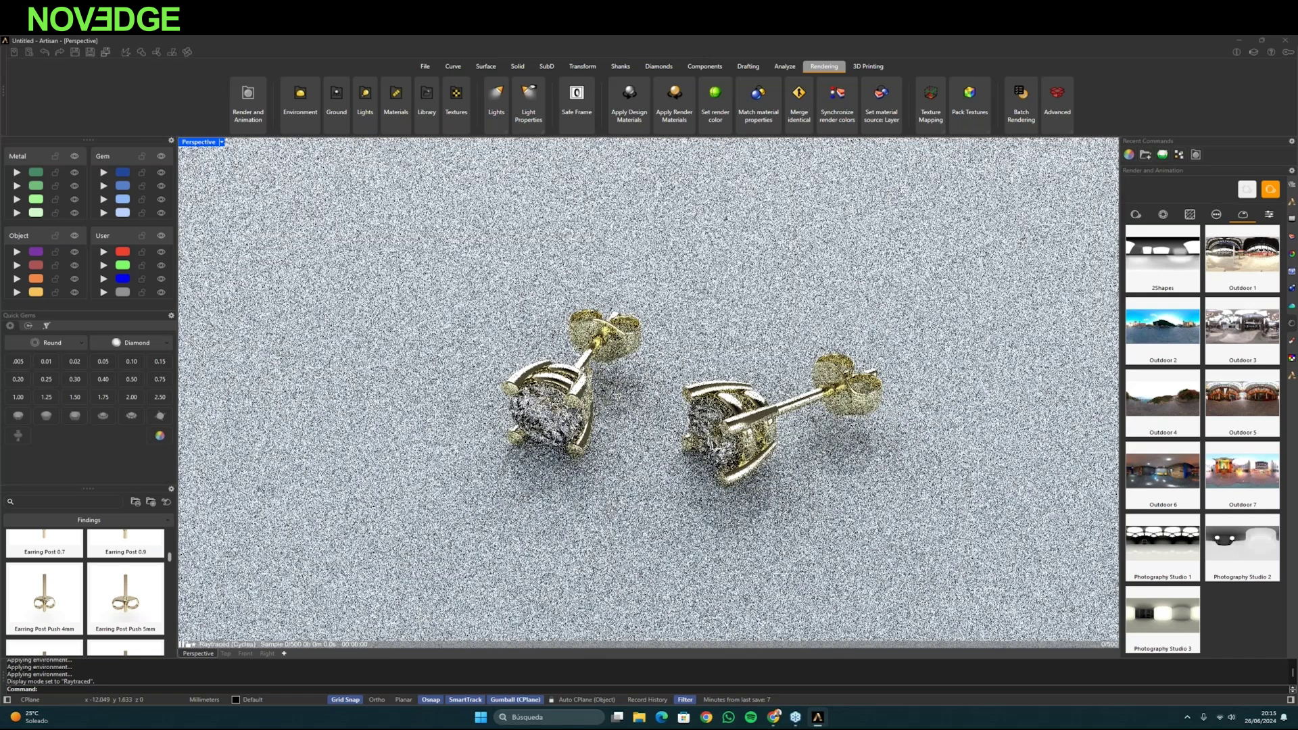
right_click_drag(610, 514, 660, 511)
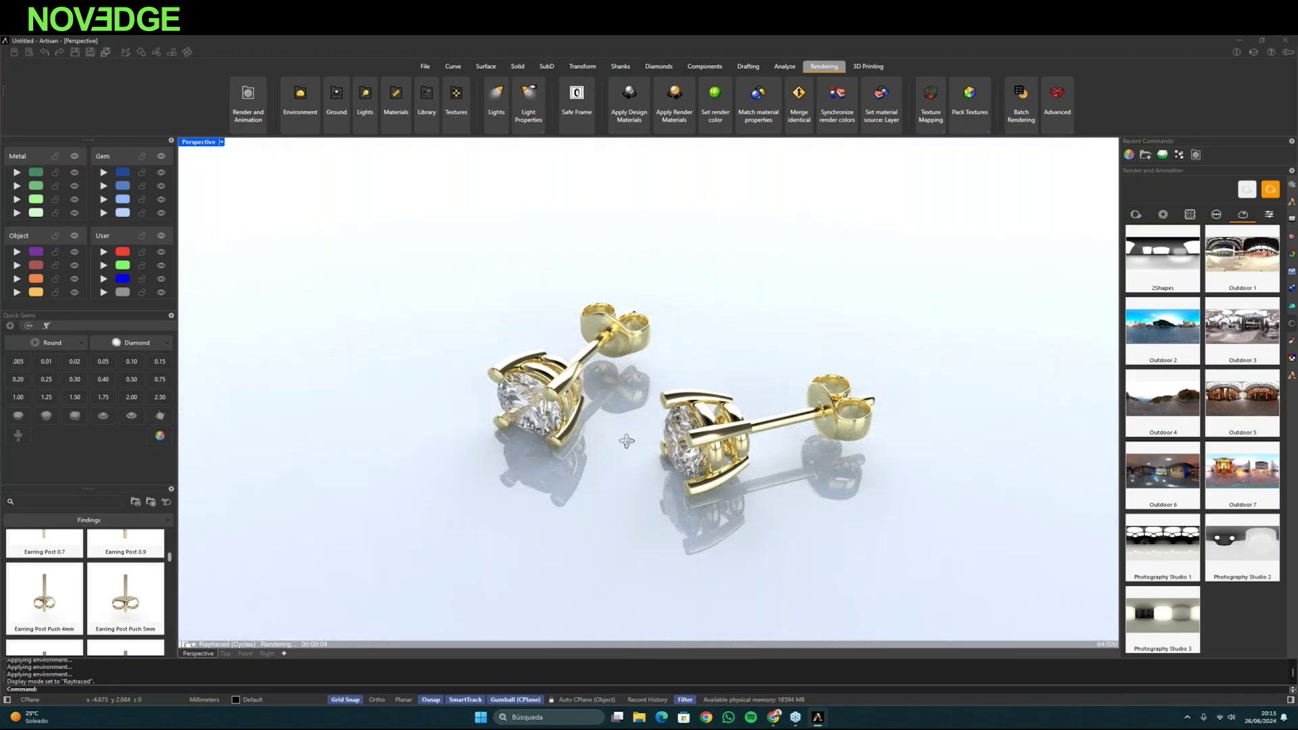
right_click_drag(626, 441, 627, 441)
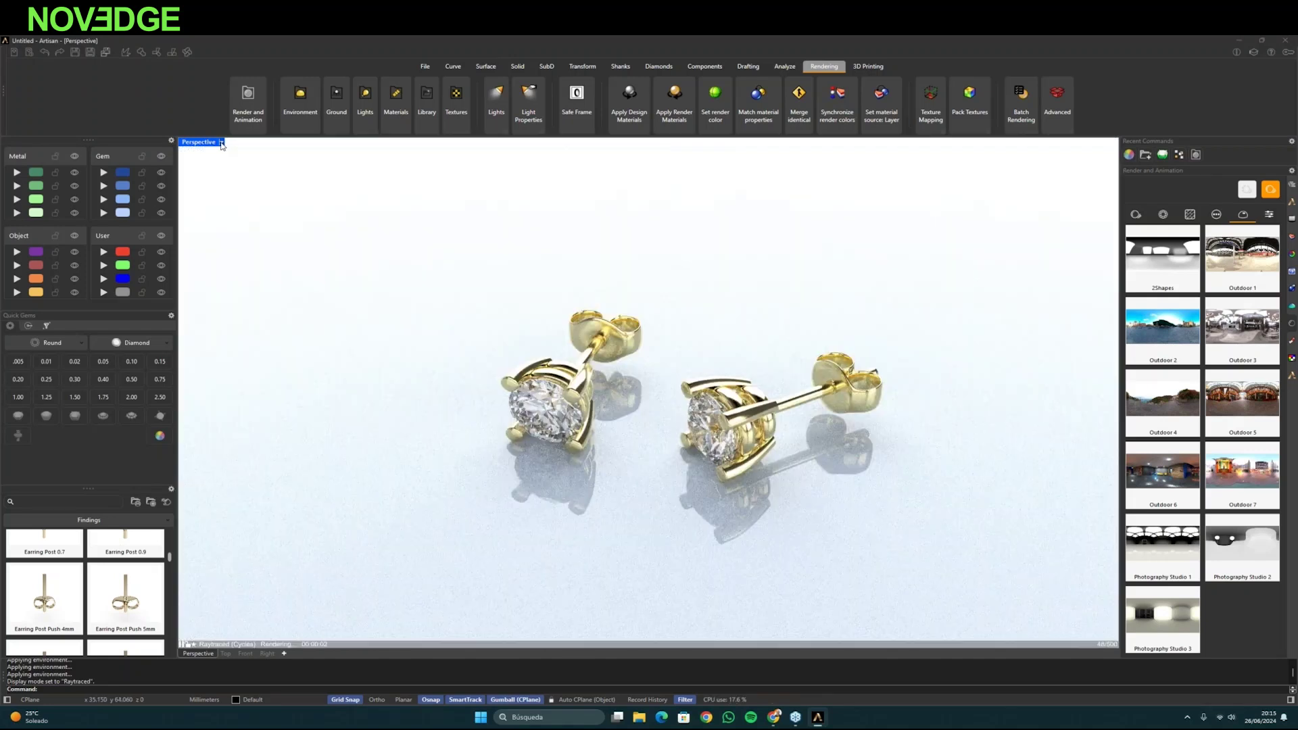
- Return the perspective view to Shaded display and delete the whole duplicated, turned earring
left_click(221, 142)
left_click(224, 191)
mouse_move(649, 240)
left_mouse_down()
mouse_move(769, 402)
mouse_move(976, 563)
left_mouse_up()
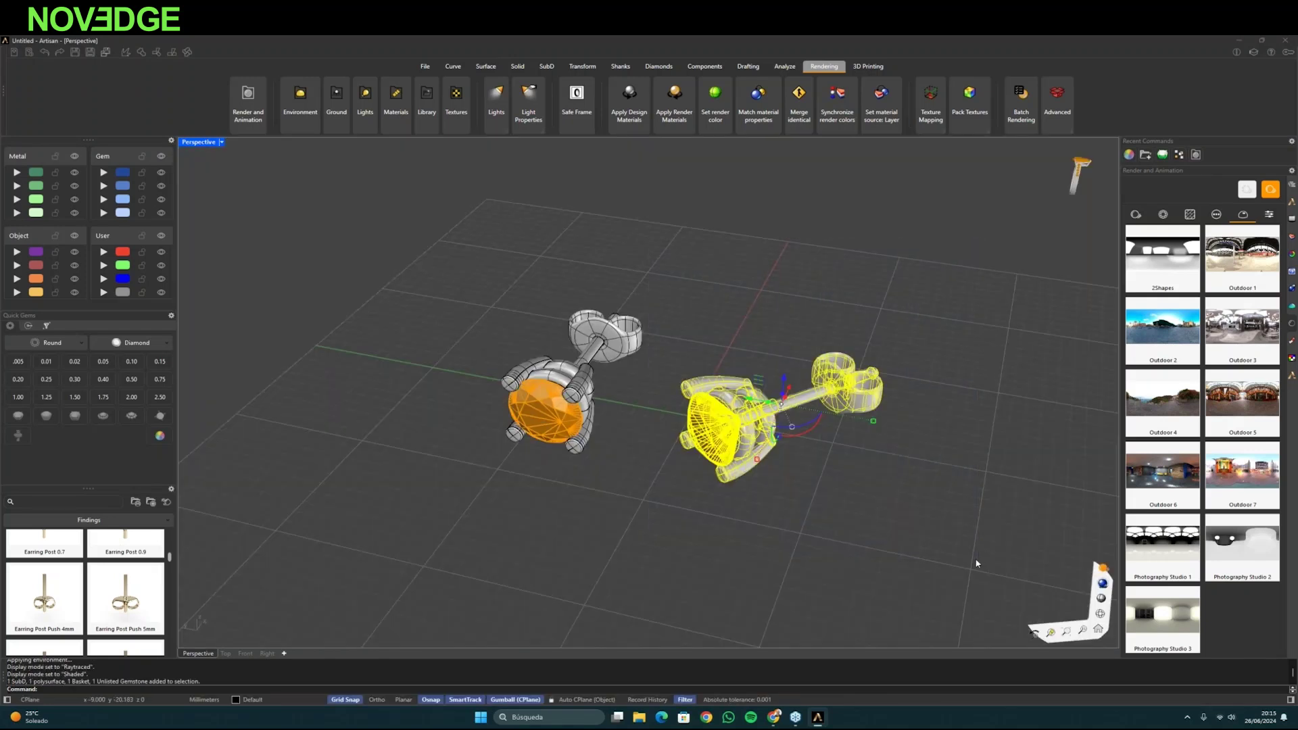
key("Delete")
- Delete the push back and the post of the remaining earring, keeping its basket and diamond
right_click_drag(699, 430, 635, 378)
left_click(648, 327)
key("Delete")
left_click(620, 344)
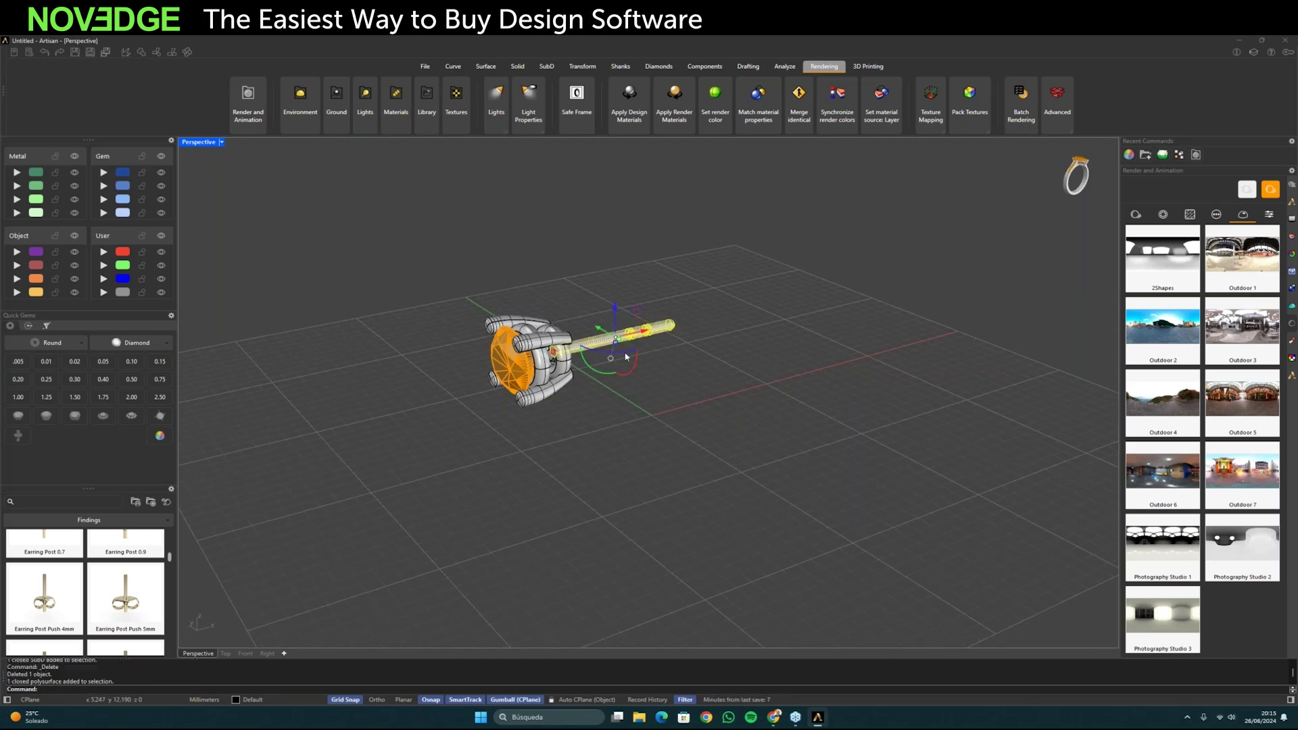
key("Delete")
- Align the basket and diamond by their vertical centers to the alignment point 0
right_click_drag(642, 469, 559, 481)
left_click_drag(450, 288, 658, 476)
right_click_drag(658, 476, 696, 467)
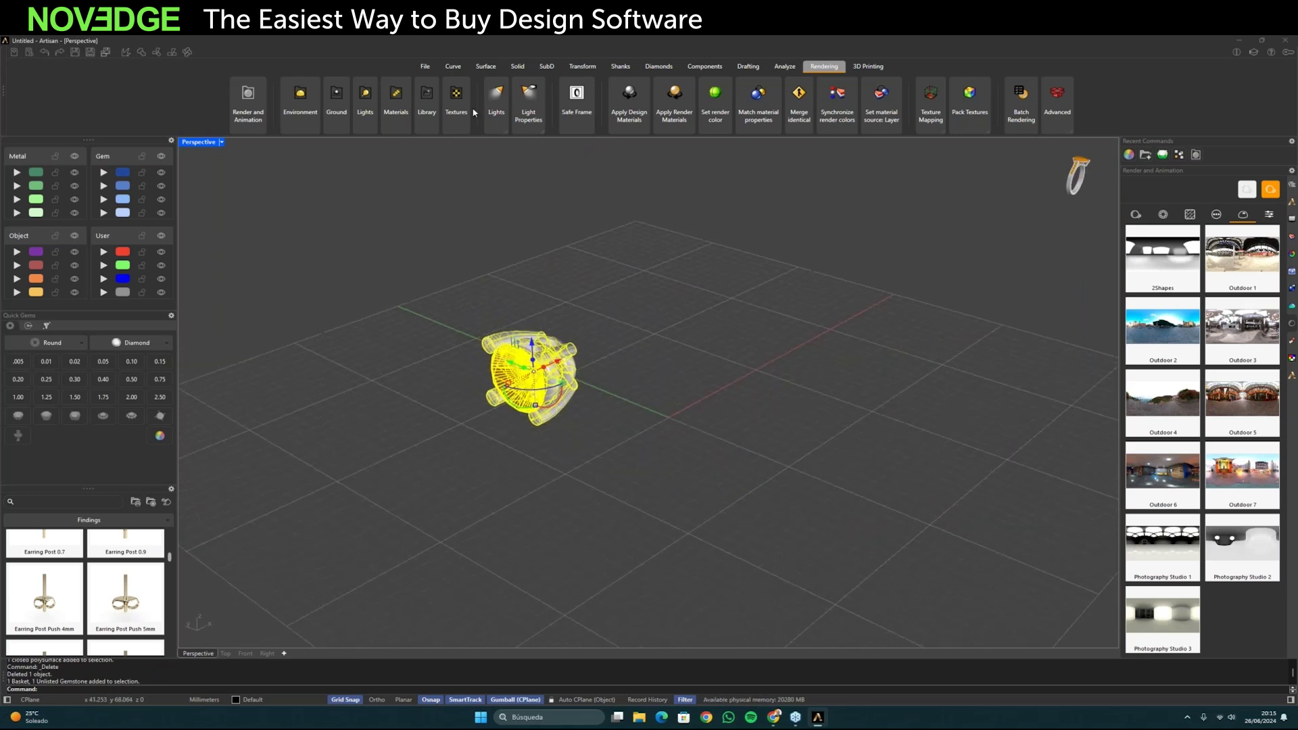
left_click(583, 66)
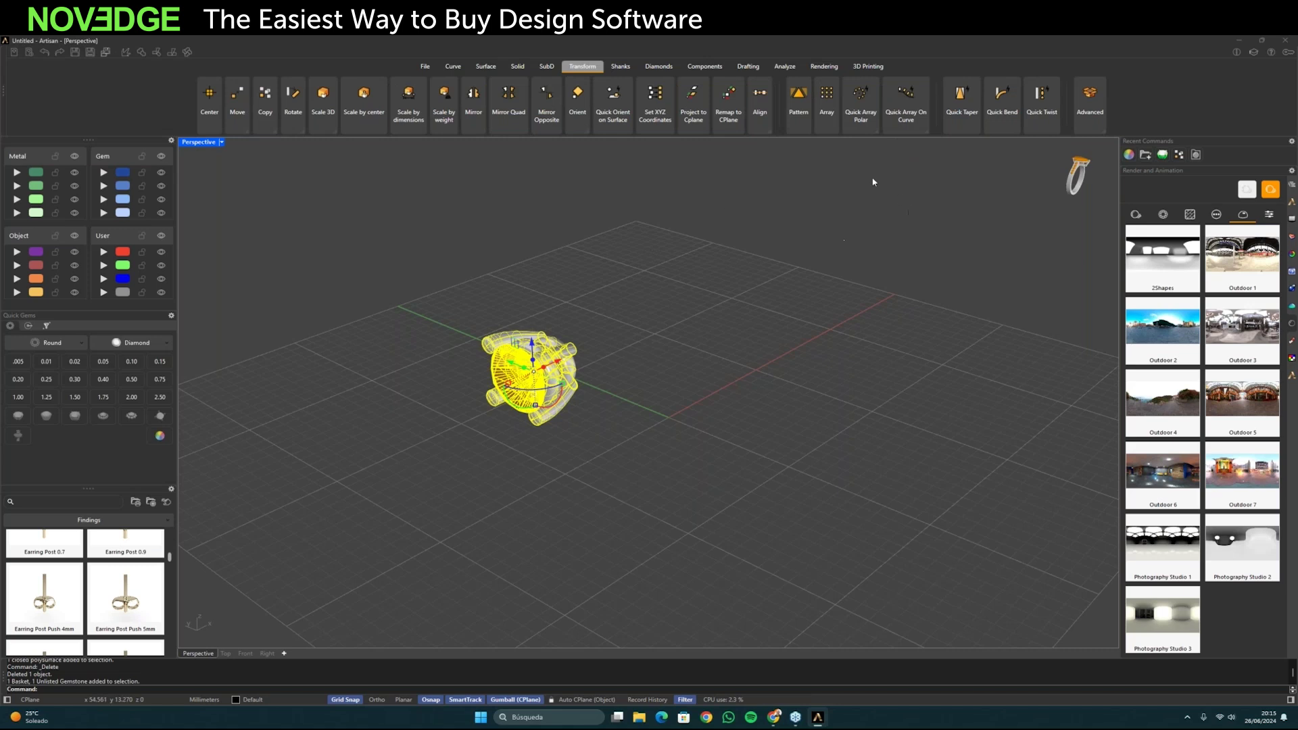
left_click(760, 96)
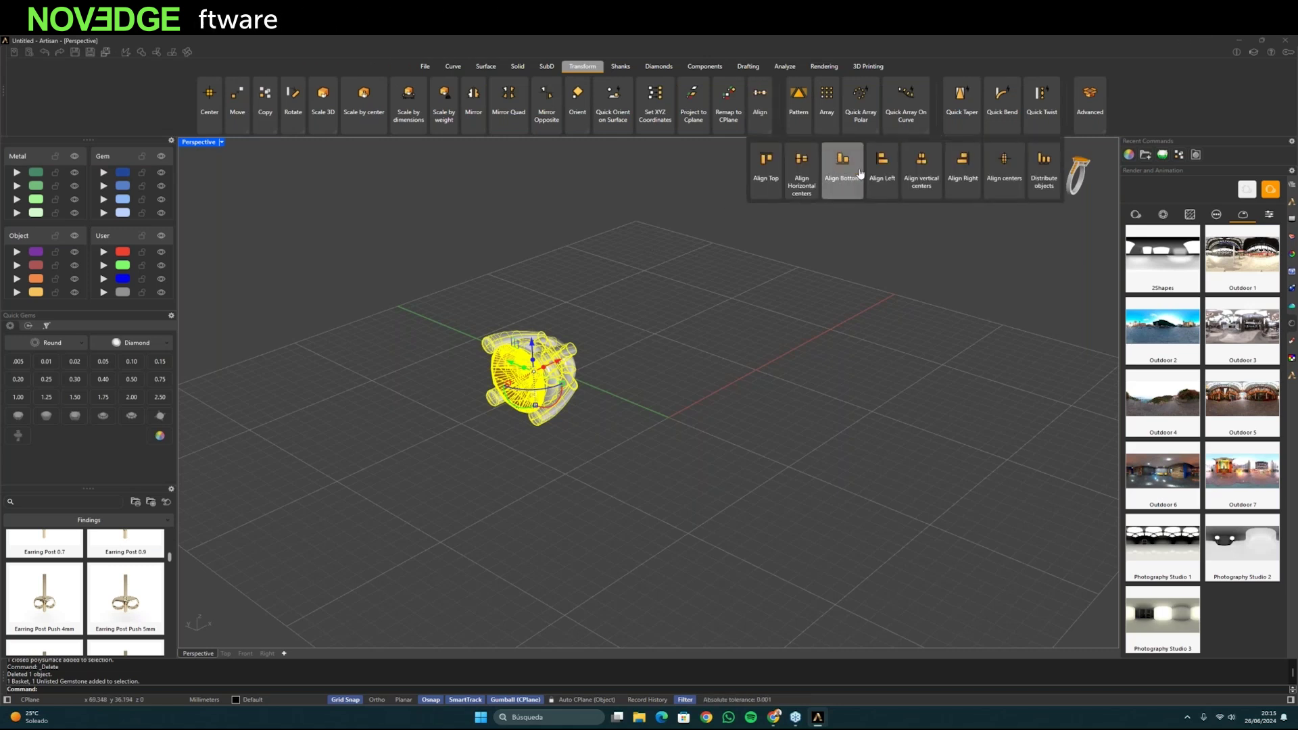
left_click(923, 182)
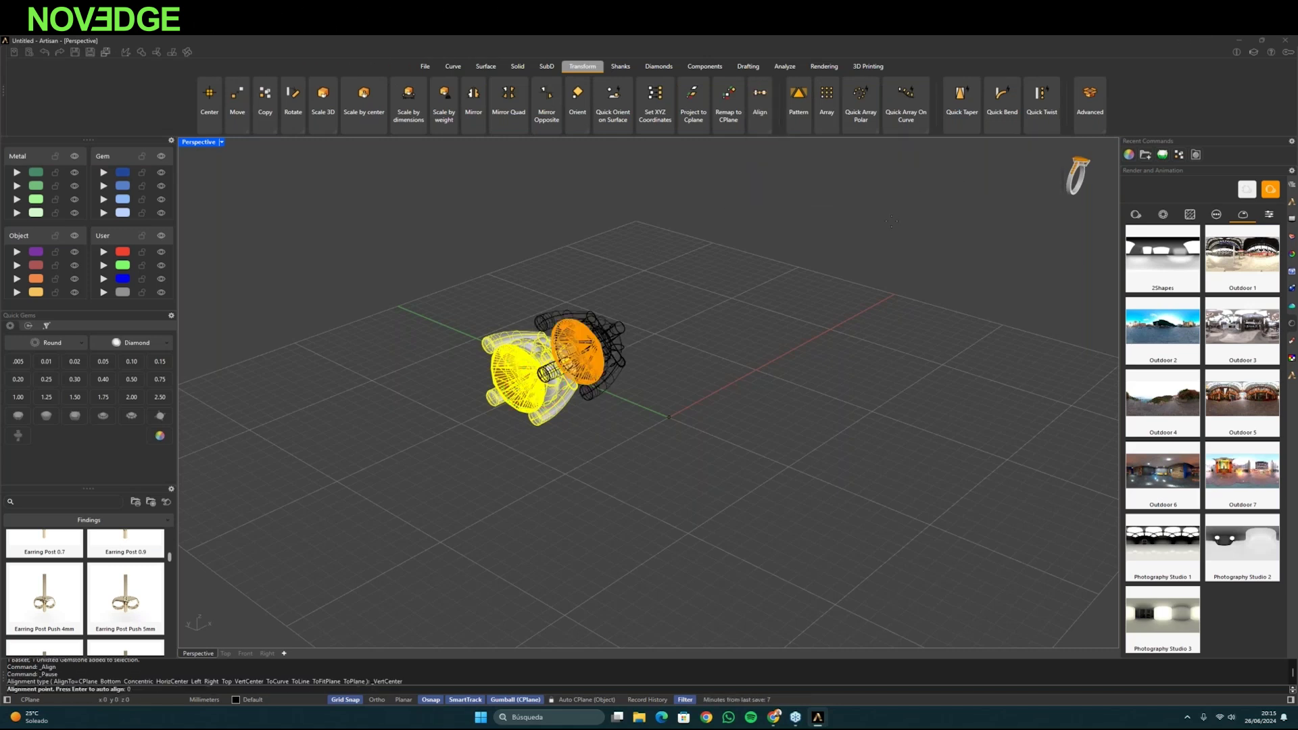
key("Return")
right_click_drag(891, 222, 552, 368)
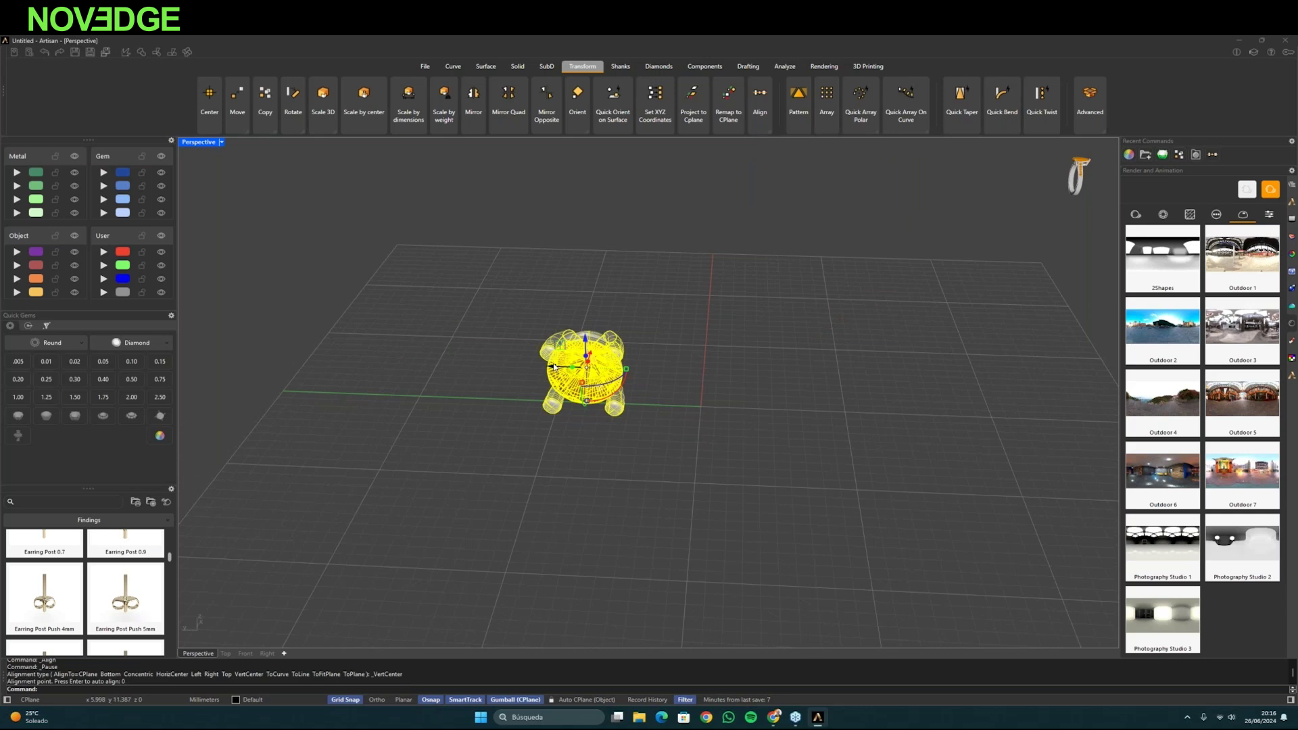
- Move the basket and diamond along the green axis to the origin and raise them above the construction plane
left_click_drag(551, 368, 669, 372)
right_click_drag(669, 371, 669, 422)
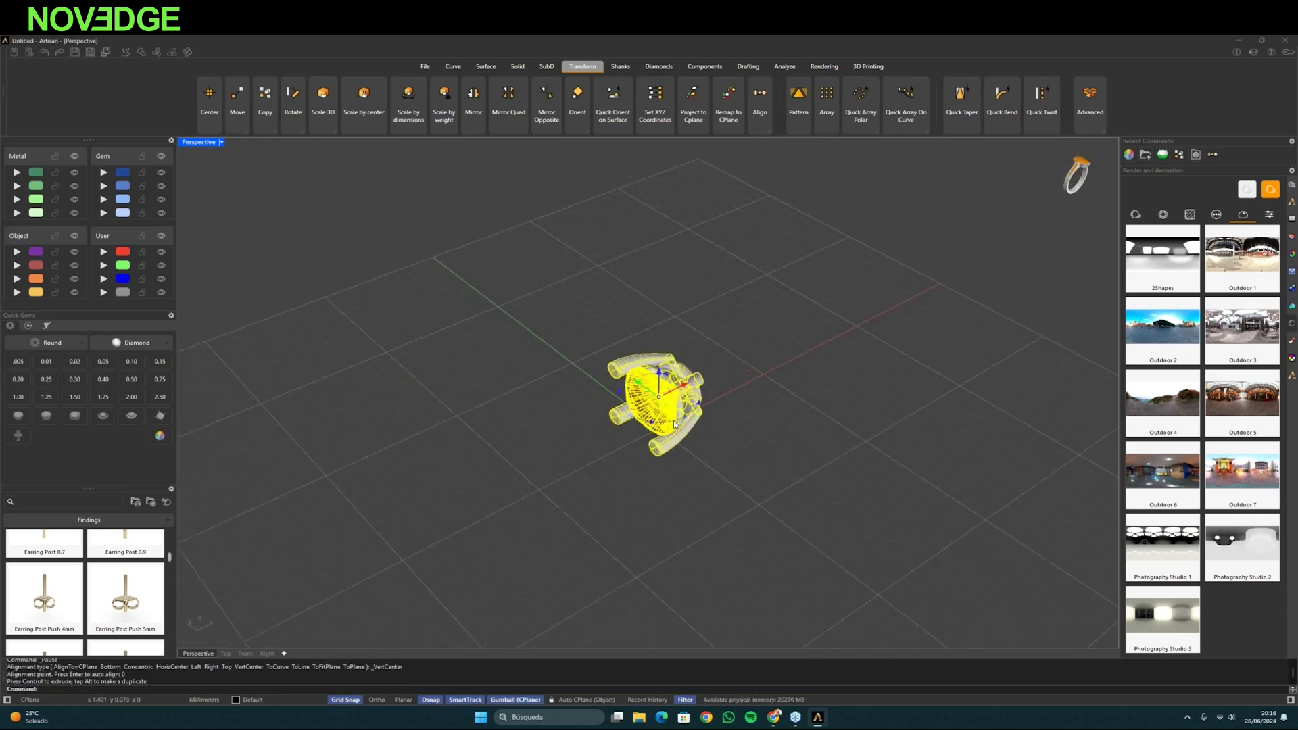
left_click(680, 421)
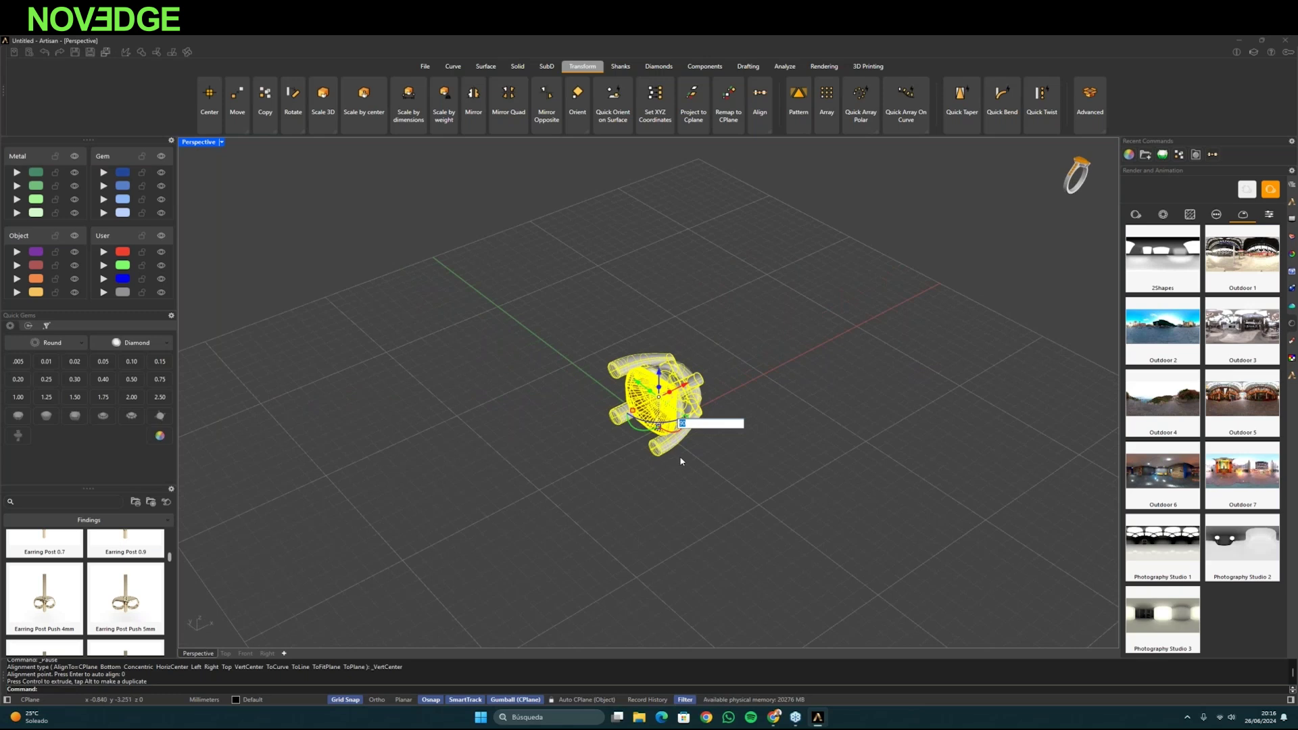
key("Return")
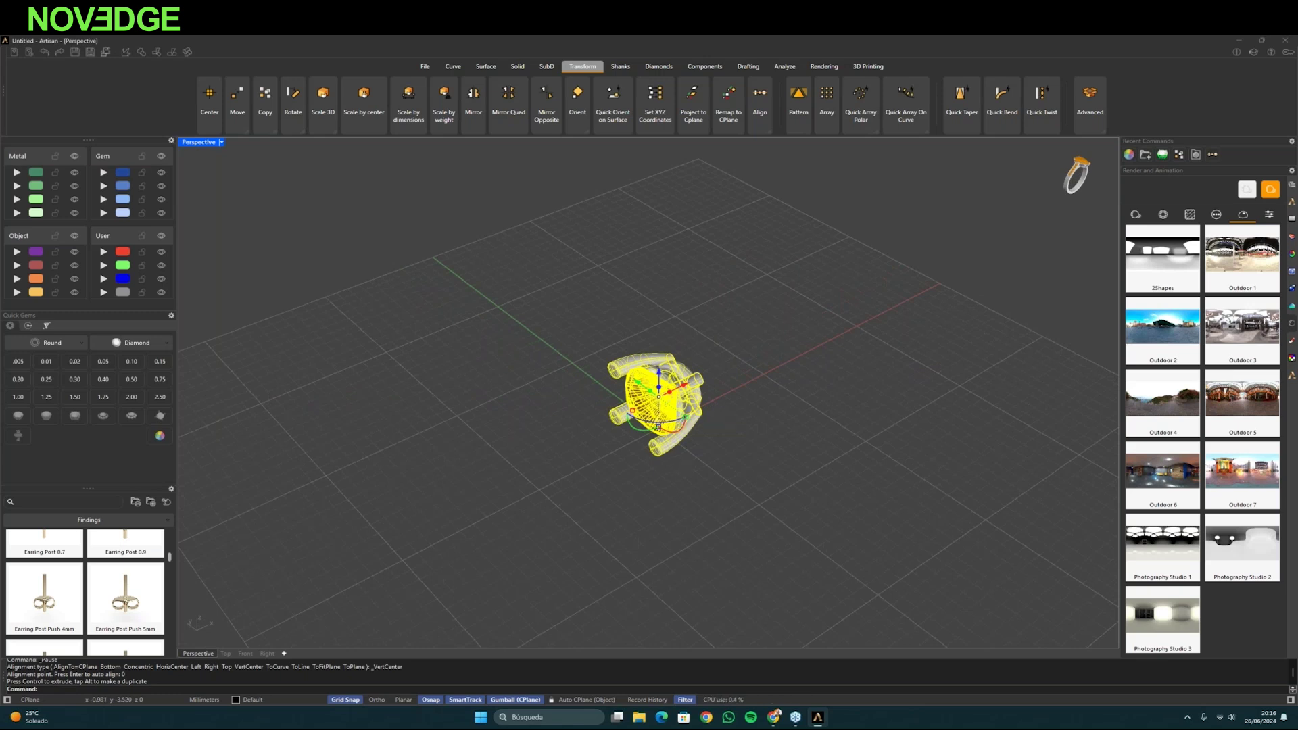
right_click_drag(684, 459, 581, 352)
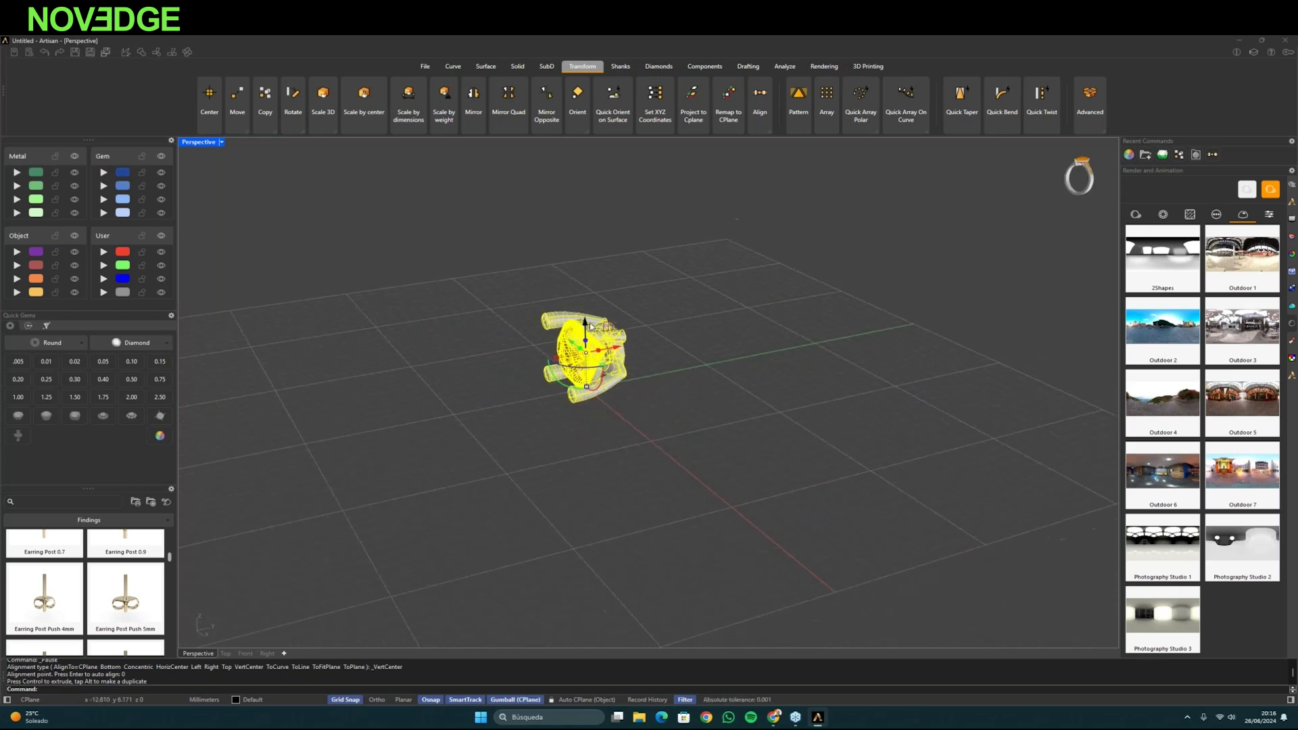
left_click_drag(581, 308, 580, 241)
left_click(467, 433)
right_click_drag(467, 433, 611, 374)
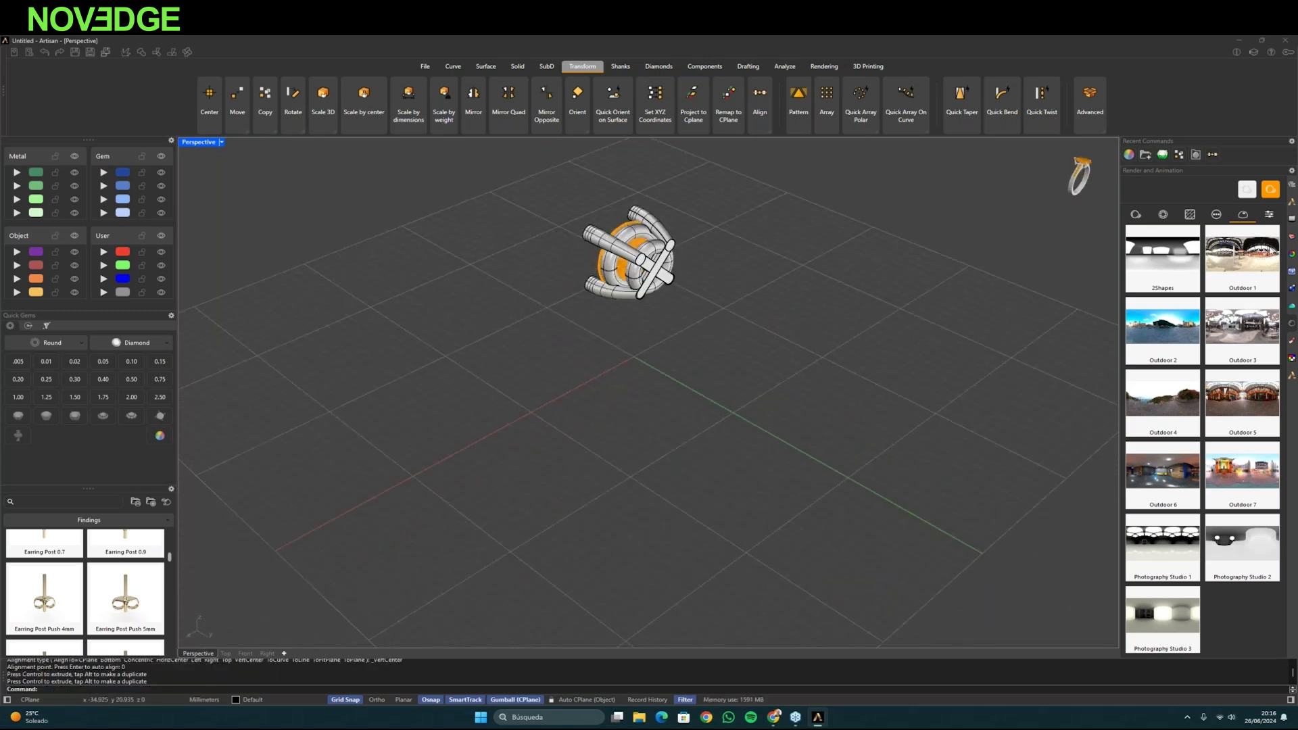
- Edit the basket and set its post support to None
left_click(1291, 184)
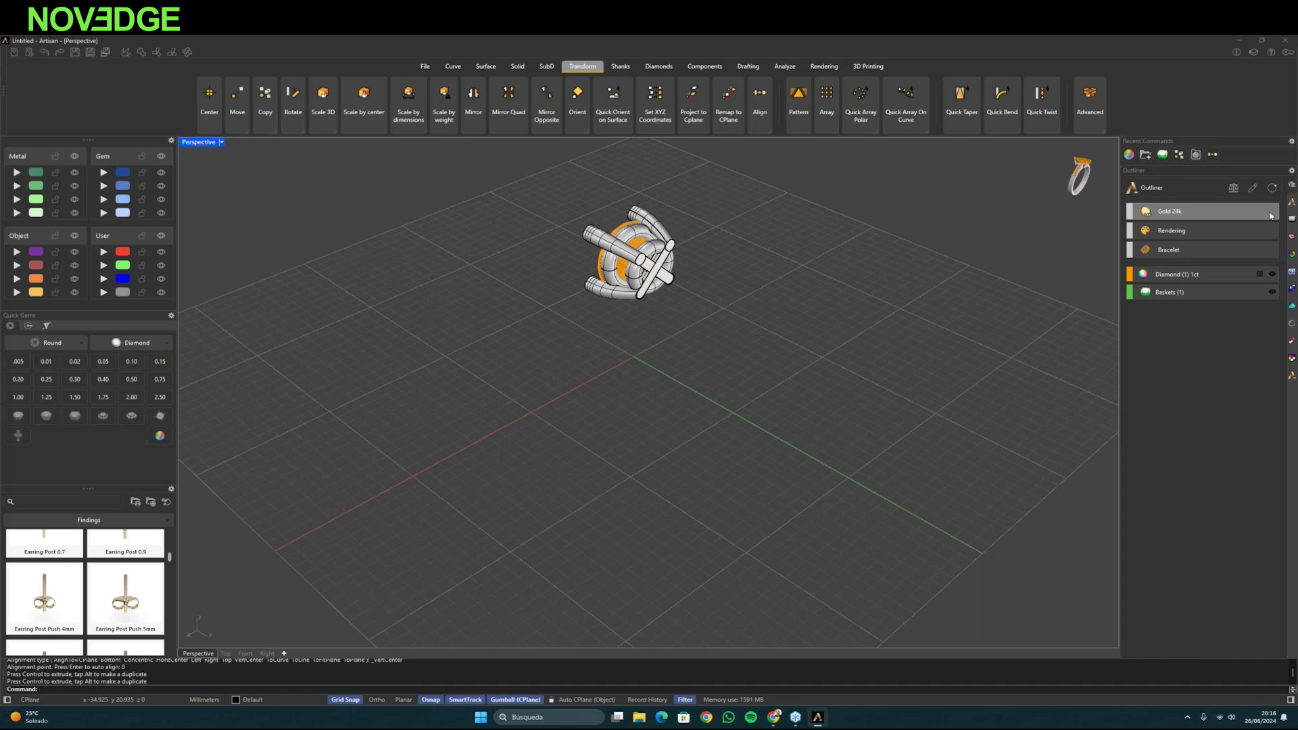
left_click(1251, 190)
left_click(638, 296)
key("Return")
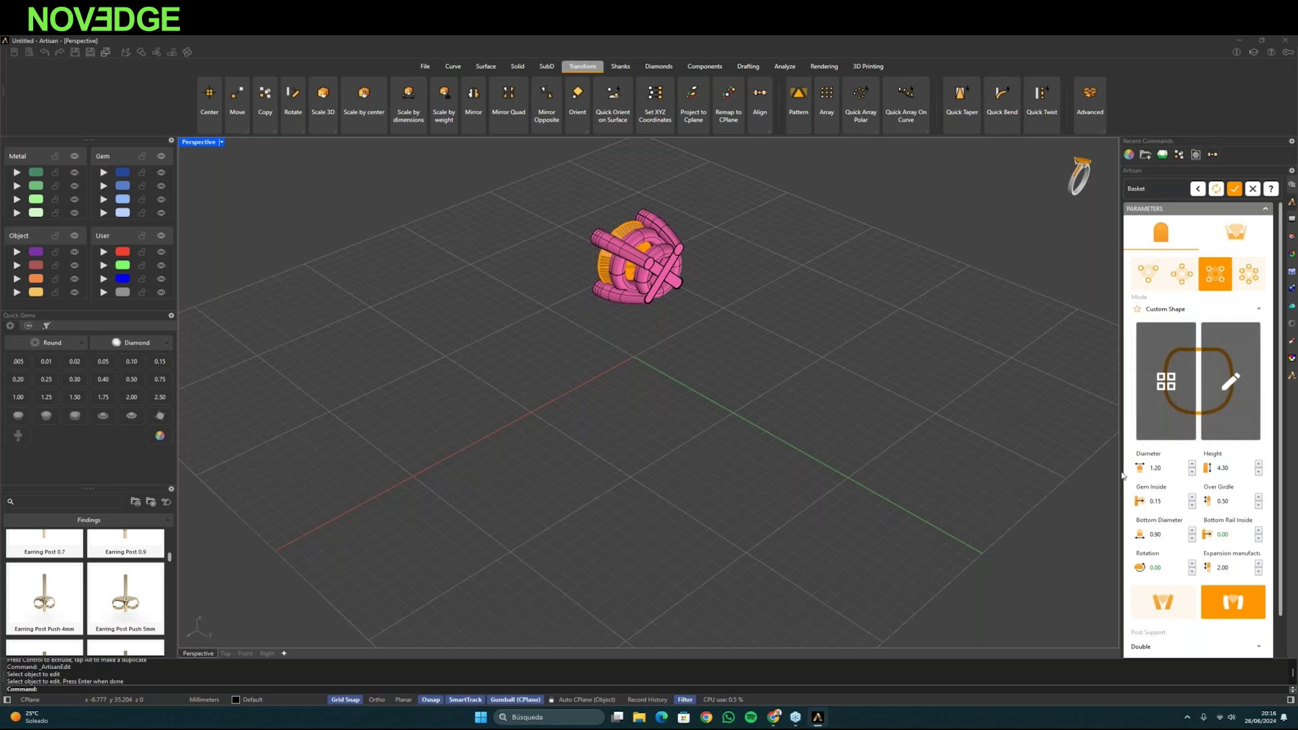
scroll(1129, 595, "down", 1)
left_click(1135, 601)
left_click(1142, 614)
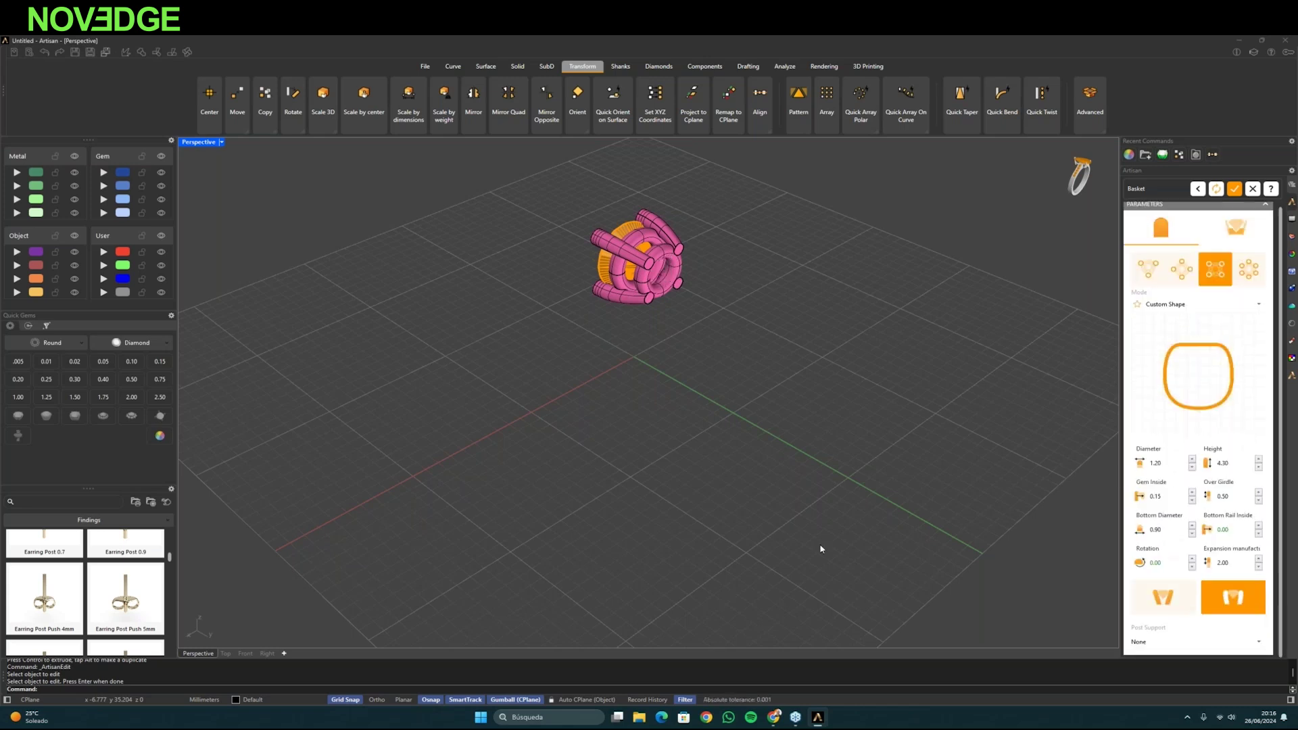
right_click_drag(676, 518, 820, 518)
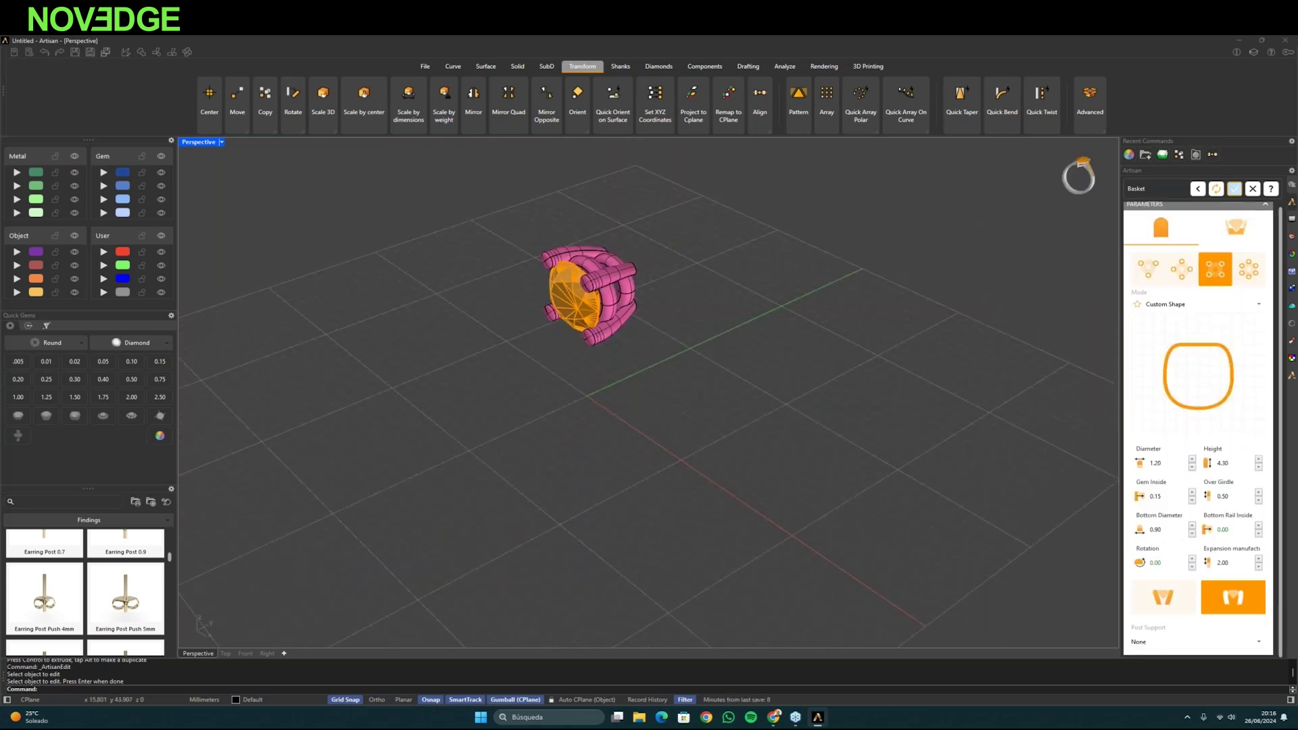
right_click_drag(683, 438, 586, 454)
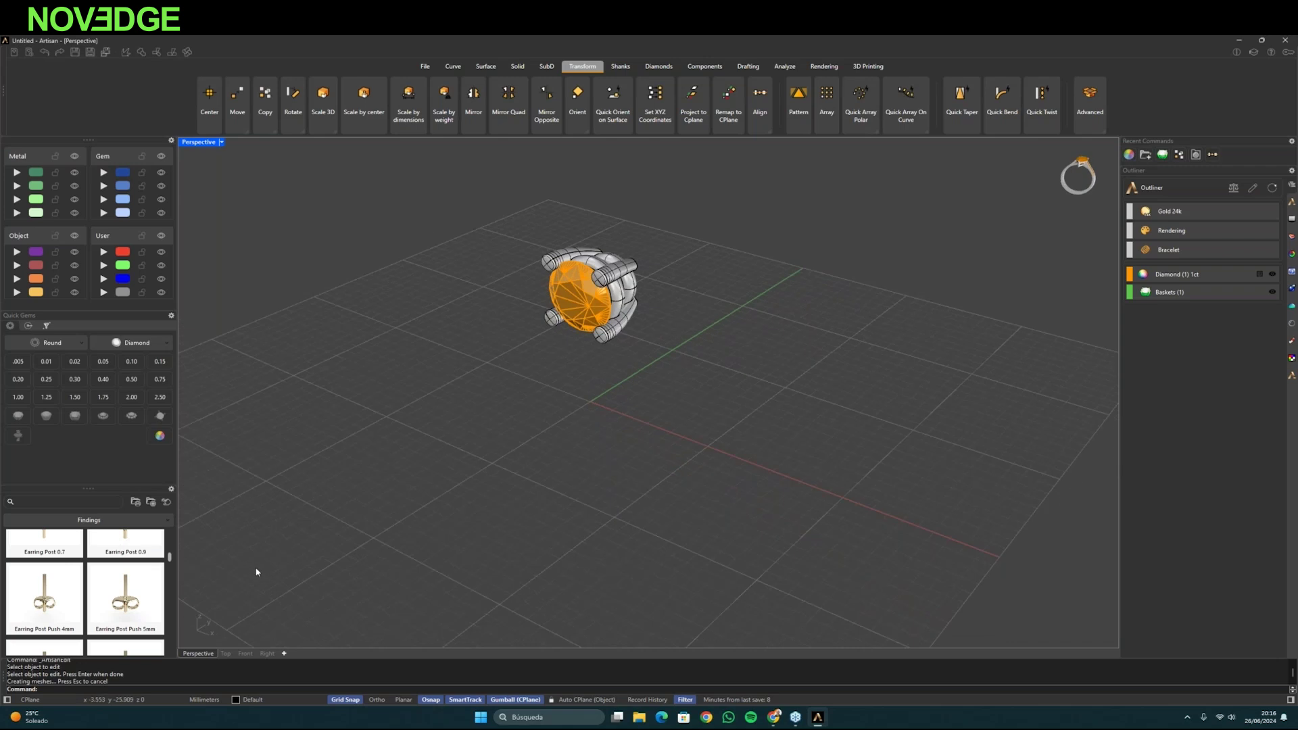
- Insert the pearl support with omega from the Webinar library category into the model
left_click(128, 523)
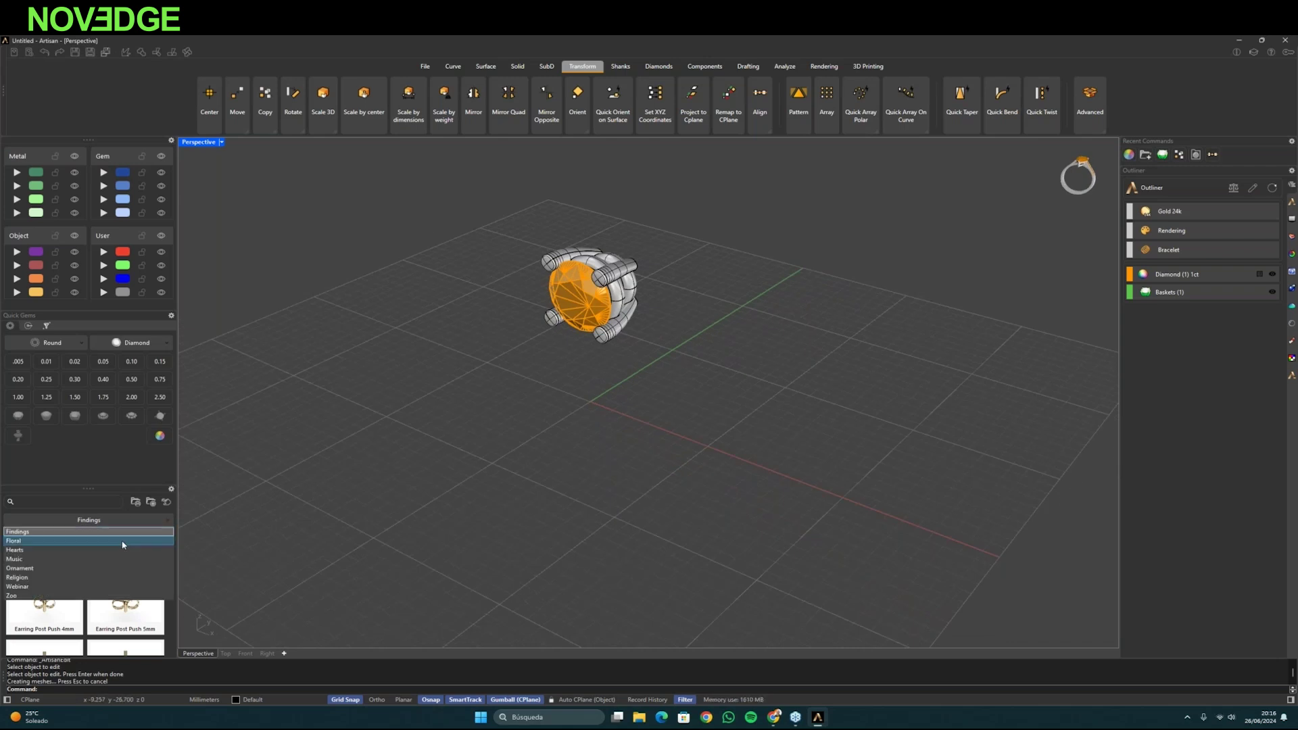
left_click(30, 587)
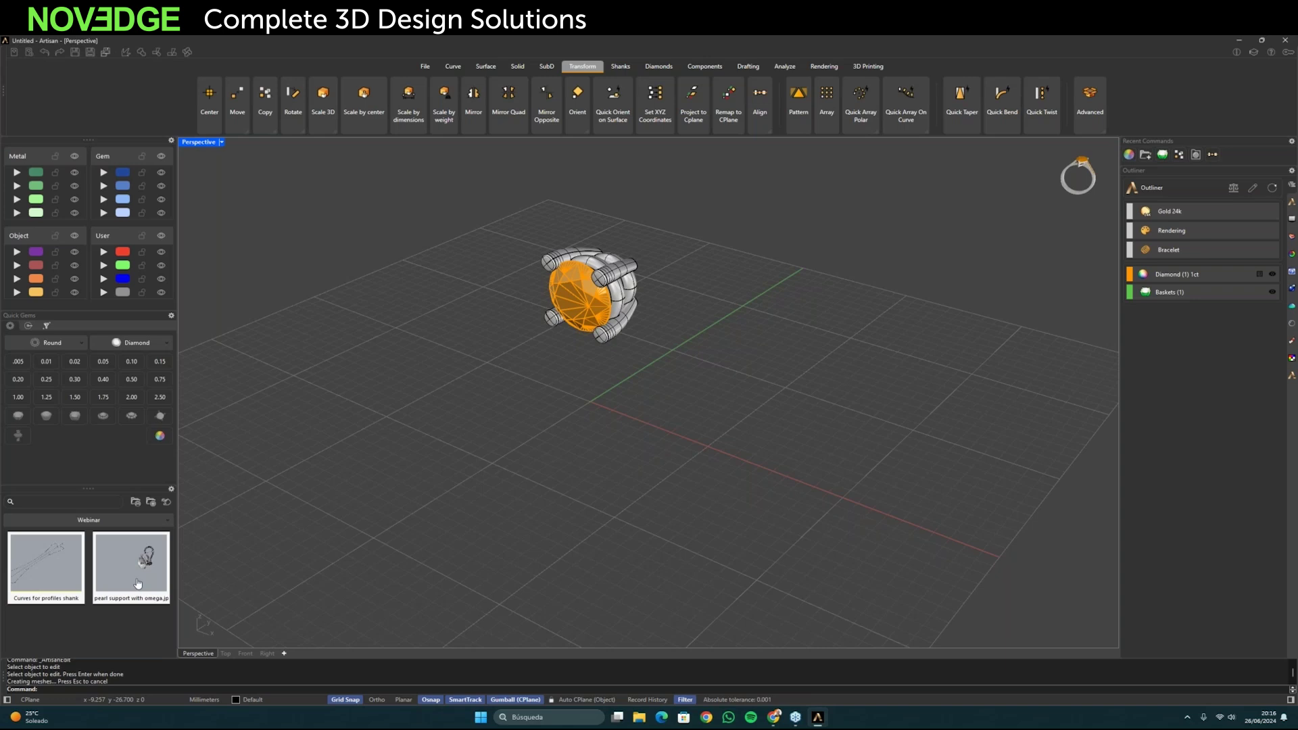
right_click_drag(298, 573, 299, 579)
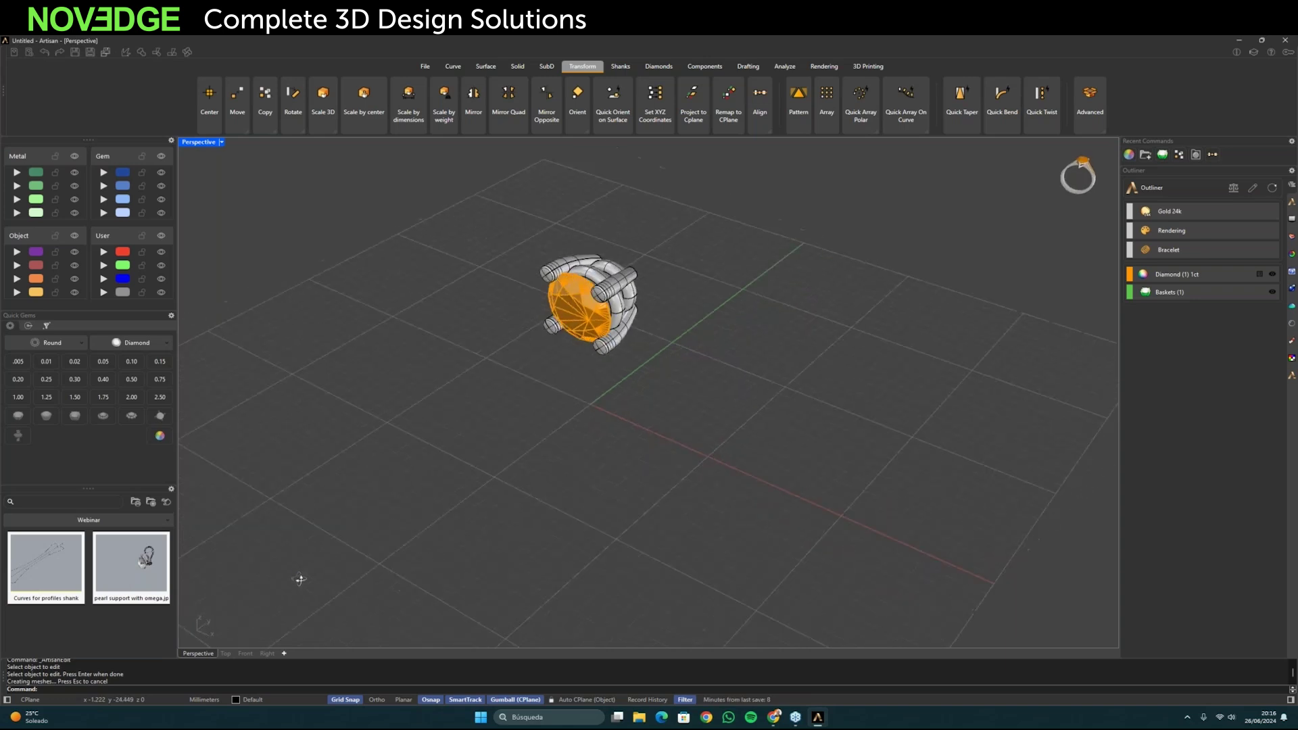
double_click(130, 575)
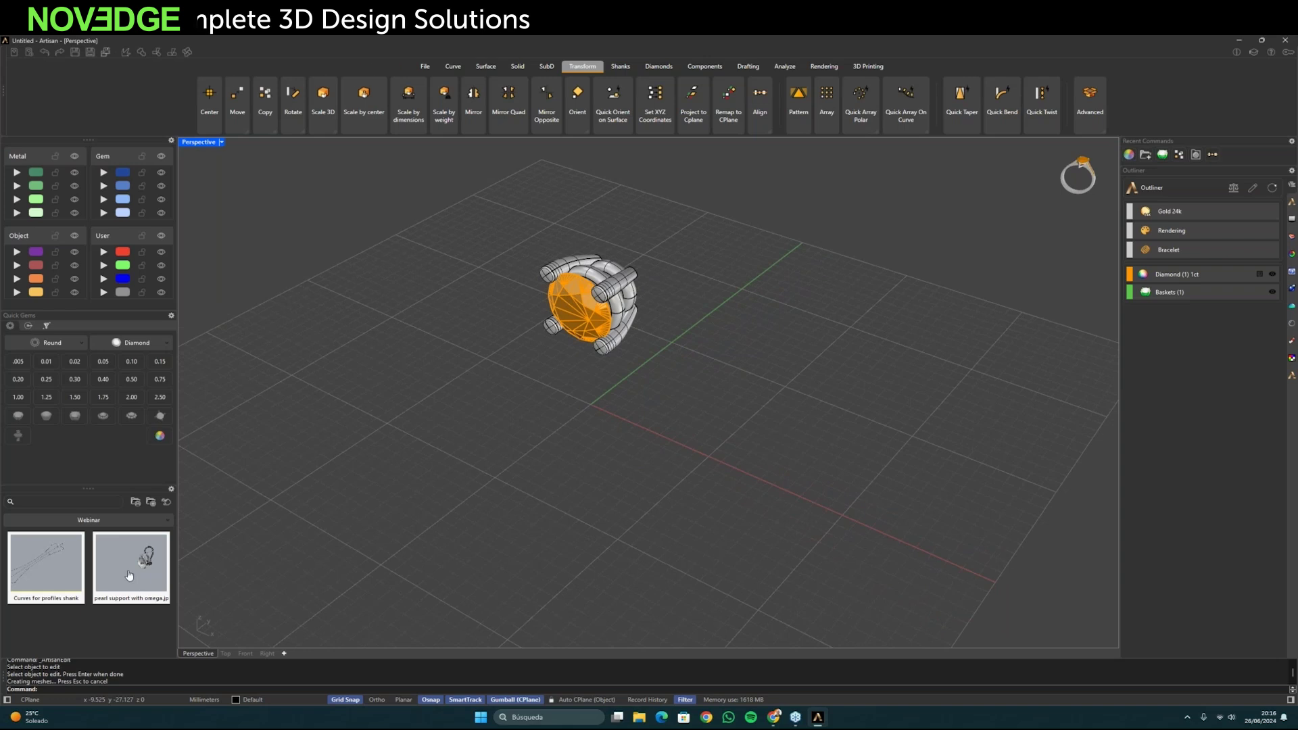
left_click(623, 536)
- Rotate the pearl support and omega clip 90° about the origin, leaving the basket and diamond out of the selection
right_click_drag(623, 536, 582, 525)
left_click_drag(580, 522, 848, 256)
left_click(588, 266, "ctrl")
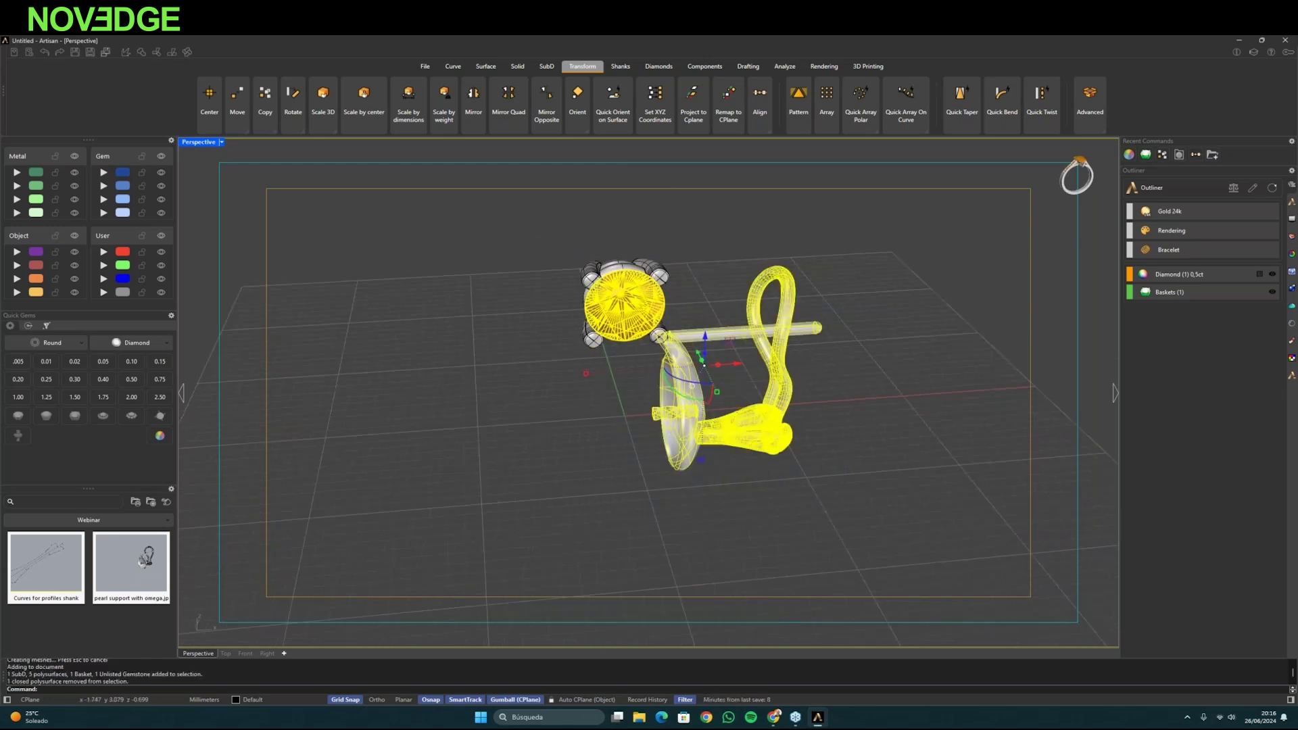
left_click(603, 311, "ctrl")
right_click_drag(599, 375, 544, 422)
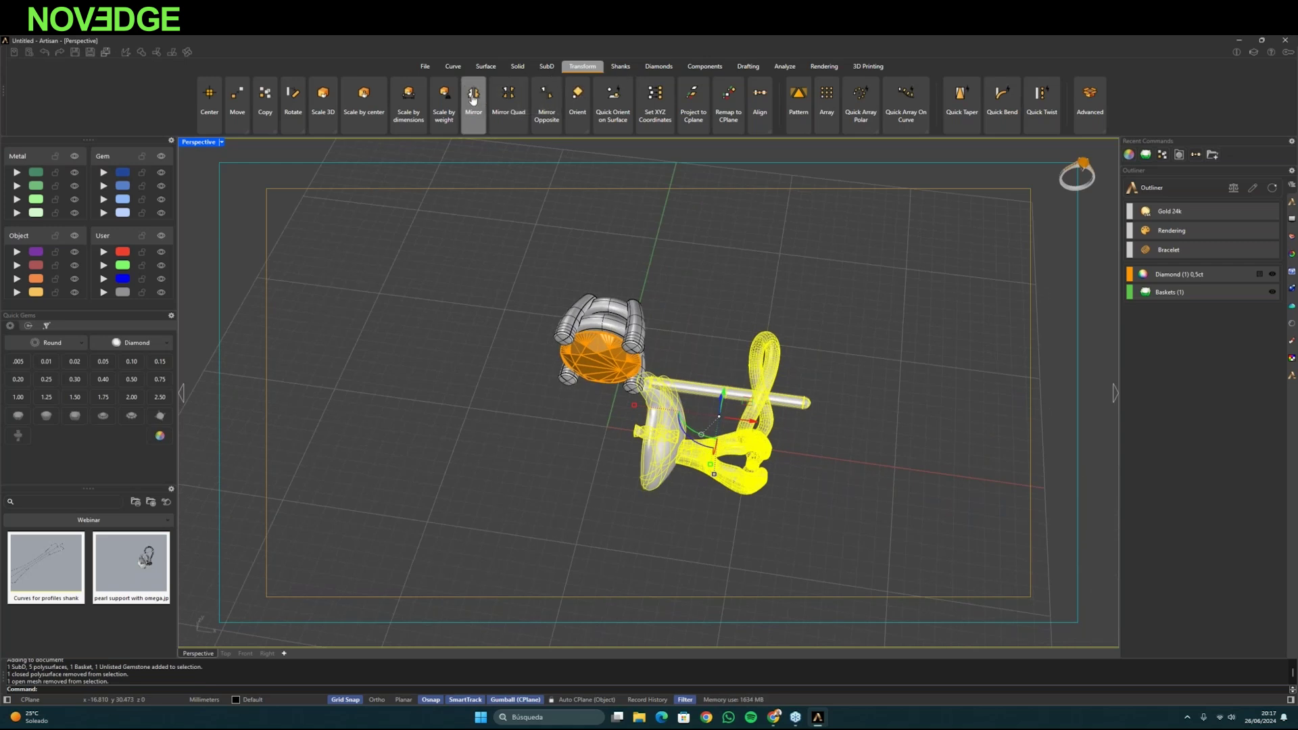
left_click(294, 100)
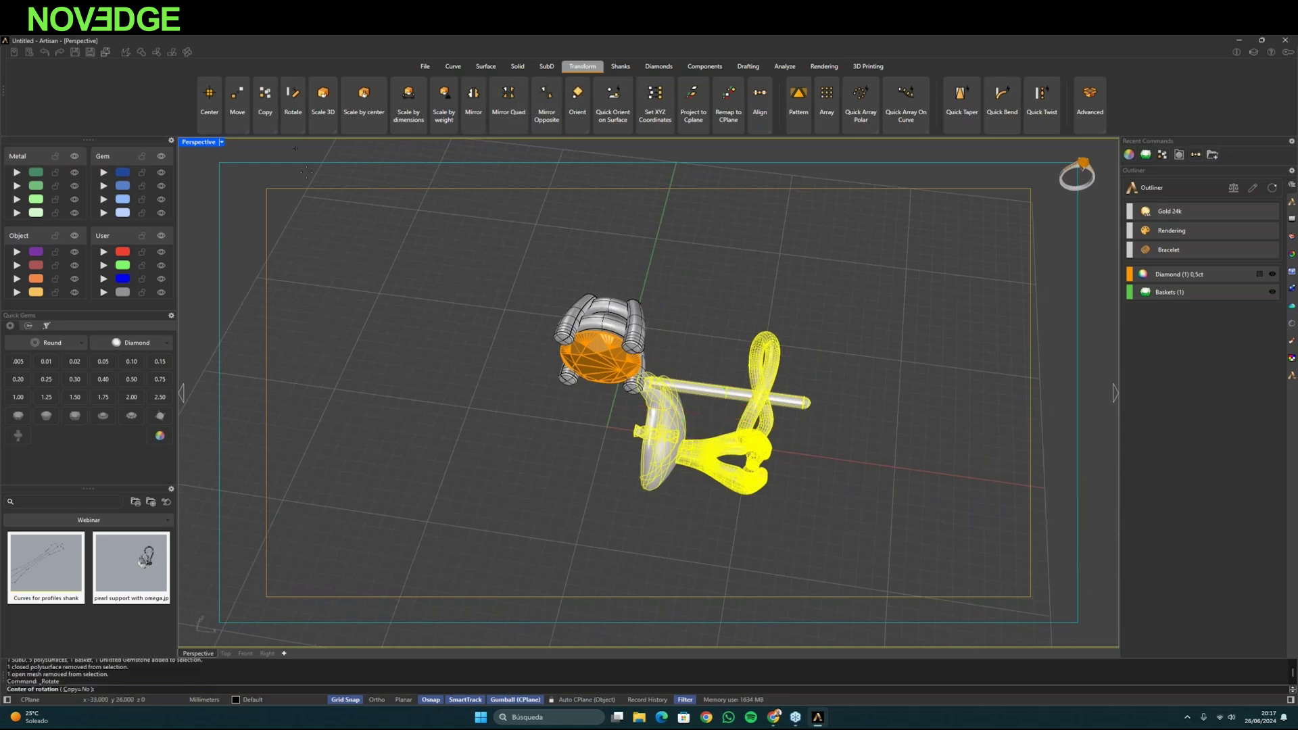
left_click(606, 426)
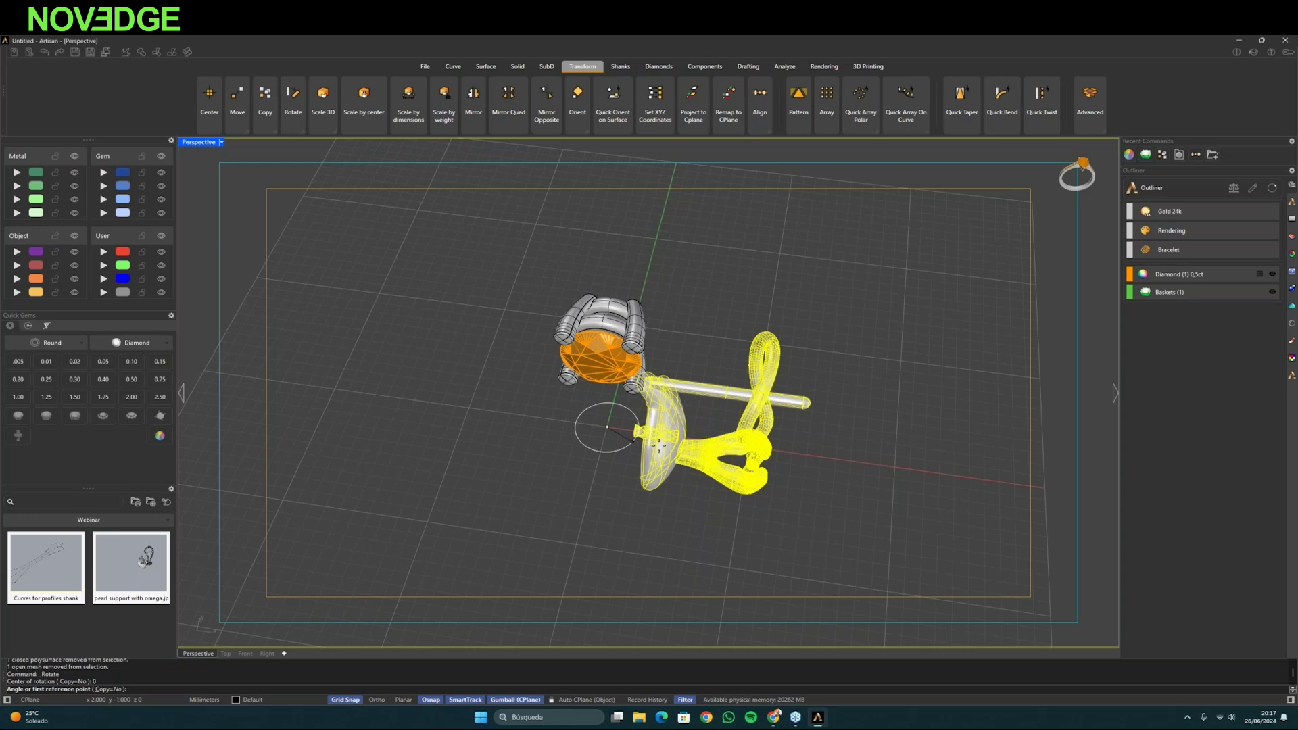
left_click(898, 467)
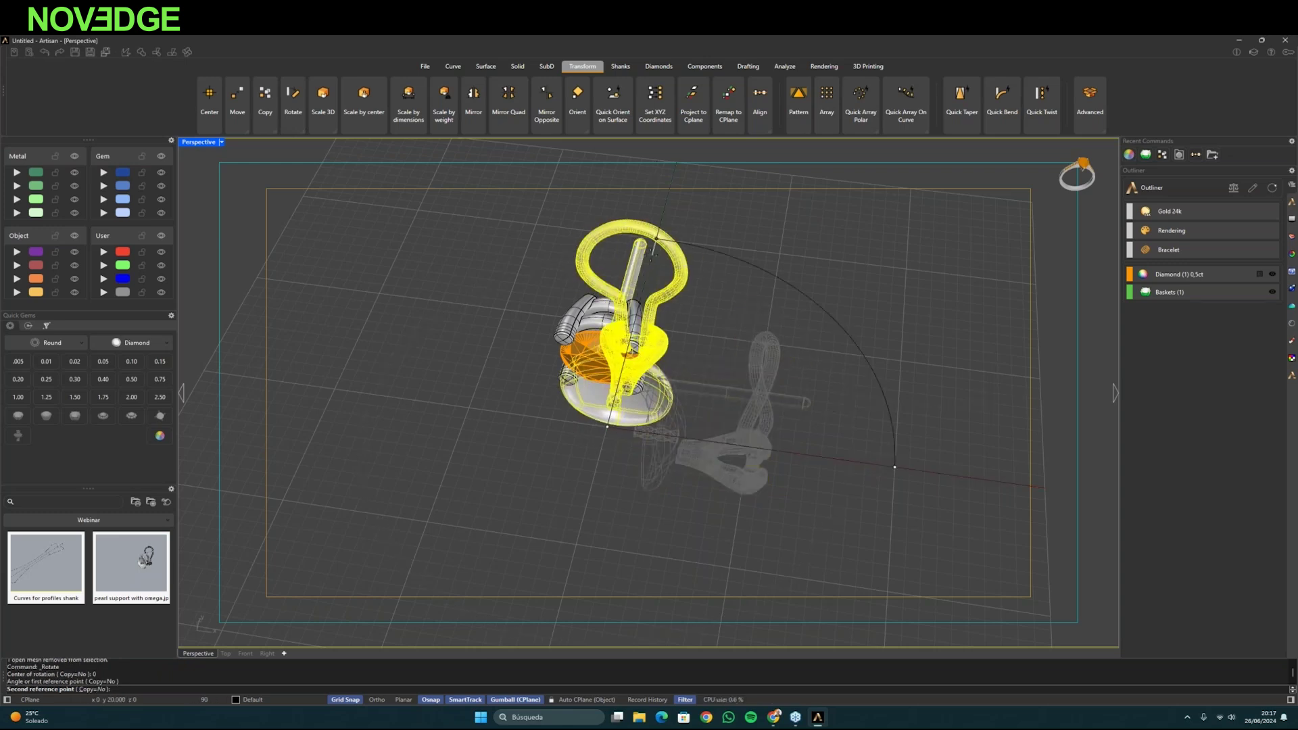
left_click(662, 345)
right_click_drag(661, 344, 609, 473)
key("Escape")
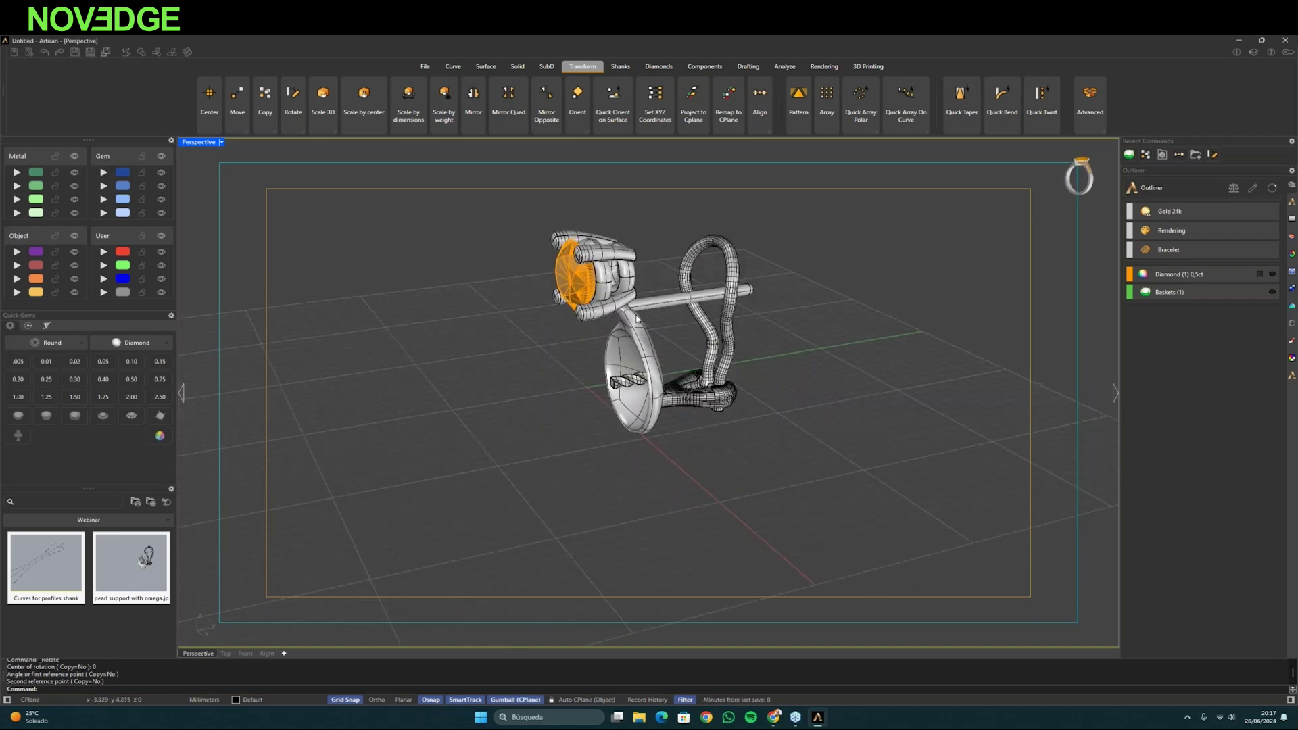
- Start a pearl of size 10 with the pearl wire and the calotte turned off
left_click(660, 67)
left_click(418, 102)
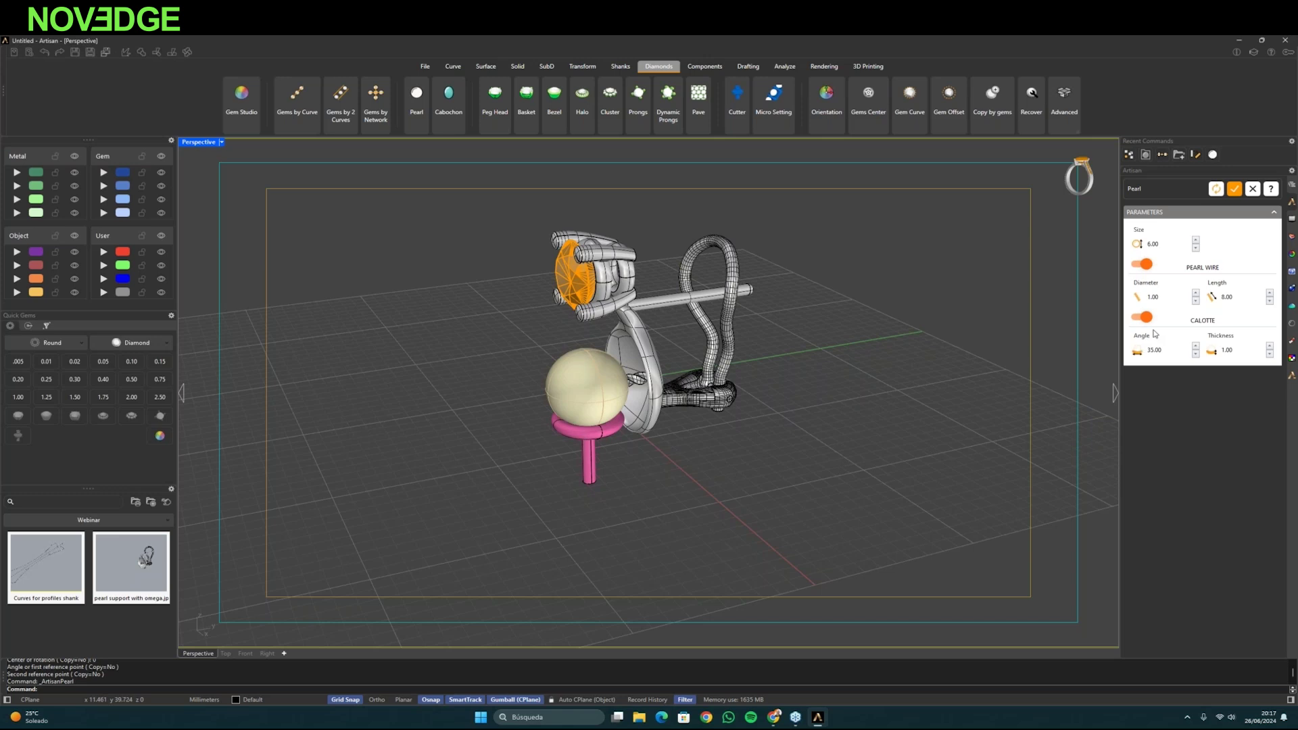
left_click_drag(1175, 246, 1103, 247)
type("10")
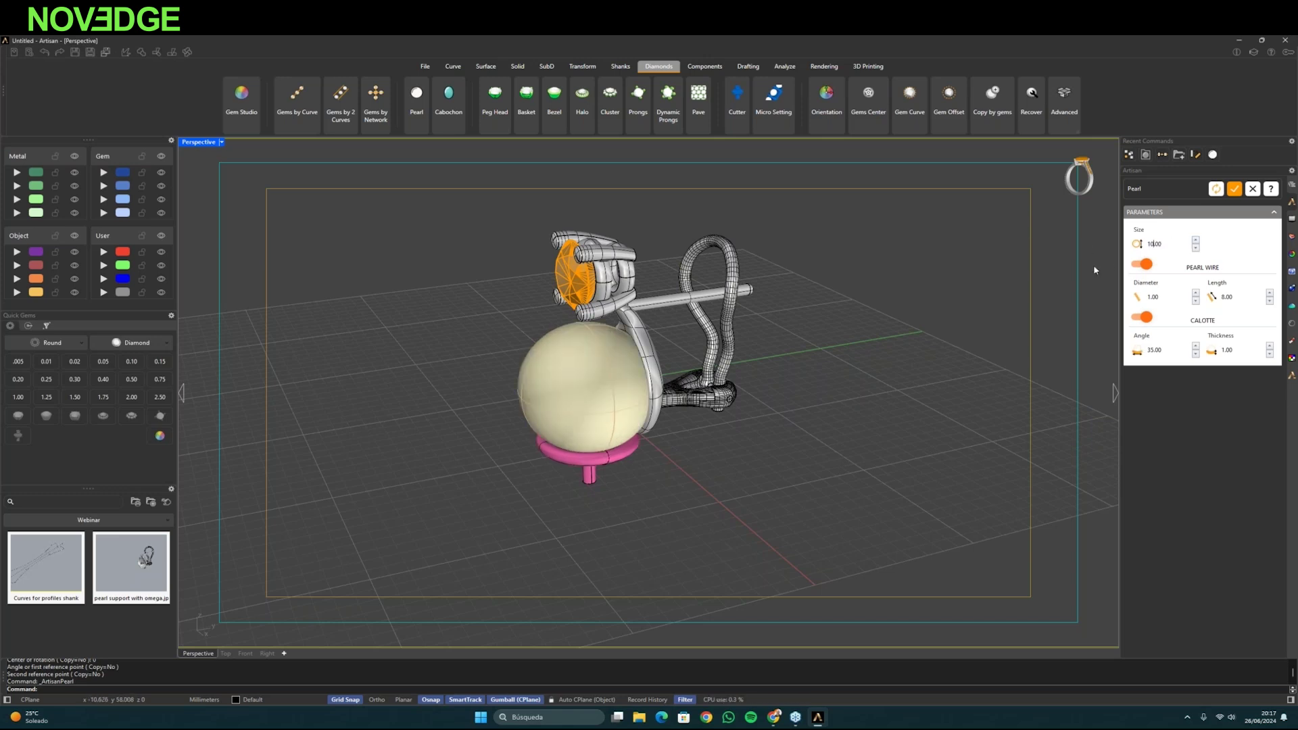
left_click(1146, 264)
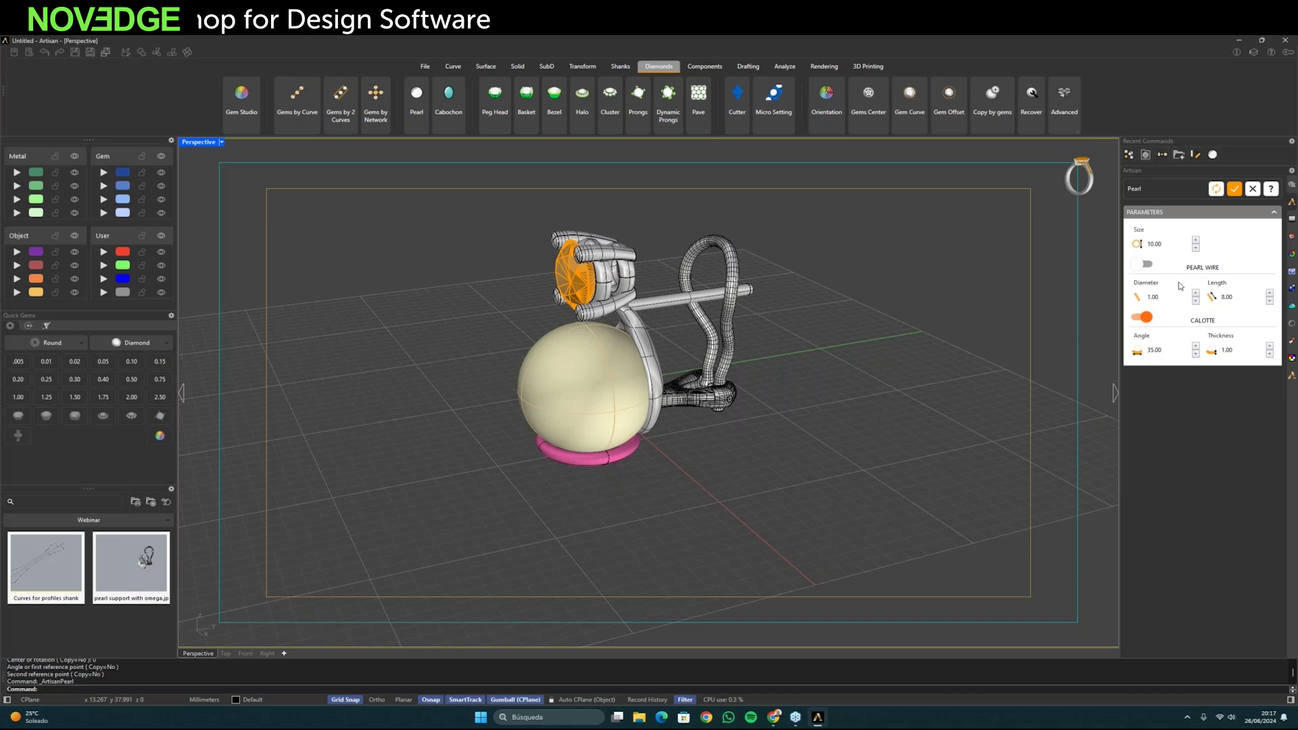
left_click(1147, 317)
right_click_drag(858, 446, 624, 356)
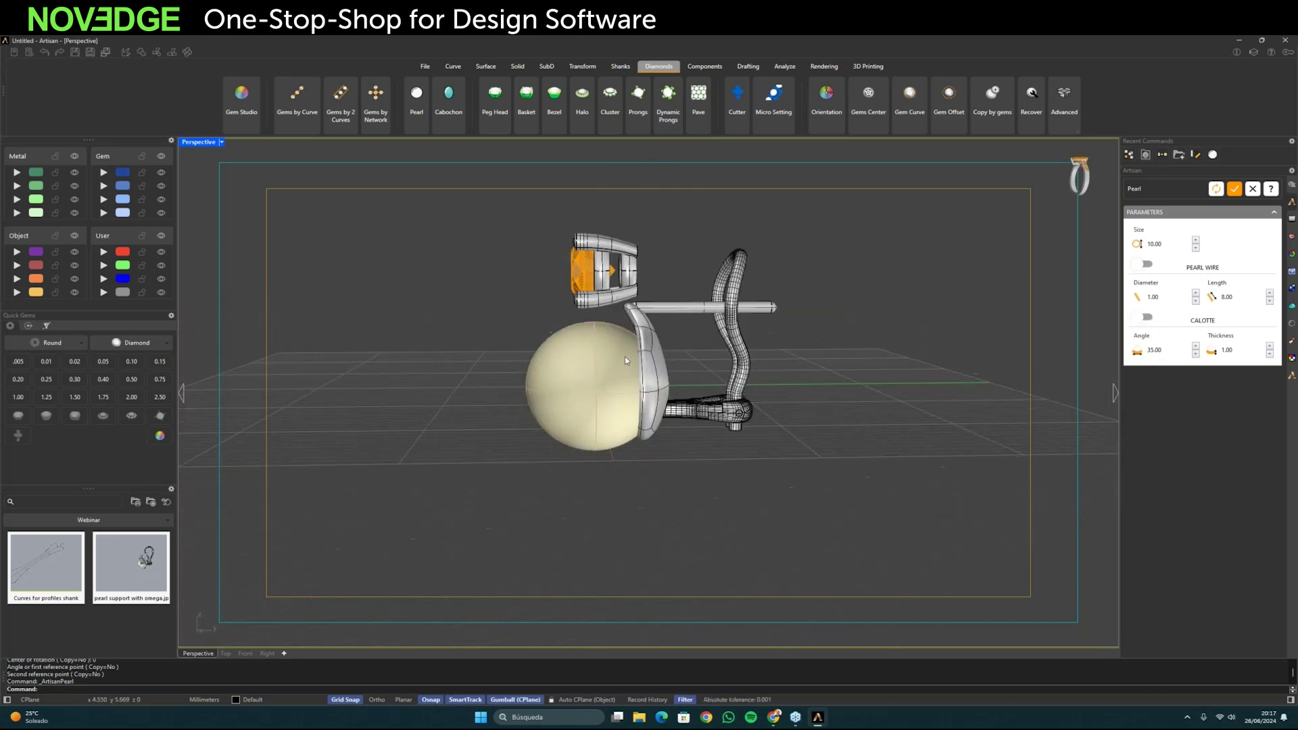
- Turn off Grid Snap, lower the basket and diamond onto the pearl and support, and accept the pearl
left_click_drag(506, 206, 680, 325)
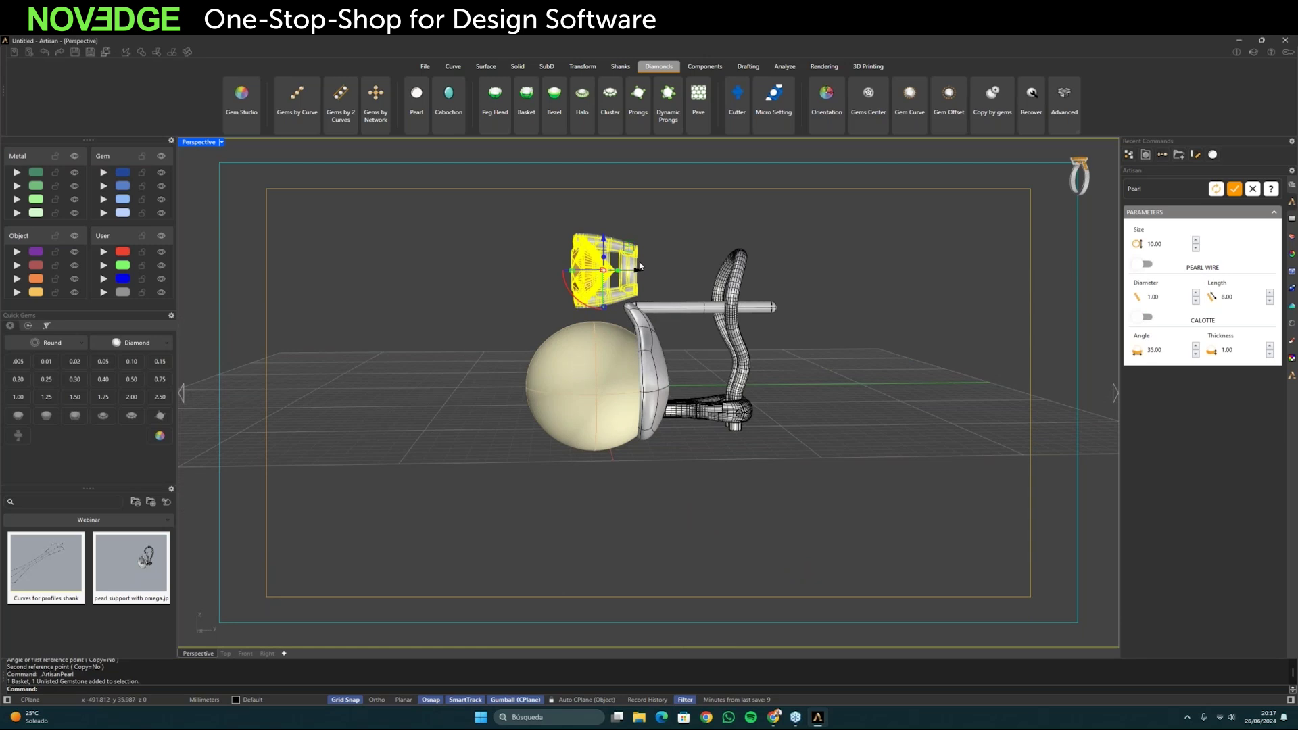
left_click_drag(604, 238, 604, 252)
key("Escape")
right_click_drag(649, 272, 679, 297)
left_click(345, 700)
left_click_drag(532, 198, 715, 339)
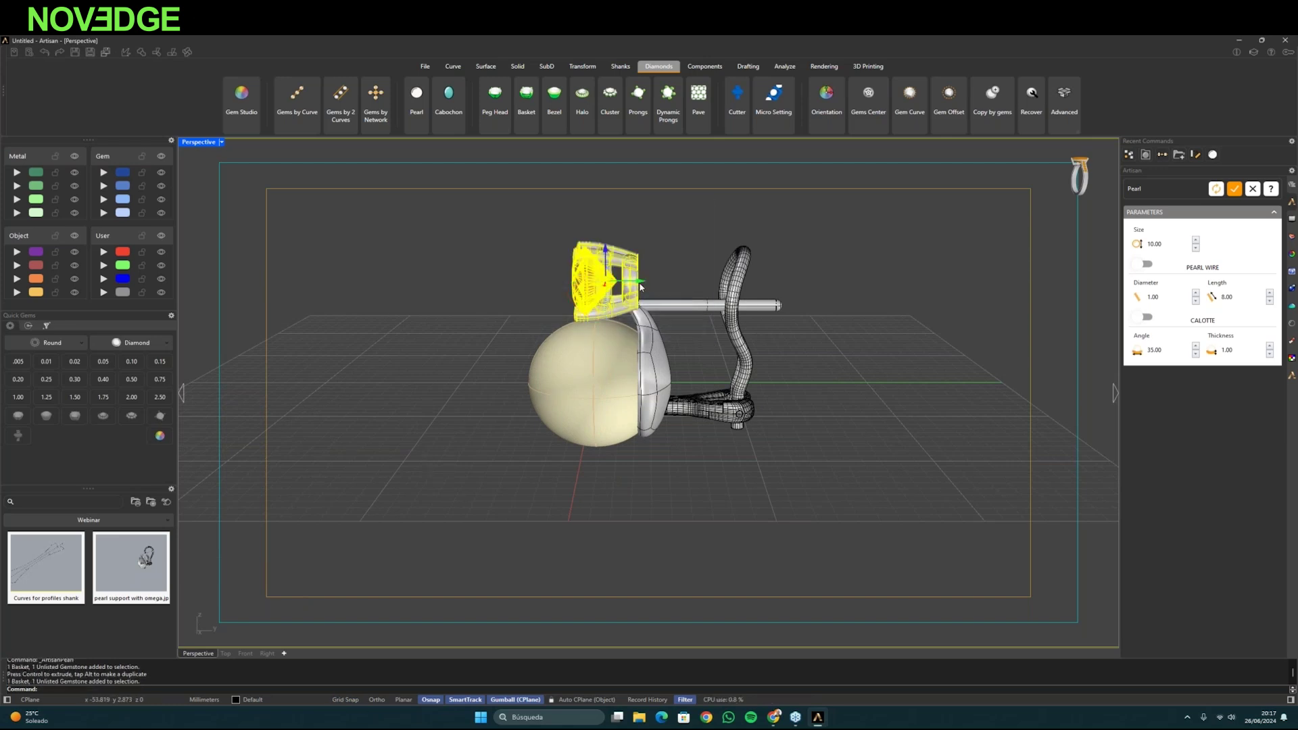
left_click(640, 287)
key("Escape")
right_click_drag(662, 297, 665, 467)
left_click(1235, 188)
scroll(665, 467, "down", 3)
scroll(800, 489, "up", 3)
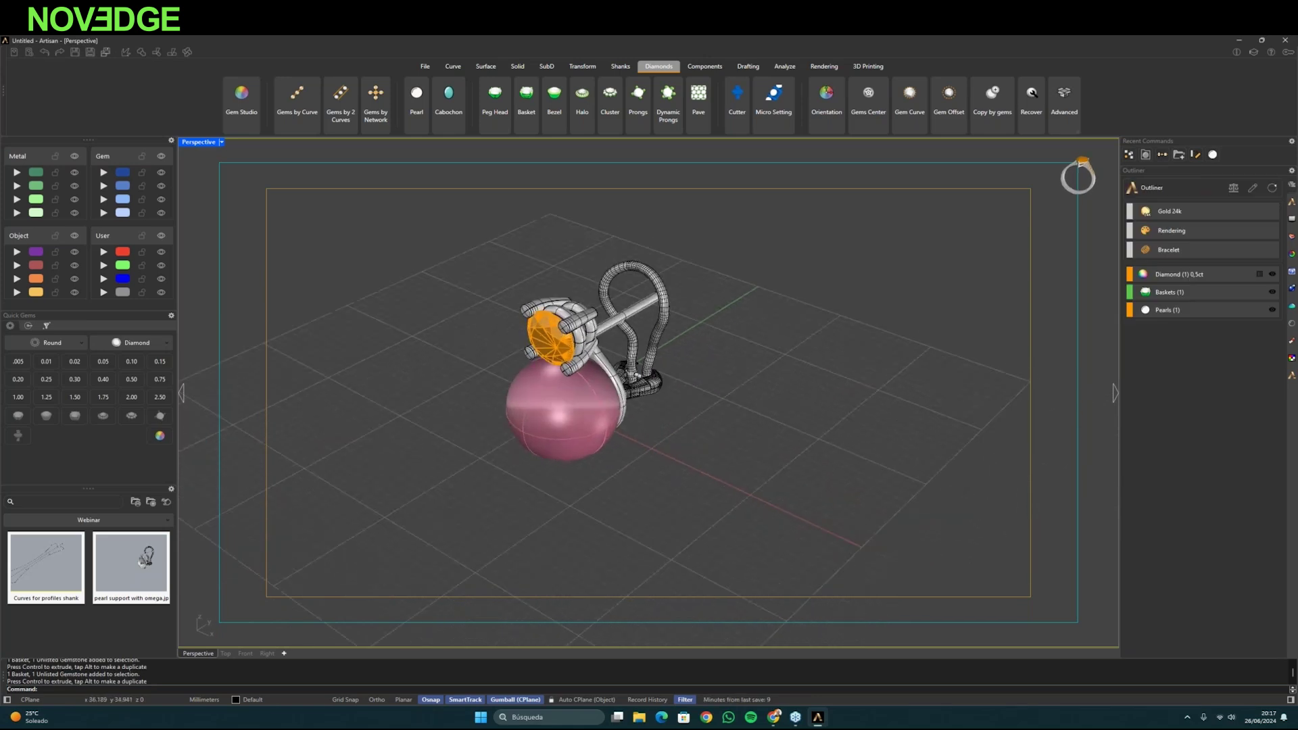
- Turn off the safe frame display in the active perspective view
left_click(1291, 254)
left_click(1147, 184)
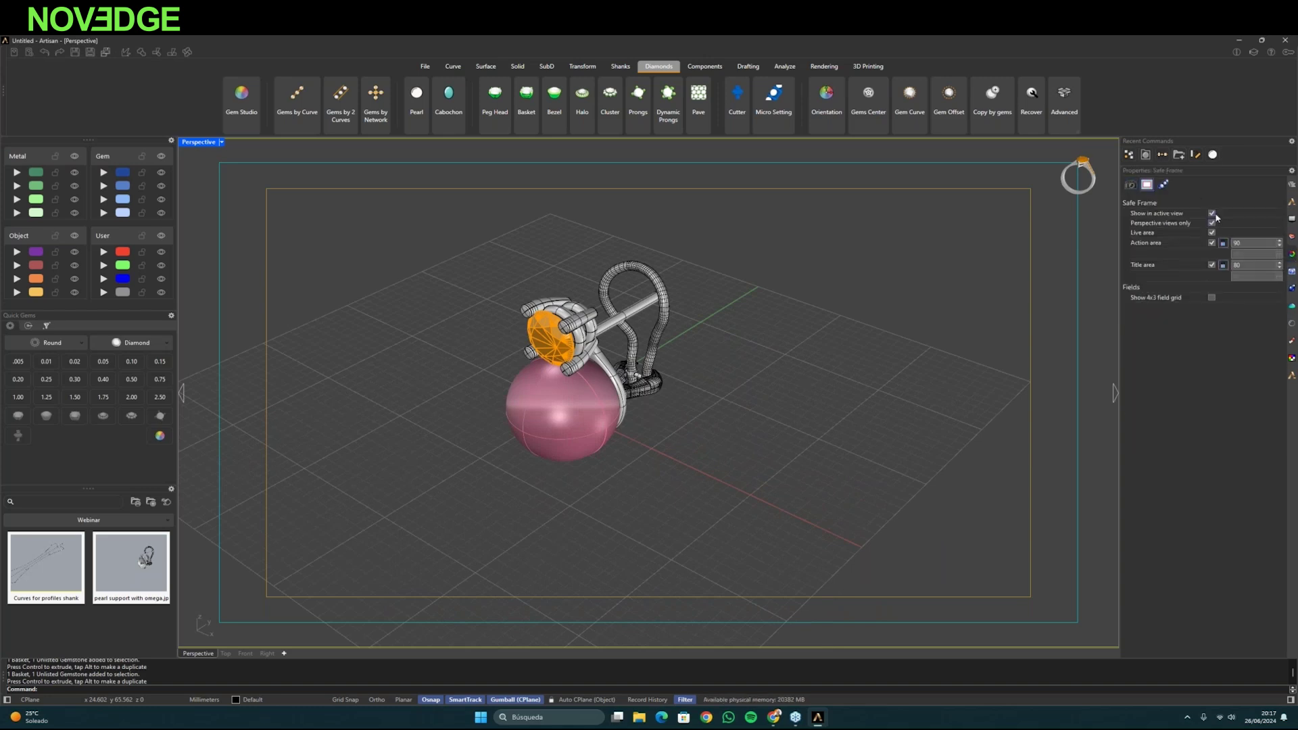
left_click(1212, 214)
- Select the whole pearl earring and place a copy of it beside the original along the red axis
scroll(697, 382, "down", 2)
scroll(776, 405, "up", 3)
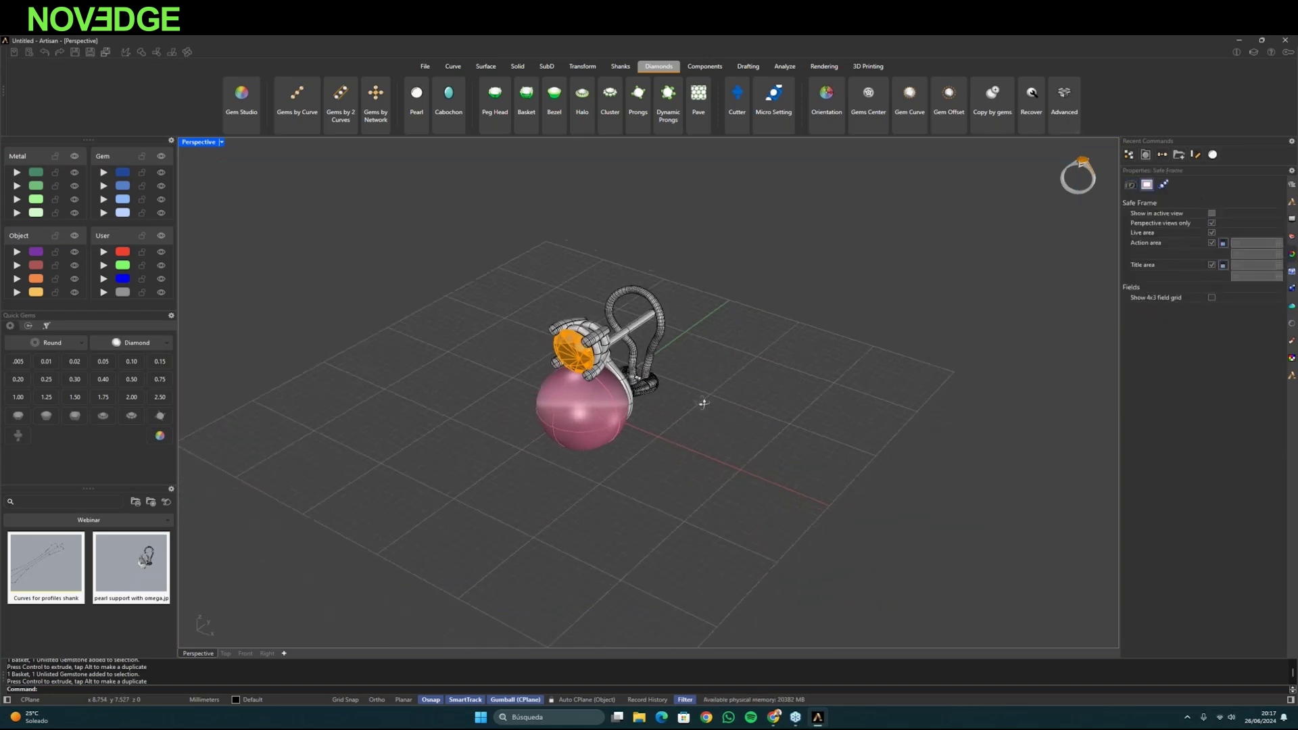
left_click_drag(373, 216, 692, 507)
left_click_drag(592, 367, 758, 447)
key("alt")
left_click(824, 538)
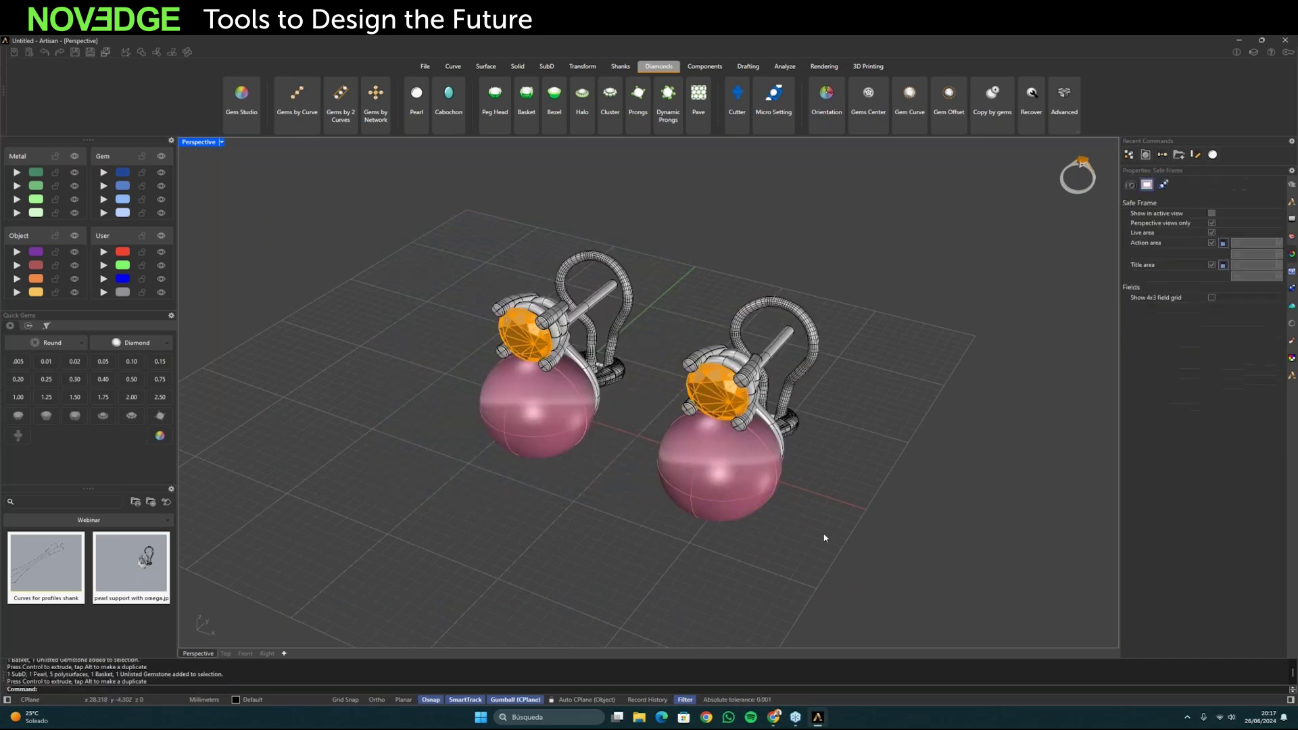
- Rotate the copied earring around its vertical axis so it faces a different direction from the original
right_click_drag(808, 514, 635, 220)
left_click_drag(635, 220, 893, 538)
right_click_drag(879, 527, 730, 416)
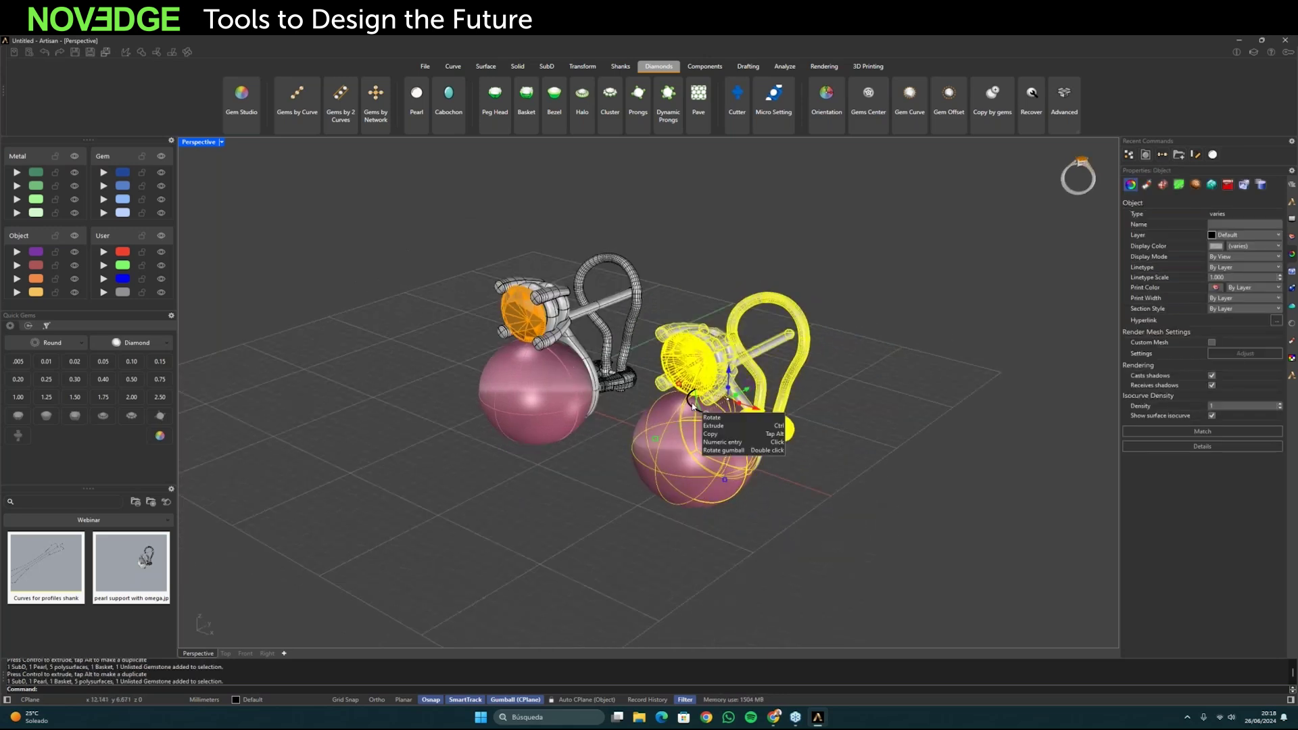
left_click_drag(689, 406, 696, 536)
right_click_drag(698, 536, 576, 483)
left_click(485, 522)
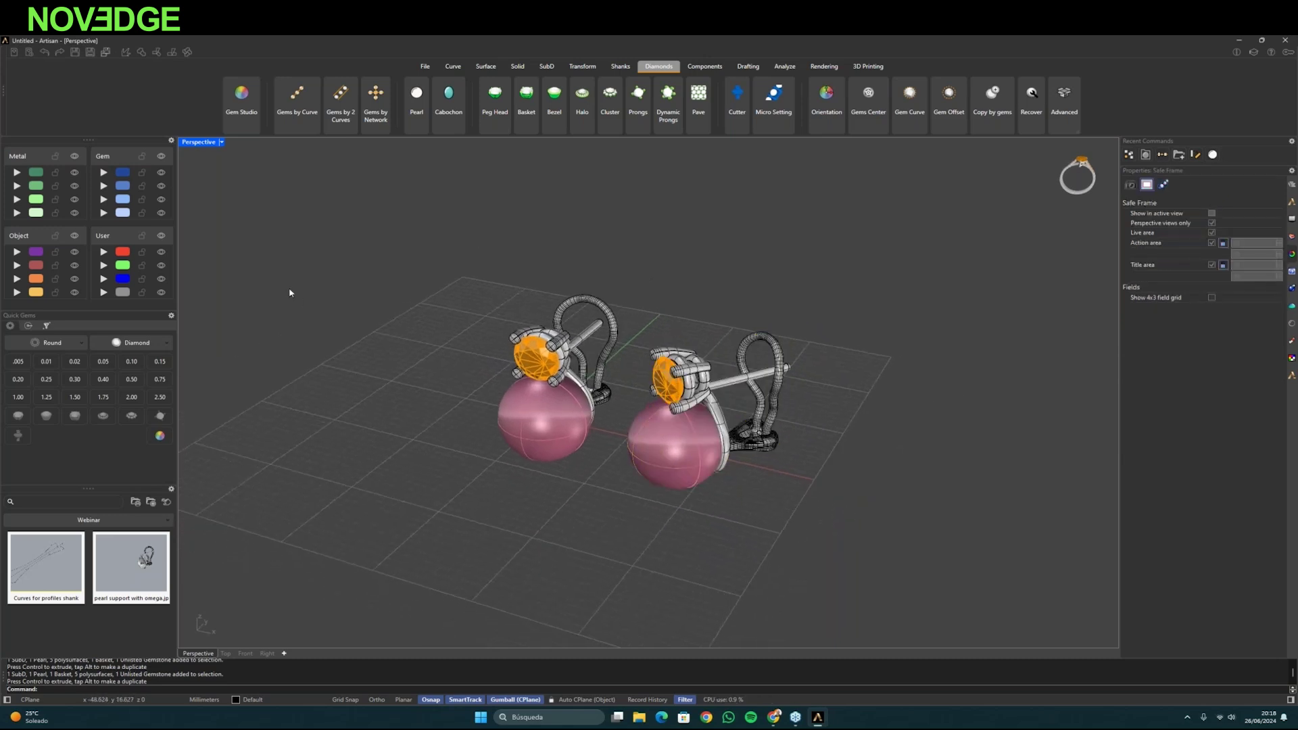
- Apply the White Gold 18k render material to the metal parts of both earrings, excluding the pearls and diamonds
left_click(819, 66)
left_click(248, 98)
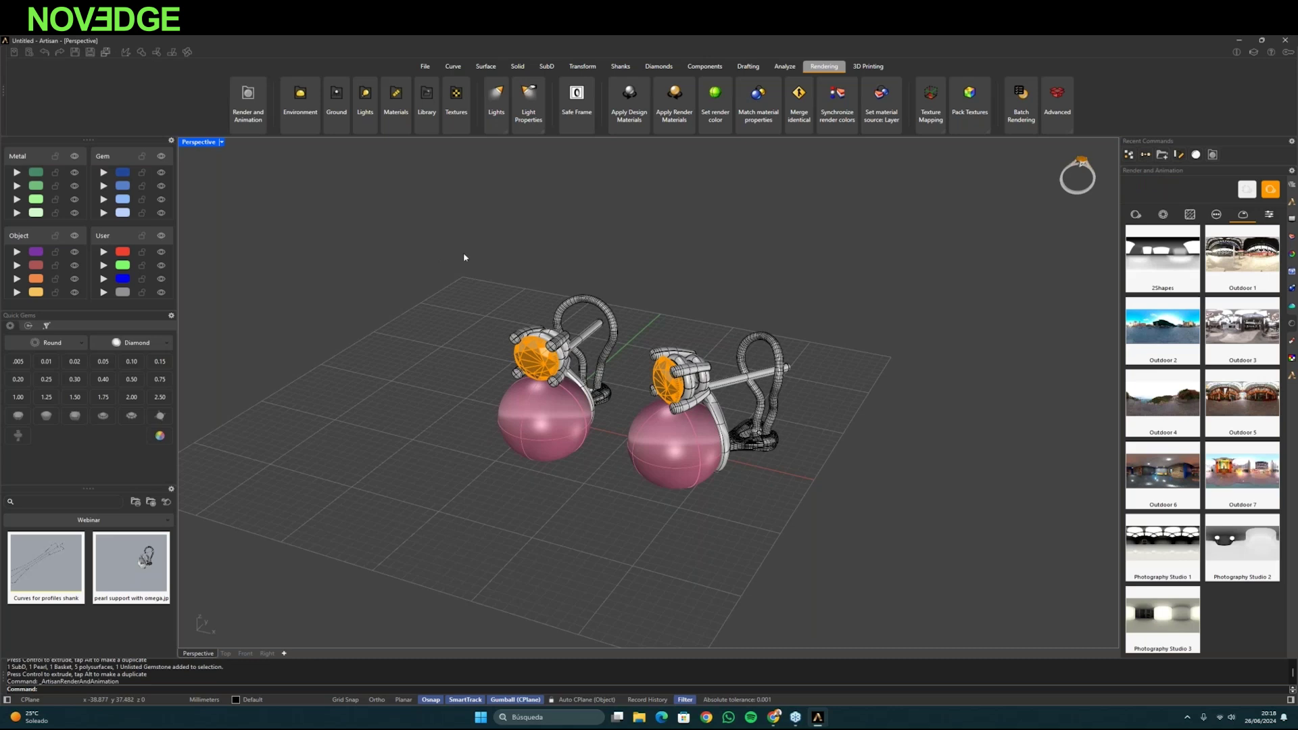
left_click(1136, 215)
left_click_drag(435, 246, 851, 523)
left_click(658, 472, "ctrl")
left_click(514, 445, "ctrl")
left_click(520, 358, "ctrl")
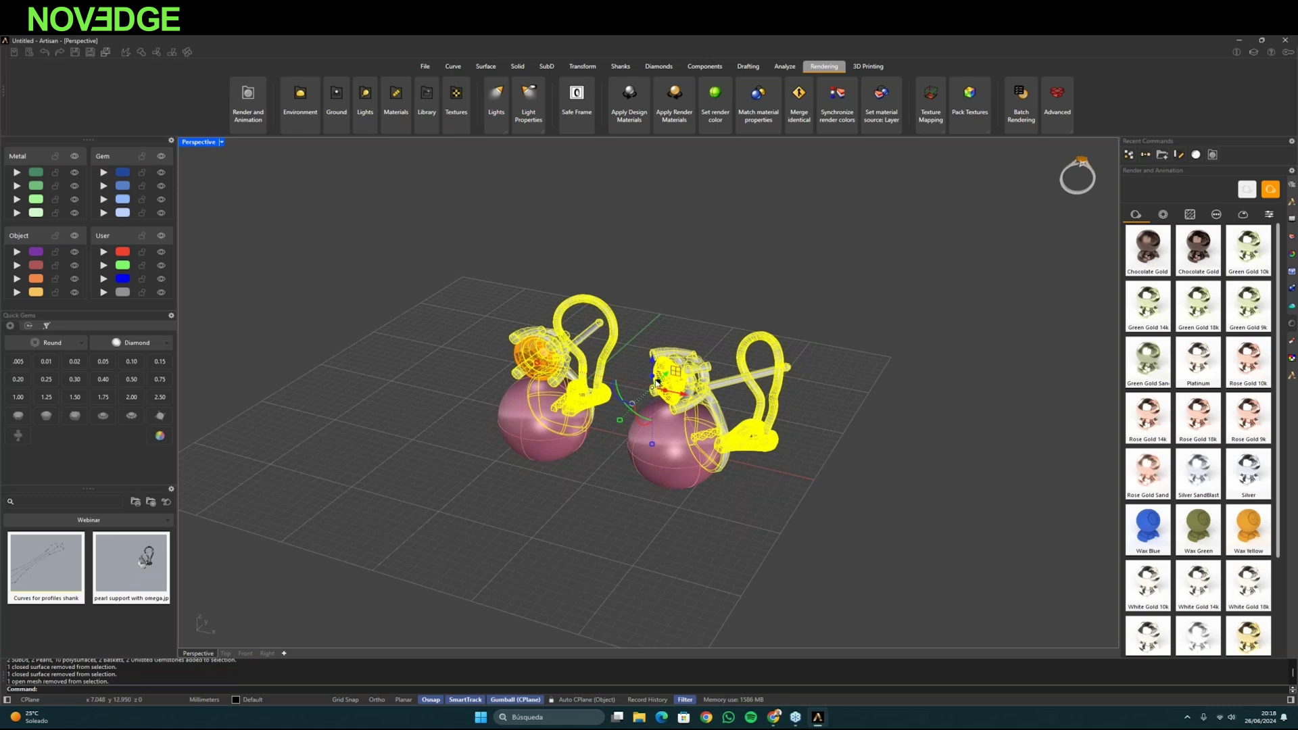
left_click(660, 371, "ctrl")
scroll(1183, 518, "down", 1)
scroll(1184, 518, "down", 3)
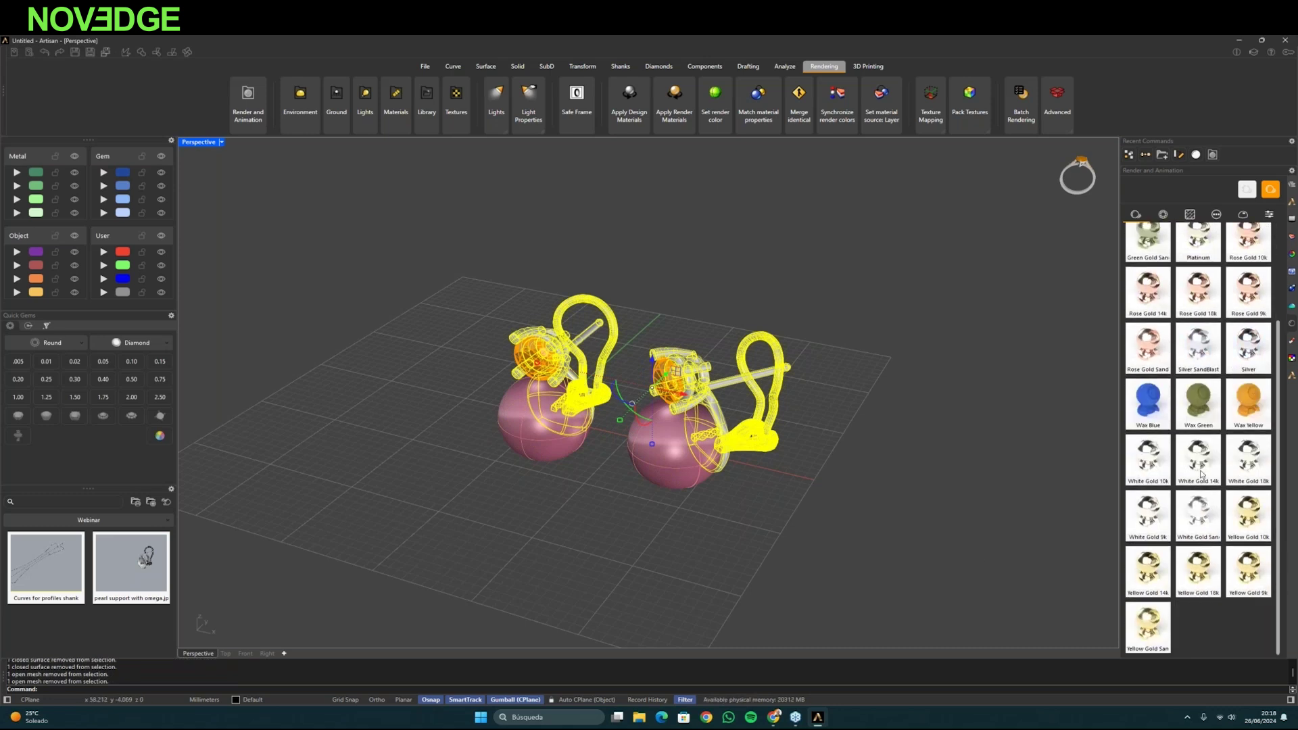
left_click(1248, 466)
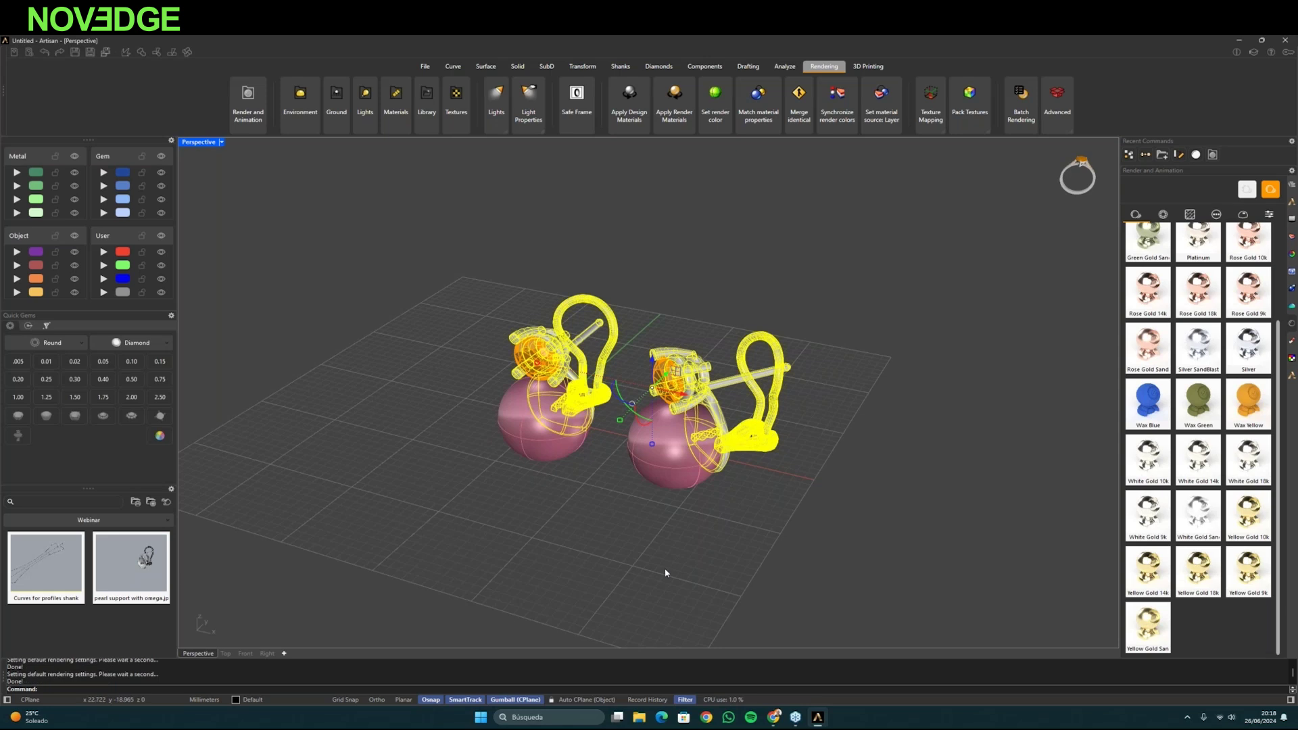
key("Escape")
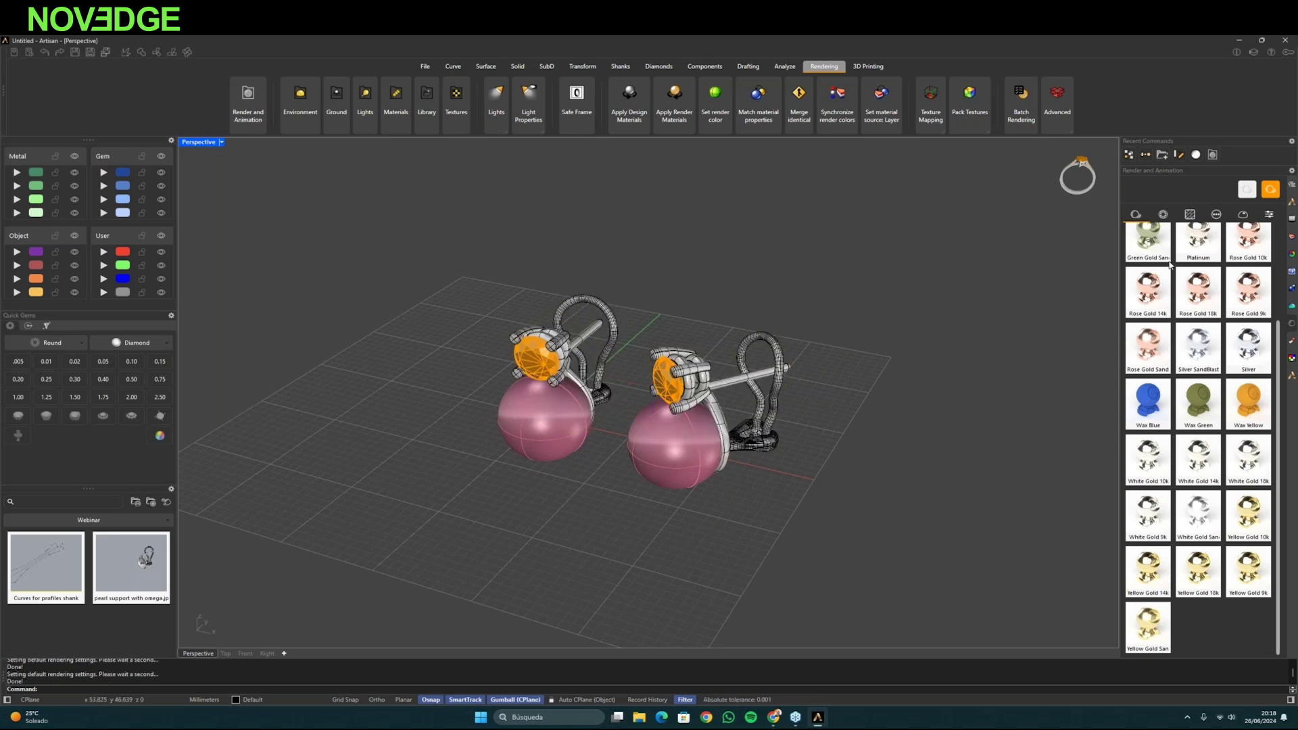
- Apply the Diamond render material to the gemstones of both earrings
left_click(1164, 215)
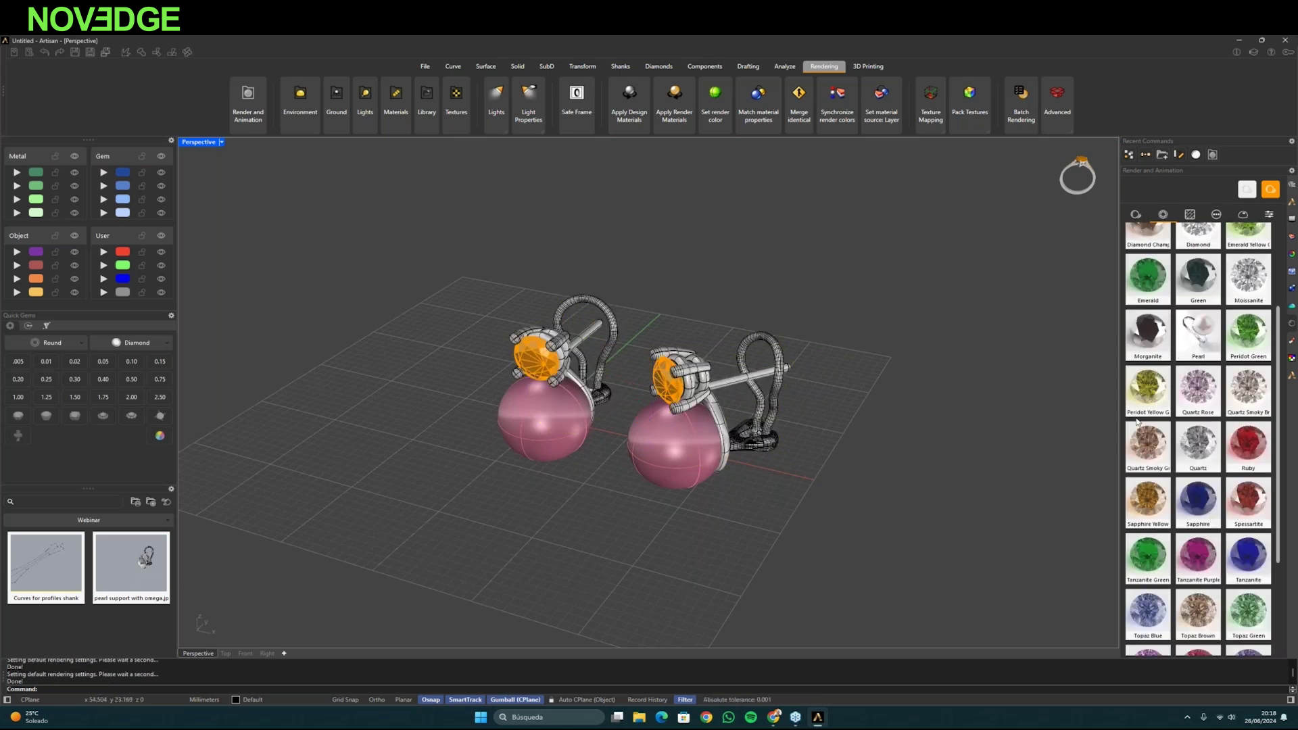
scroll(1210, 353, "up", 2)
left_click_drag(1211, 296, 527, 361)
left_click_drag(618, 530, 657, 386)
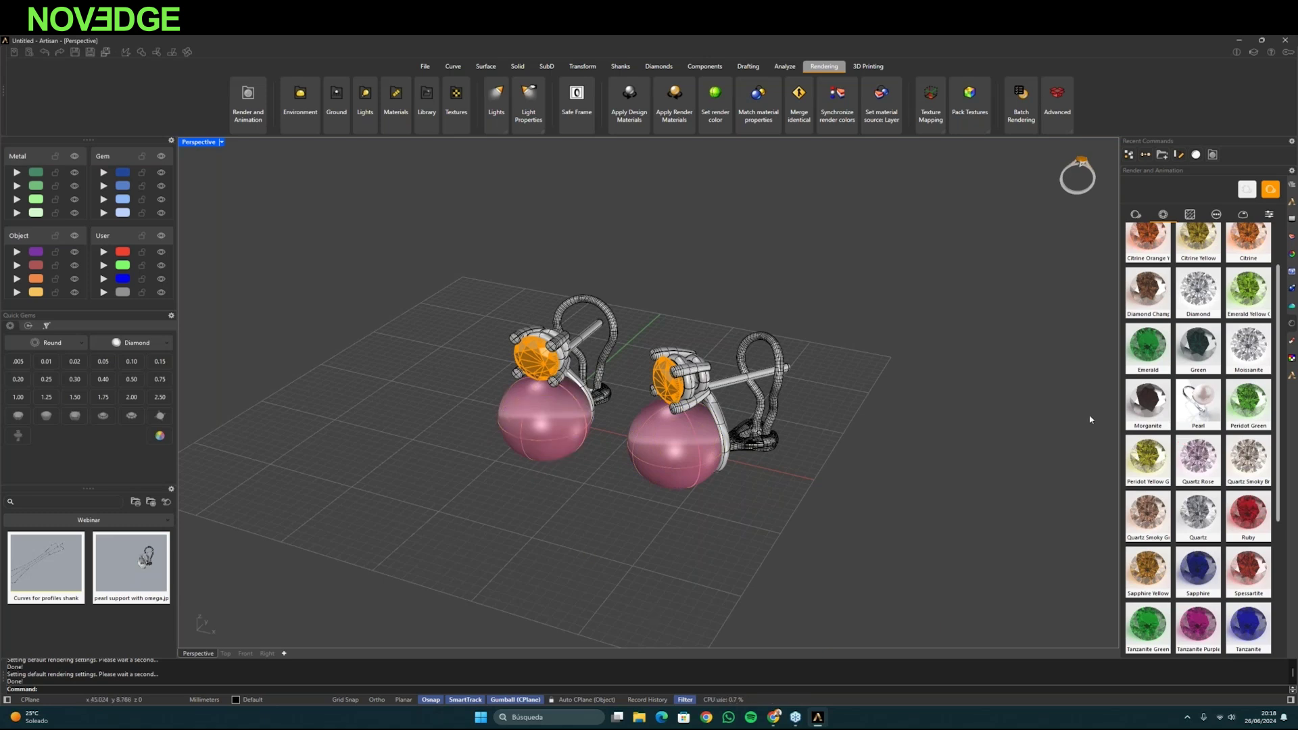
- Apply the pink Basic Reflection ground and a lighting environment to the earring scene
left_click(1189, 216)
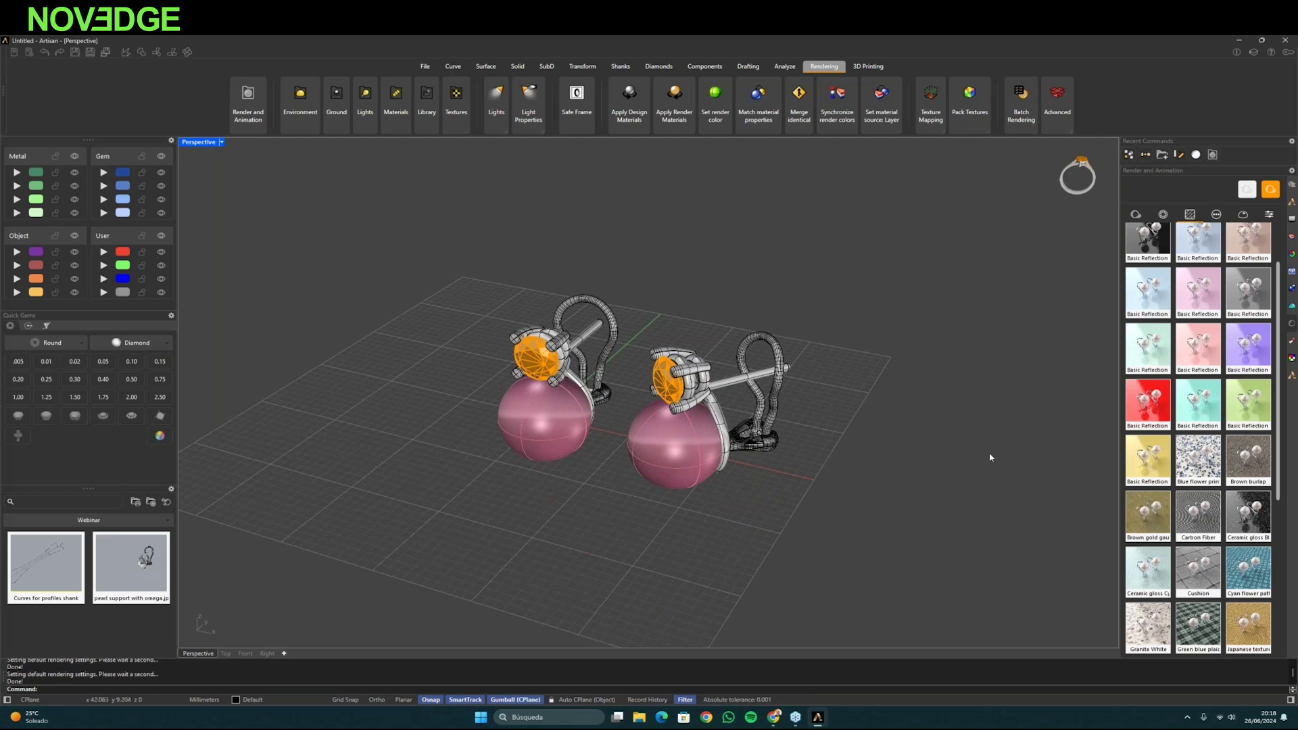
left_click(1243, 215)
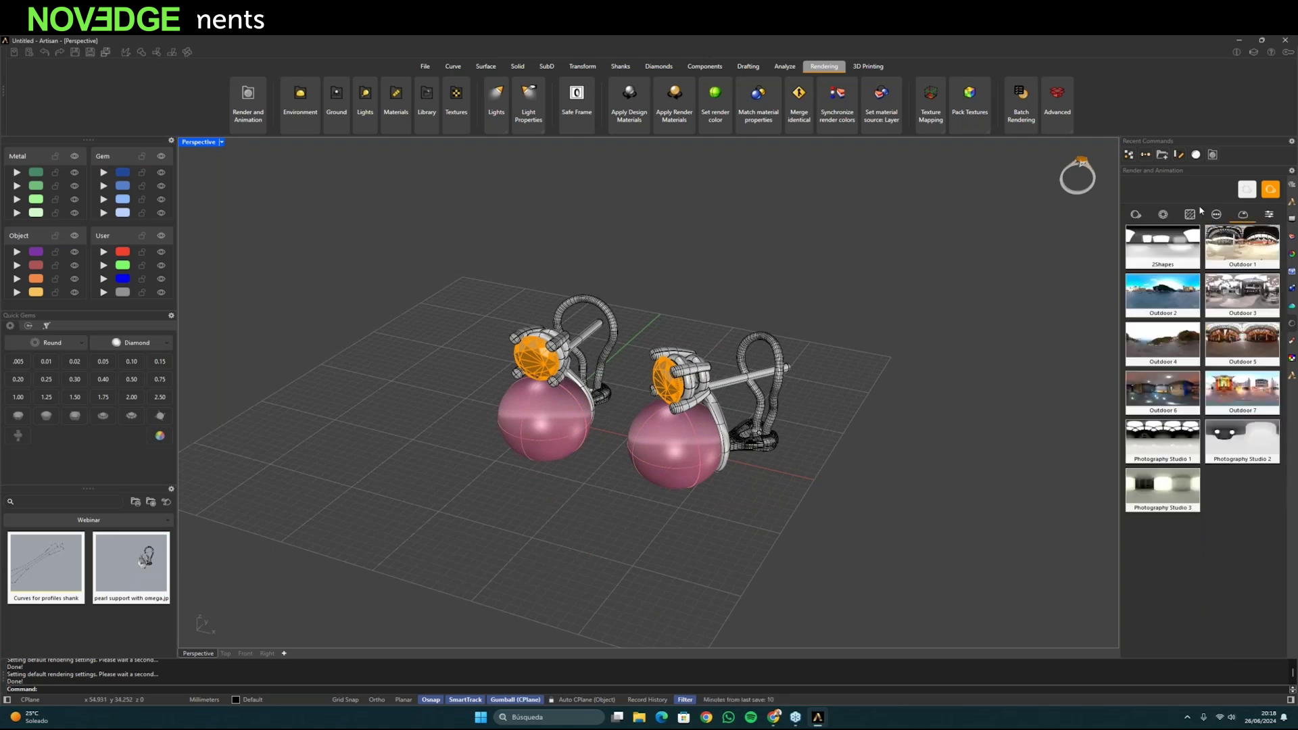
right_click_drag(882, 392, 871, 395)
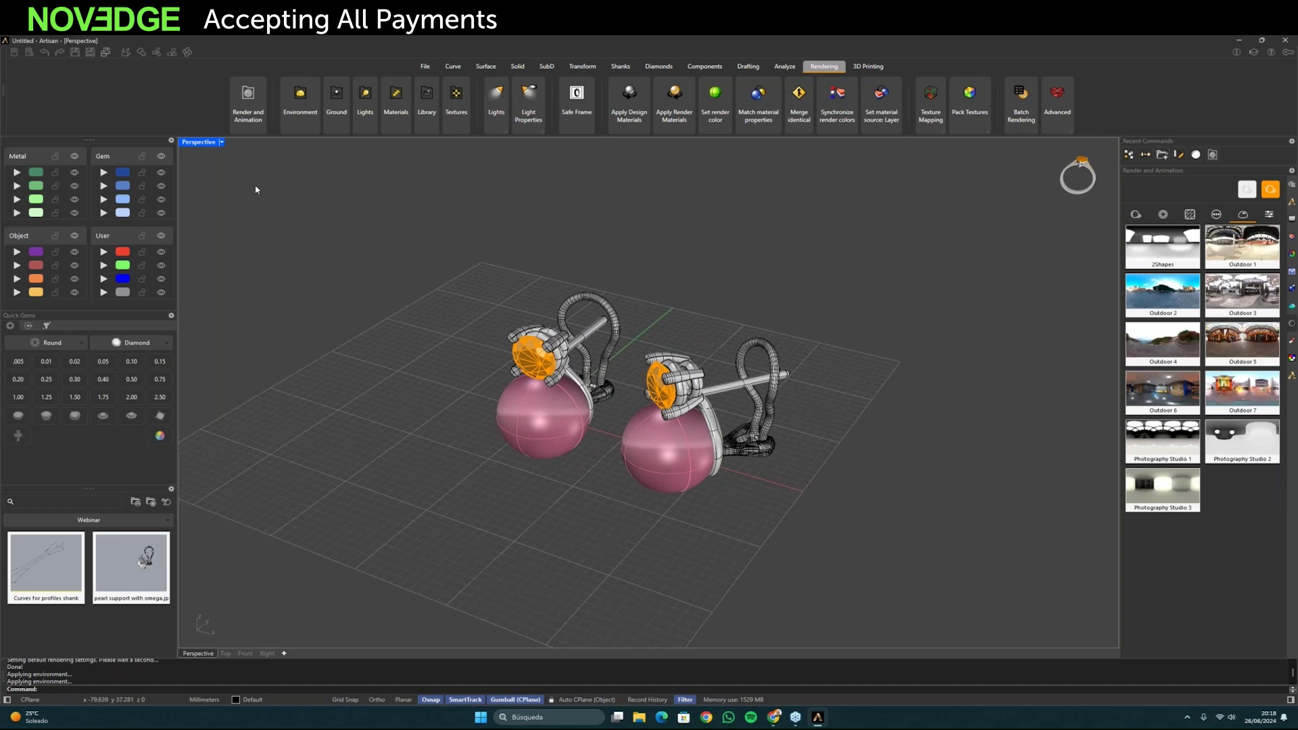
- Set the Perspective viewport to Raytraced display and view the rendered earrings from several angles
left_click(222, 142)
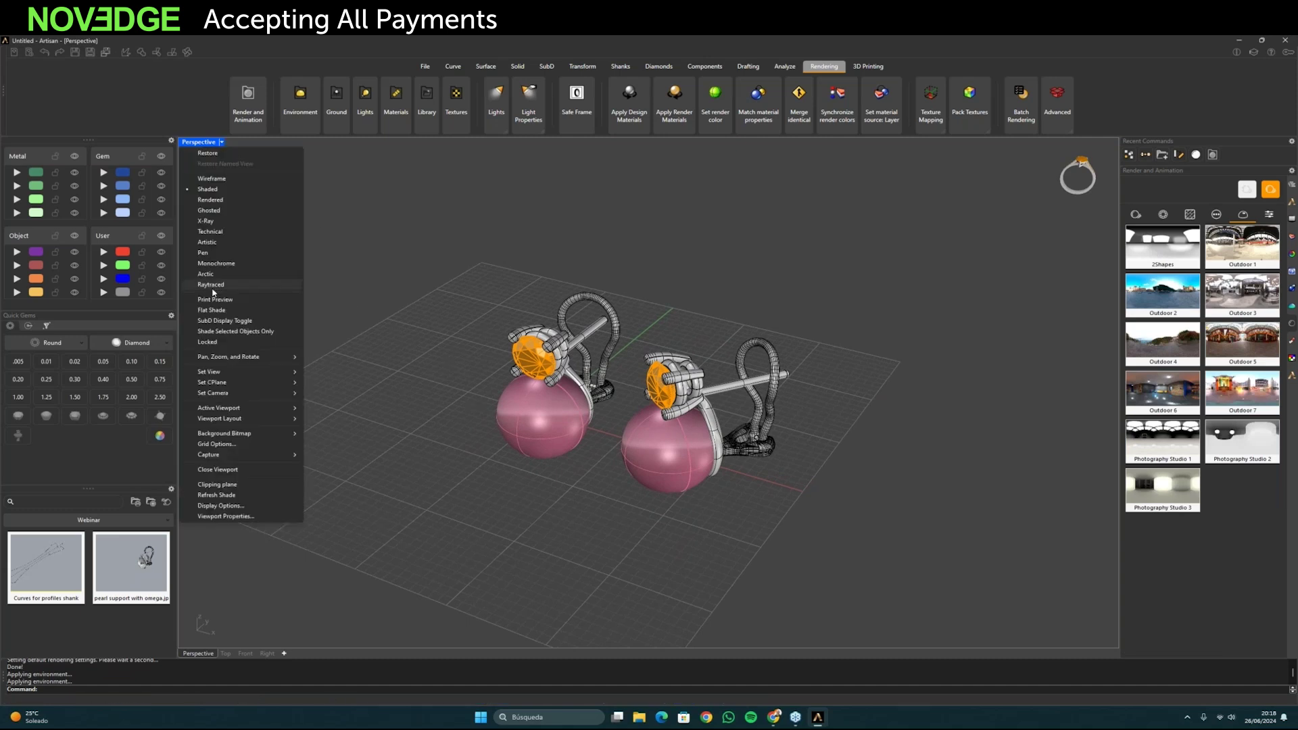
left_click(218, 289)
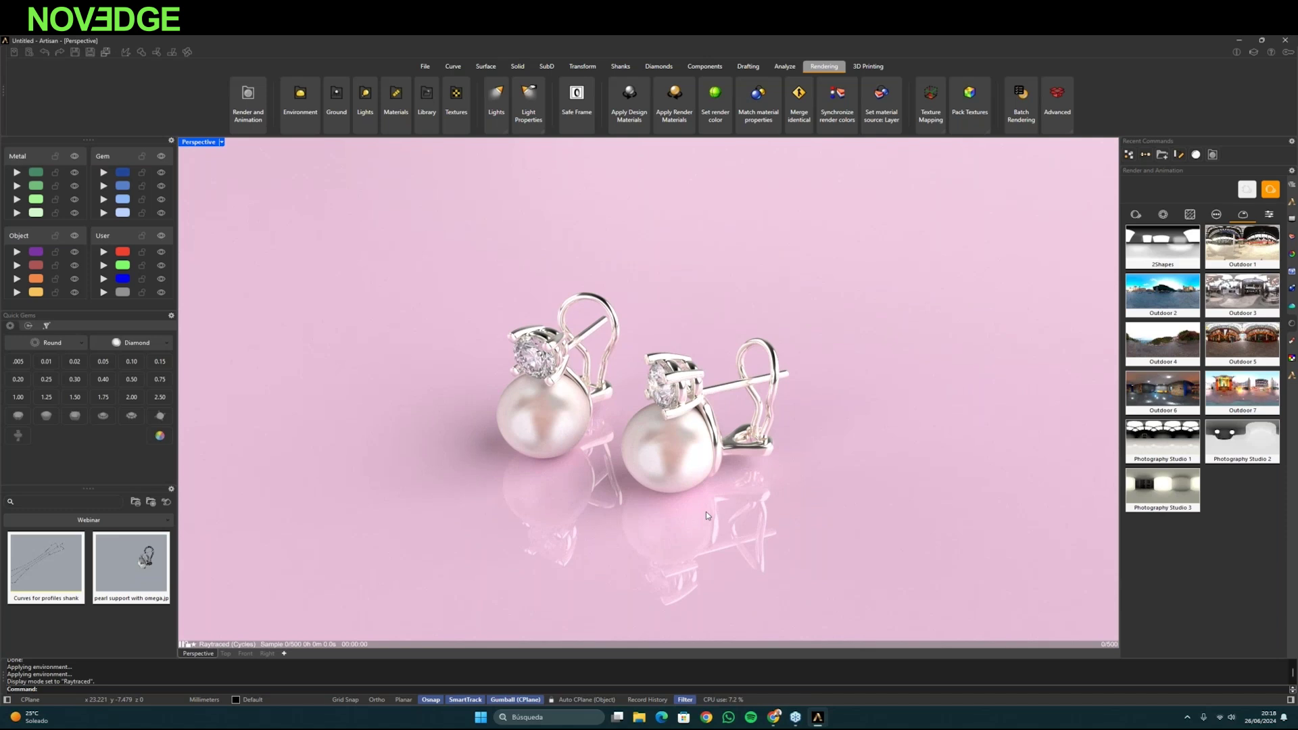
scroll(706, 511, "down", 1)
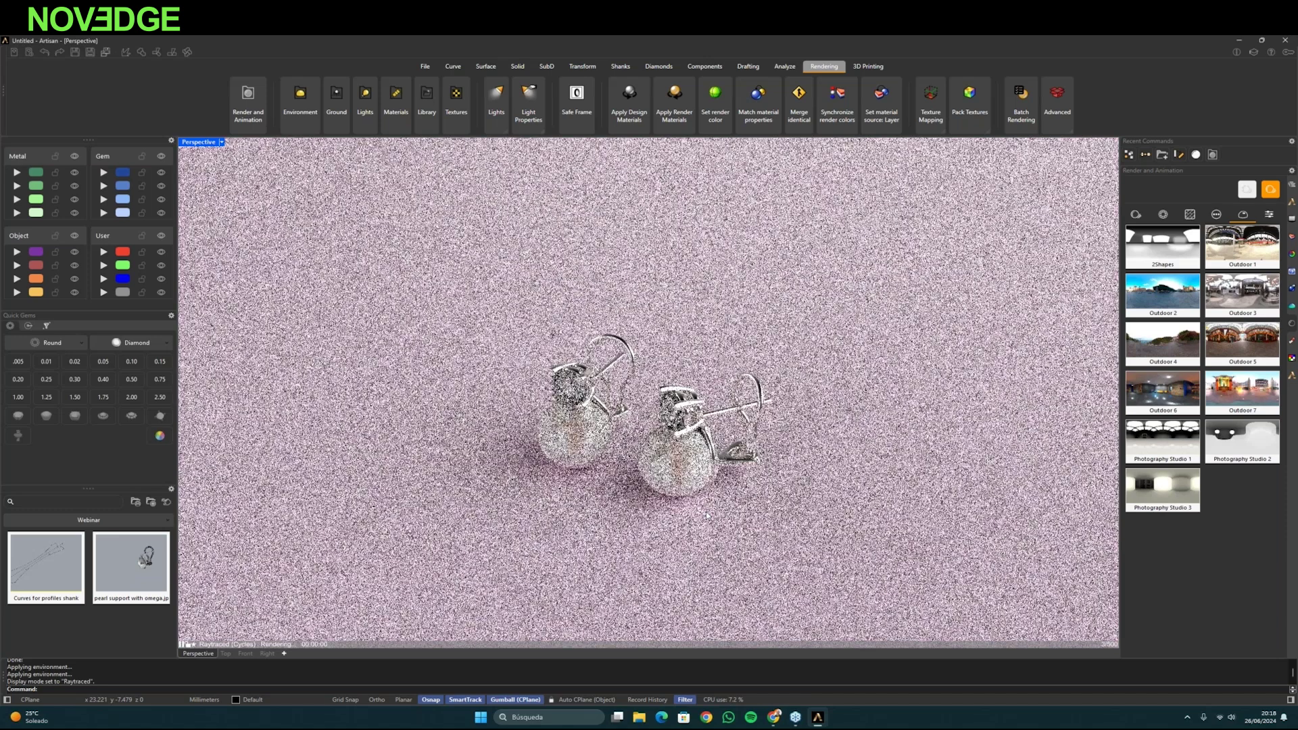
scroll(676, 518, "up", 1)
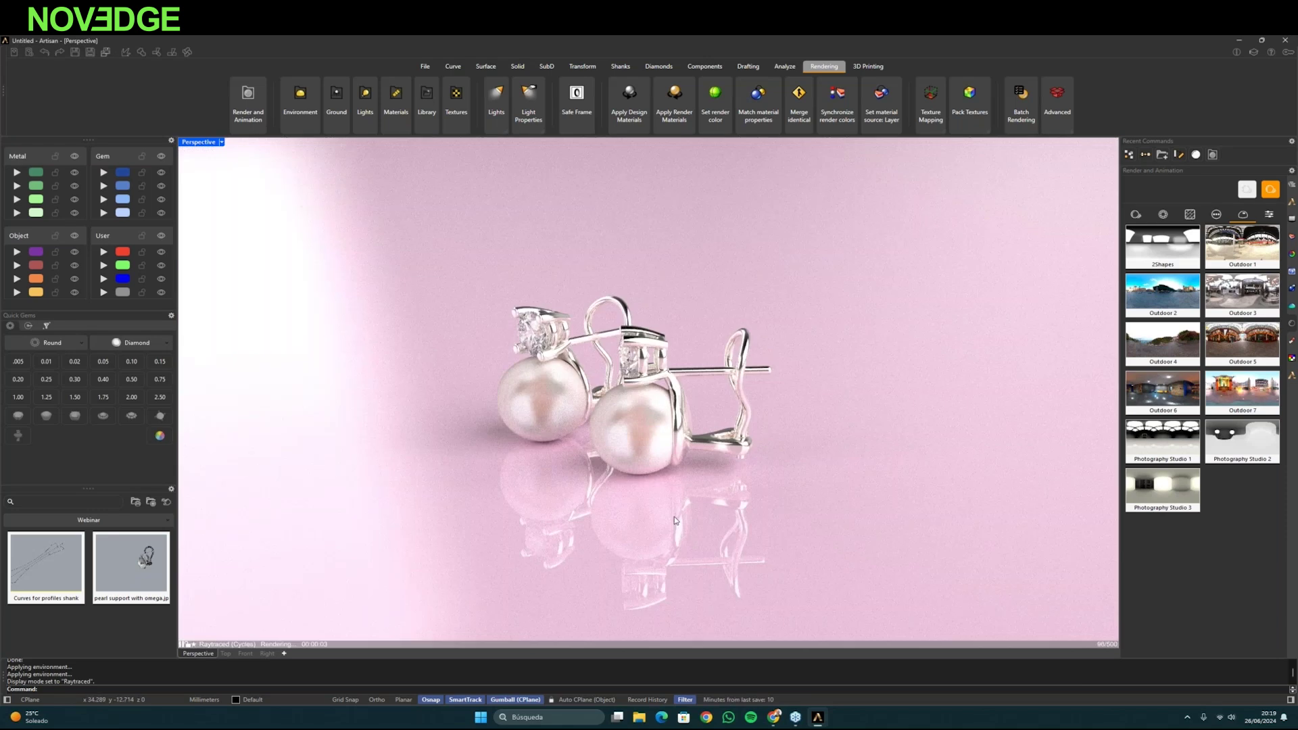
right_click_drag(674, 517, 697, 520)
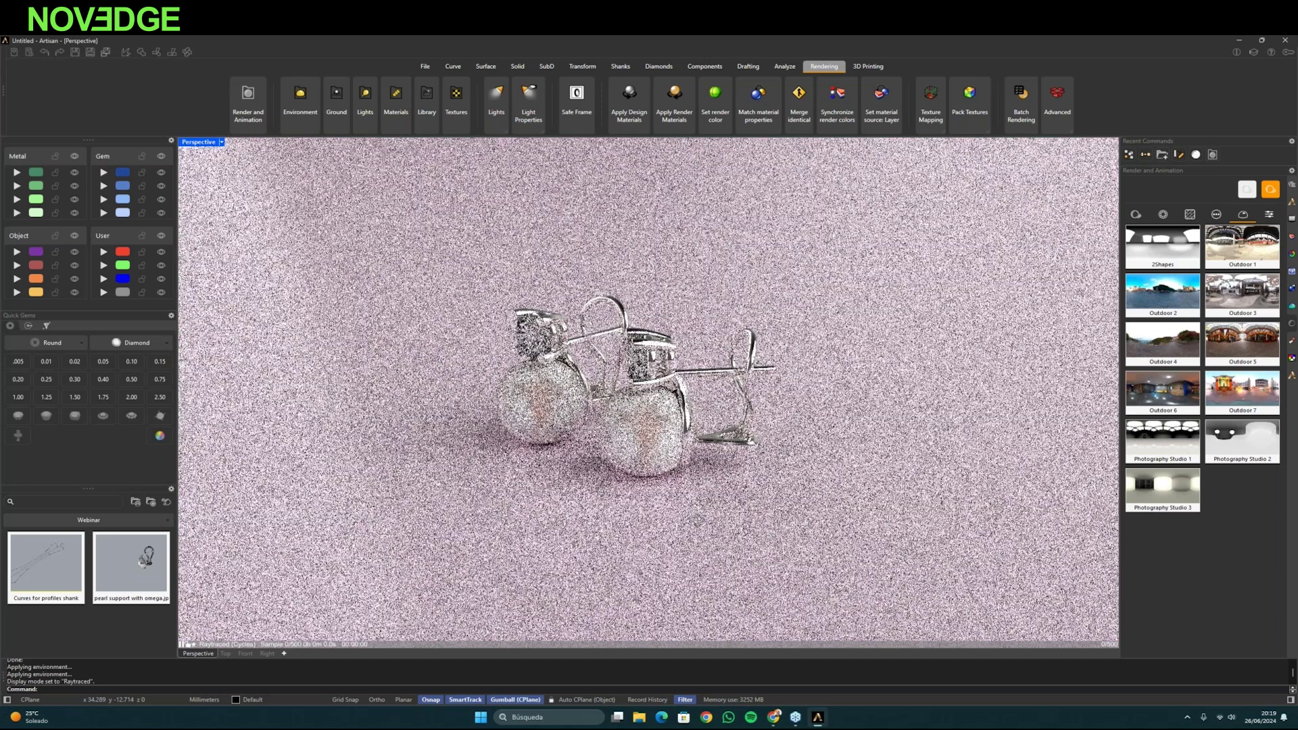
right_click_drag(697, 517, 708, 528)
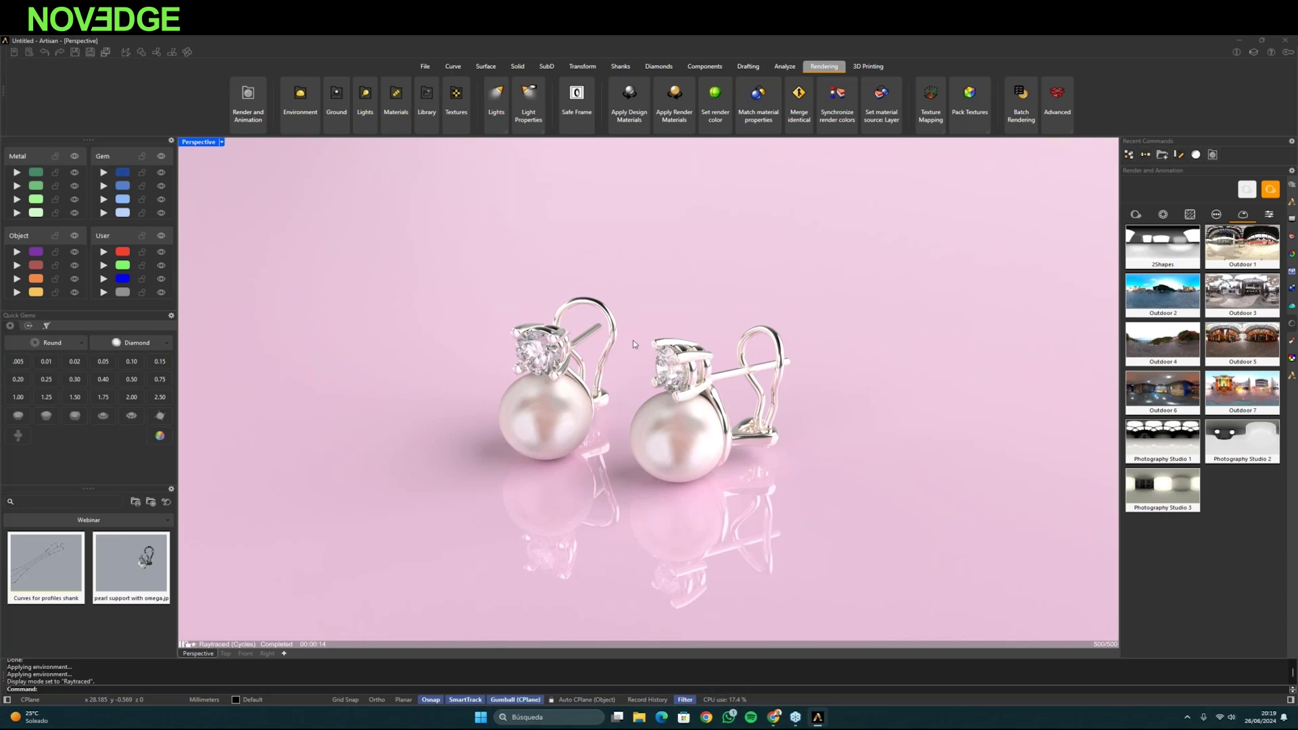
- Close the earring session, switch to Rhino 8 and dismiss the template window to get an empty document
left_click(1284, 44)
left_click(651, 397)
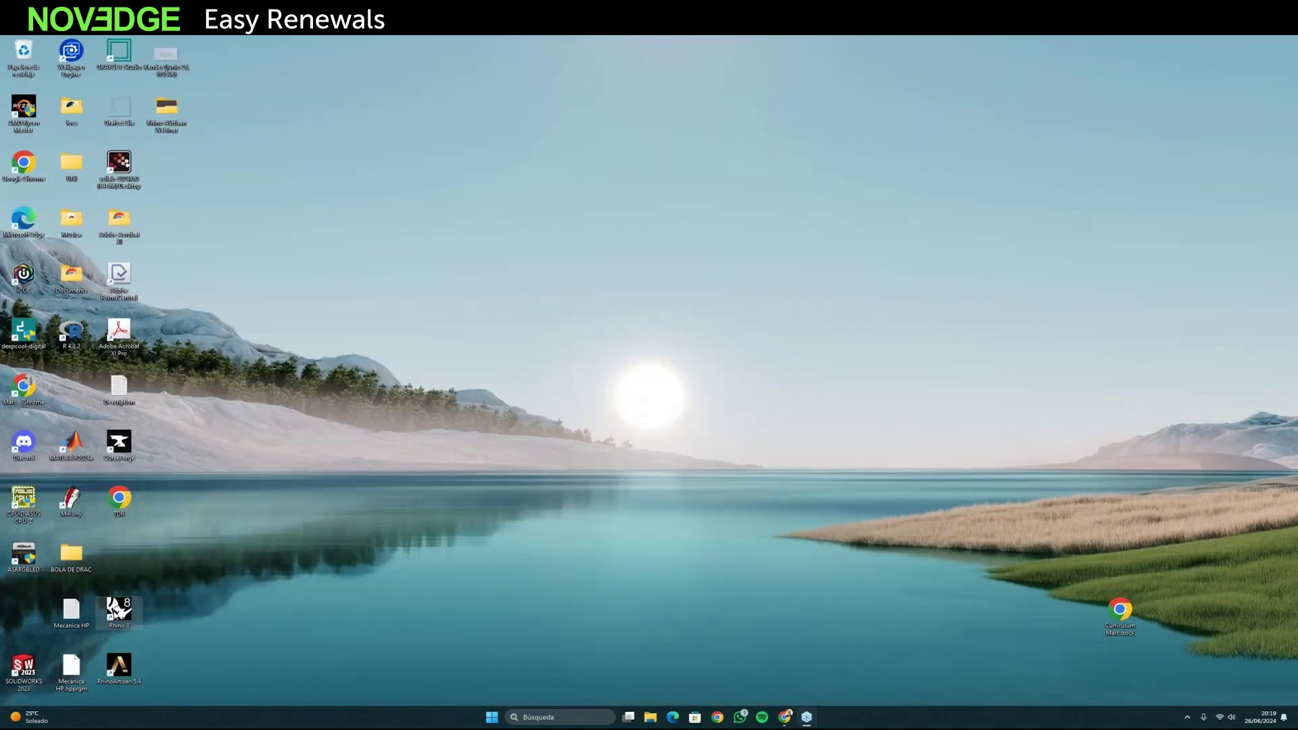
double_click(115, 612)
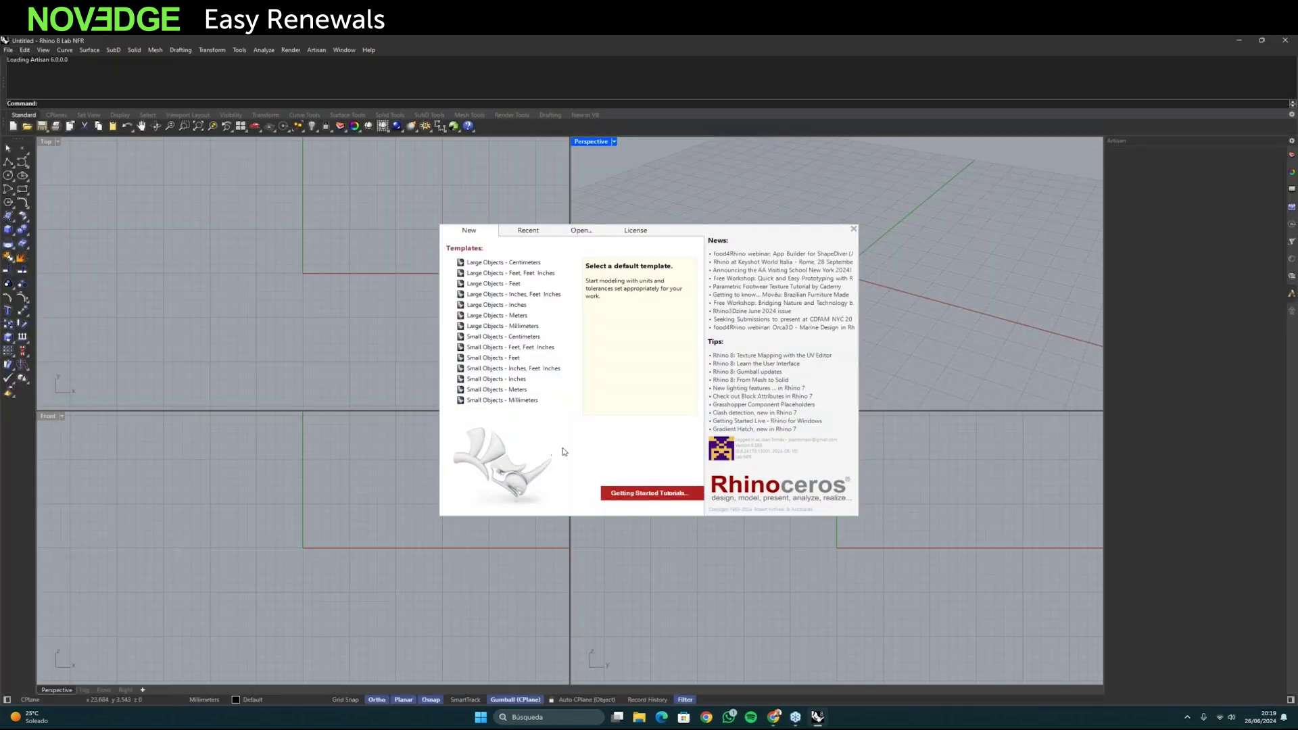
left_click(746, 182)
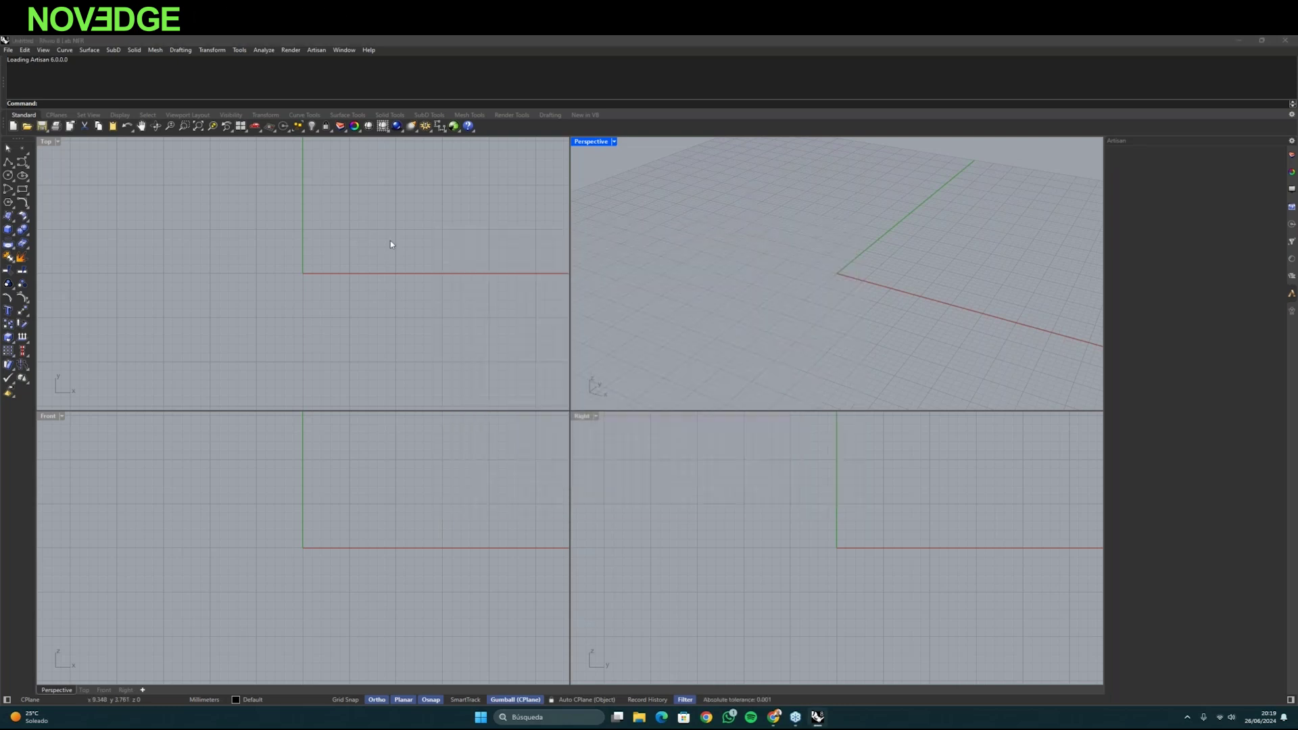
right_click_drag(707, 253, 706, 243)
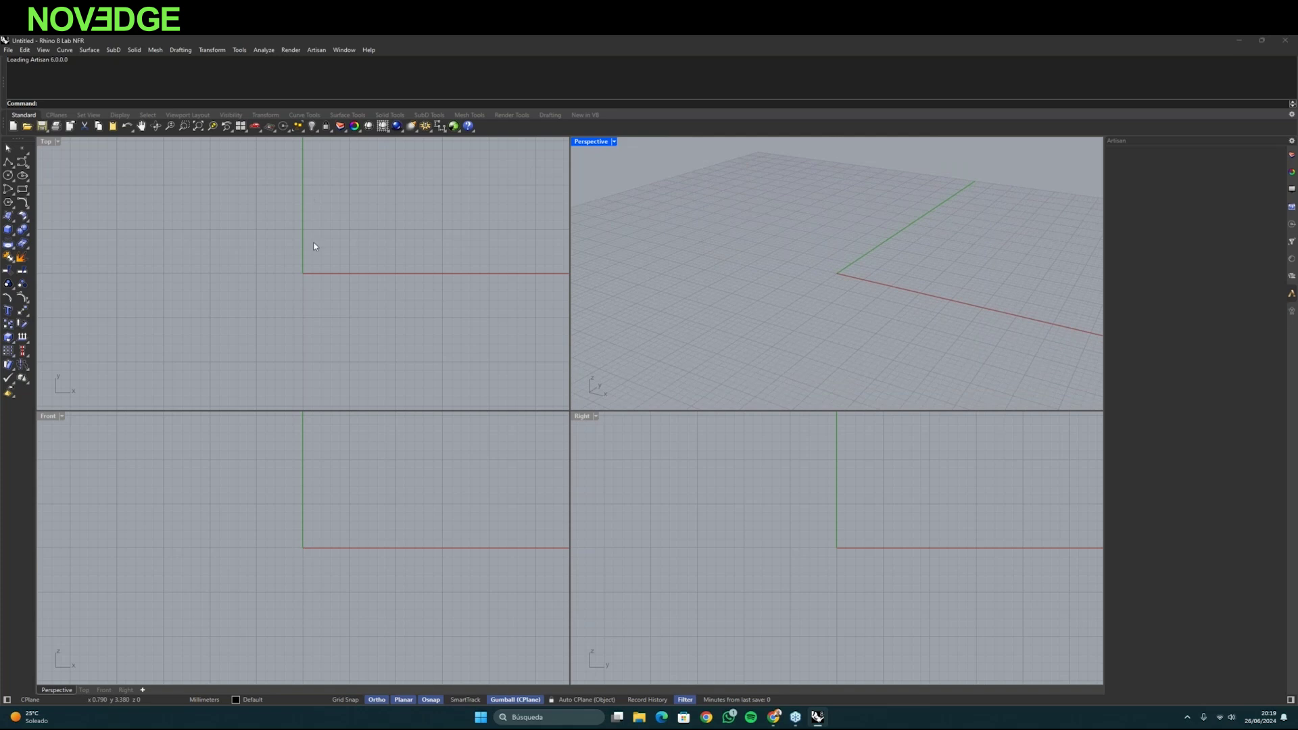
- Create an Artisan ring curve with United States of America finger size 7
left_click(317, 51)
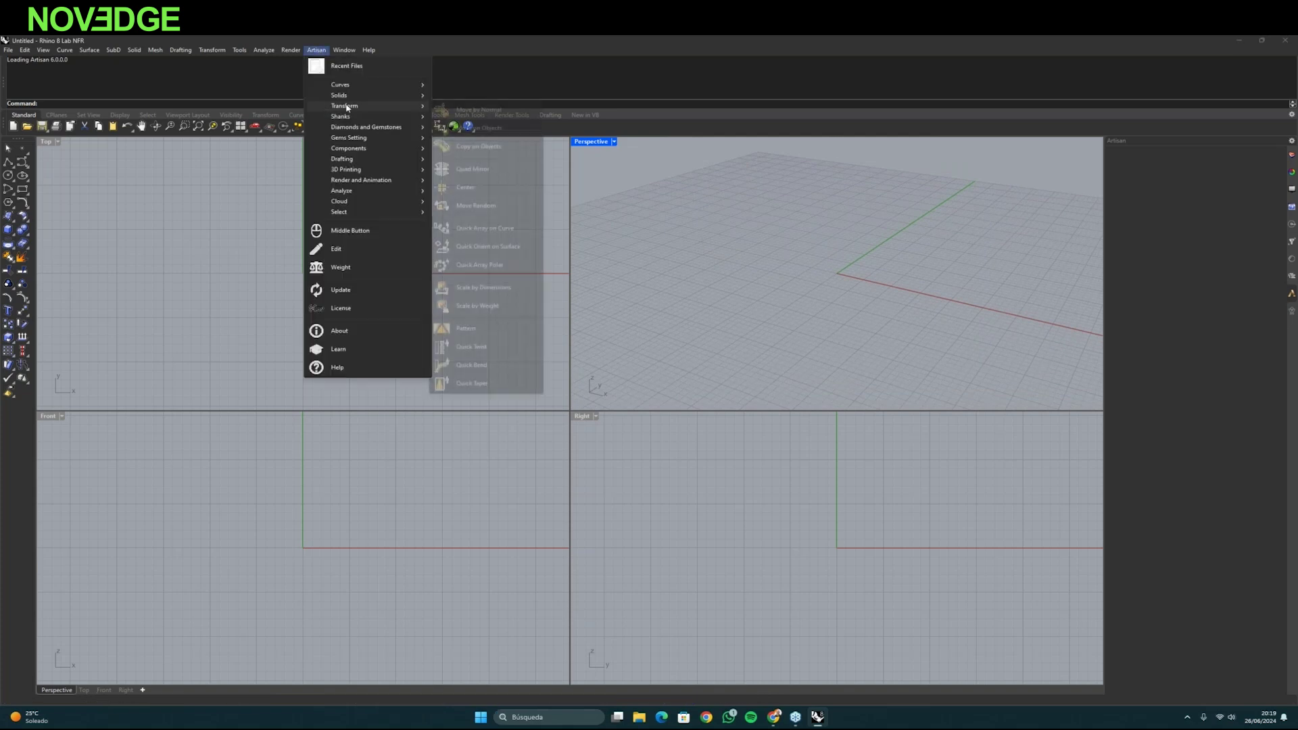
mouse_move(342, 117)
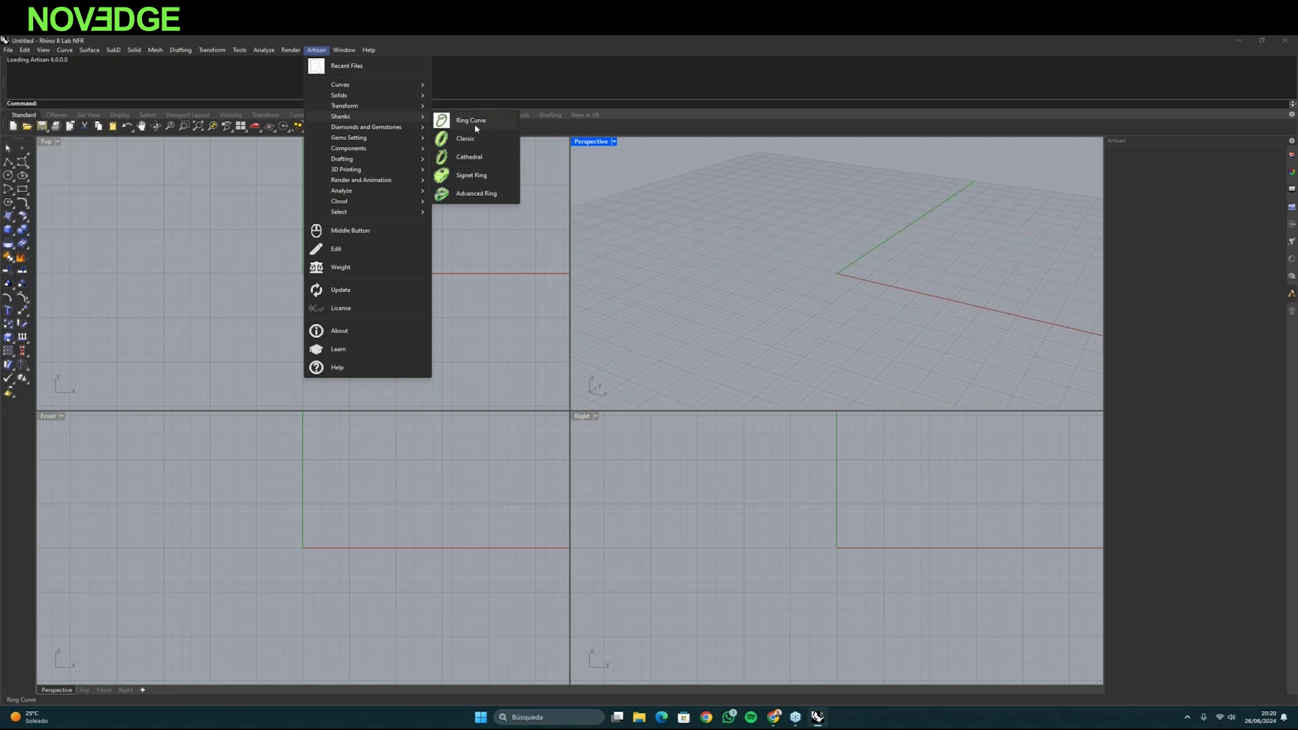
left_click(475, 121)
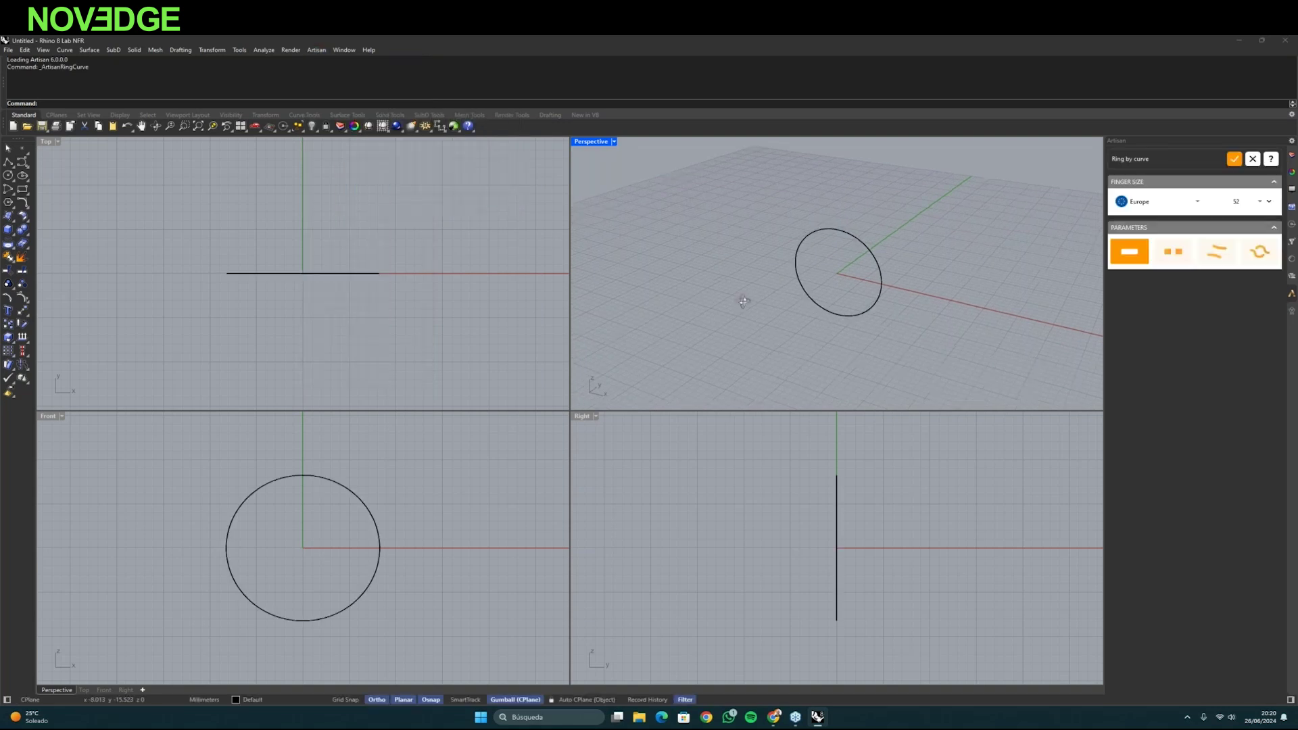
left_click(1173, 205)
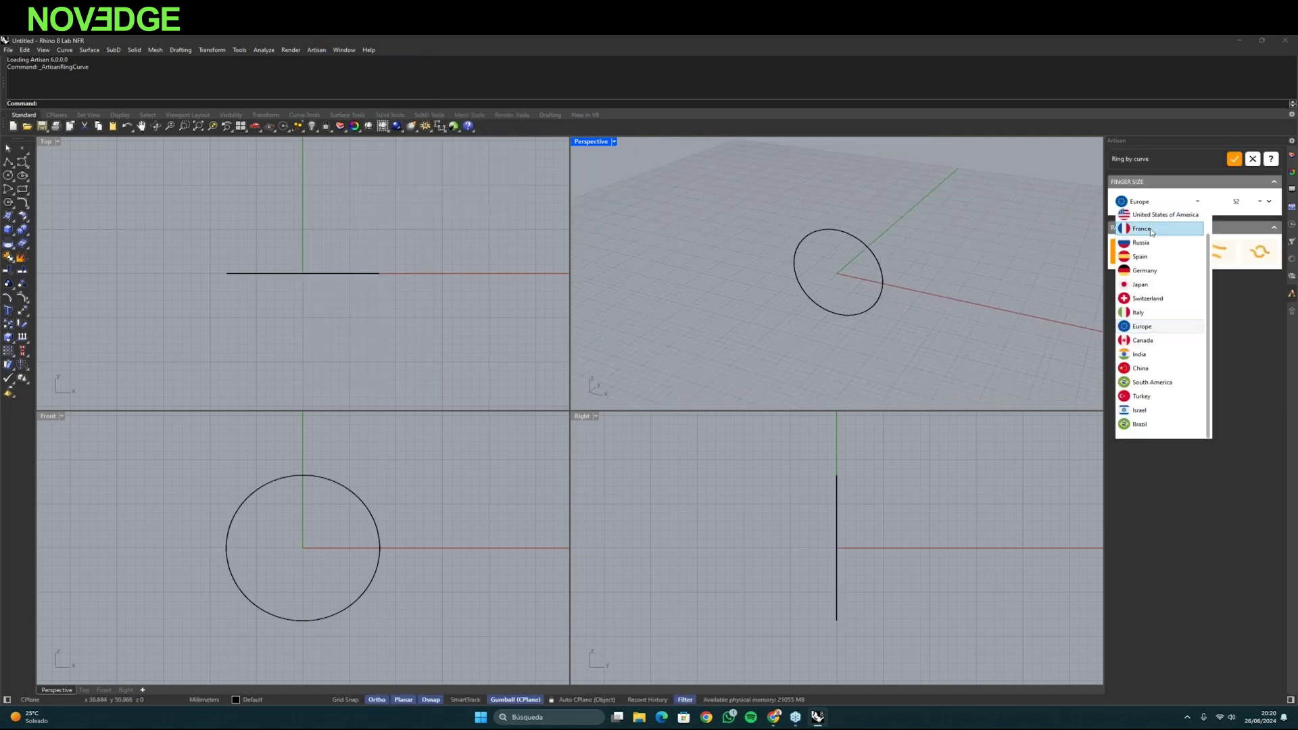
left_click(1123, 212)
left_click(1249, 202)
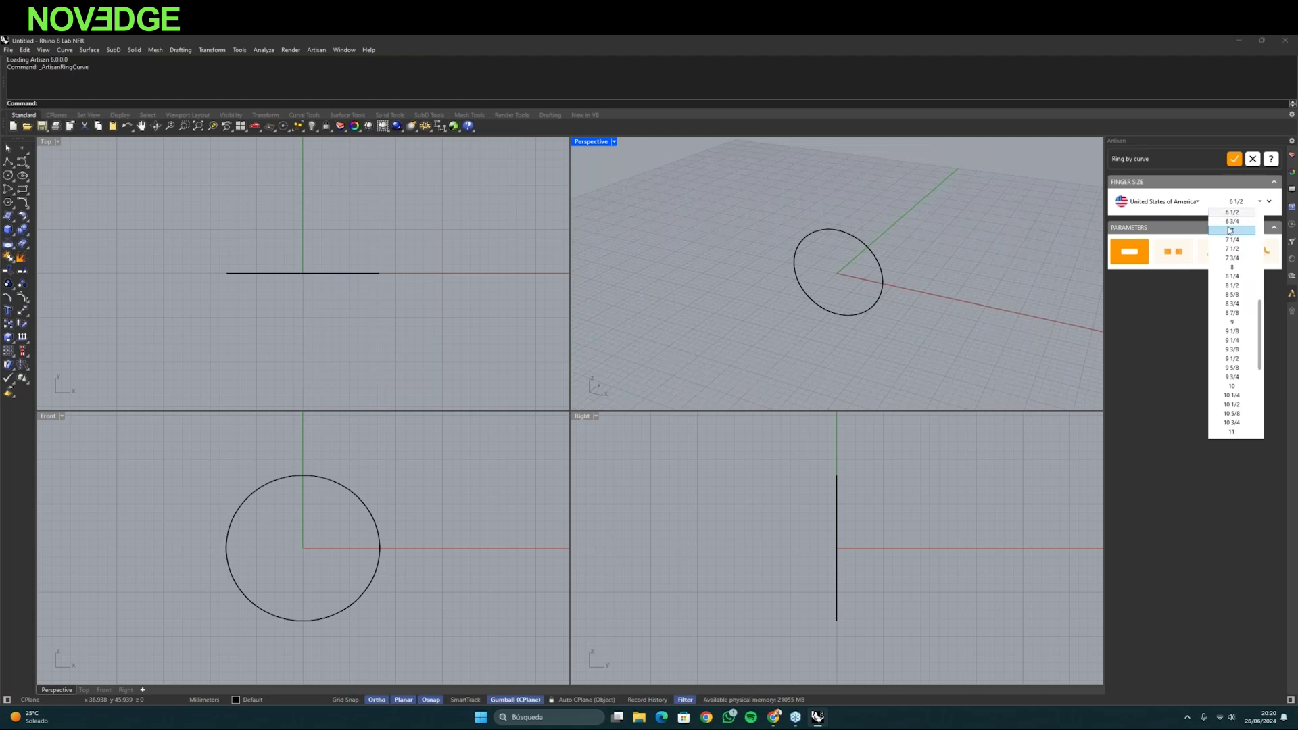
left_click(1232, 230)
right_click_drag(1007, 310, 936, 287)
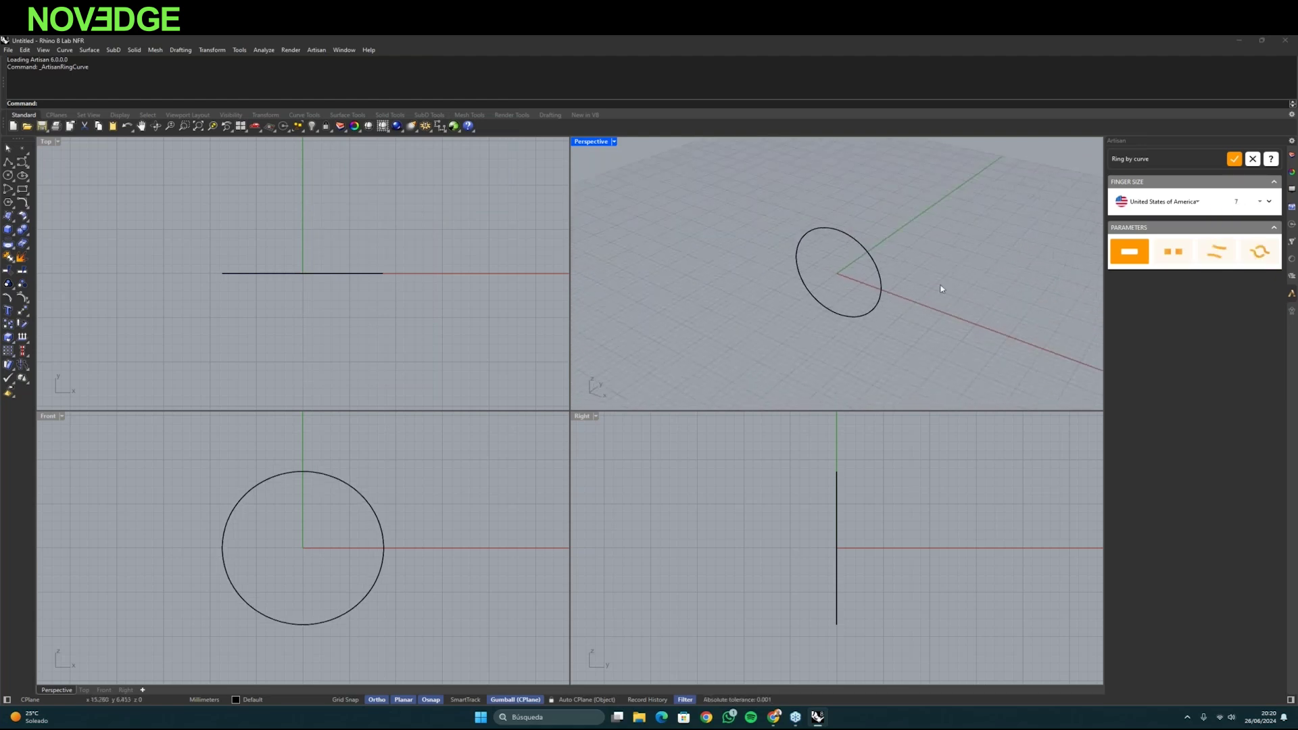
left_click(1235, 159)
- Select the ring curve and set up a round diamond in Gem Studio with Culet vertical alignment and a 3.50 Z offset
right_click_drag(836, 344, 858, 314)
left_click(858, 314)
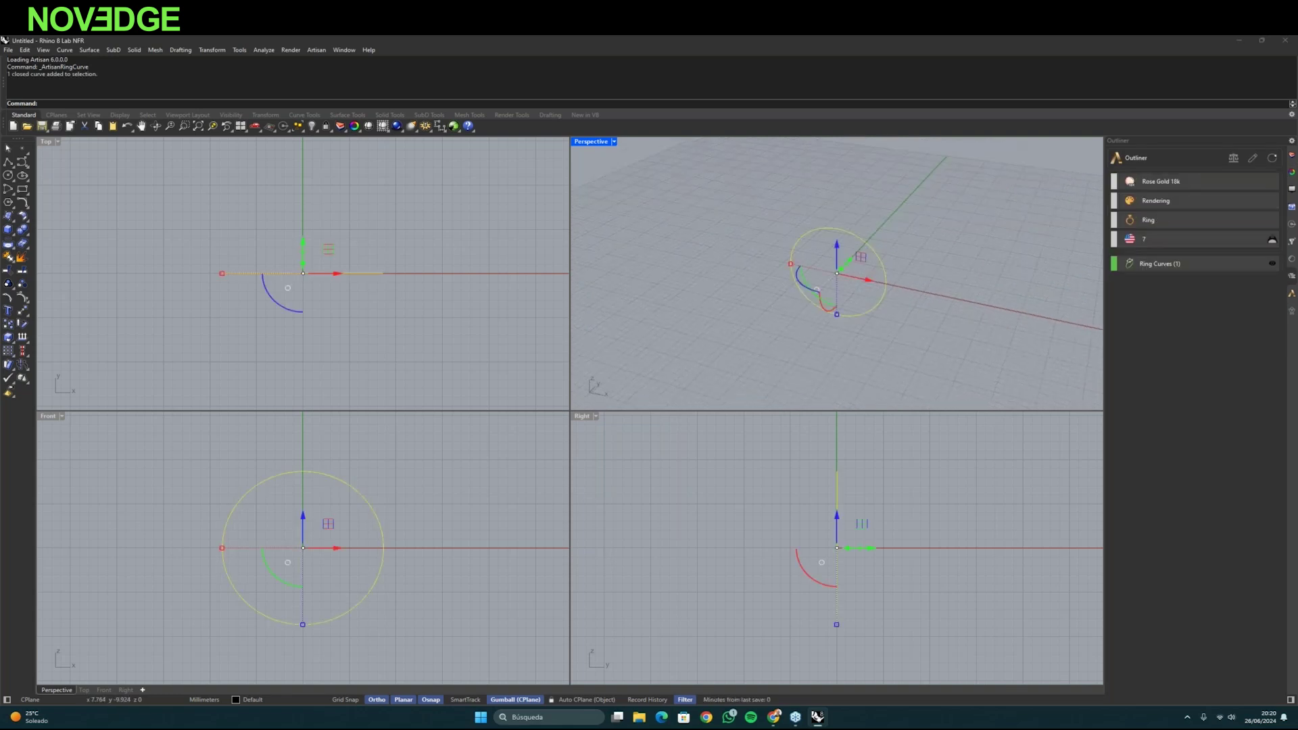
left_click(327, 49)
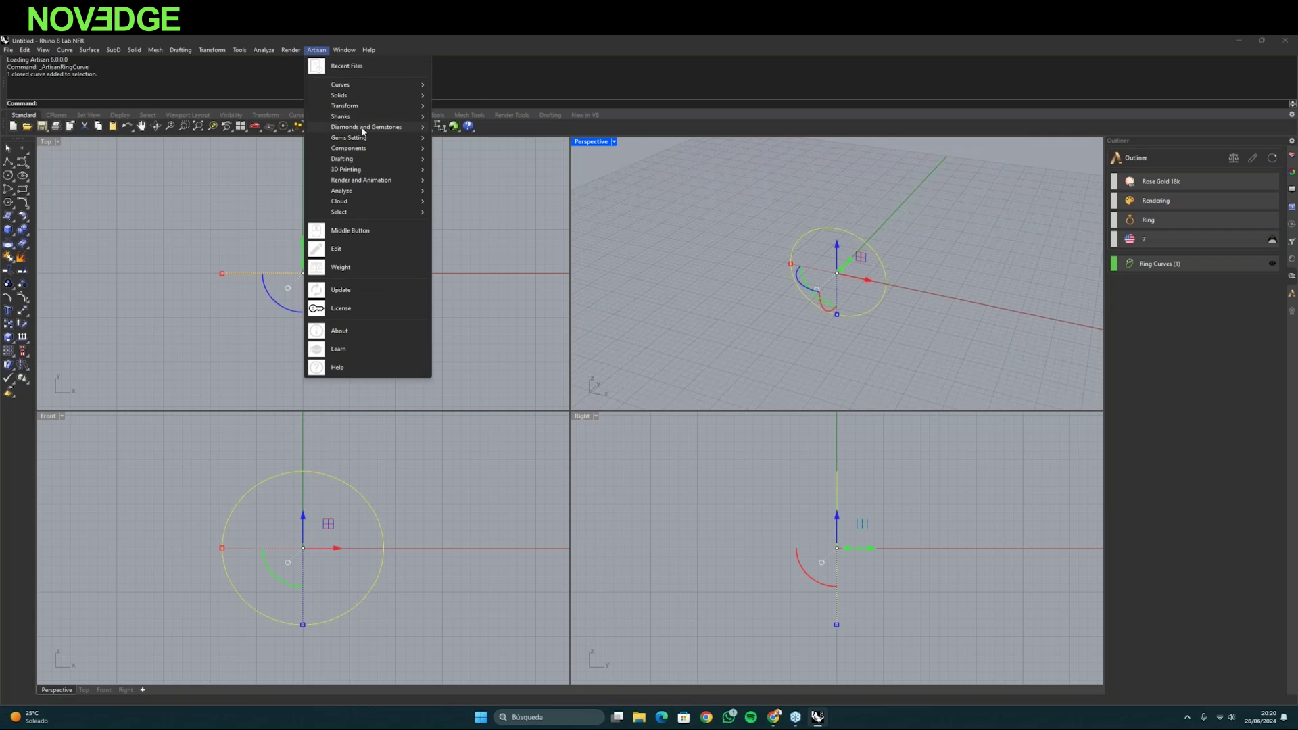
mouse_move(365, 127)
left_click(481, 131)
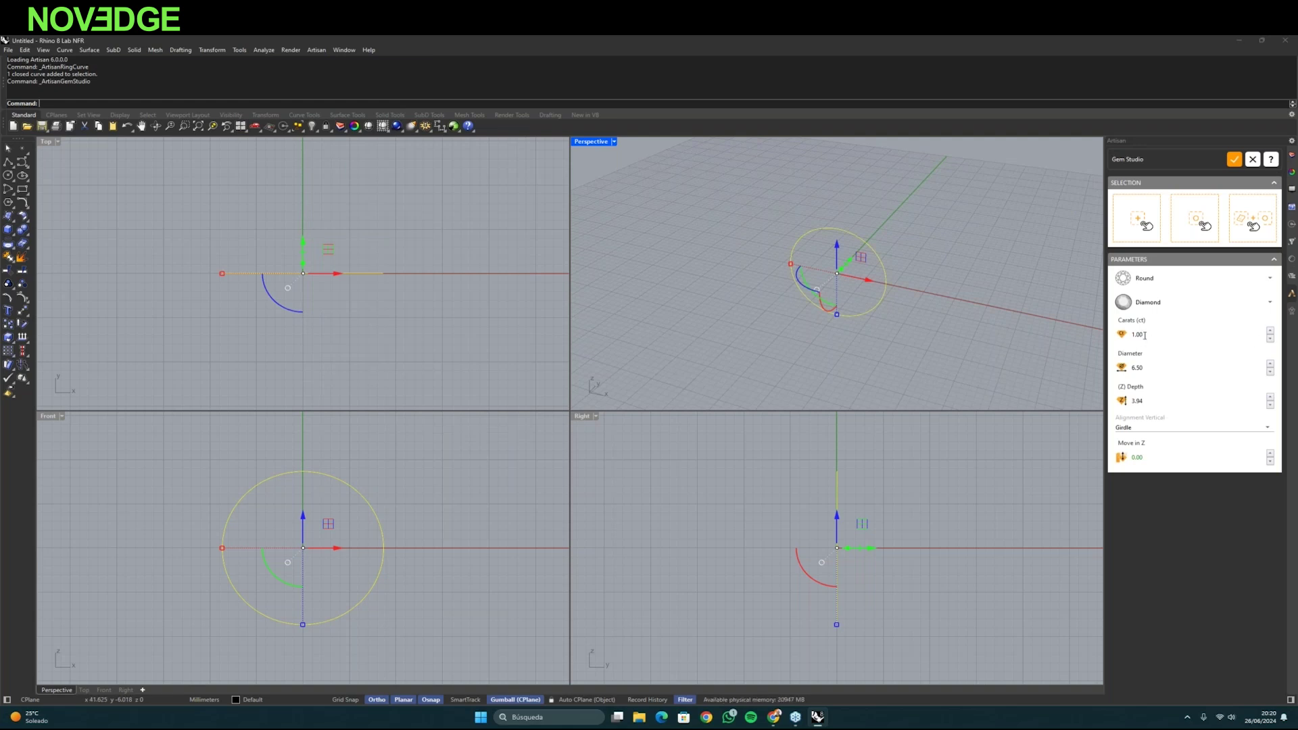
left_click(1158, 432)
left_click(1148, 458)
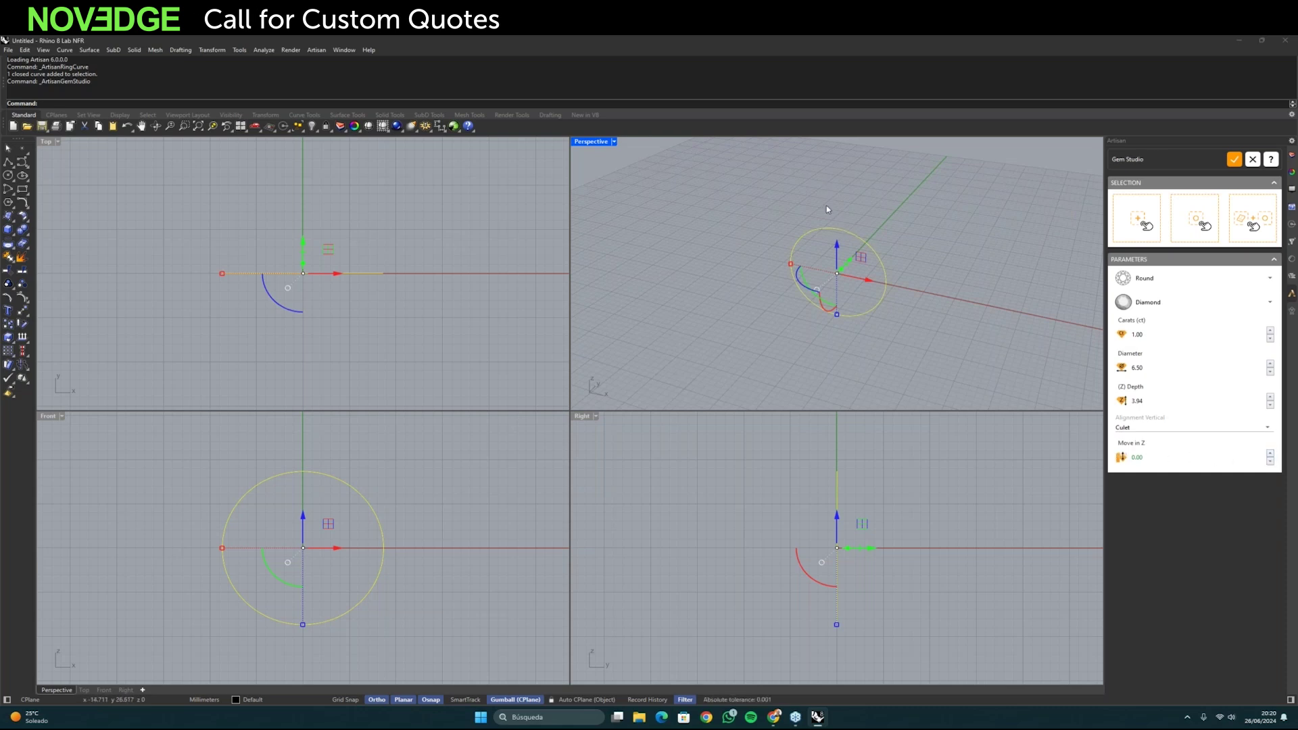
double_click(1138, 457)
type("3.50")
- Place the diamond using the top quadrant point of the ring curve as its base
left_click(1191, 232)
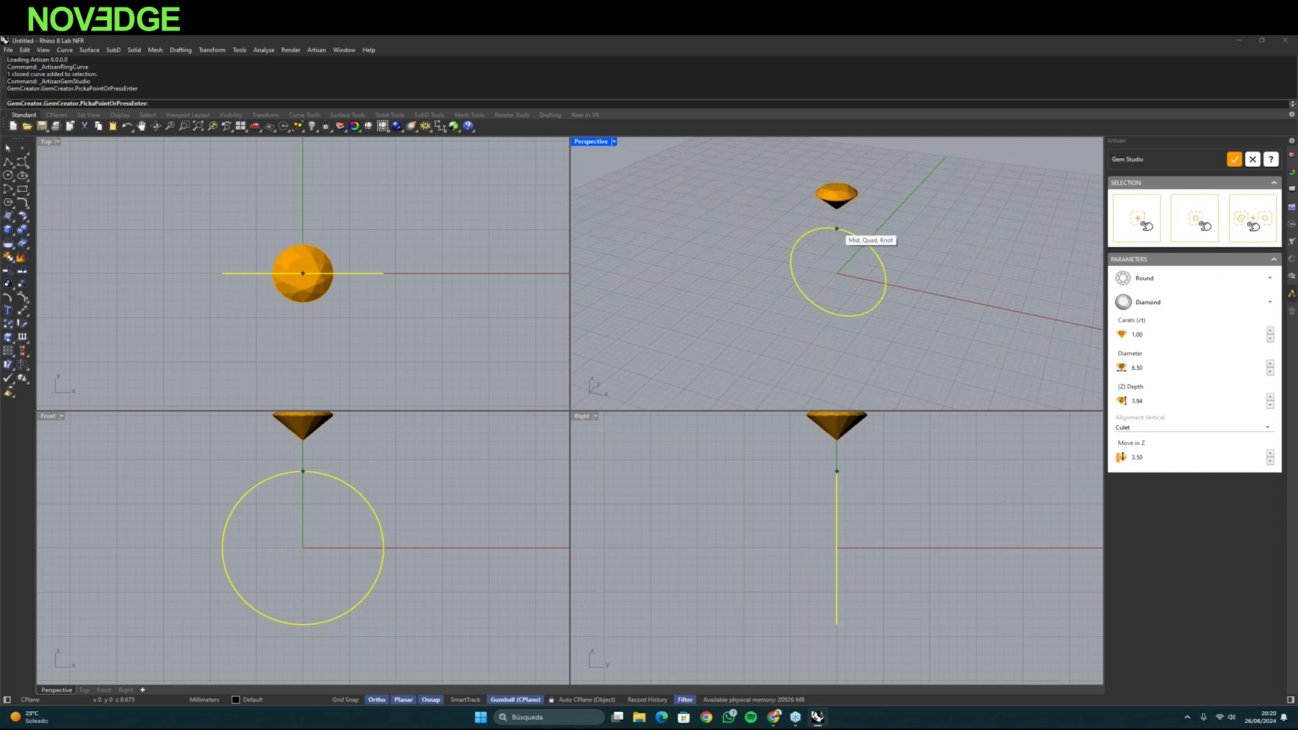
left_click(804, 266)
right_click(805, 265)
right_click_drag(804, 265, 864, 217)
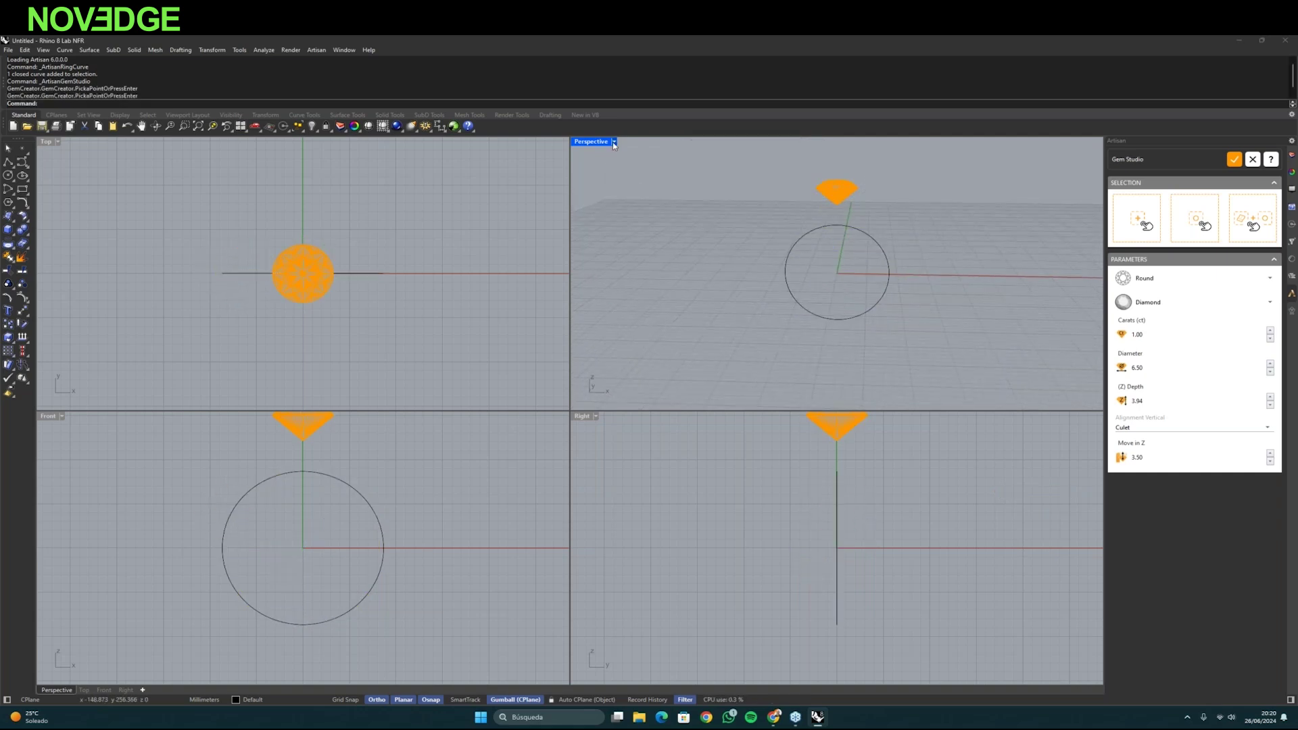
- Set the Perspective viewport to Shaded, maximize it, and accept the diamond
left_click(613, 143)
left_click(602, 190)
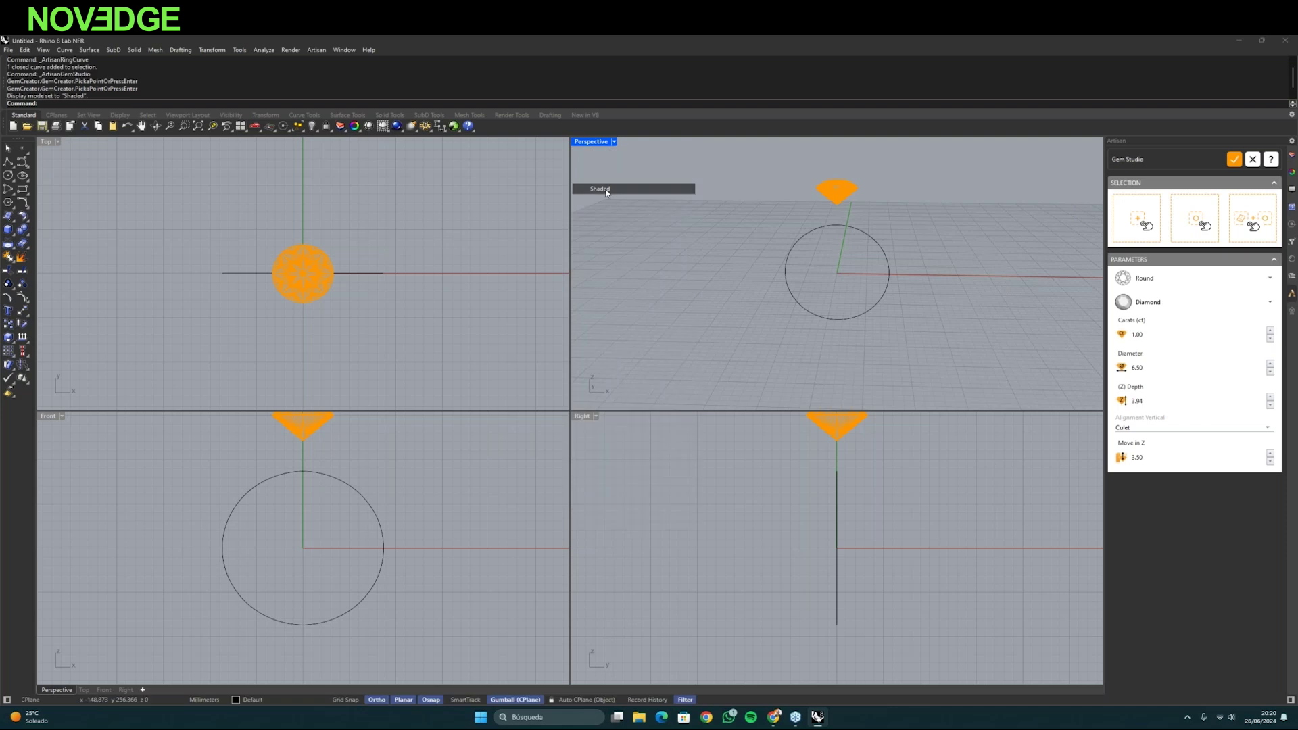
double_click(588, 144)
left_click(1233, 159)
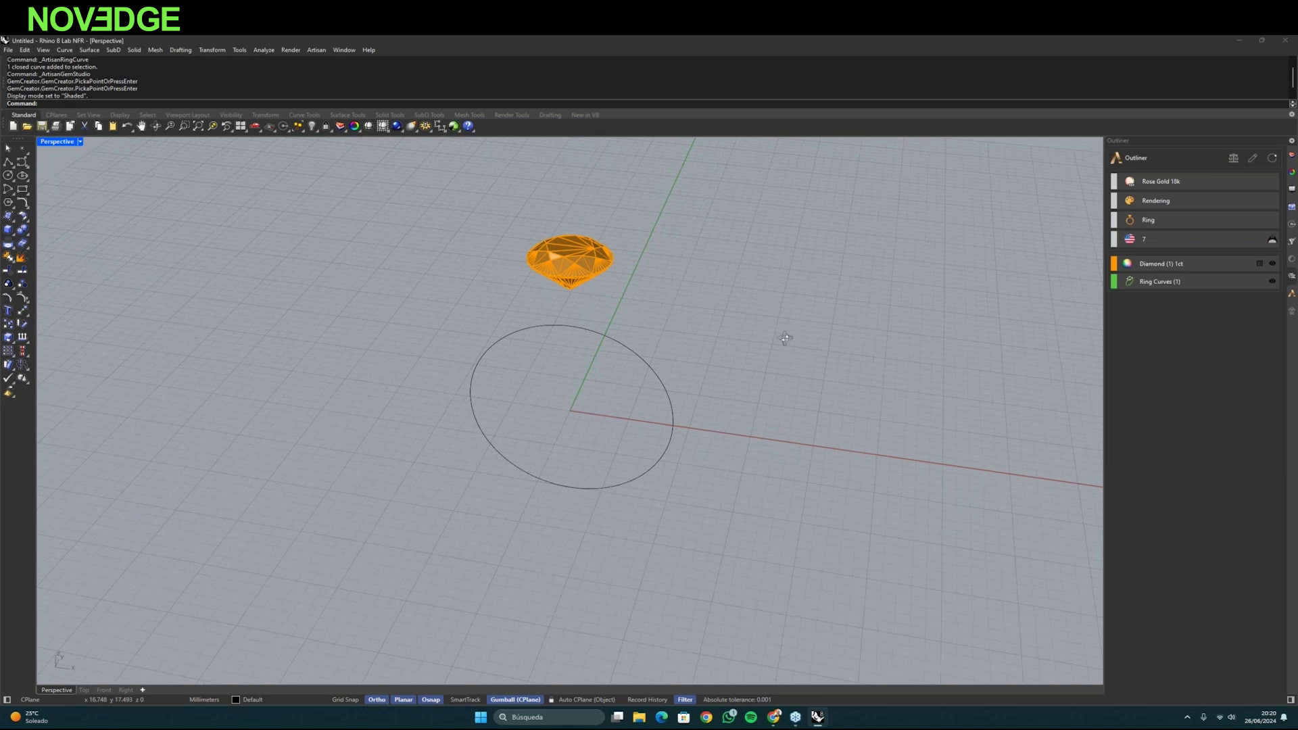
scroll(785, 338, "down", 3)
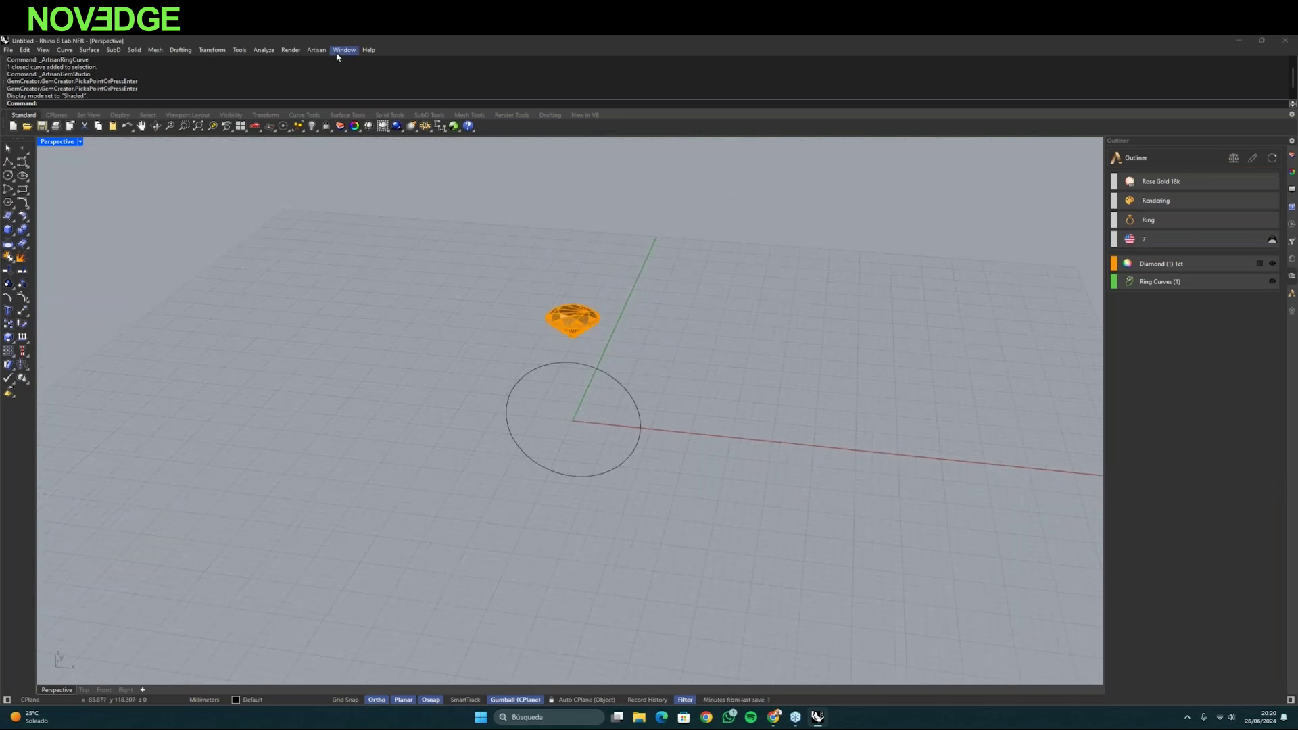
- Create an Artisan halo setting around the round diamond using the HA012 style
left_click(316, 50)
mouse_move(334, 127)
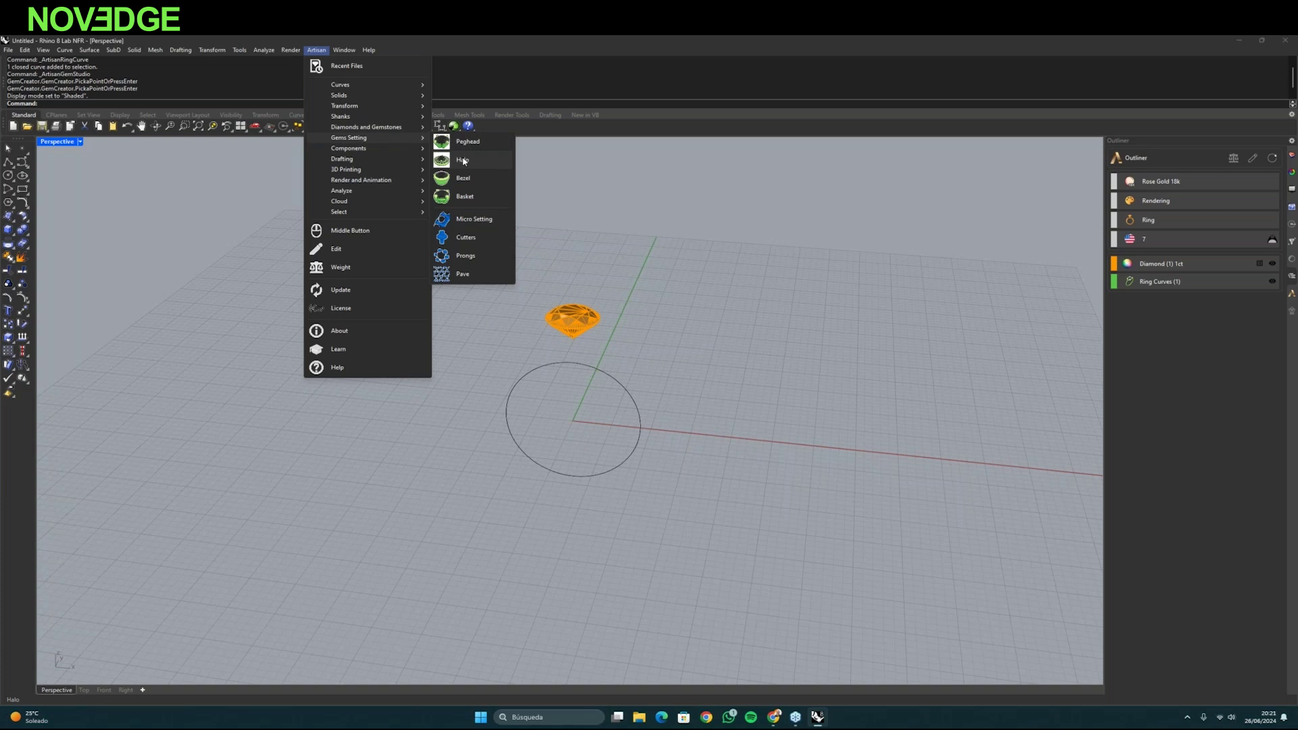
left_click(464, 161)
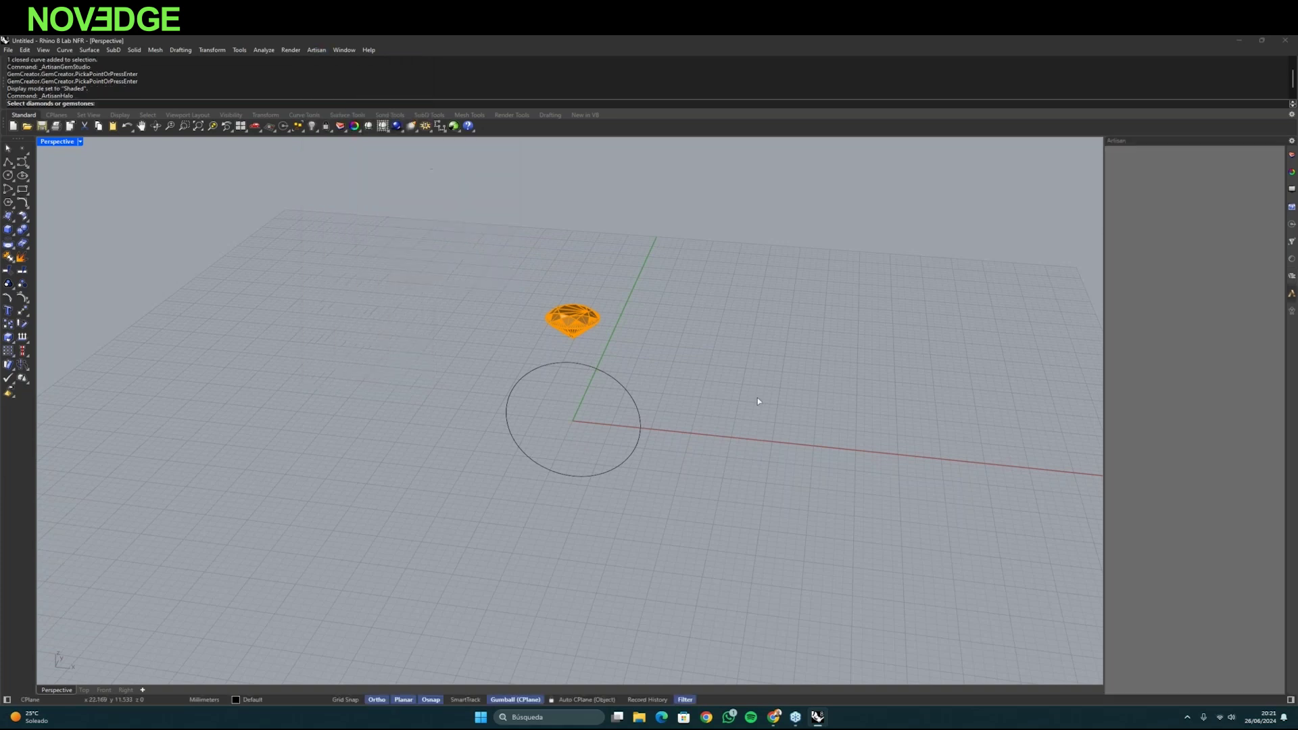
left_click(572, 325)
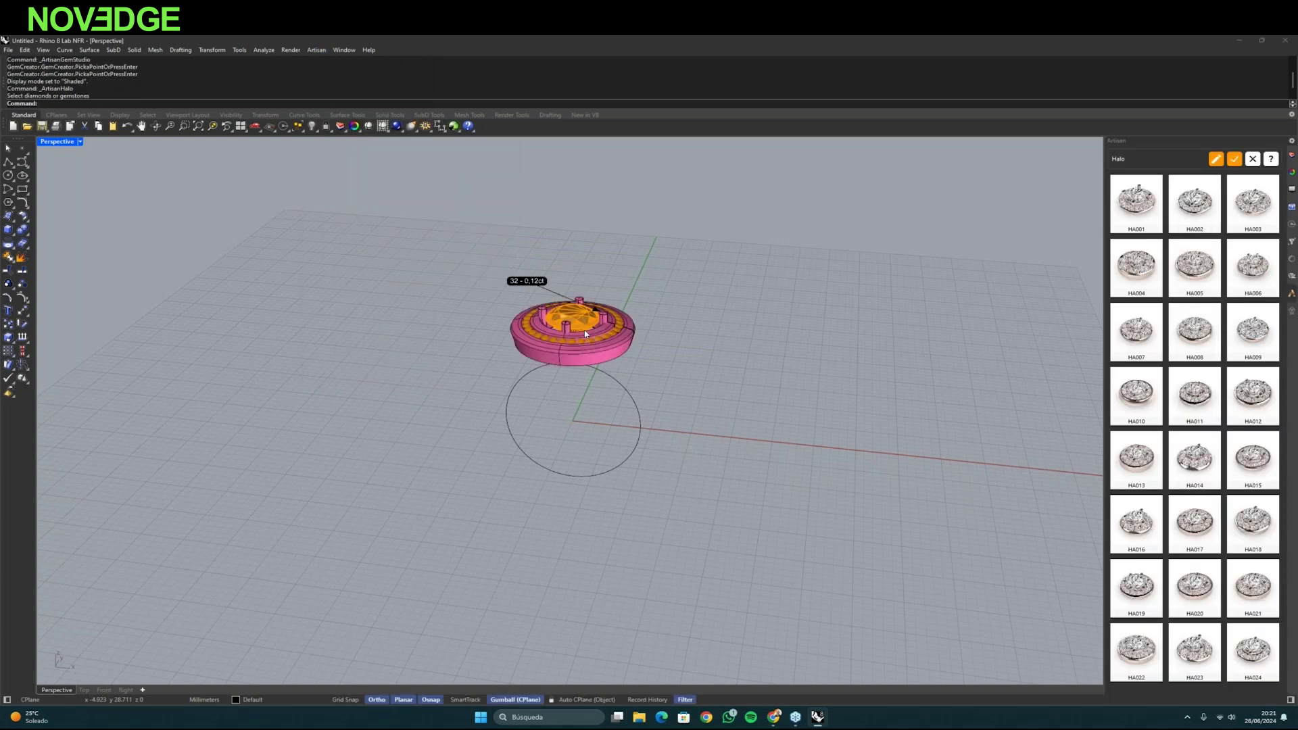
scroll(577, 338, "up", 2)
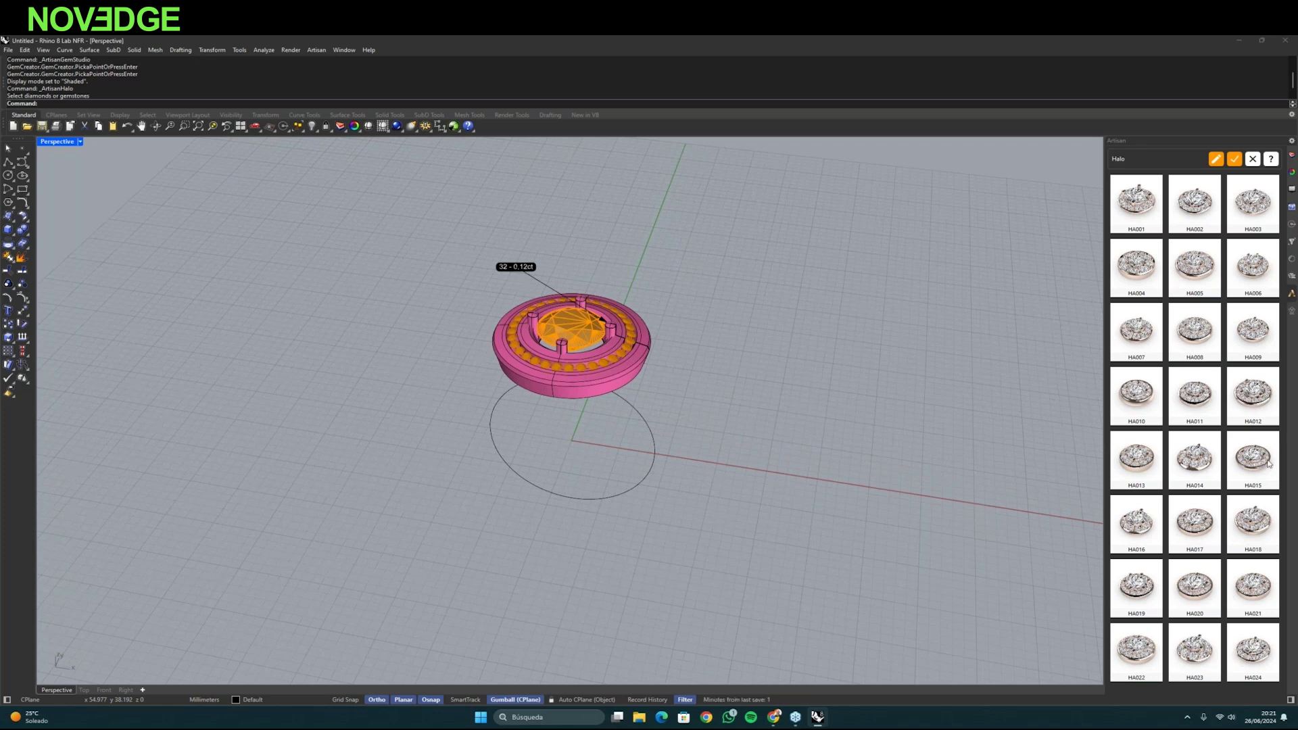
left_click(1254, 397)
right_click_drag(698, 430, 500, 283)
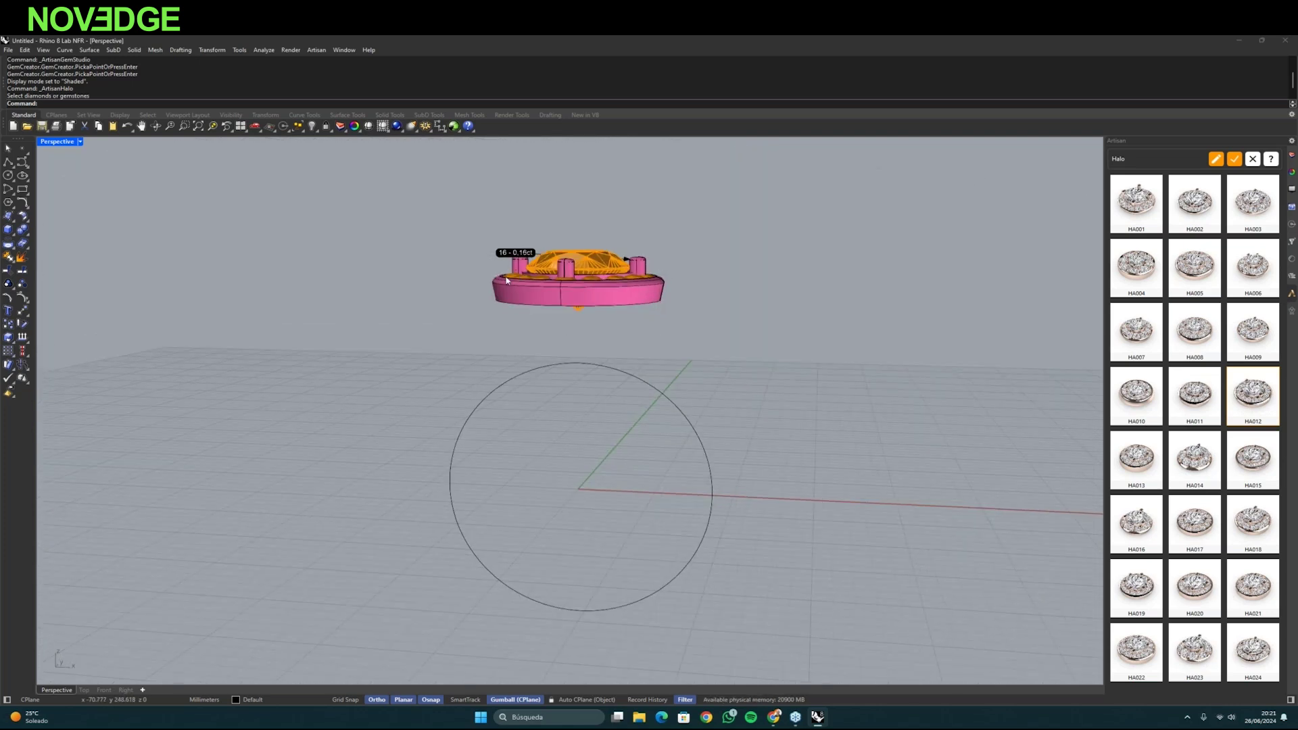
right_click_drag(548, 361, 565, 470)
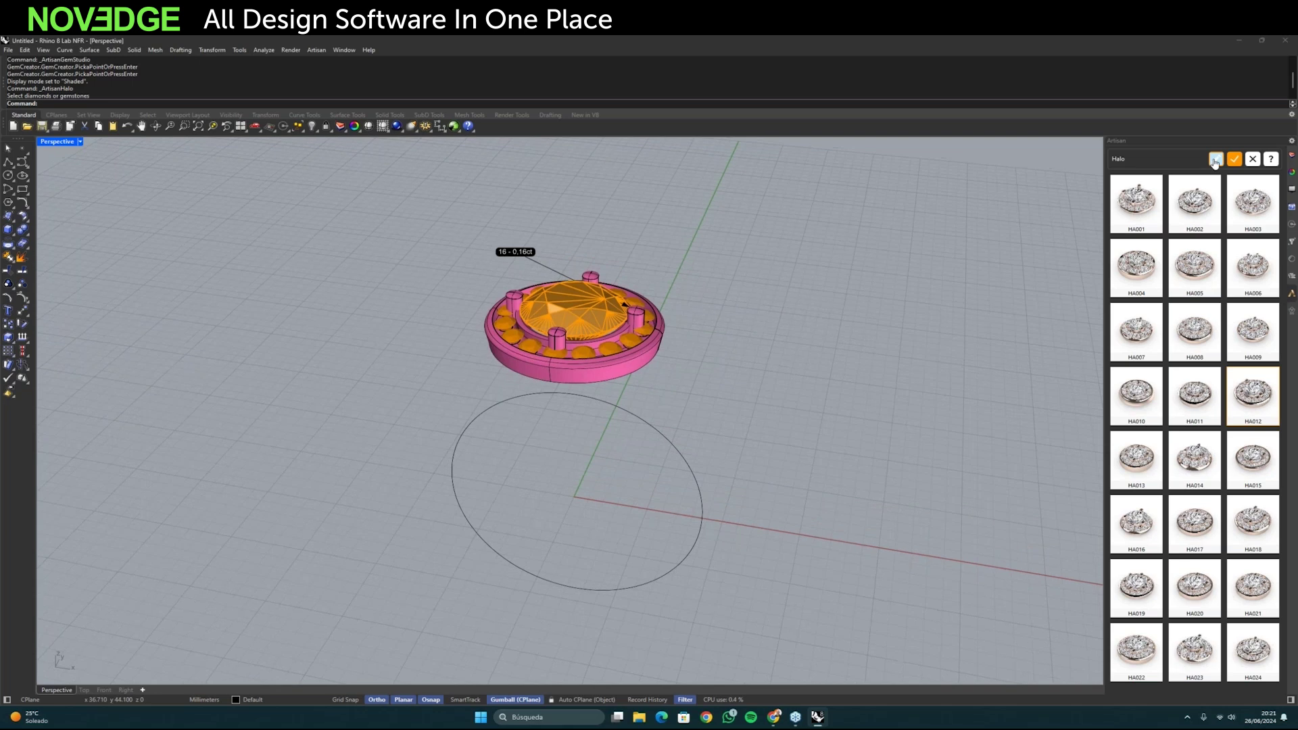
- Open the halo's parameters for editing and set the metal profile width to 2.10
left_click(1215, 160)
right_click_drag(788, 382, 830, 376)
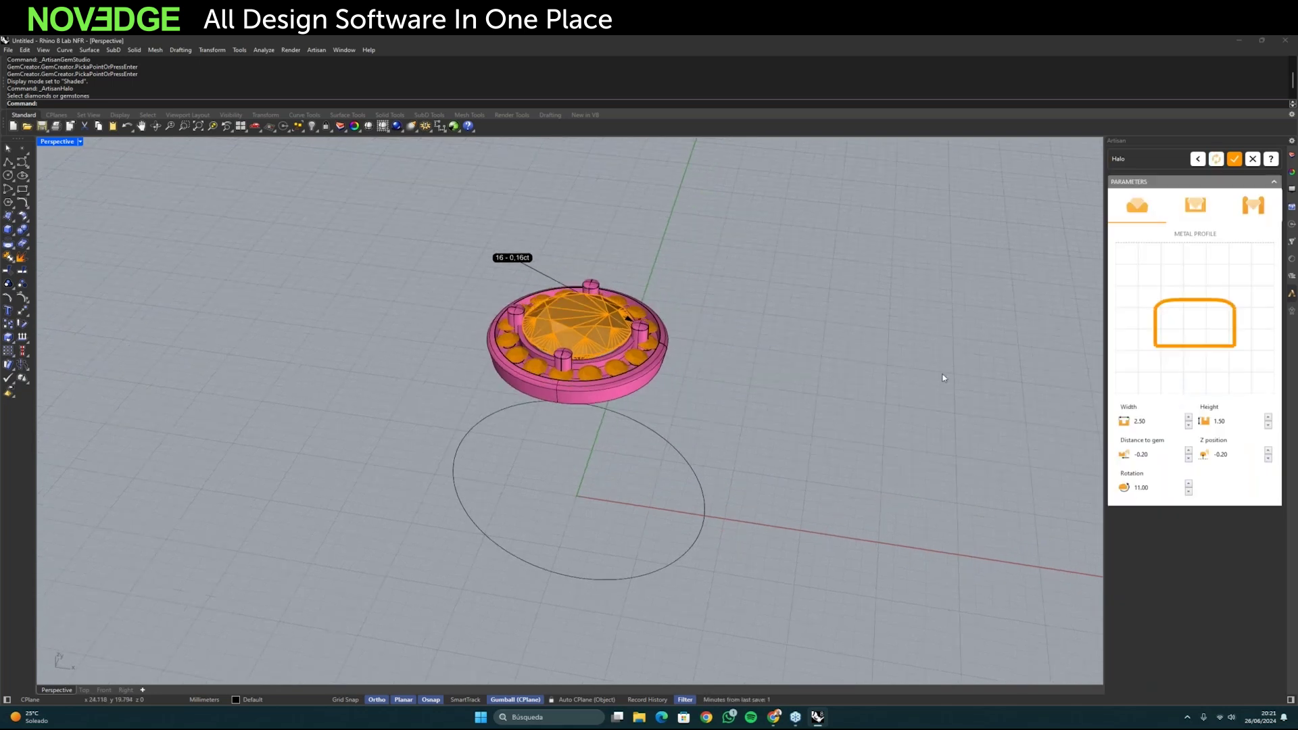
right_click_drag(686, 402, 686, 399)
left_click(1188, 425)
left_click(1188, 424)
left_click(1189, 424)
left_click(1188, 425)
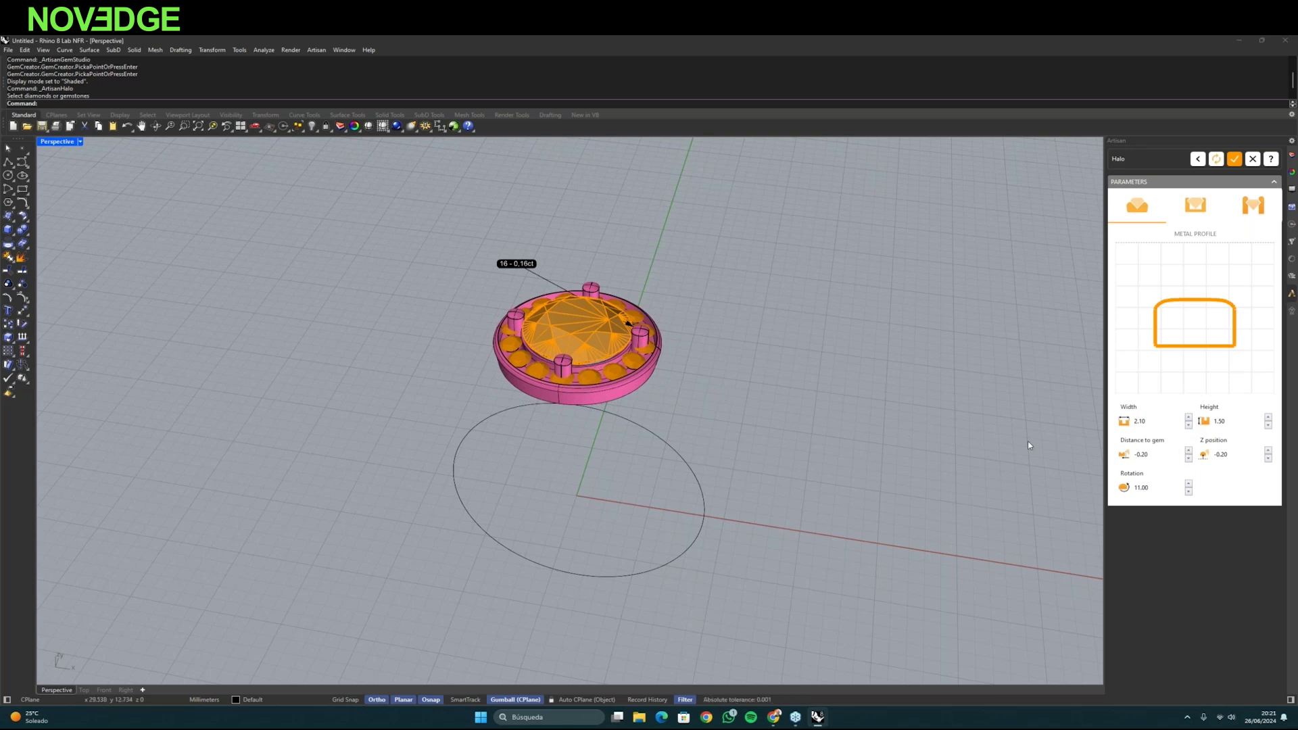
- Set the halo metal profile's distance to the gem to 0.20
left_click(1189, 451)
left_click(1189, 451)
left_click(1189, 451)
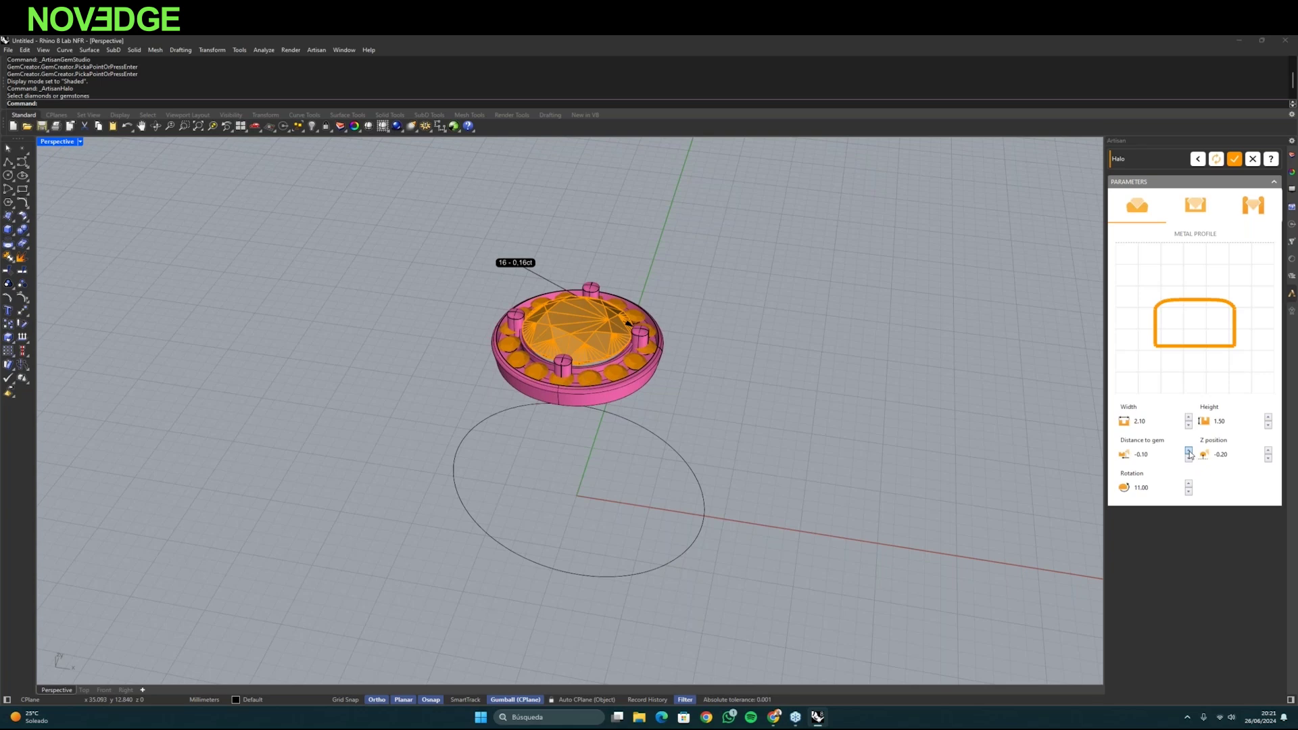
left_click(1189, 451)
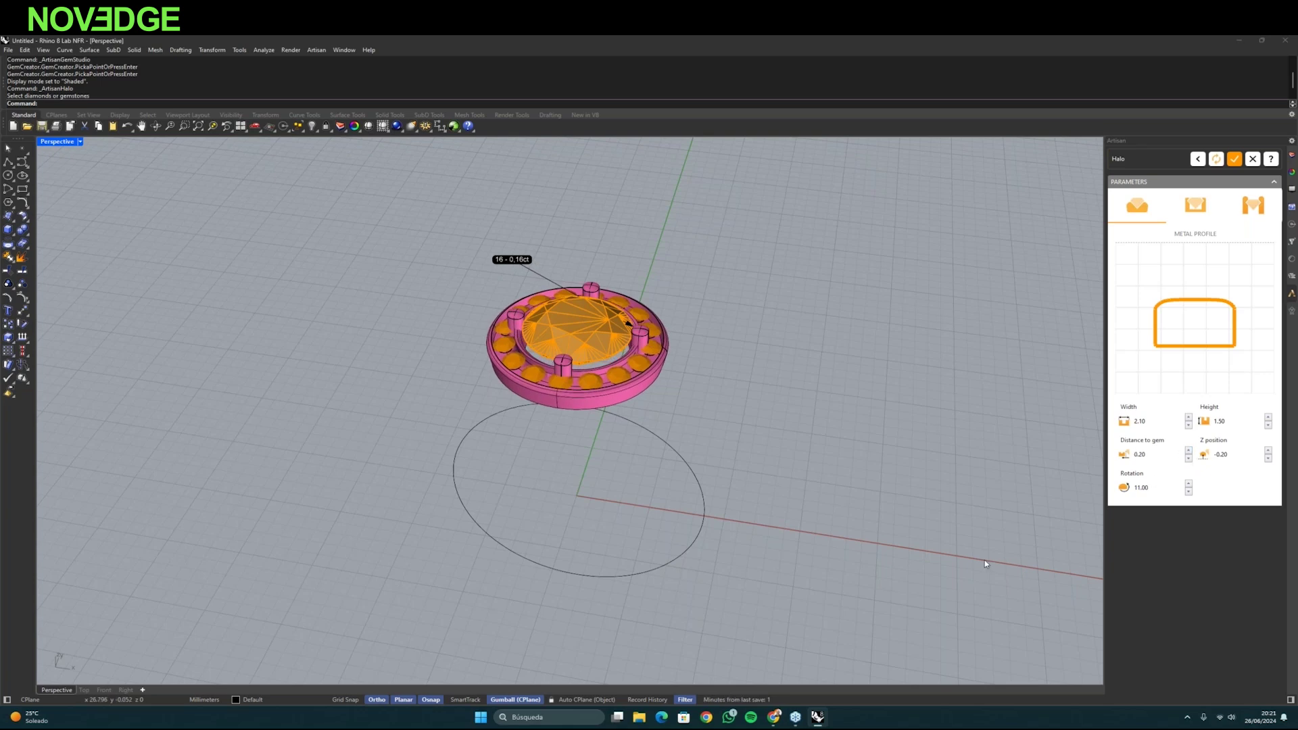
- Set the halo metal profile's Z position to -0.30 and its rotation to 10.10
right_click_drag(618, 430, 599, 412)
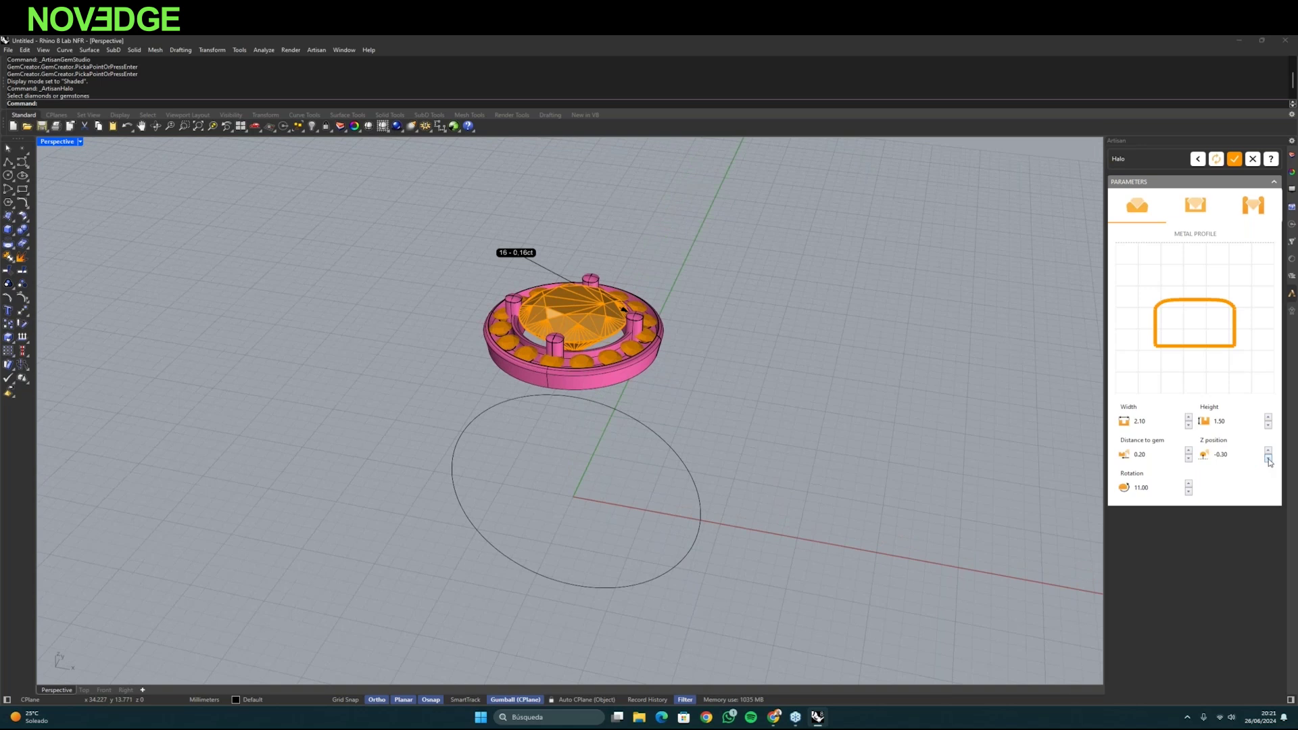
double_click(1157, 491)
type("10")
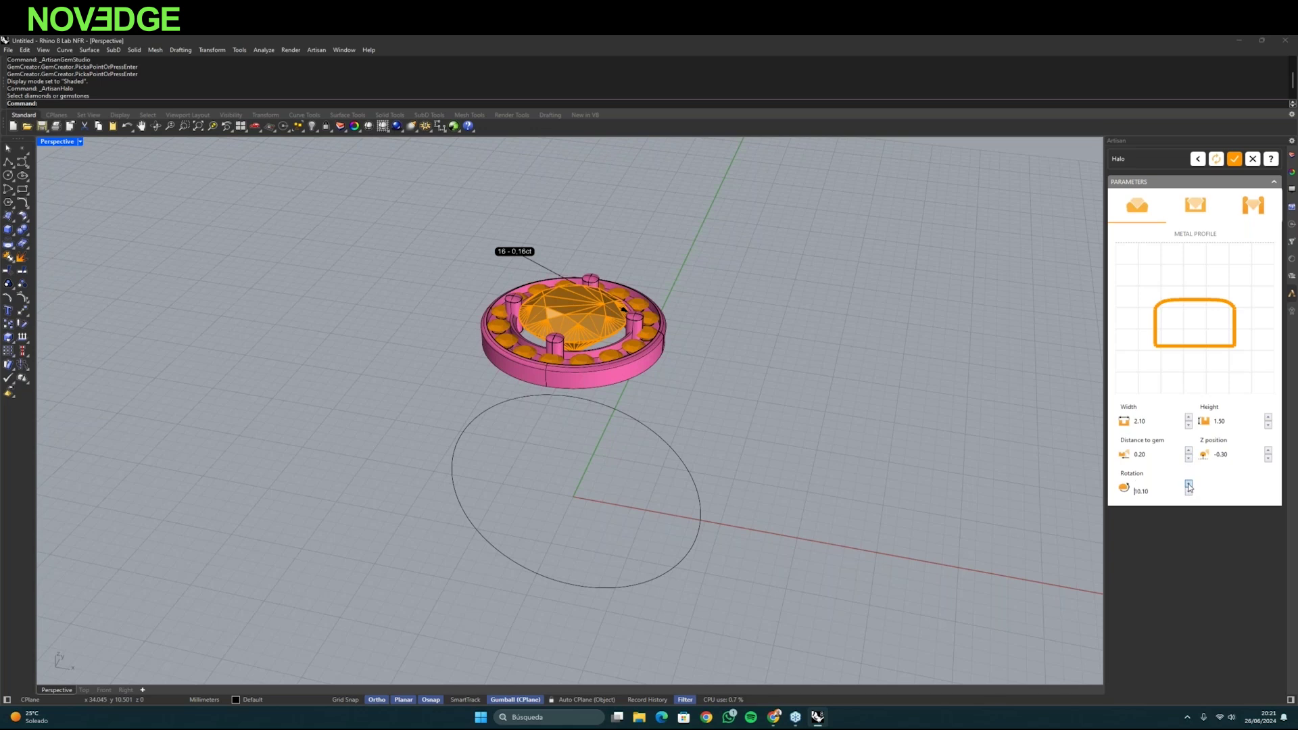
- In the halo's gem parameters, set the gem size to 1.80 and the minimum distance to 0.20
right_click_drag(669, 475, 567, 419)
scroll(559, 353, "up", 3)
left_click(1190, 217)
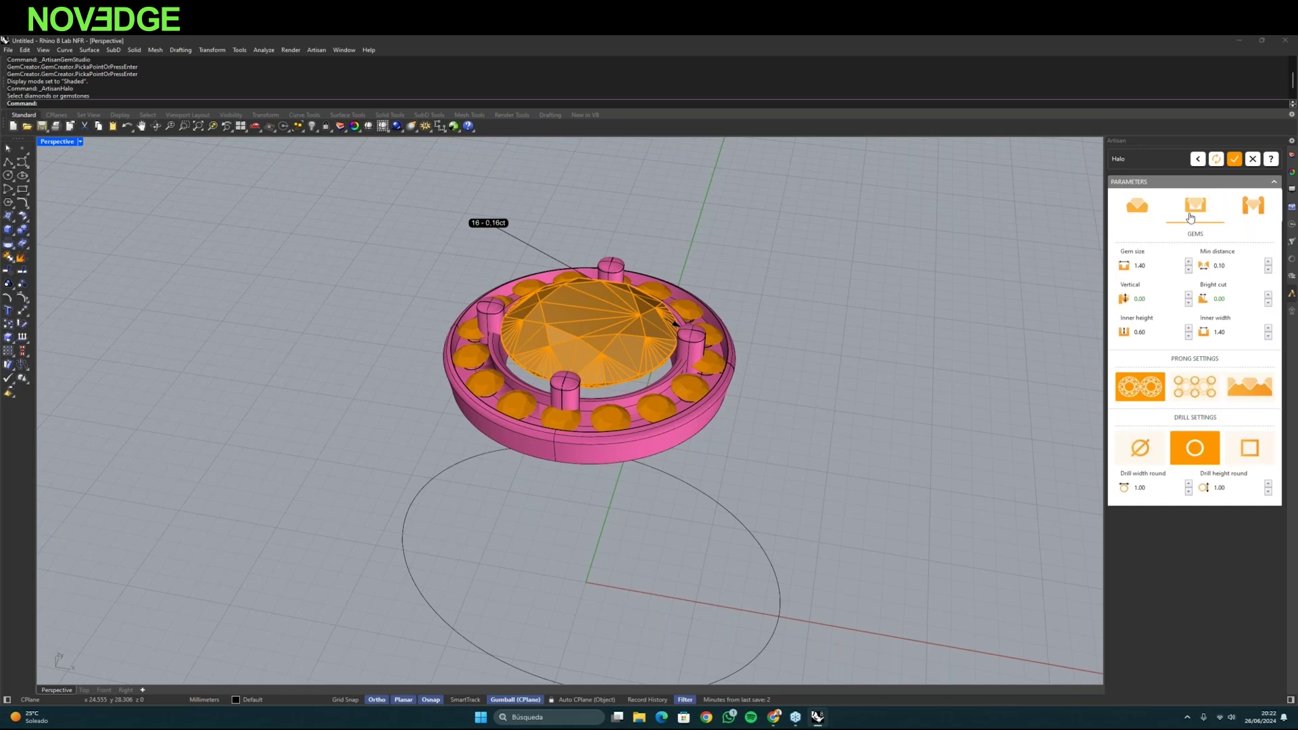
right_click_drag(951, 371, 813, 404)
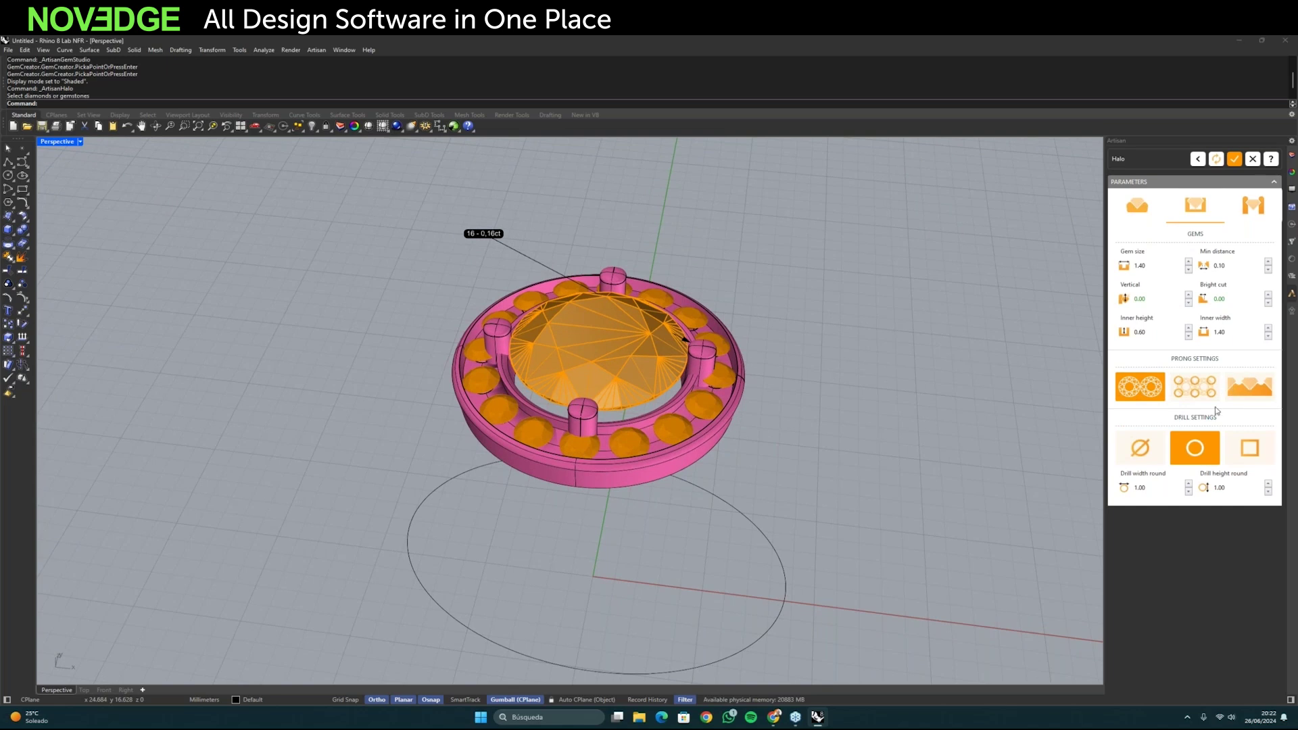
right_click_drag(988, 433, 981, 405)
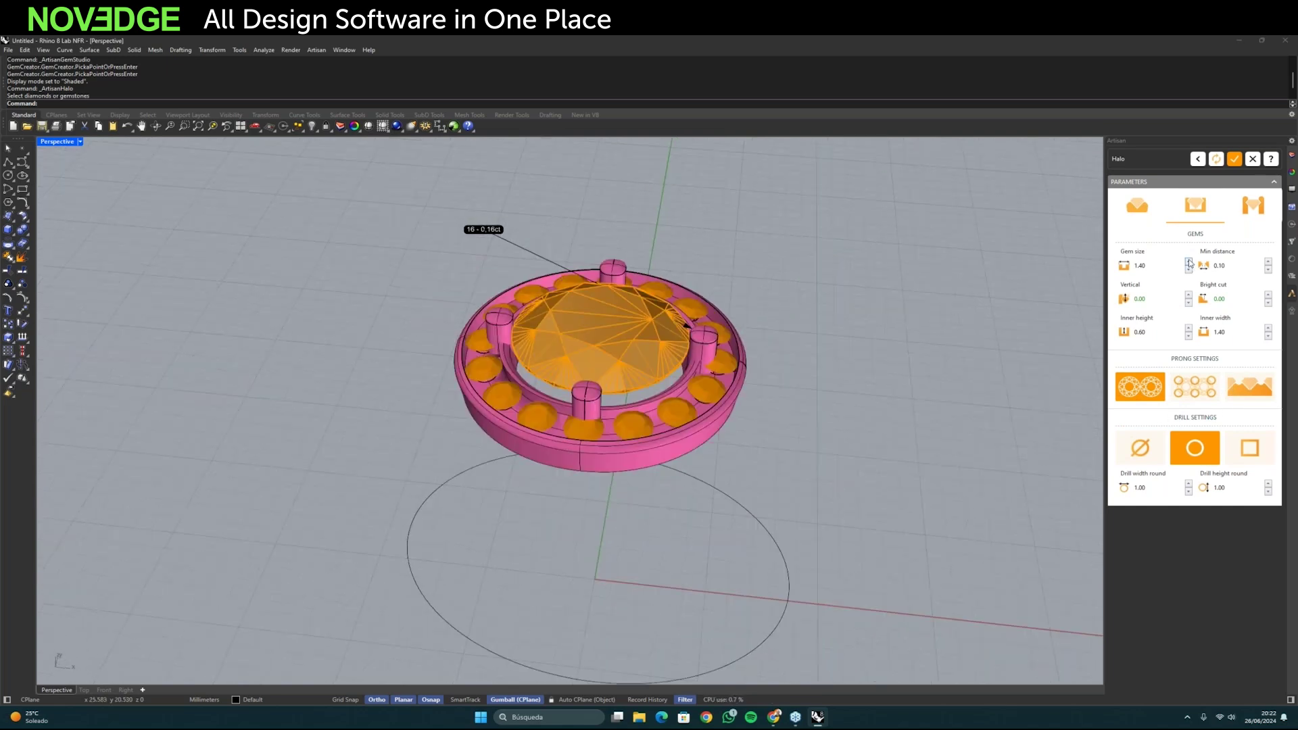
left_click(1188, 263)
left_click(1189, 262)
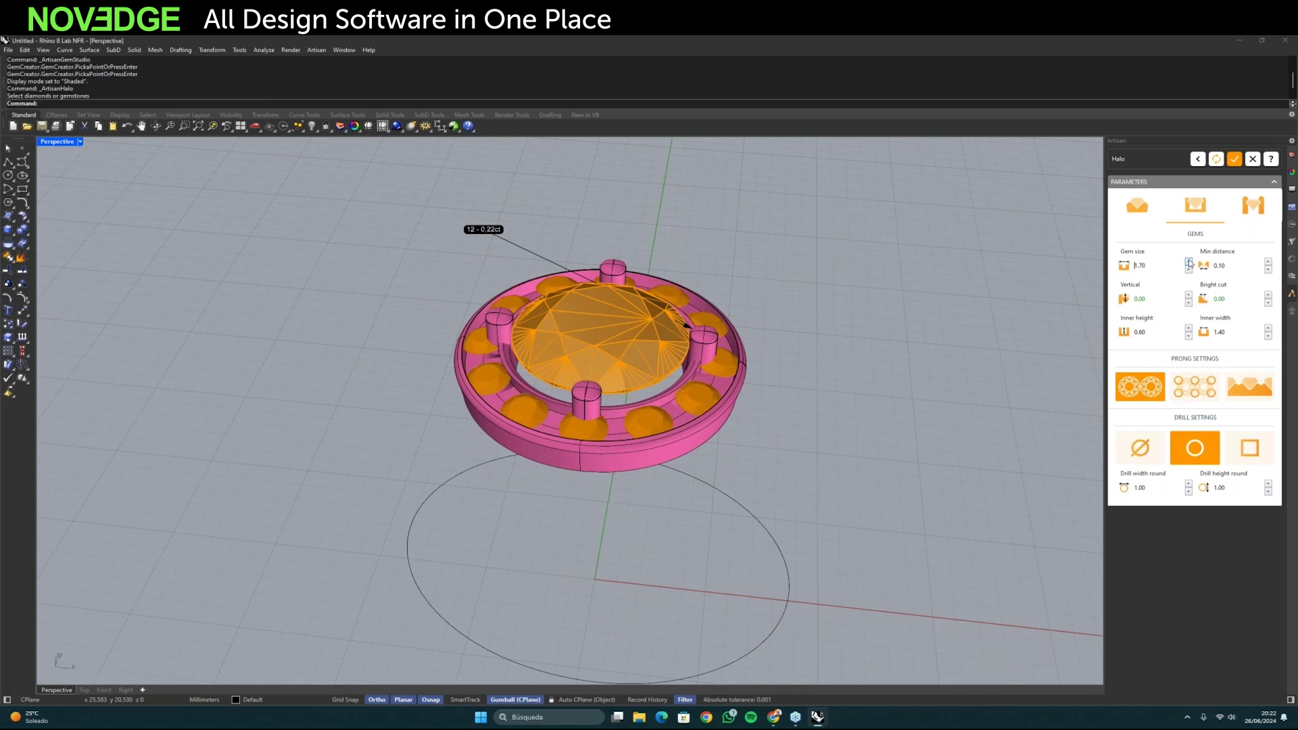
left_click(1188, 263)
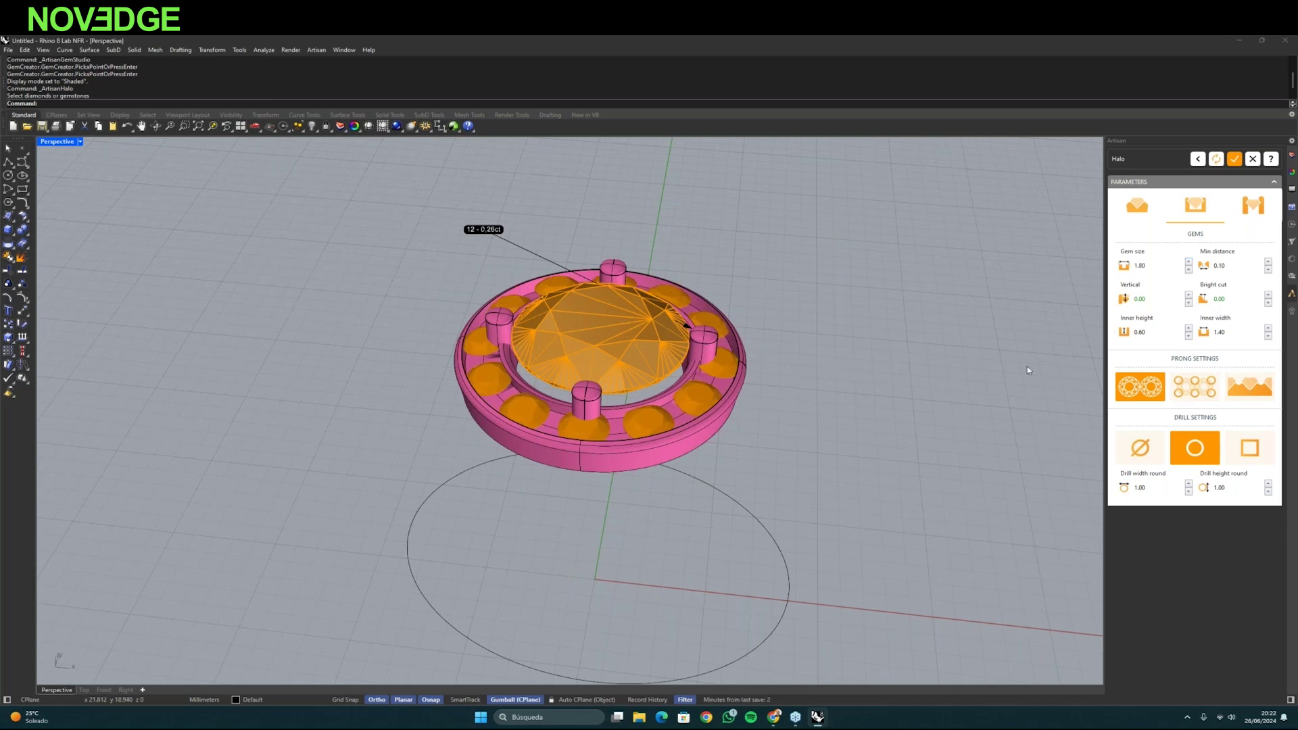
right_click_drag(1027, 366, 1041, 372)
left_click(1269, 262)
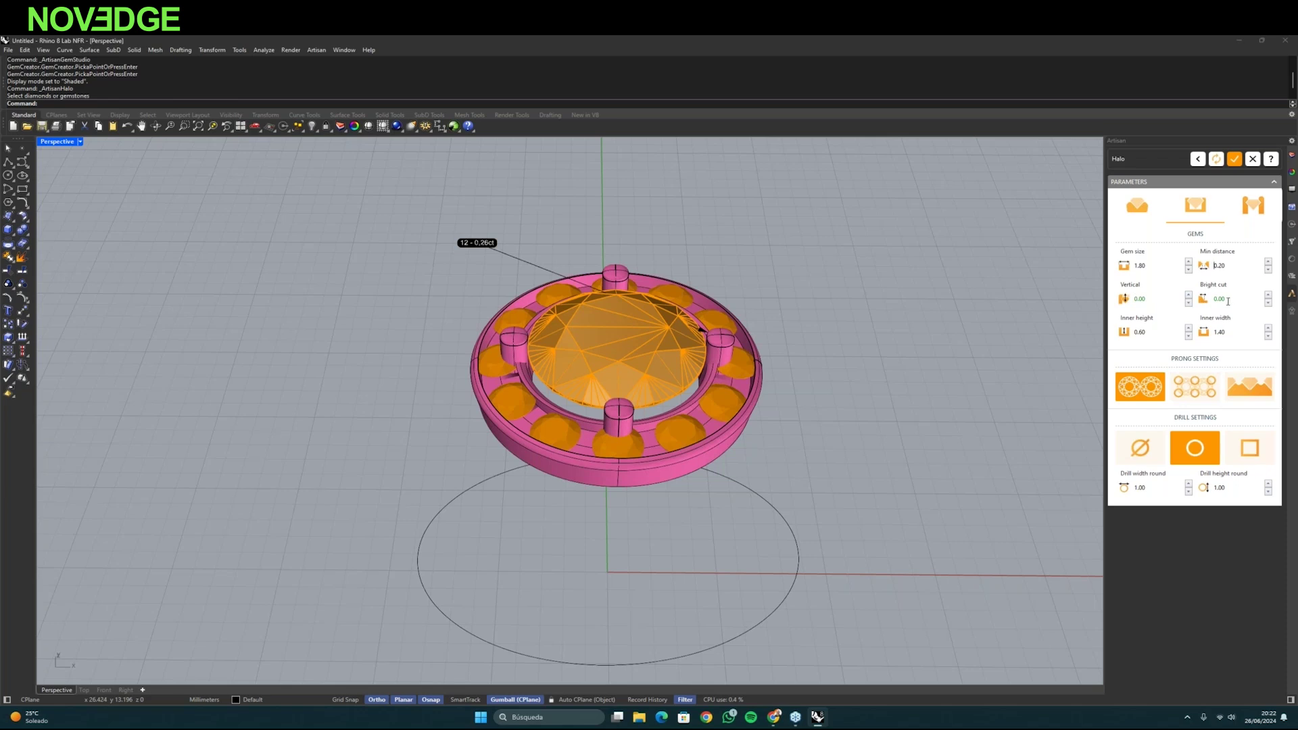
- Set the inner width of the halo's gem channel to 0.70
right_click_drag(782, 384, 757, 375)
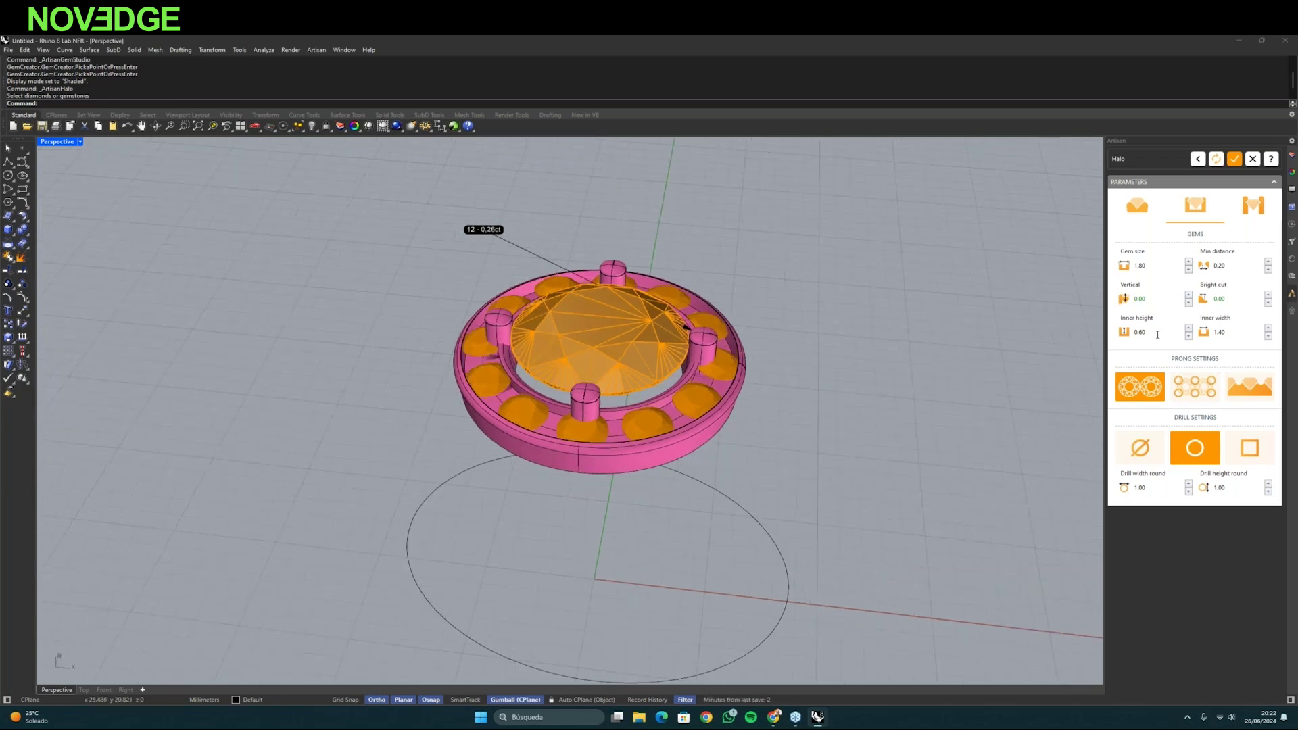
left_click(1268, 336)
left_click(1269, 337)
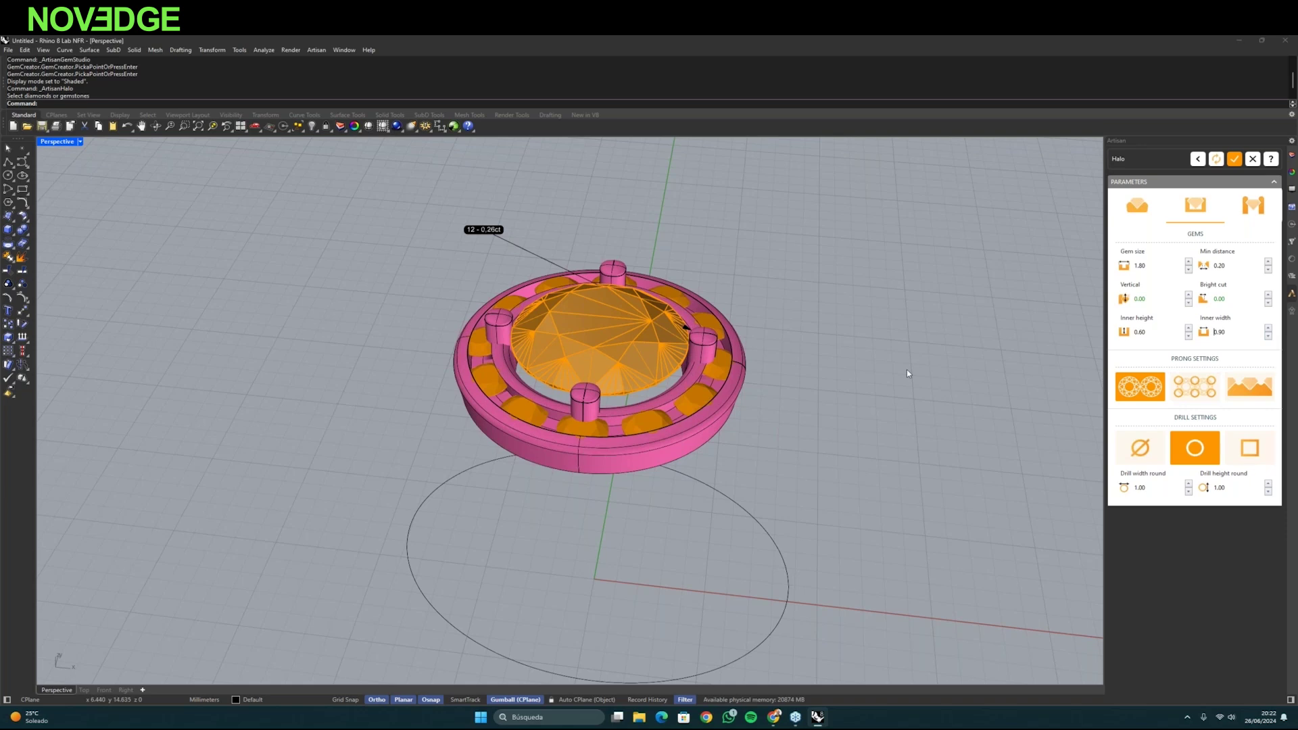
left_click(1269, 337)
left_click(1268, 338)
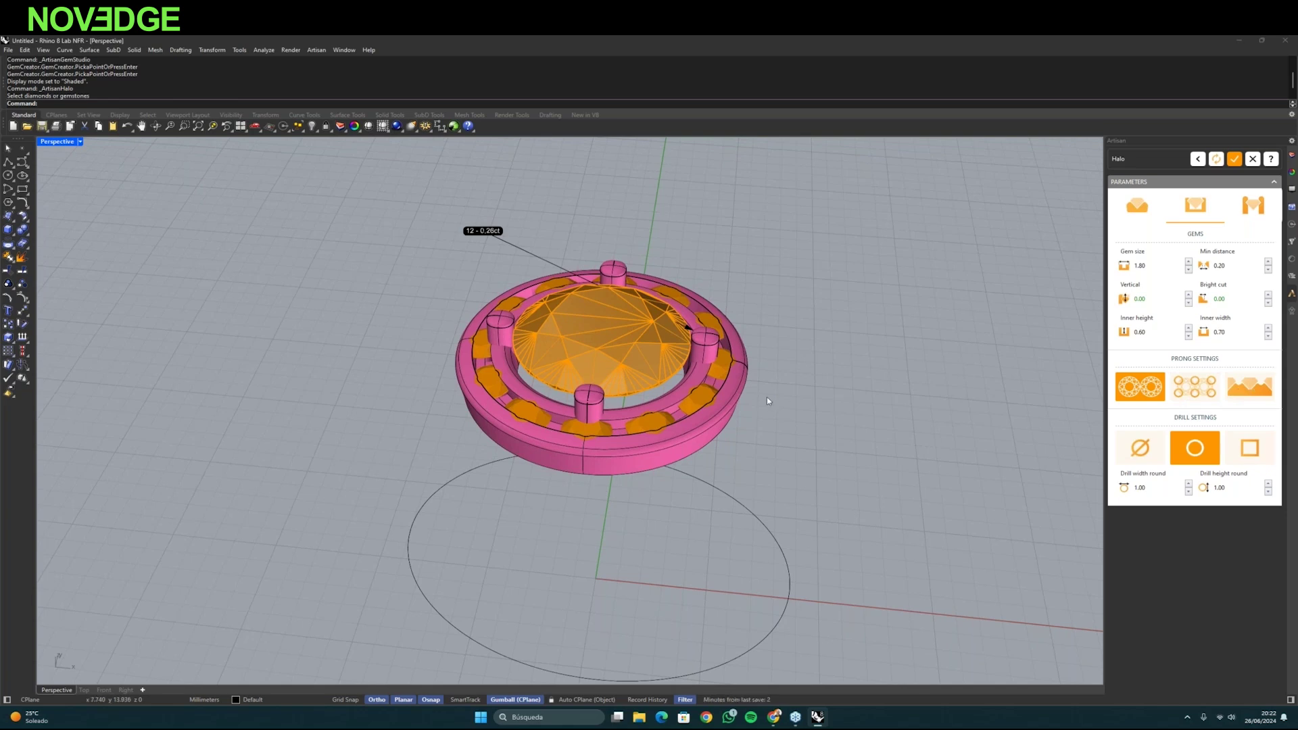
- Switch the halo's prong setting to the cutter type and enable V-Prongs
left_click(1251, 389)
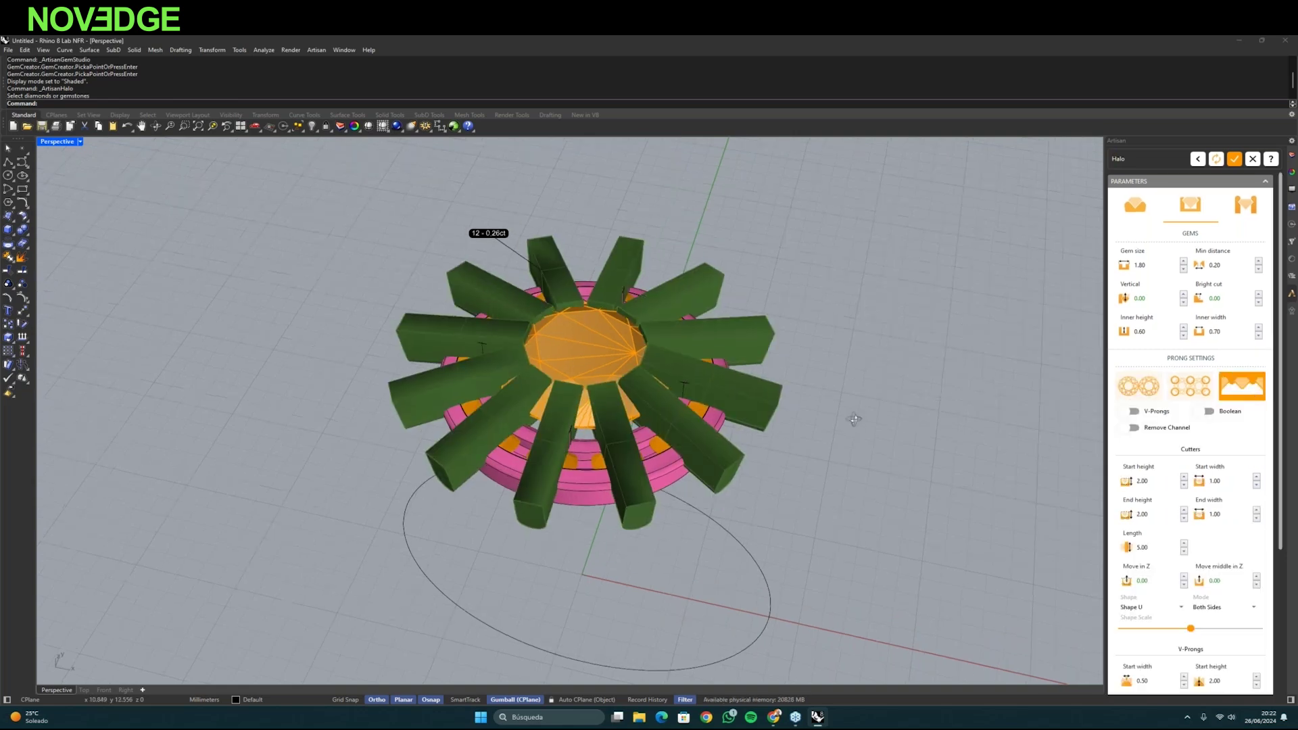
right_click_drag(755, 394, 685, 449)
left_click(1131, 412)
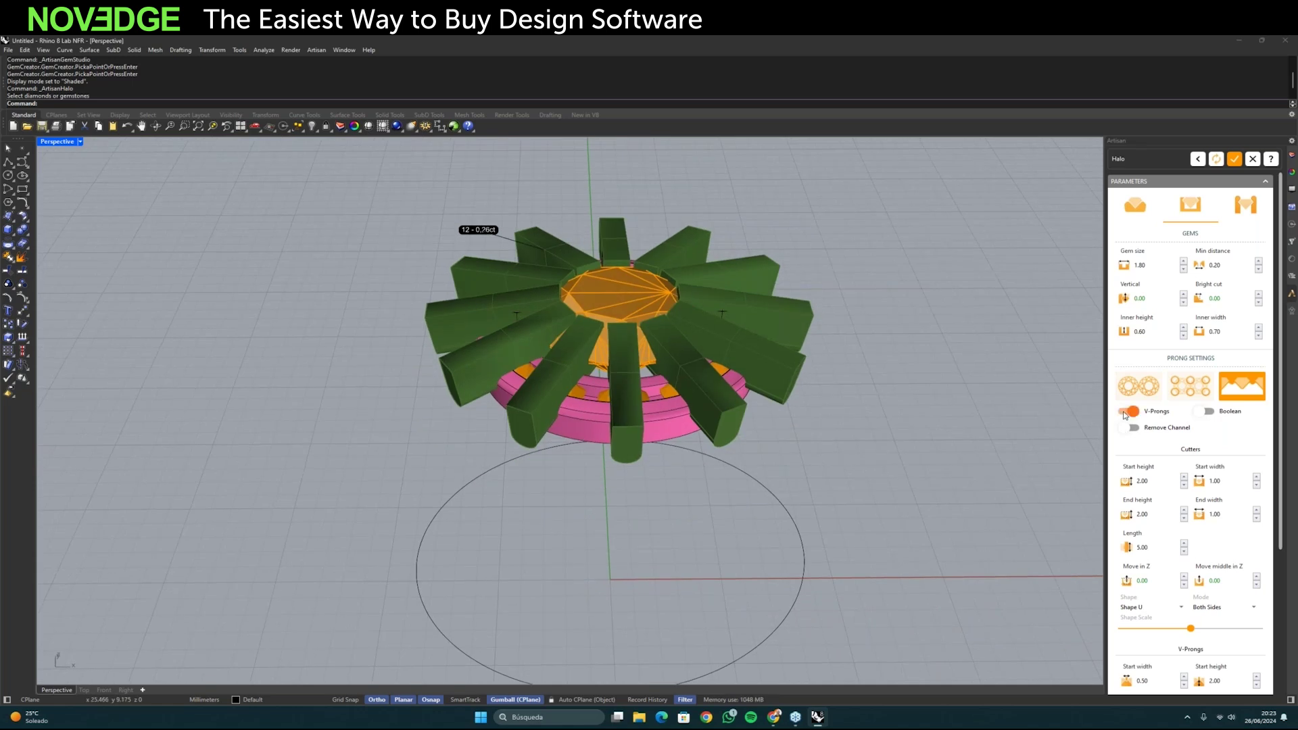
right_click_drag(718, 402, 608, 429)
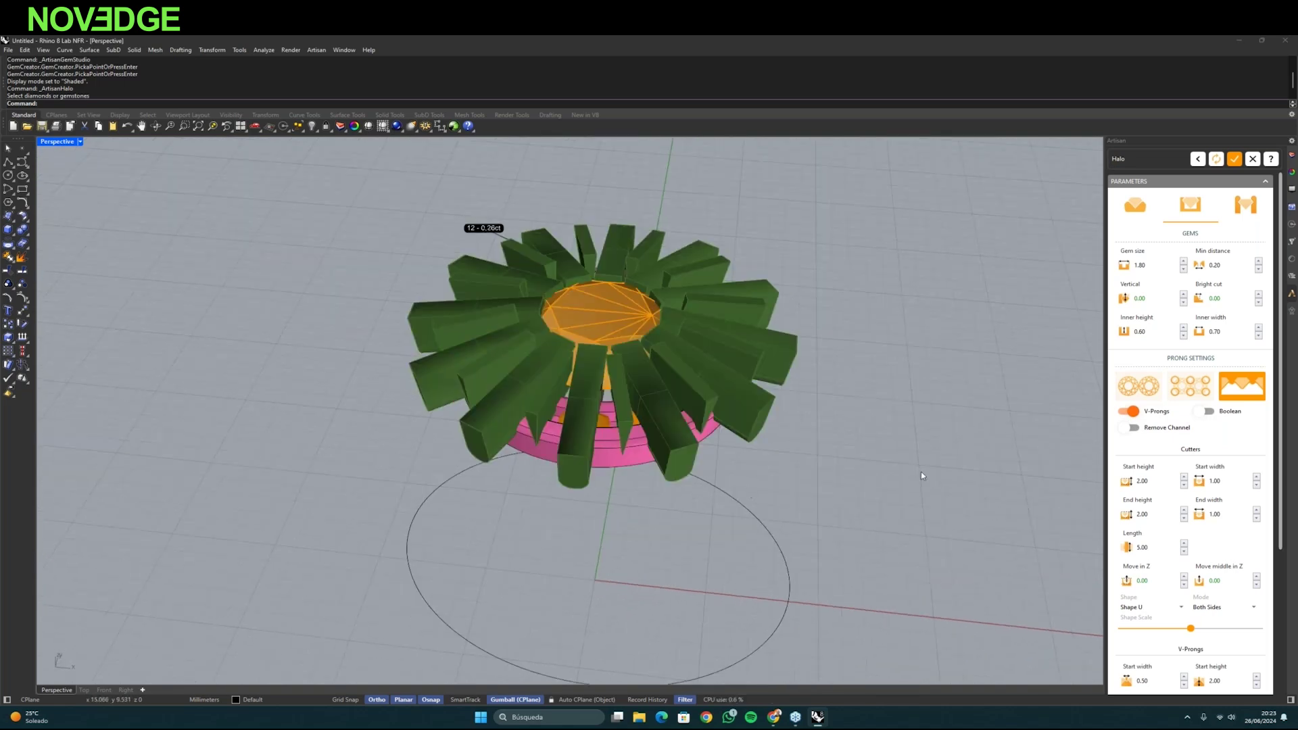
right_click_drag(737, 383, 777, 398)
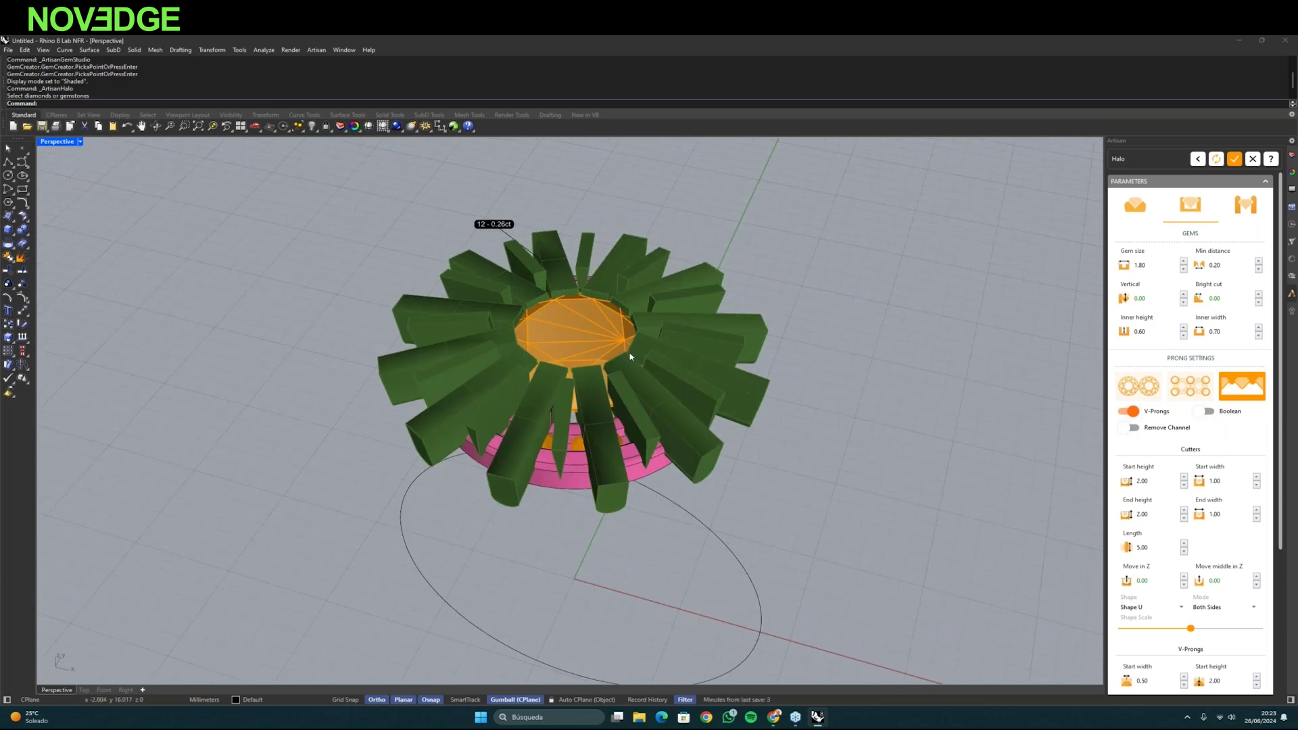
- Widen the halo cutters to a start width and end width of 1.30
right_click_drag(895, 496, 881, 479)
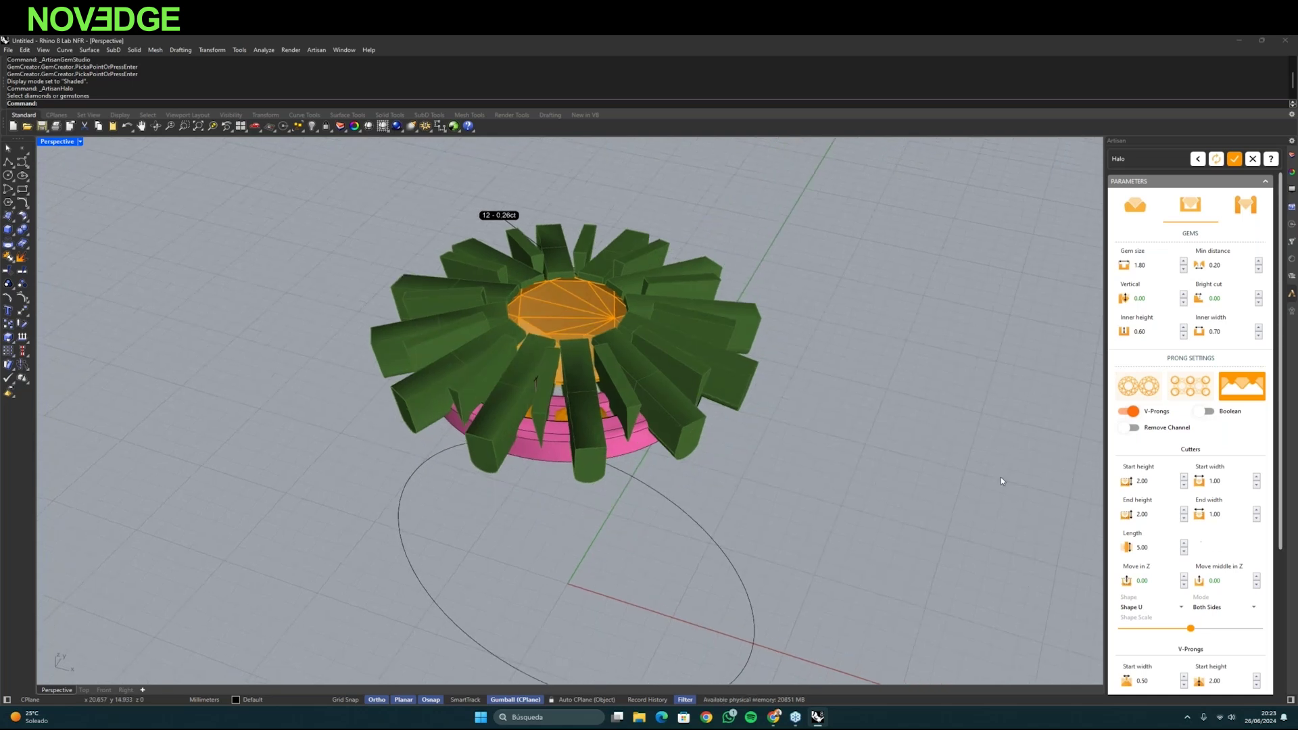
right_click_drag(785, 477, 759, 478)
left_click(1257, 478)
left_click(1257, 478)
left_click(1257, 478)
left_click(1256, 478)
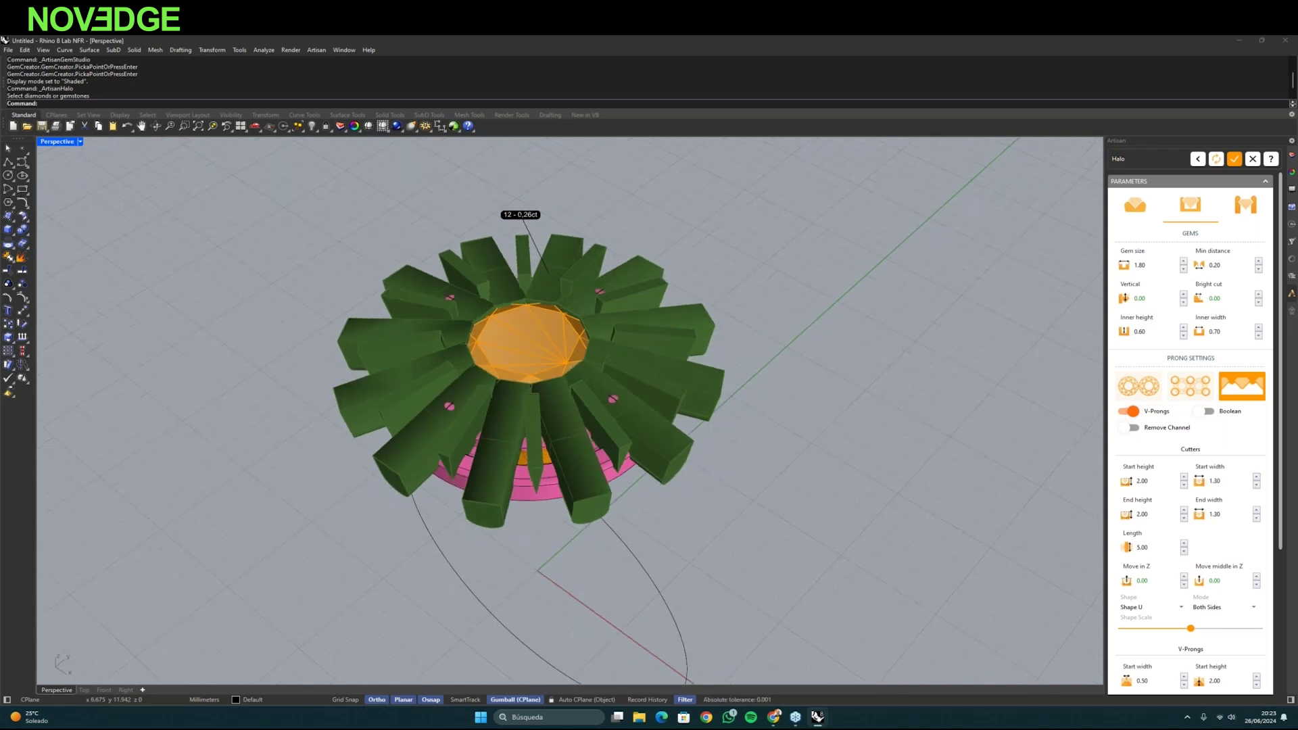
- Change the cutter mode to Independently and set the cutters' start width to 1.40
scroll(526, 457, "up", 5)
right_click_drag(526, 457, 483, 455)
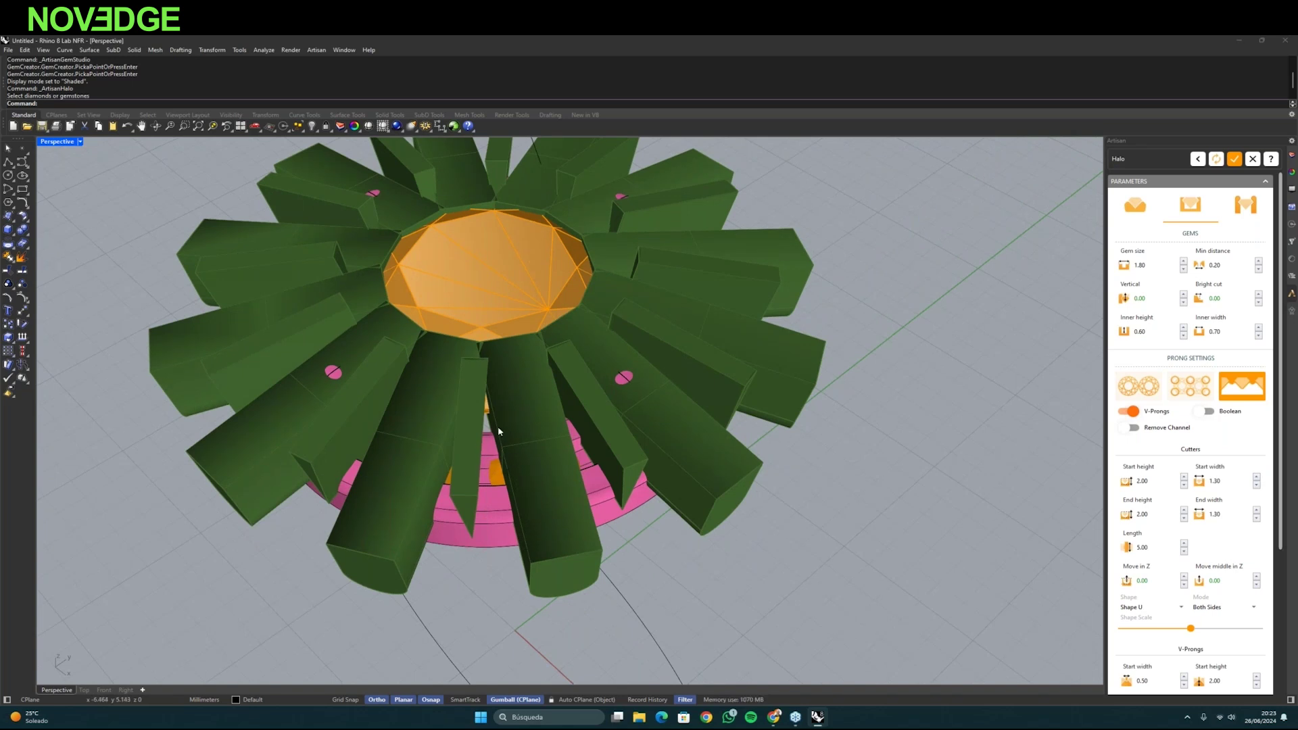
mouse_move(556, 463)
right_mouse_down()
mouse_move(594, 449)
mouse_move(582, 460)
right_mouse_up()
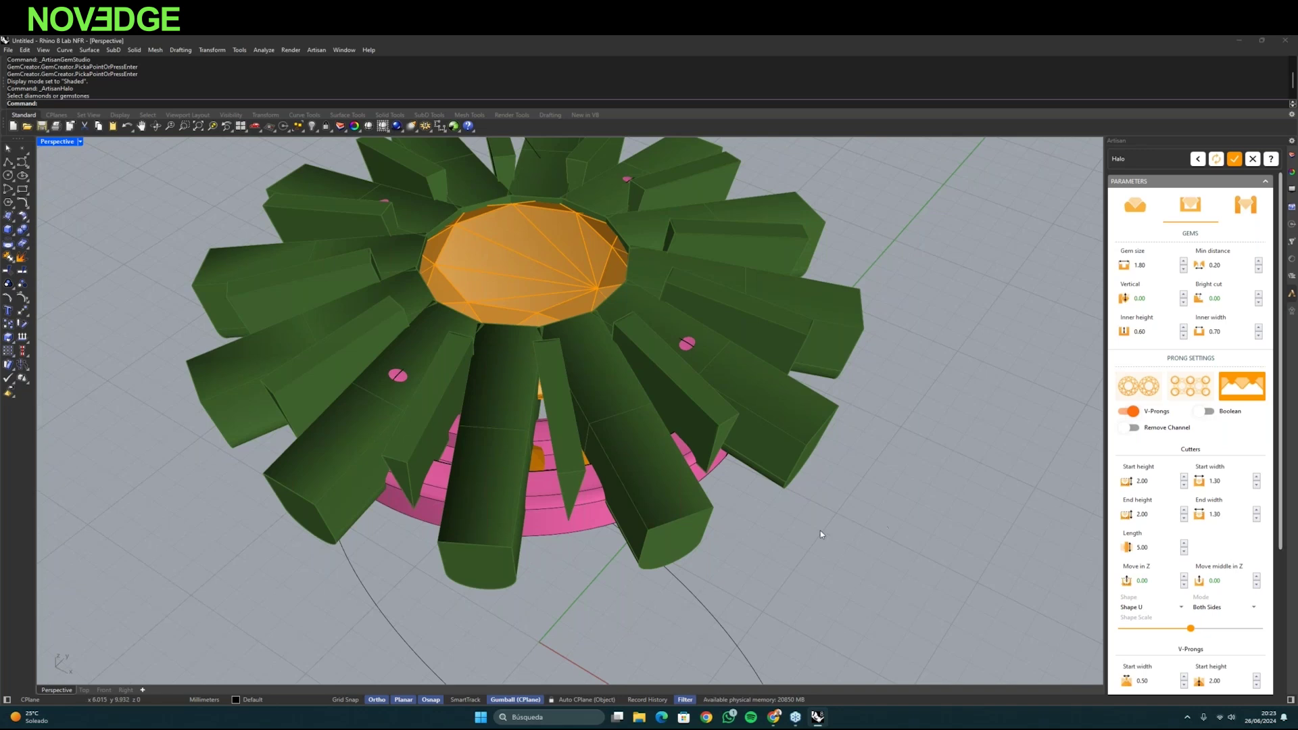
right_click_drag(771, 521, 784, 538)
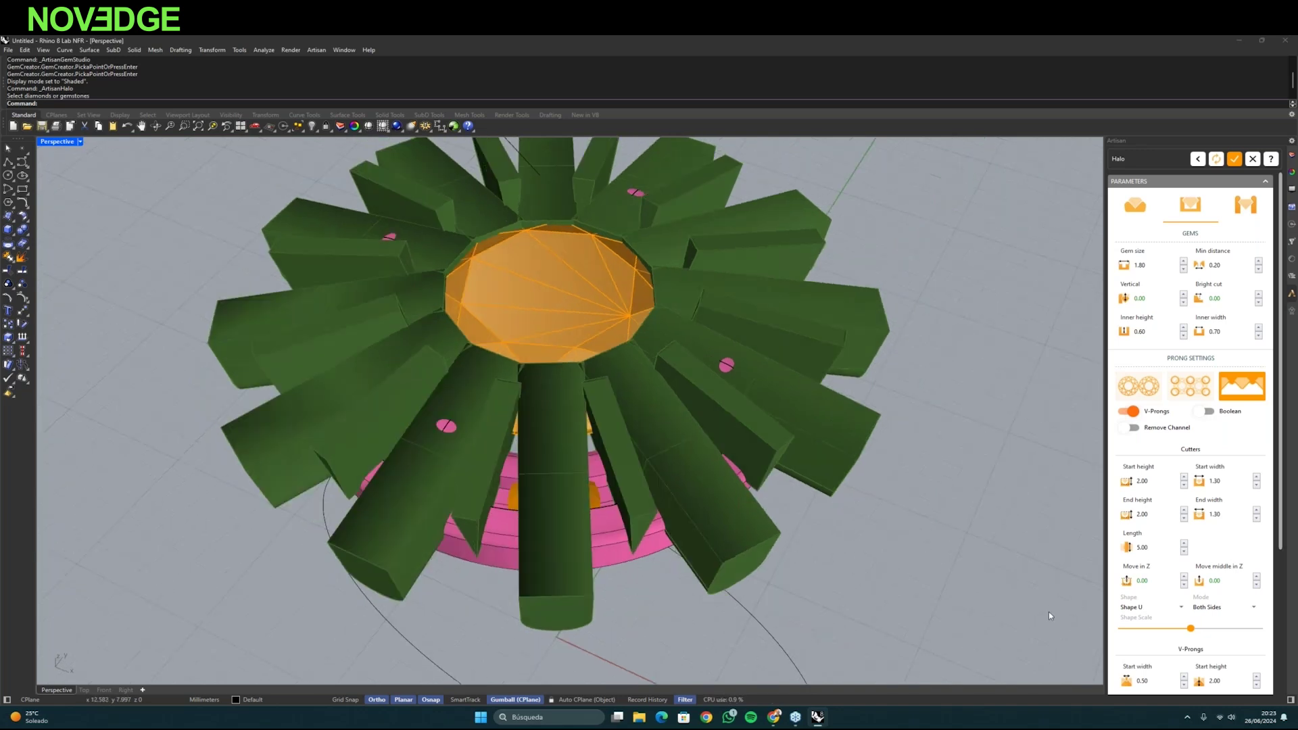
left_click(1217, 607)
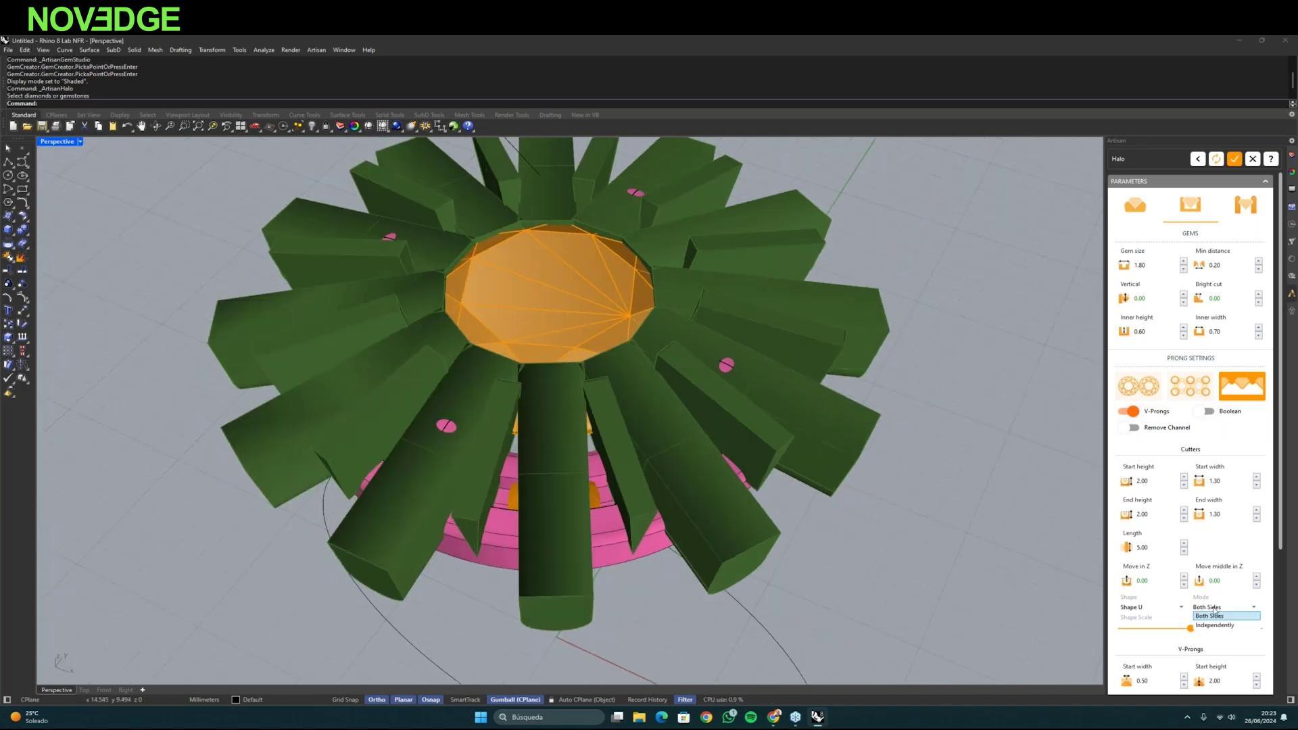
left_click(1204, 626)
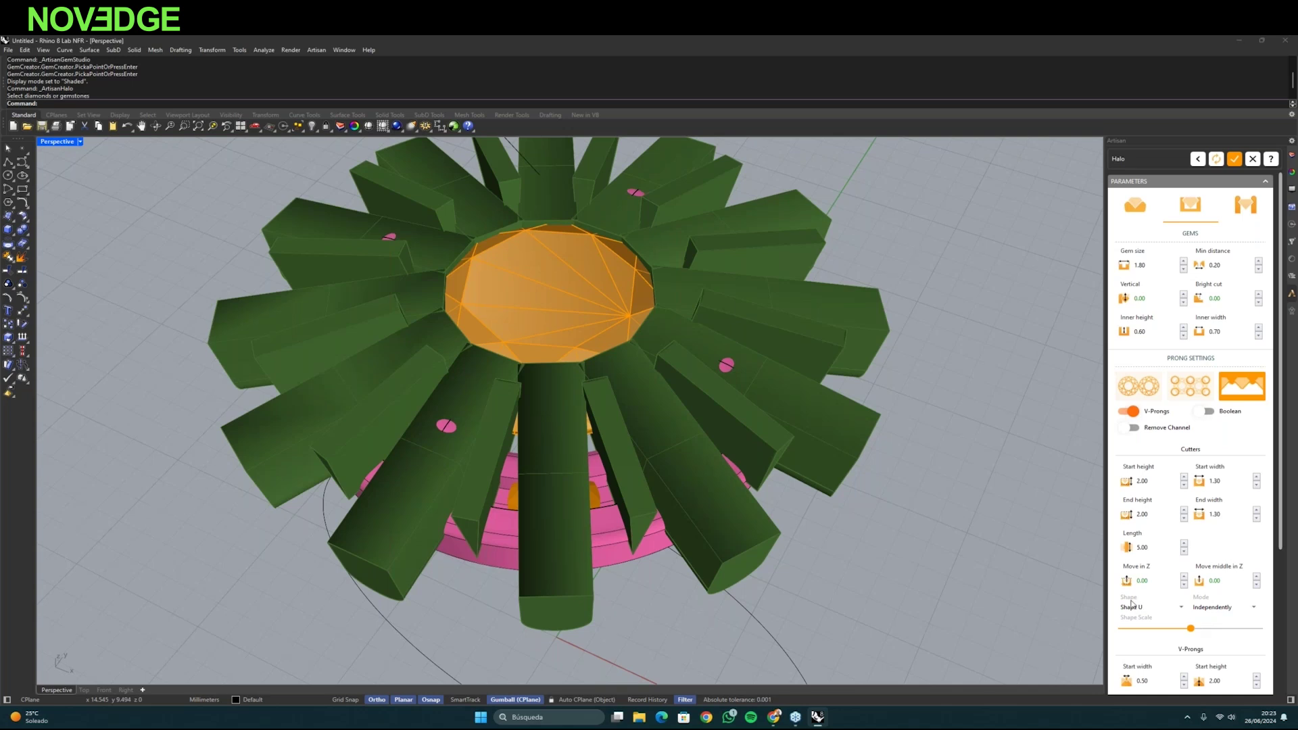
left_click(1257, 477)
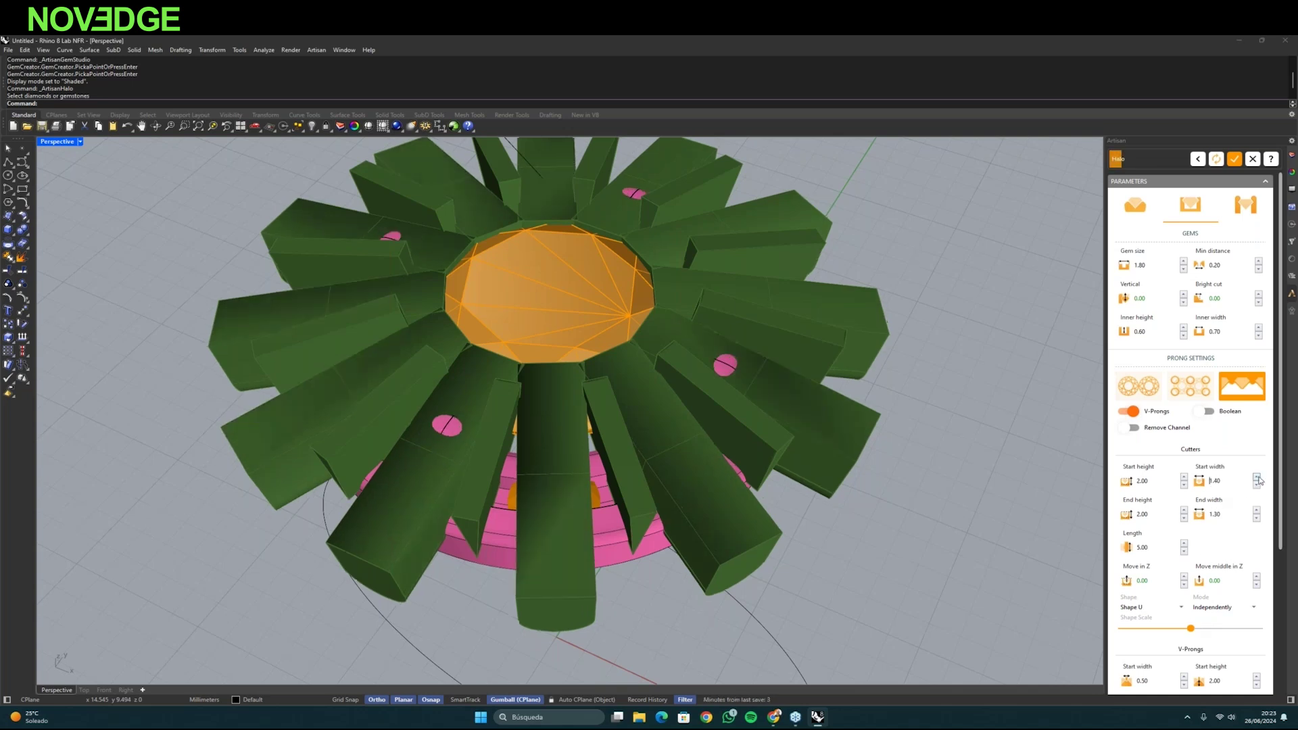
- Set the cutters' end width to 0.70
left_click(1257, 520)
left_click(1257, 519)
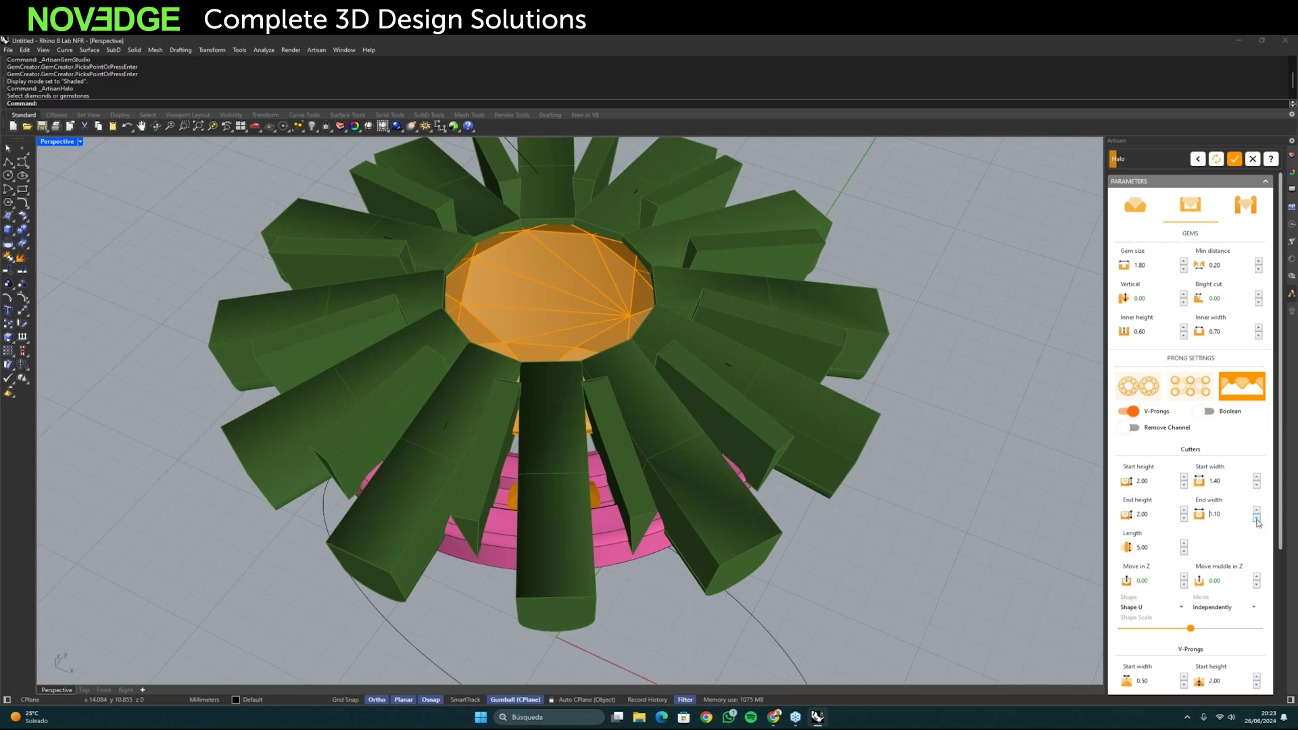
left_click(1256, 520)
left_click(1256, 520)
left_click(1257, 519)
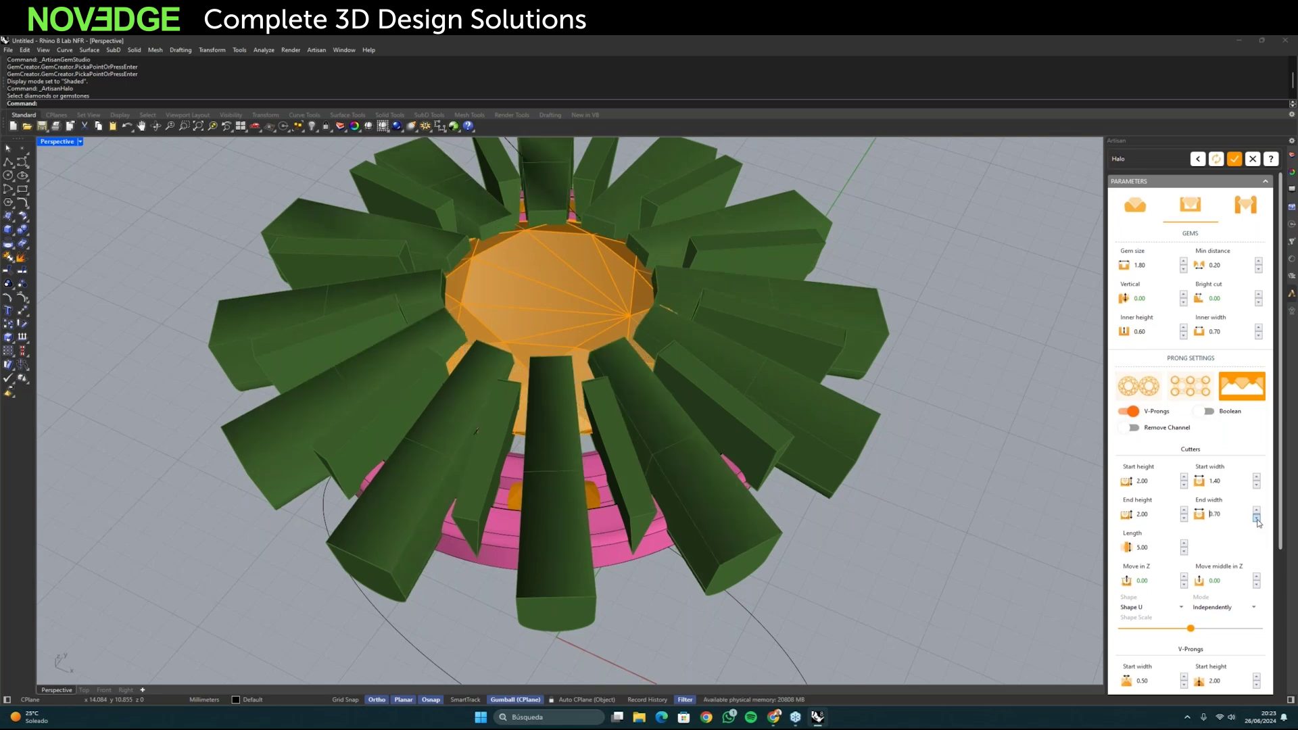
- Reduce the end width of the halo cutters to 0.40
left_click(1257, 519)
left_click(1257, 520)
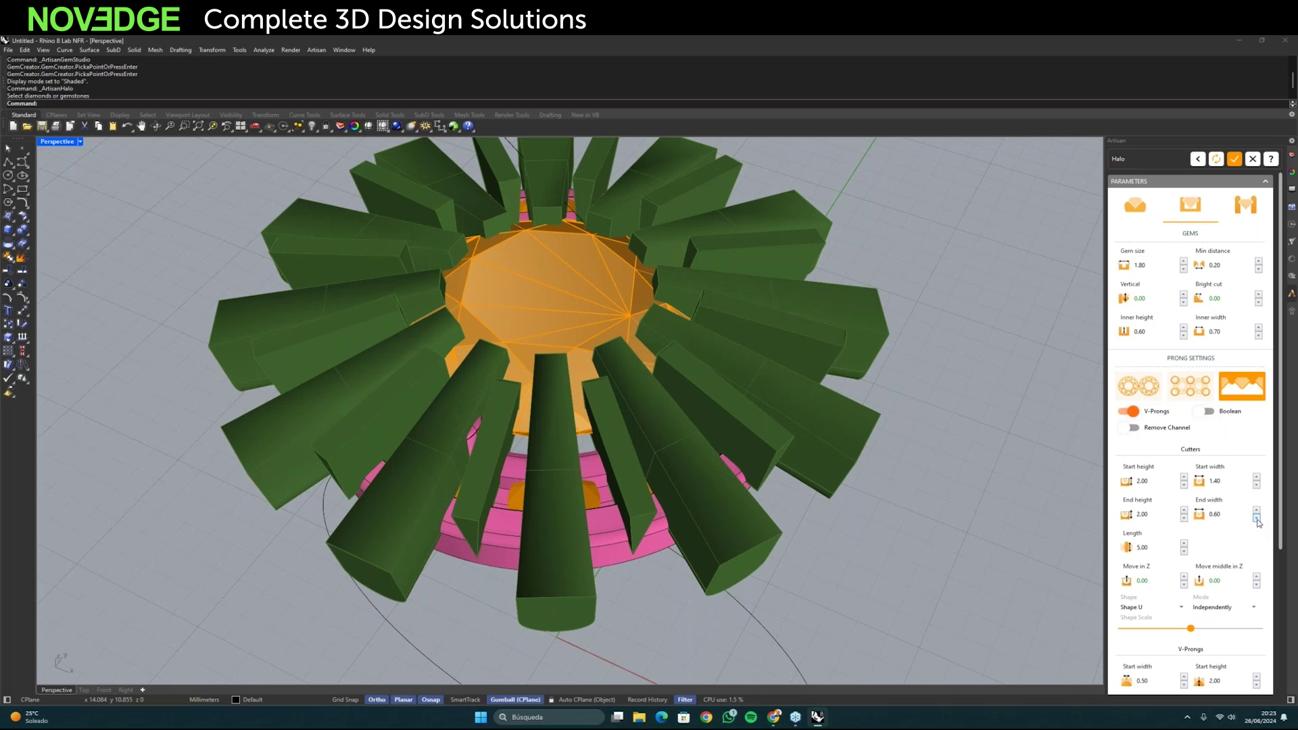
left_click(1257, 519)
left_click(1257, 519)
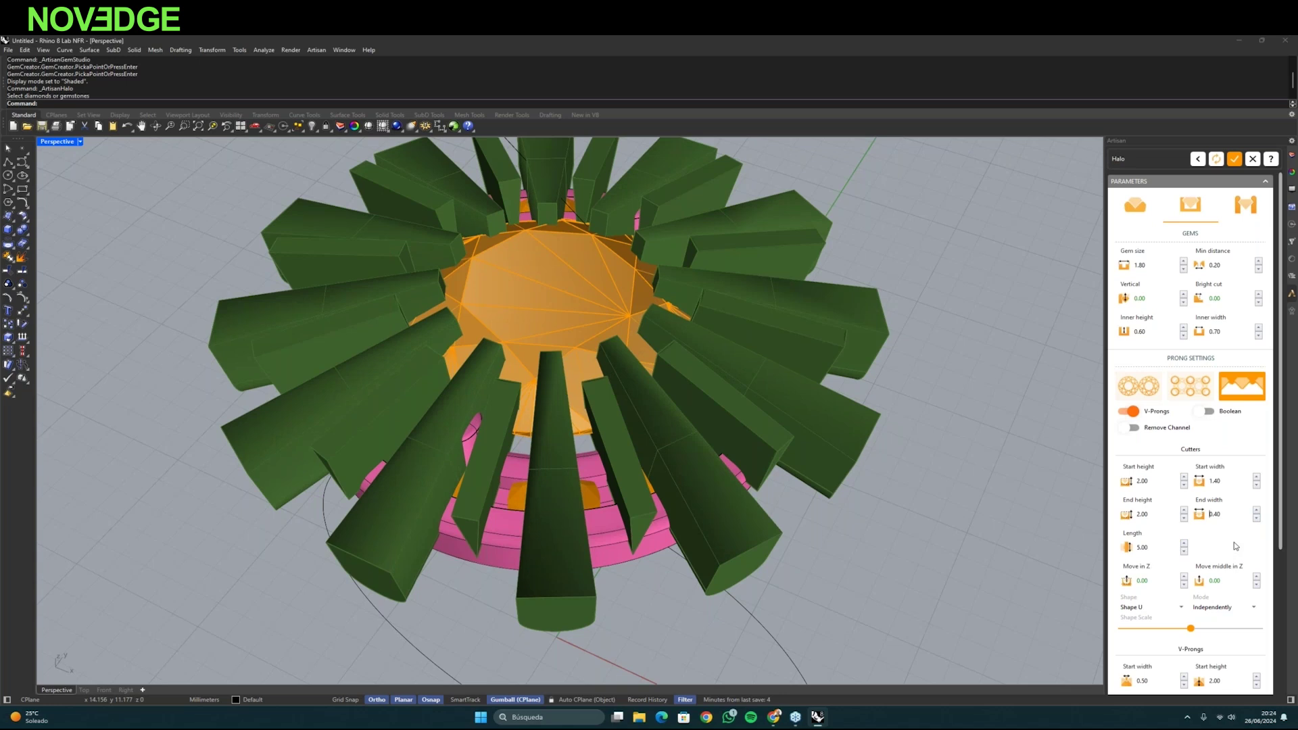
- Set the halo V-Prongs' length to 4.00 and their Move in Z to 0.80
scroll(1234, 546, "down", 2)
right_click_drag(608, 419, 649, 424)
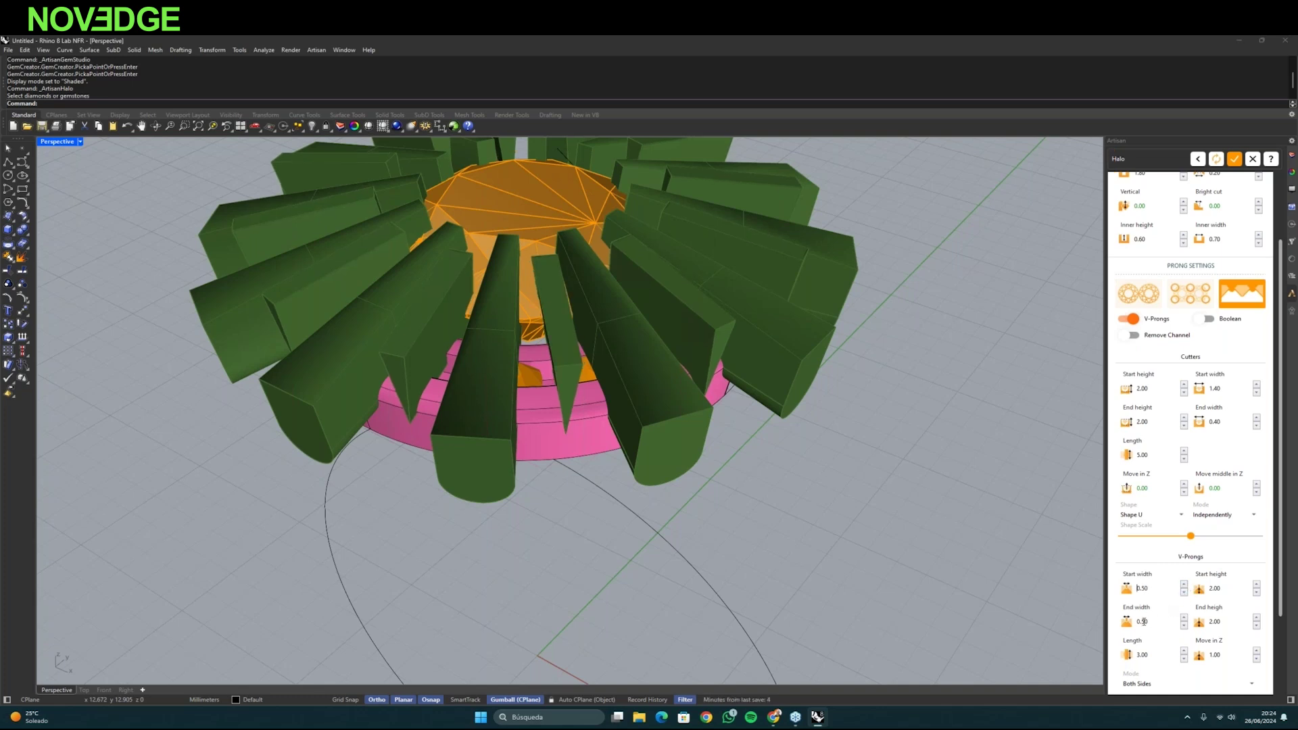
right_click_drag(621, 453, 619, 396)
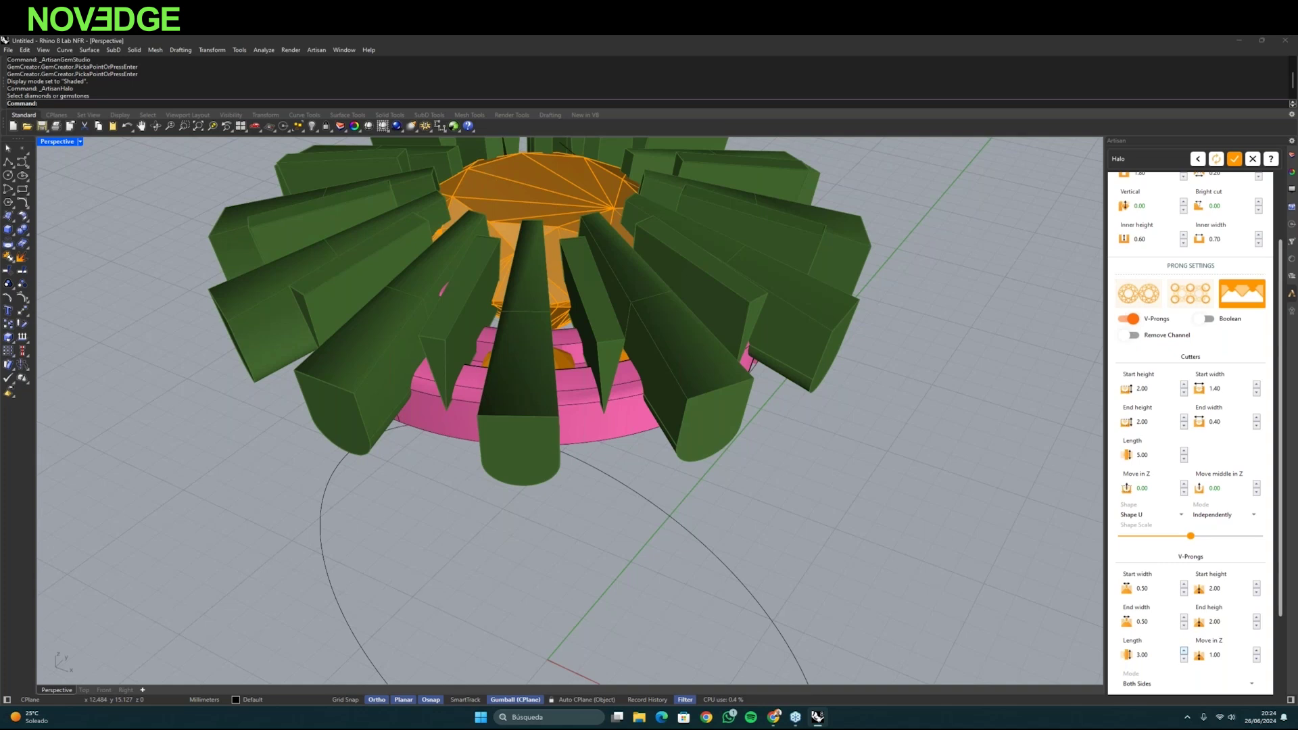
left_click(1183, 651)
left_click(1183, 651)
left_click(1183, 651)
left_click(1184, 651)
left_click(1183, 651)
left_click(1183, 651)
left_click(1184, 651)
left_click(1184, 651)
left_click(1184, 651)
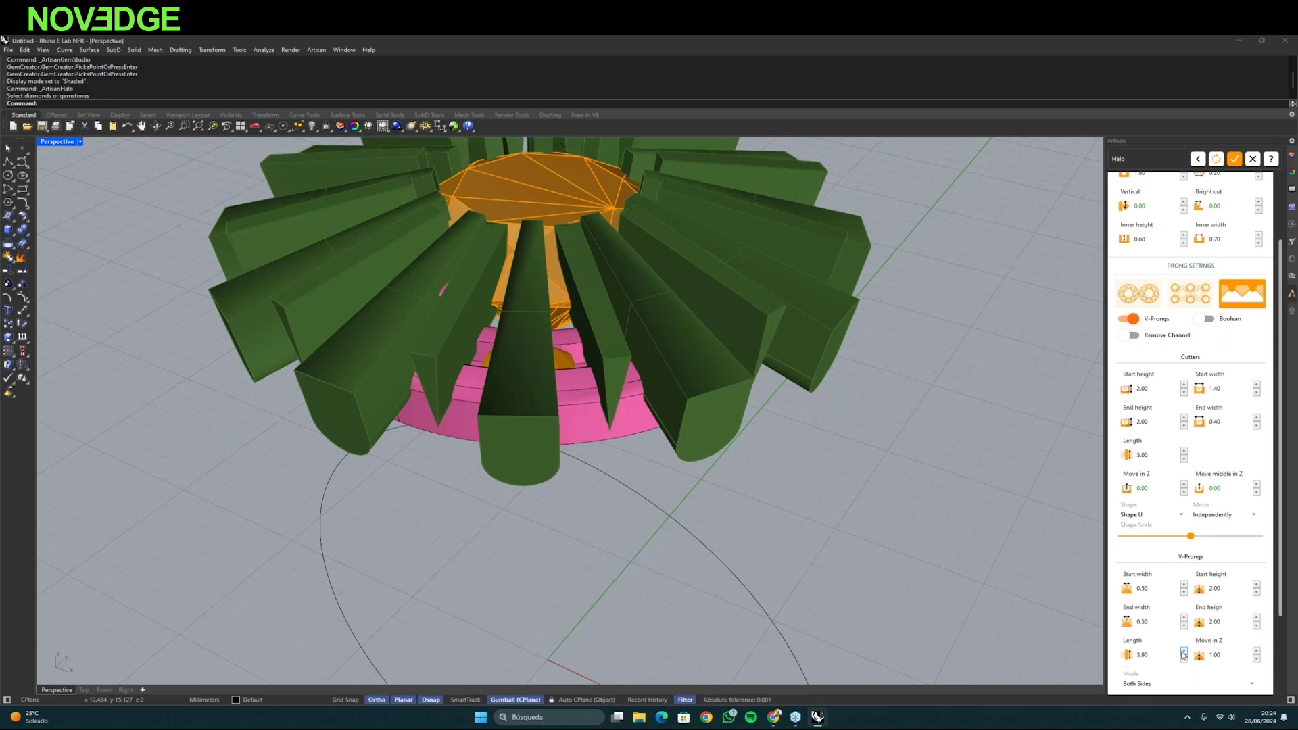
left_click(1183, 652)
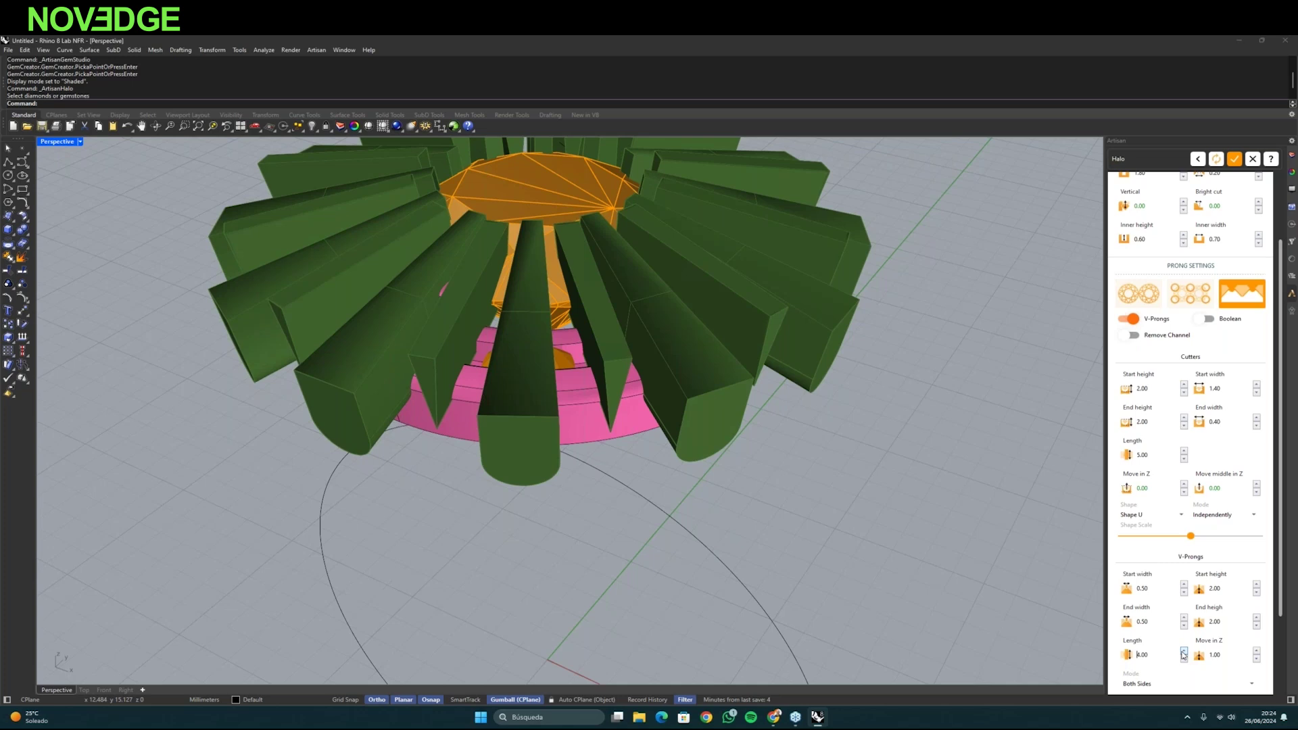
left_click(1256, 661)
left_click(1256, 661)
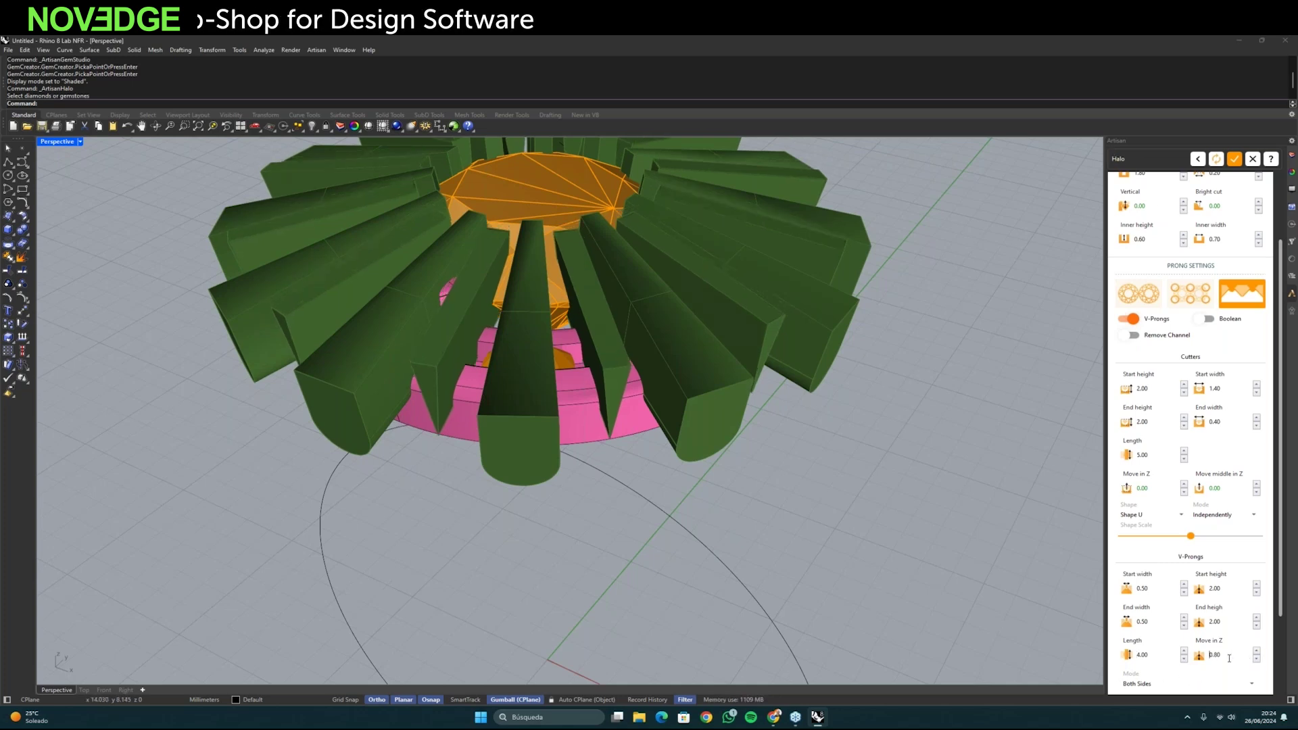
- Turn off the drill for the halo gems in the drill settings
scroll(802, 431, "down", 3)
scroll(1142, 595, "down", 3)
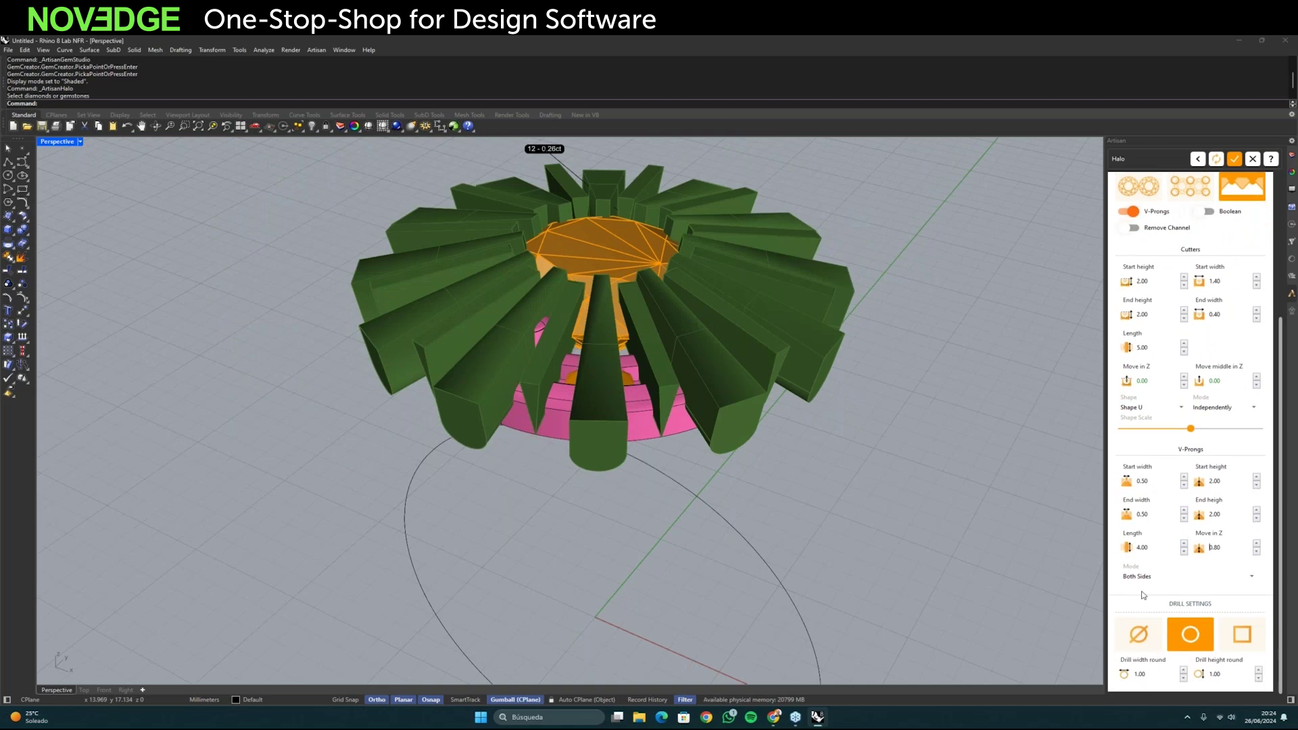
left_click(1139, 641)
right_click_drag(854, 522, 853, 451)
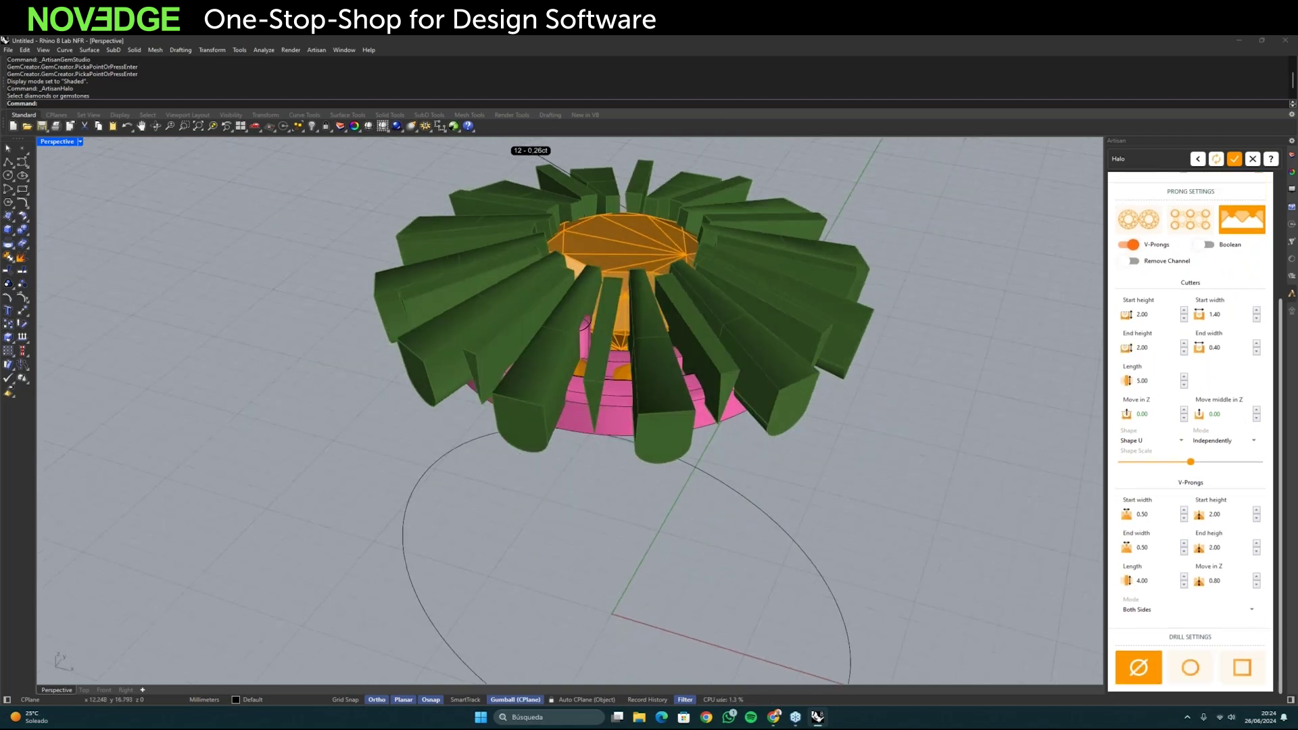
- Enable Boolean so the cutters and V-Prongs carve the halo metal, and accept the halo
left_click(1204, 245)
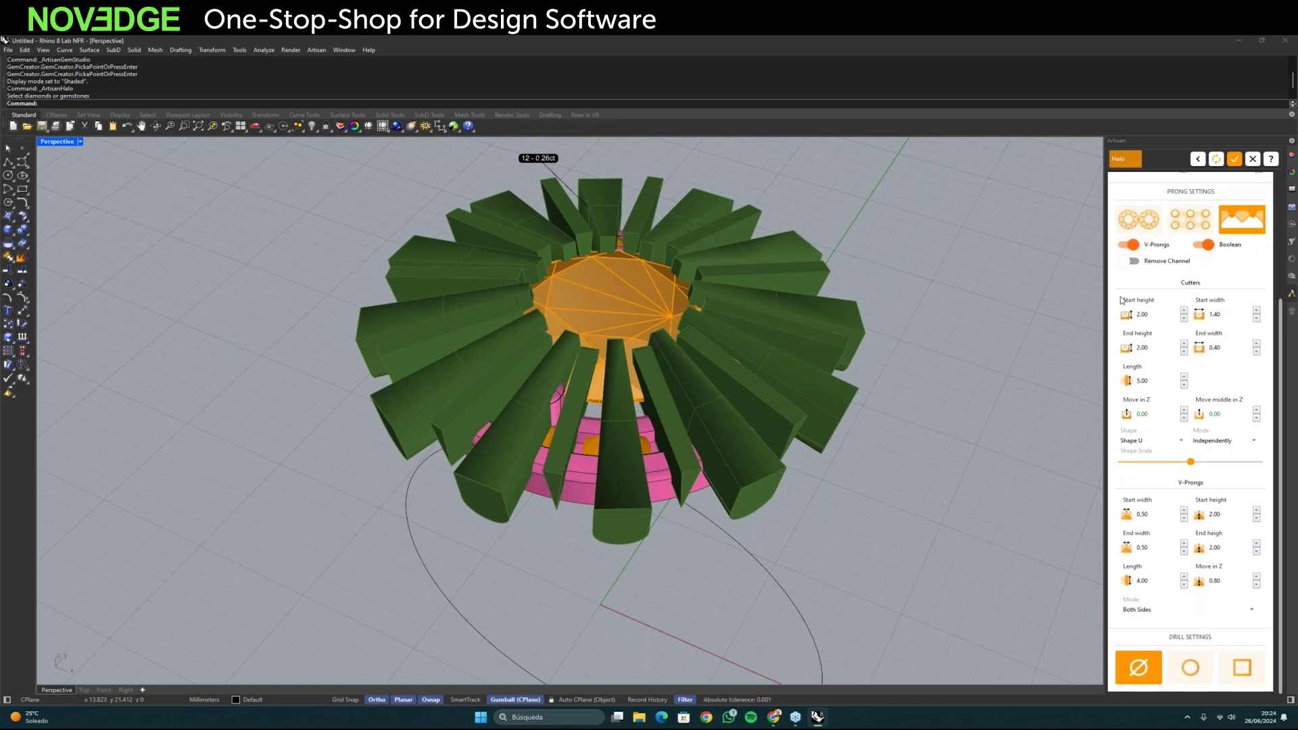
right_click_drag(828, 399, 865, 376)
right_click_drag(571, 478, 666, 363)
right_click_drag(668, 376, 716, 440)
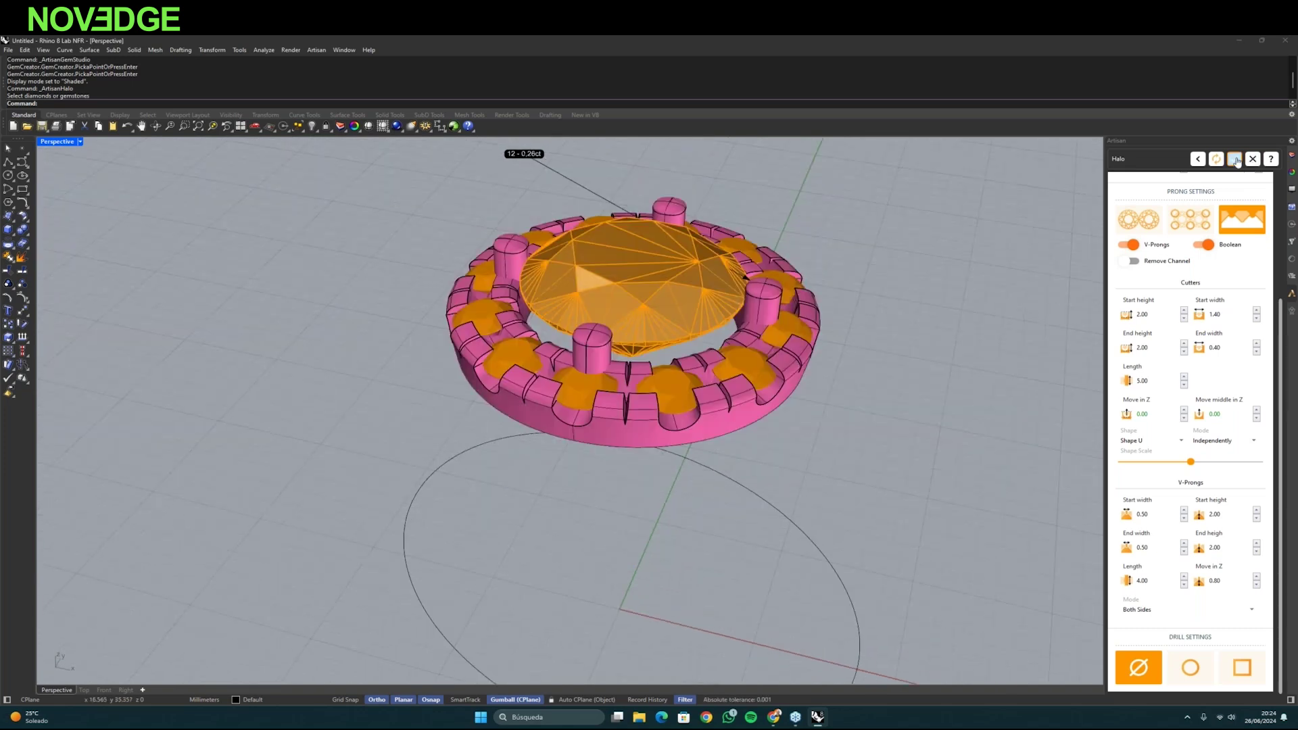
left_click(1234, 159)
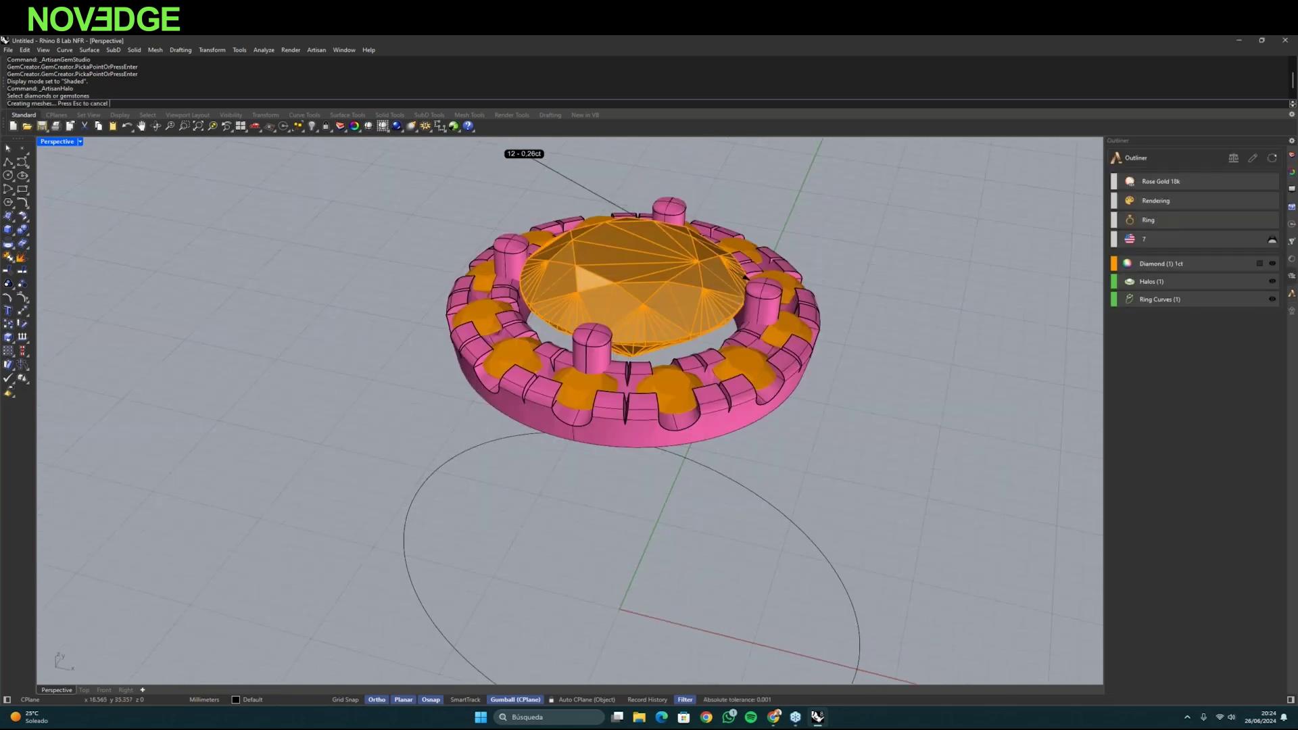
- Reopen the halo for editing and switch the centre stone's prongs to the square four-prong layout
scroll(442, 383, "down", 4)
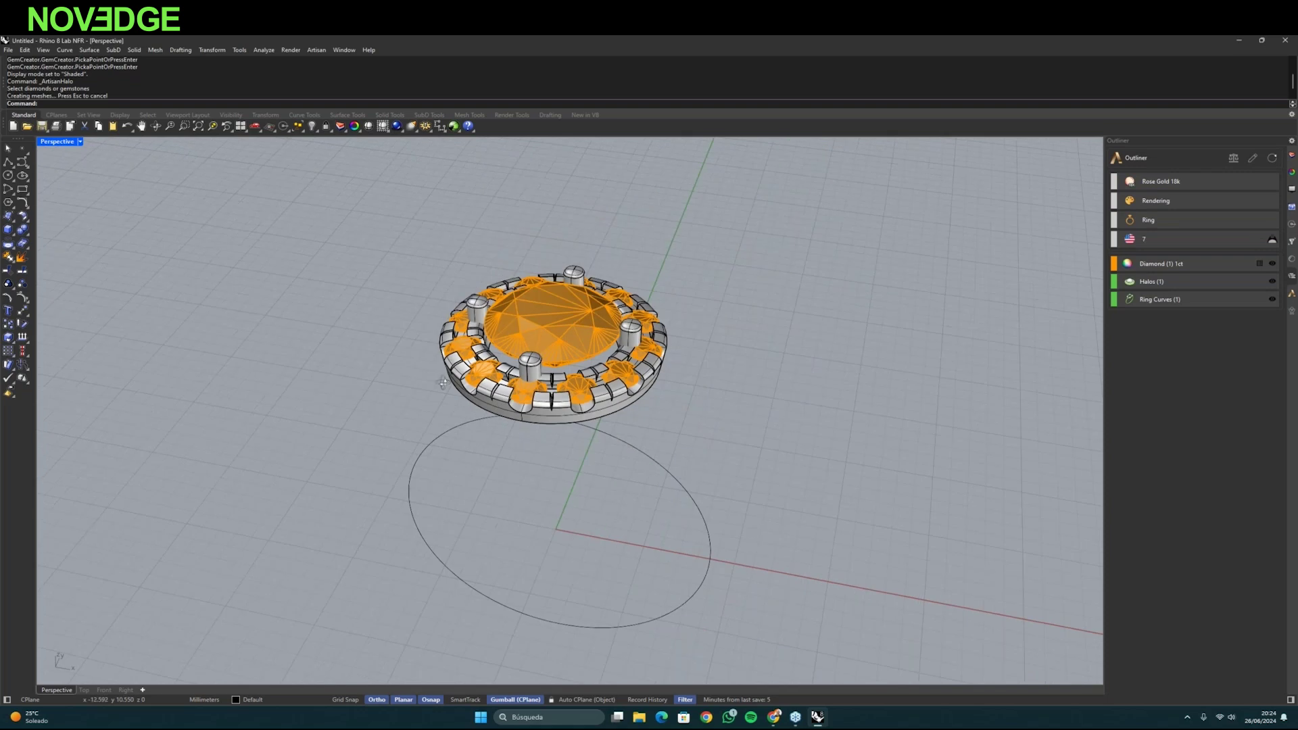
right_click_drag(443, 384, 331, 85)
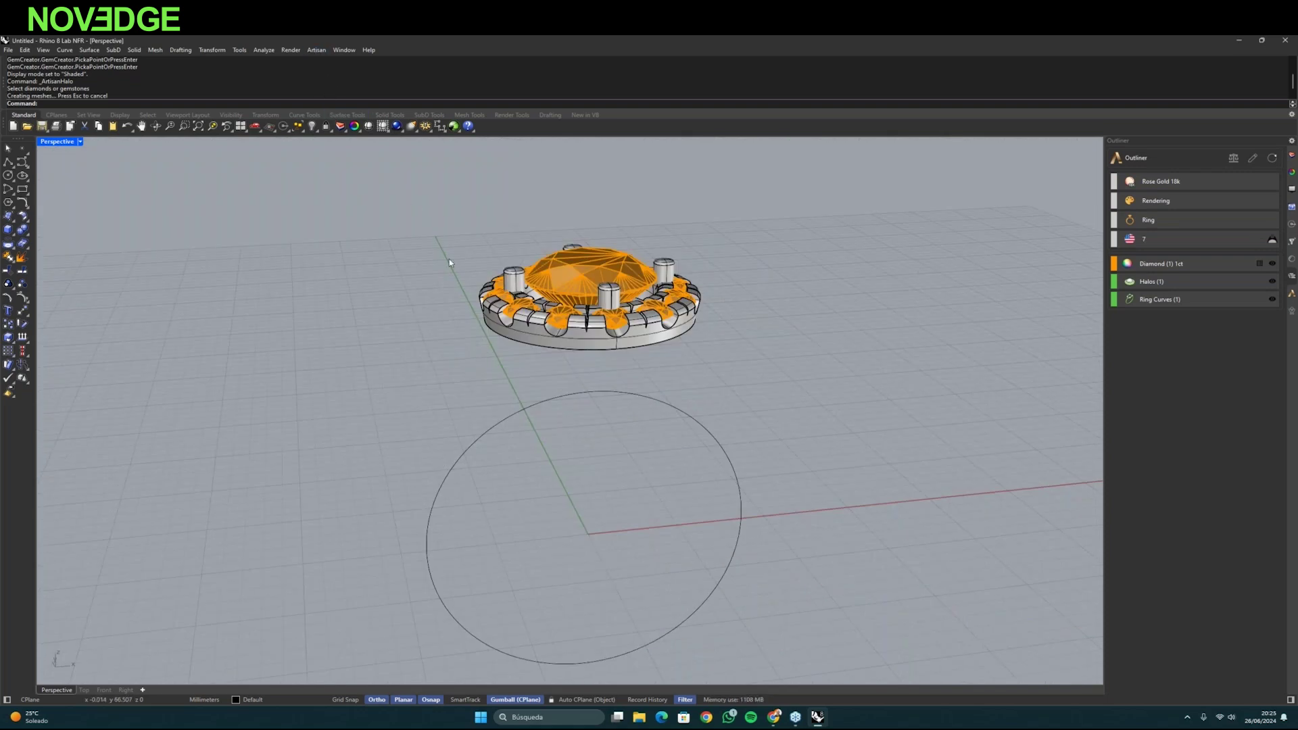
right_click_drag(449, 267, 649, 397)
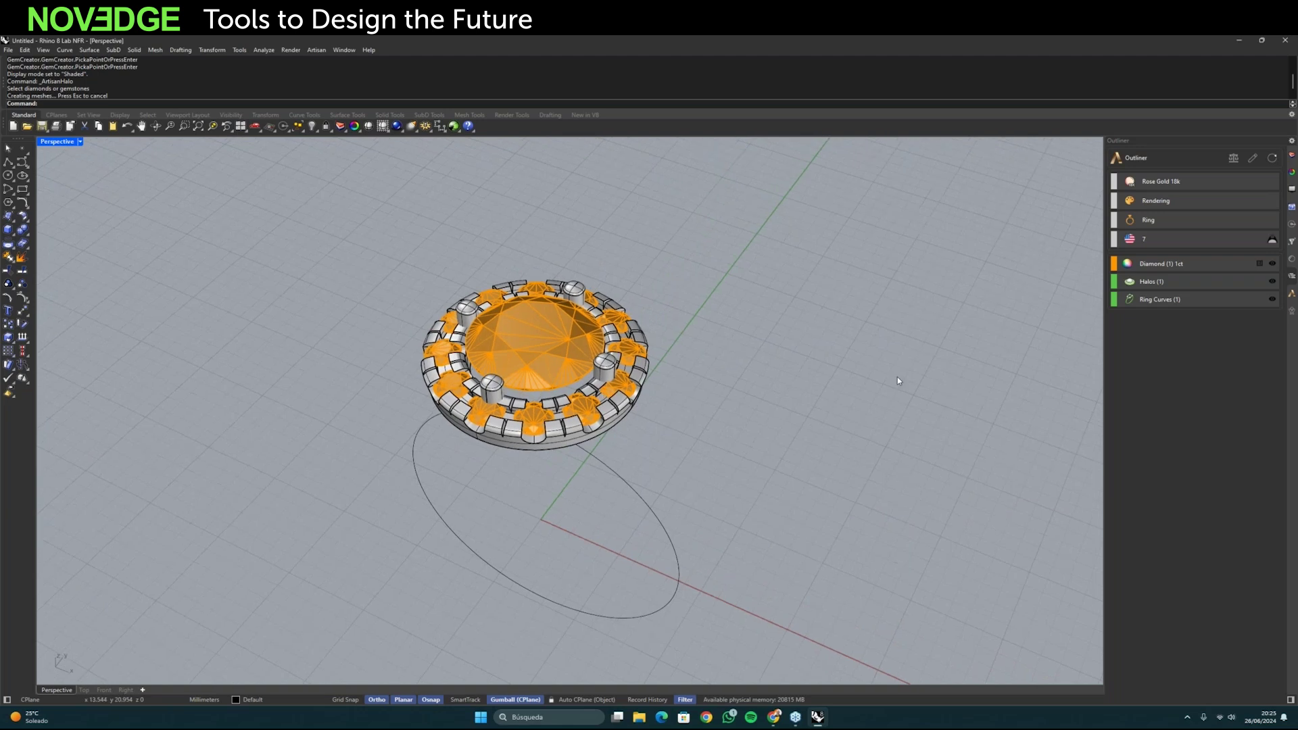
left_click(1254, 158)
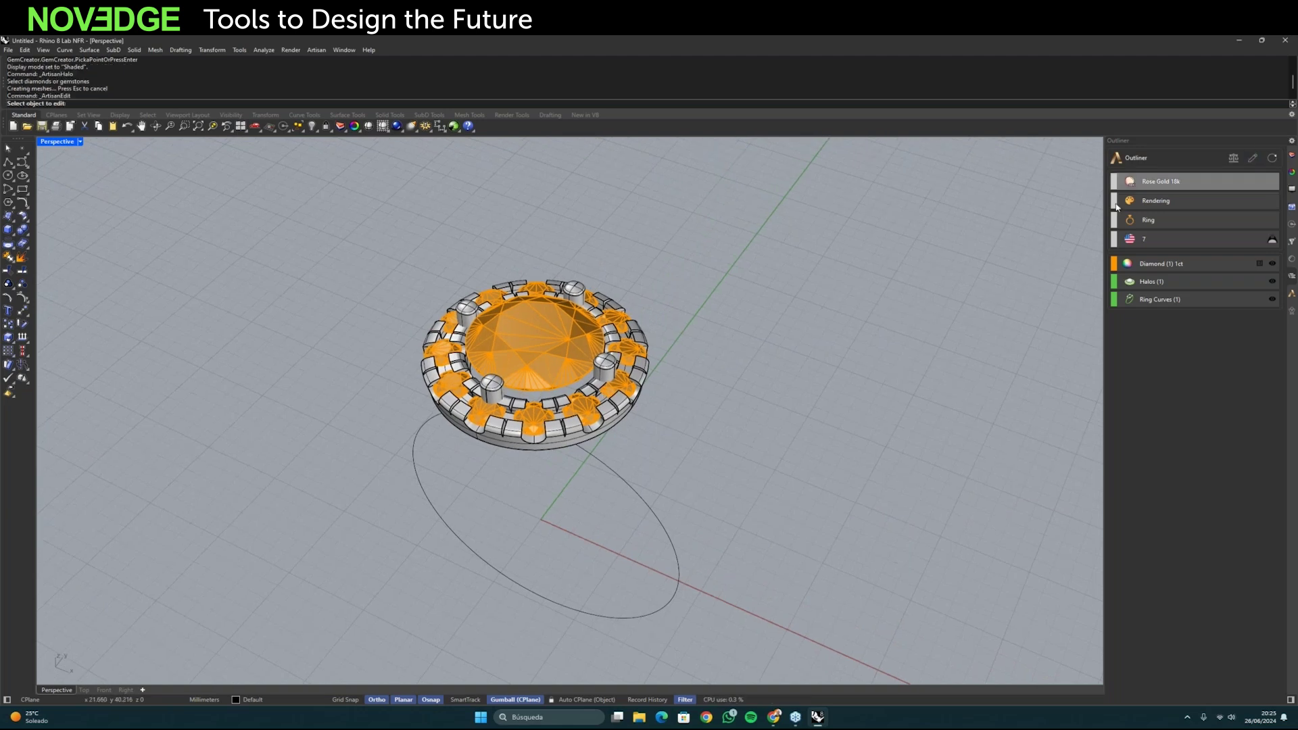
left_click(570, 439)
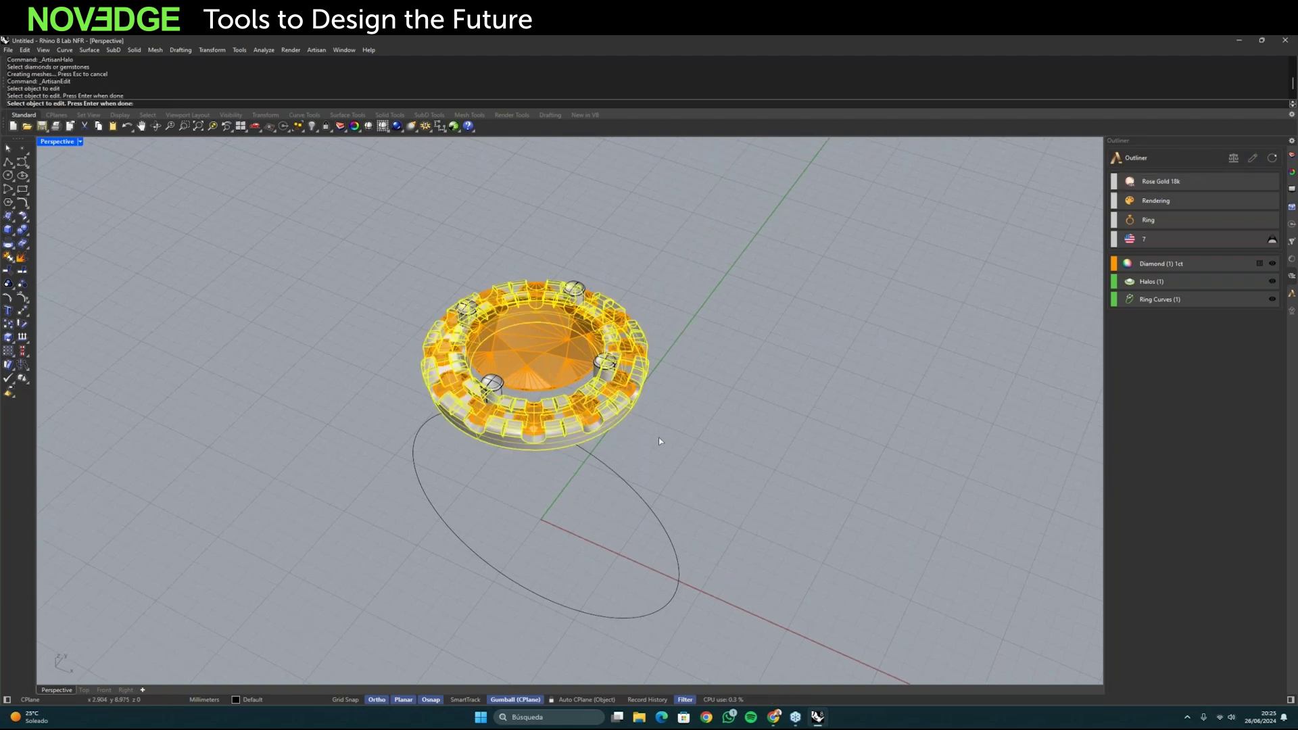
key("Return")
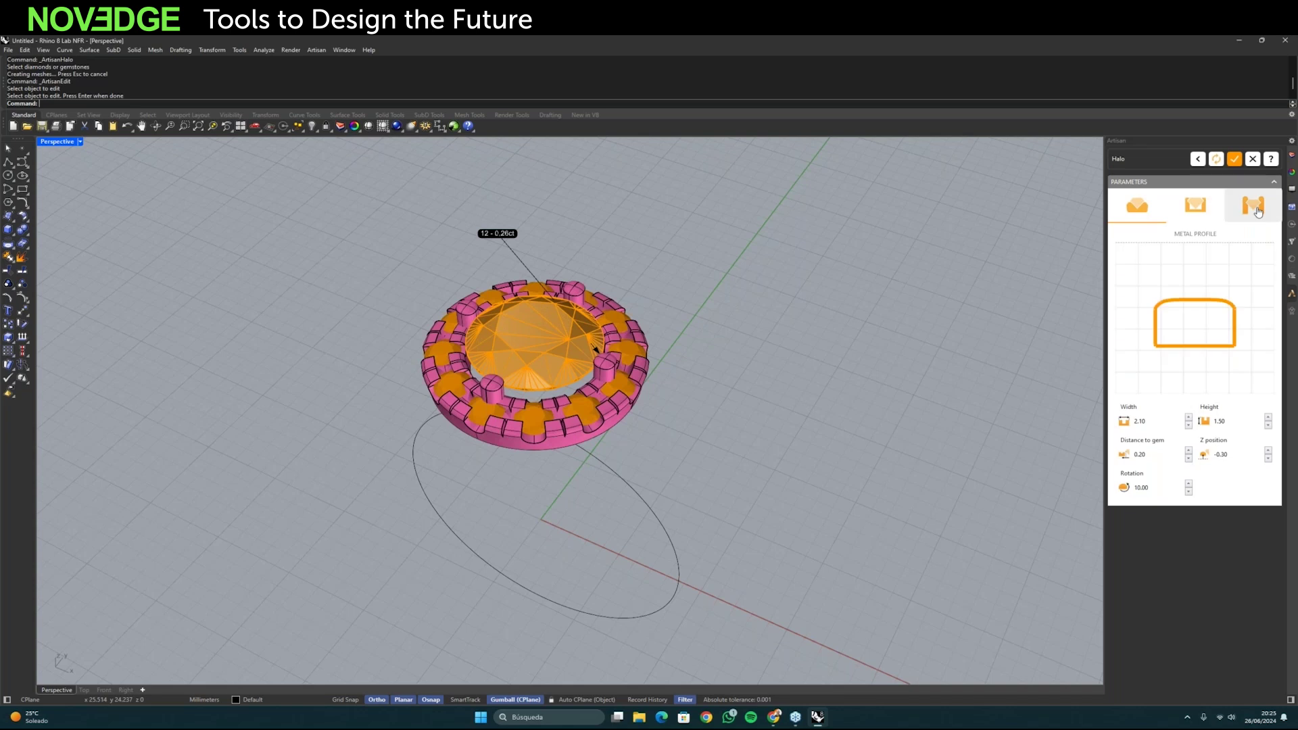
left_click(1257, 212)
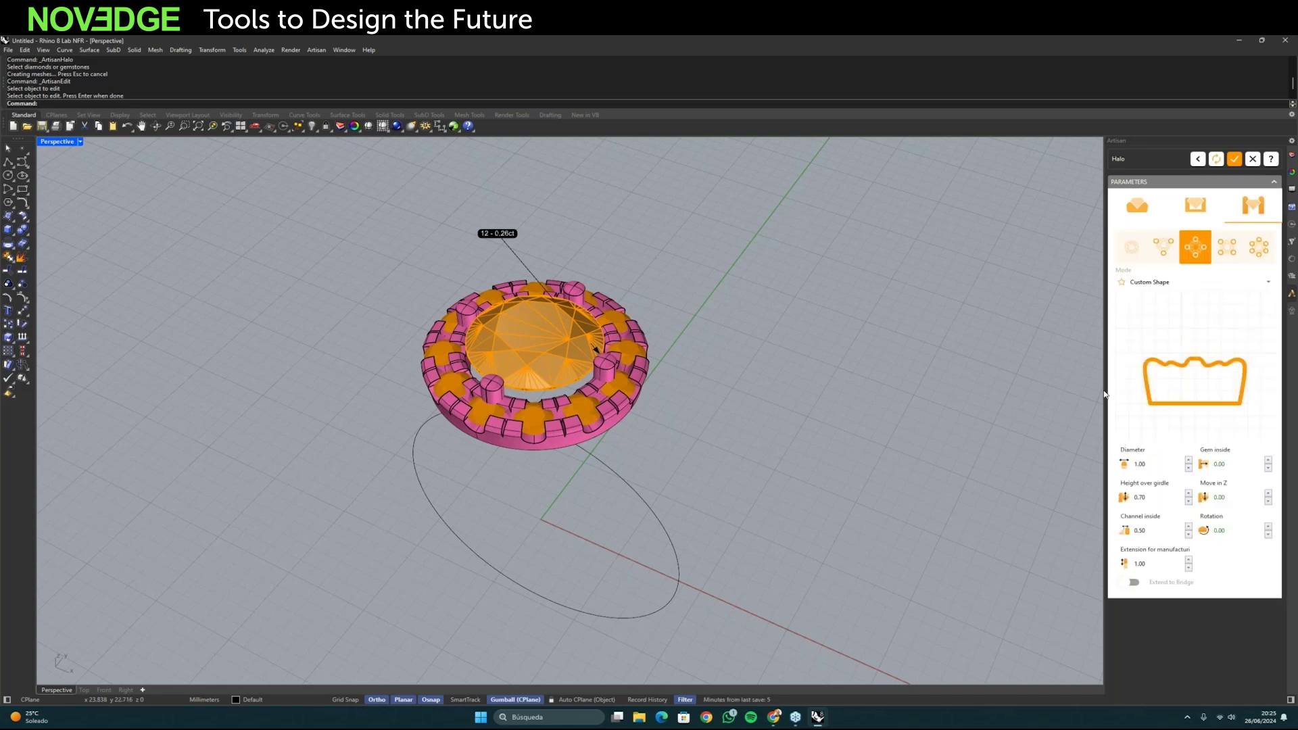
left_click(1227, 251)
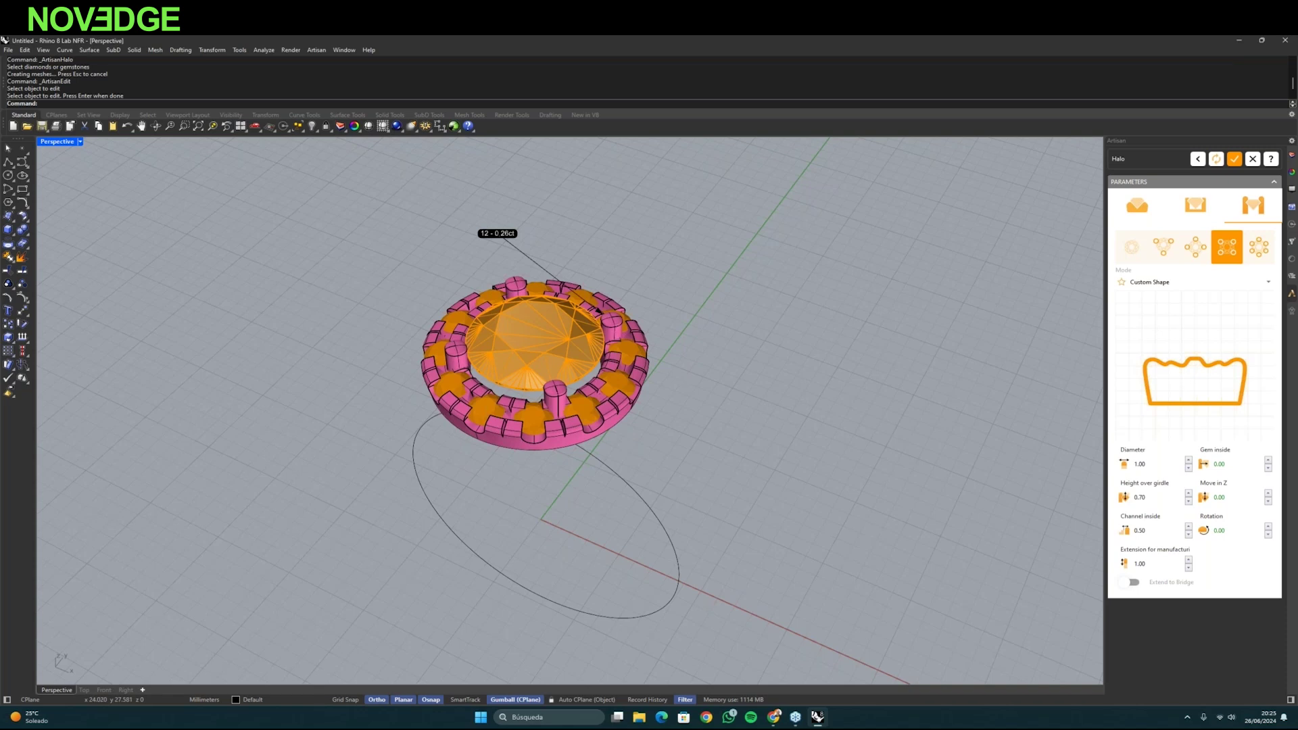
- Set the centre prongs' Gem inside value to 0.20 and accept the halo edit
left_click(1269, 461)
left_click(1268, 461)
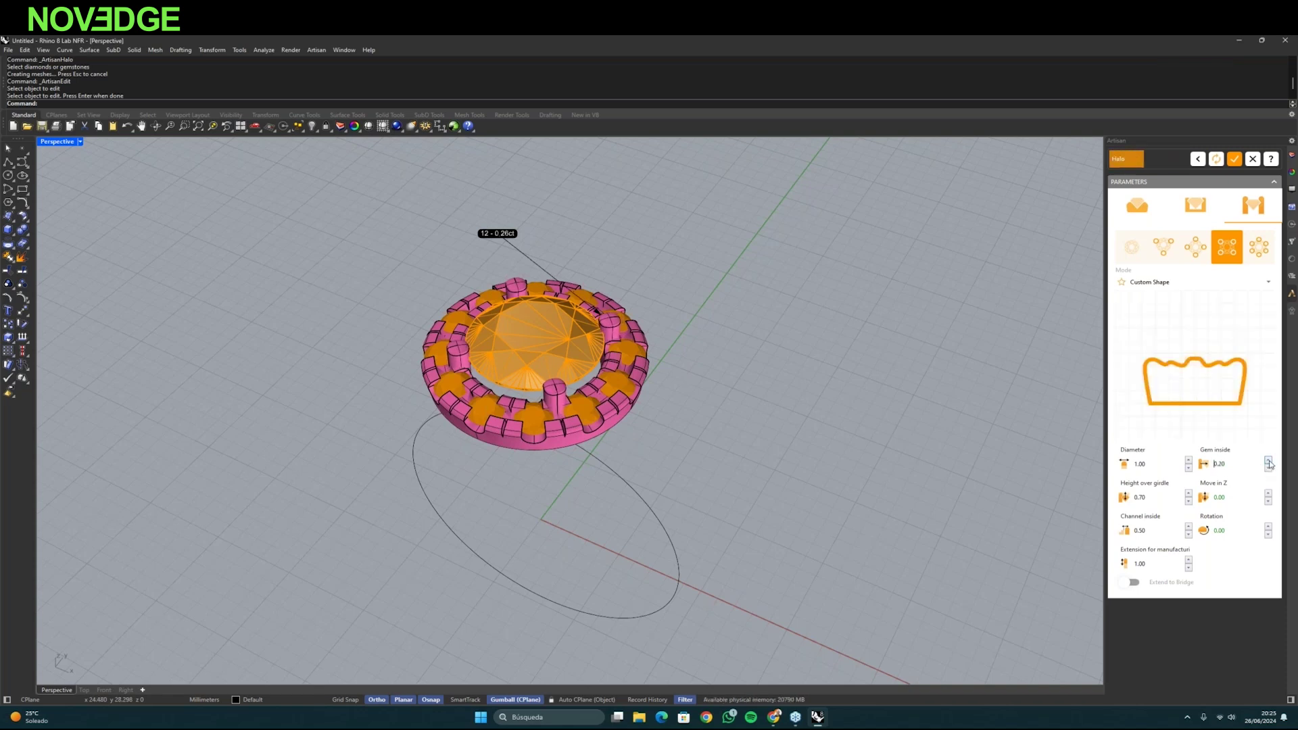
right_click_drag(595, 310, 602, 413)
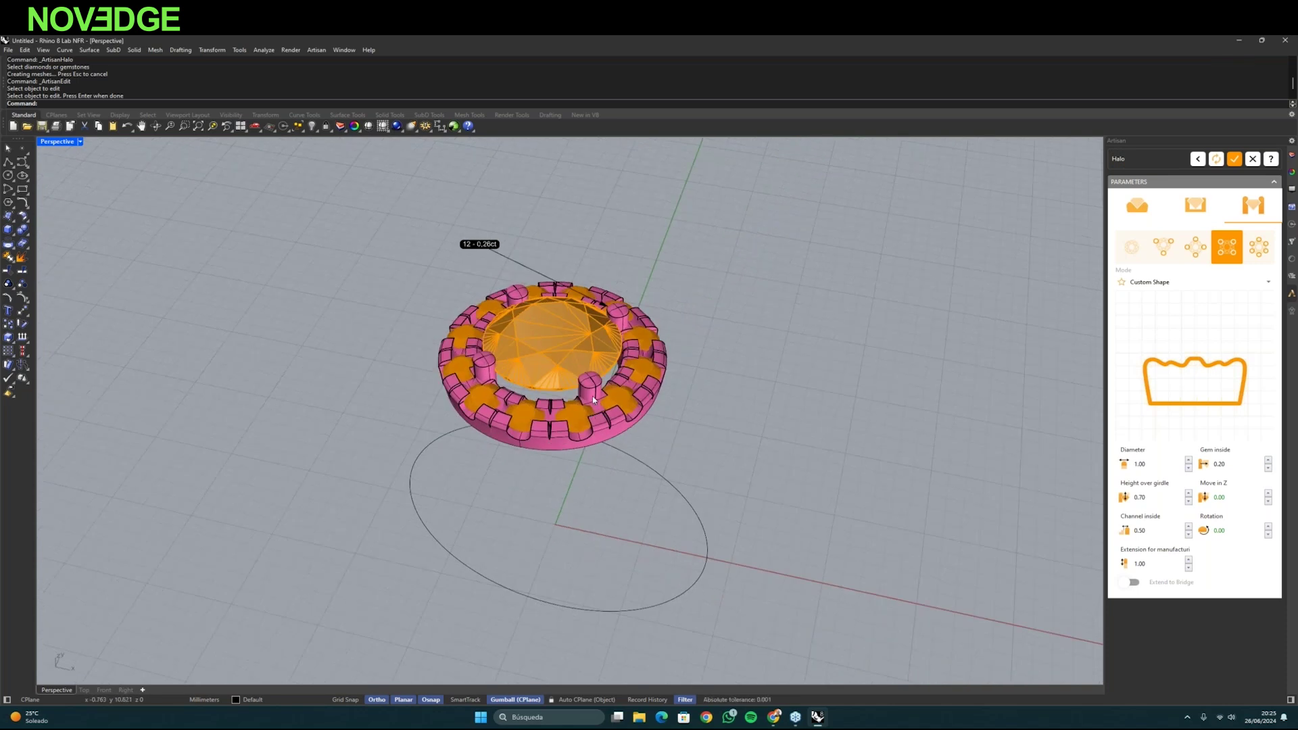
right_click_drag(537, 468, 527, 429)
left_click(1232, 161)
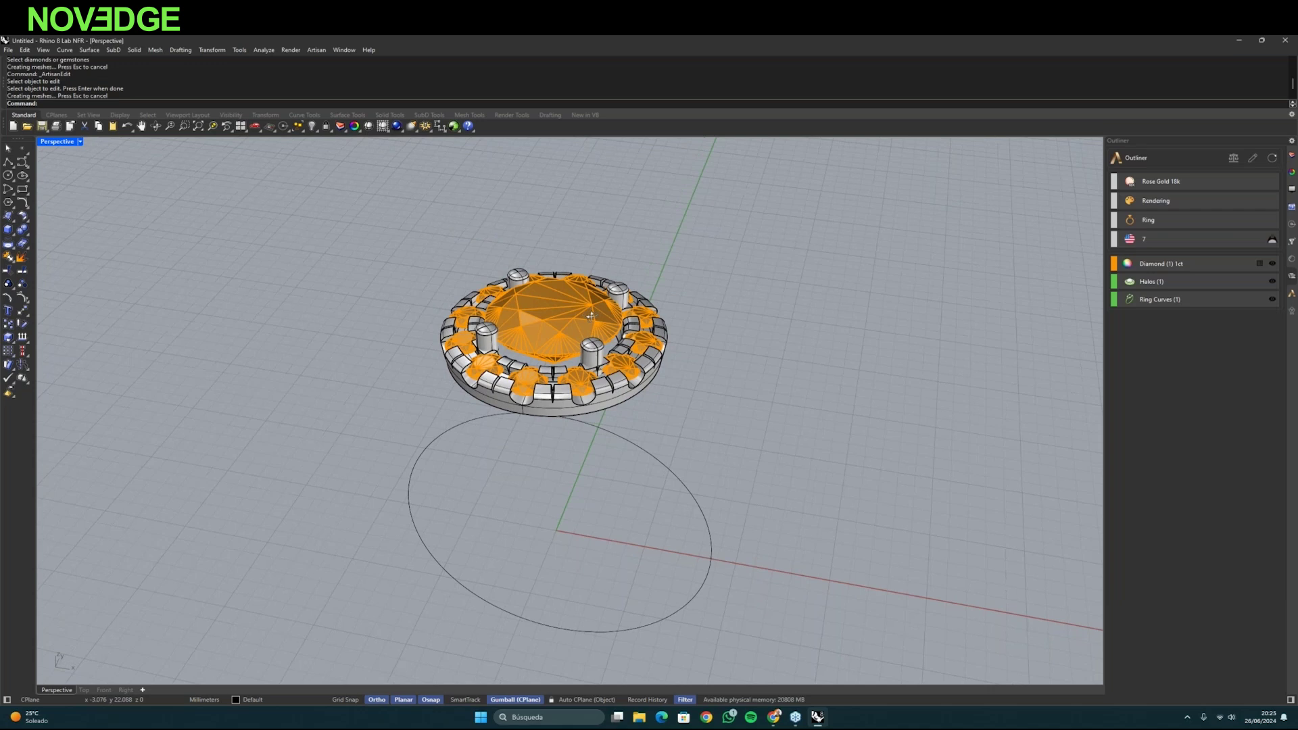
left_click(317, 50)
mouse_move(342, 130)
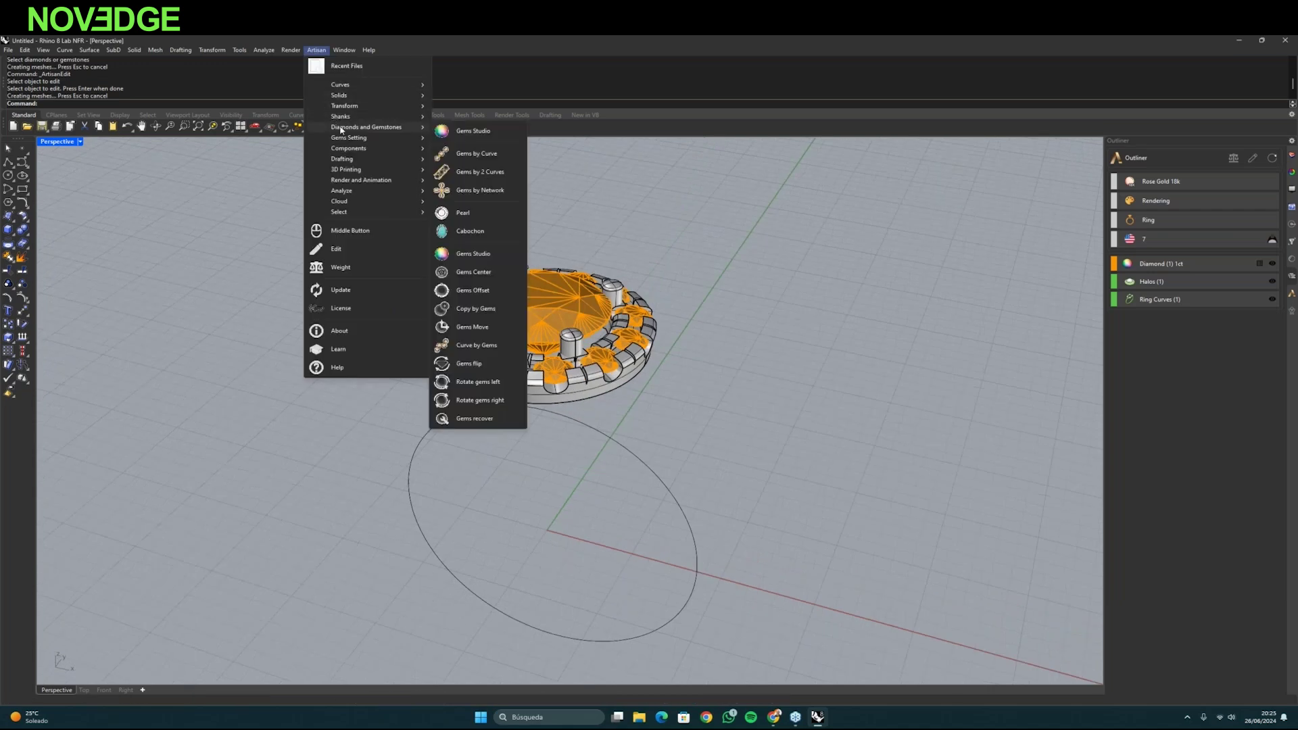
left_click(616, 189)
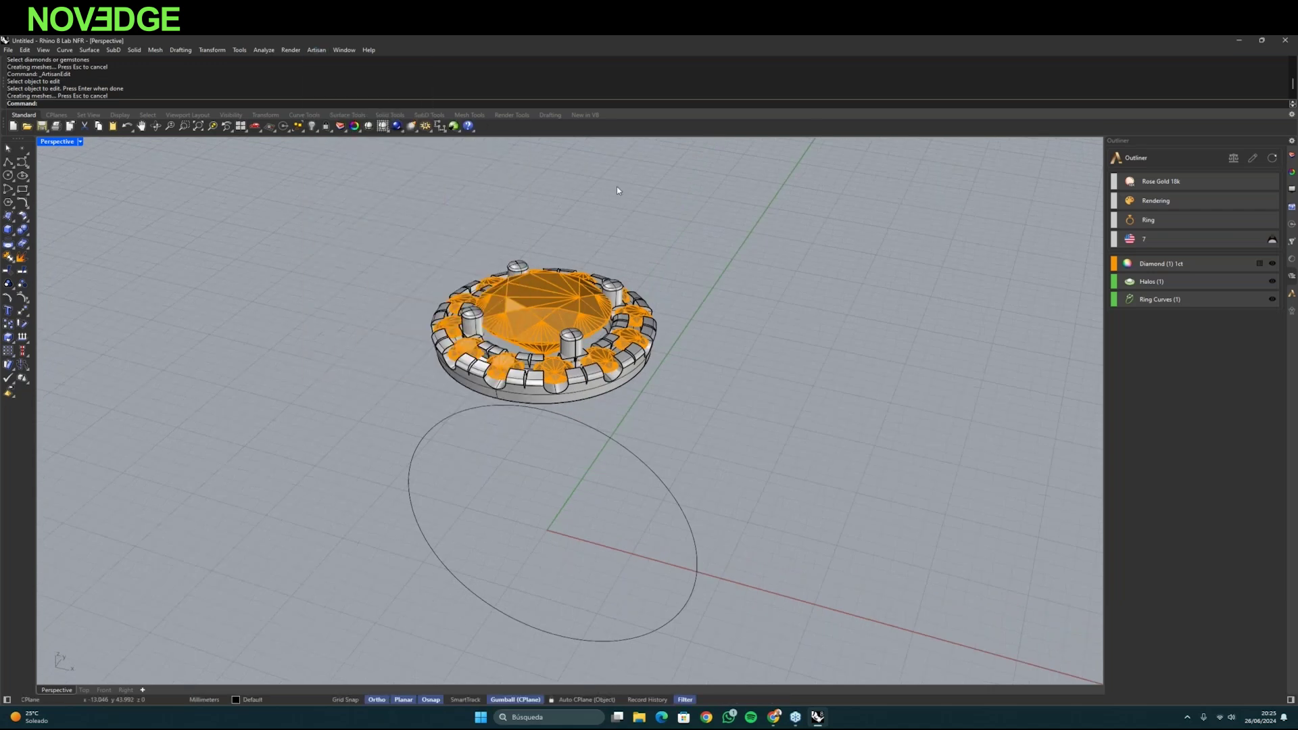
right_click_drag(618, 187, 380, 221)
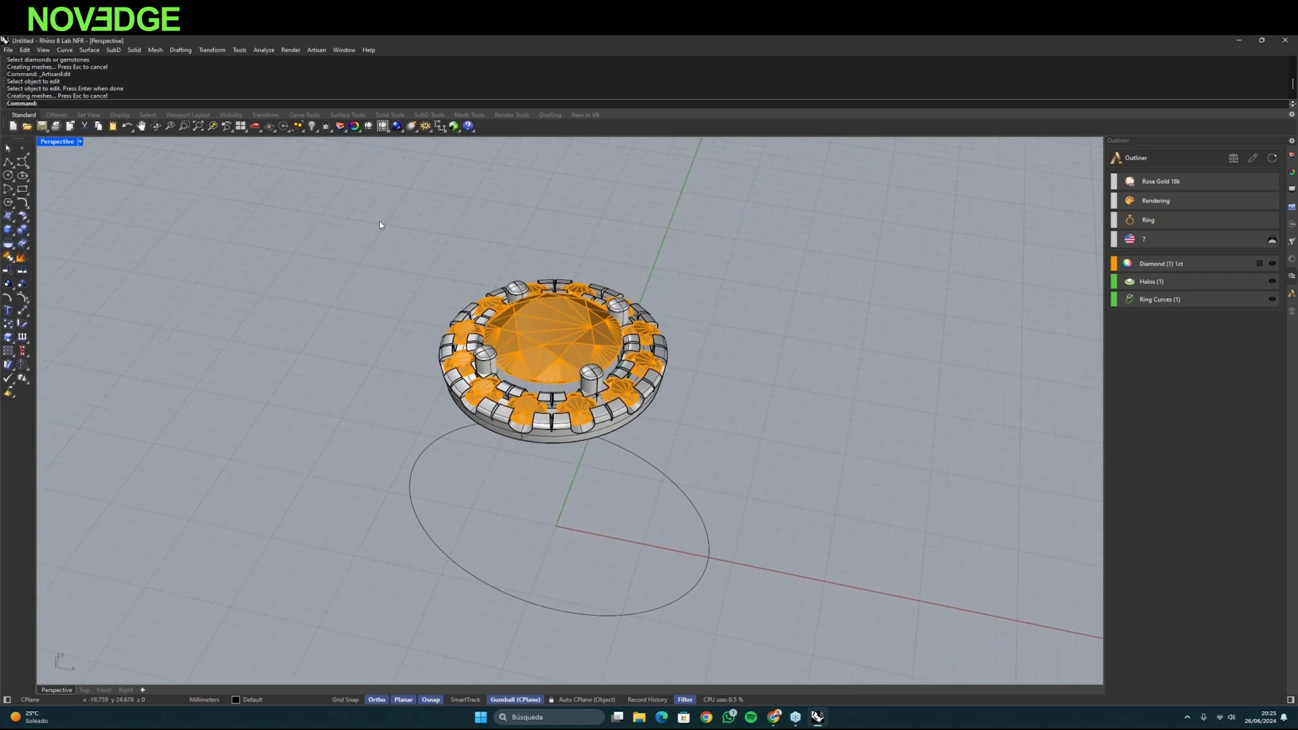
- Start a Cathedral shank from the CA007 template and open its parameters for editing
left_click(316, 50)
mouse_move(426, 119)
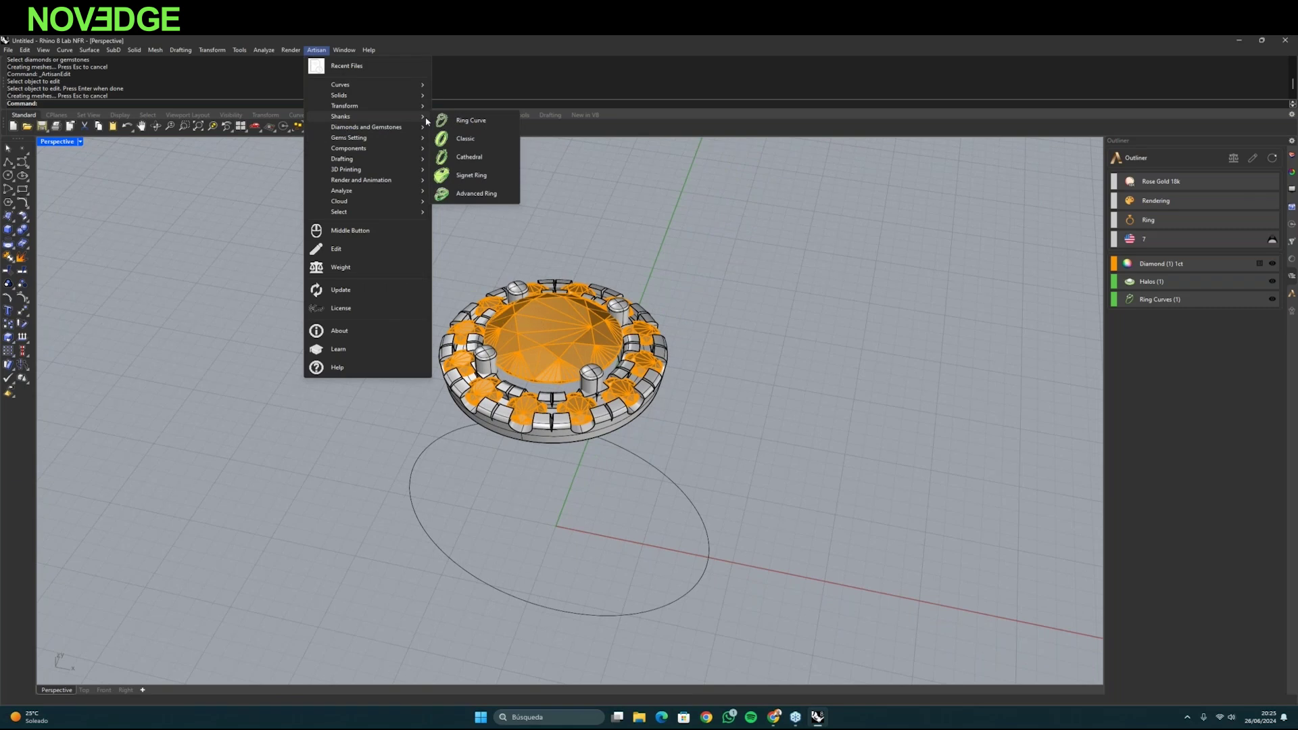
left_click(477, 157)
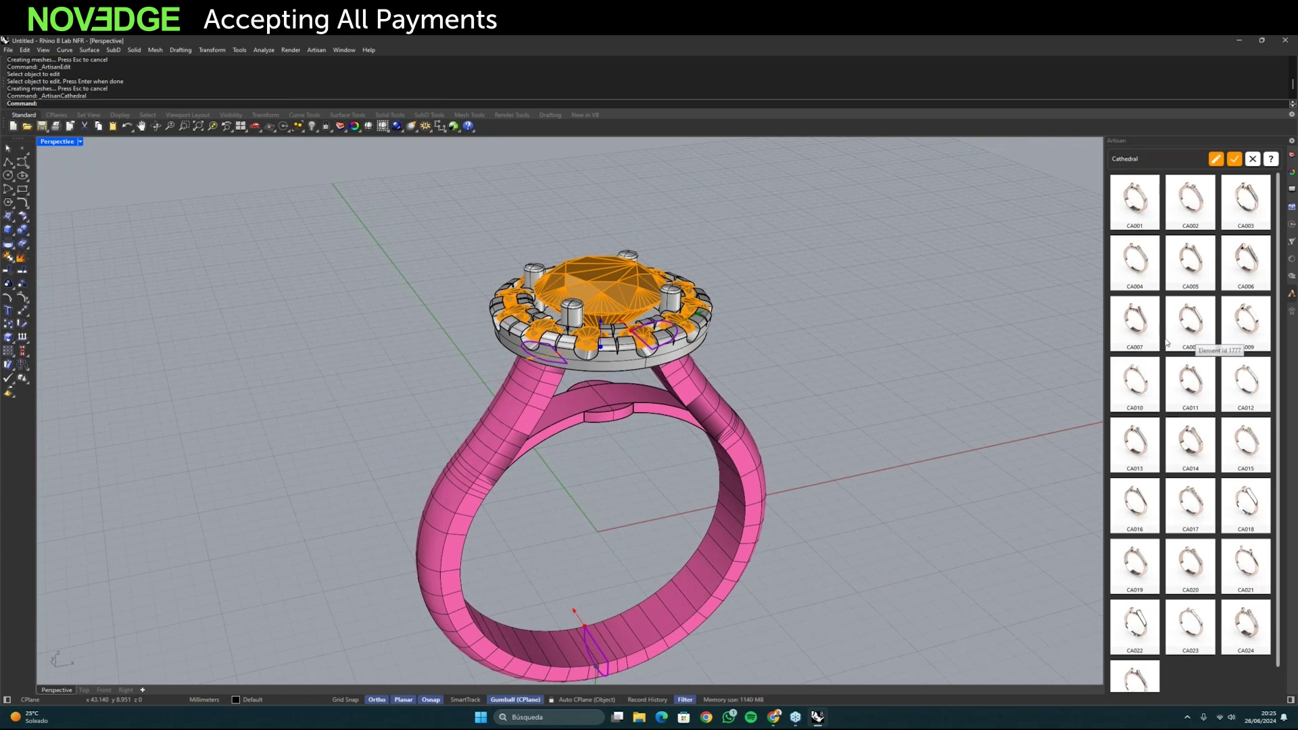
left_click(1136, 330)
mouse_move(800, 465)
right_mouse_down()
mouse_move(848, 444)
mouse_move(1214, 166)
right_mouse_up()
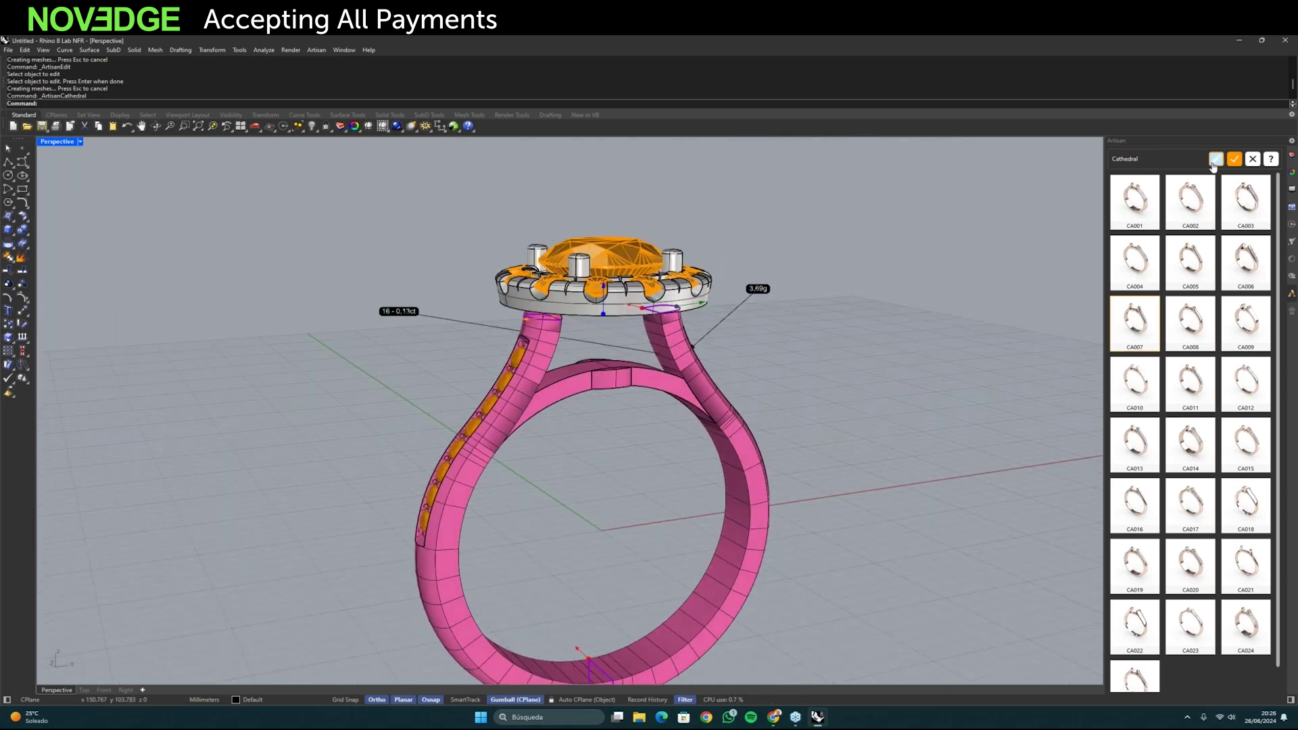
left_click(1215, 163)
- Widen the cathedral shank to a width of 7.85 so its shoulders sit farther apart under the halo
mouse_move(801, 377)
right_mouse_down()
mouse_move(601, 461)
mouse_move(654, 488)
right_mouse_up()
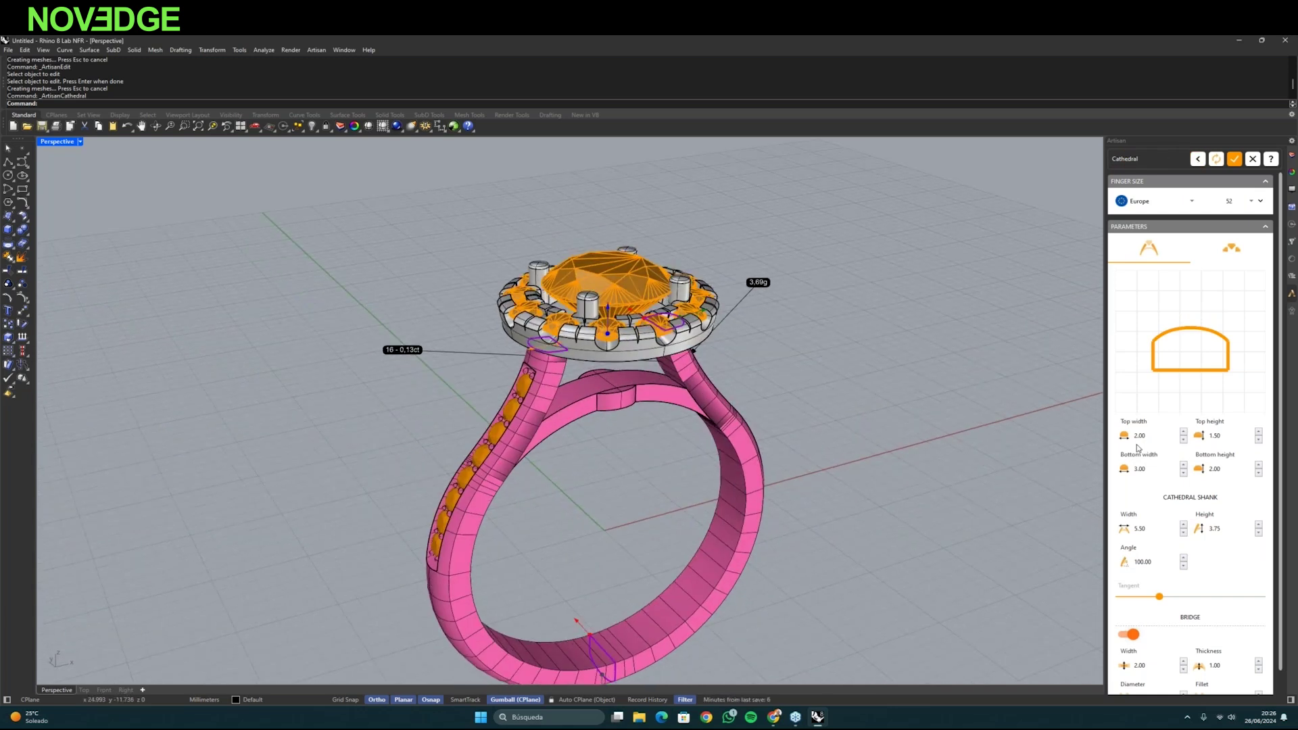
right_click_drag(634, 457, 537, 323)
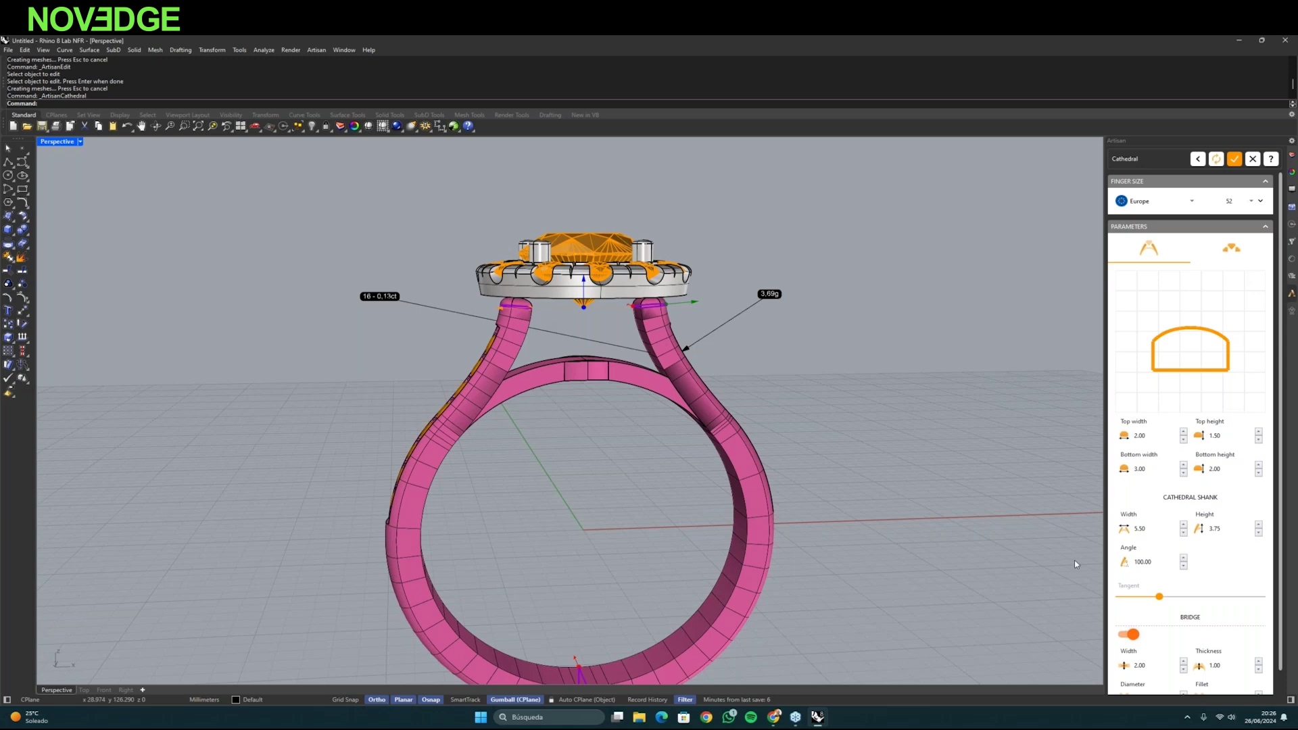
left_click_drag(1149, 529, 1116, 529)
type("7")
key("Return")
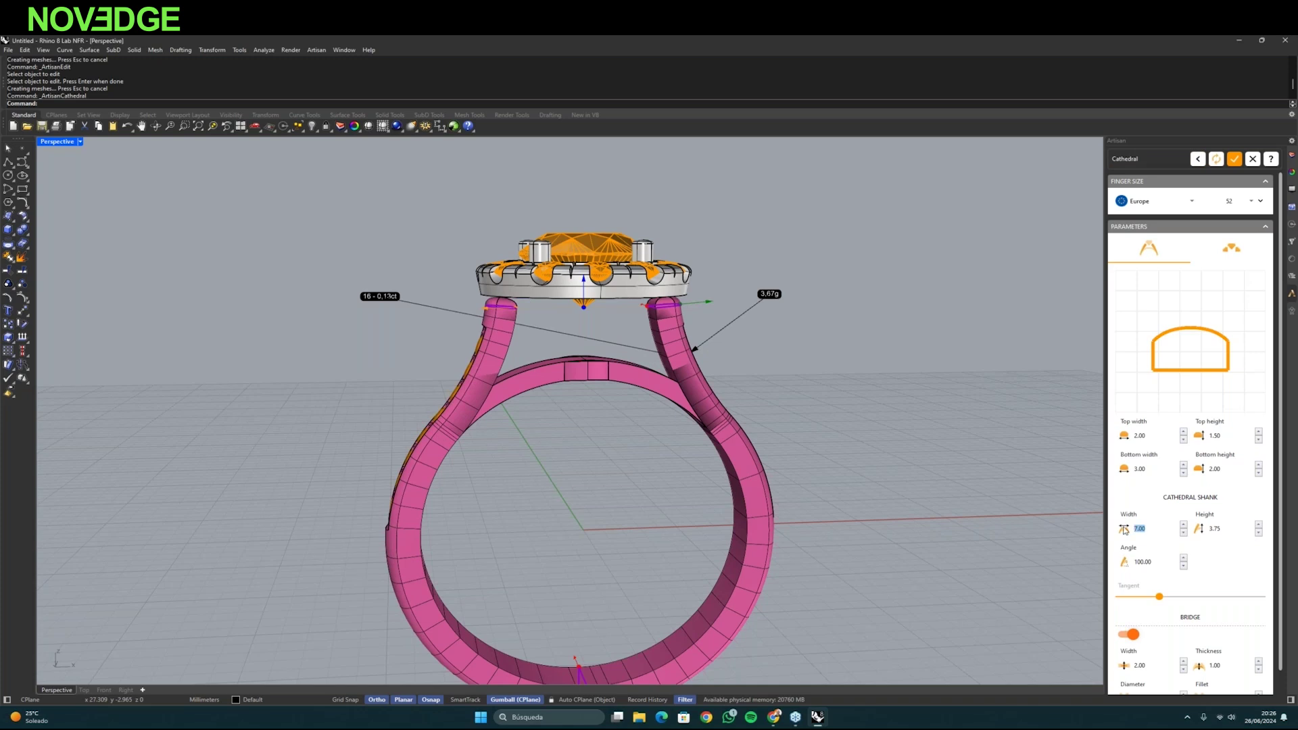
type("5")
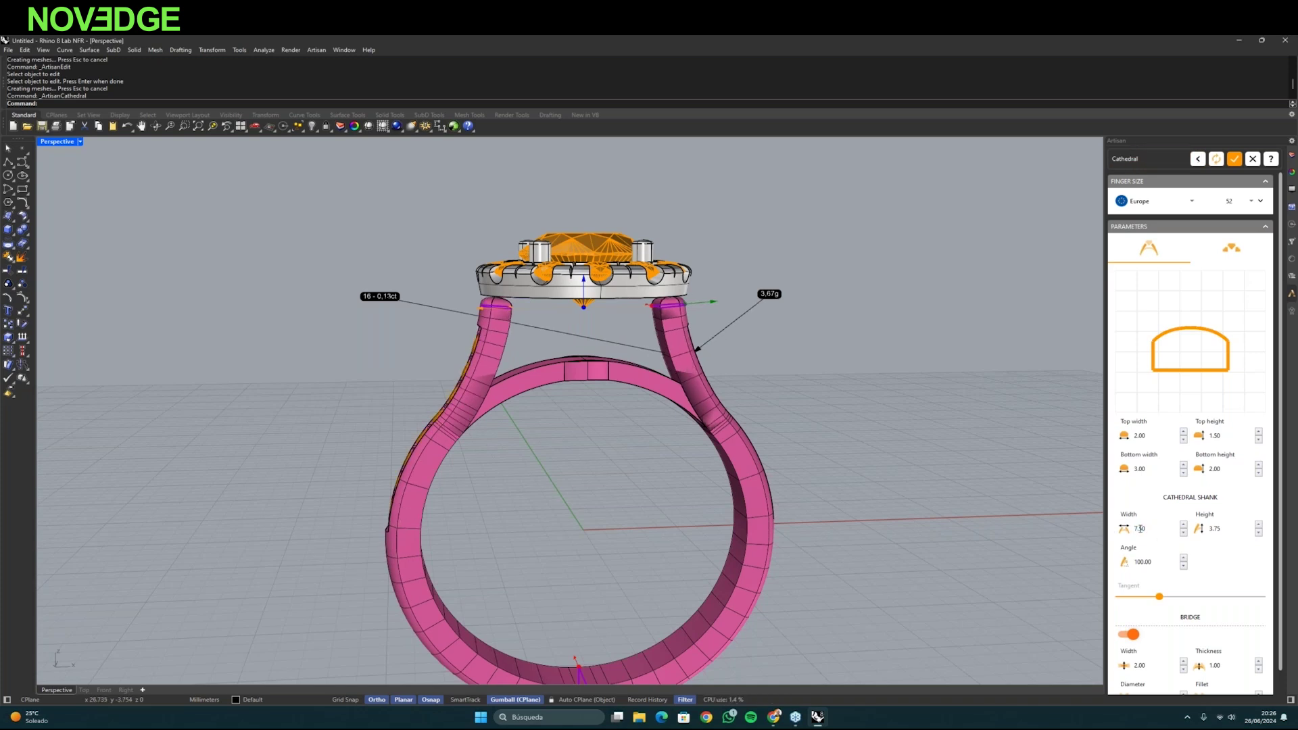
type("8")
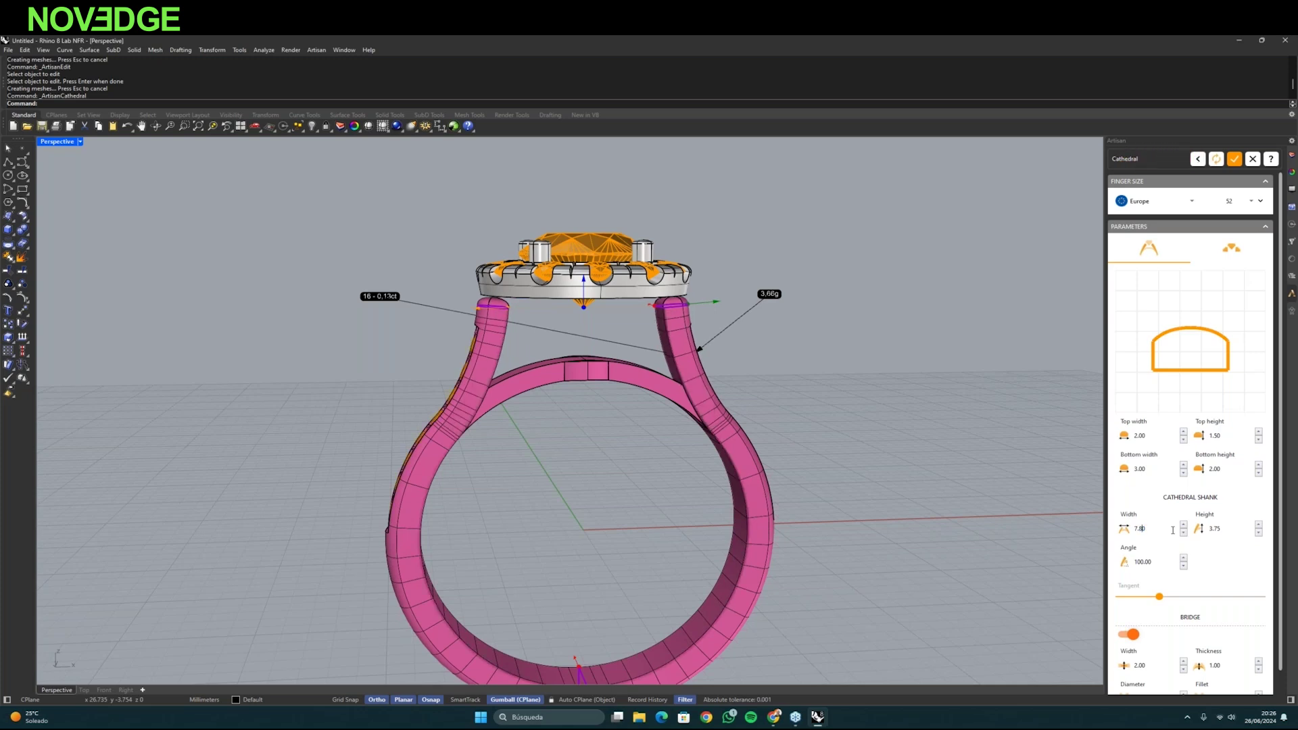
type("5")
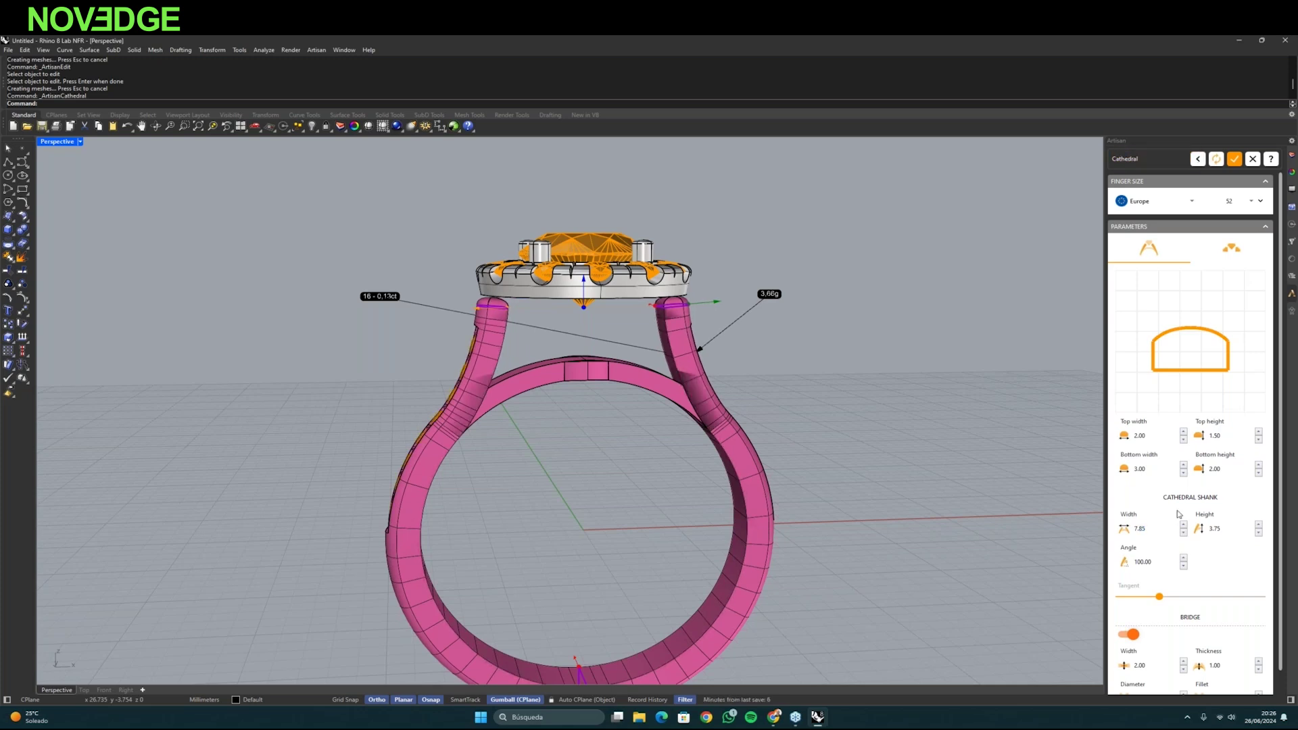
- Change the cathedral shank's finger size to the United States of America scale, size 7
left_click(1193, 203)
left_click(1179, 212)
left_click(1238, 203)
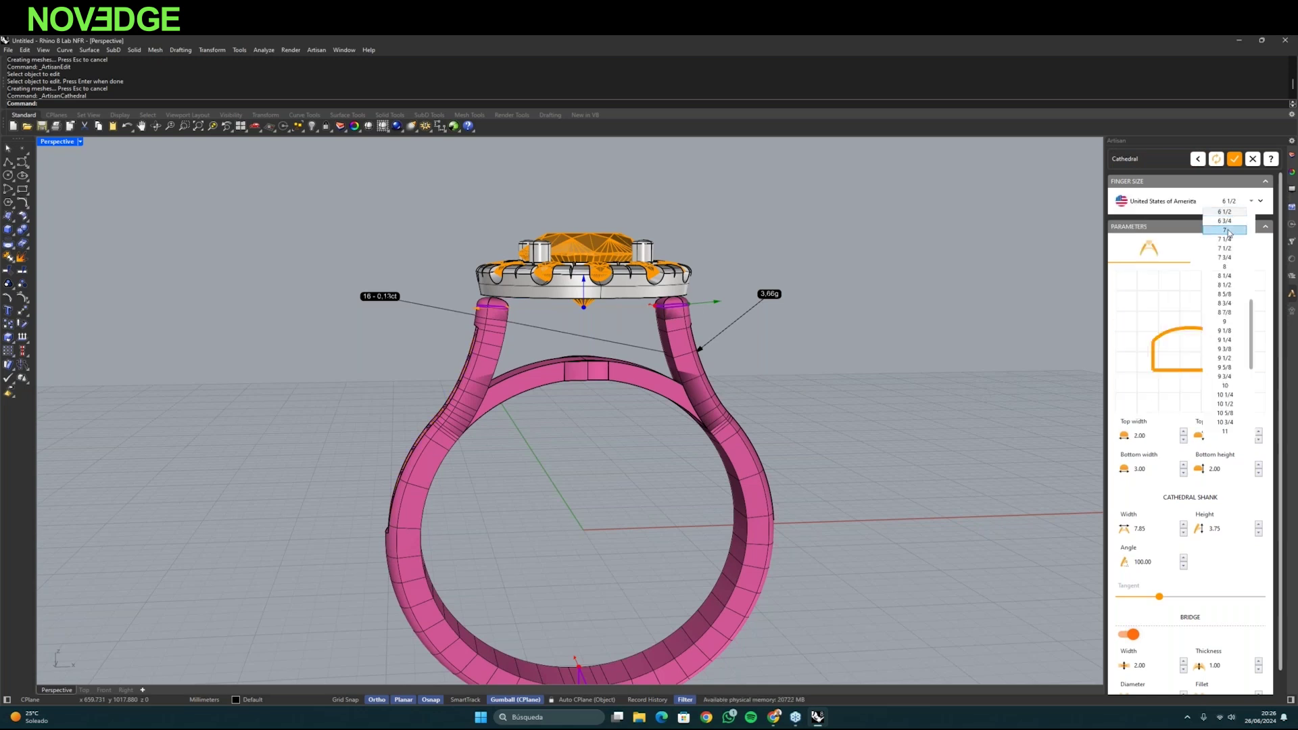
left_click(1226, 230)
right_click_drag(914, 404, 1104, 636)
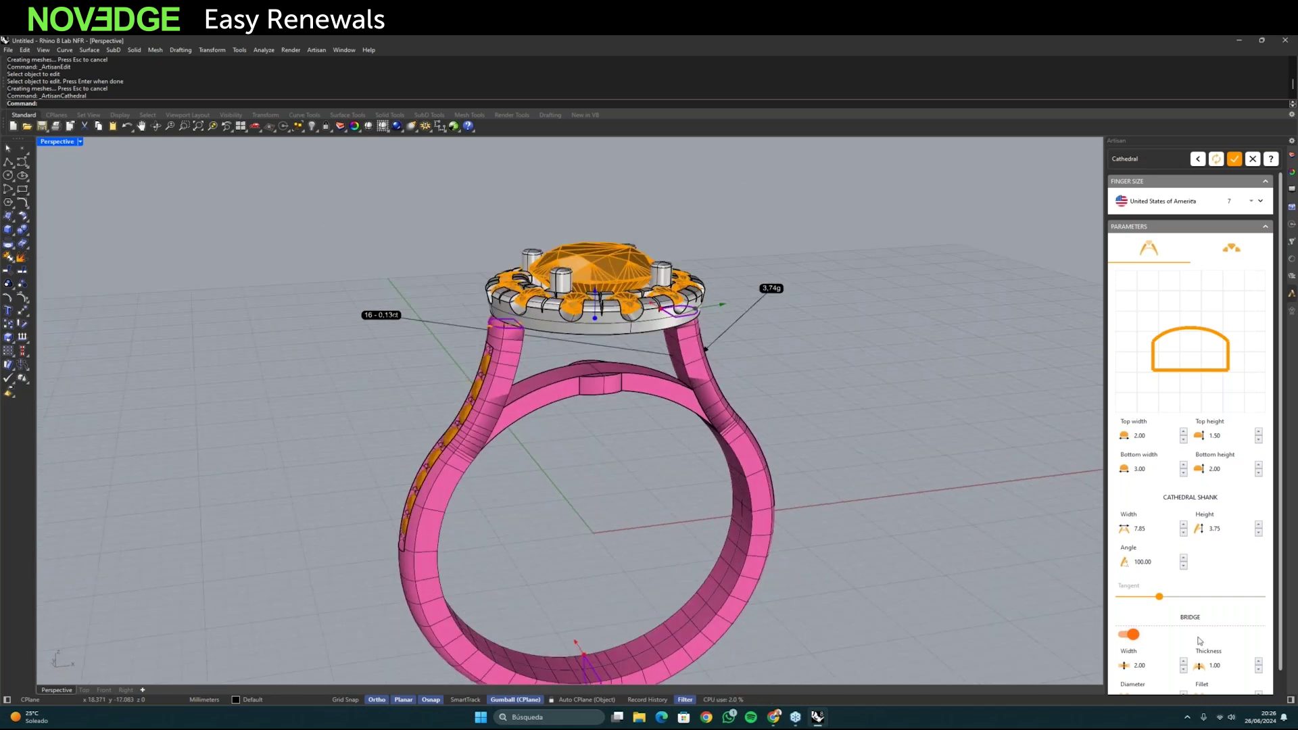
- Raise the cathedral shank's height to 4.40 so its shoulders meet the underside of the halo, and check the fit all around
right_click_drag(546, 355, 498, 309)
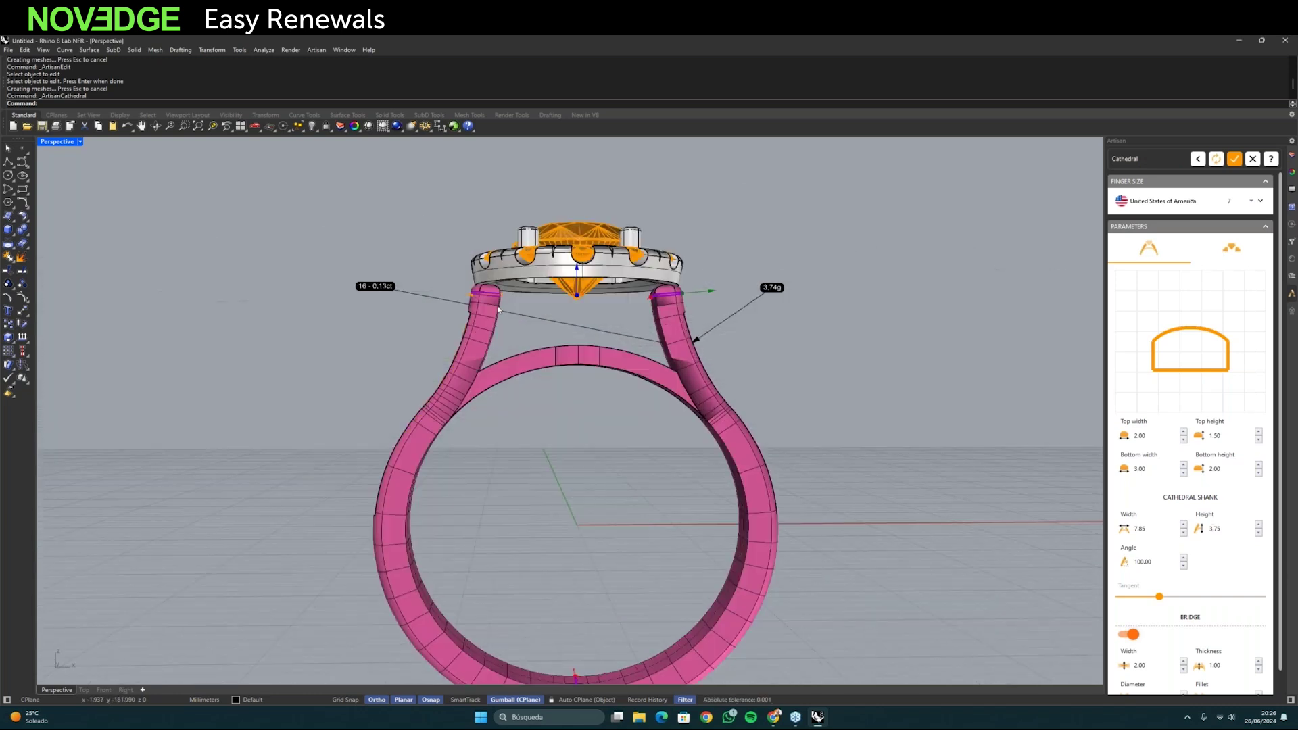
left_click(1258, 525)
left_click(1258, 525)
left_click(1258, 525)
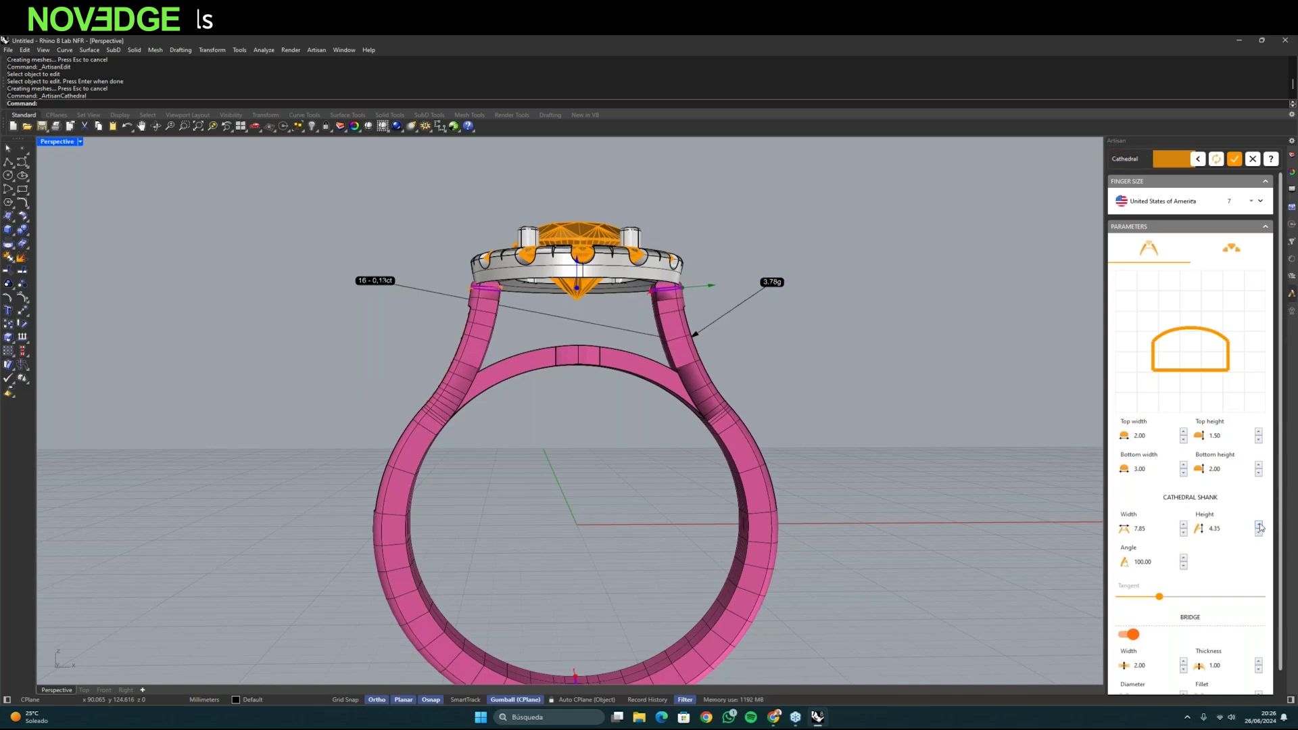
left_click(1258, 525)
right_click_drag(462, 409, 608, 399)
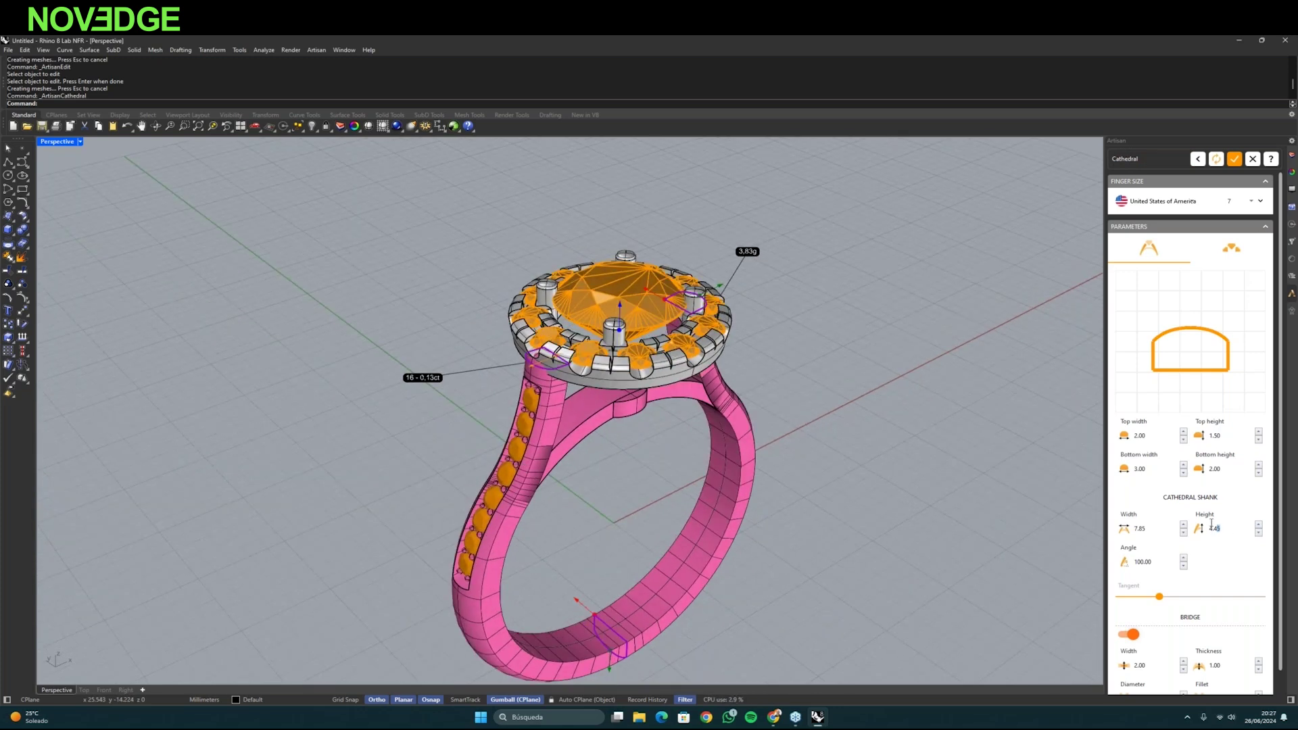
type("40")
right_click_drag(706, 528, 599, 334)
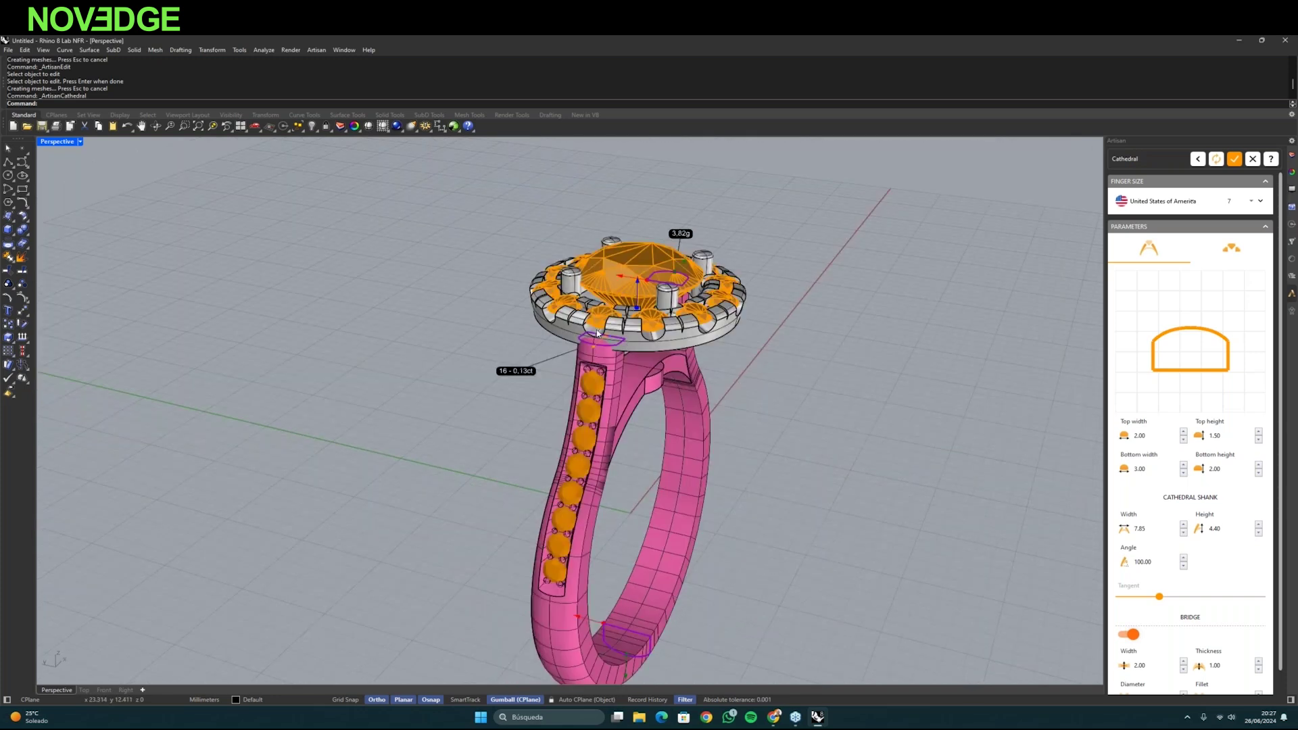
right_click_drag(691, 457, 882, 585)
right_click_drag(722, 553, 1028, 473)
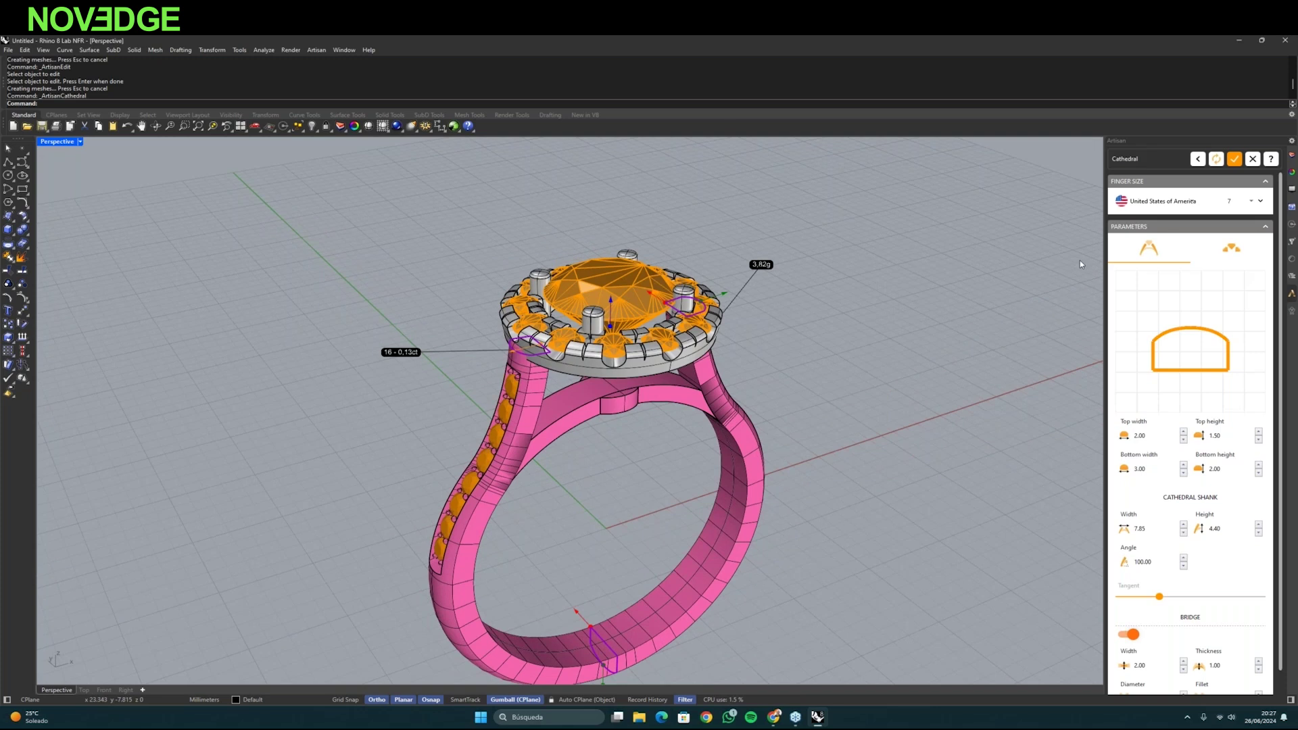
- Configure the shank's side gems with a size of 1.50, a minimum distance of 0.20 and a vertical offset of 0.00
left_click(1231, 248)
right_click_drag(692, 510, 1052, 436)
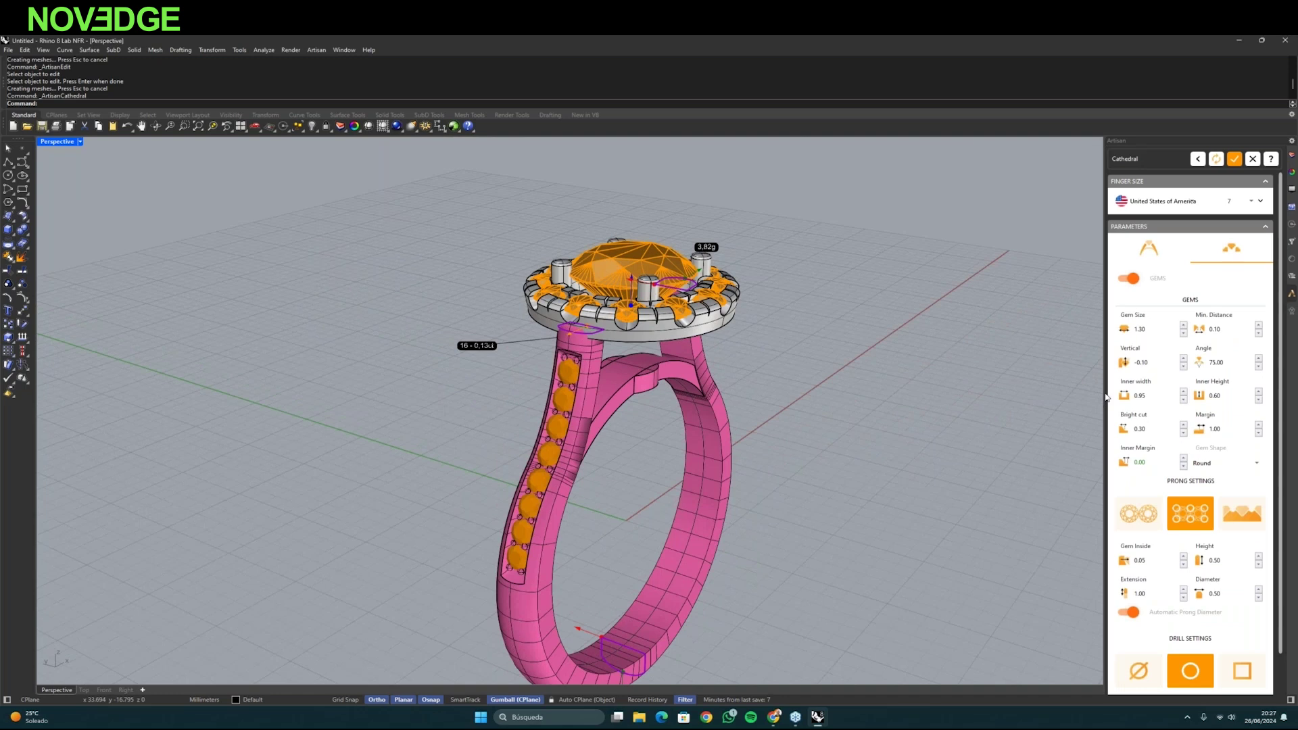
left_click(1184, 325)
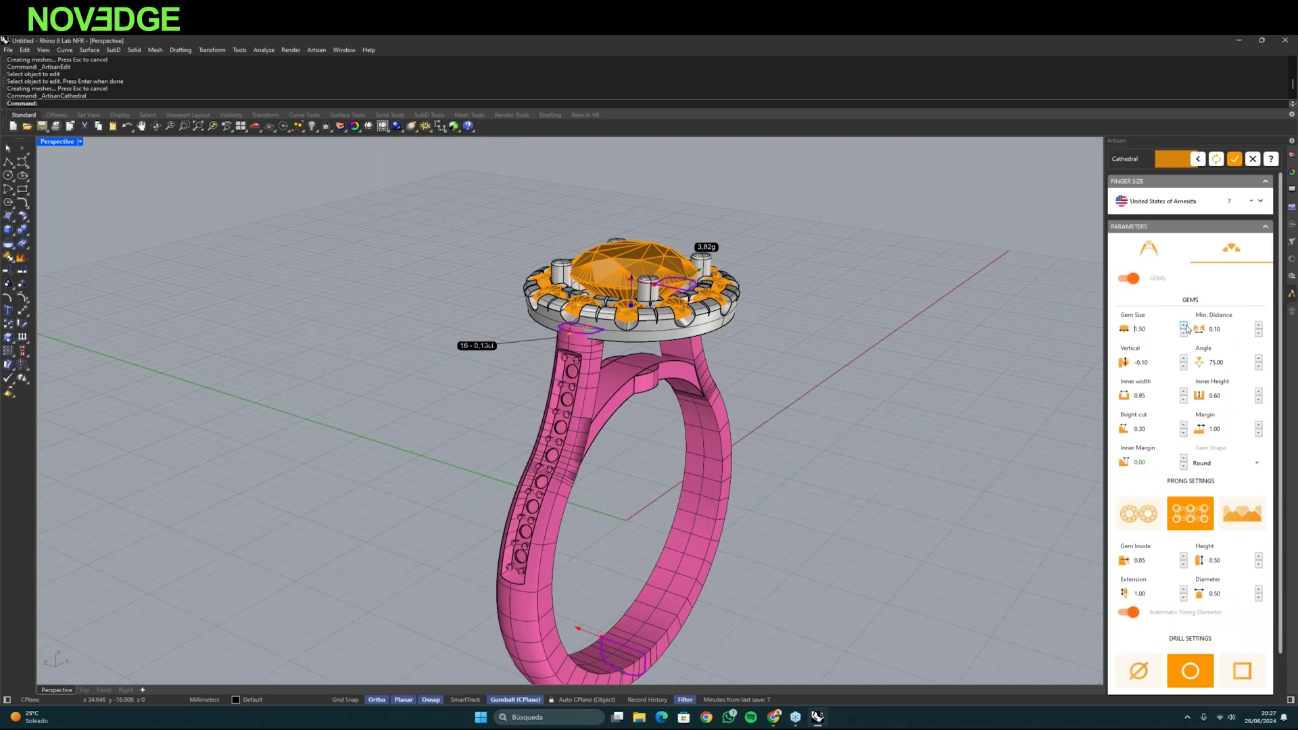
right_click_drag(846, 423, 728, 451)
left_click(1259, 326)
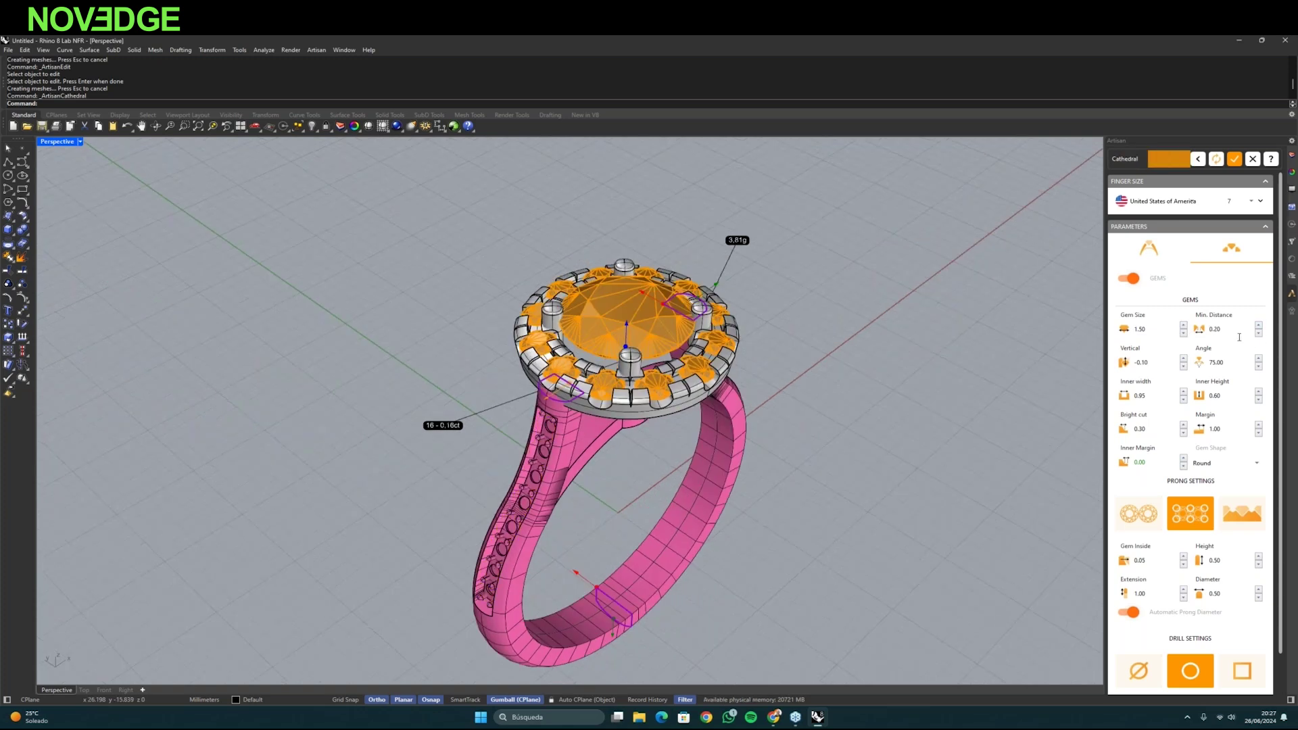
left_click(1183, 366)
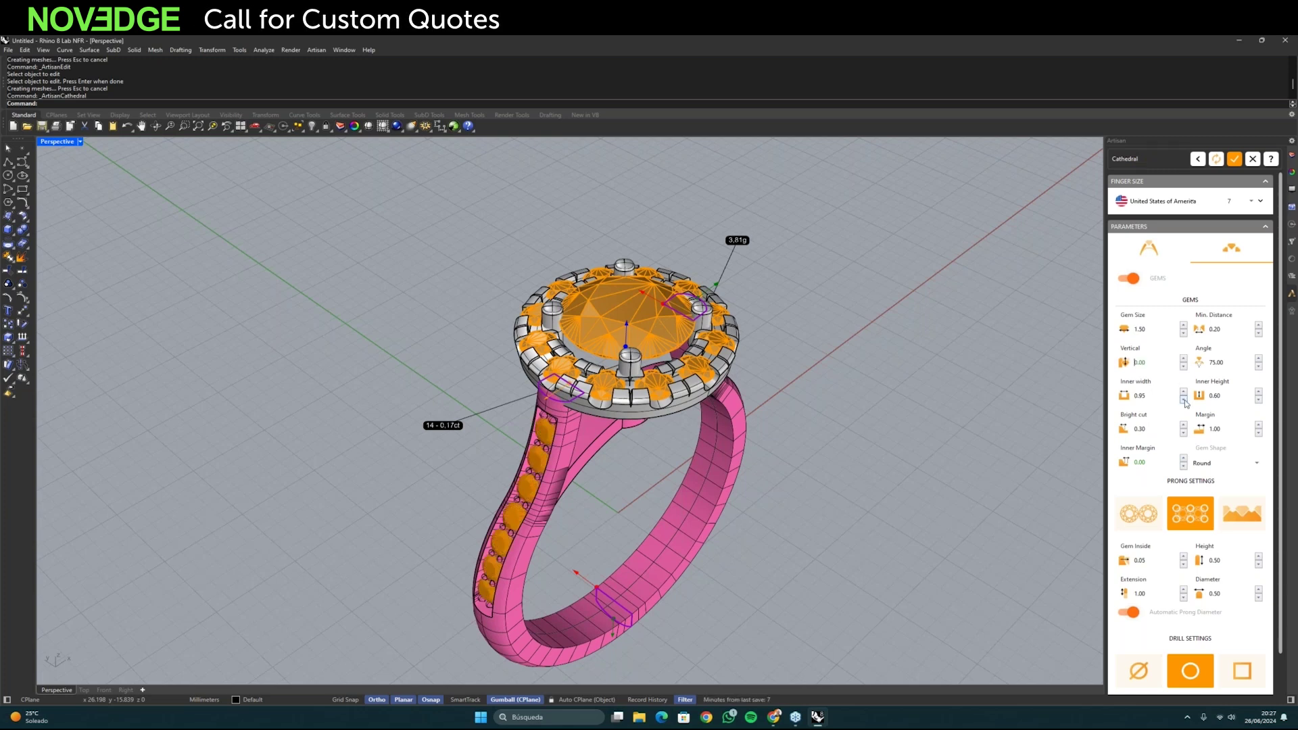
- Set the shank gem channel's inner width to 0.55 and its inner height to 0.70
left_click(1184, 400)
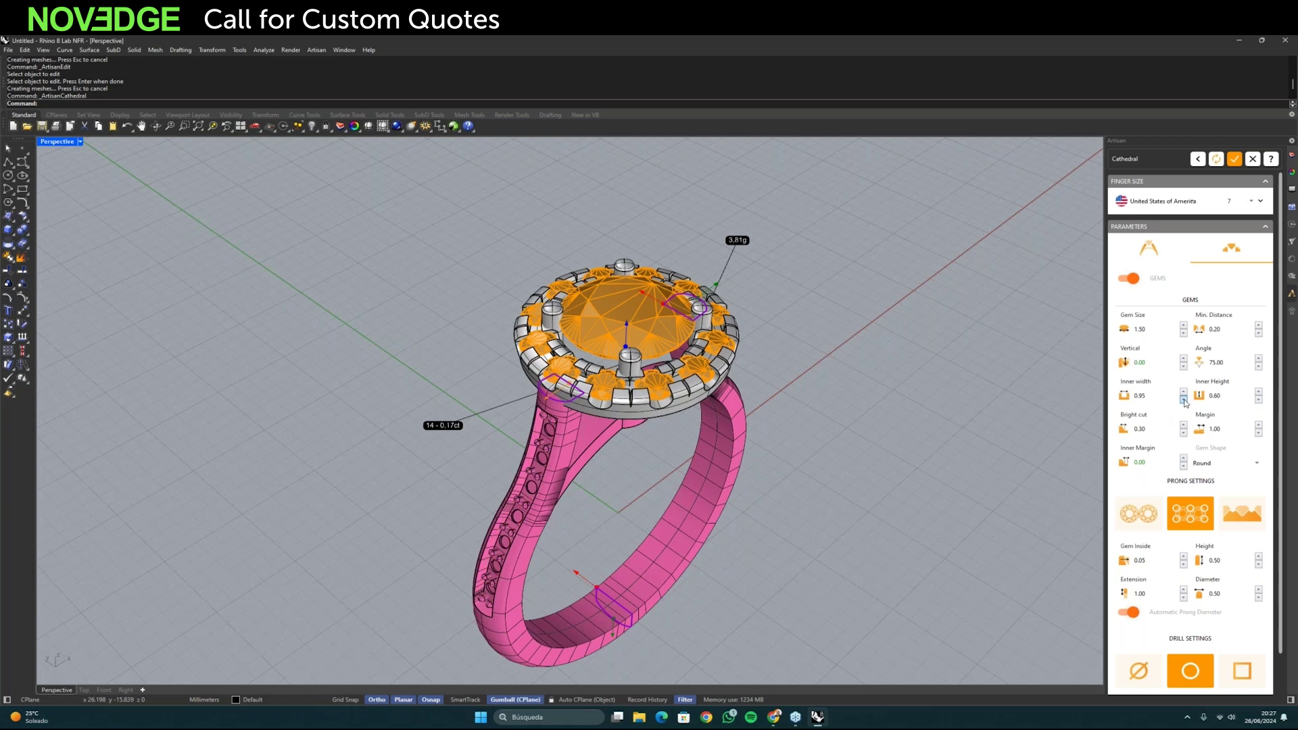
left_click(1184, 401)
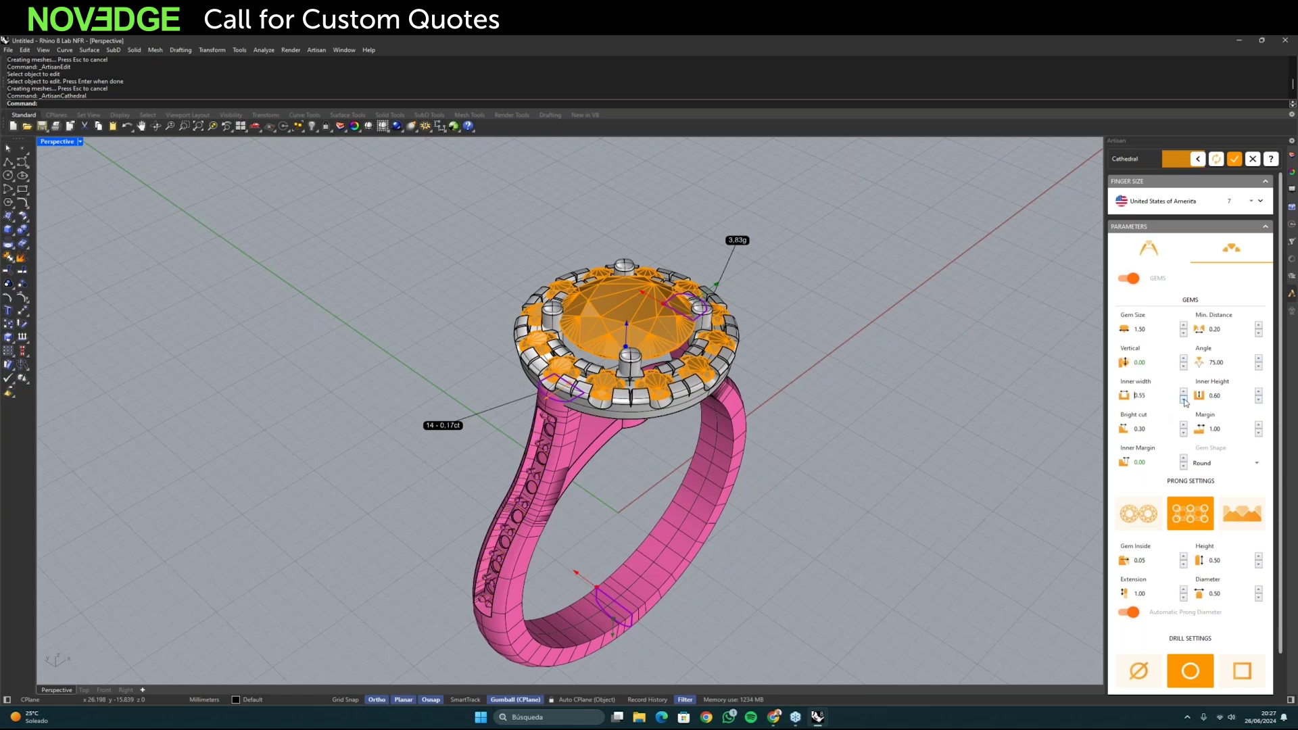
left_click(1184, 401)
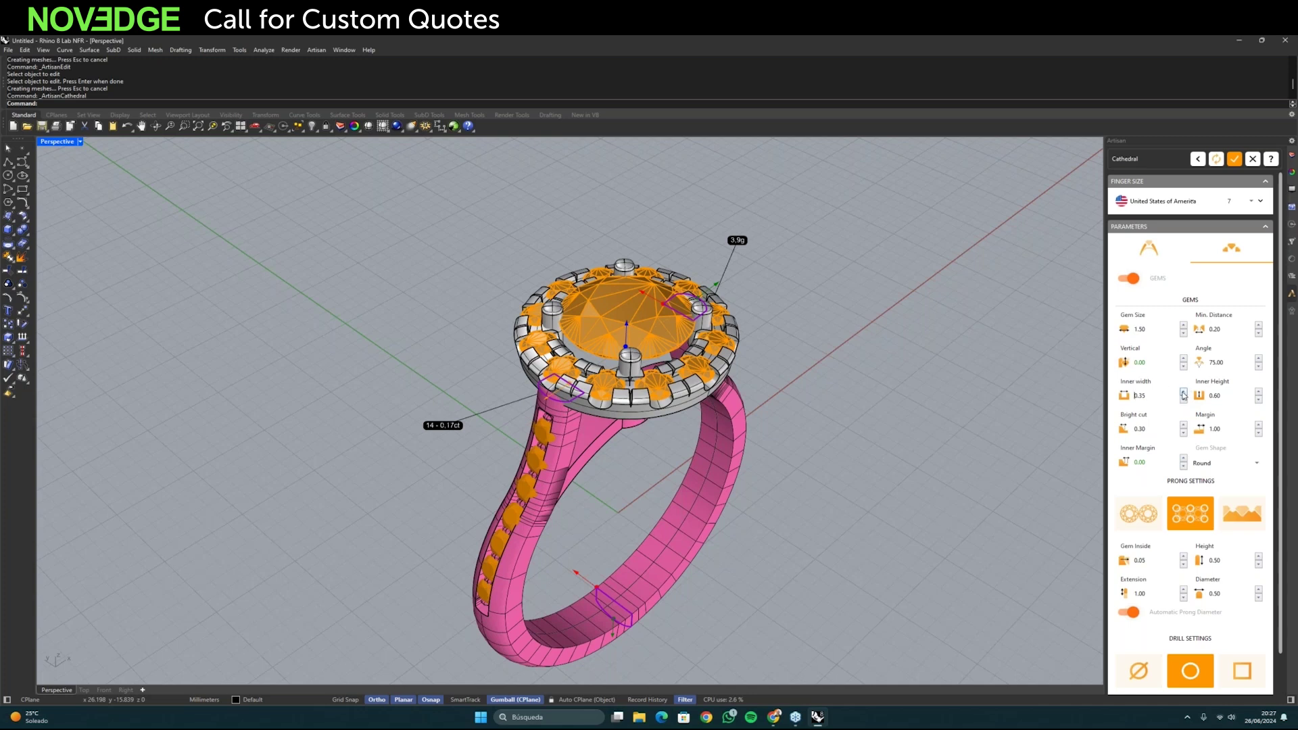
left_click(1184, 392)
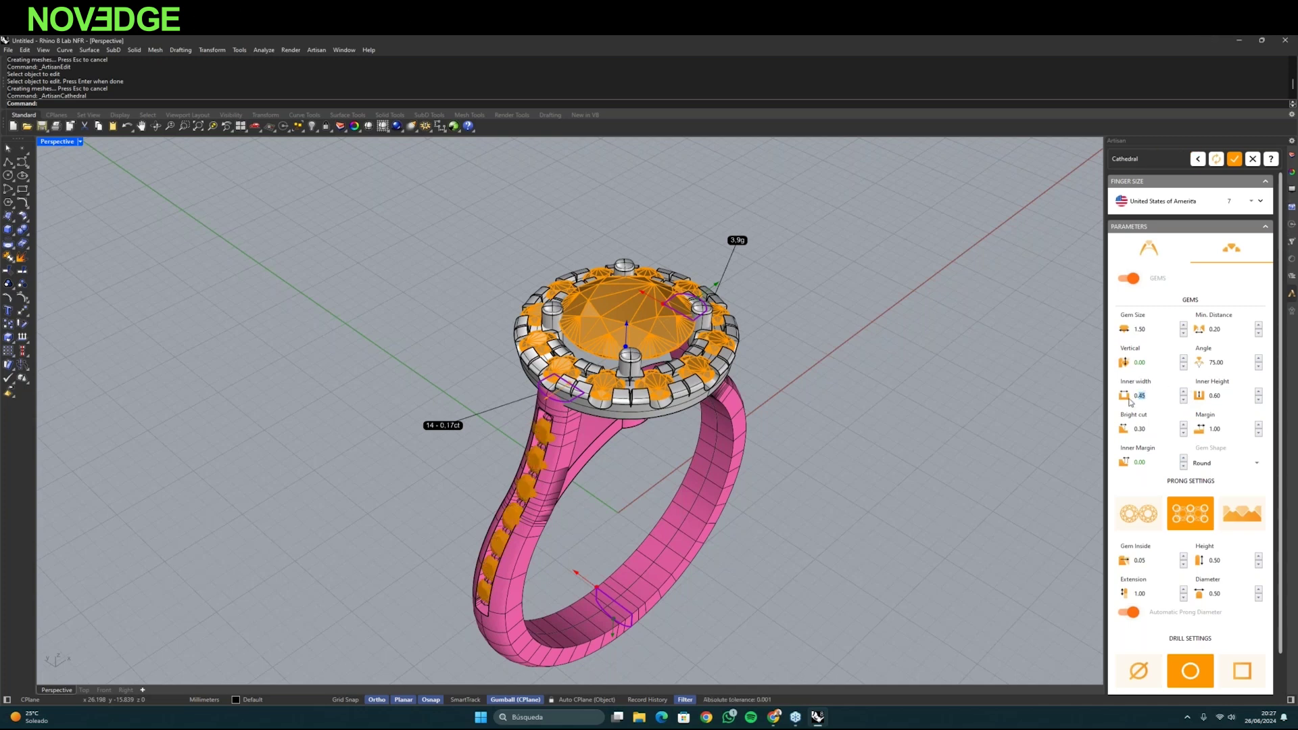
type("55")
key("Return")
left_click(1258, 392)
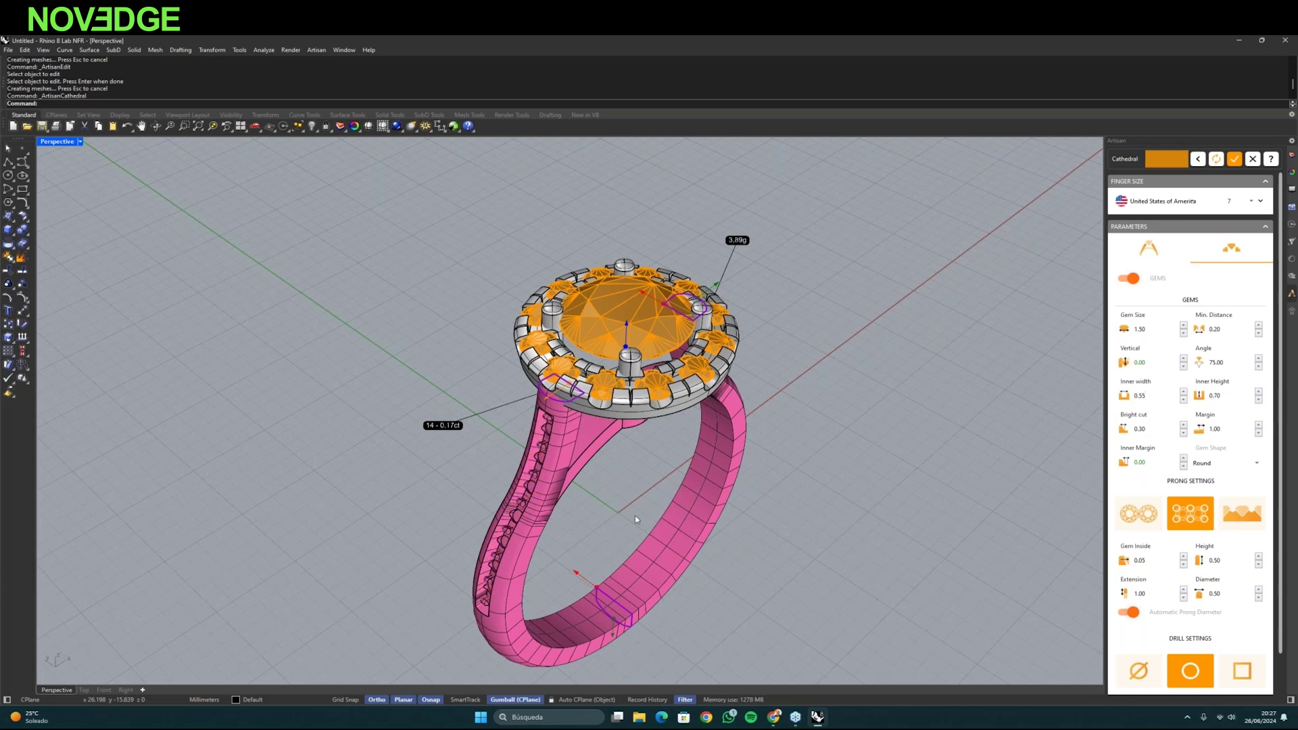
- Reduce the shank gems' bright cut to zero and switch their prong setting to the style with cutters
left_click(1184, 432)
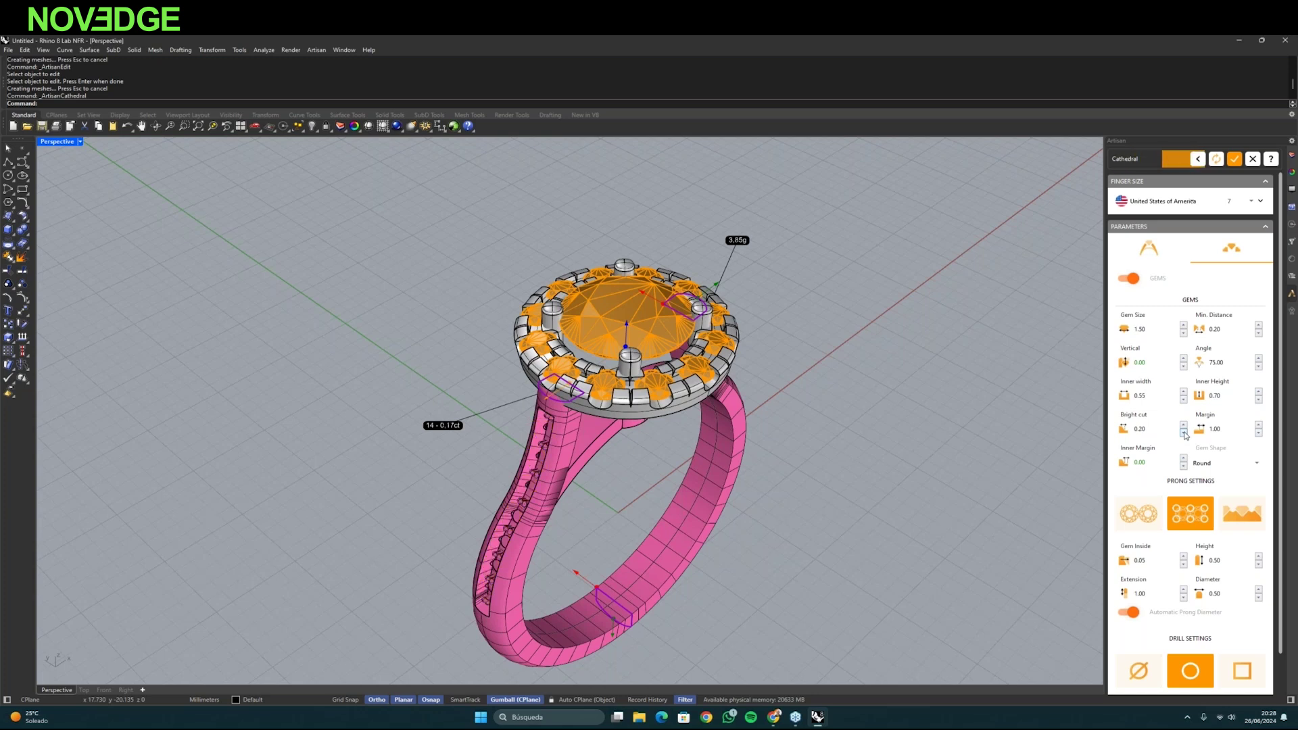
double_click(1183, 433)
right_click_drag(964, 461, 974, 458)
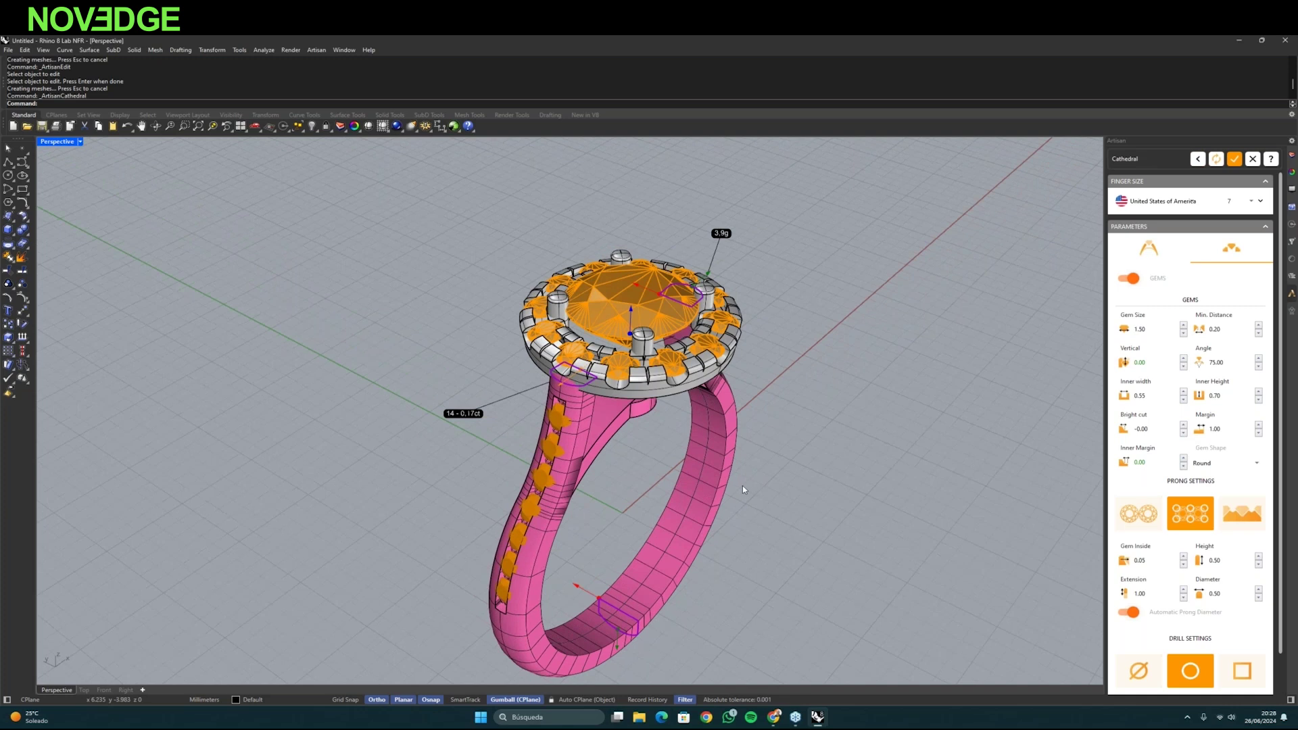
left_click(1240, 517)
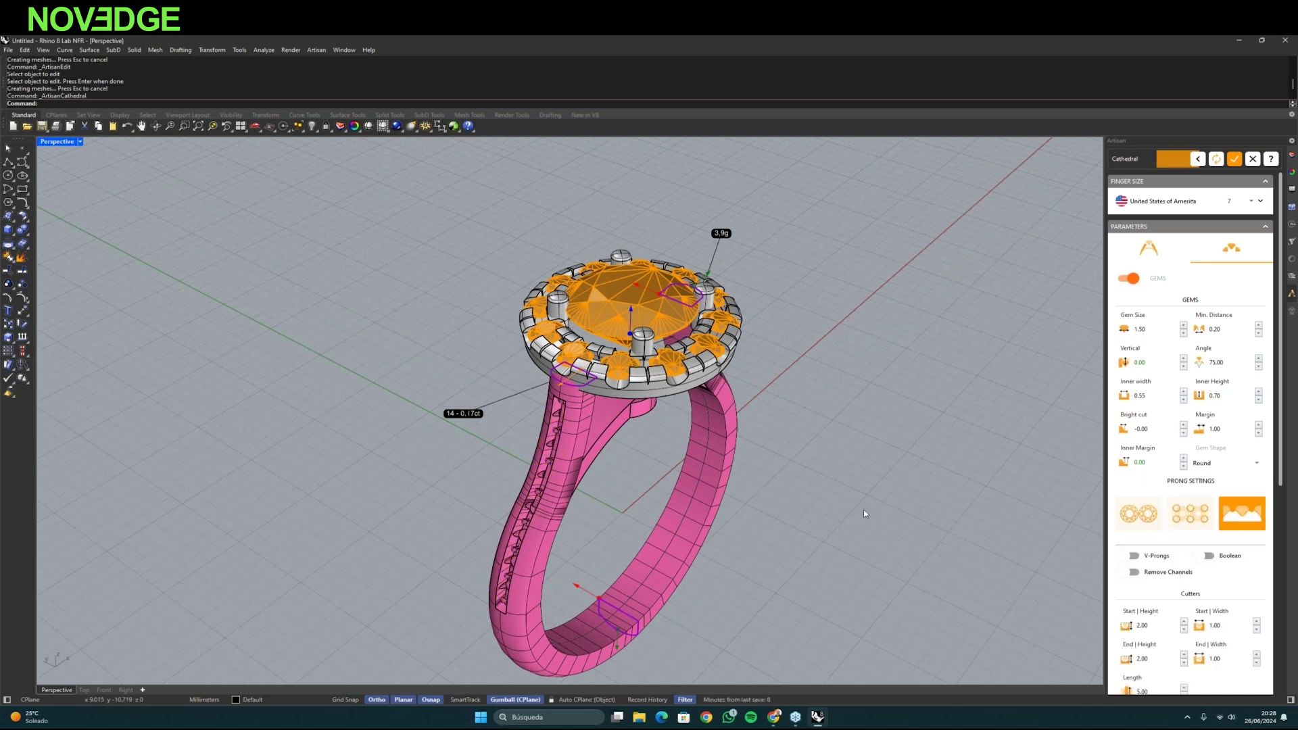
right_click_drag(816, 531, 778, 503)
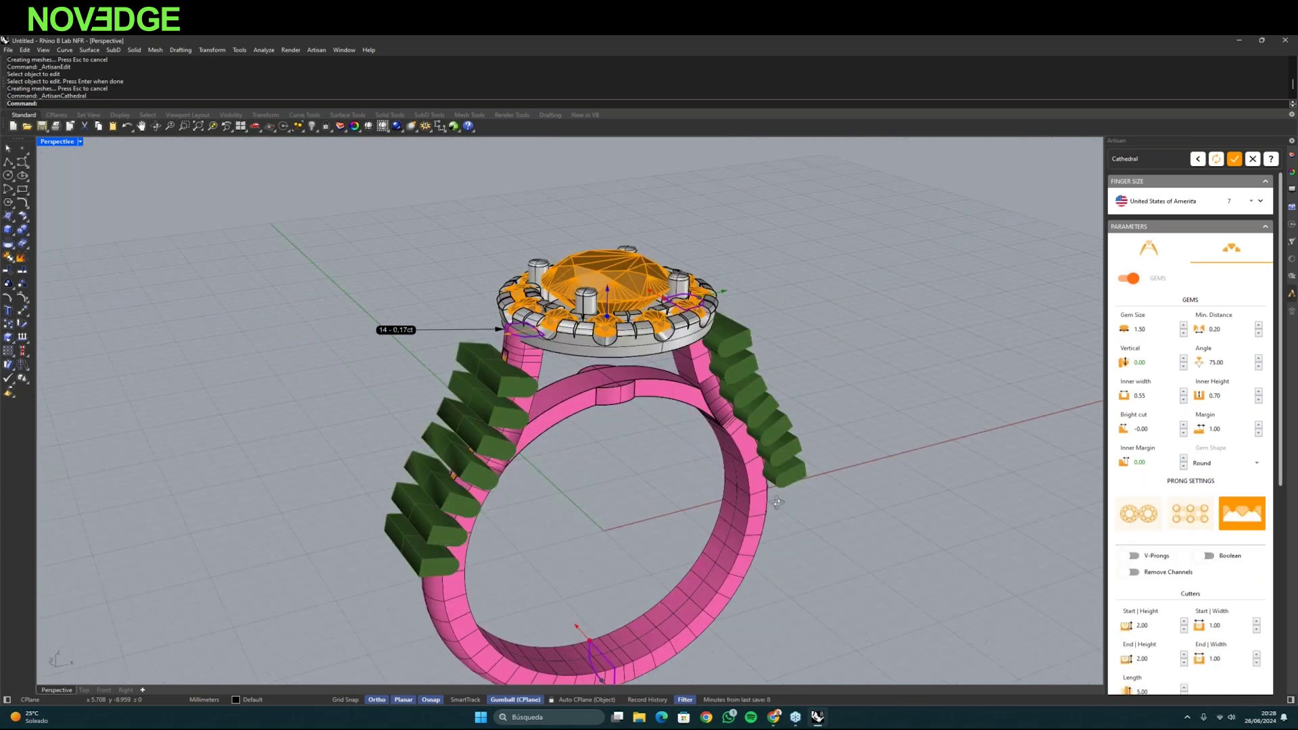
- Enable V-prongs for the cathedral shank's gems and set the cutters' start and end width to 0.80
left_click(1124, 558)
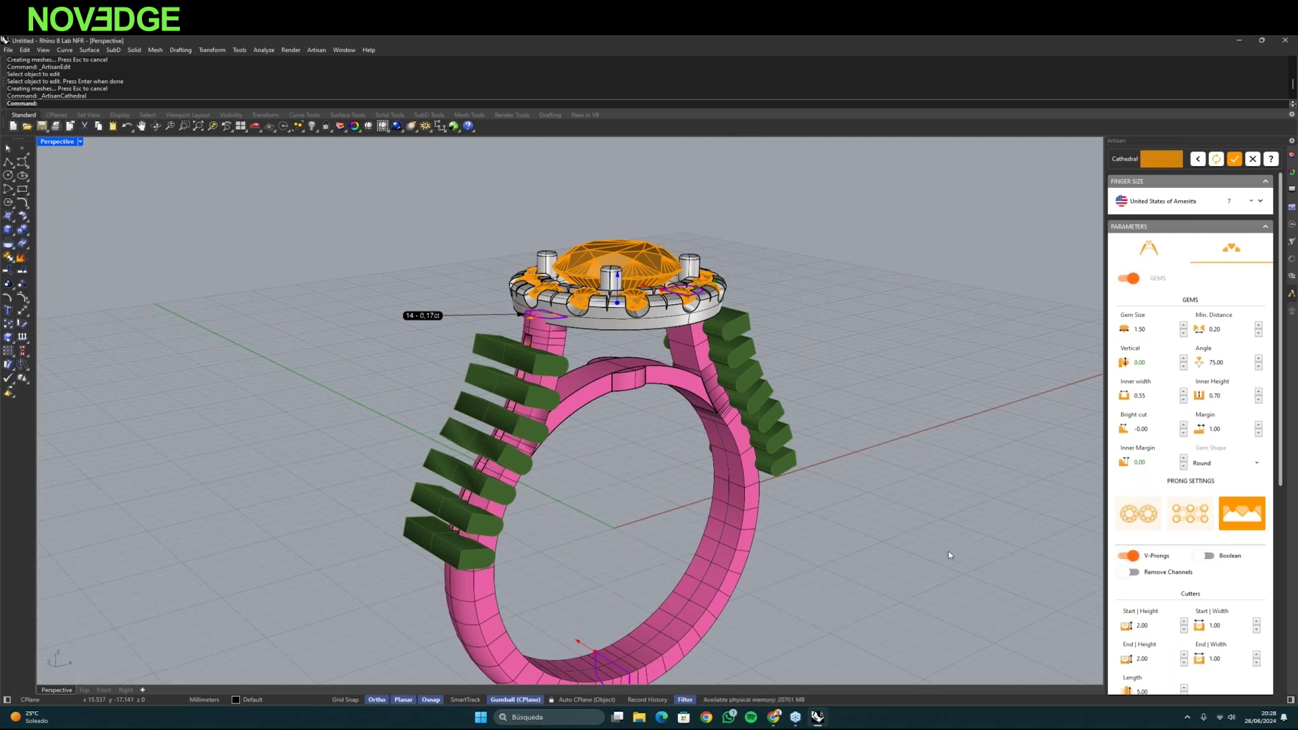
right_click_drag(629, 413, 486, 366)
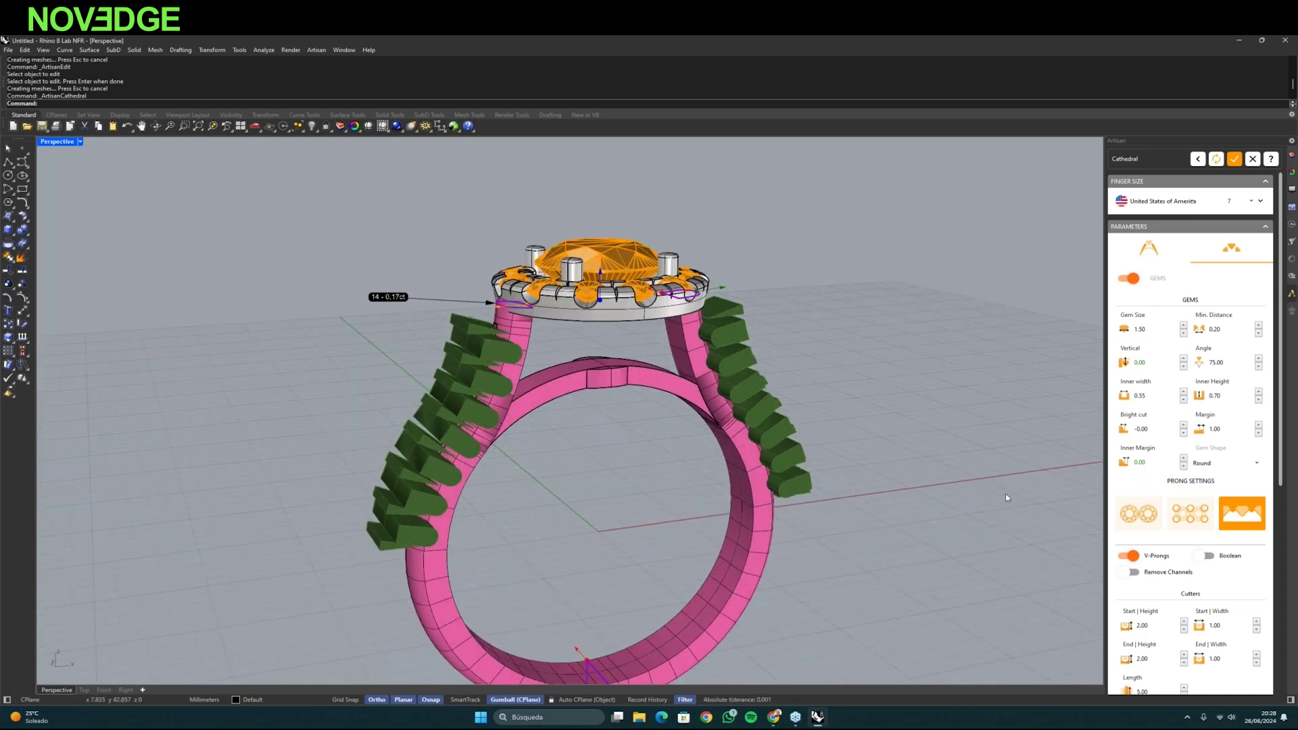
scroll(1118, 599, "down", 1)
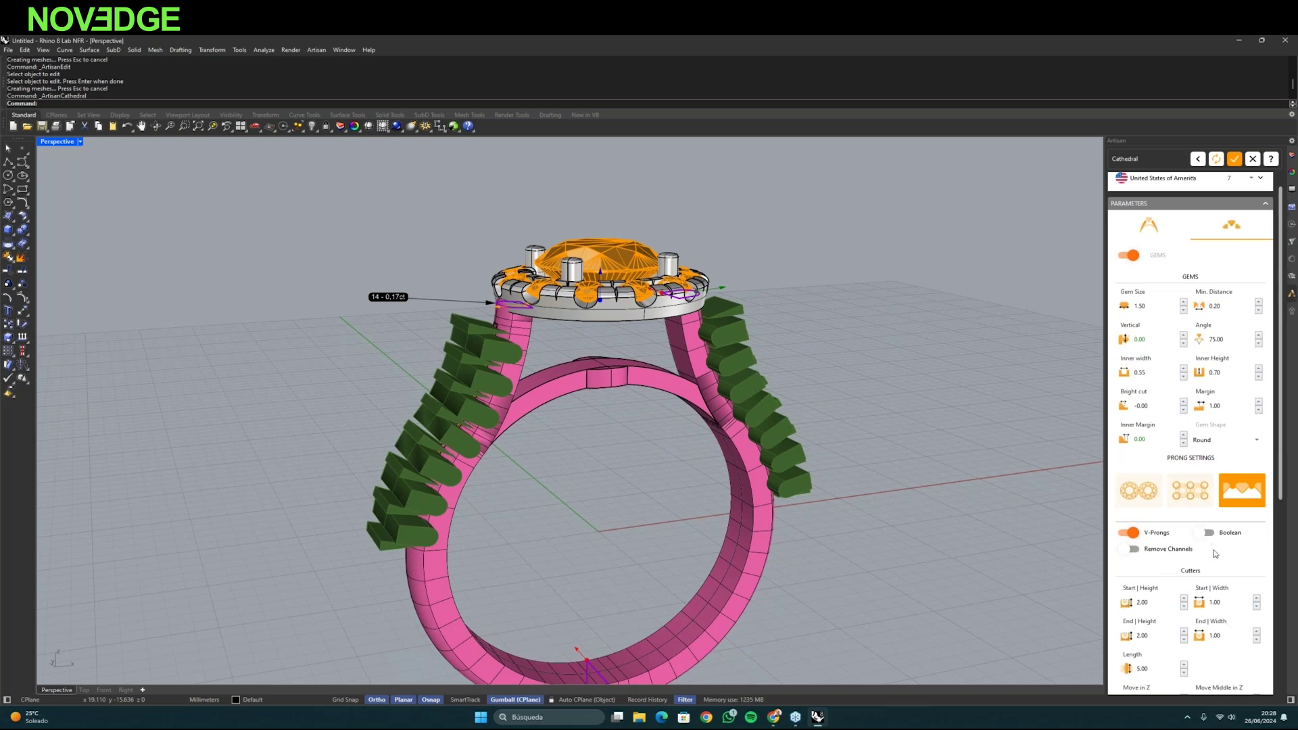
left_click(1258, 609)
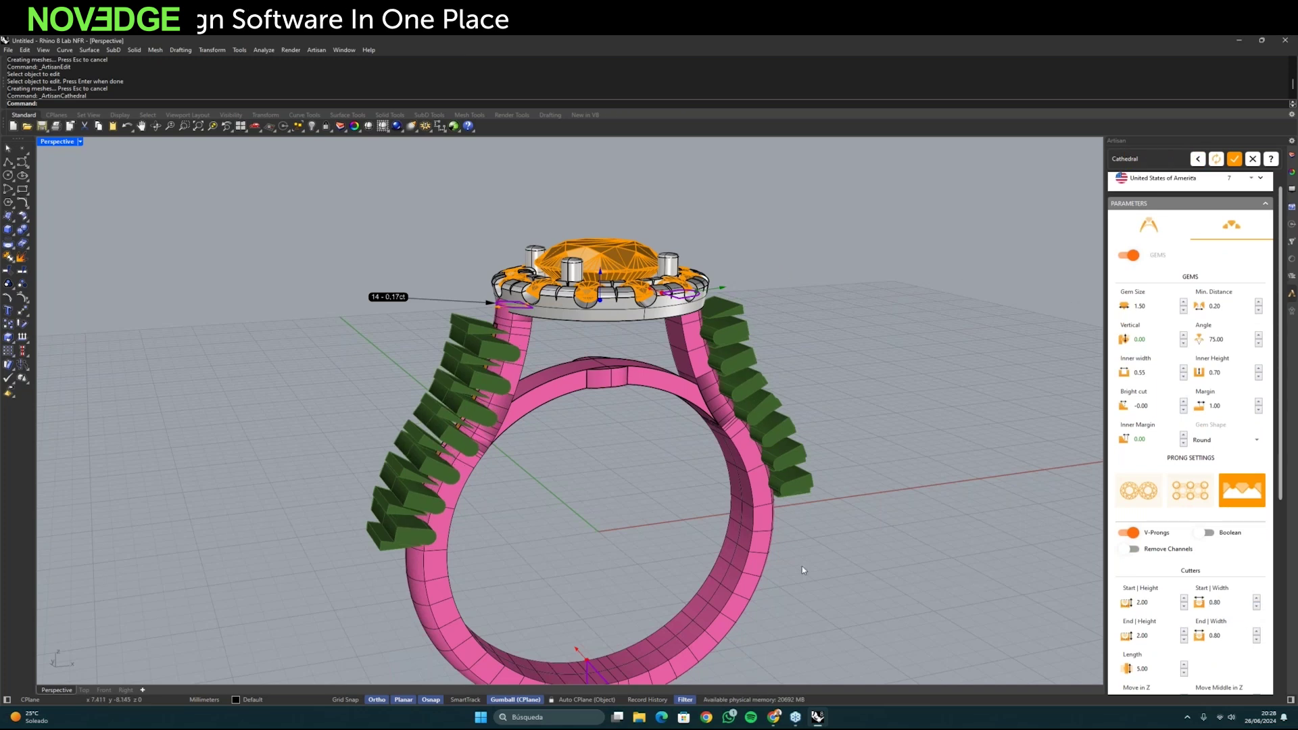
- Set the drill settings of the cathedral shank's gems to no drill hole
scroll(1153, 592, "down", 4)
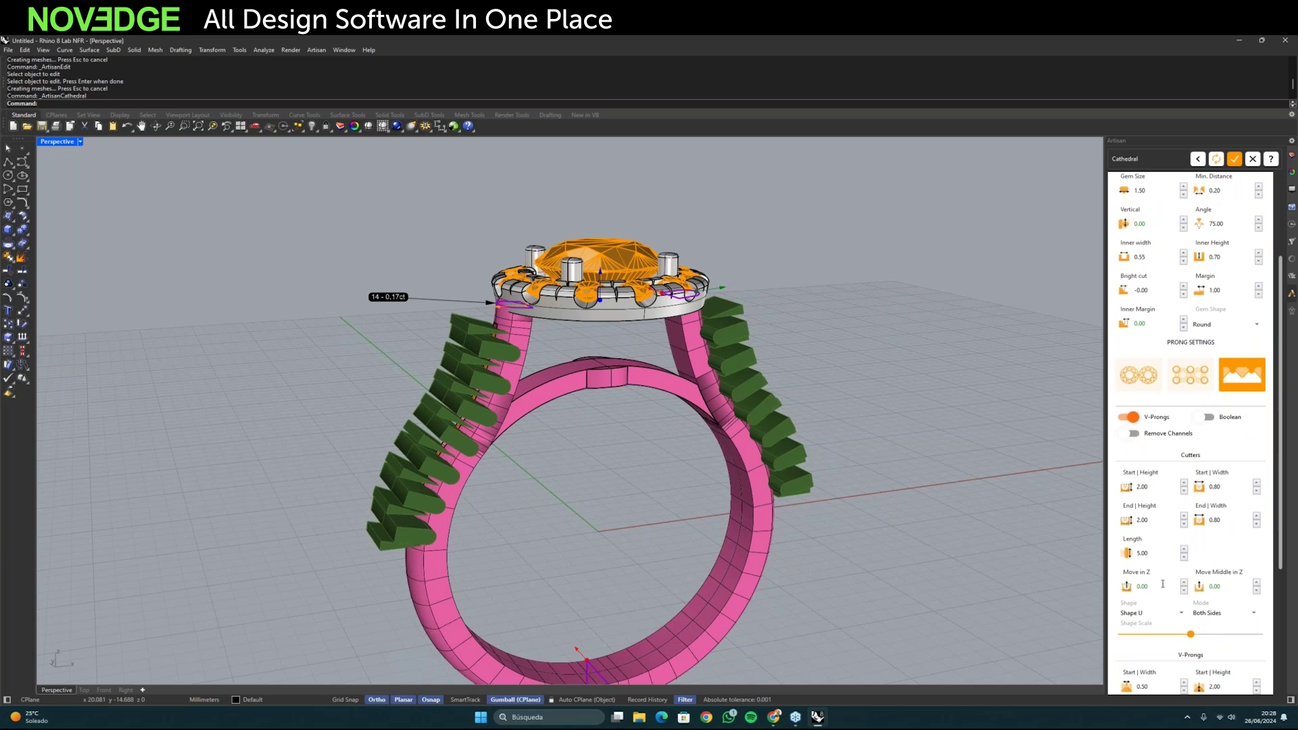
right_click(1163, 584)
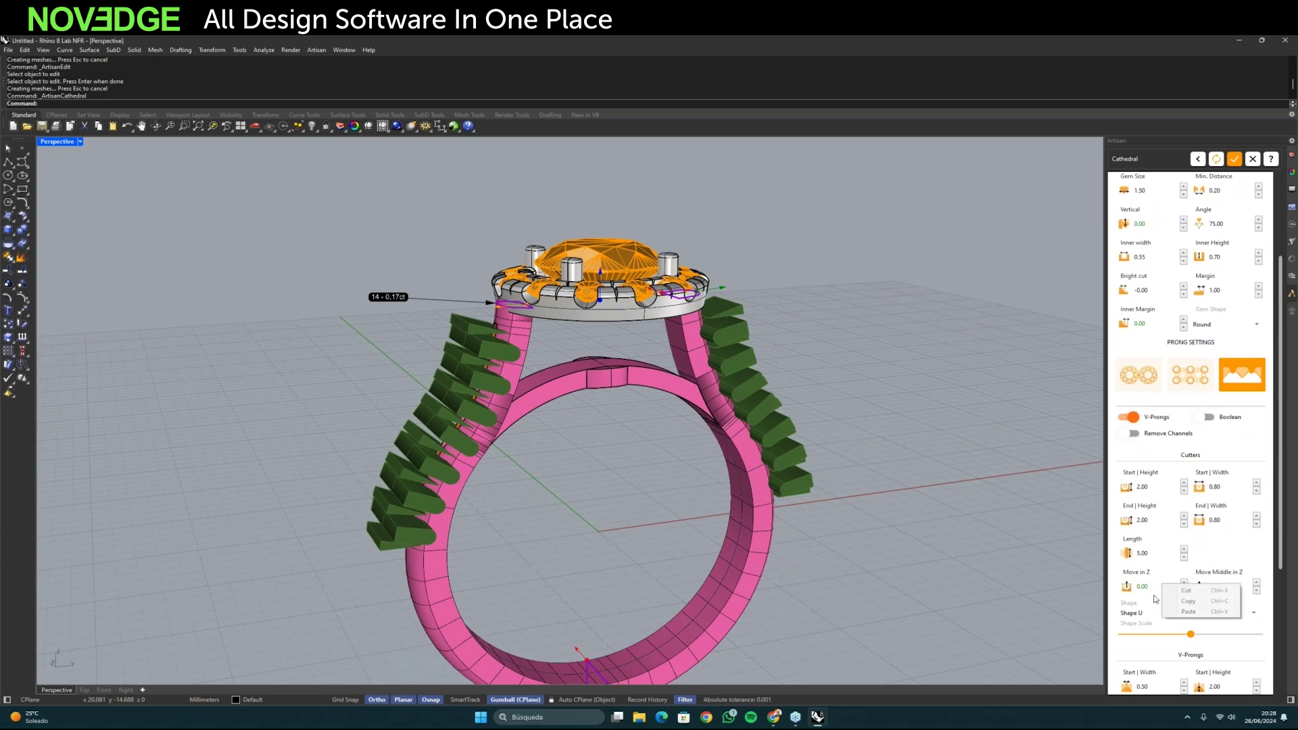
left_click_drag(1282, 546, 1273, 631)
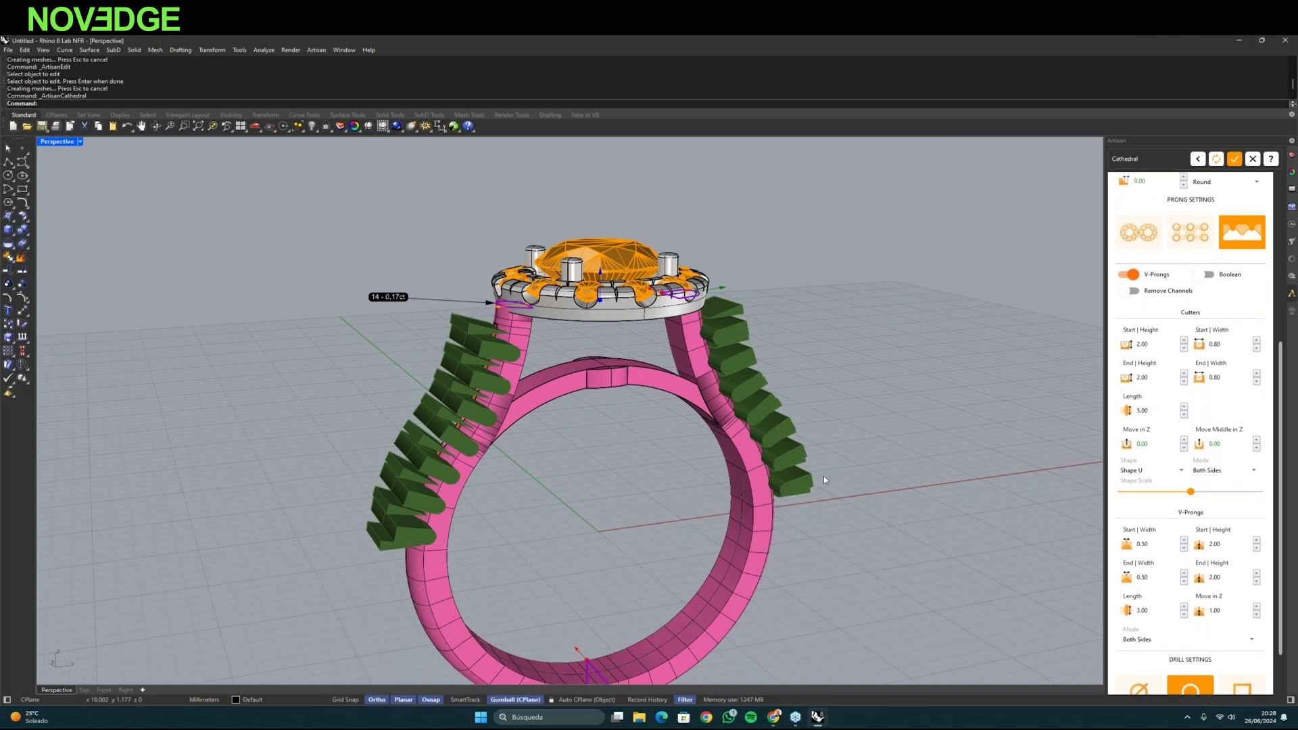
right_click_drag(823, 476, 1103, 691)
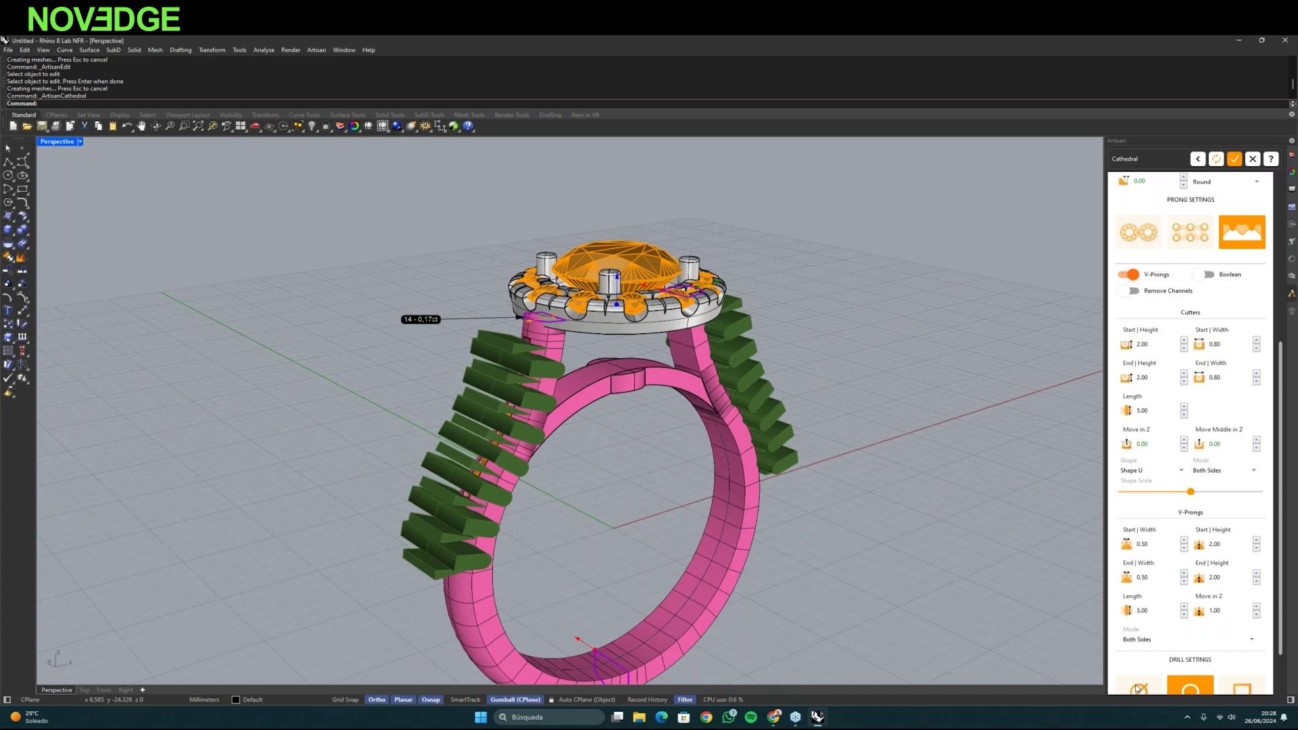
scroll(1138, 689, "down", 1)
left_click(1138, 684)
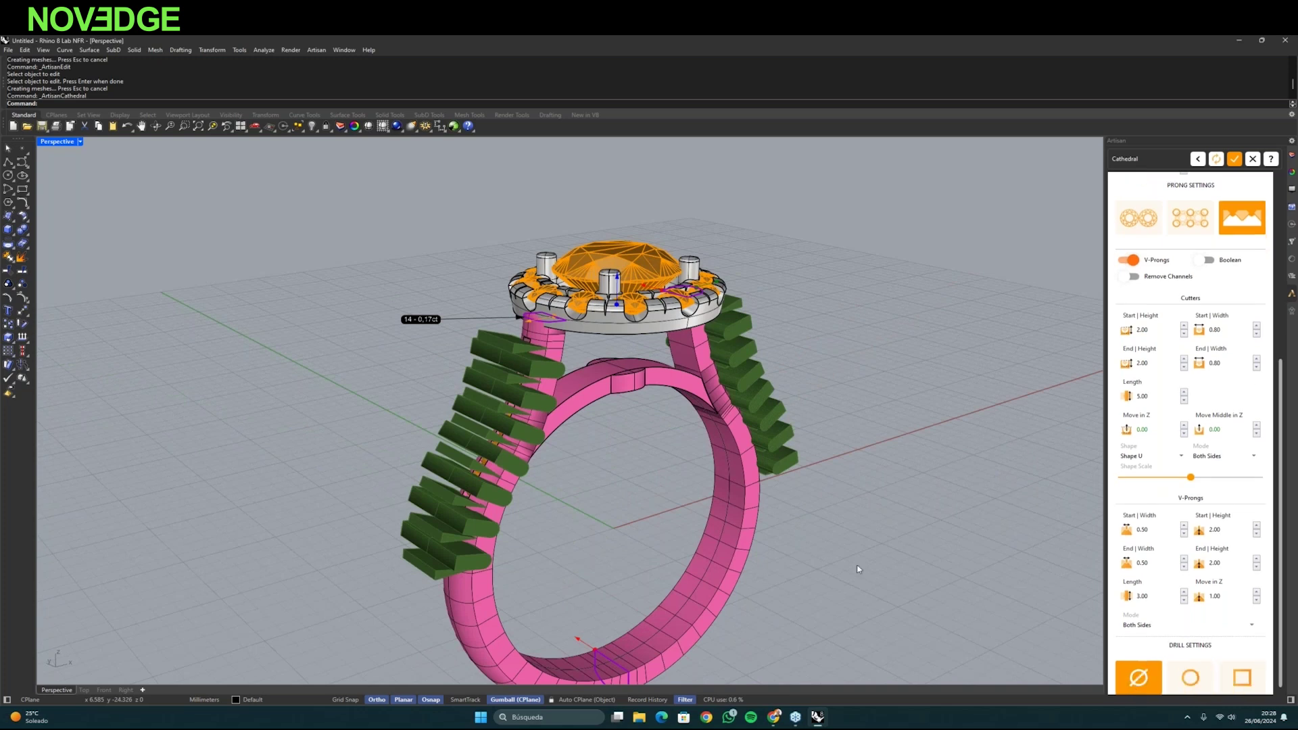
- Enable Boolean so the cutters are subtracted from the cathedral shank, and accept the cathedral
left_click(1206, 260)
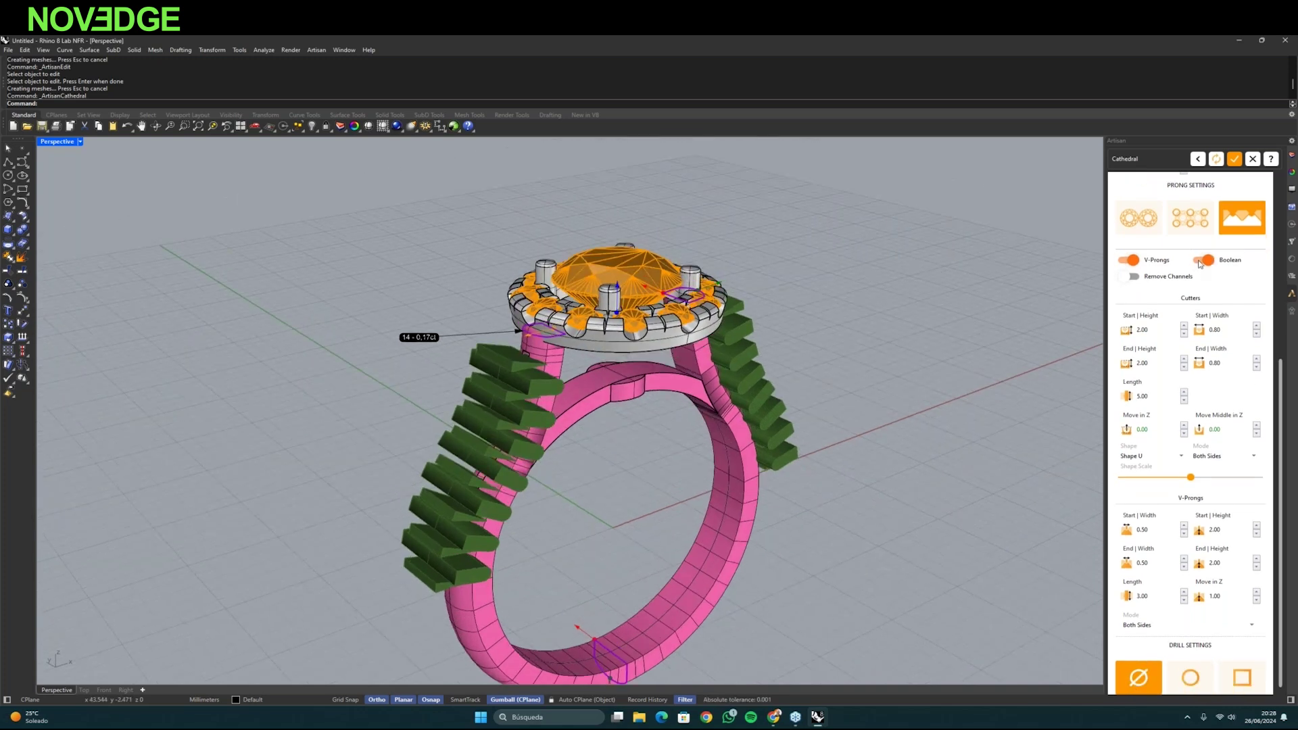
right_click_drag(838, 467, 560, 521)
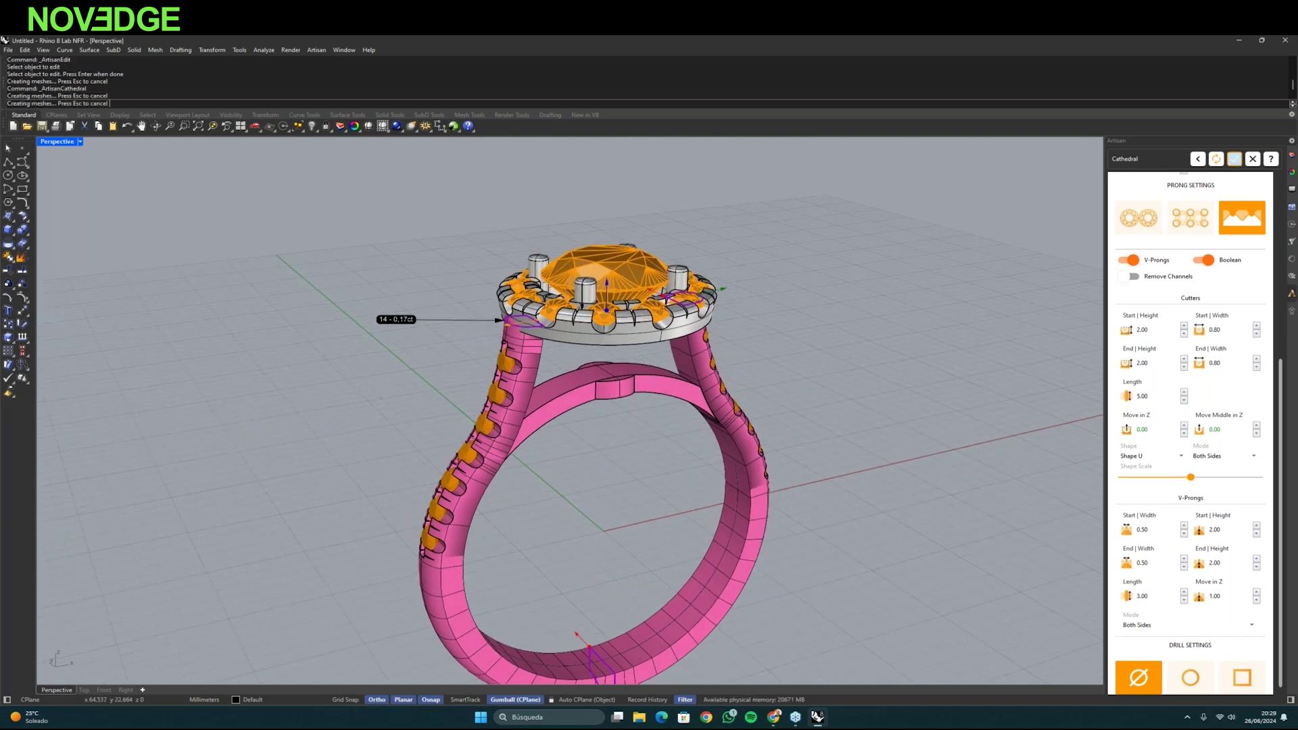
left_click(1234, 159)
right_click_drag(876, 331, 914, 376)
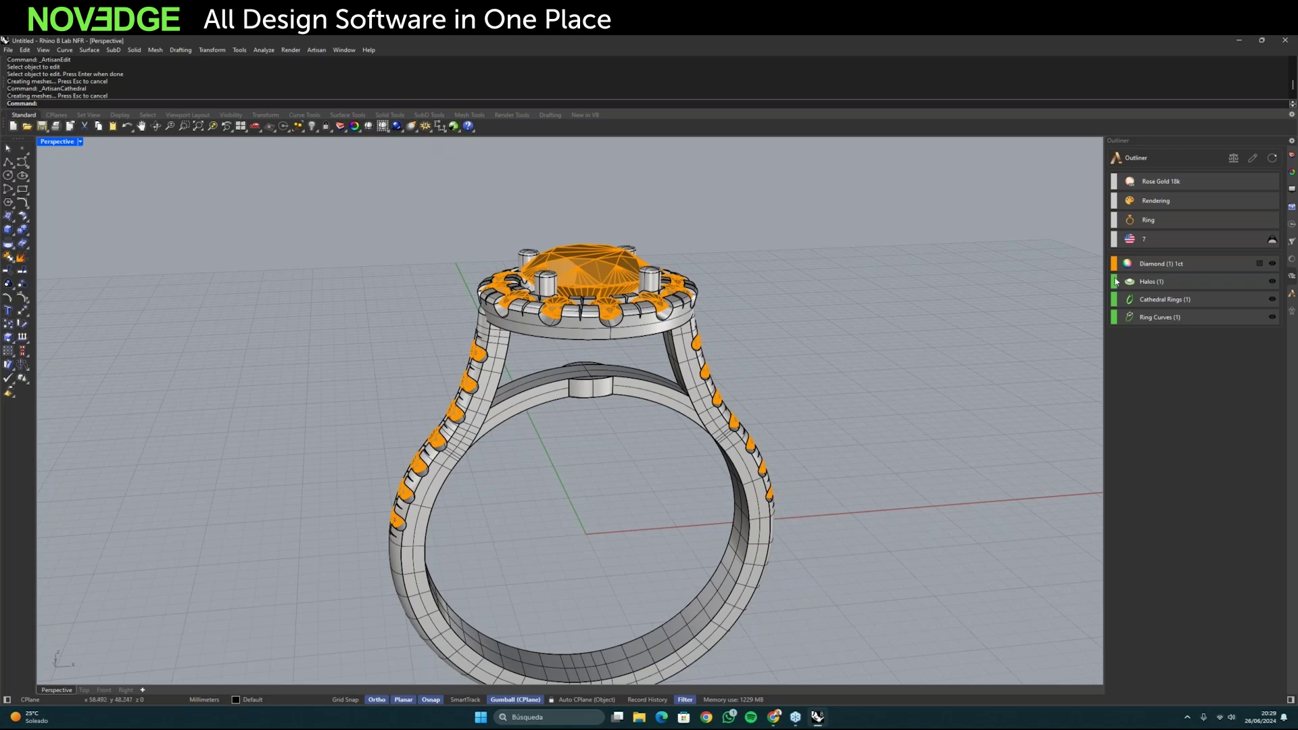
- Edit the halo and enable Extend to Bridge for its centre-stone prongs
left_click(1252, 158)
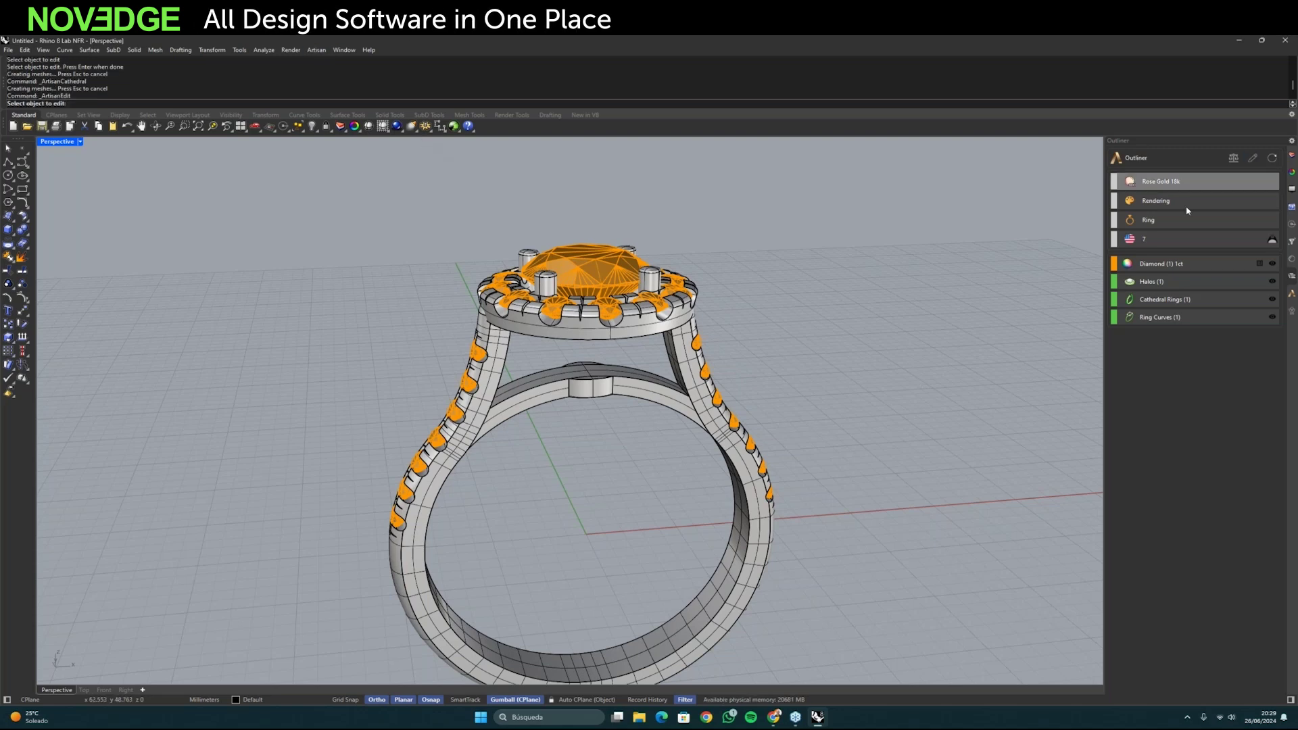
left_click(651, 329)
key("Return")
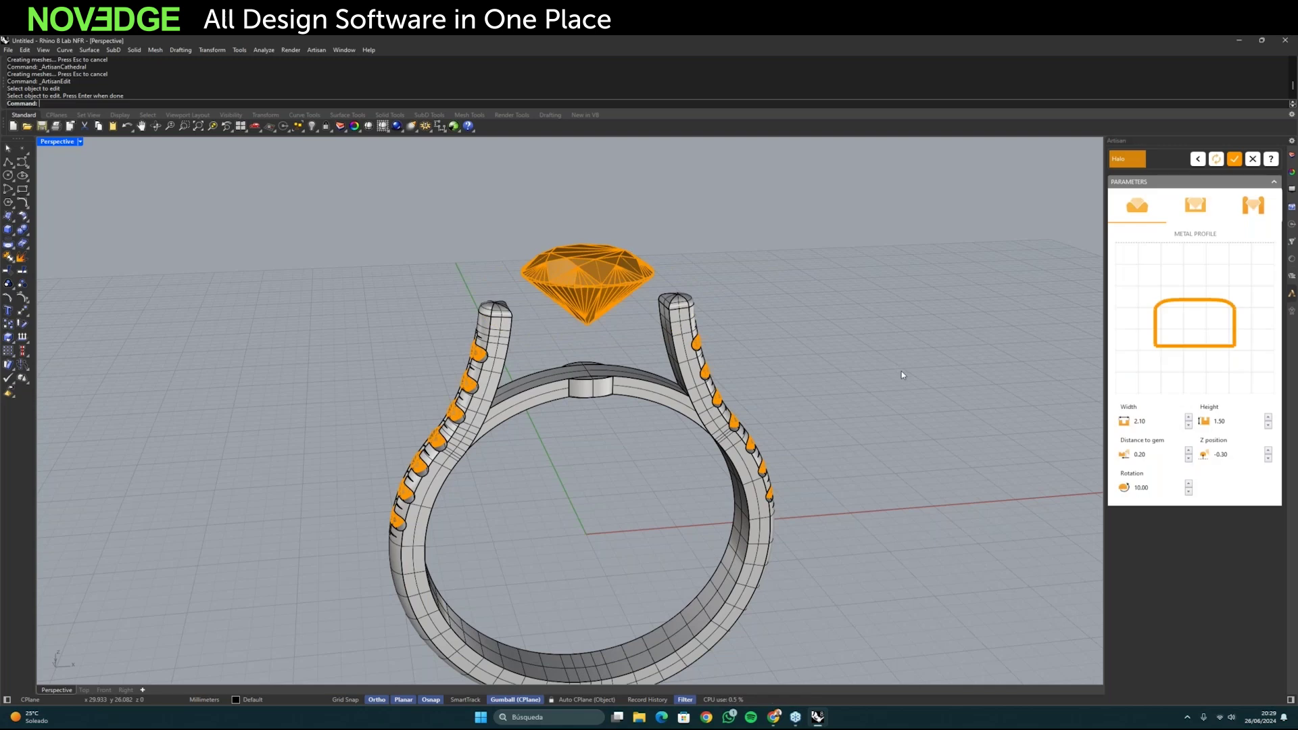
left_click(1253, 205)
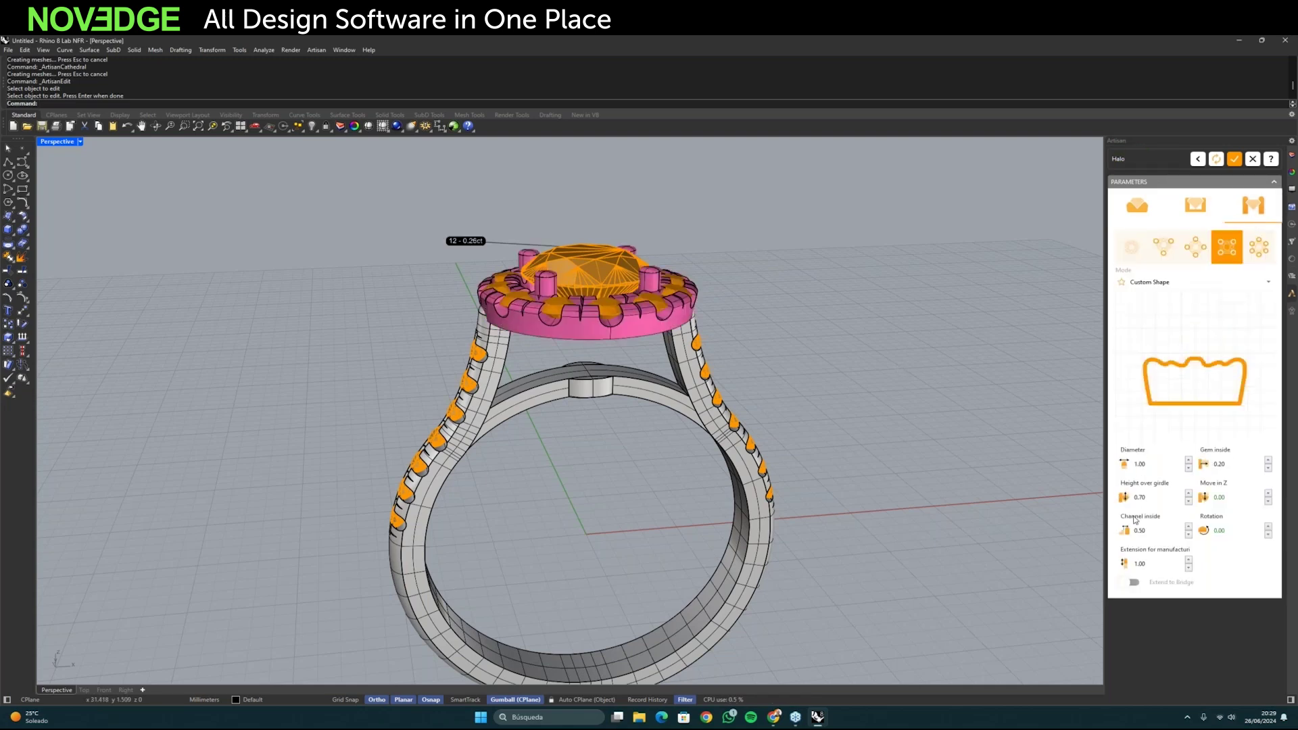
left_click(1131, 583)
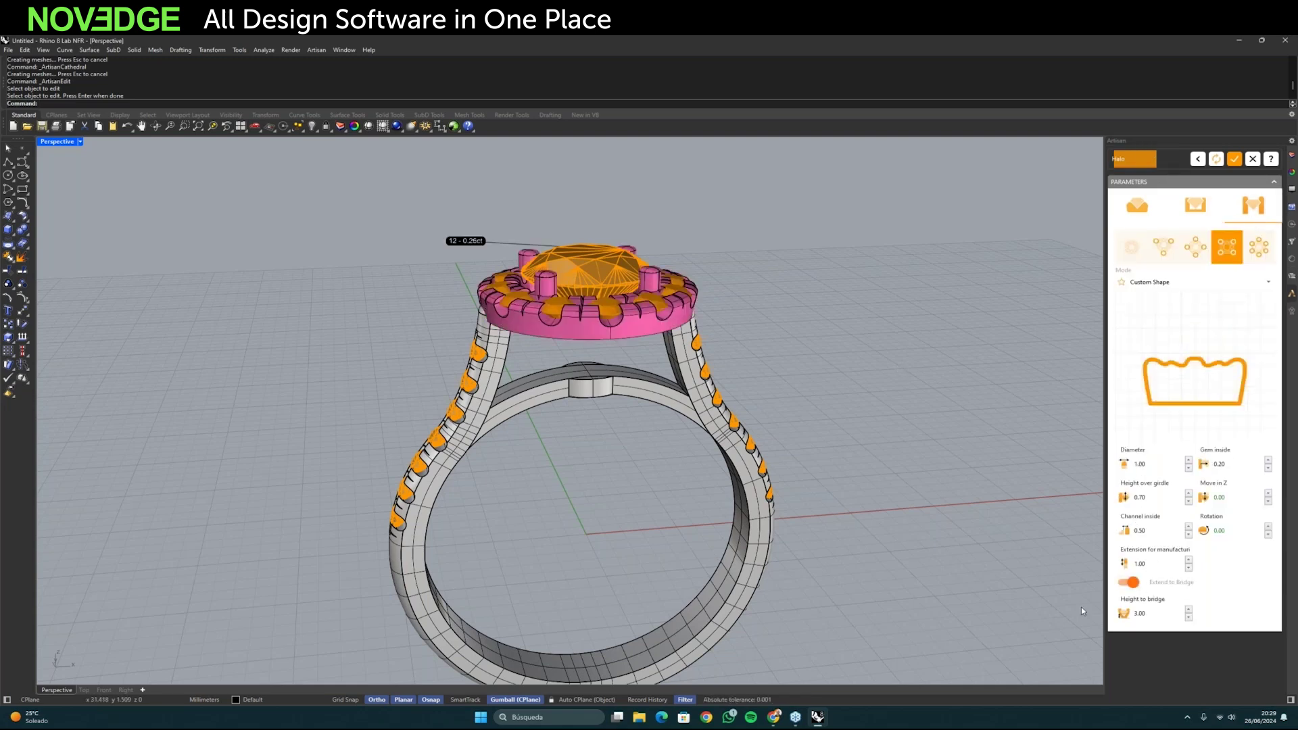
right_click_drag(667, 502, 703, 454)
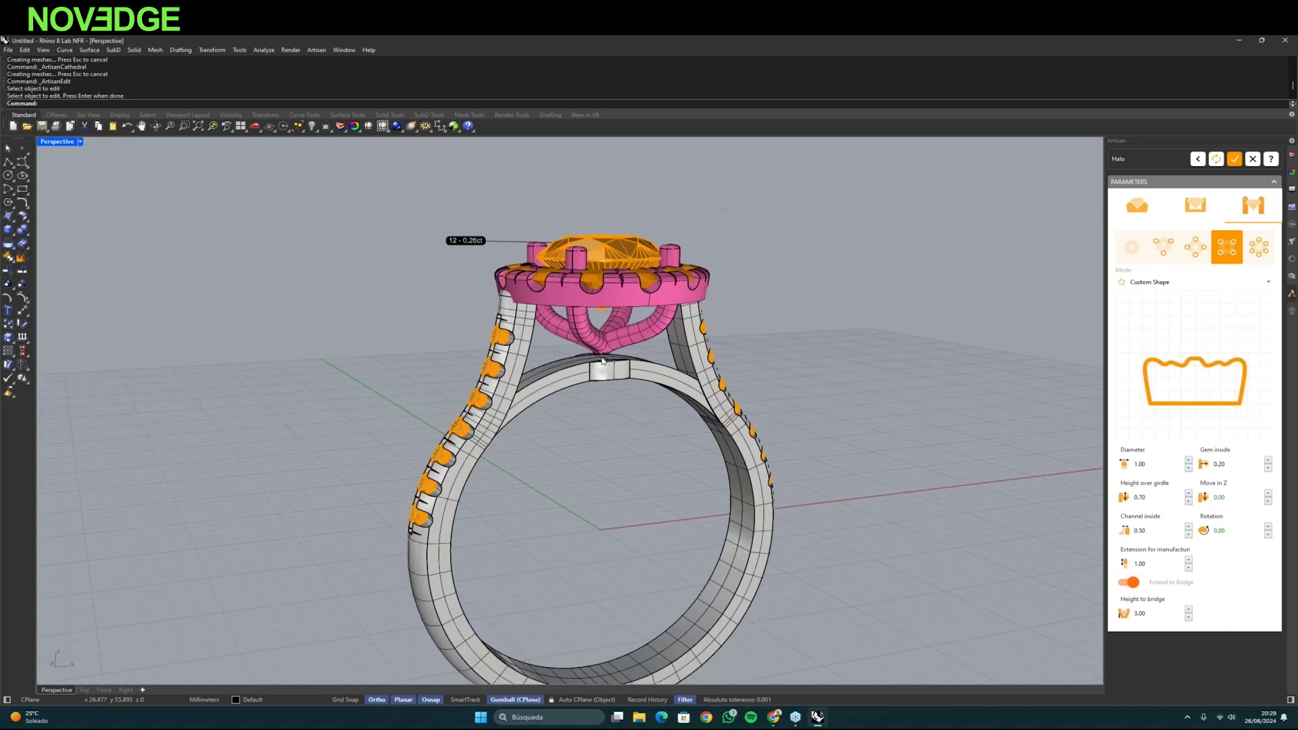
- Set the halo prongs' height to bridge to 3.60 and accept the halo edit
left_click(1188, 610)
left_click(1188, 610)
left_click(1189, 610)
left_click(1188, 610)
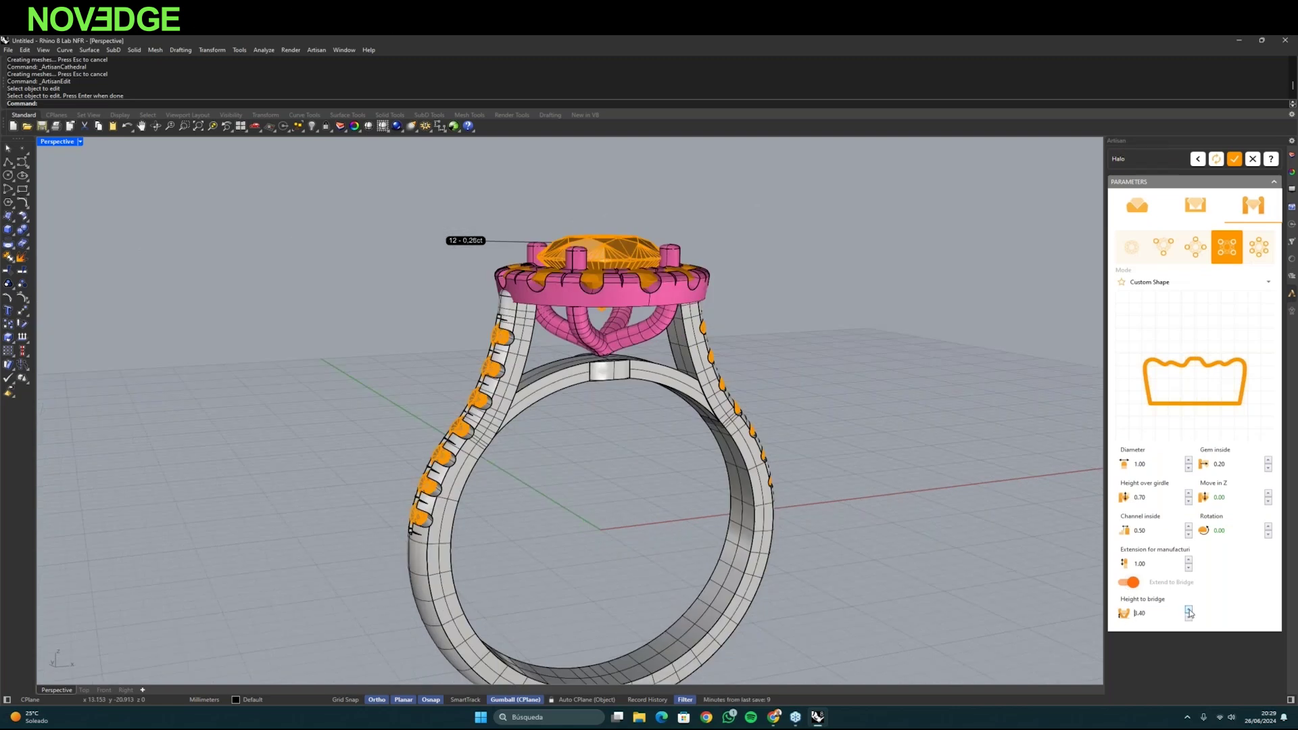
left_click(1188, 609)
left_click(1189, 609)
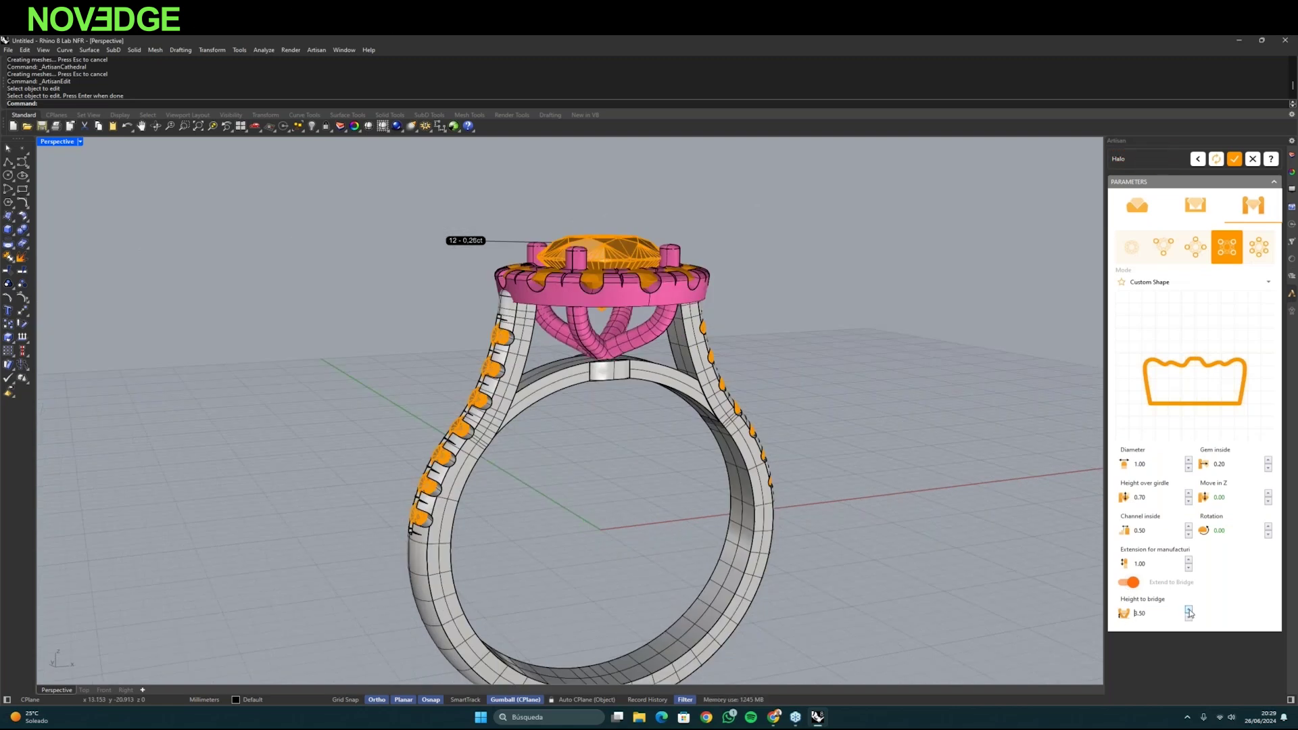
right_click_drag(726, 529, 648, 529)
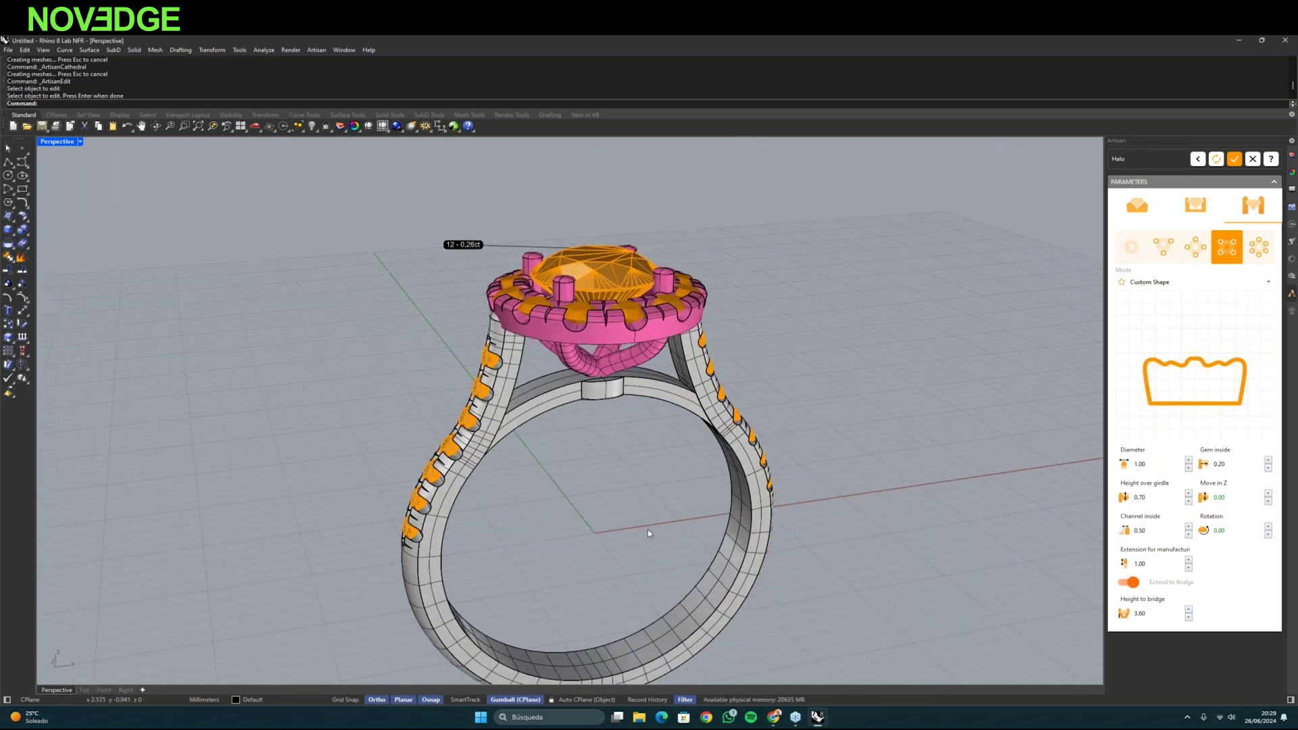
left_click(1234, 160)
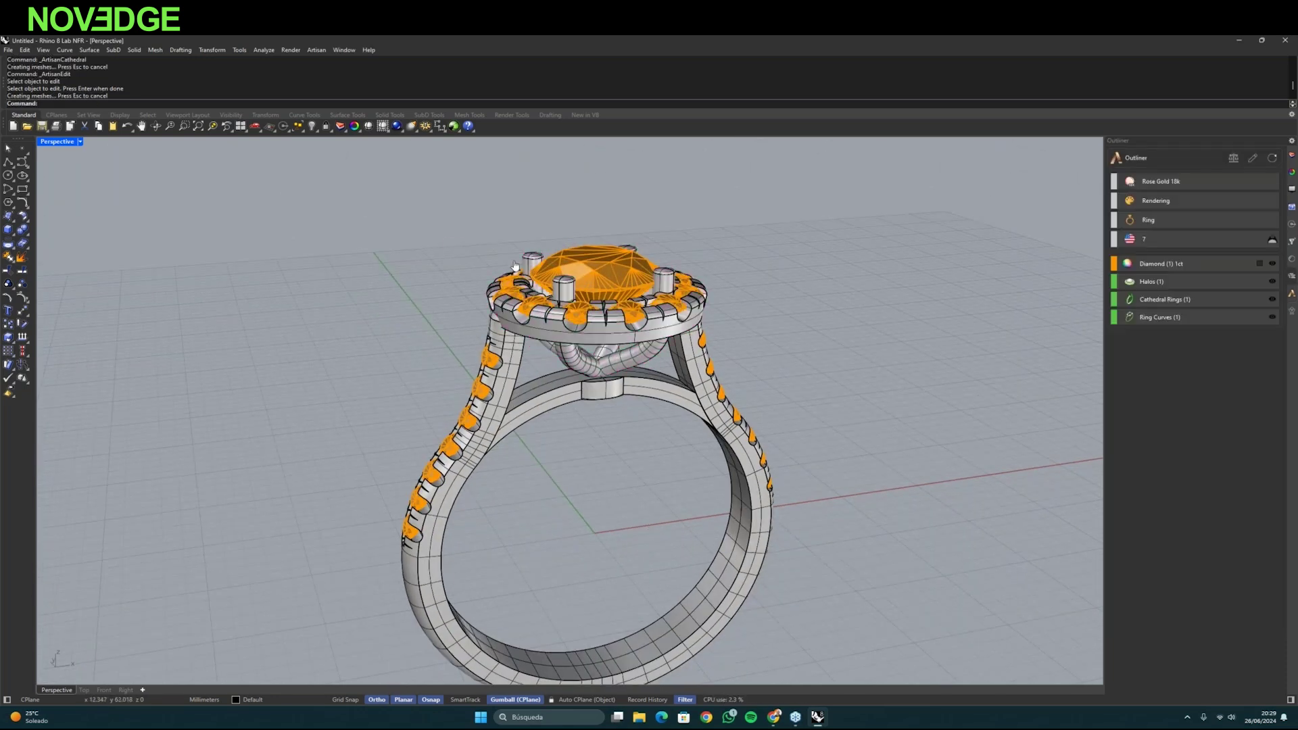
- Open Artisan's Render and Animation tool and show its metal materials library
scroll(532, 269, "down", 2)
right_click_drag(532, 269, 436, 460)
left_click(320, 53)
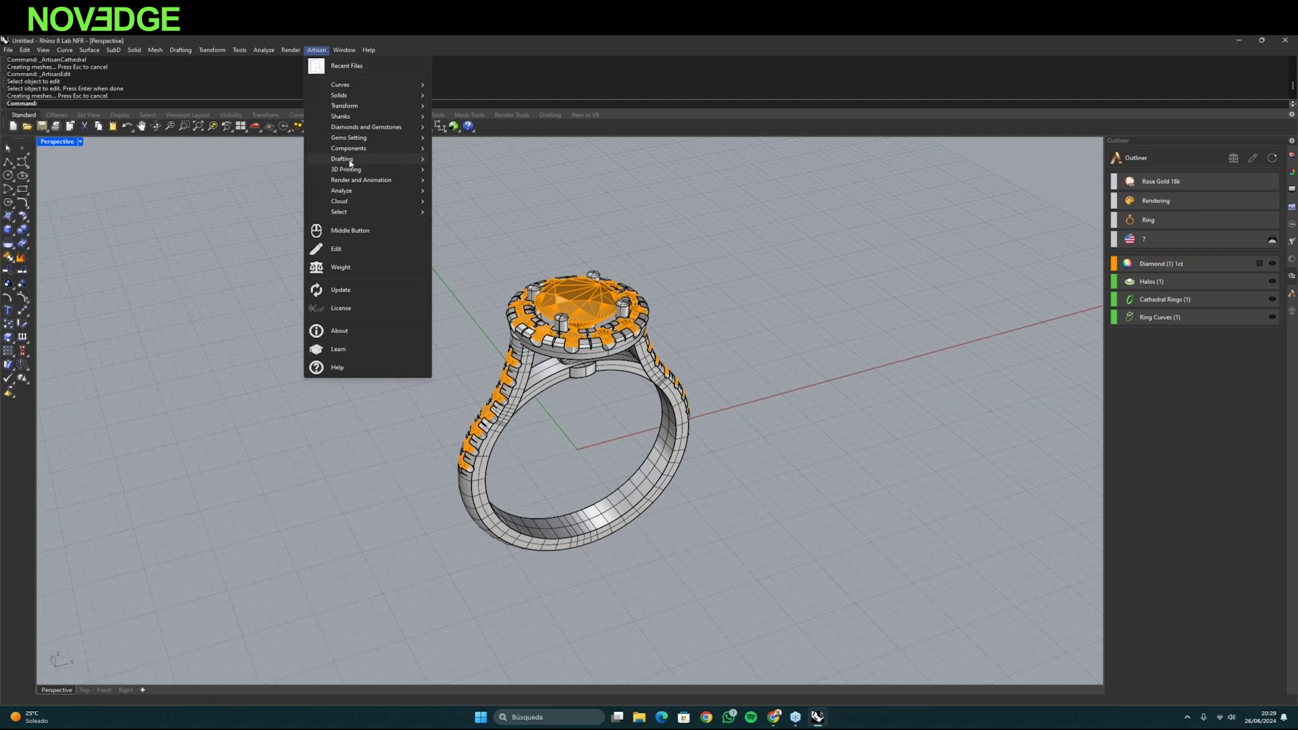
mouse_move(349, 179)
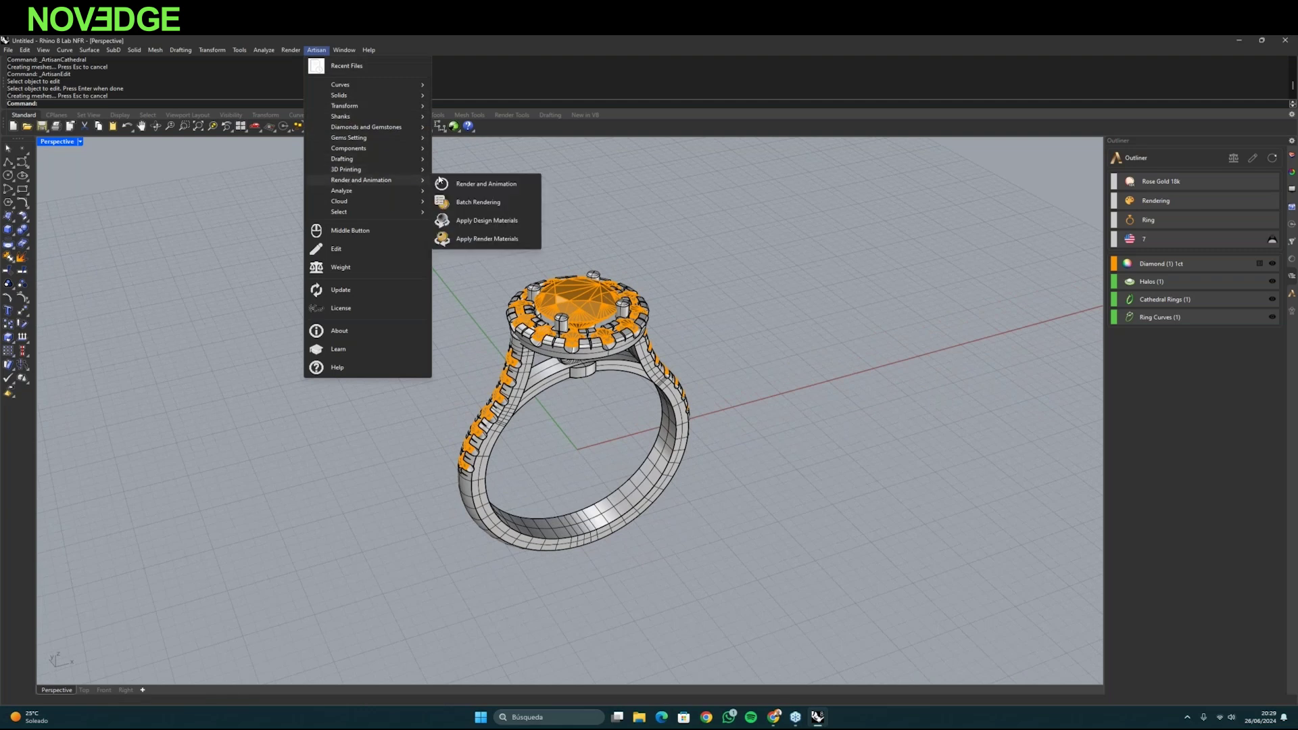
left_click(478, 187)
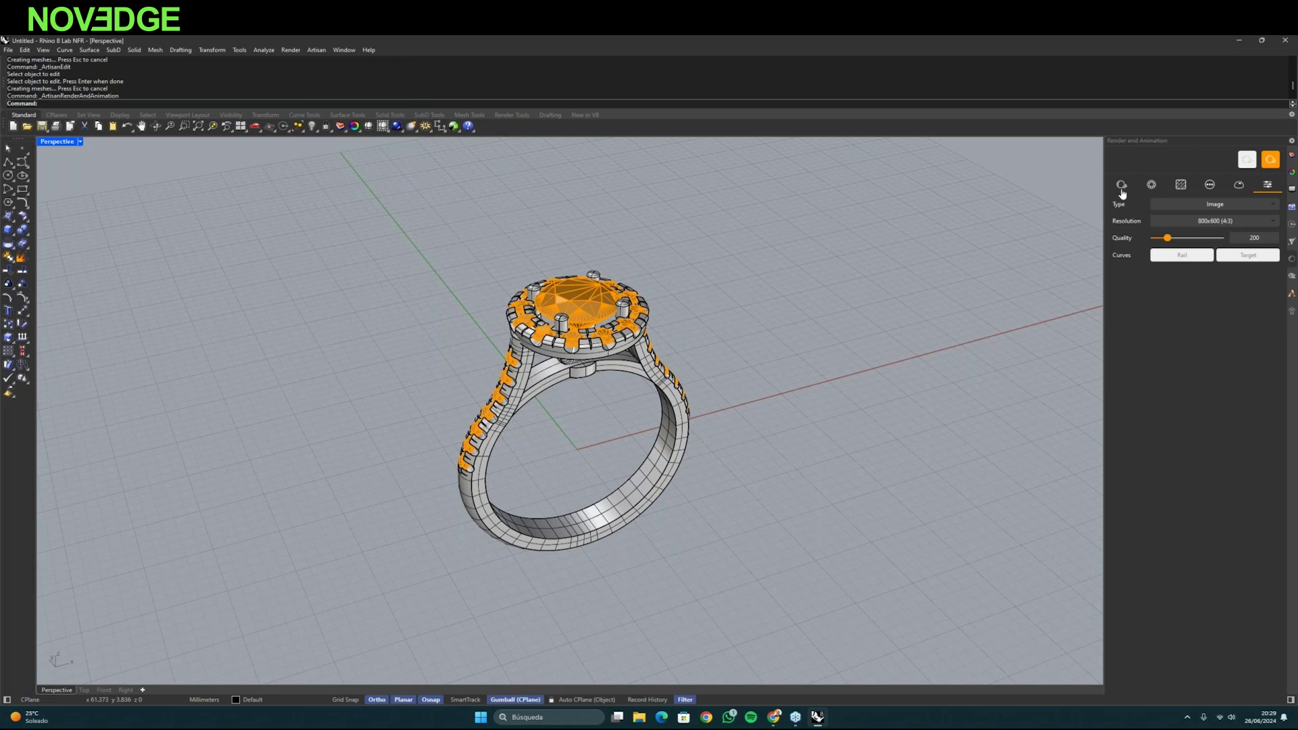
left_click(1124, 188)
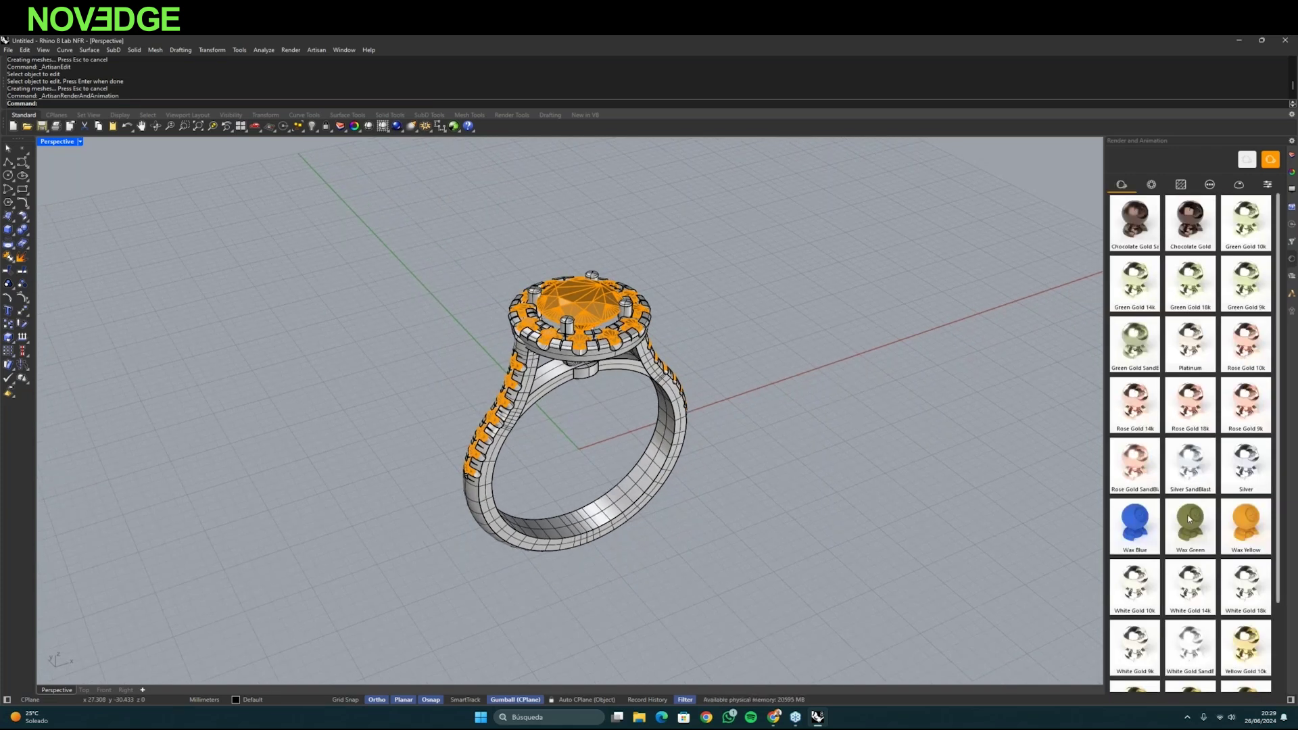
- Apply the White Gold 14k material to the cathedral shank and the halo metal
scroll(1190, 519, "down", 1)
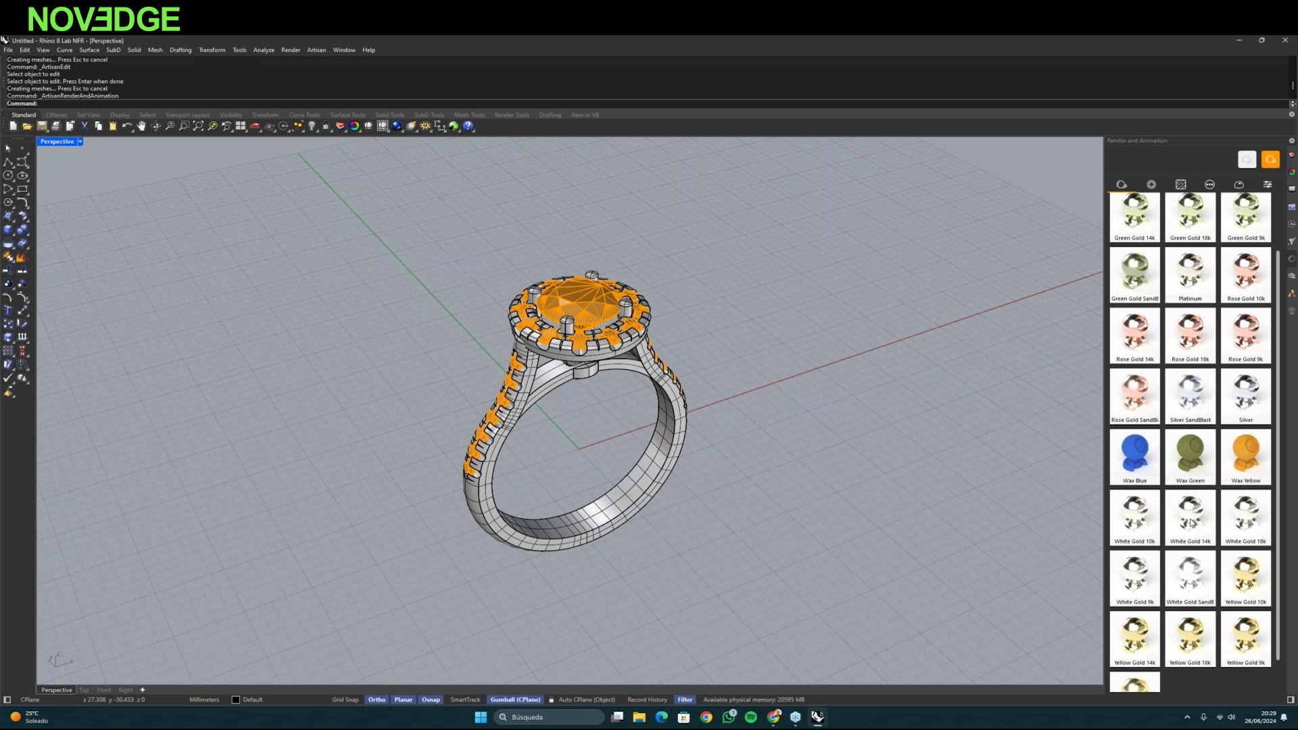
left_click_drag(1194, 526, 565, 549)
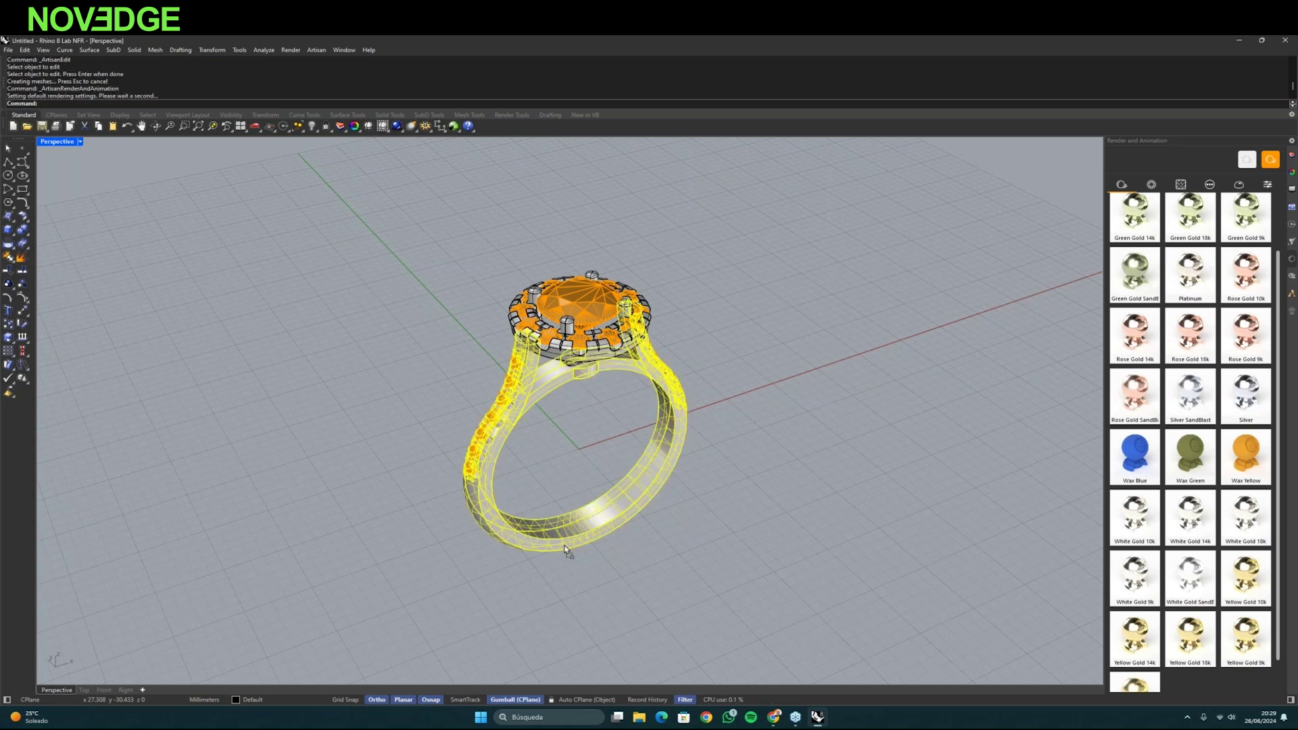
left_click_drag(900, 667, 568, 326)
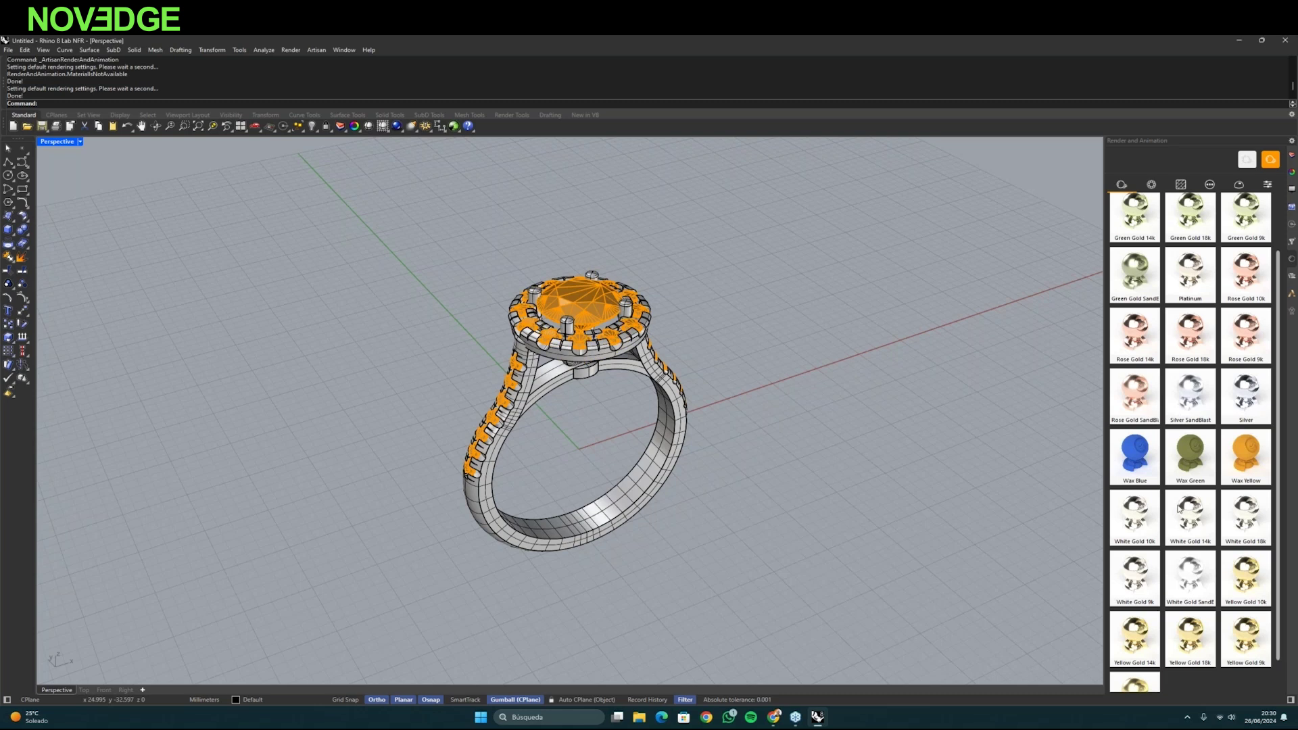
left_click_drag(1191, 513, 638, 489)
left_click_drag(565, 370, 566, 372)
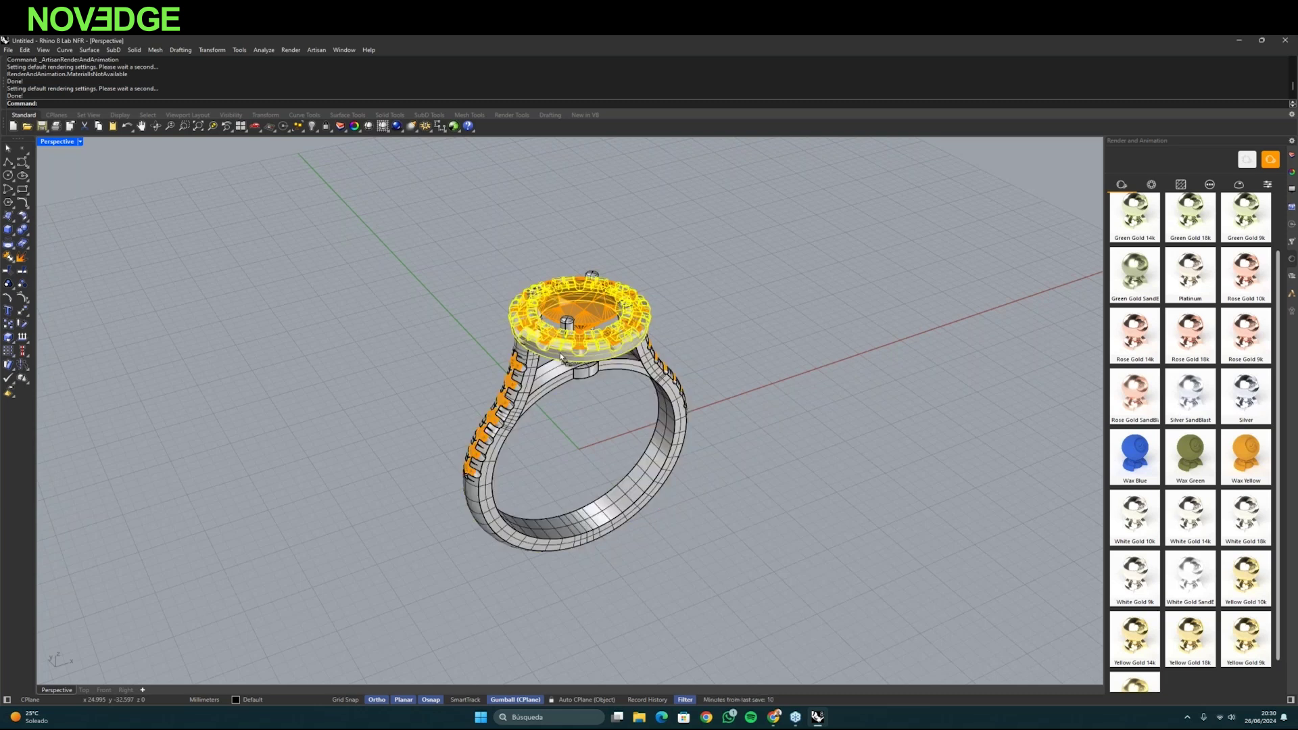
- Apply the Diamond material to the shank and halo gems, and Peridot Green to the centre stone
left_click(1149, 184)
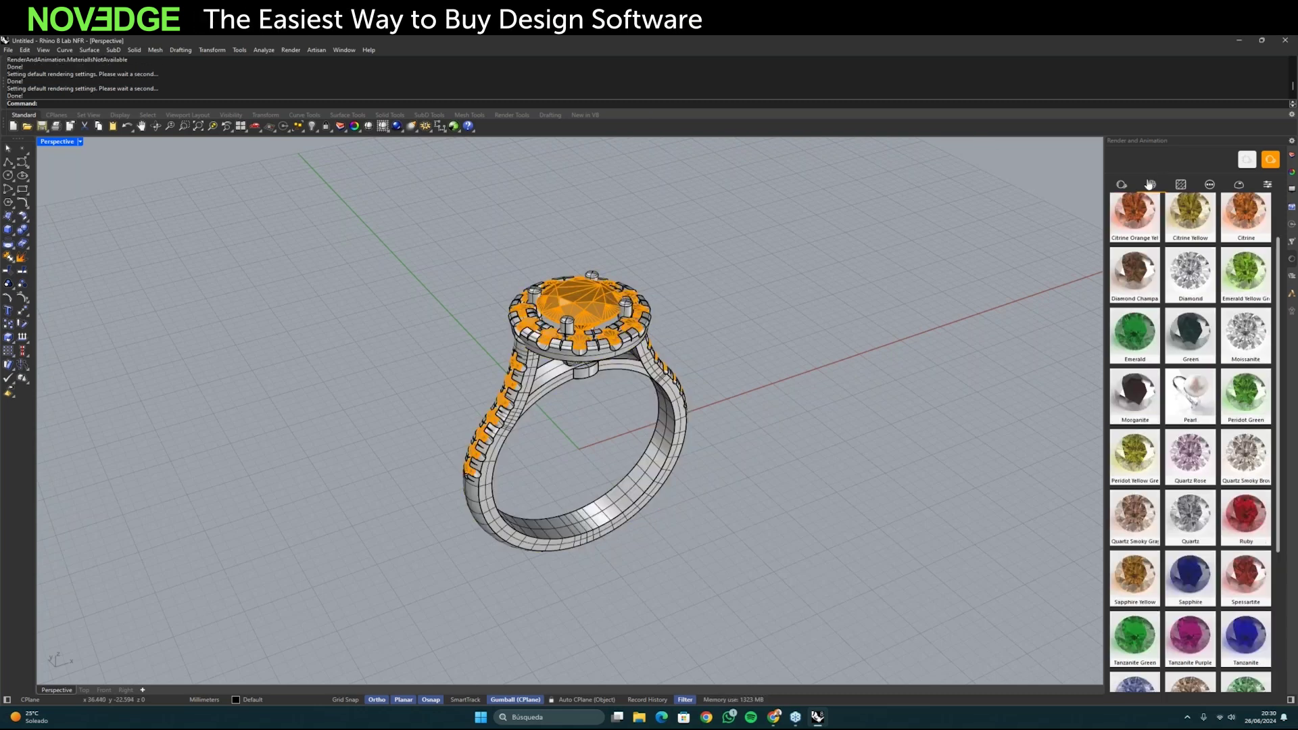
left_click_drag(1190, 278, 494, 424)
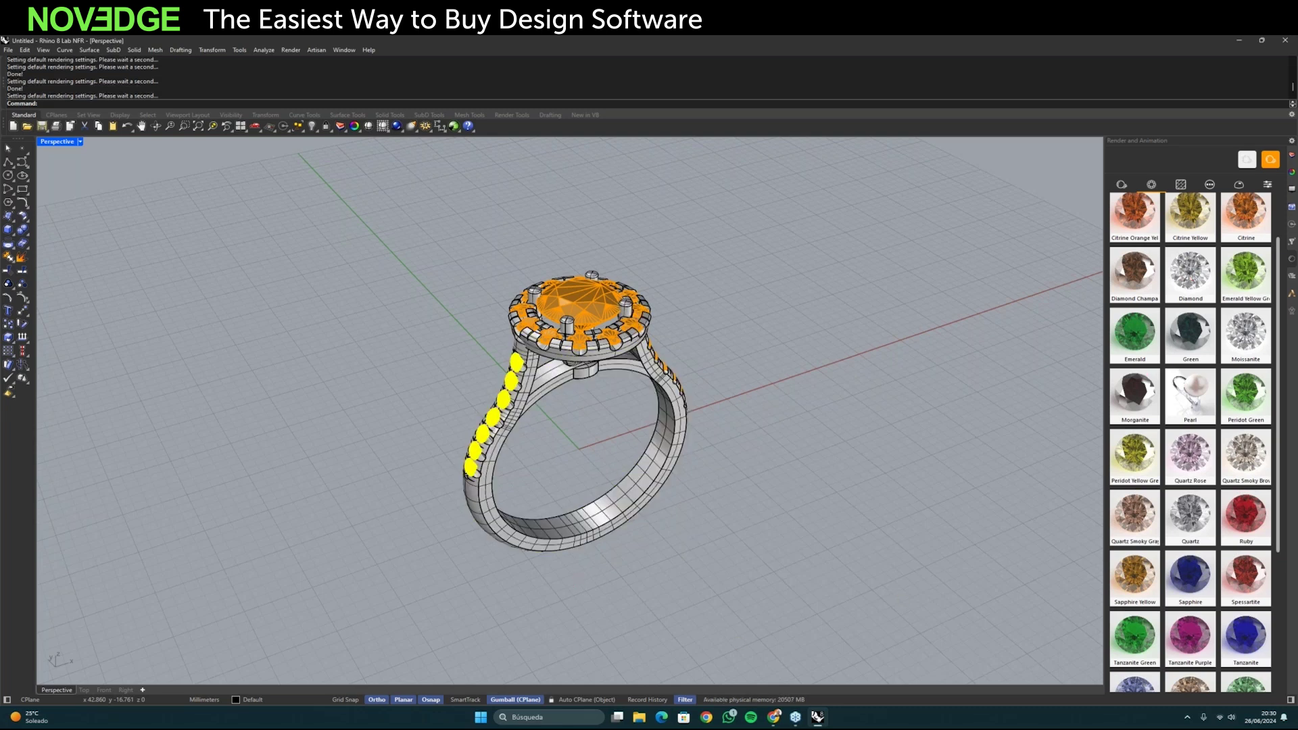
left_click_drag(1191, 279, 583, 351)
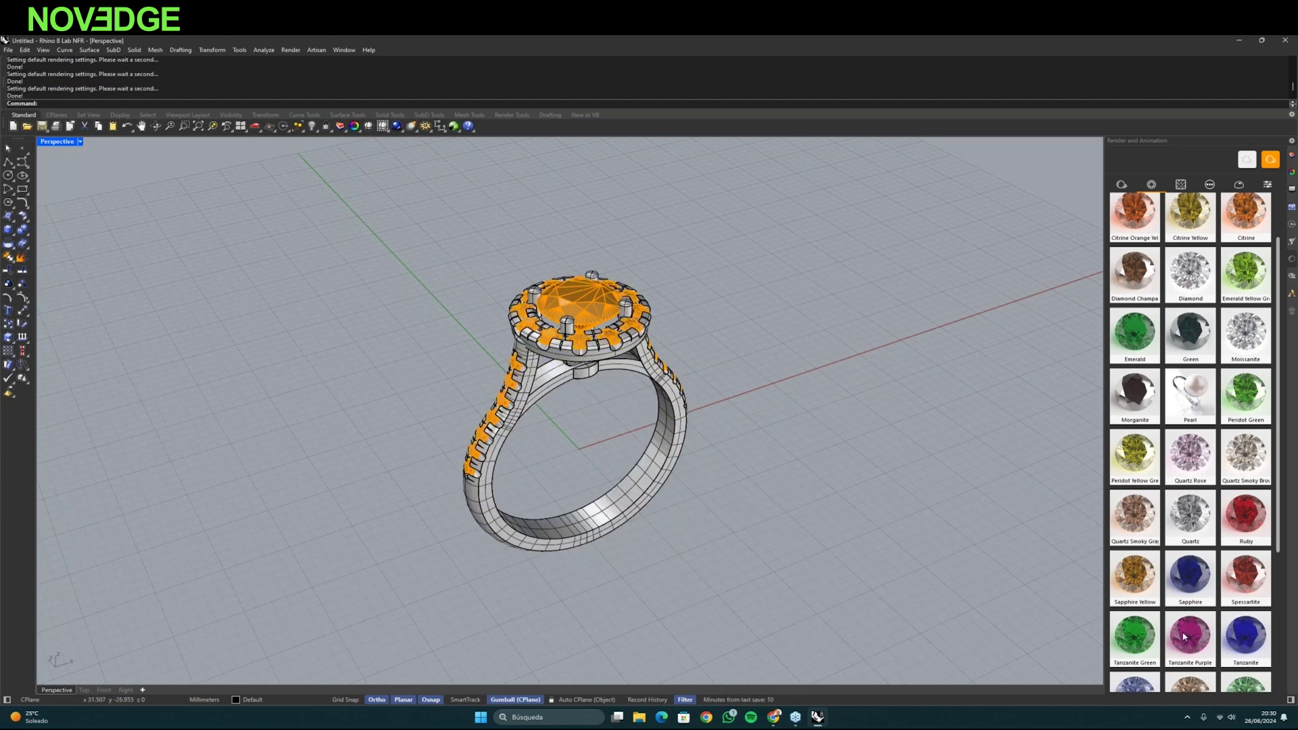
left_click_drag(1244, 404, 598, 315)
- Look over the background materials, and apply the 2Shapes lighting environment to the ring scene
left_click(1181, 184)
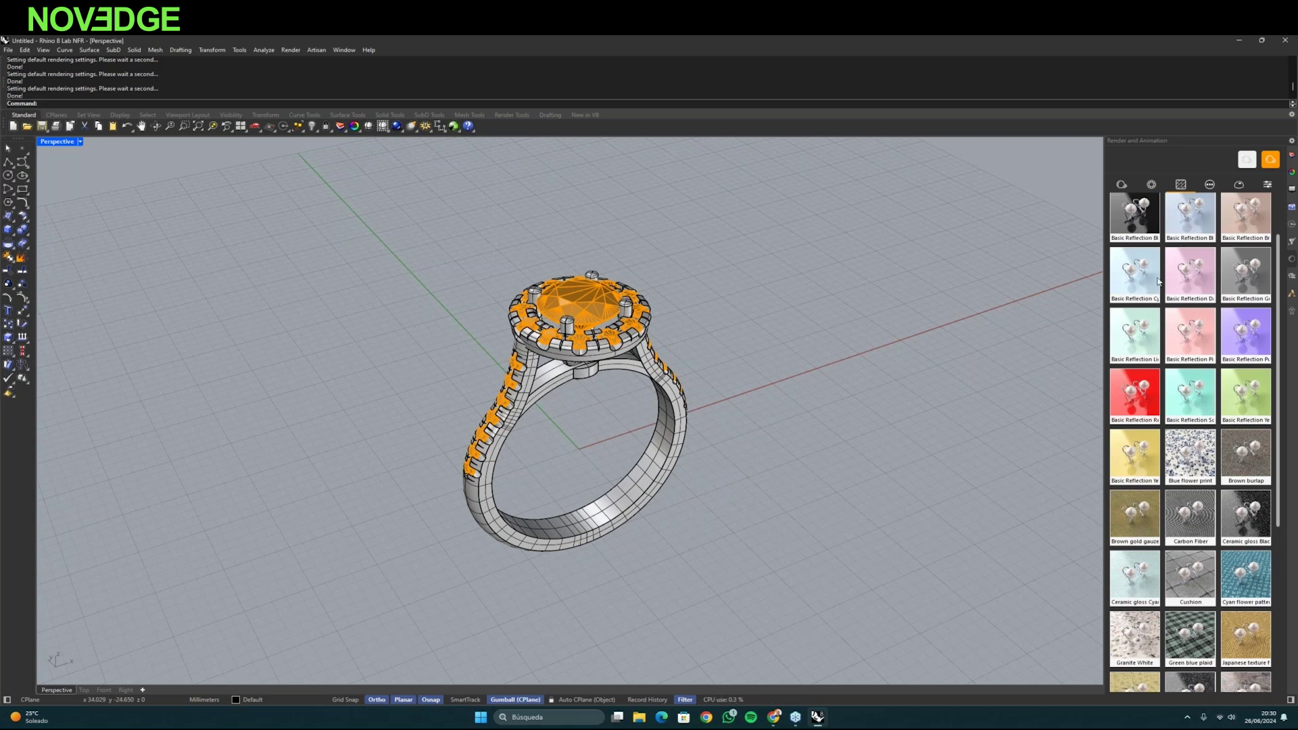
right_click_drag(1033, 282, 1054, 338)
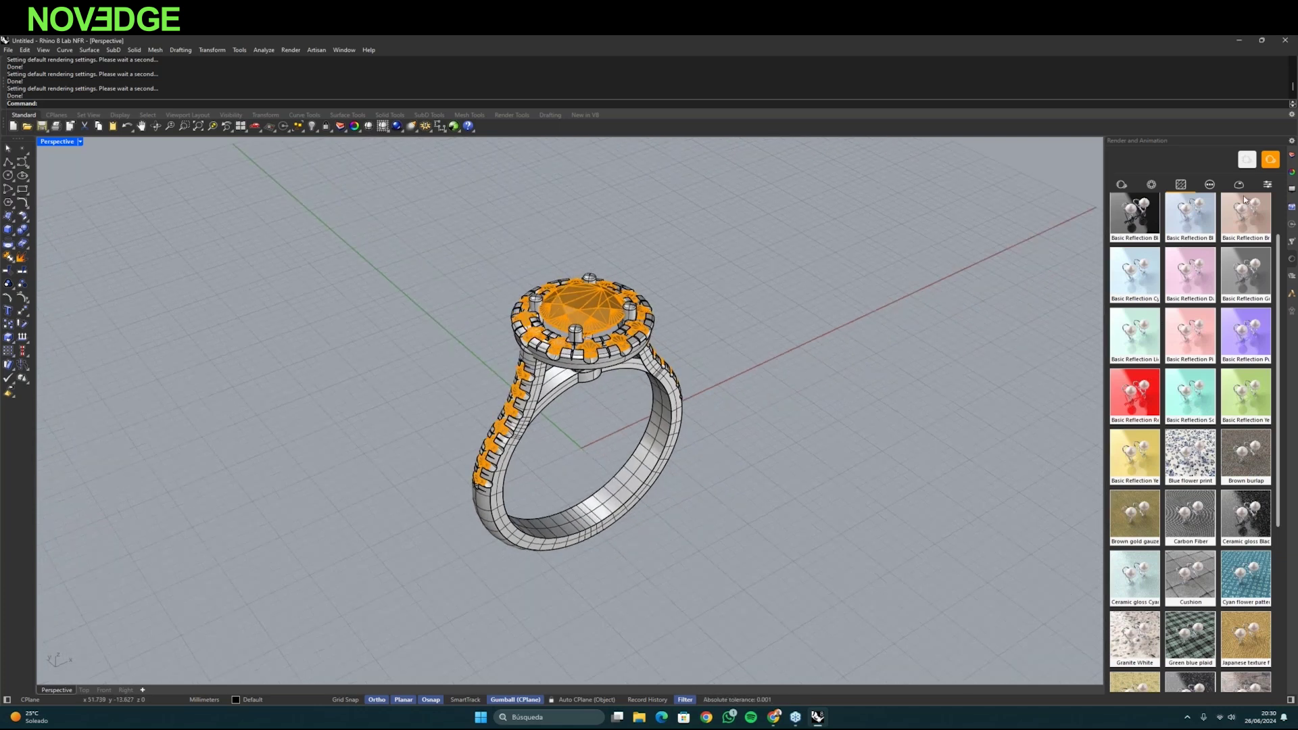
left_click(1239, 184)
left_click(1146, 248)
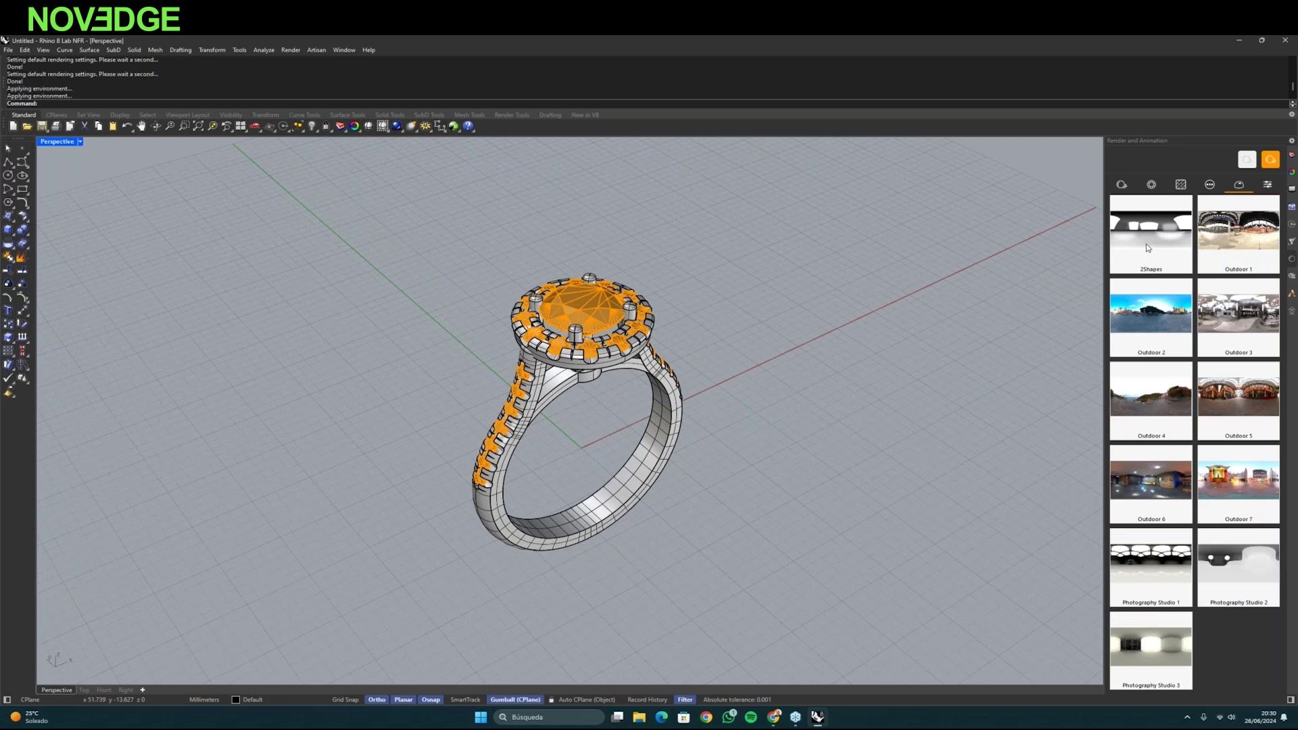
- Switch the perspective view of the ring to the Raytraced display mode
mouse_move(934, 391)
right_mouse_down()
mouse_move(949, 394)
mouse_move(921, 389)
right_mouse_up()
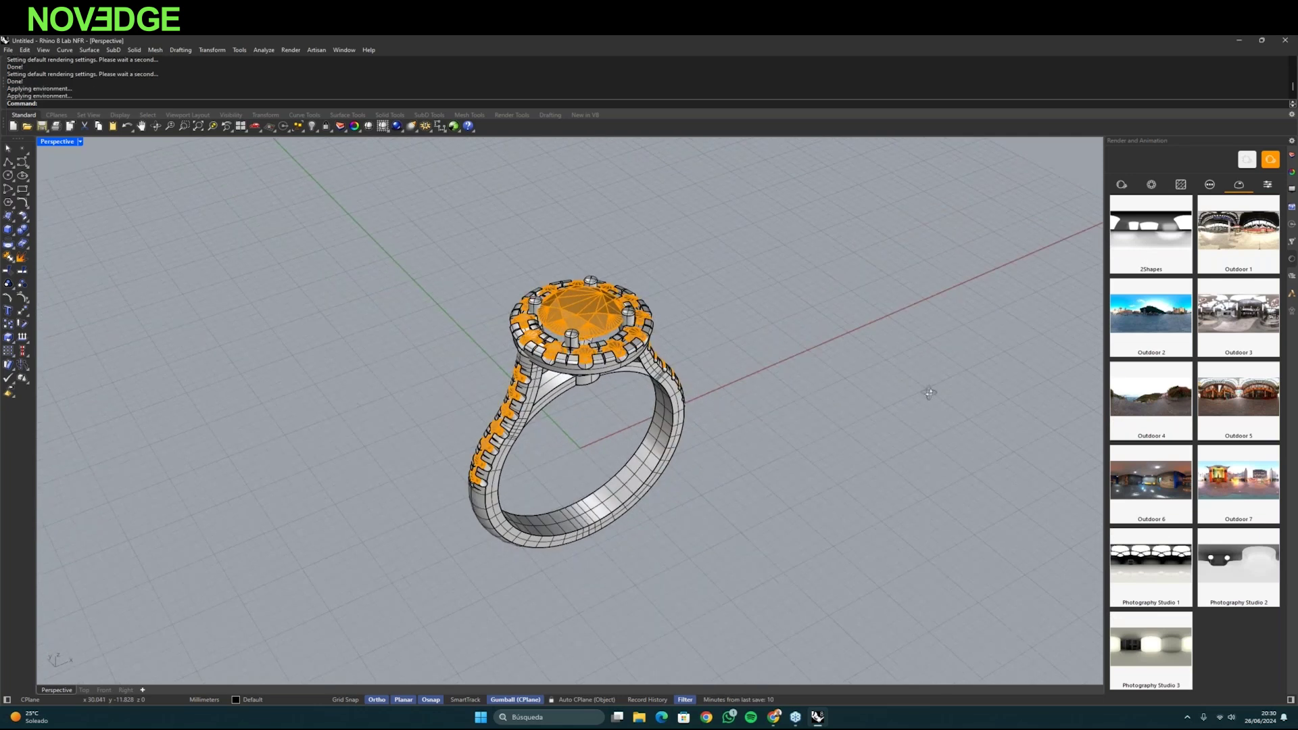
left_click(80, 142)
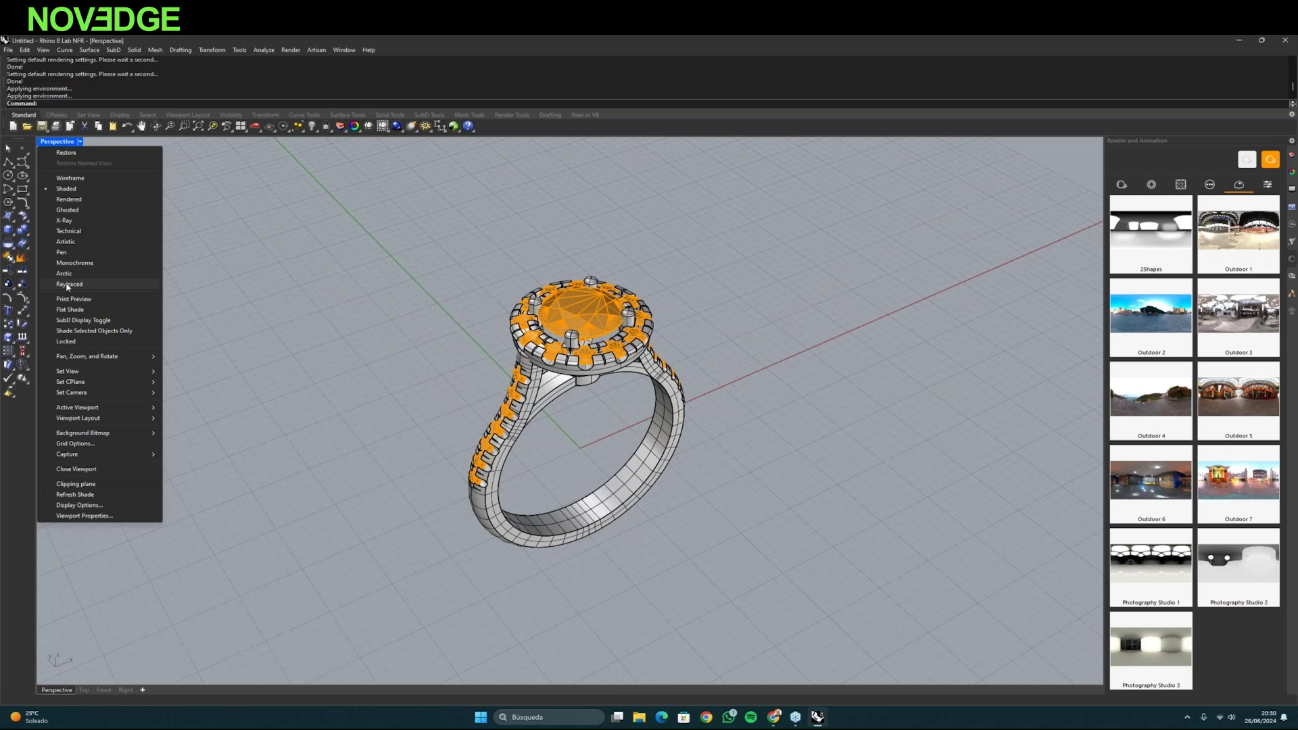
left_click(68, 285)
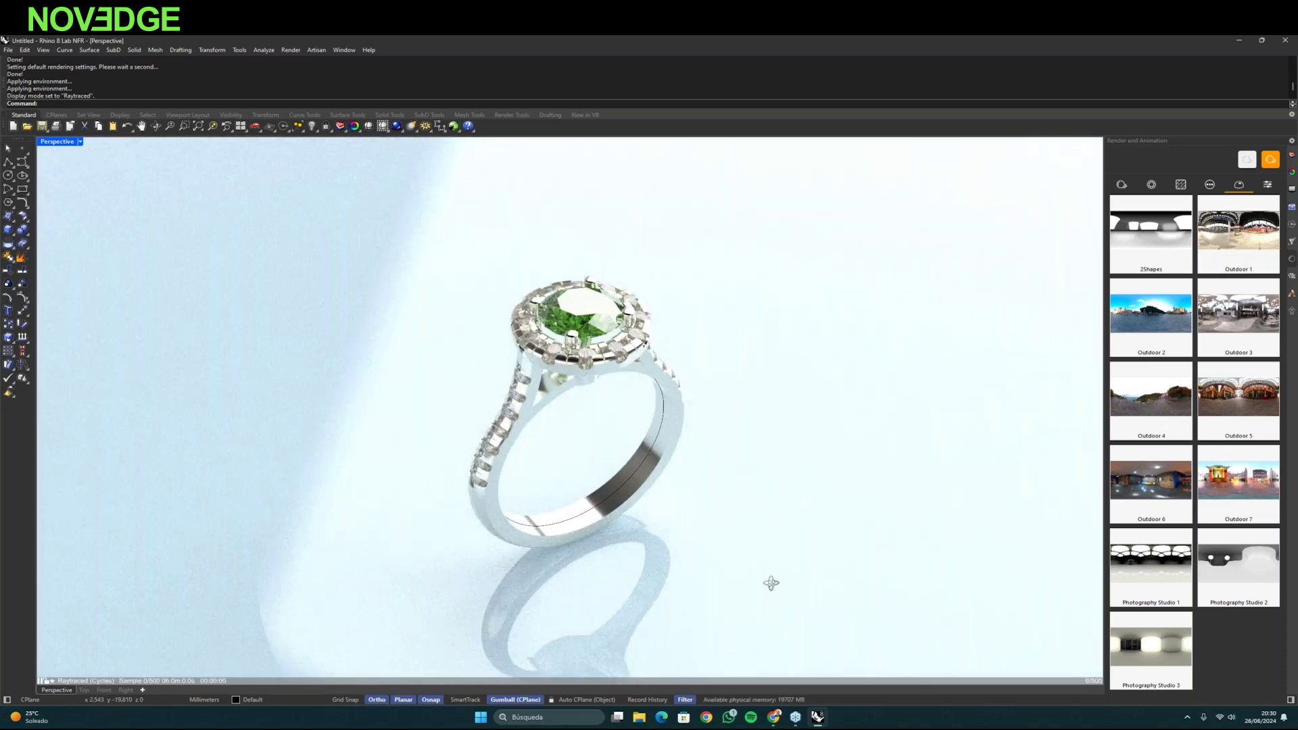
- Select all curves with SelCrv, hide them, and look over the raytraced ring from other angles
type("SelCrv")
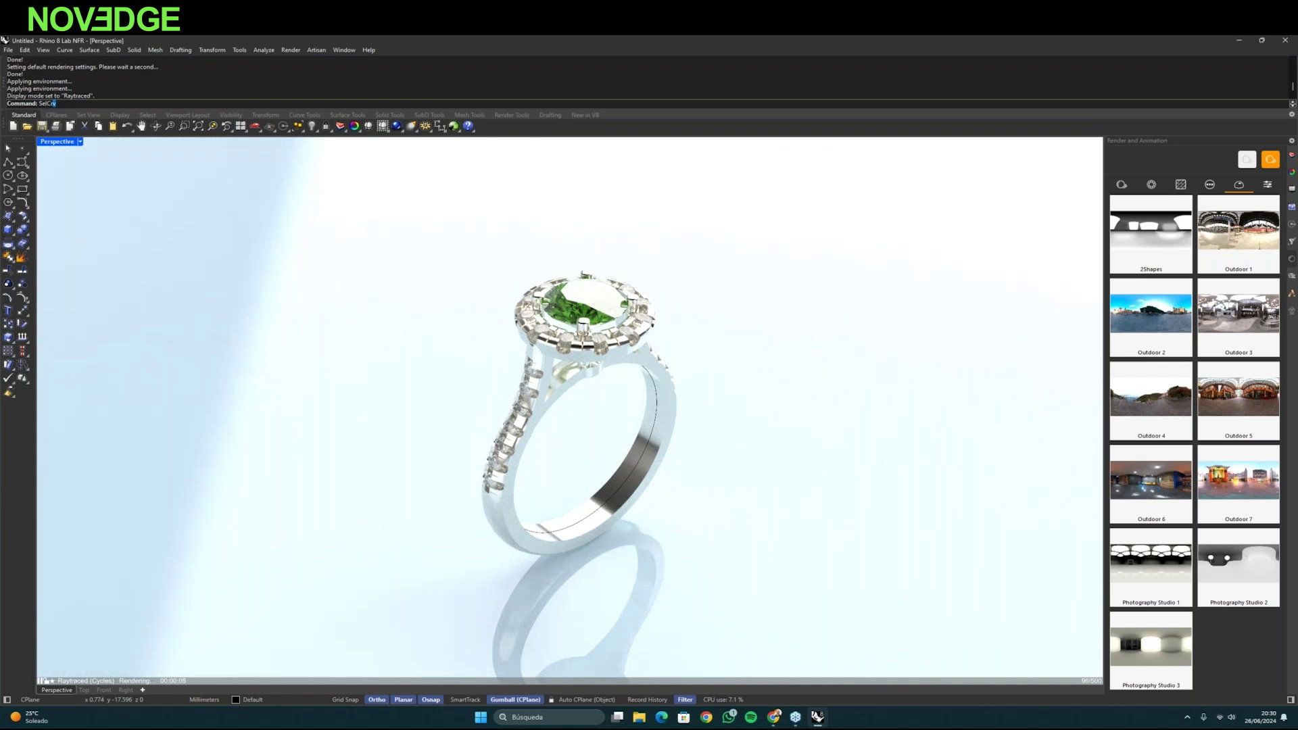
key("Return")
type("Hjide")
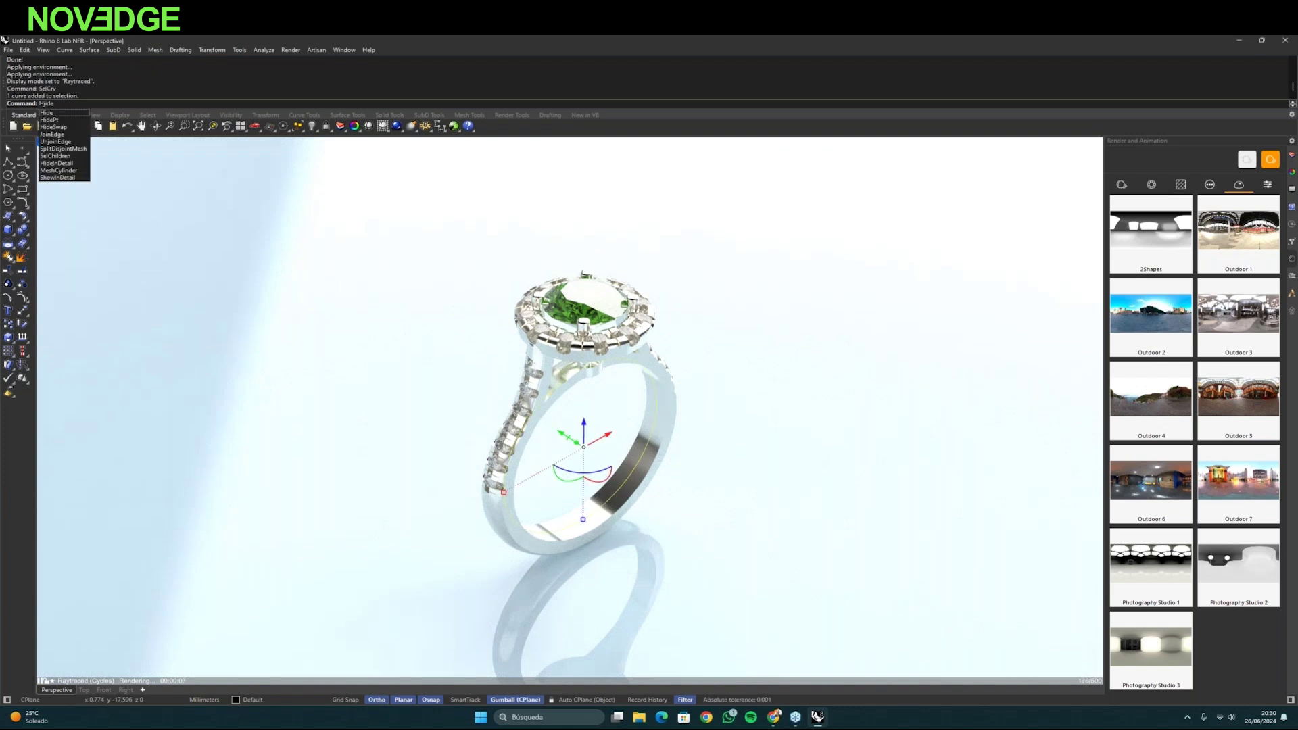
key("Return")
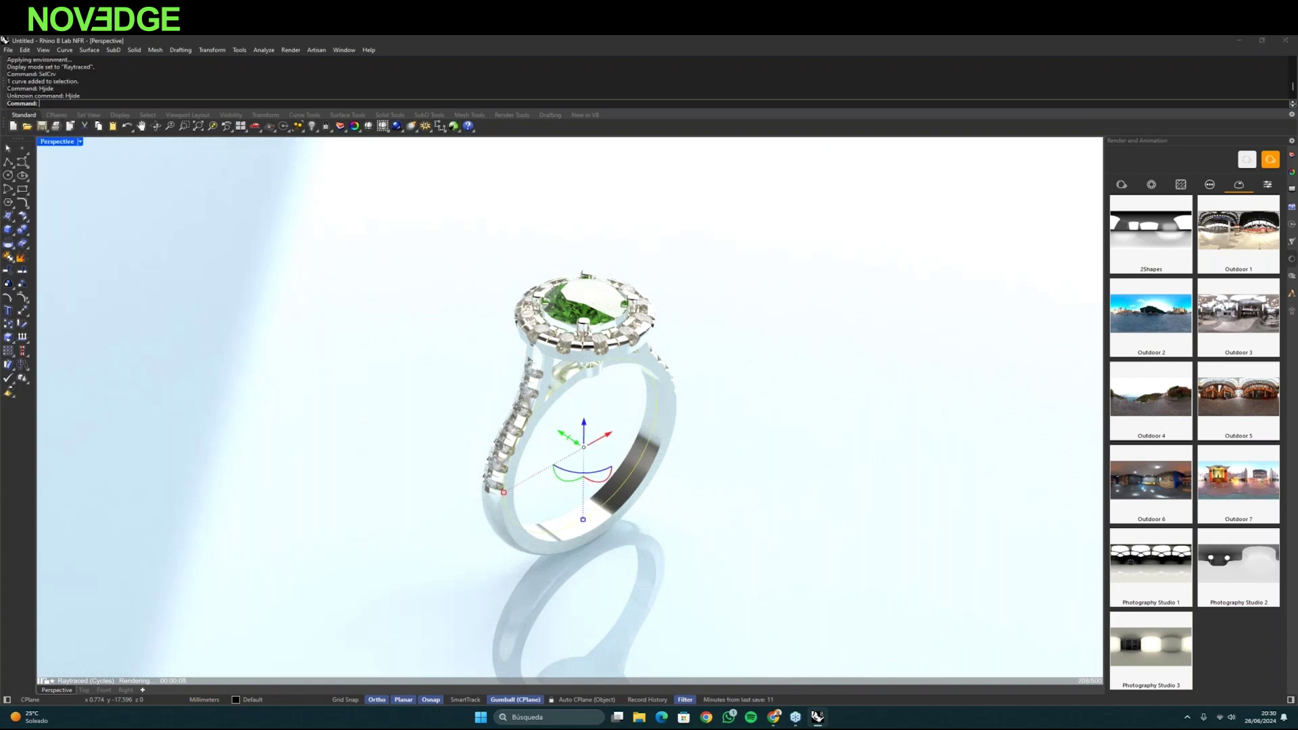
type("Hide")
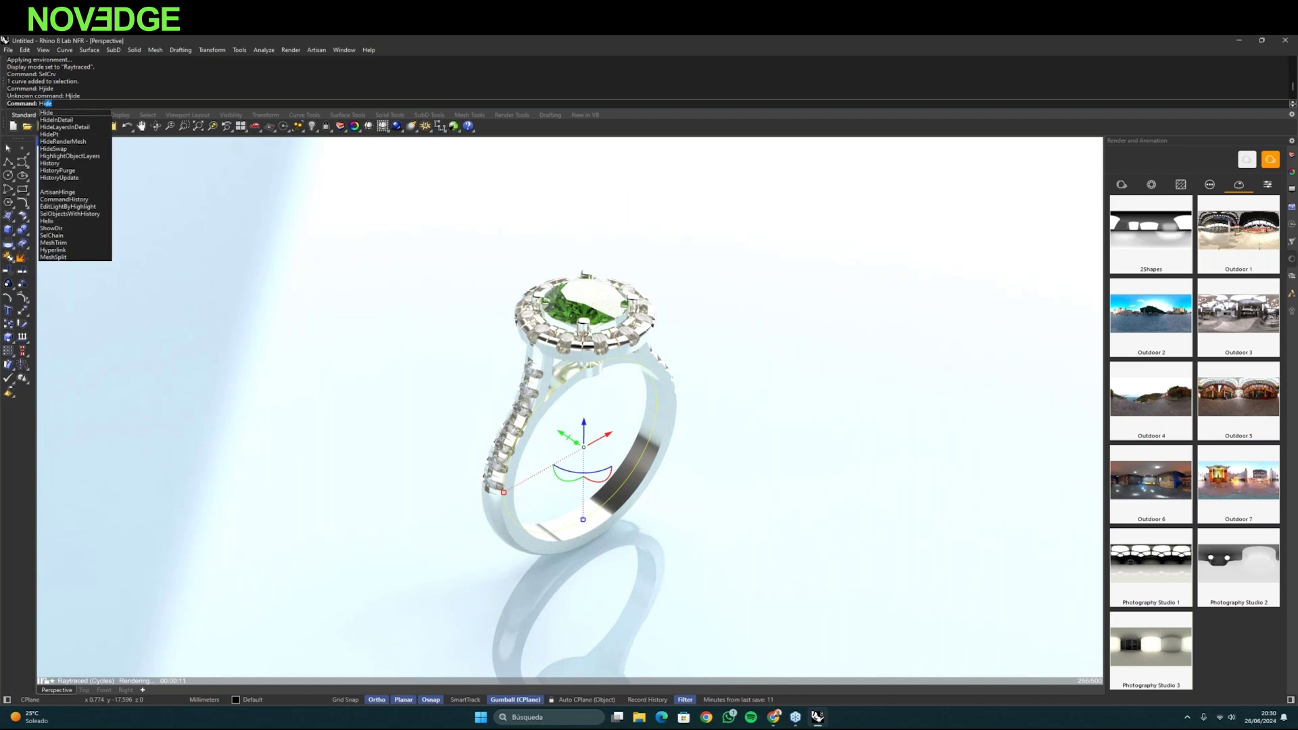
key("Return")
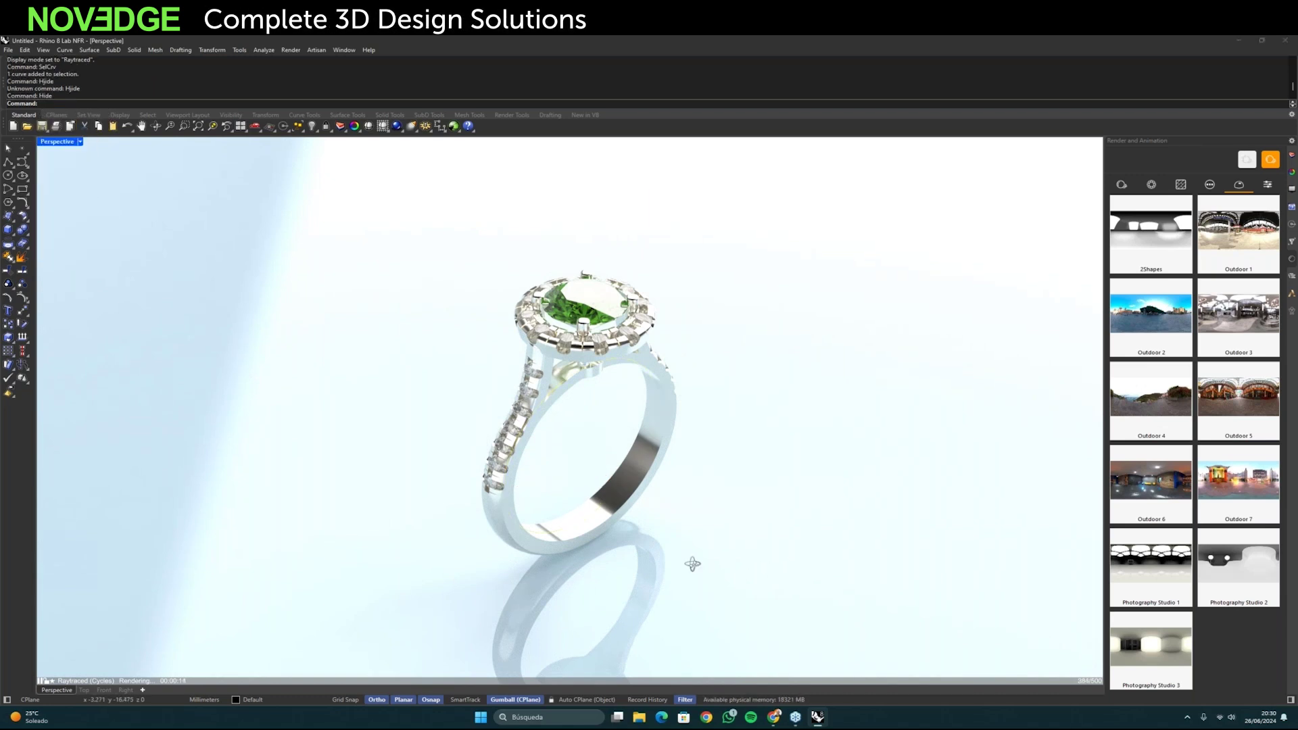
right_click_drag(693, 564, 547, 579)
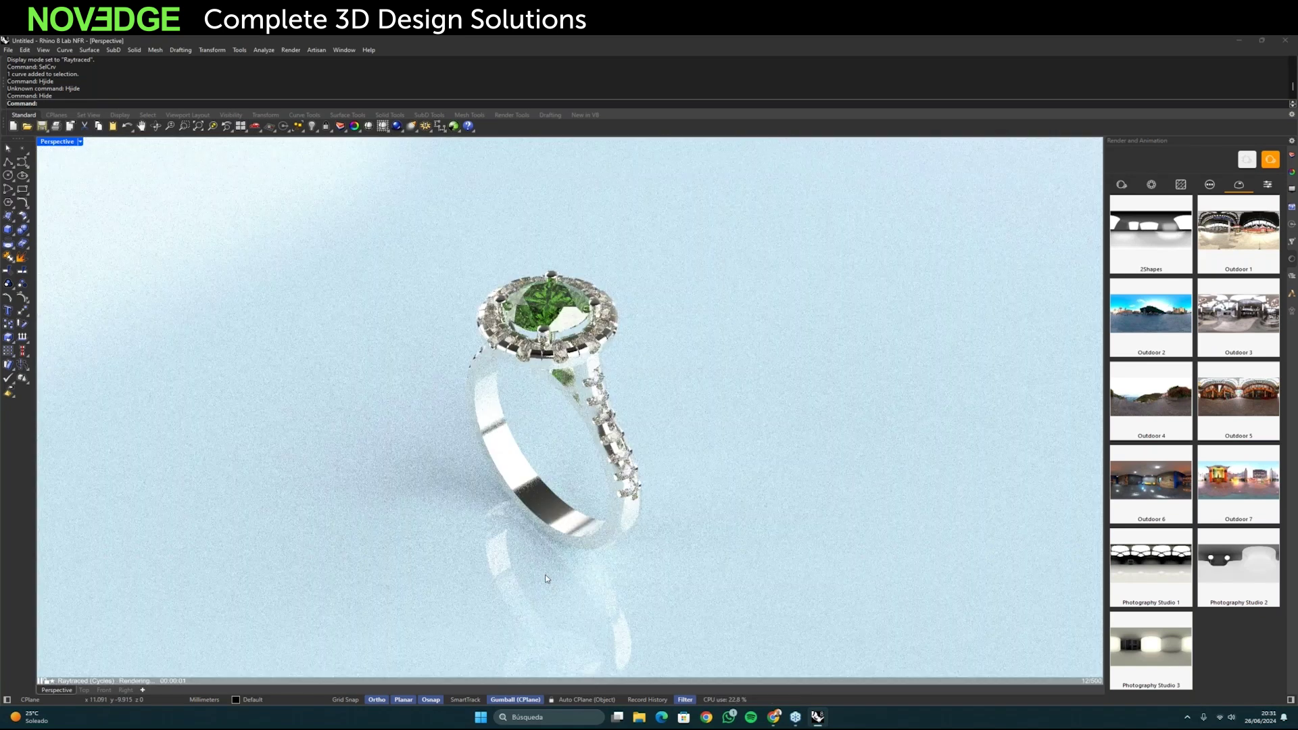
right_click_drag(547, 579, 548, 580)
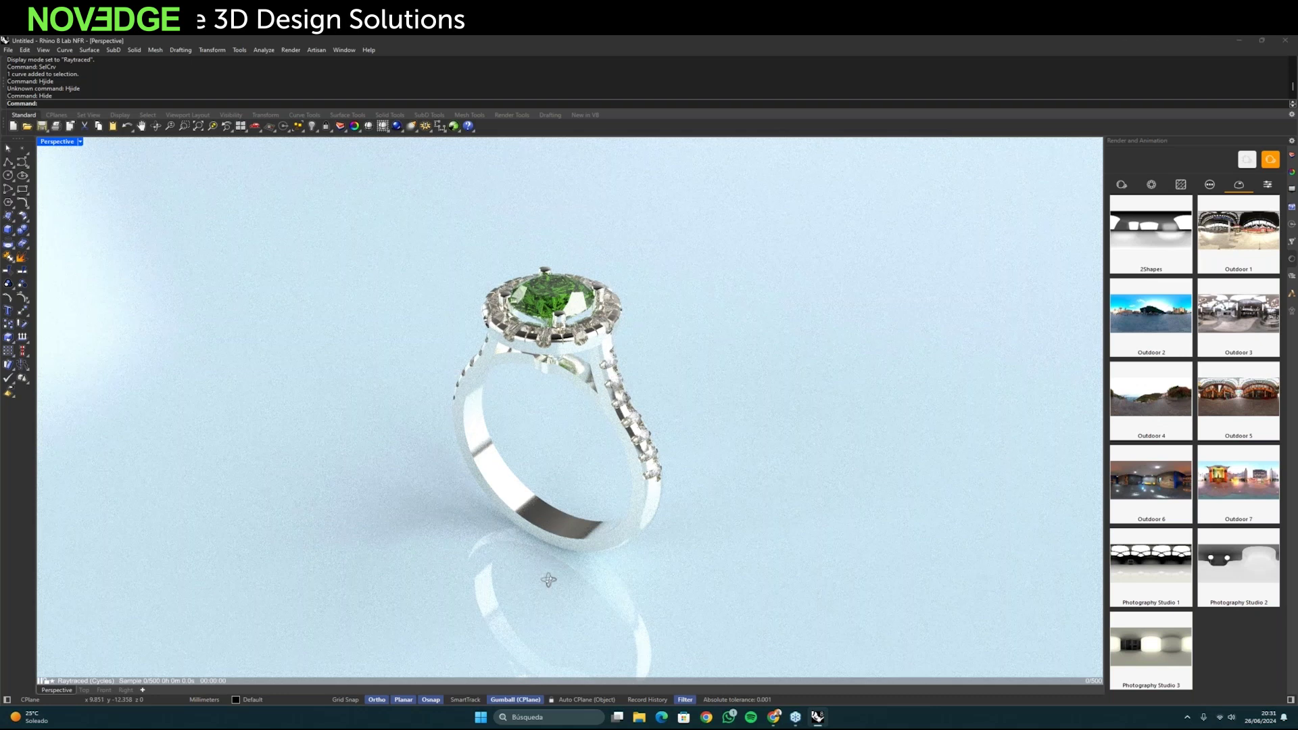
right_click_drag(548, 579, 553, 585)
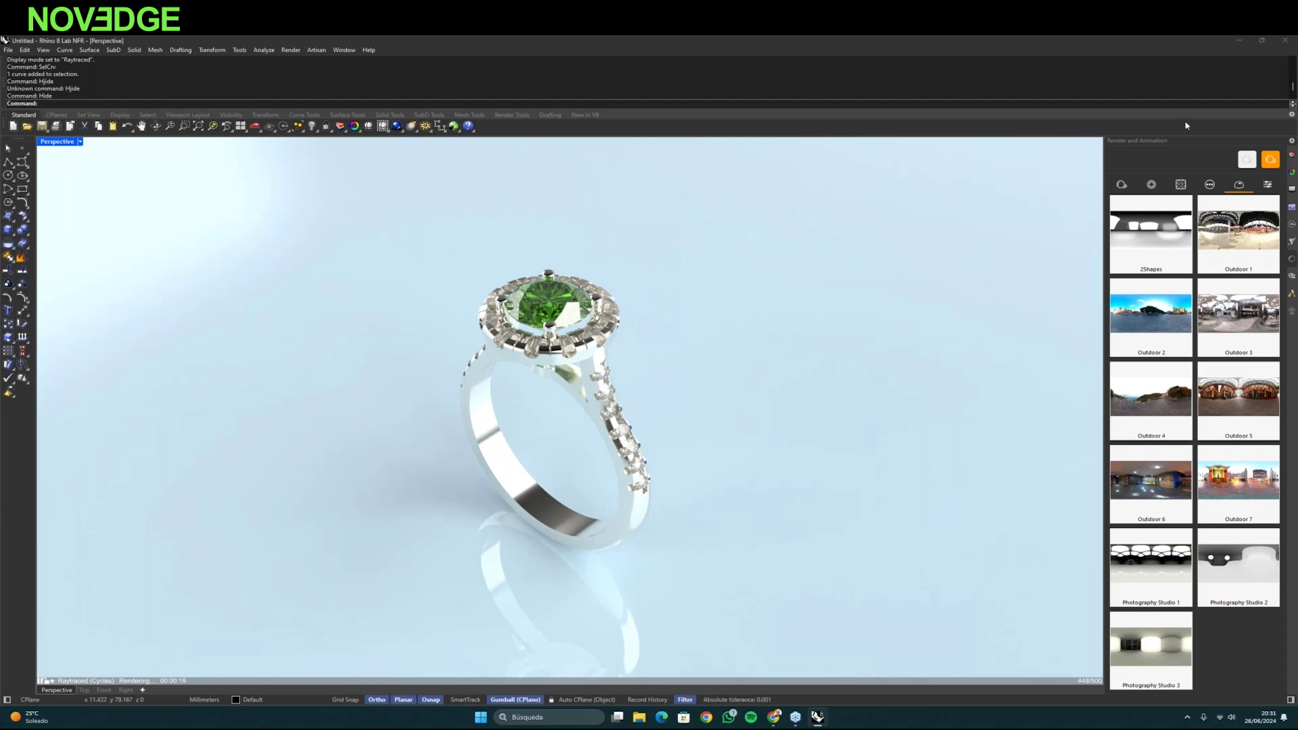
- Close Rhino without saving the ring and launch the standalone RhinoArtisan program
left_click(1285, 40)
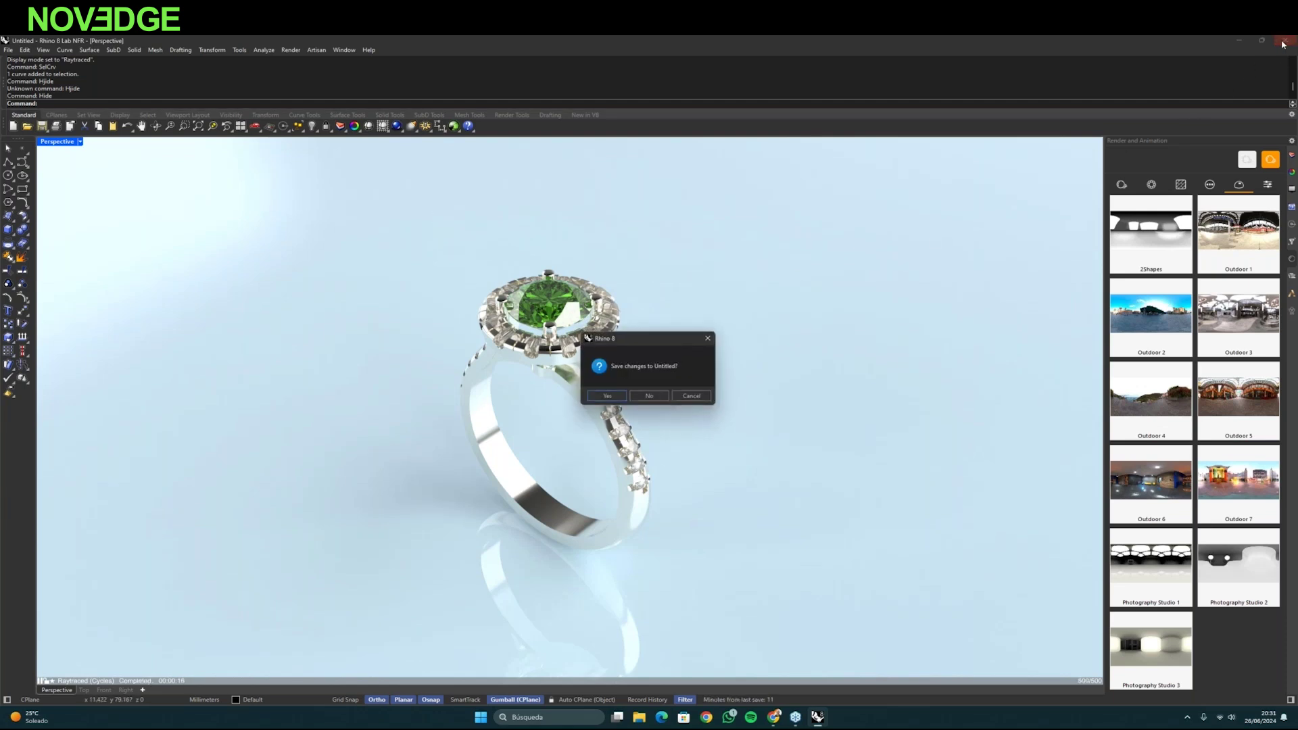
left_click(655, 404)
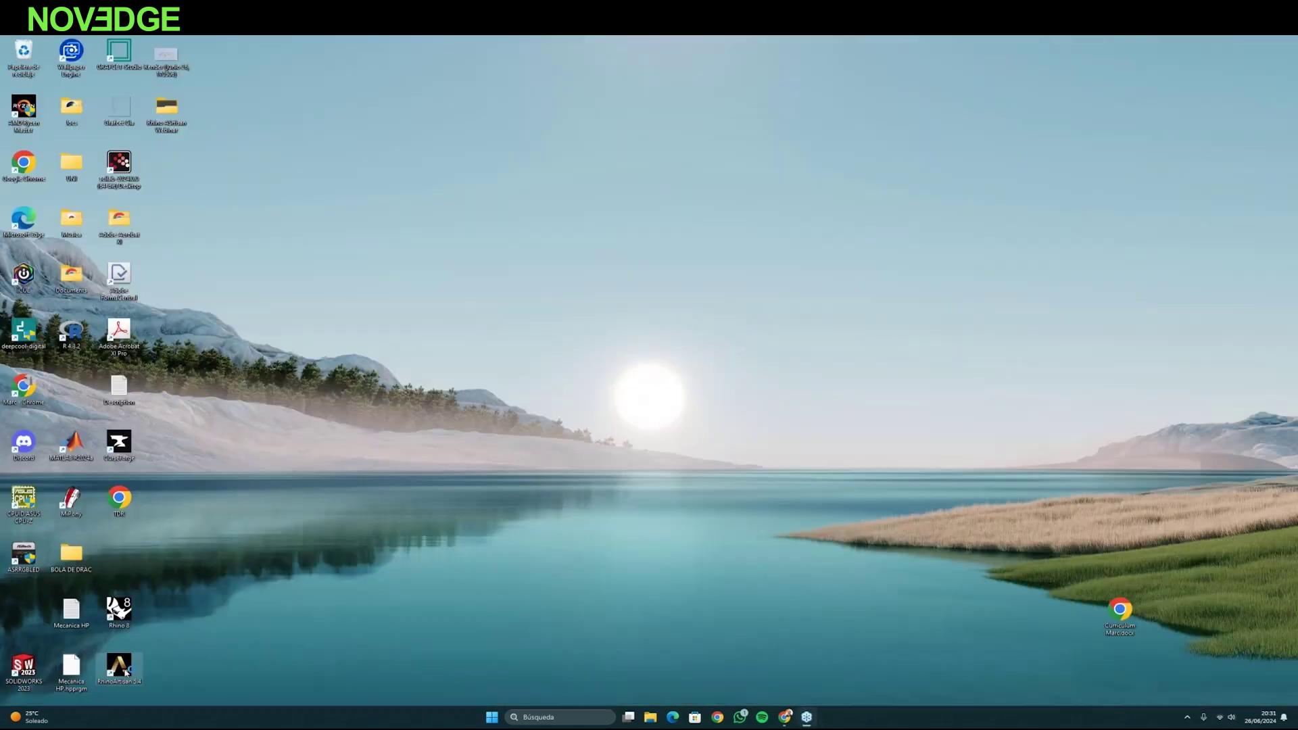
double_click(125, 667)
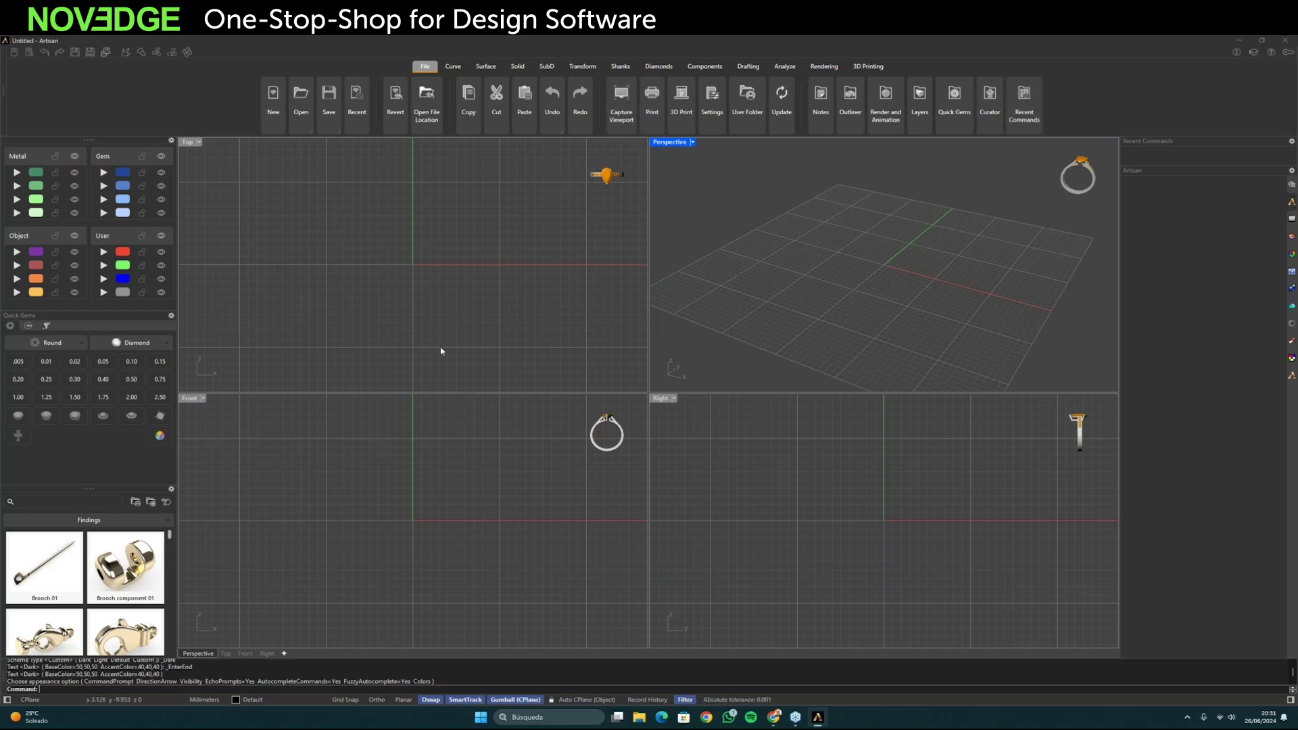
- Create a ring curve using the United States of America finger size standard, size 7
right_click_drag(449, 353, 452, 360)
right_click_drag(797, 308, 798, 335)
right_click_drag(805, 288, 779, 275)
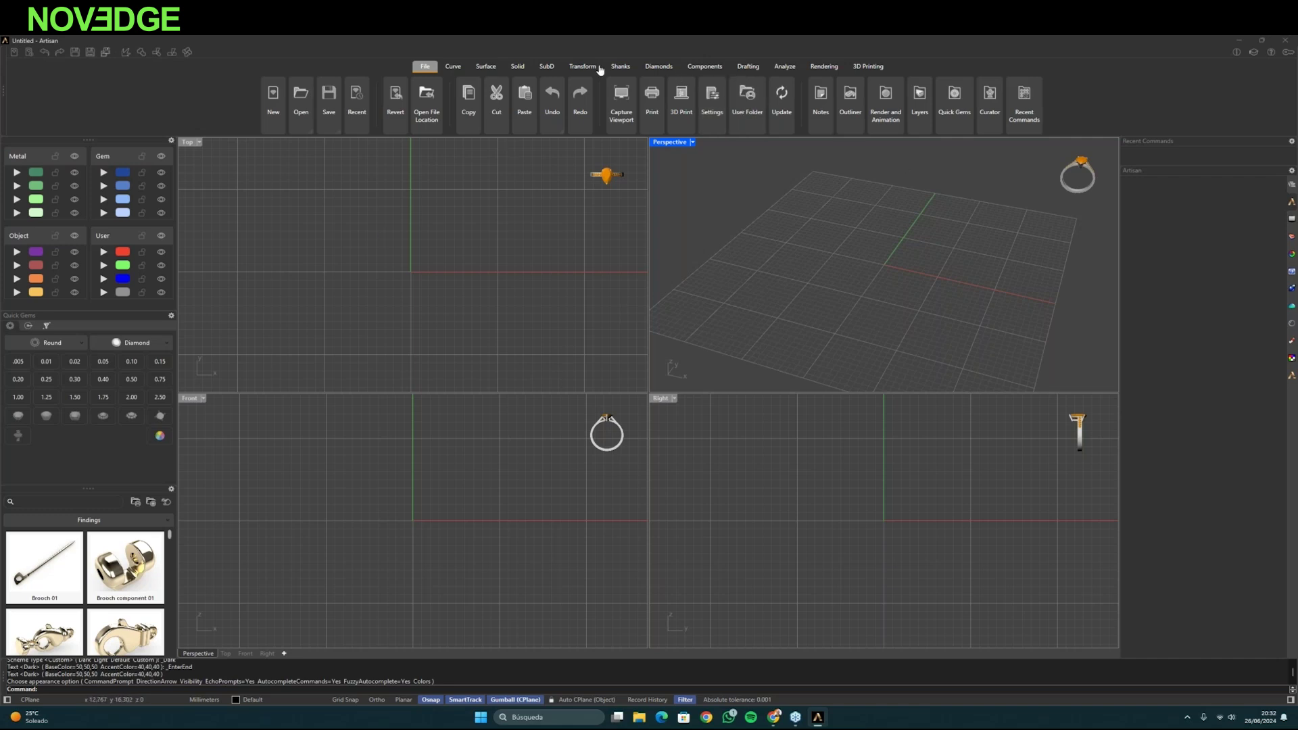
left_click(620, 67)
left_click(568, 93)
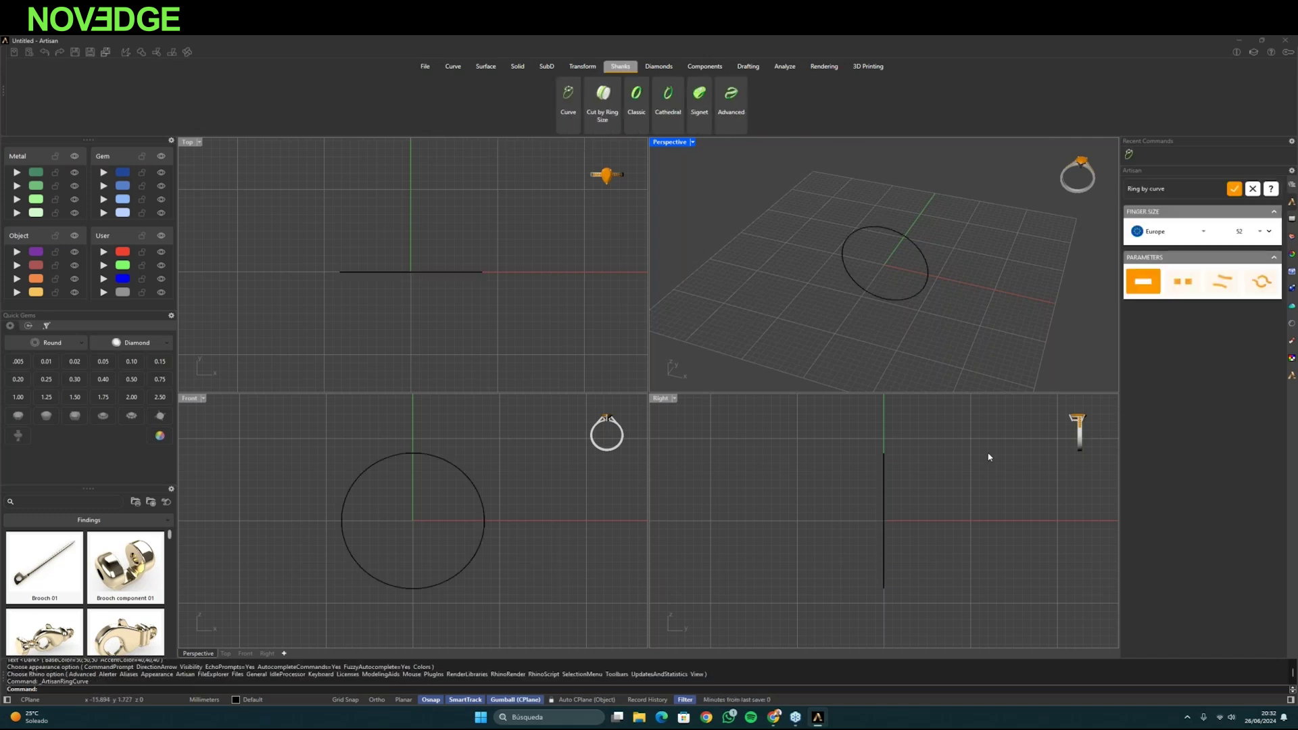
left_click(1160, 232)
left_click(1188, 253)
left_click(1254, 233)
left_click(1236, 257)
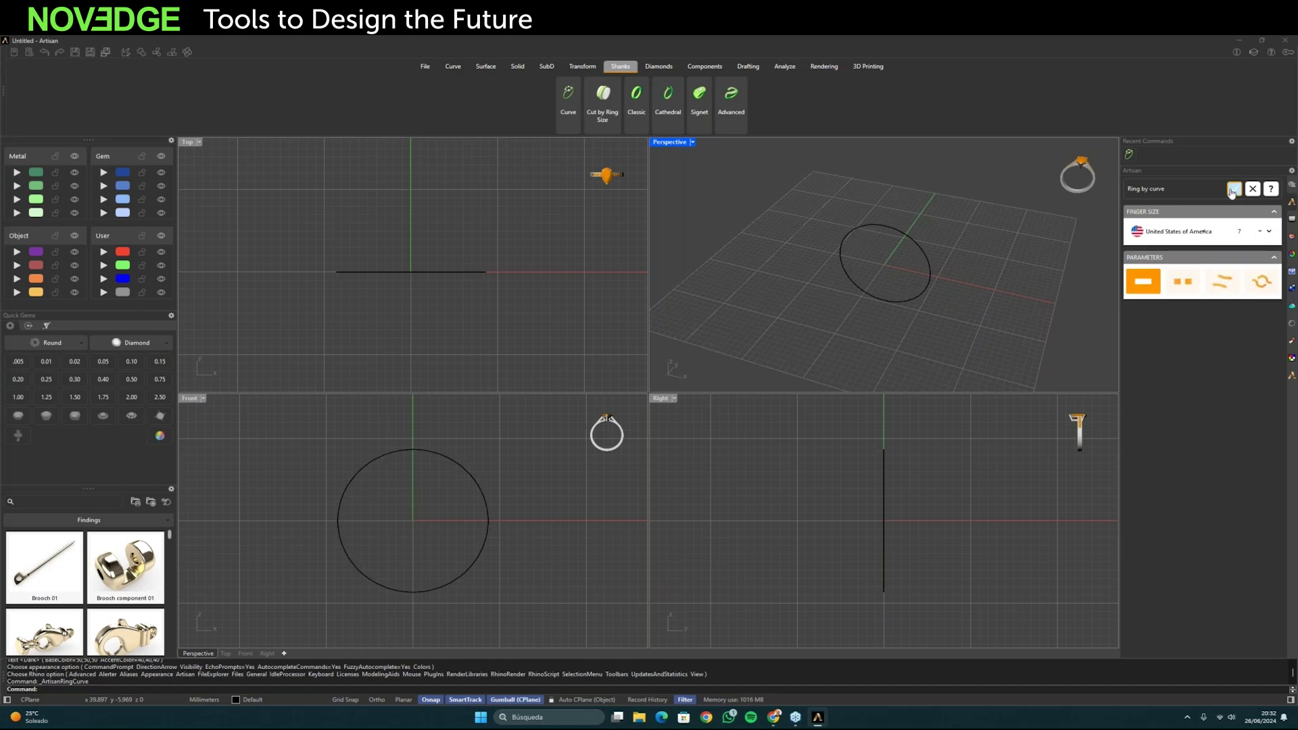
left_click(1234, 189)
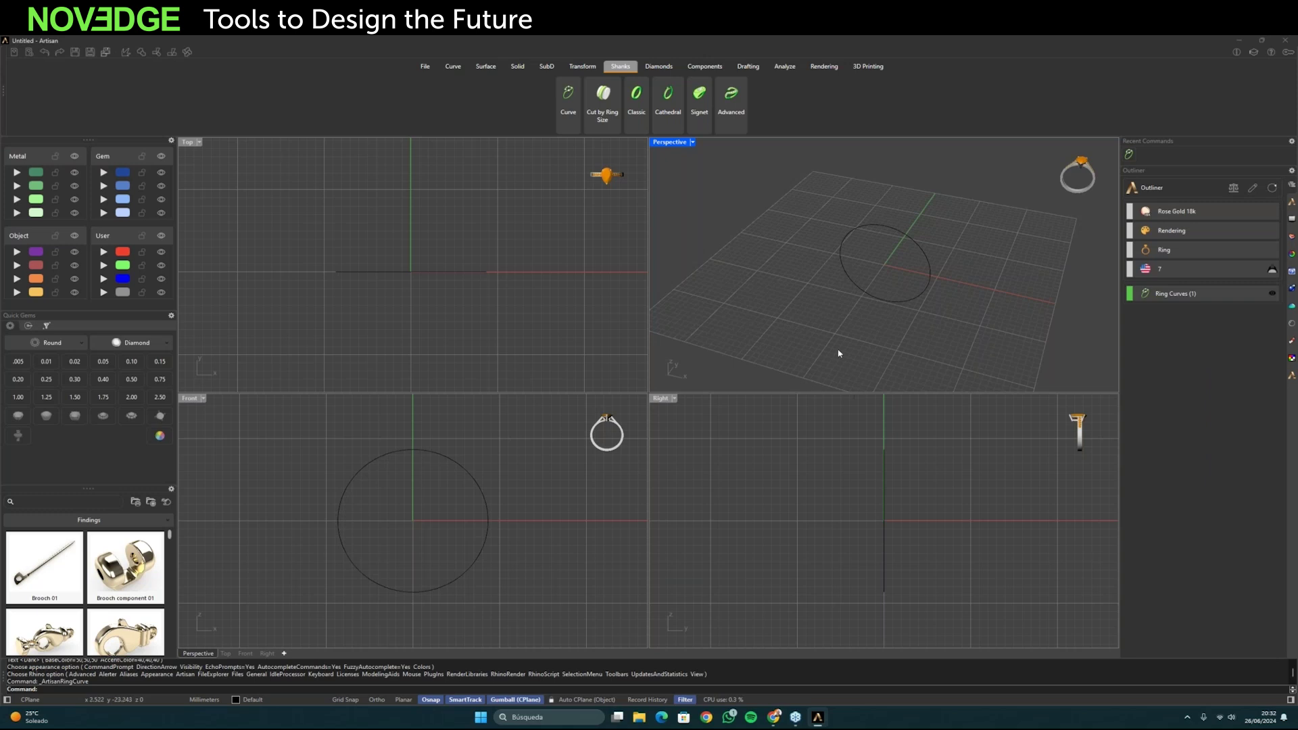
- Start a round diamond in Gem Studio and set its weight to 0.50 carats
left_click(659, 67)
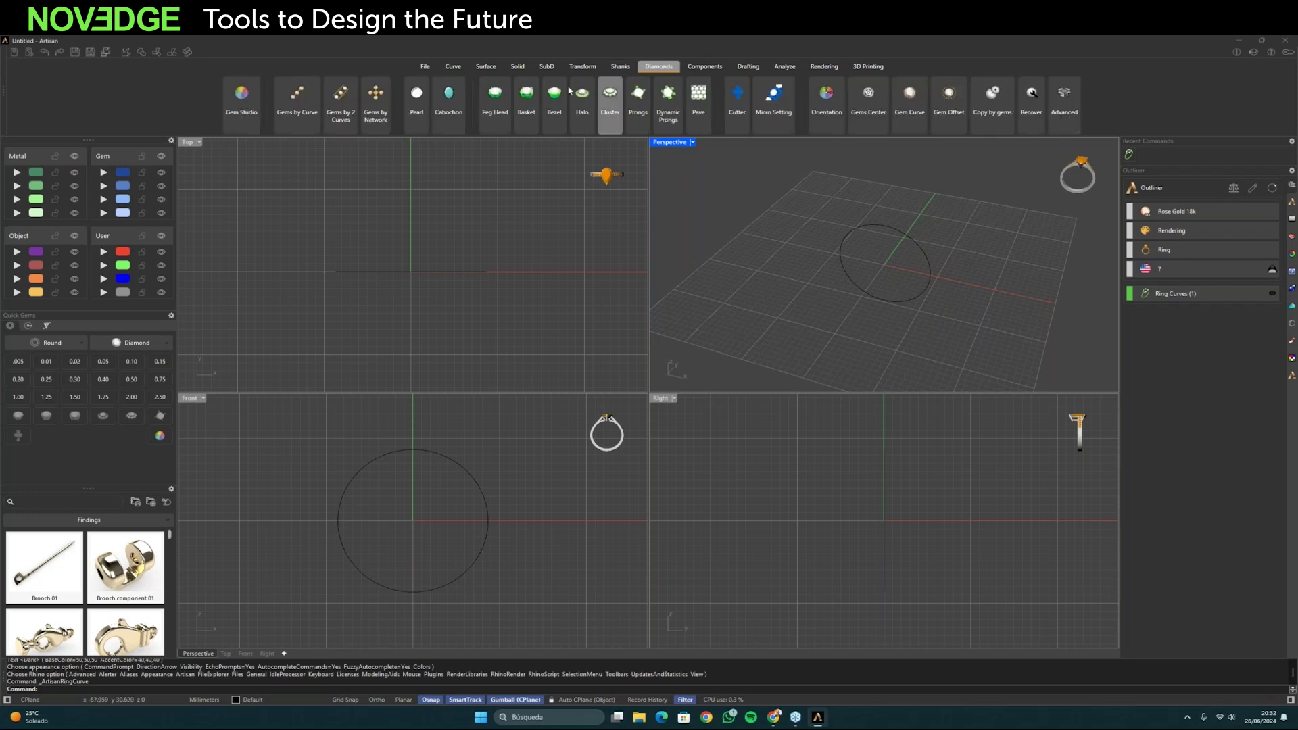
left_click(241, 98)
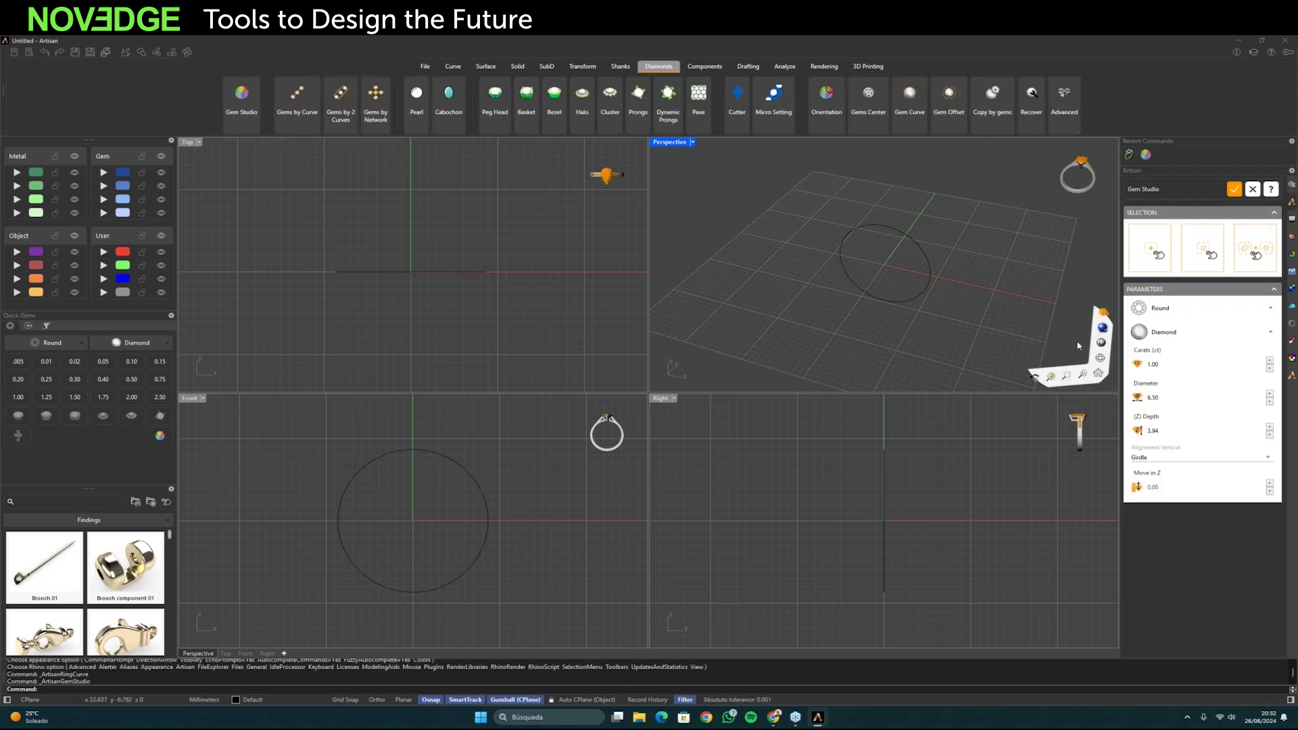
left_click(1270, 369)
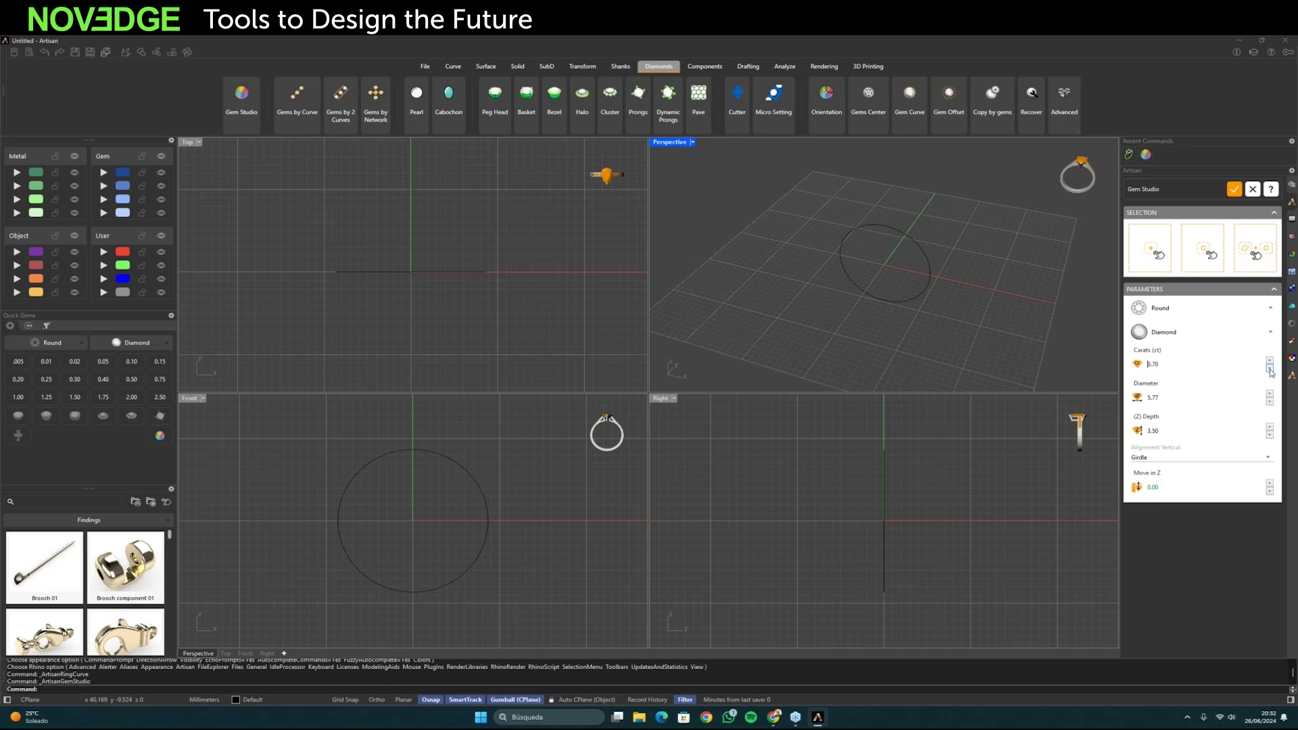
left_click(1270, 371)
left_click(1271, 370)
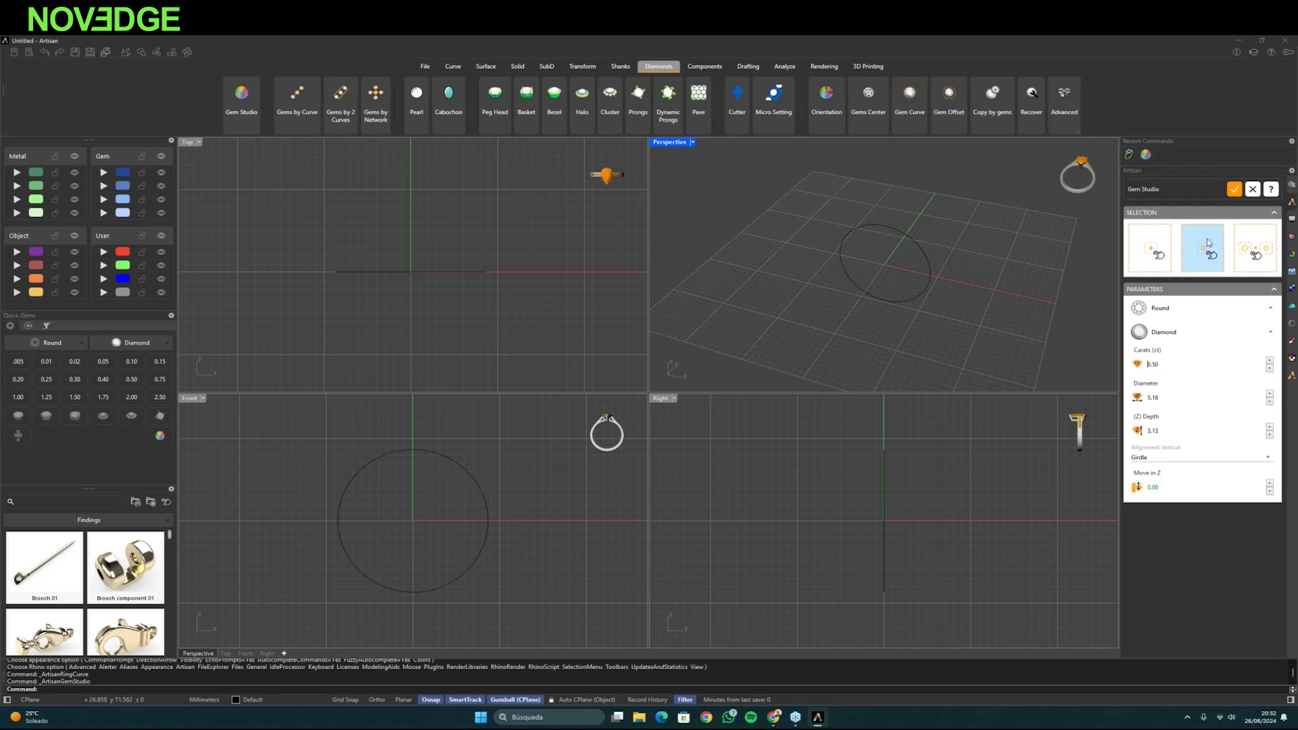
- Align the diamond vertically by its culet with a Z move of 1.00, and place it at the top of the ring curve
left_click(1164, 462)
left_click(1148, 485)
left_click(1270, 484)
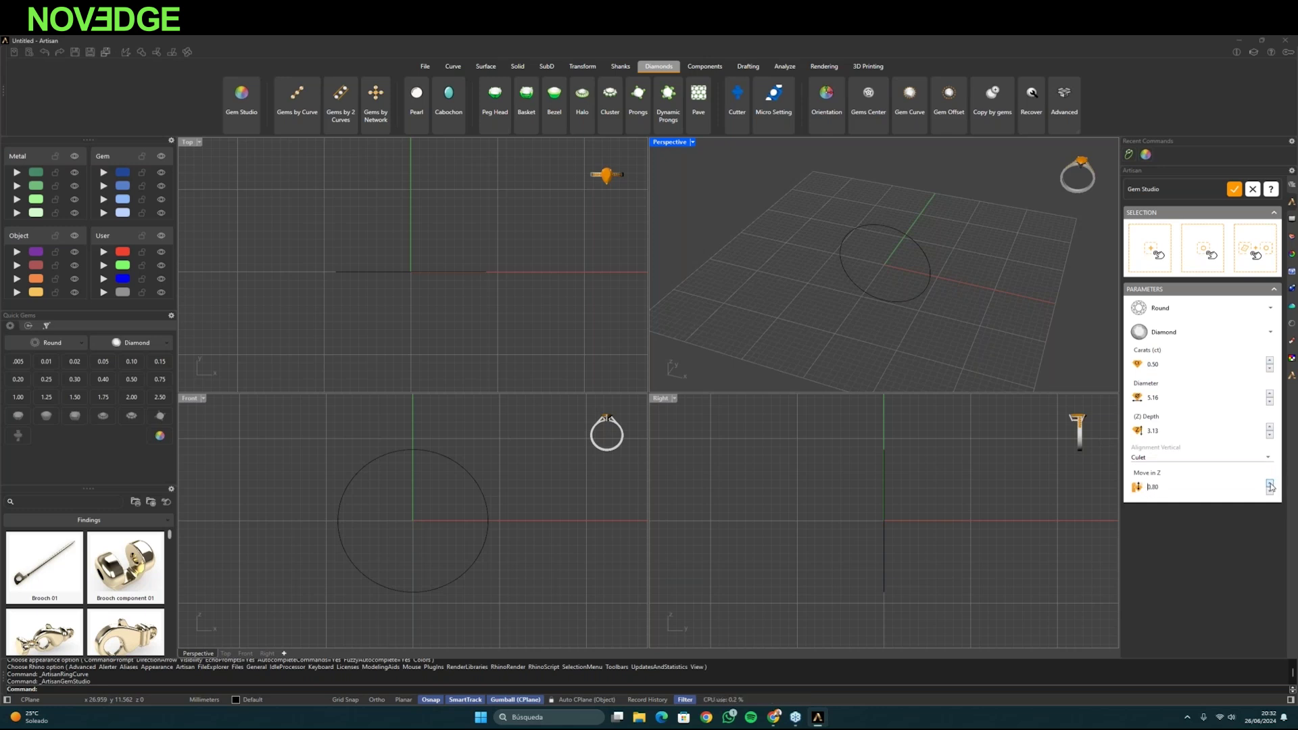
left_click(1271, 484)
left_click(1210, 252)
left_click(906, 240)
right_click_drag(877, 305, 915, 292)
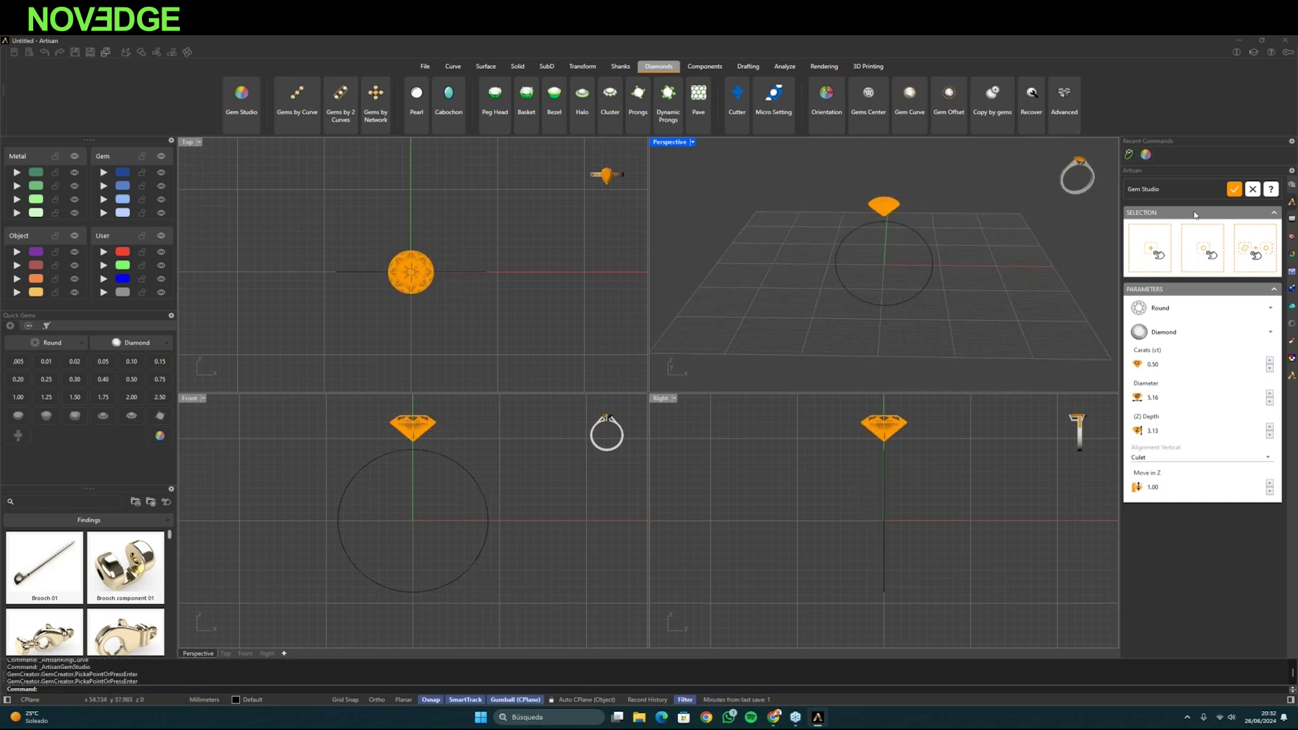
- Finish the gem placement and set the perspective view to the Shaded display mode
left_click(693, 142)
left_click(683, 492)
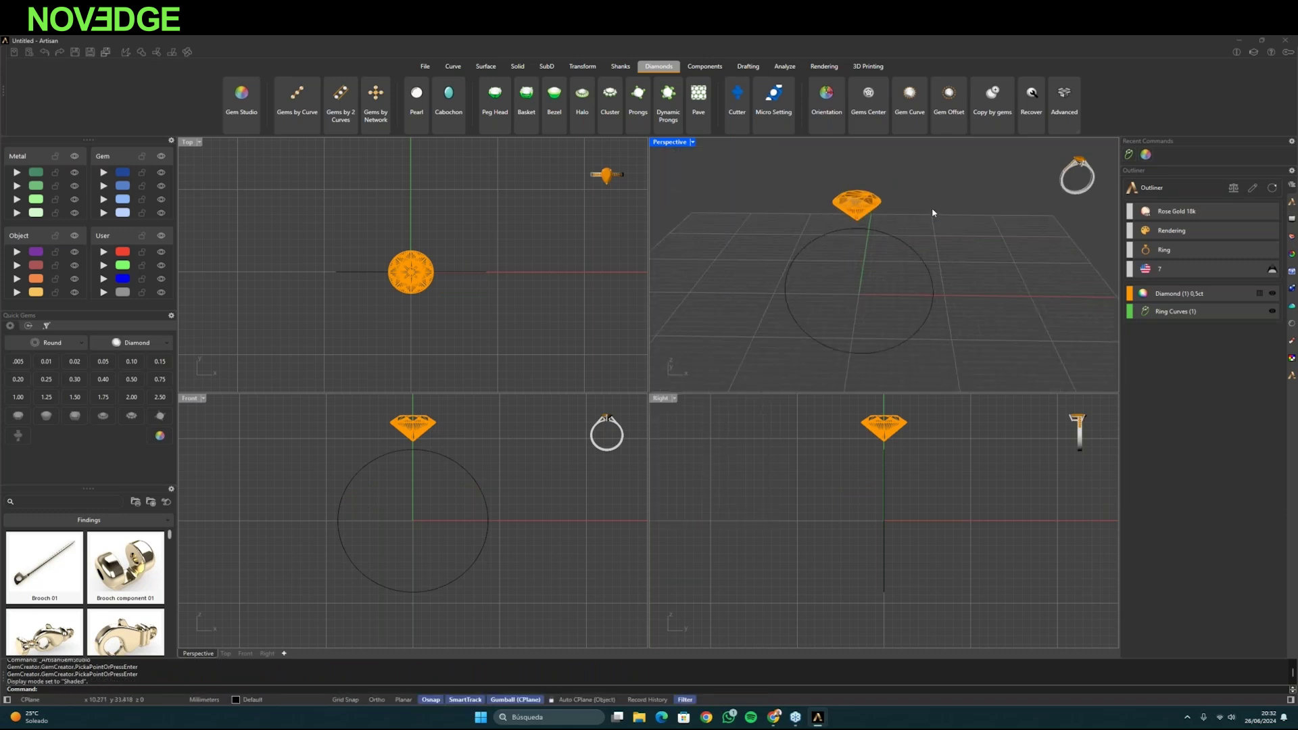
right_click_drag(926, 215, 811, 217)
- Add a bezel setting to the diamond using the BE016 preset, and check its fit against the ring curve
left_click(853, 214)
left_click(859, 215)
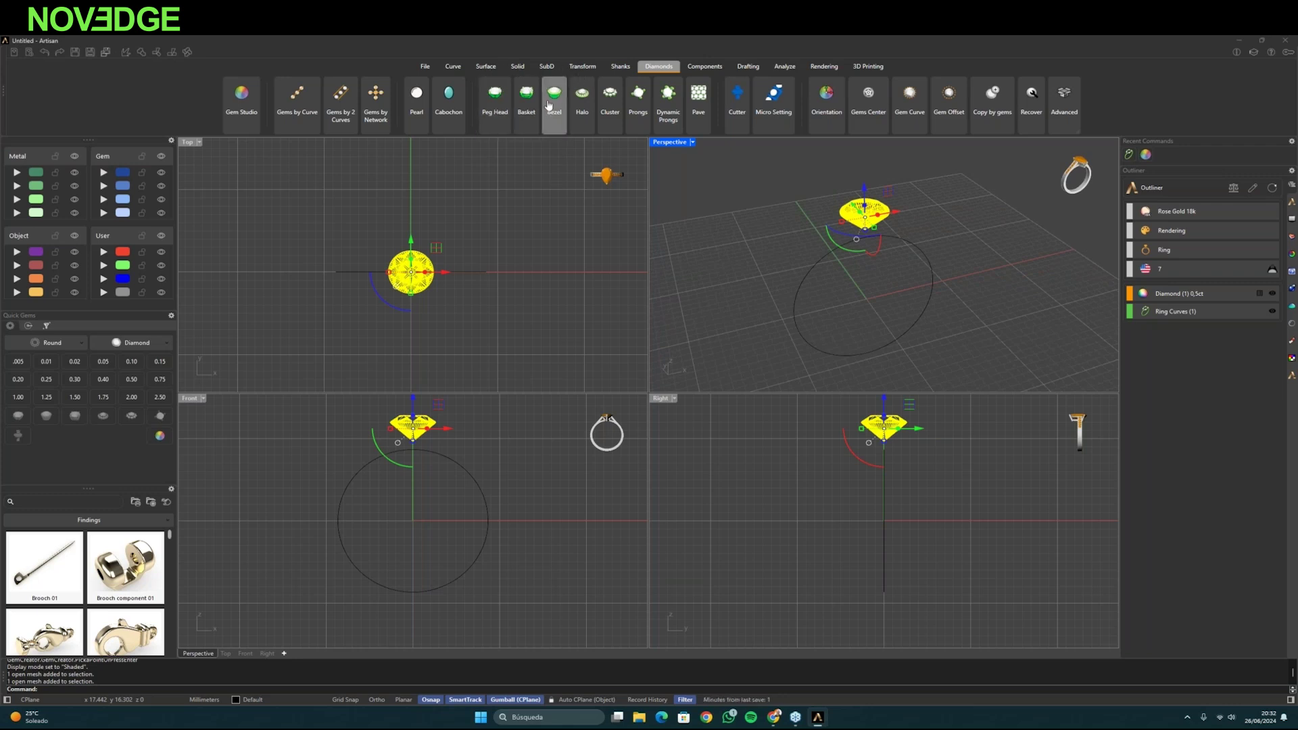
left_click(554, 113)
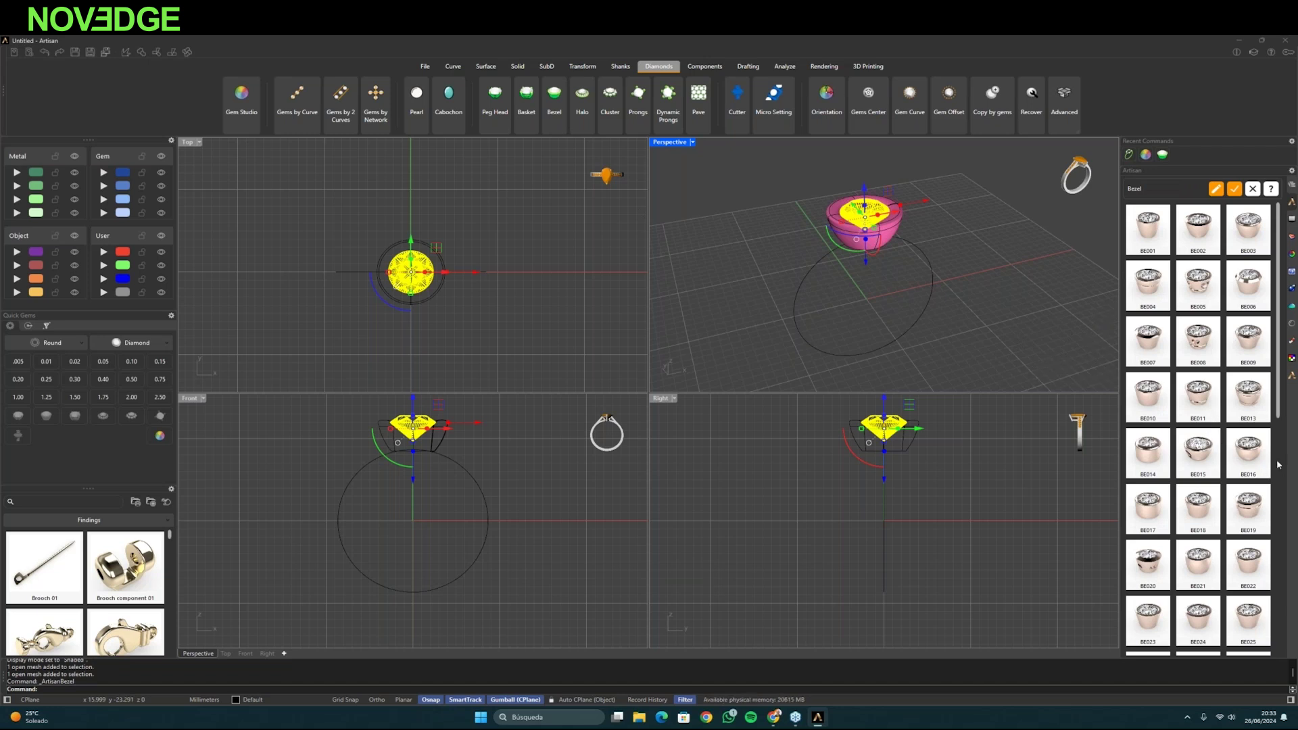
left_click(1251, 457)
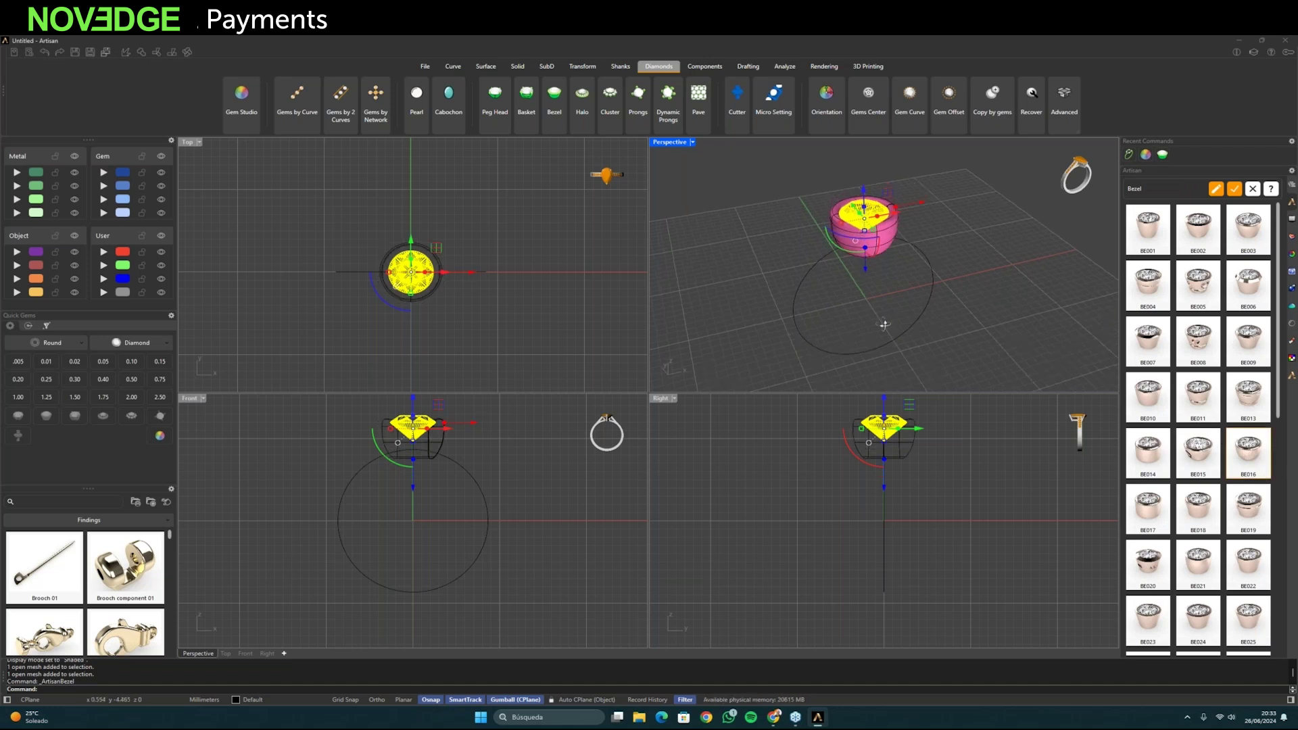
right_click_drag(889, 309, 907, 219)
scroll(907, 219, "up", 4)
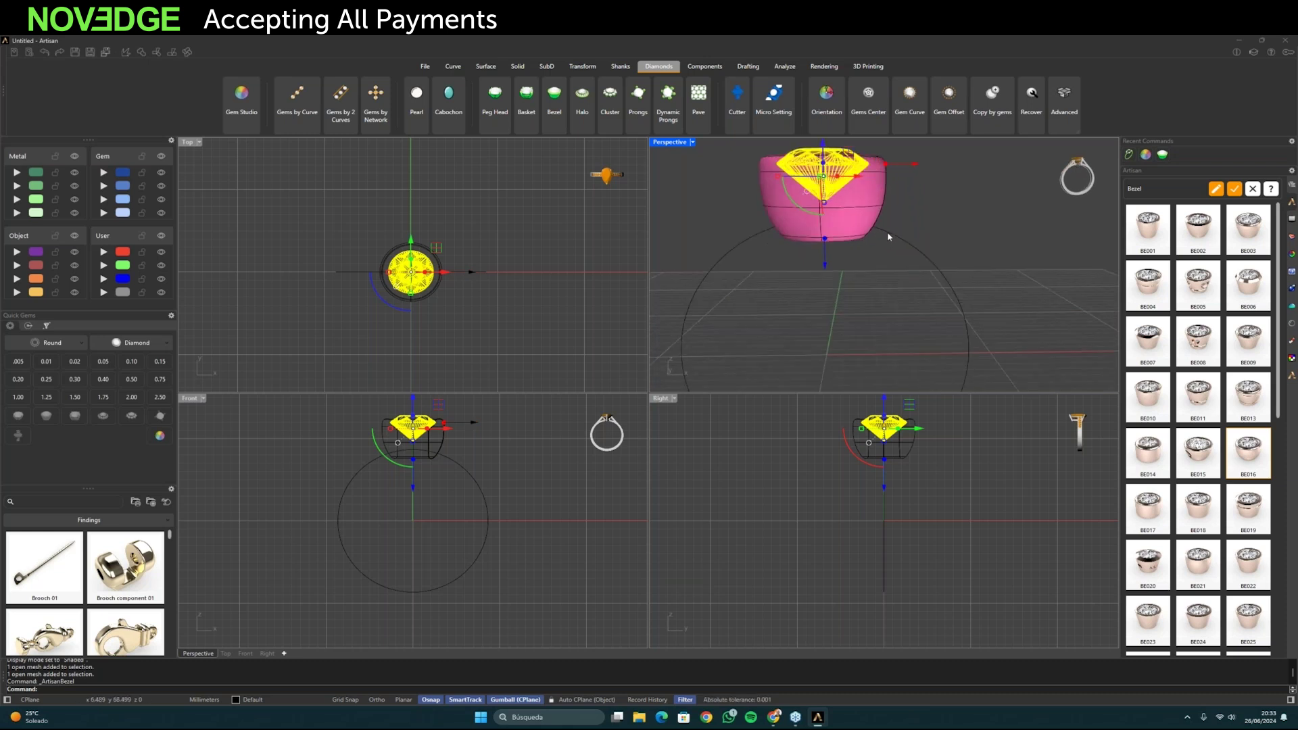
right_click_drag(802, 233, 785, 292)
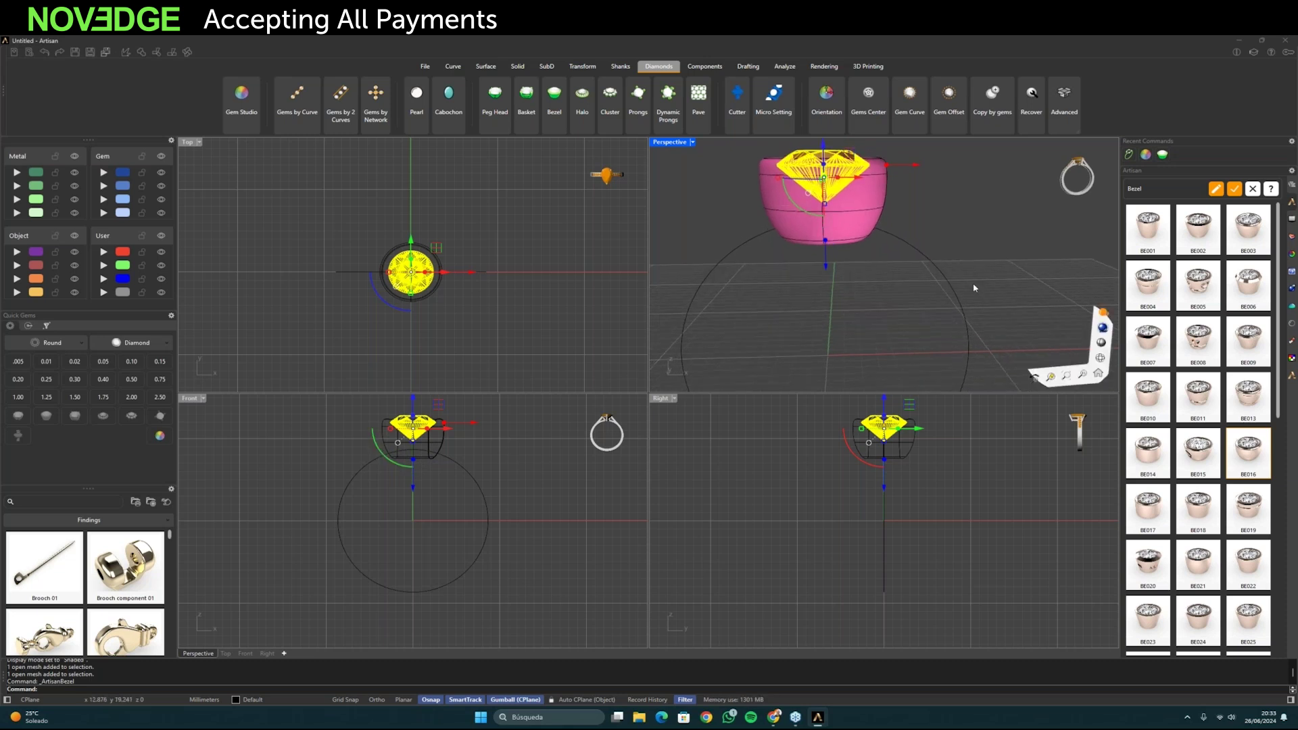
right_click_drag(854, 336, 895, 348)
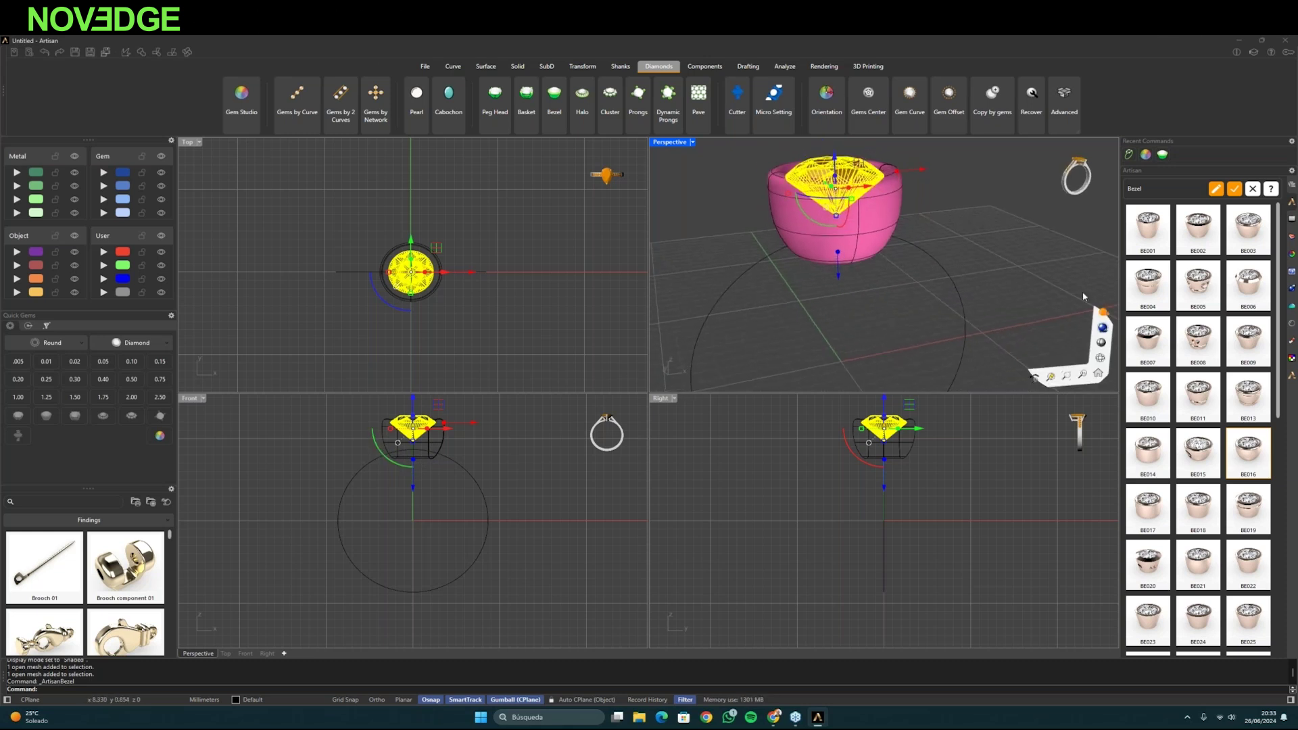
- Edit the bezel's profile, sliding the lower control point on its outer side slightly upward along the curve
left_click(1216, 189)
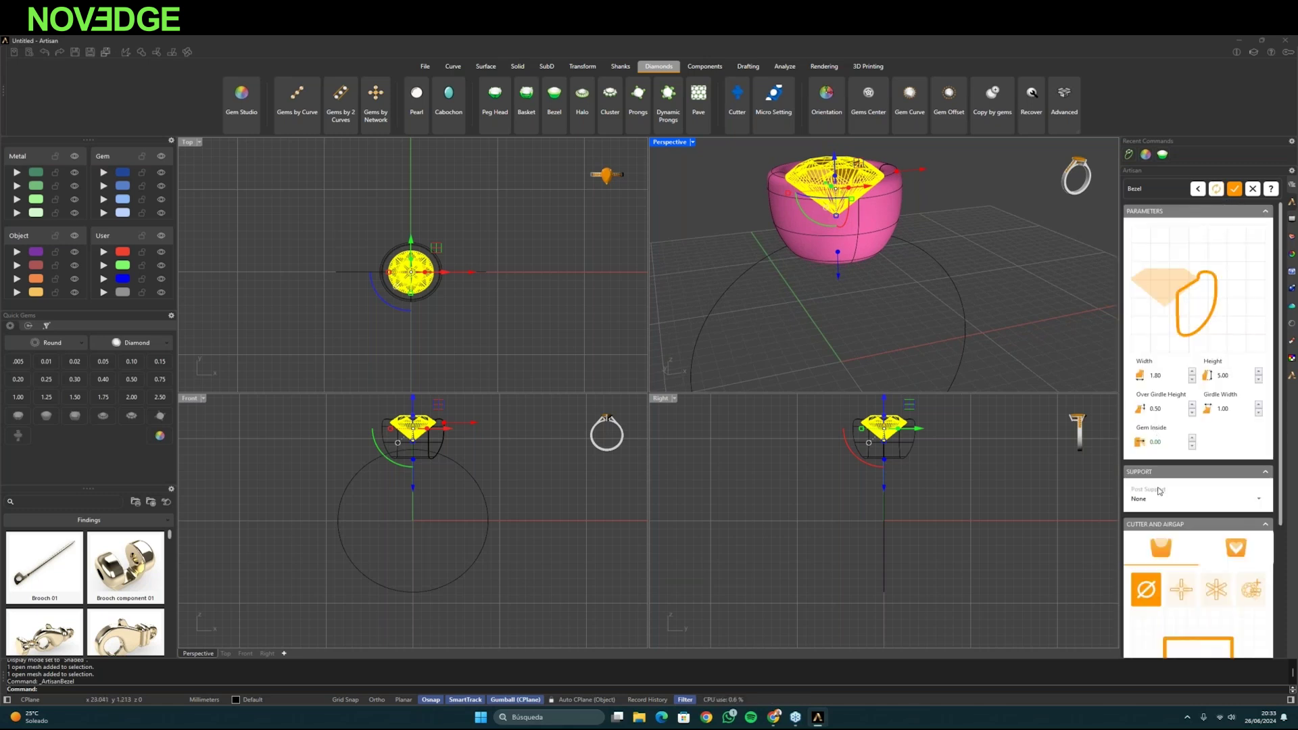
right_click_drag(886, 339, 890, 353)
mouse_move(1218, 330)
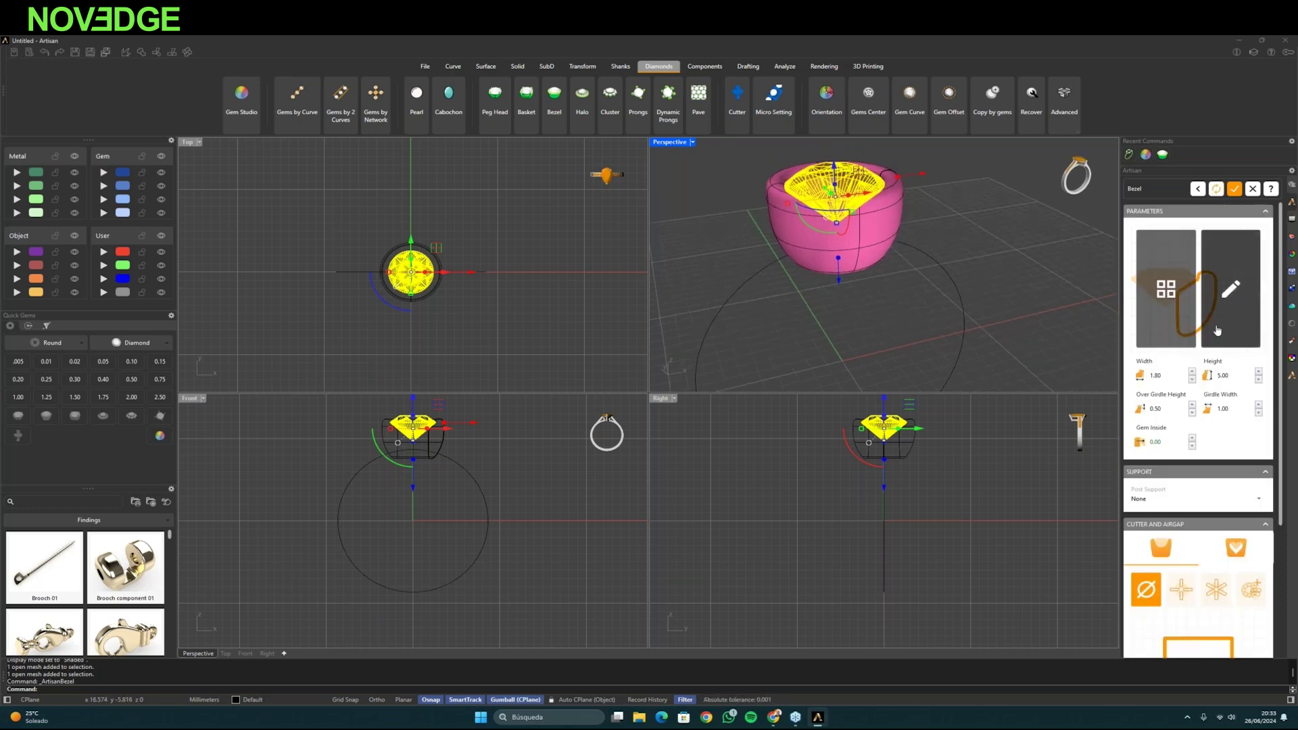
left_click(1230, 292)
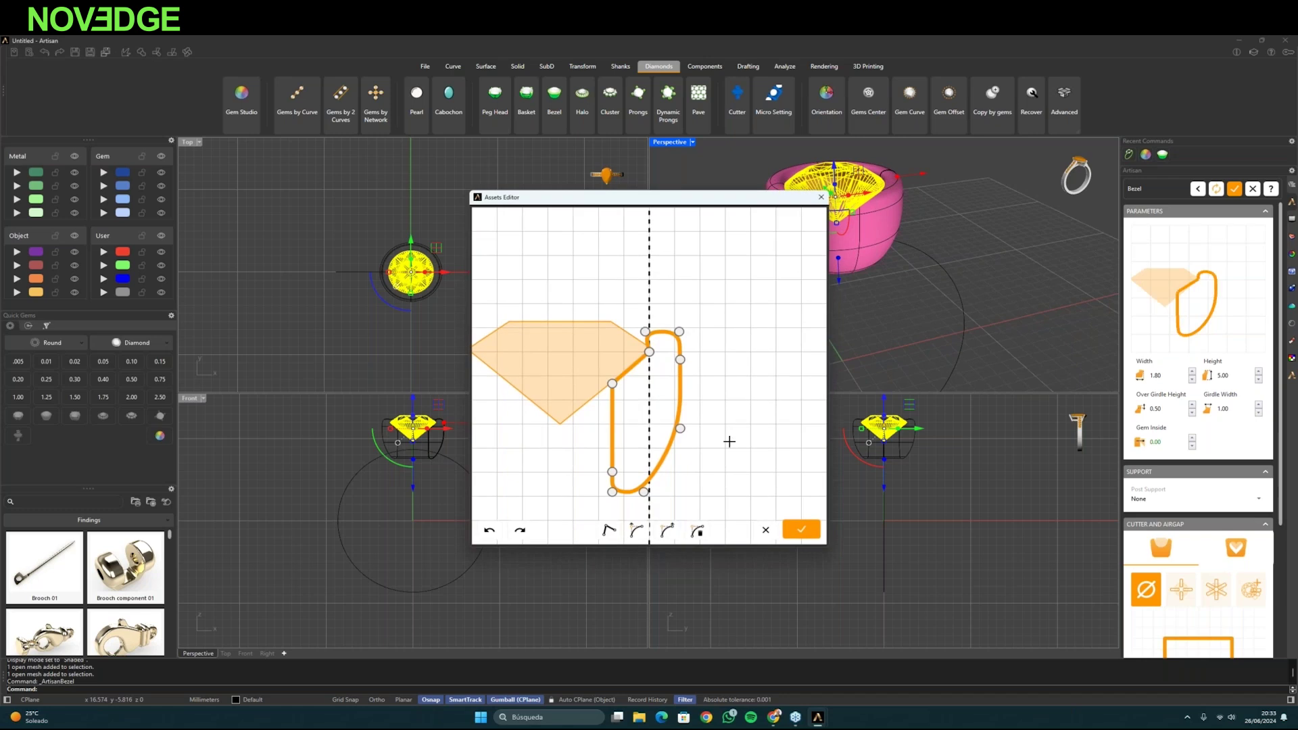
left_click_drag(724, 199, 605, 168)
right_click(848, 281)
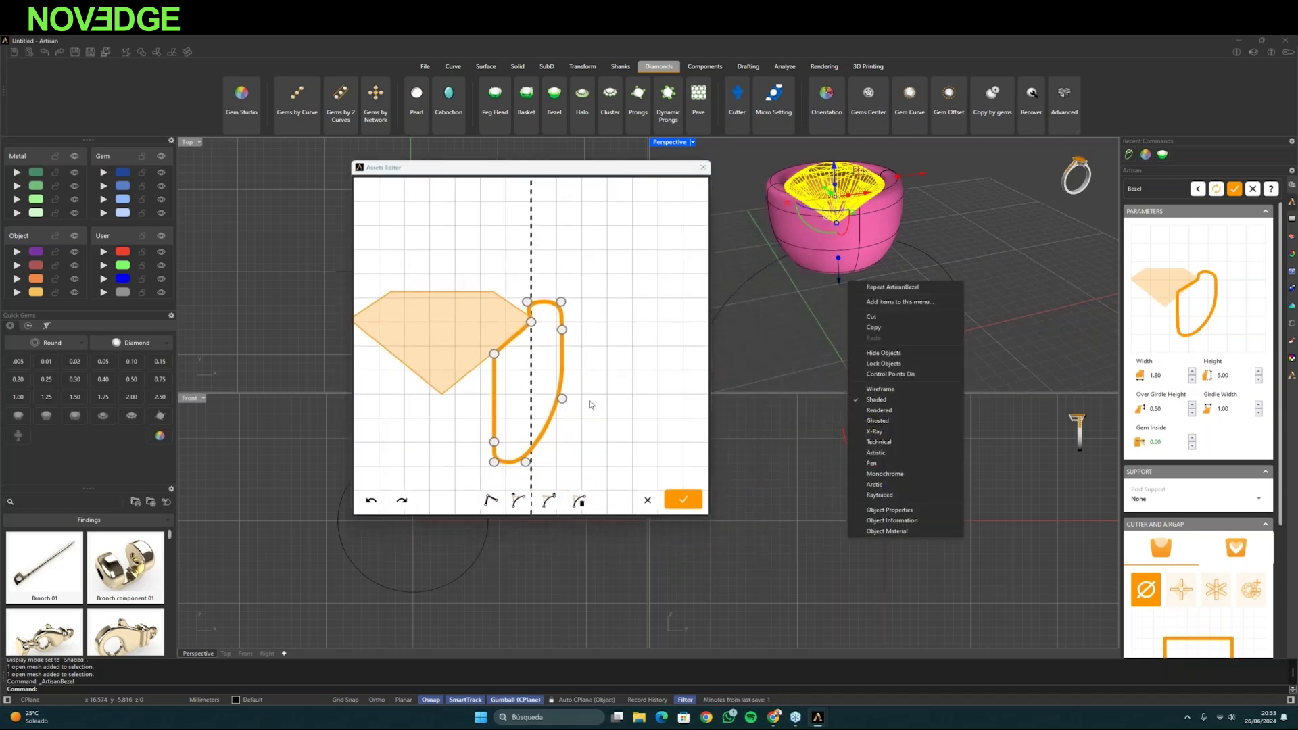
left_click(561, 399)
left_click_drag(561, 399, 561, 386)
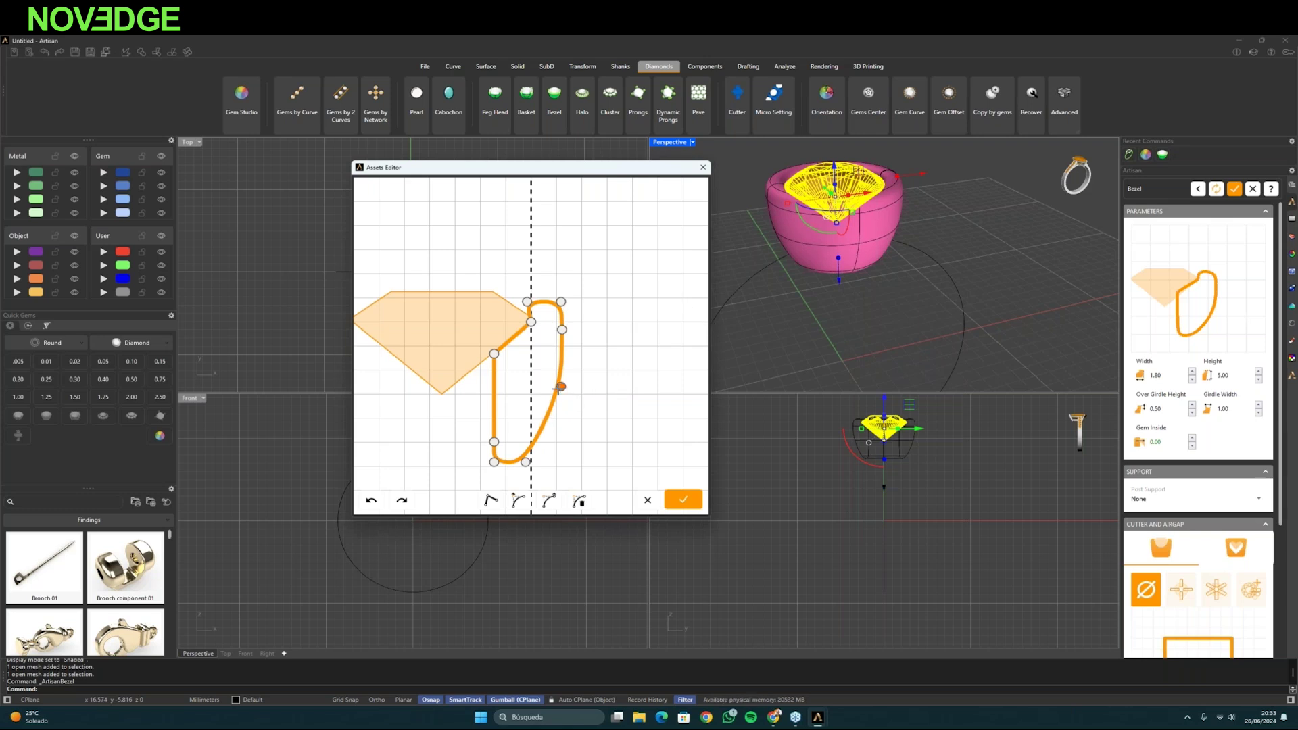
left_click_drag(559, 390, 562, 394)
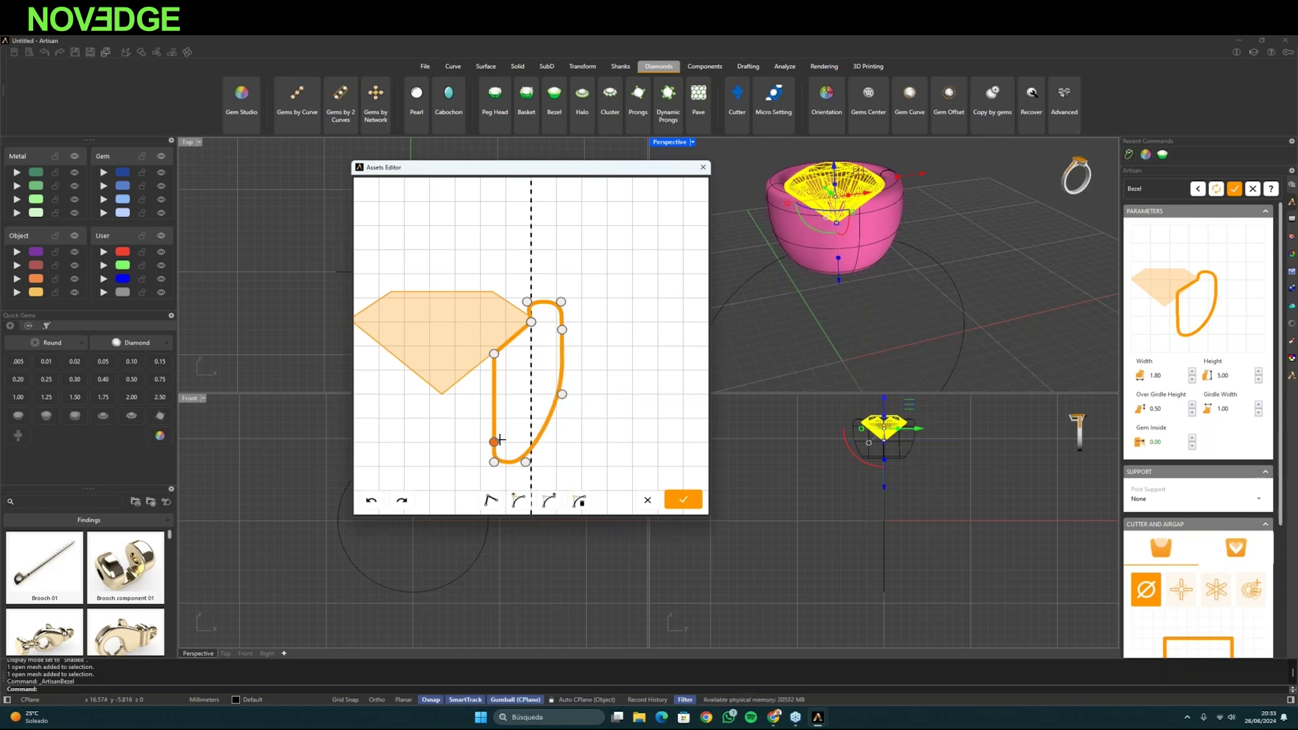
- Move the two inner profile points below the girdle outward to thin the bezel wall, apply the profile, and check the fit
right_click_drag(857, 170, 874, 188)
right_click_drag(856, 313, 836, 284)
left_click_drag(494, 441, 507, 406)
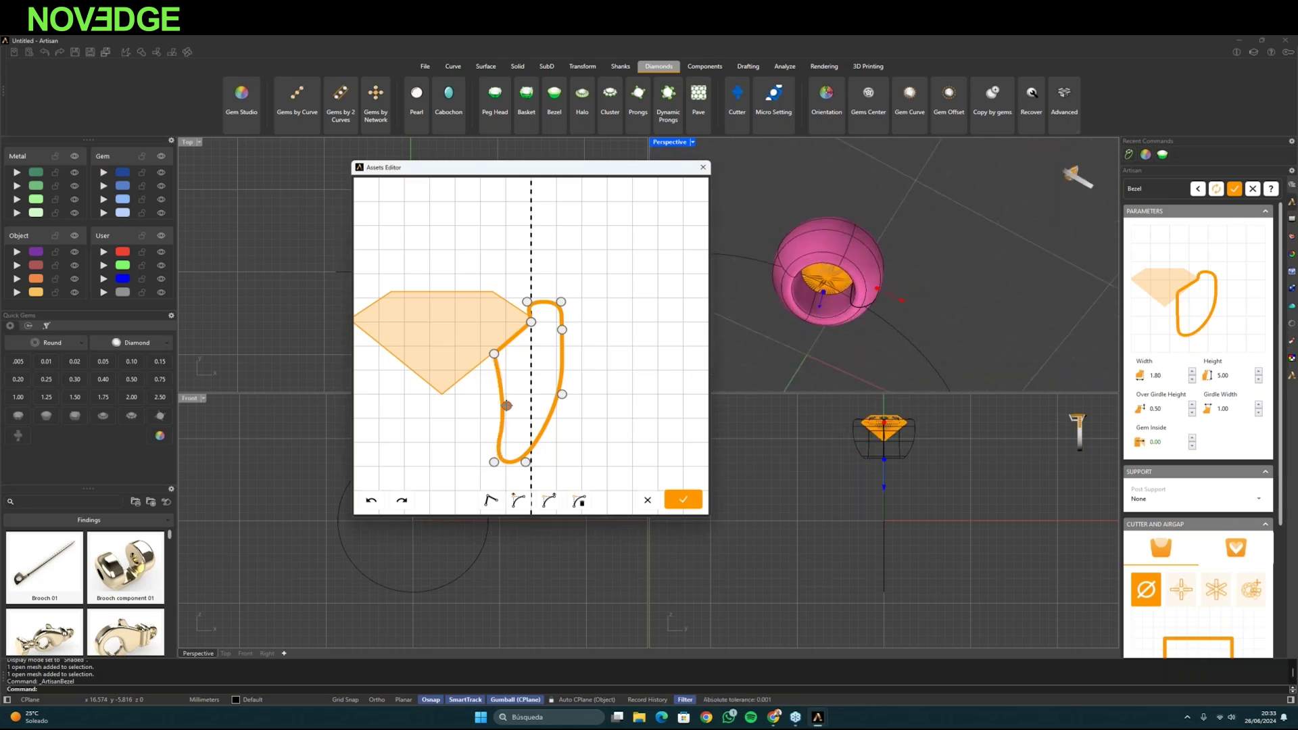
left_click_drag(494, 354, 509, 341)
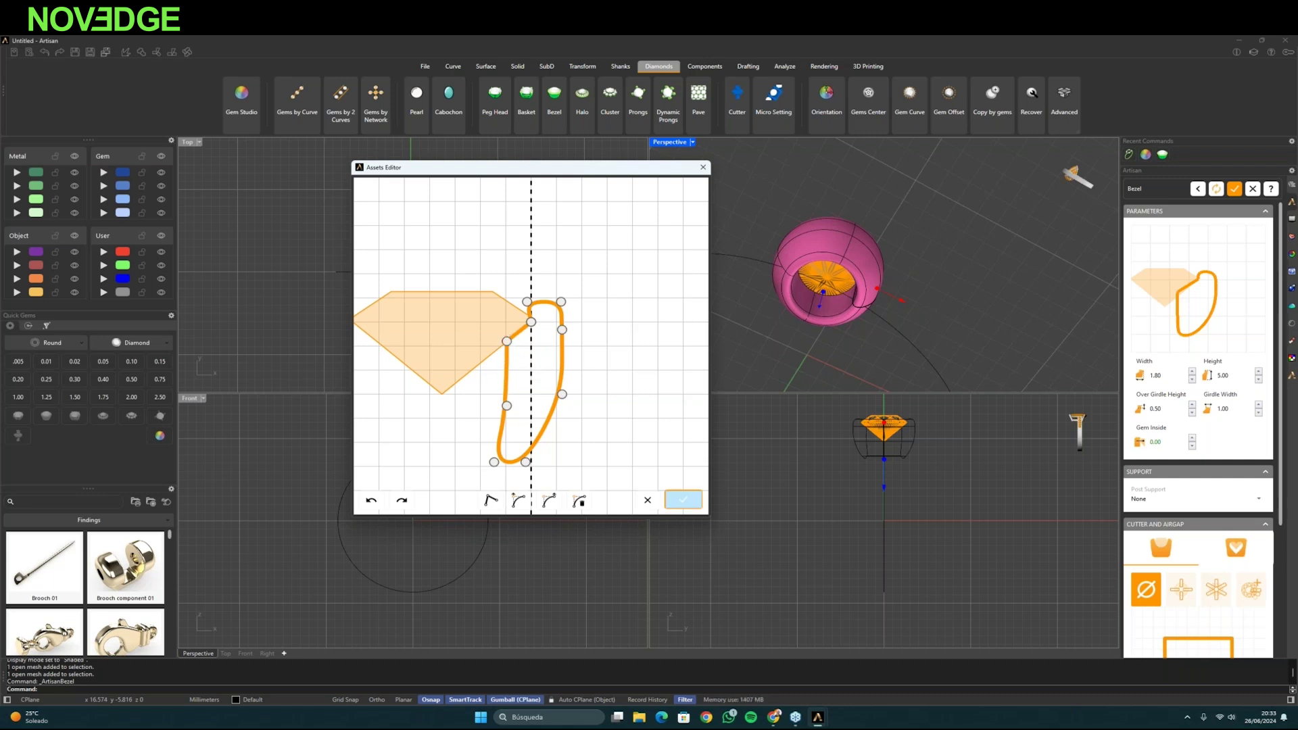
left_click(681, 507)
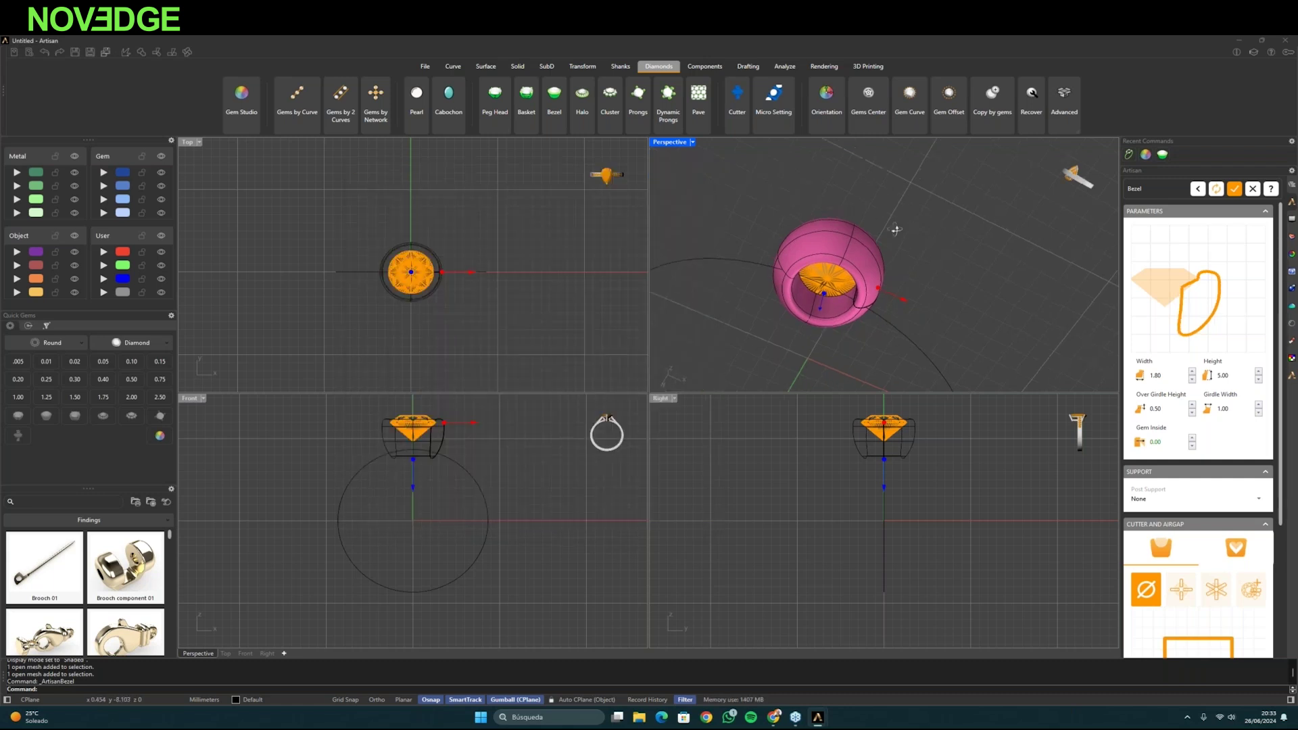
right_click_drag(879, 348, 857, 327)
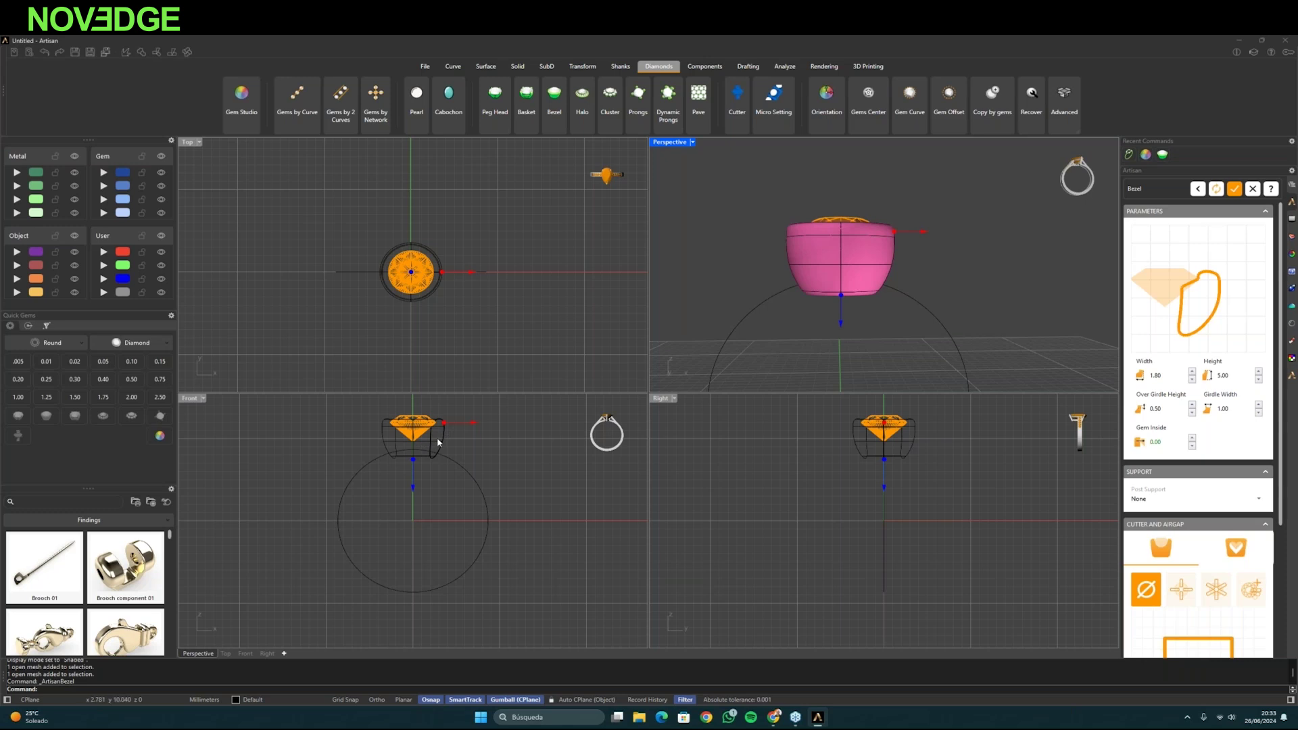
scroll(432, 439, "up", 2)
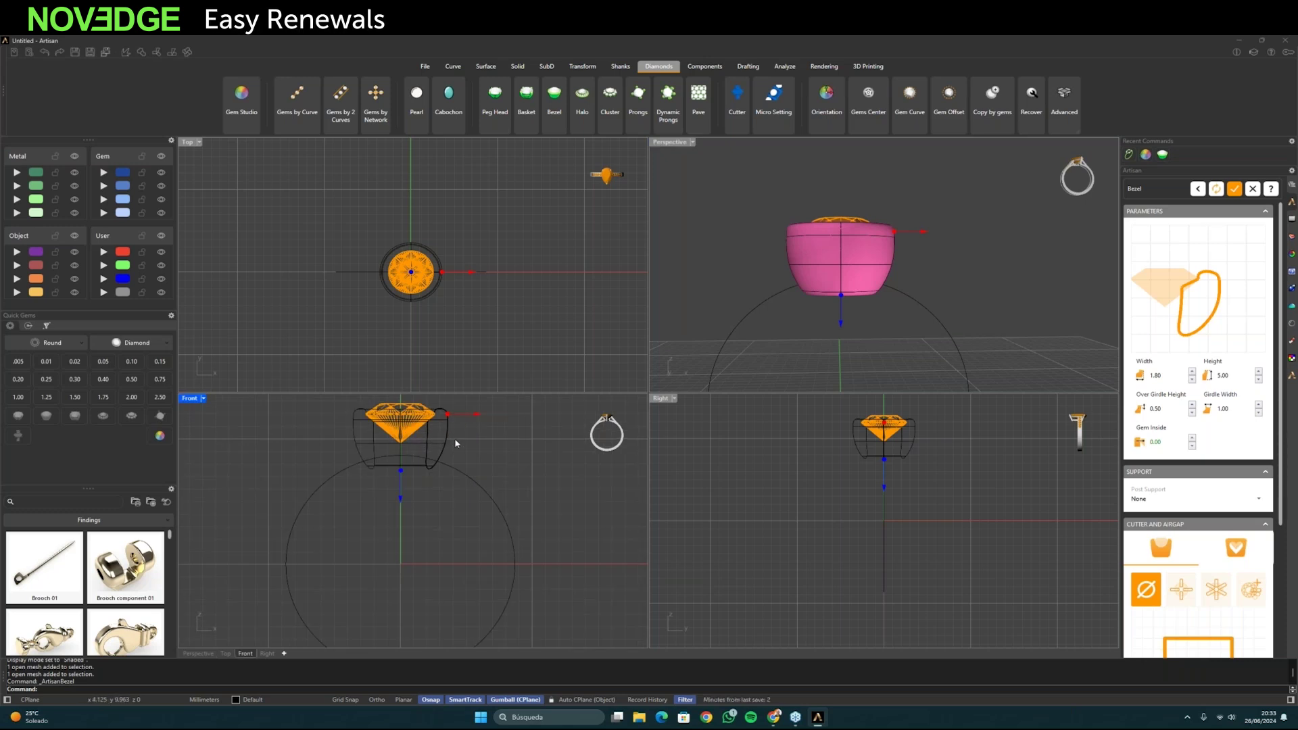
right_click_drag(454, 440, 461, 463)
right_click_drag(900, 318, 927, 353)
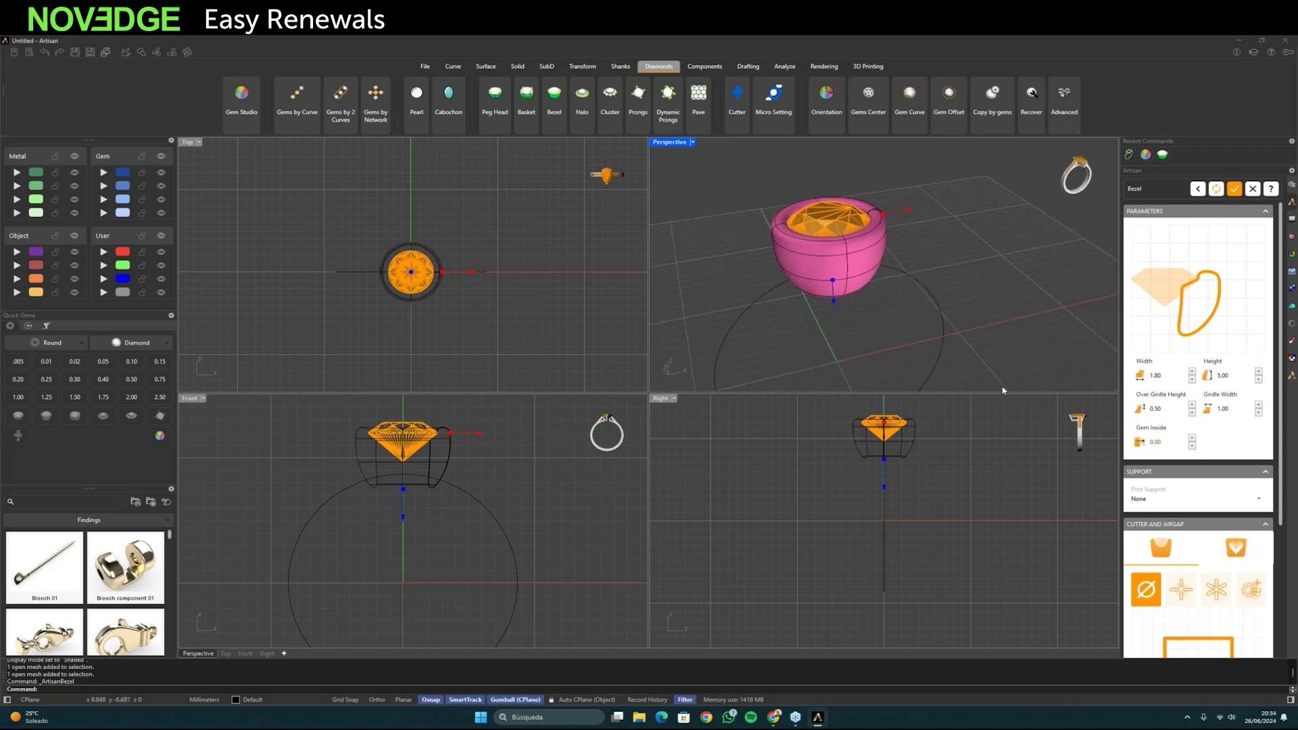
right_click_drag(962, 356, 953, 350)
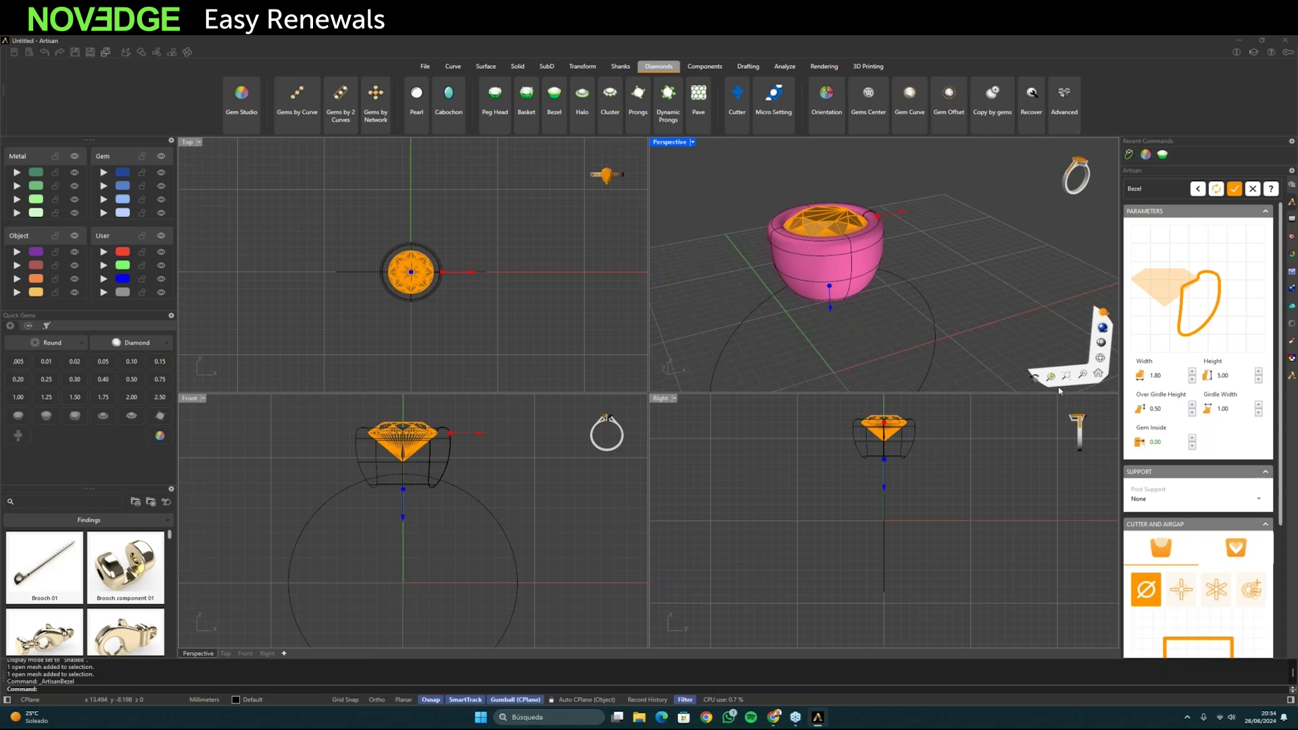
- Give the bezel cutter the rounded profile 005 and repeat it around the bezel with the star-shaped radial pattern
scroll(1180, 548, "down", 2)
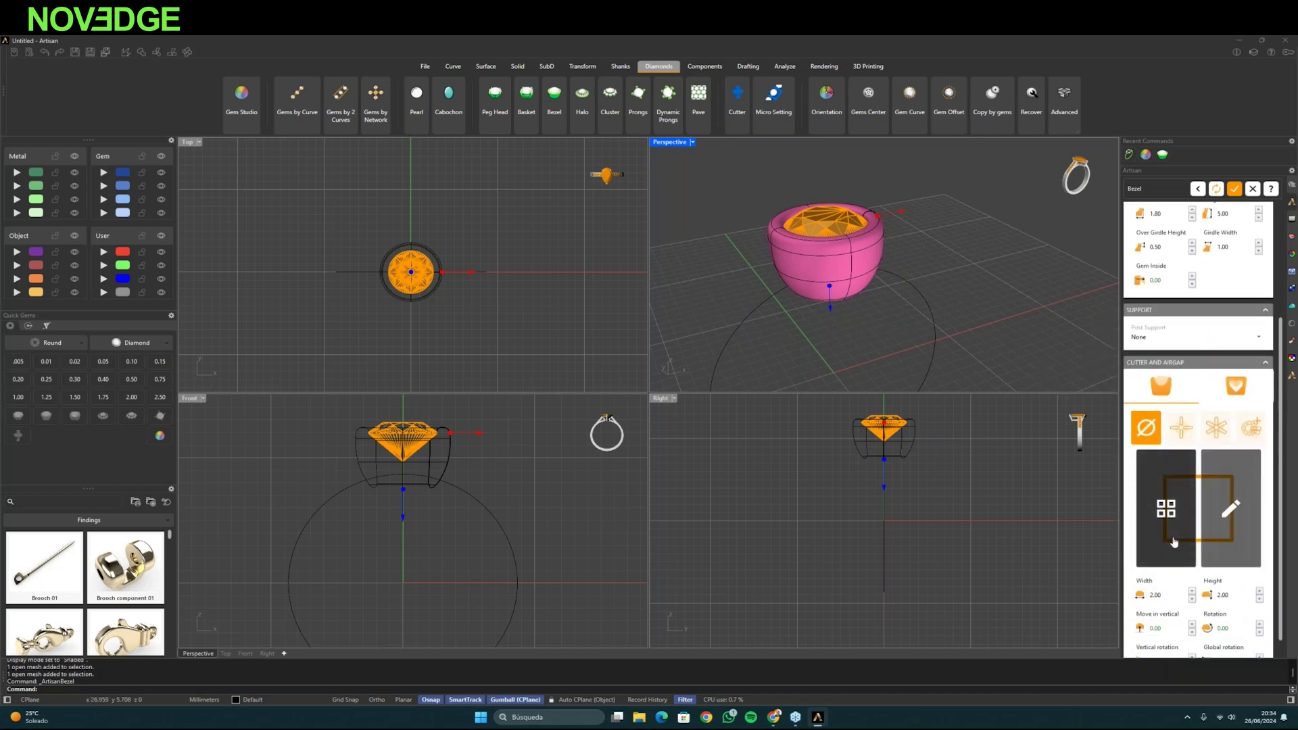
left_click(1162, 504)
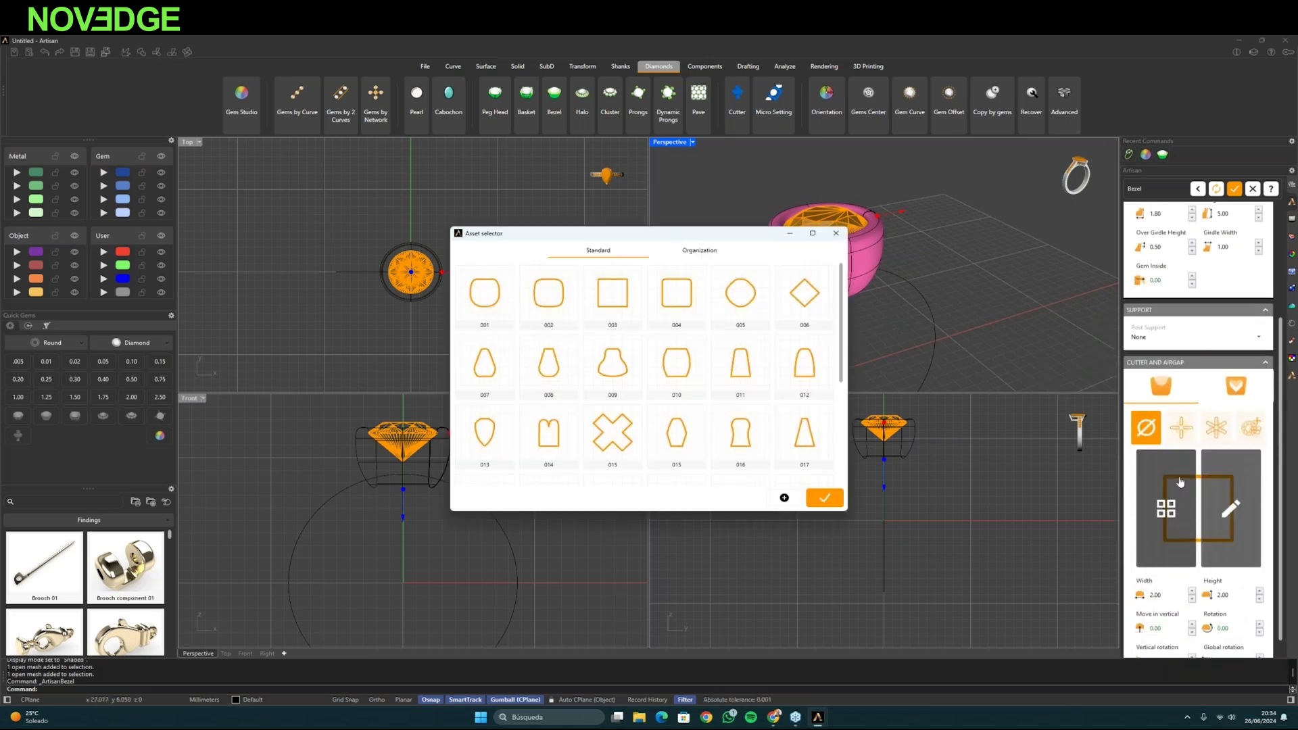
left_click(741, 296)
left_click(824, 496)
left_click(1216, 427)
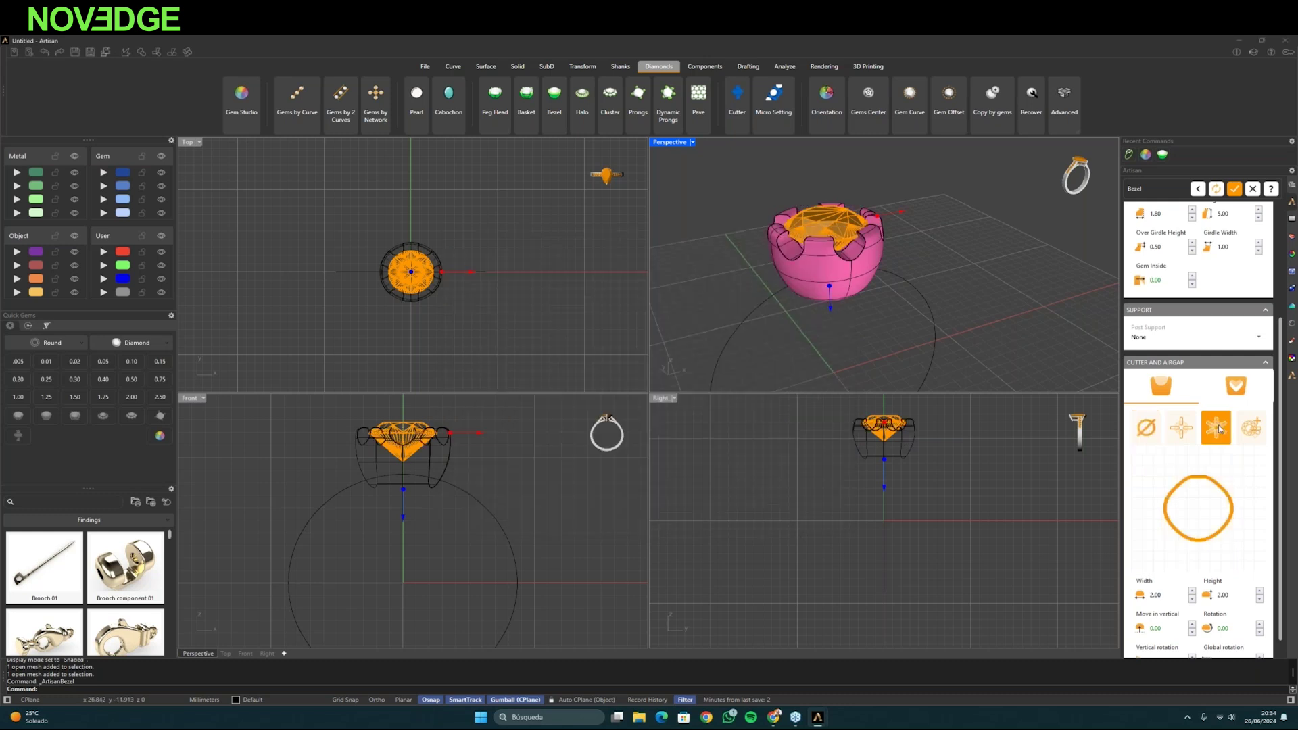
- Set the bezel cutter's width to 1.70 and finish the bezel
right_click_drag(825, 298, 760, 318)
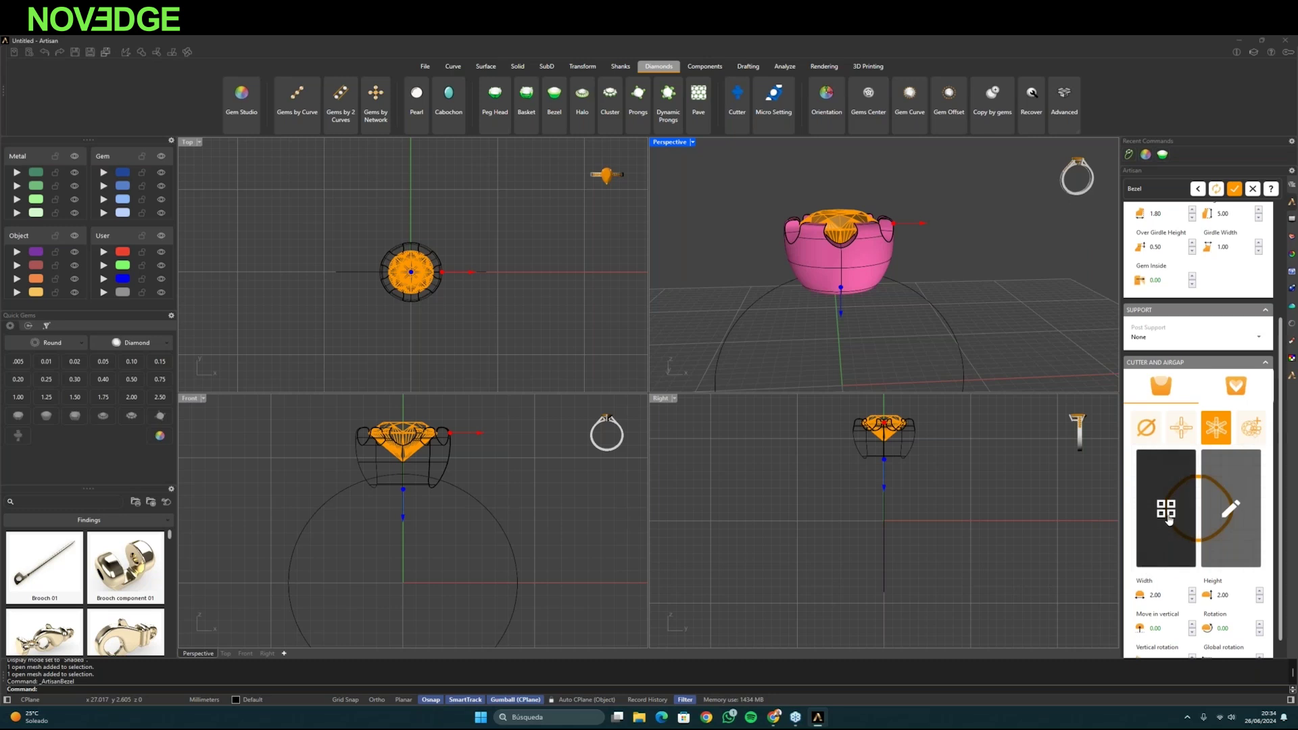
mouse_move(1160, 463)
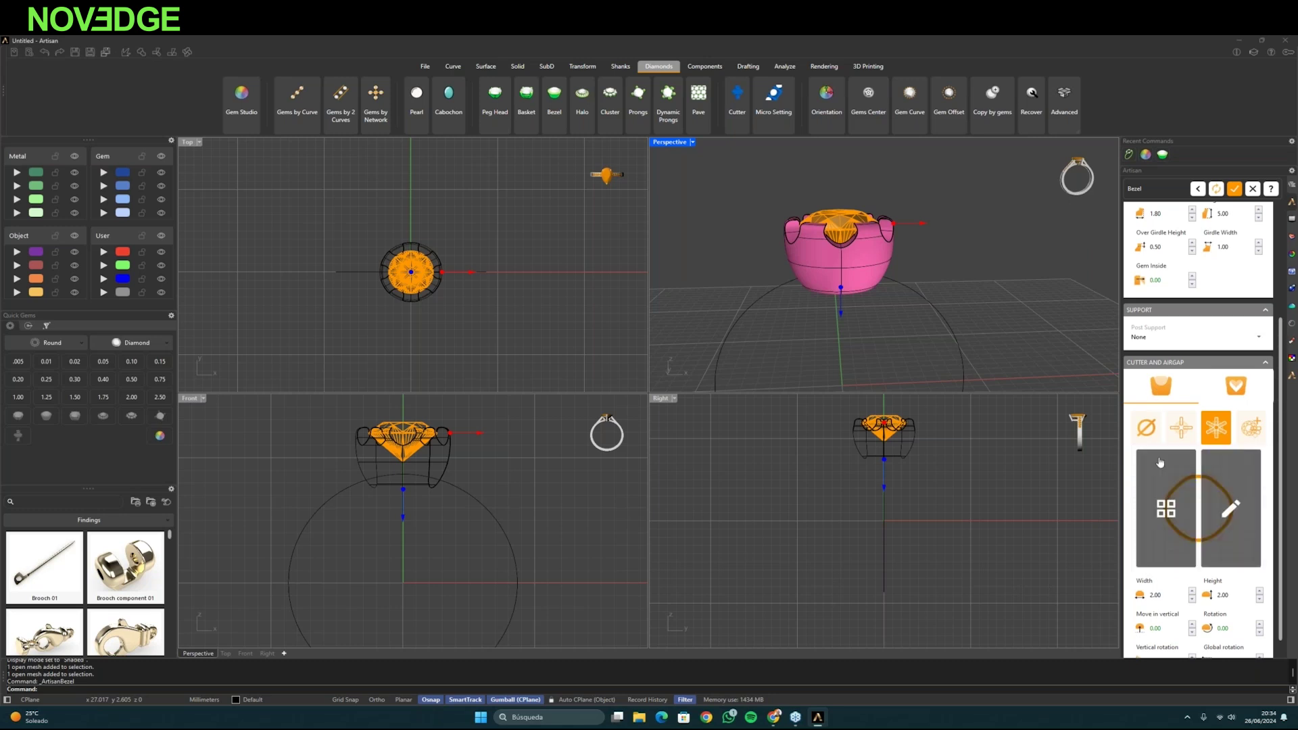
left_click(1191, 599)
left_click(1192, 599)
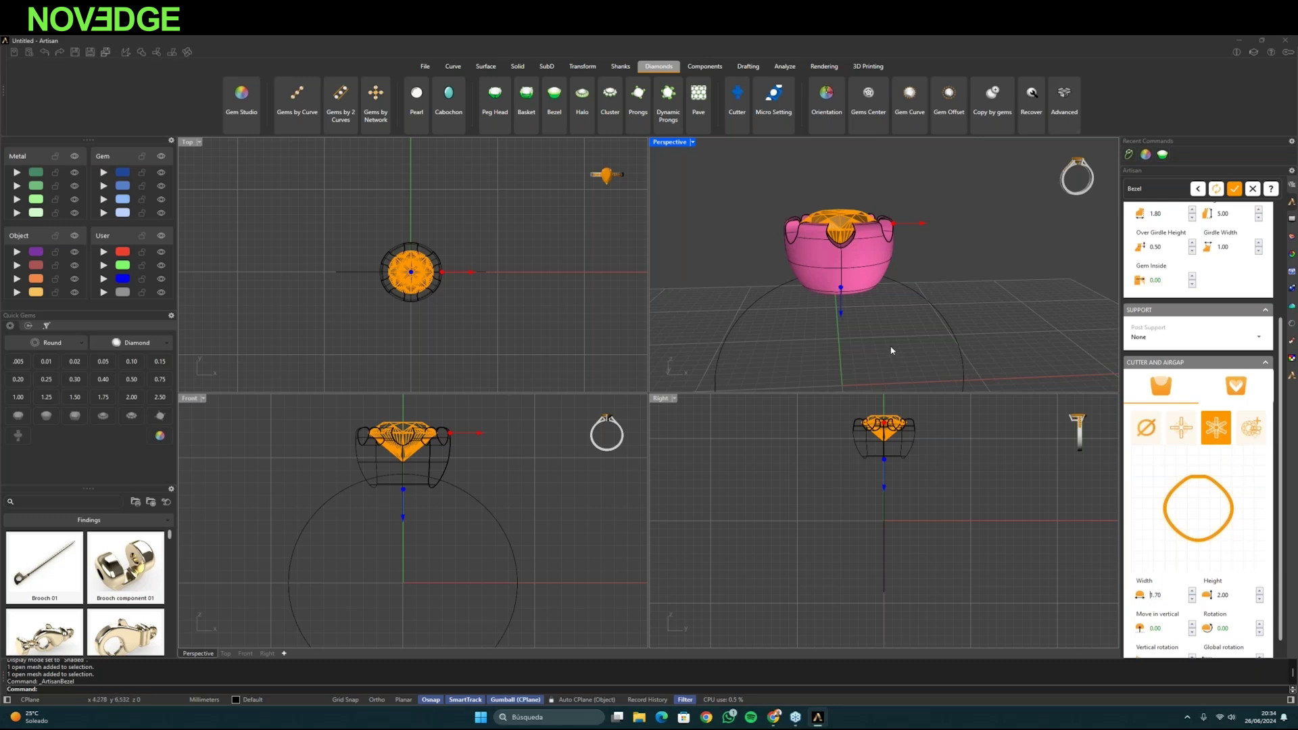
right_click_drag(885, 346, 913, 352)
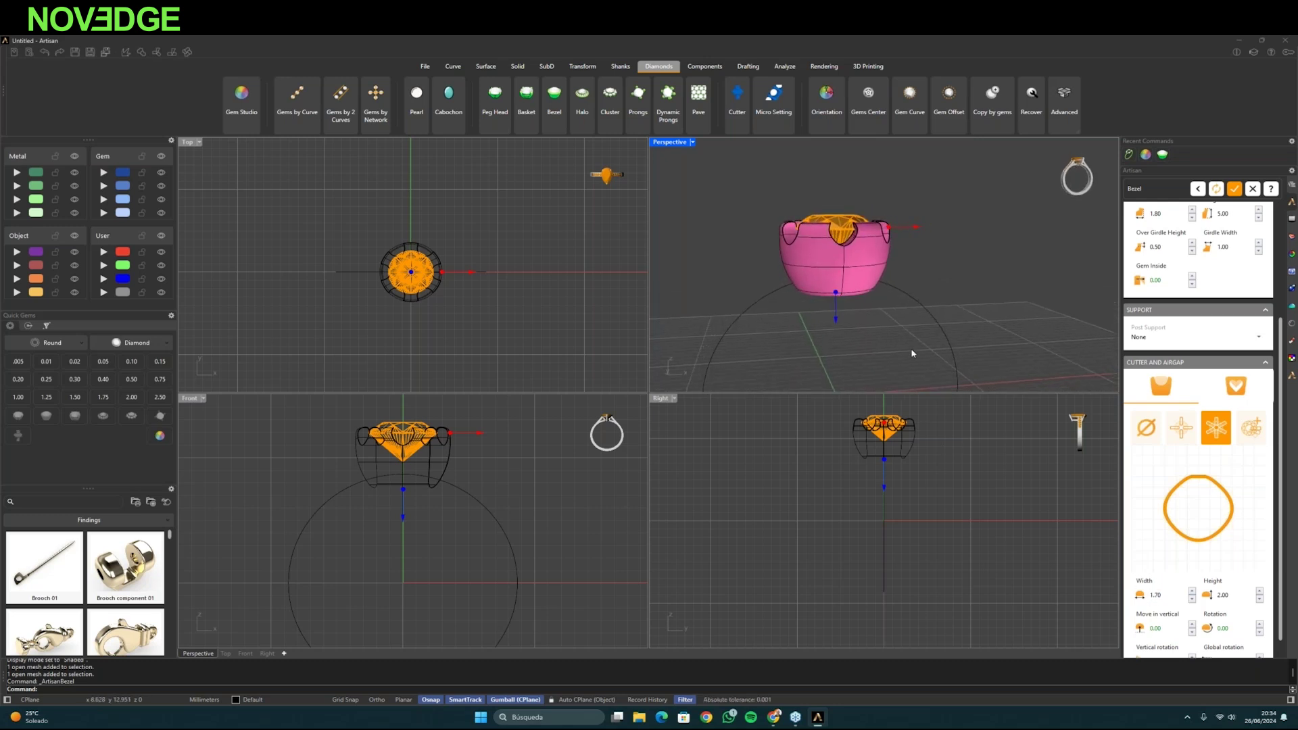
right_click_drag(953, 276, 997, 316)
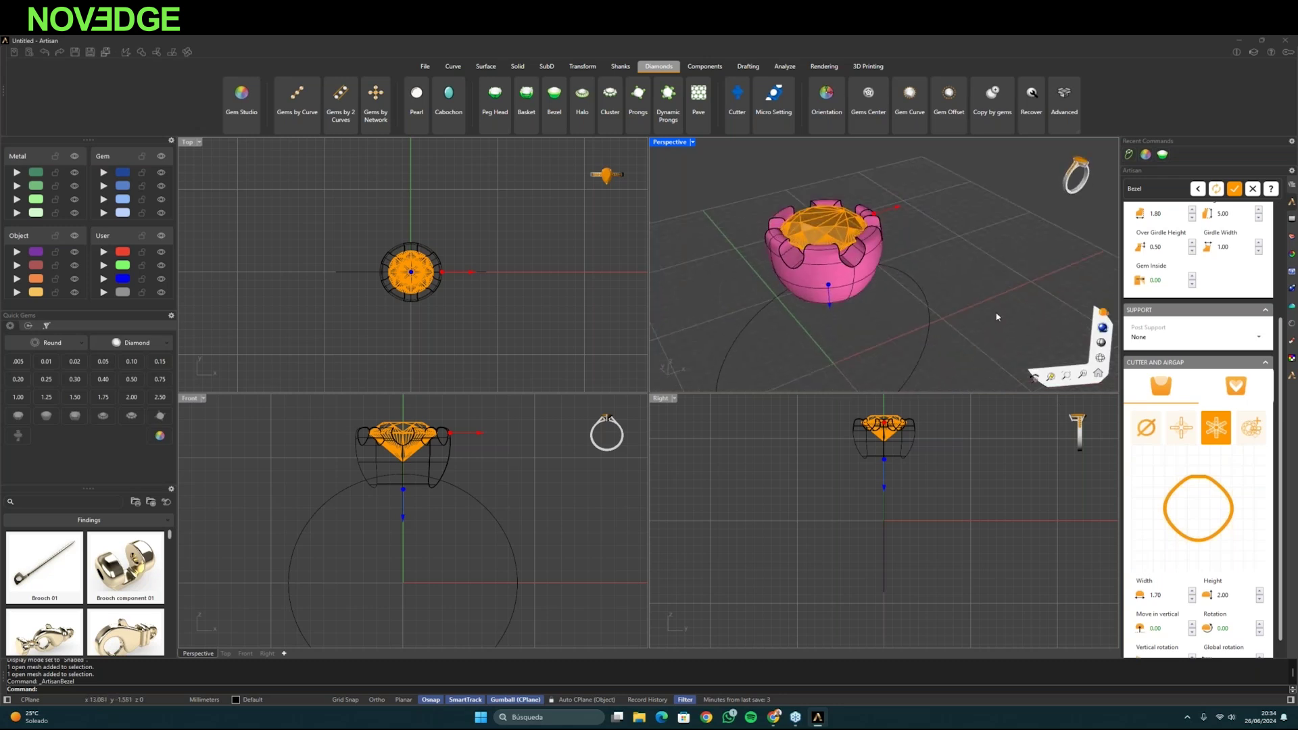
left_click(1235, 193)
right_click_drag(944, 254, 927, 300)
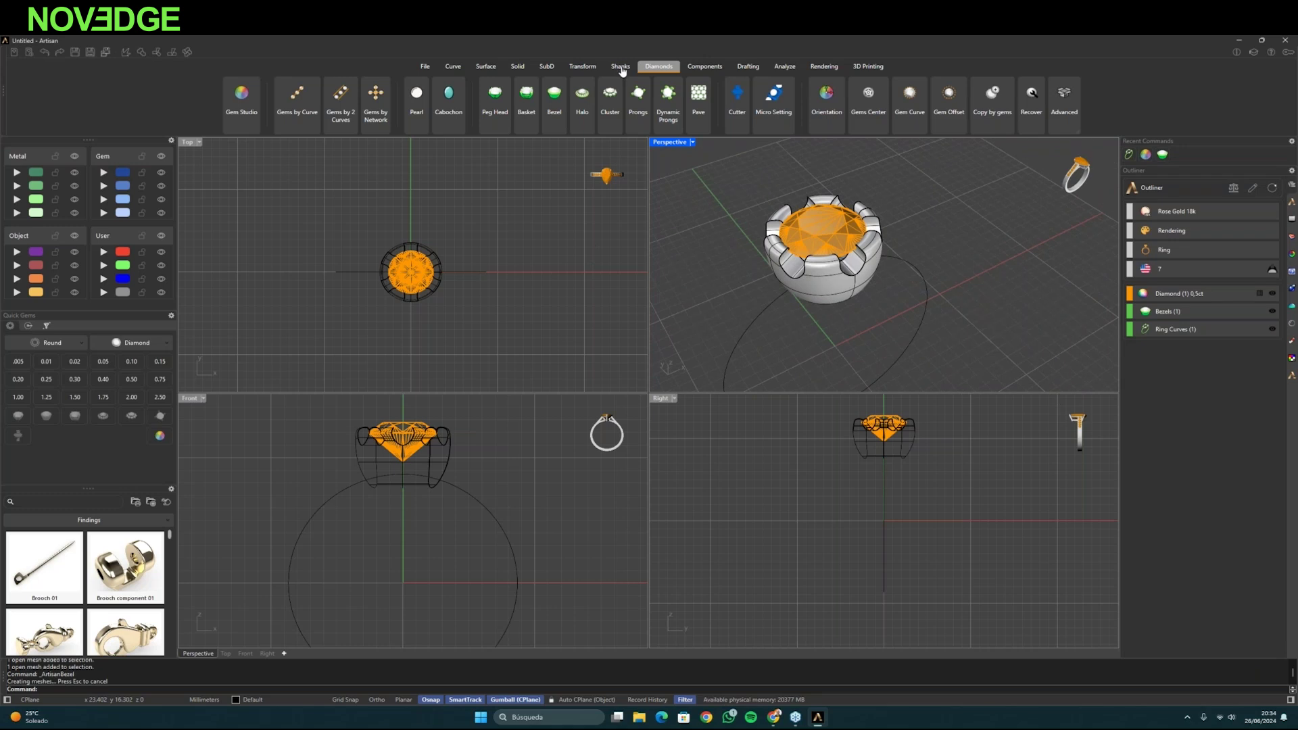
- Add an Advanced ring shank using preset 006
left_click(620, 66)
left_click(731, 98)
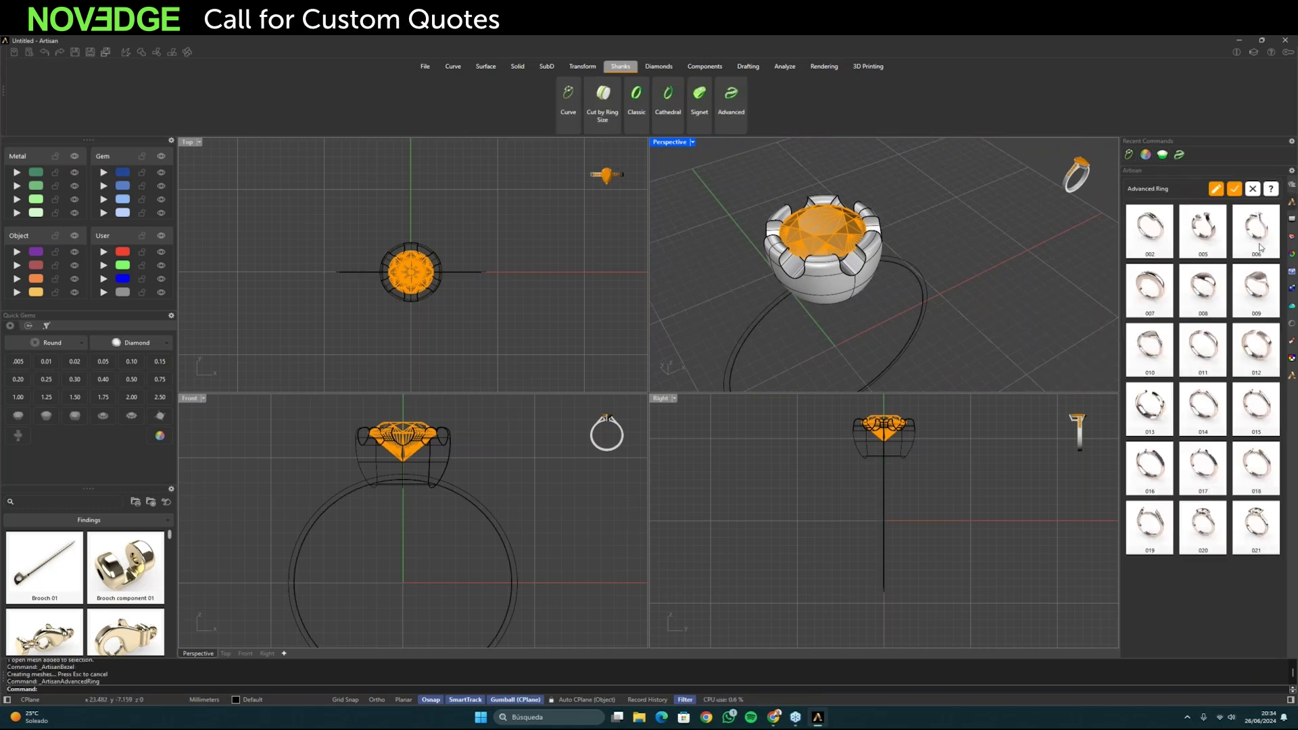
left_click(1257, 231)
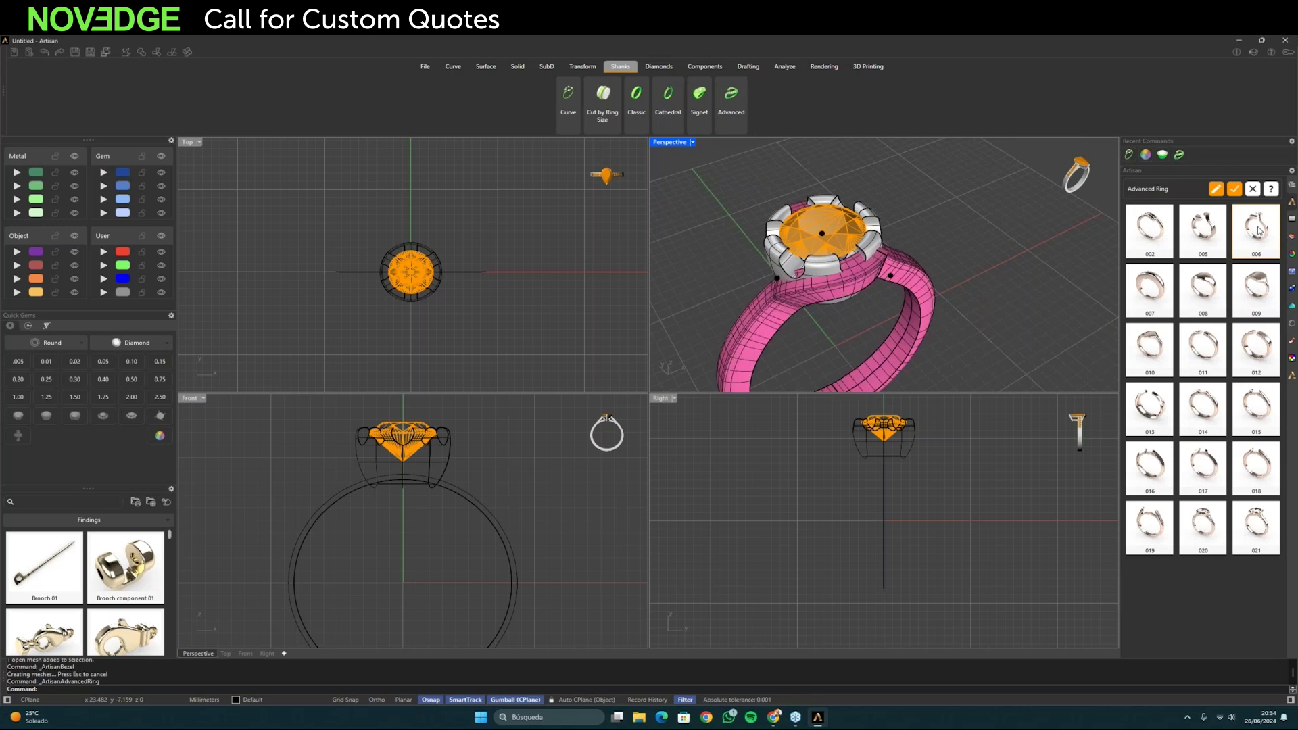
right_click_drag(954, 318, 818, 270)
- Set the shank's finger size to United States of America size 7
left_click(1216, 190)
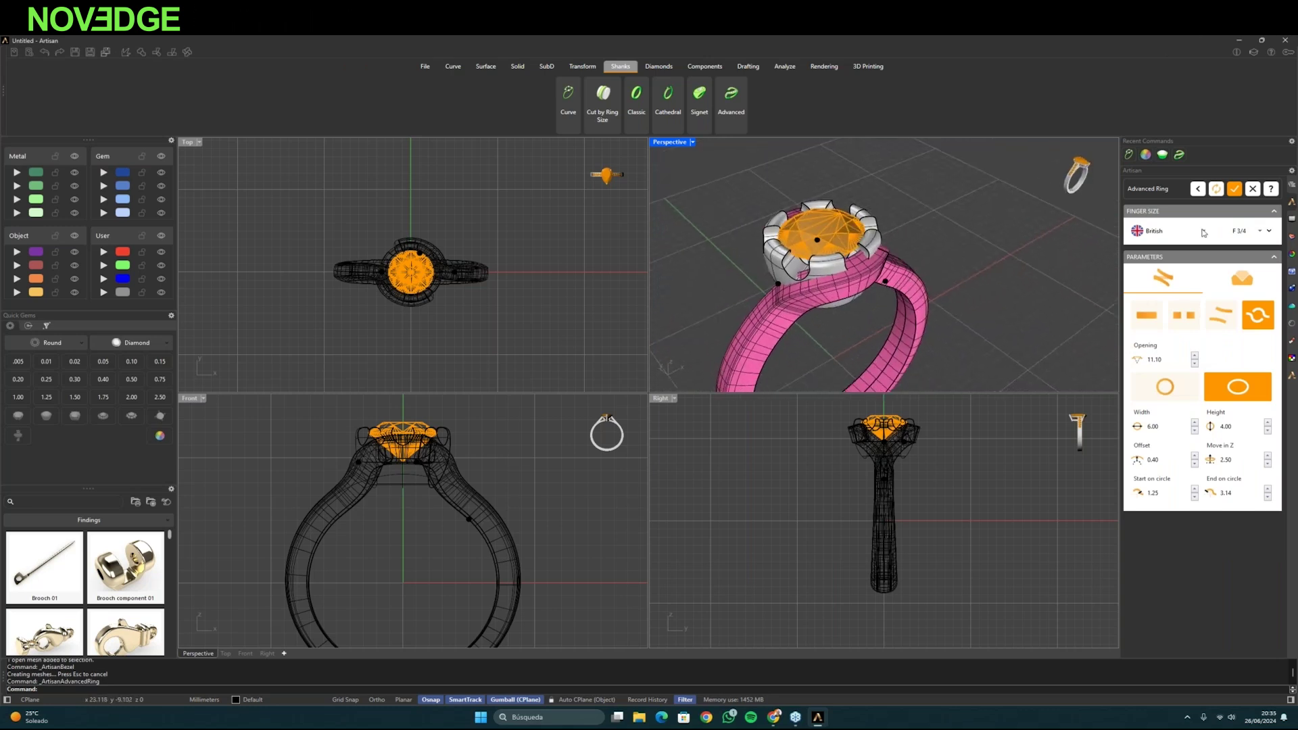
left_click(1203, 233)
left_click(1161, 274)
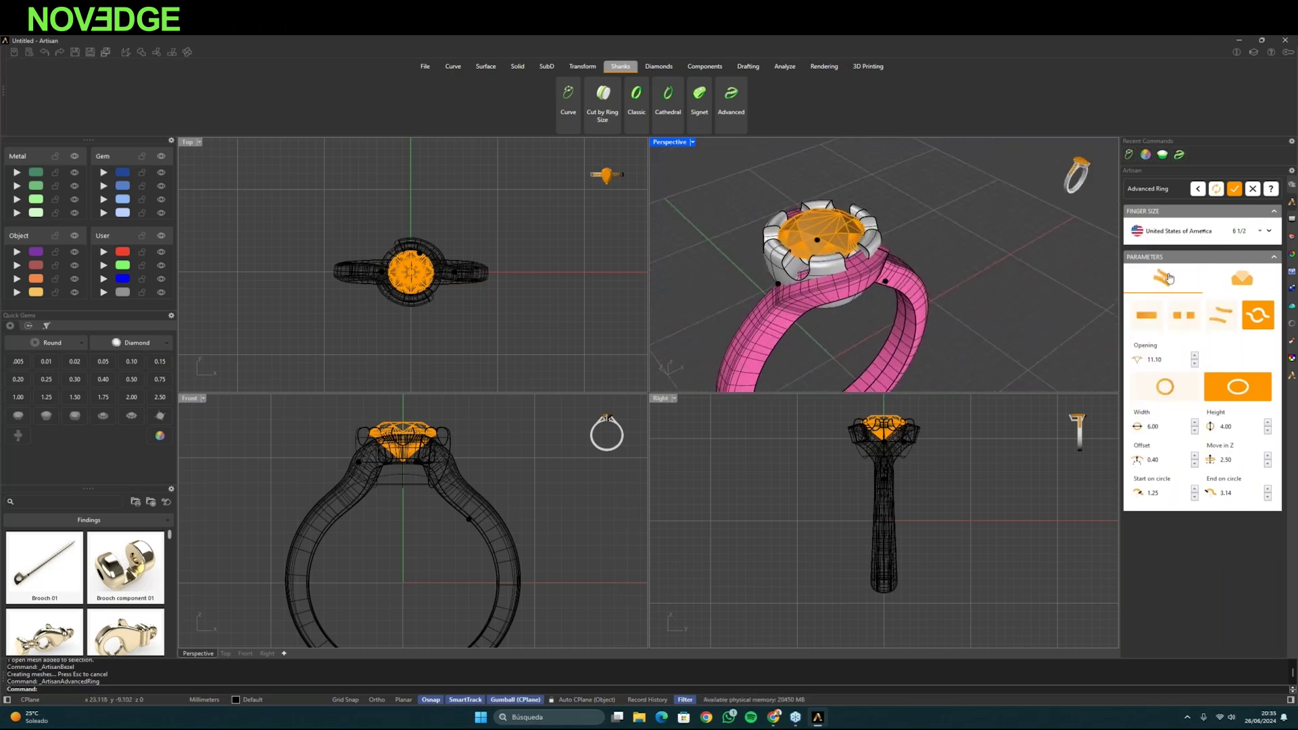
left_click(1247, 236)
left_click(1237, 260)
right_click_drag(831, 324, 869, 331)
mouse_move(1061, 320)
right_click_drag(1061, 319, 1058, 290)
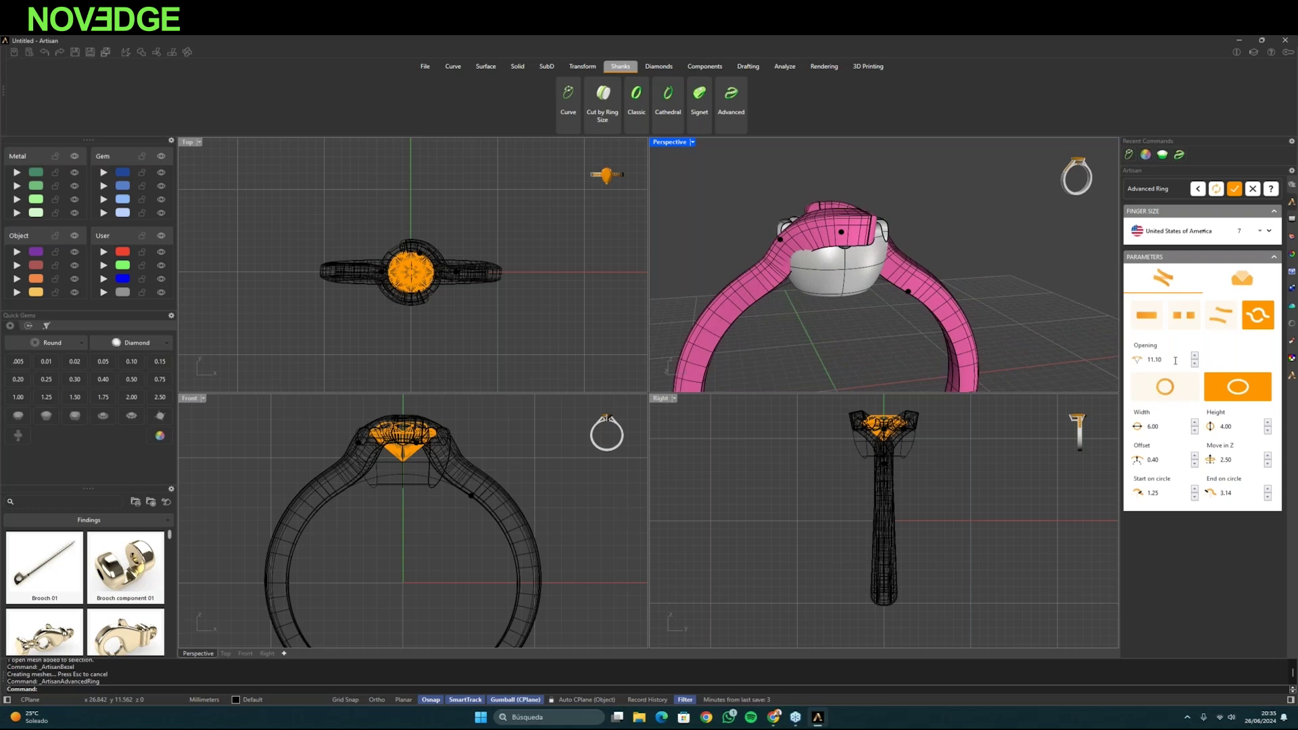
- Set the shank's opening to 13.00 and give it a circular head with a diameter of 5.10
type("13")
key("Return")
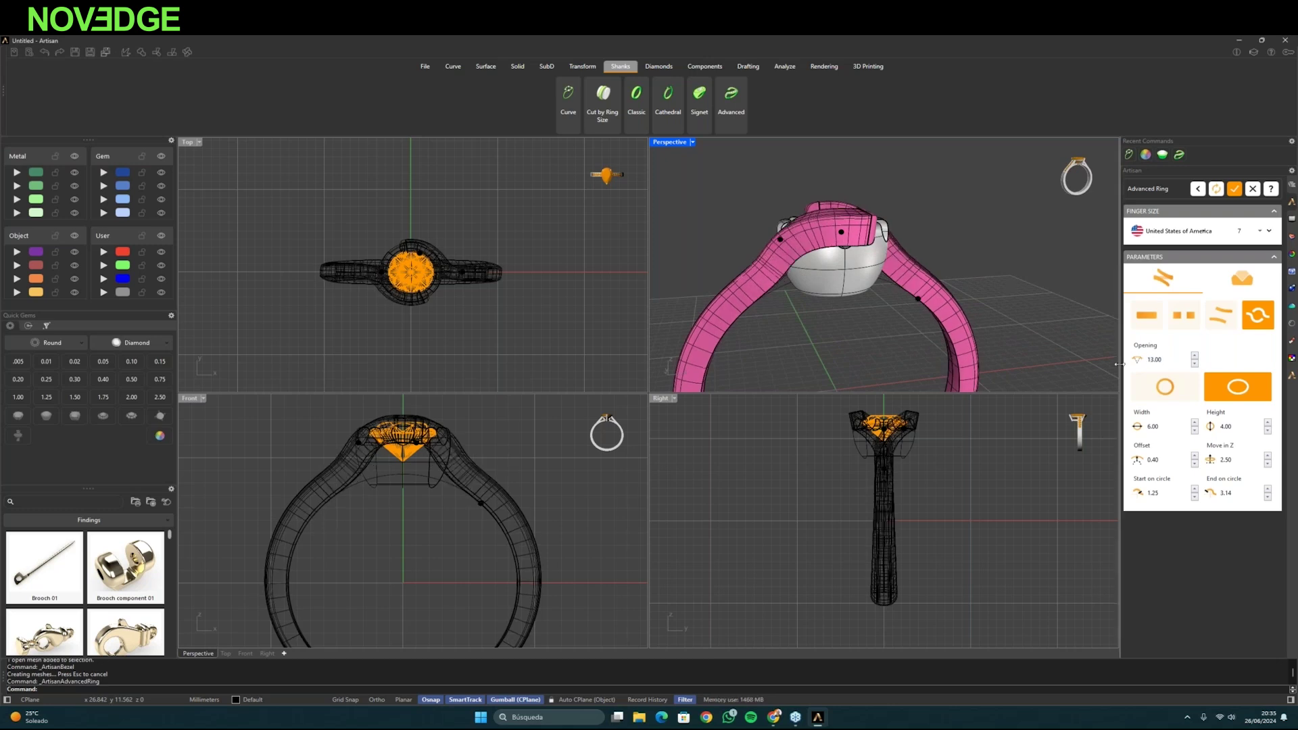
left_click(1167, 388)
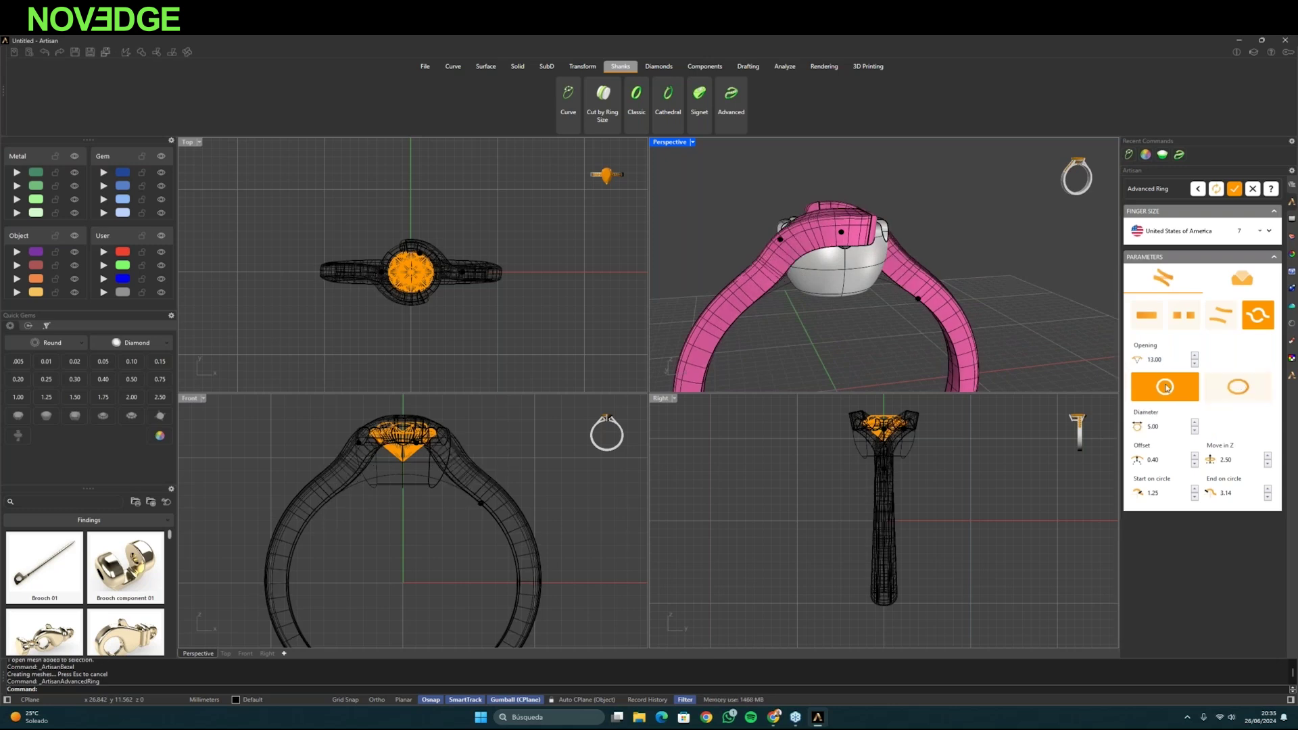
left_click(1194, 423)
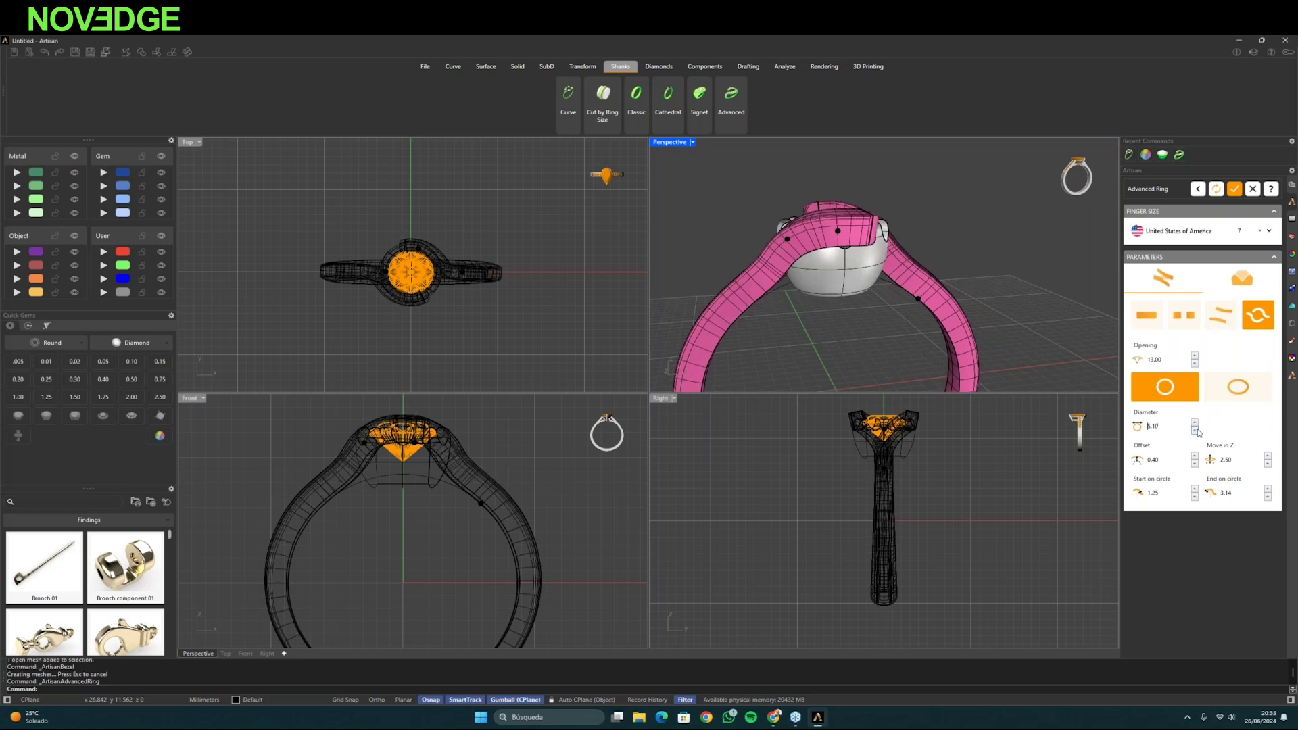
- Lower the shank's top around the bezel by setting its Move in Z value to 0.30
left_click(1268, 464)
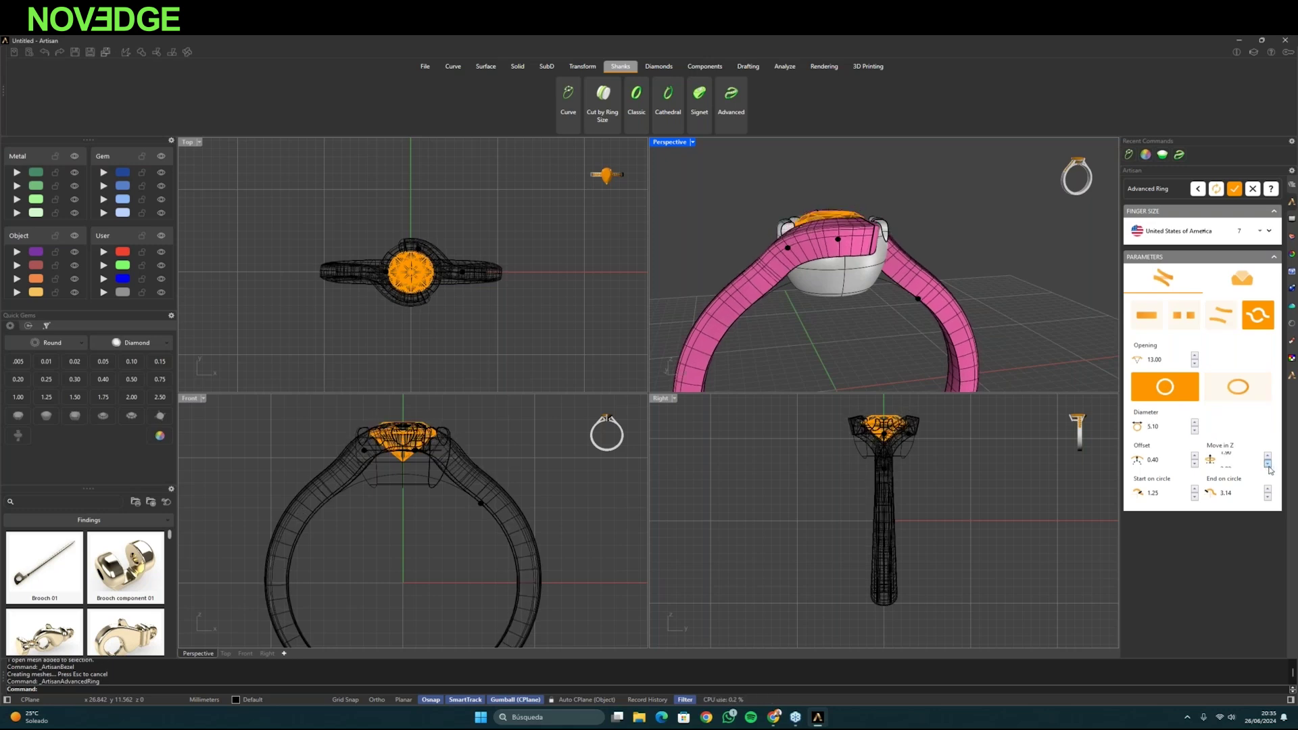
right_click_drag(872, 338, 897, 347)
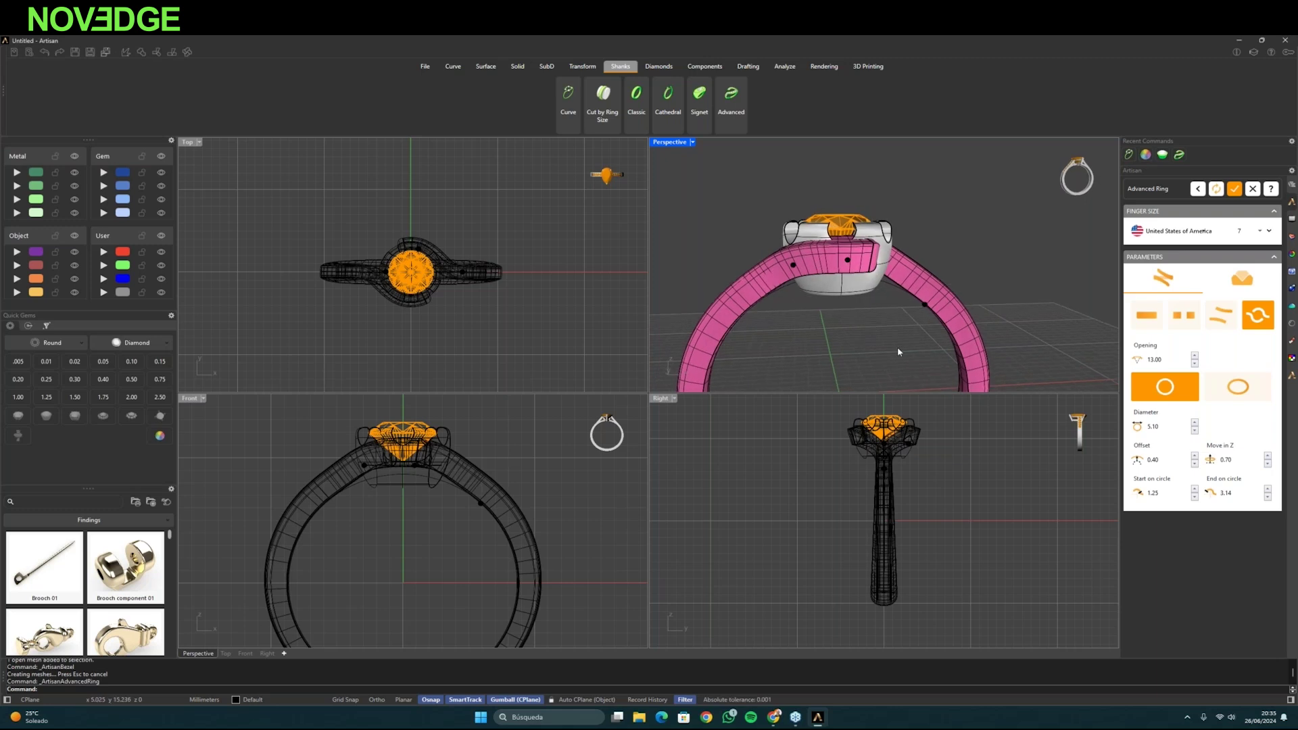
left_click(1269, 456)
left_click(1267, 464)
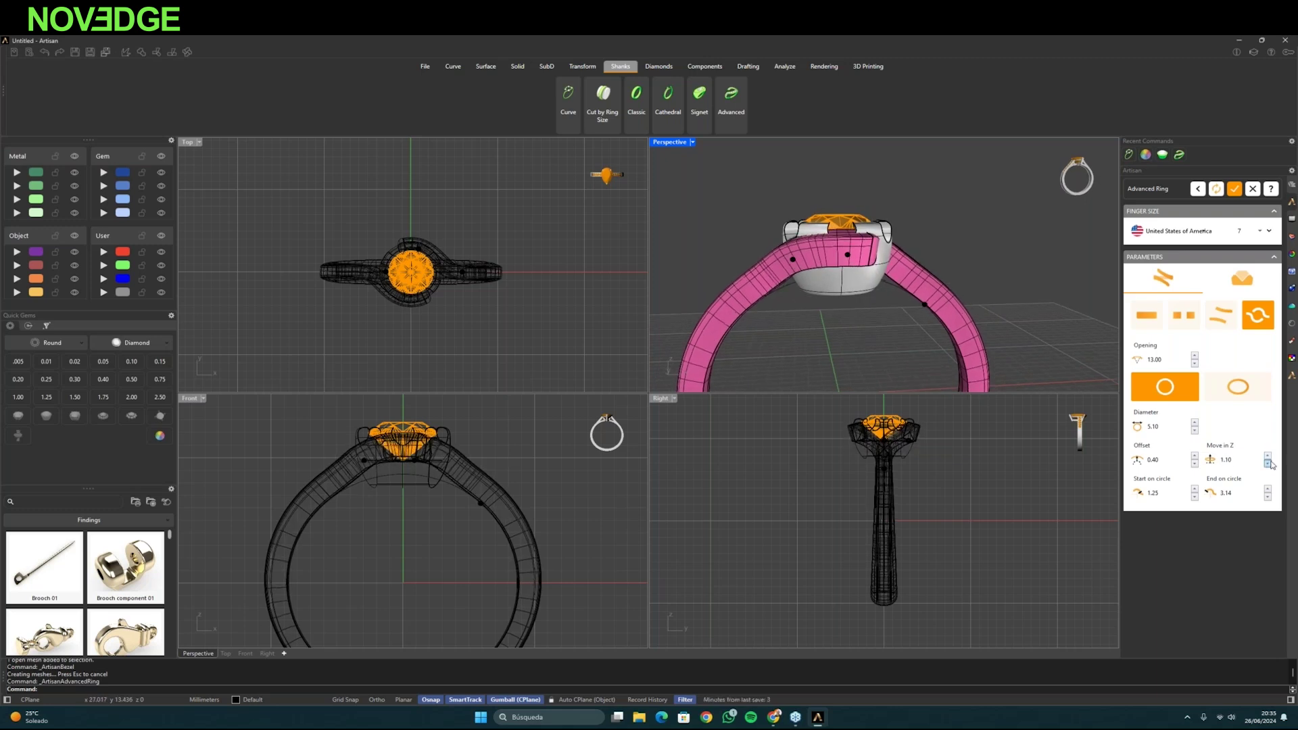
left_click(1267, 463)
left_click(1268, 464)
- Set the shank's offset around the bezel to 0.80
left_click(1195, 455)
right_click_drag(870, 327, 1120, 382)
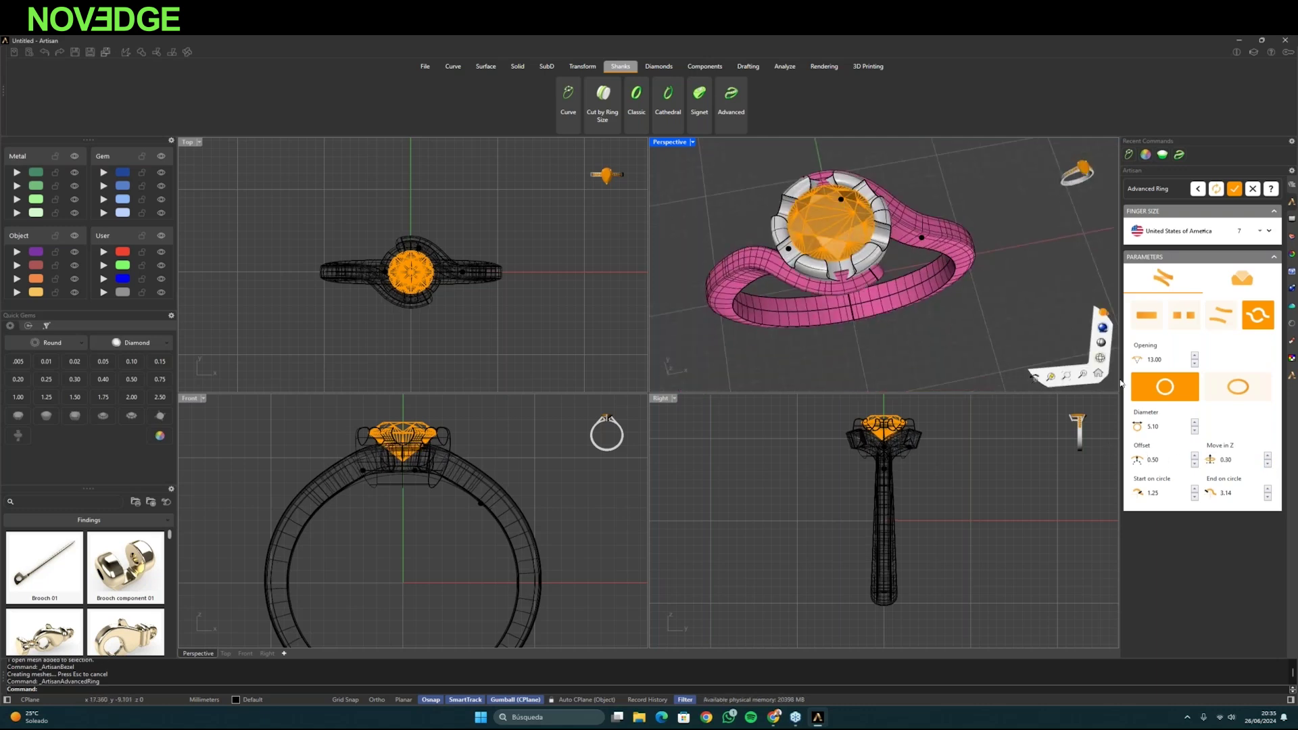
left_click(1194, 457)
left_click(1194, 457)
left_click(1194, 457)
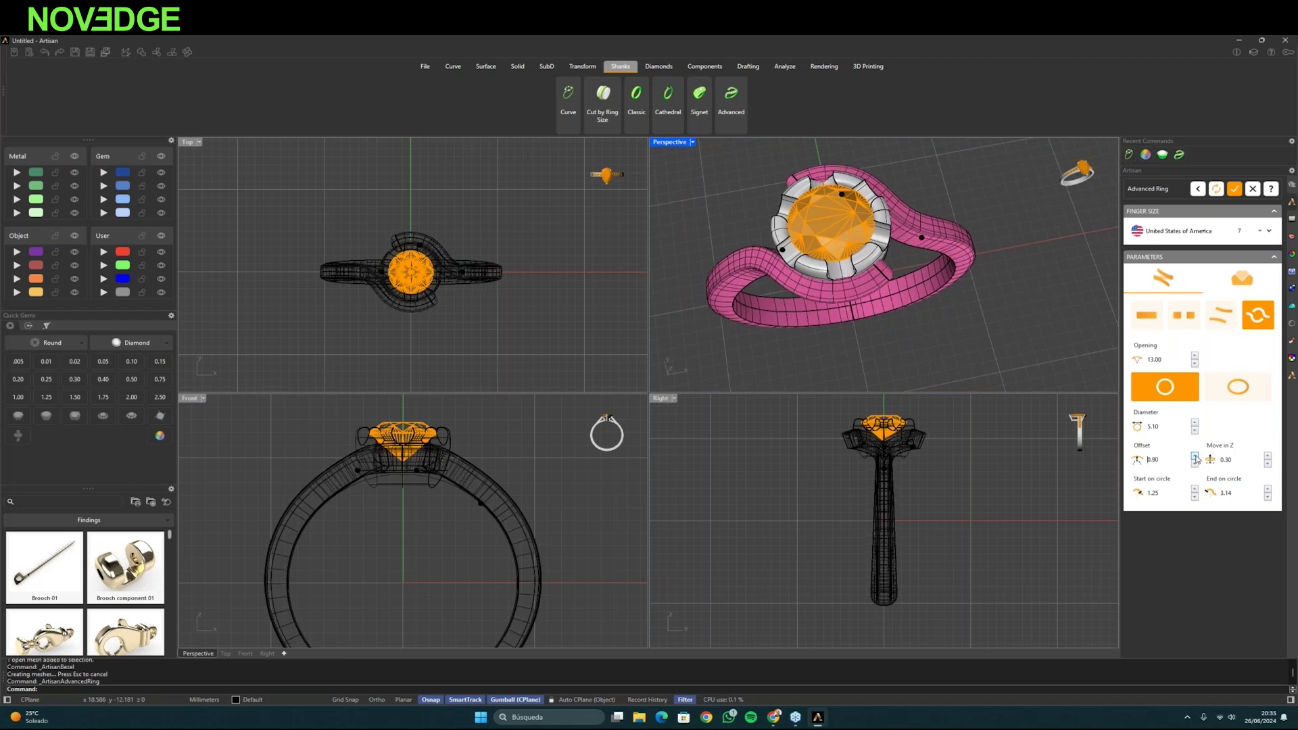
- Replace the shank's first cross-section profile with standard profile 002
right_click_drag(927, 311, 872, 270)
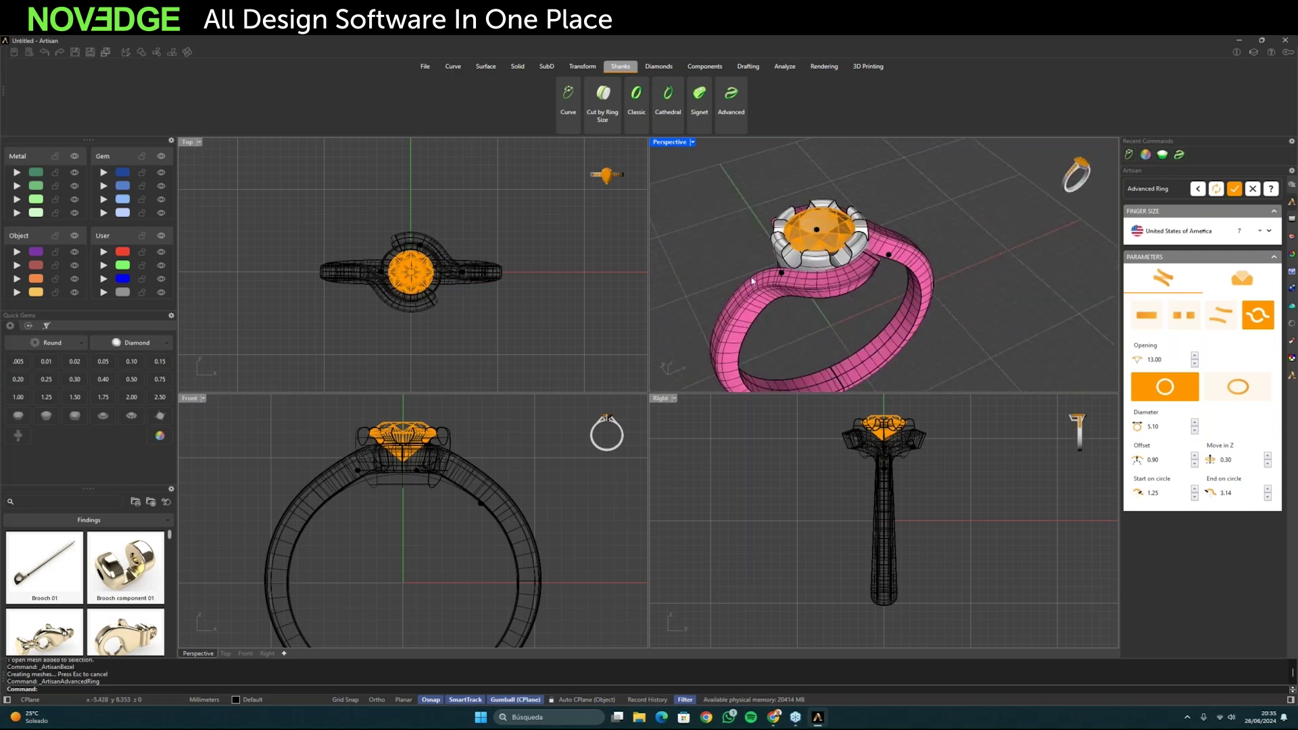
double_click(671, 142)
right_click_drag(683, 226, 596, 298)
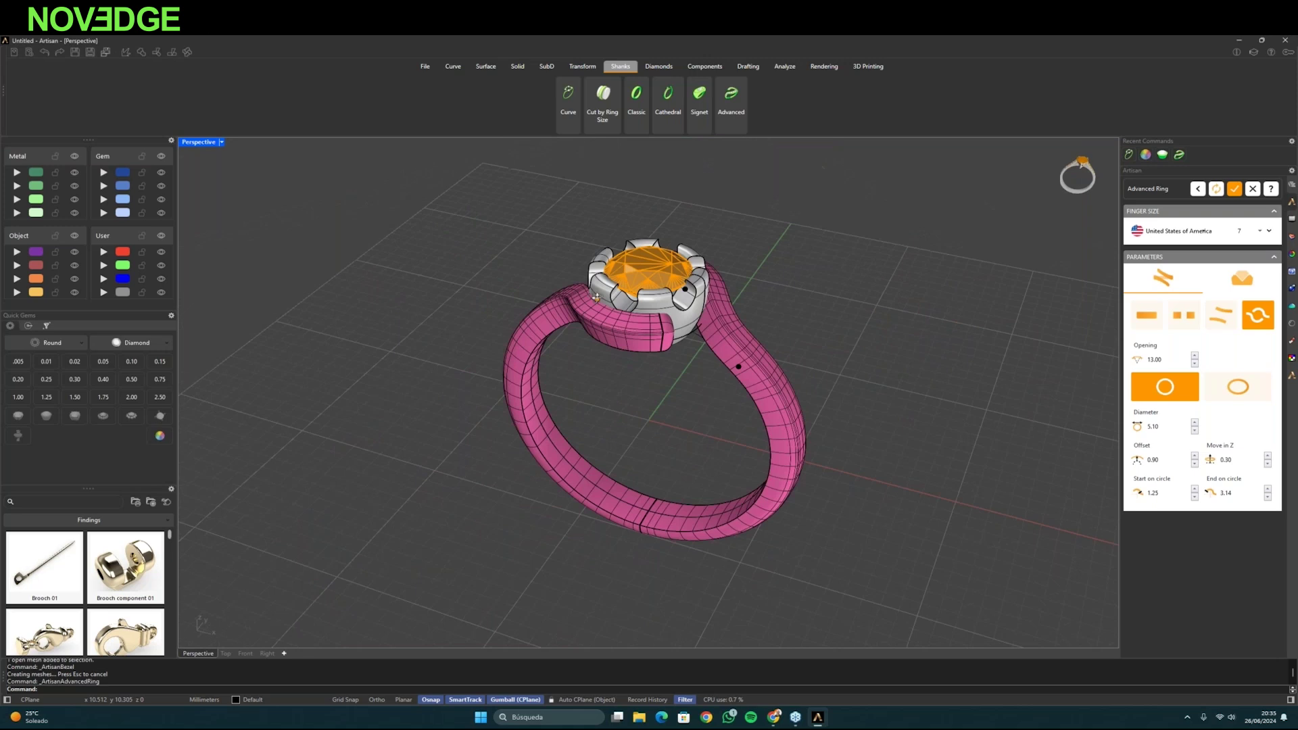
right_click_drag(576, 423, 655, 420)
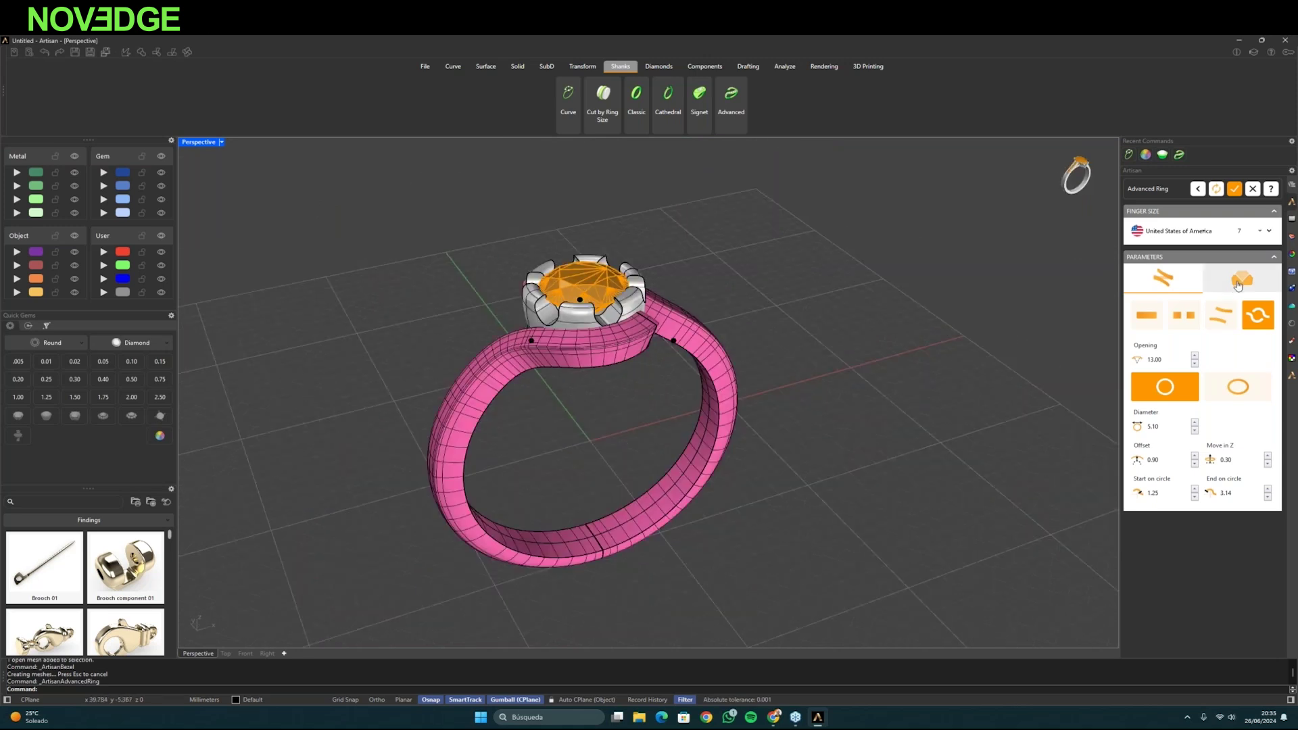
left_click(1240, 281)
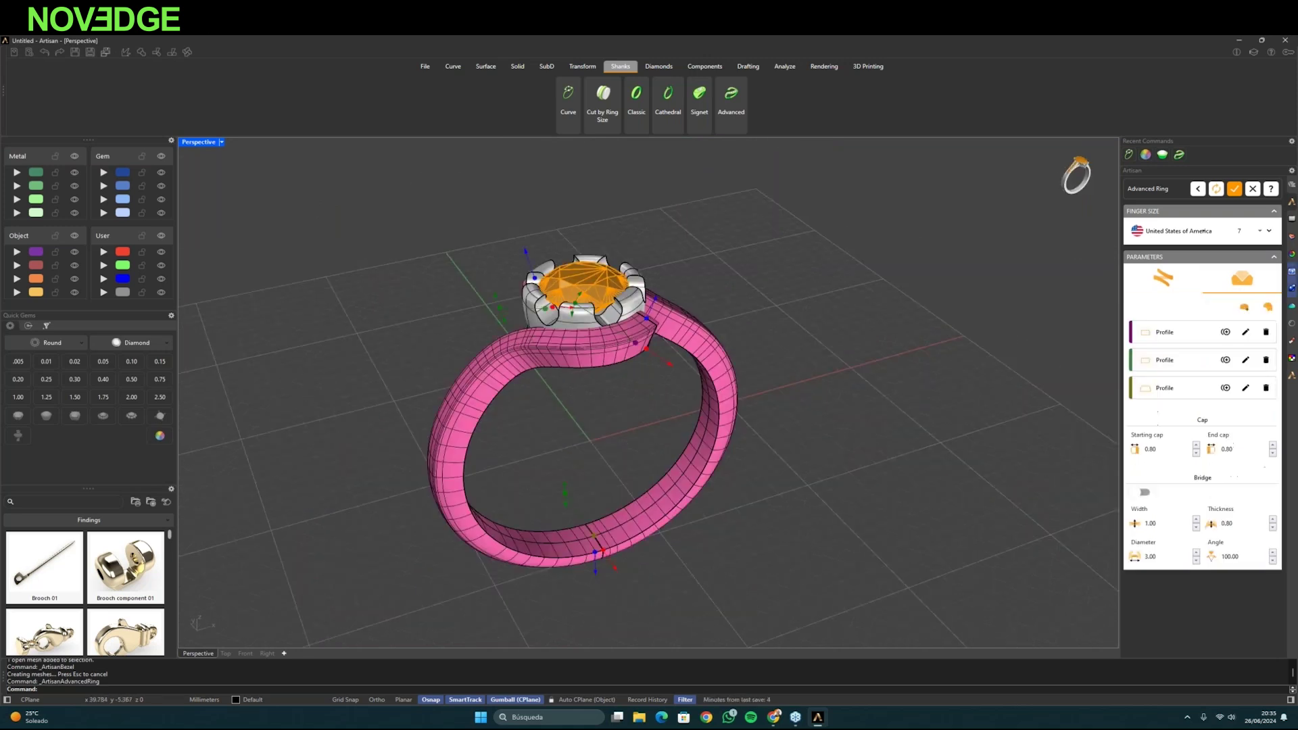
left_click(1145, 335)
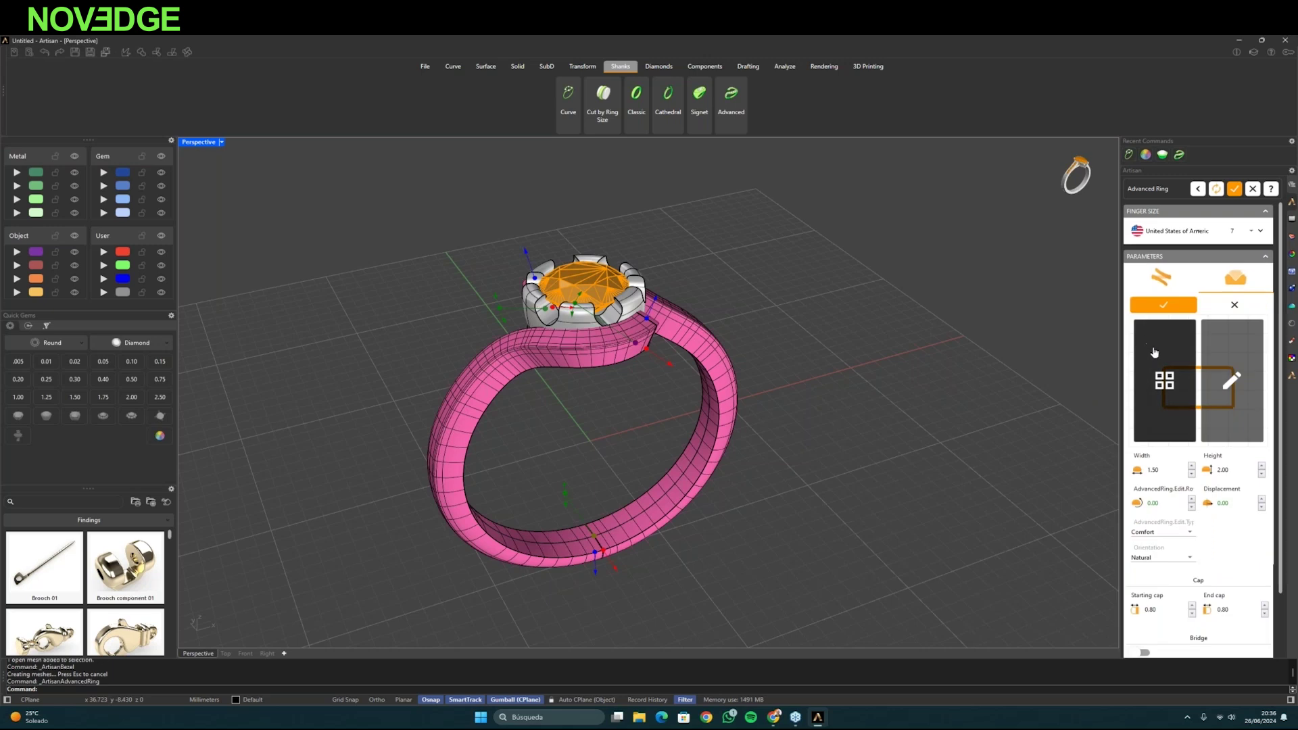
left_click(1163, 383)
left_click(493, 305)
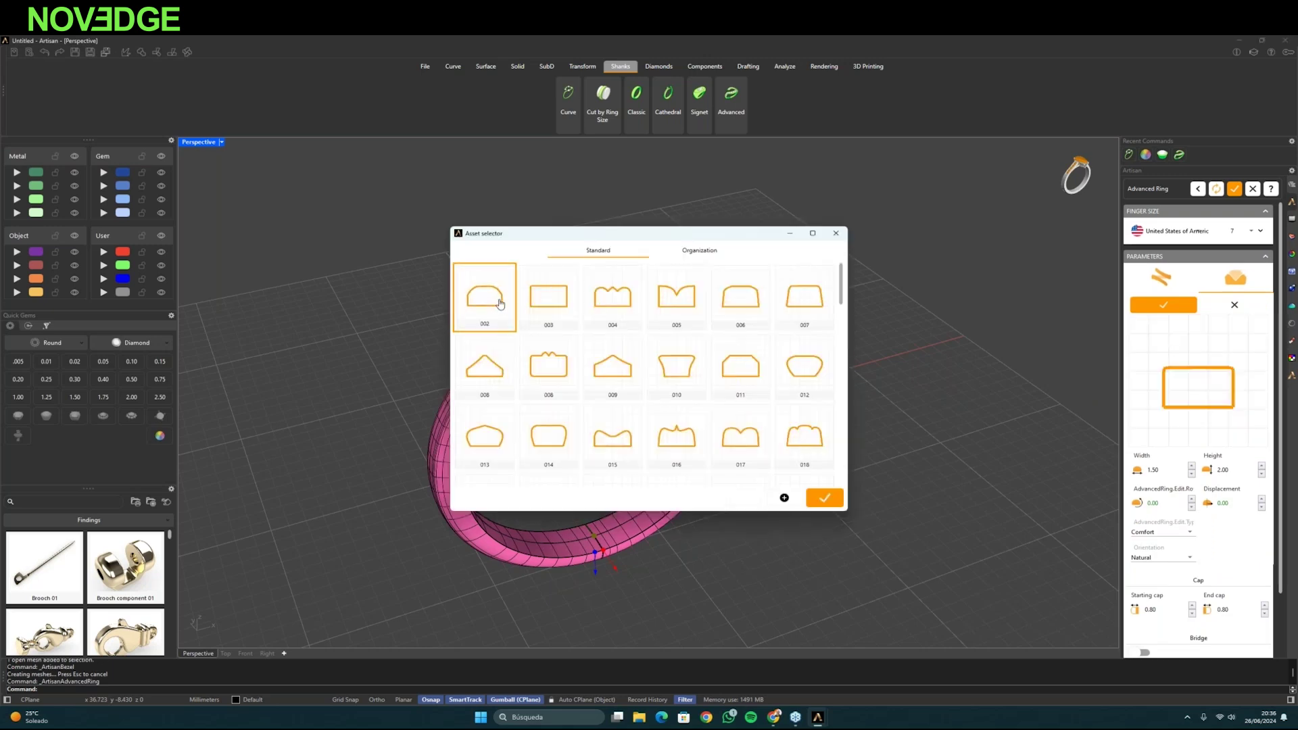
left_click_drag(581, 239, 233, 186)
left_click(475, 445)
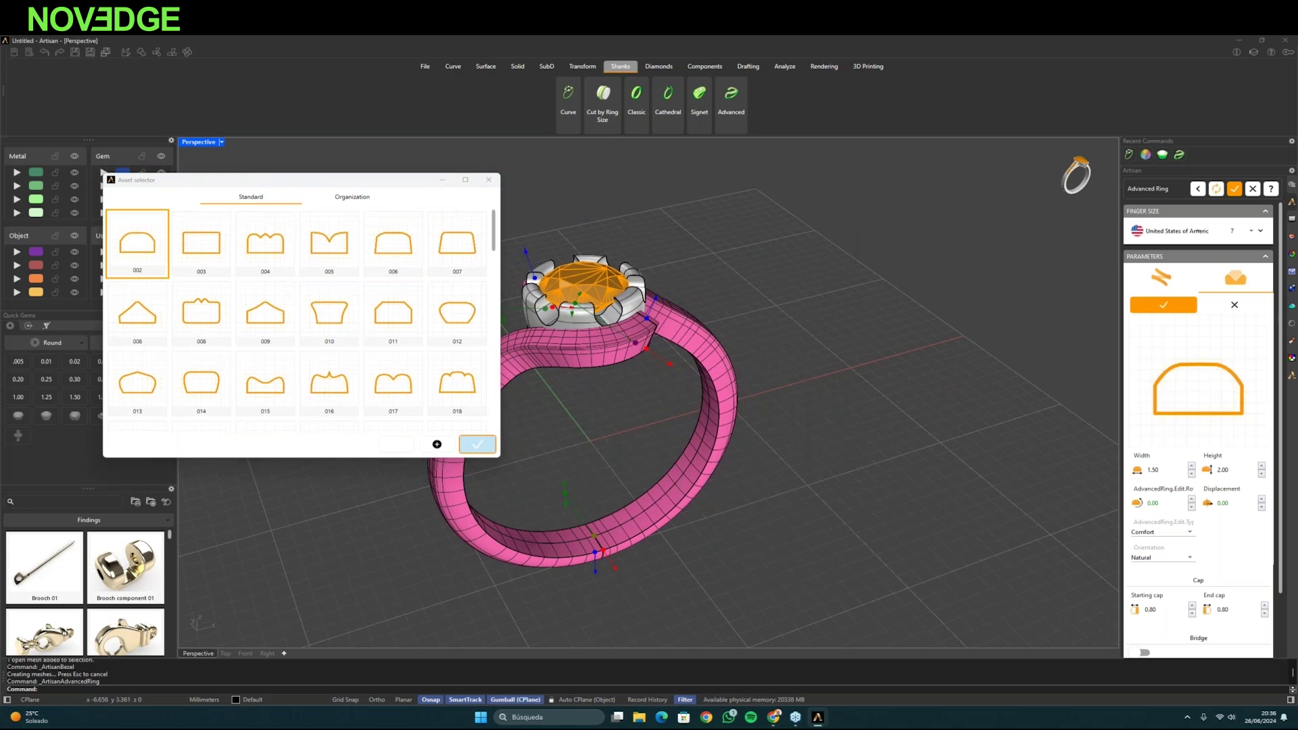
- Set the first shank profile's height to 2.20 and width to 1.60, and accept the profile
right_click_drag(476, 426, 504, 365)
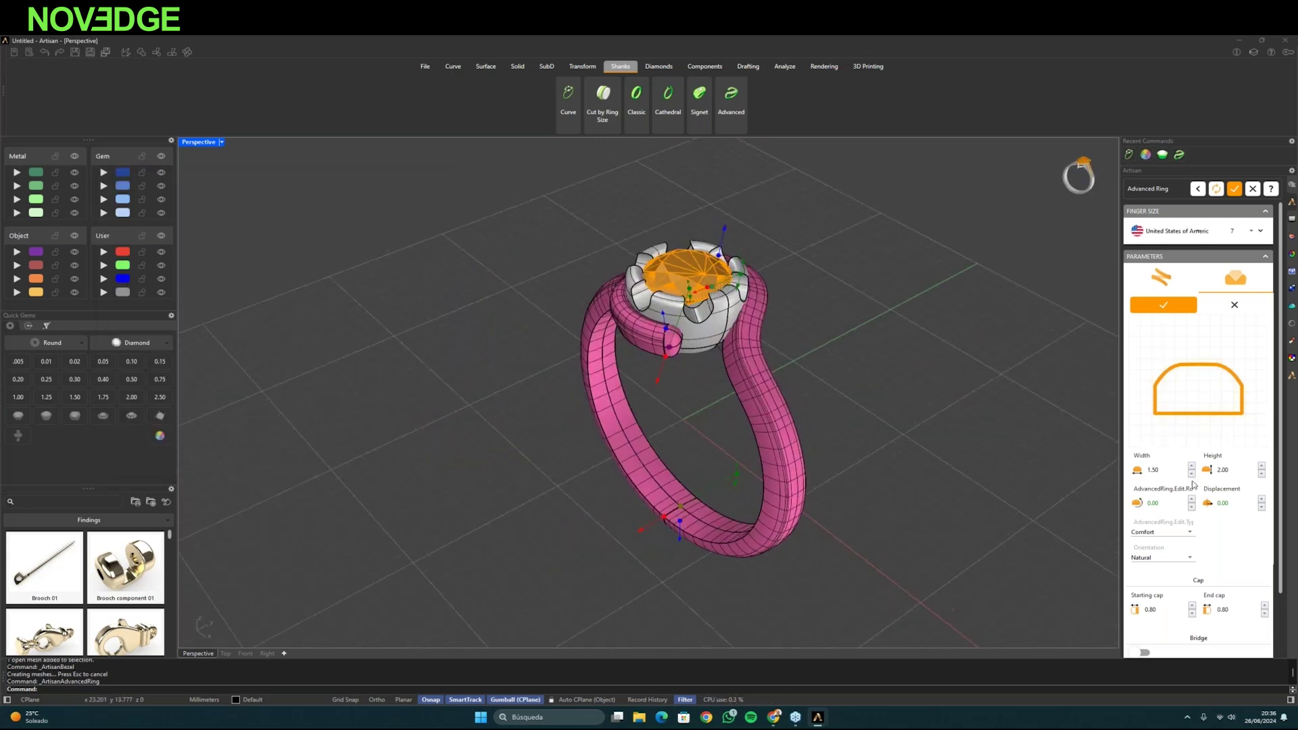
left_click(1261, 466)
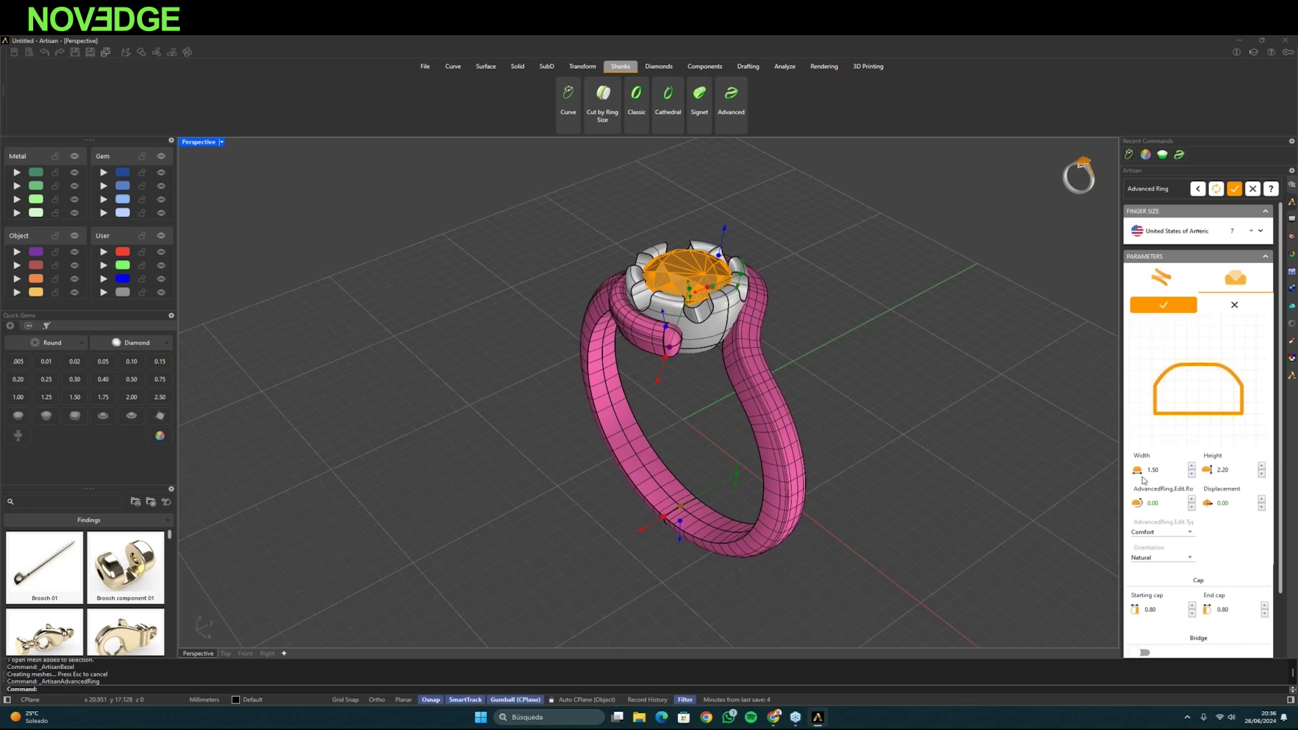
left_click(1192, 467)
right_click_drag(690, 435, 852, 440)
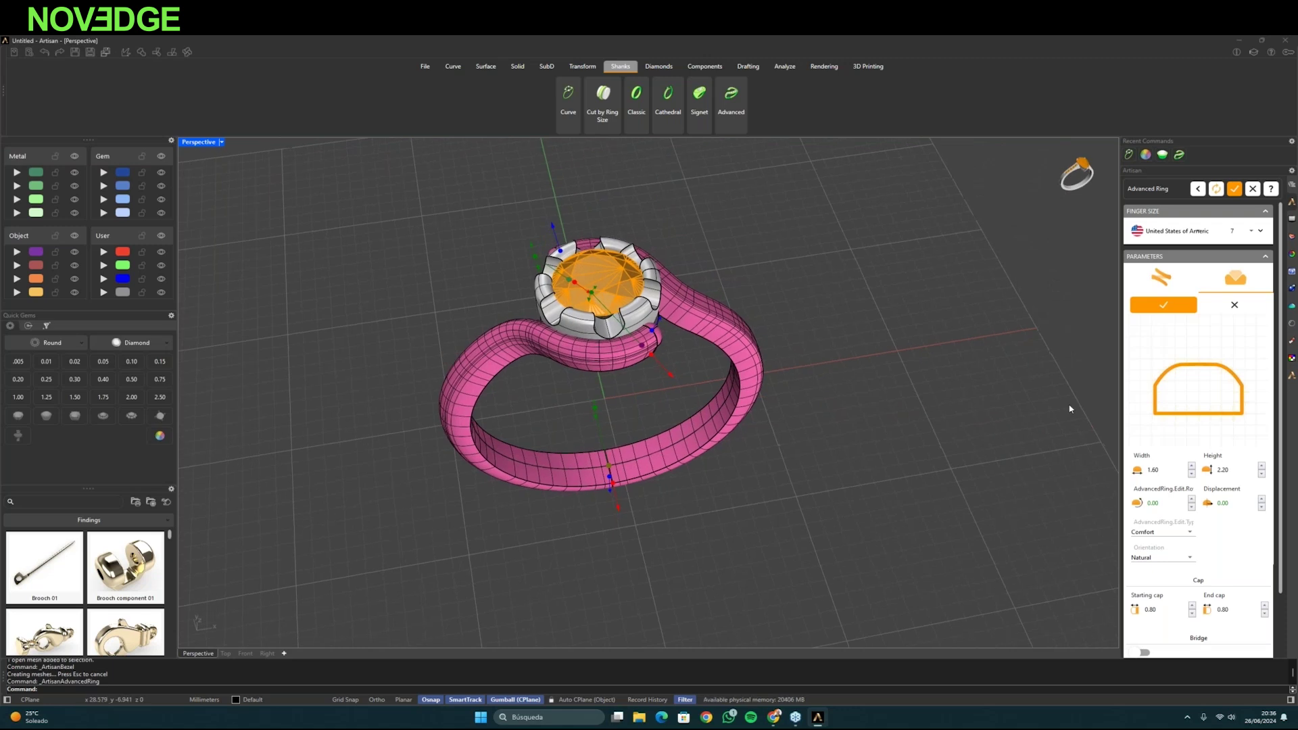
left_click(1163, 304)
- Replace the shank's second cross-section profile with standard profile 002
right_click_drag(609, 406, 455, 388)
left_click(1142, 367)
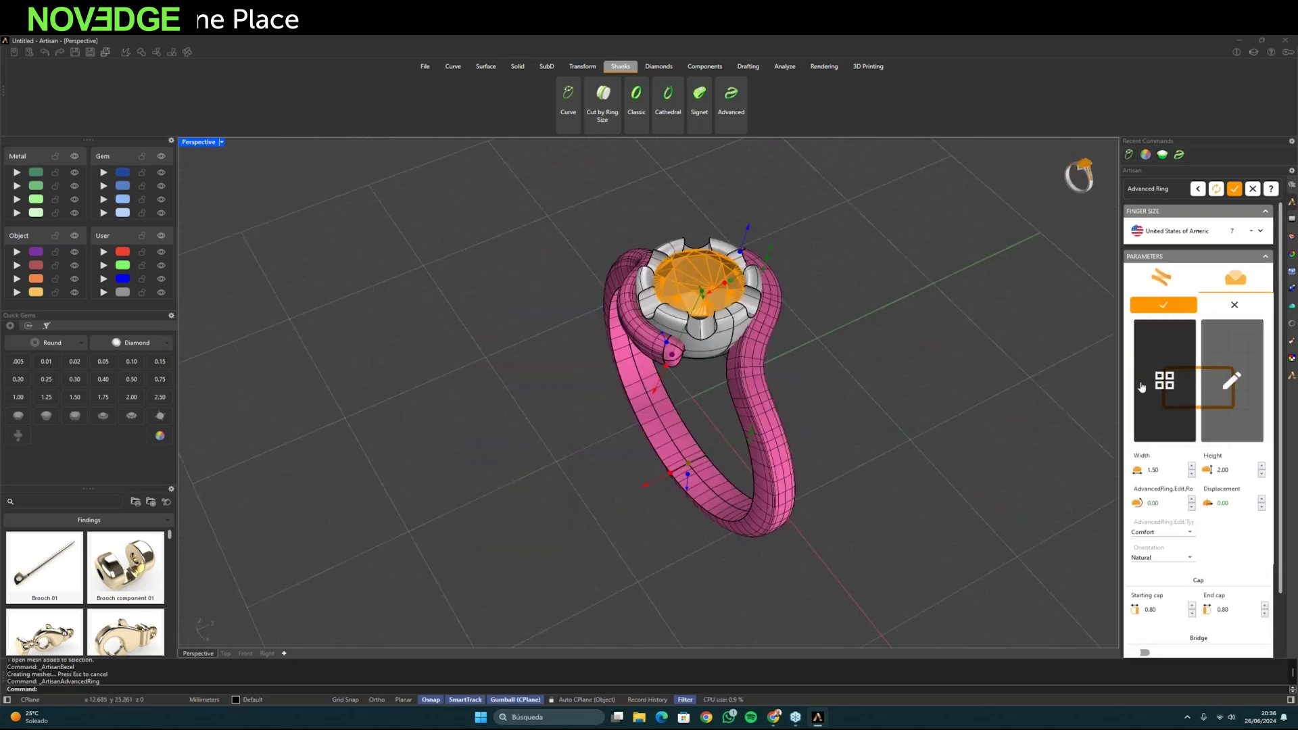
left_click(1158, 381)
left_click(484, 296)
left_click(825, 498)
- Set the second shank profile's height to 2.10 and width to 1.60, and accept the profile
left_click(1261, 474)
right_click_drag(749, 399, 769, 320)
left_click(1261, 466)
left_click(1261, 467)
left_click(1261, 466)
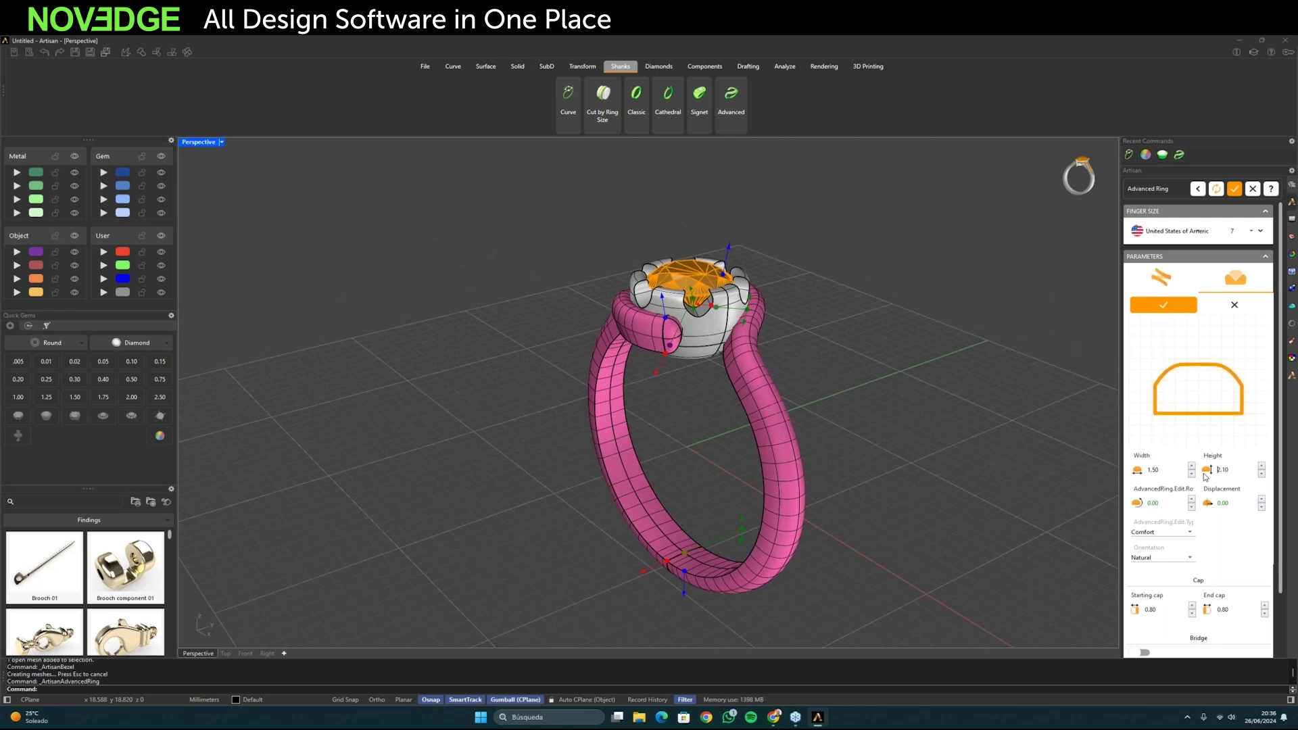
left_click(1191, 467)
right_click_drag(717, 400, 655, 530)
mouse_move(651, 531)
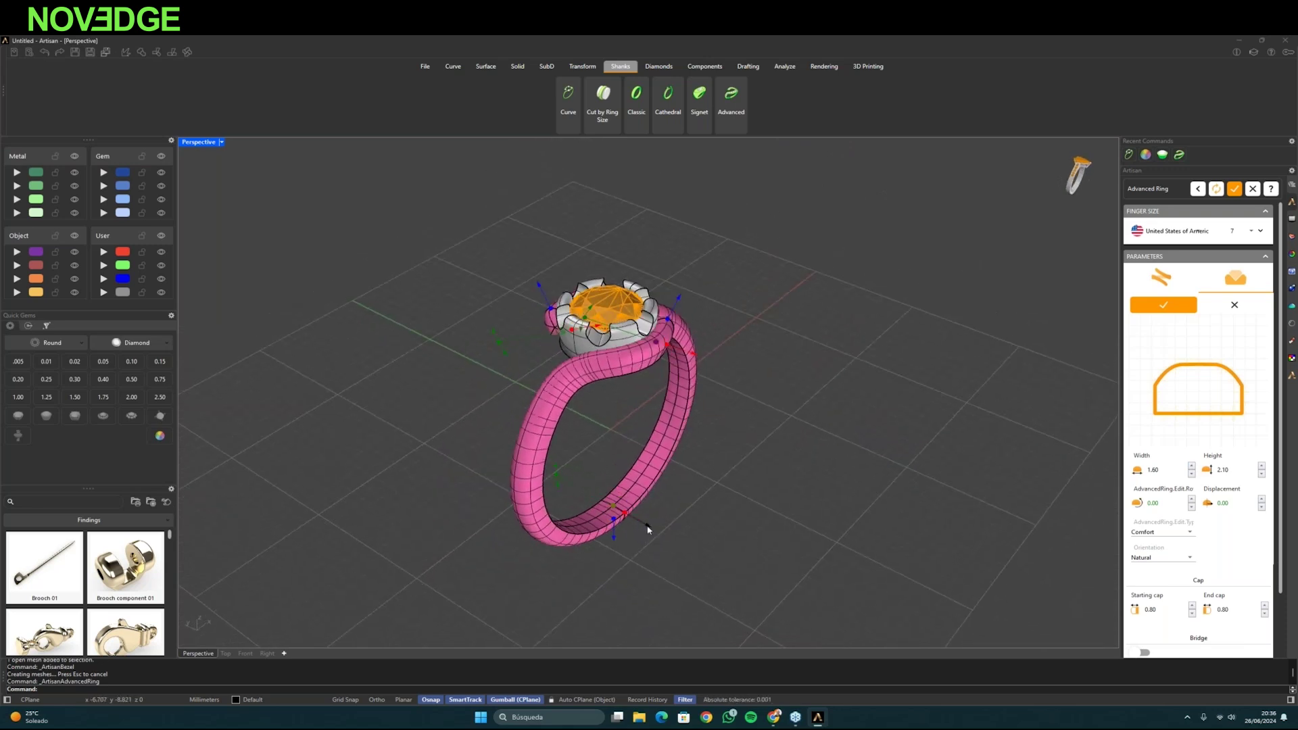
right_click_drag(649, 530, 614, 534)
left_click_drag(616, 577, 649, 556)
mouse_move(616, 576)
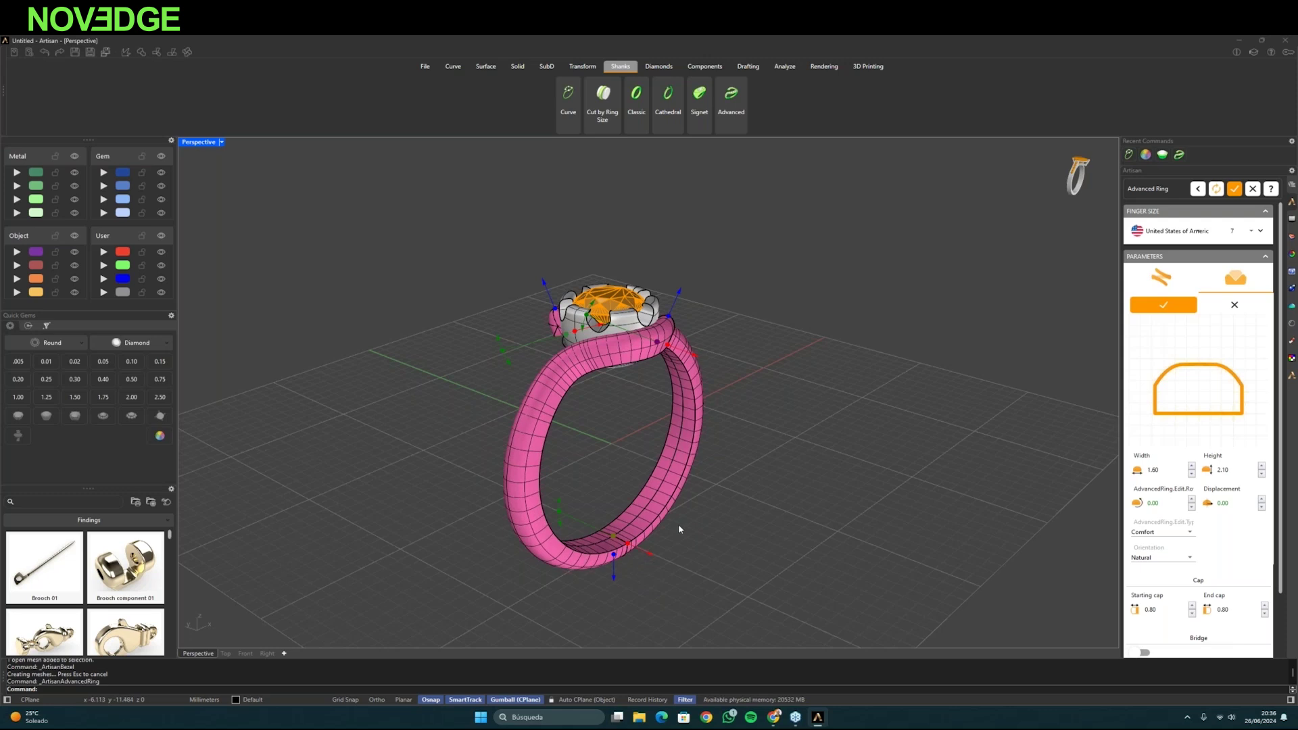
scroll(772, 343, "down", 3)
right_click_drag(772, 343, 737, 419)
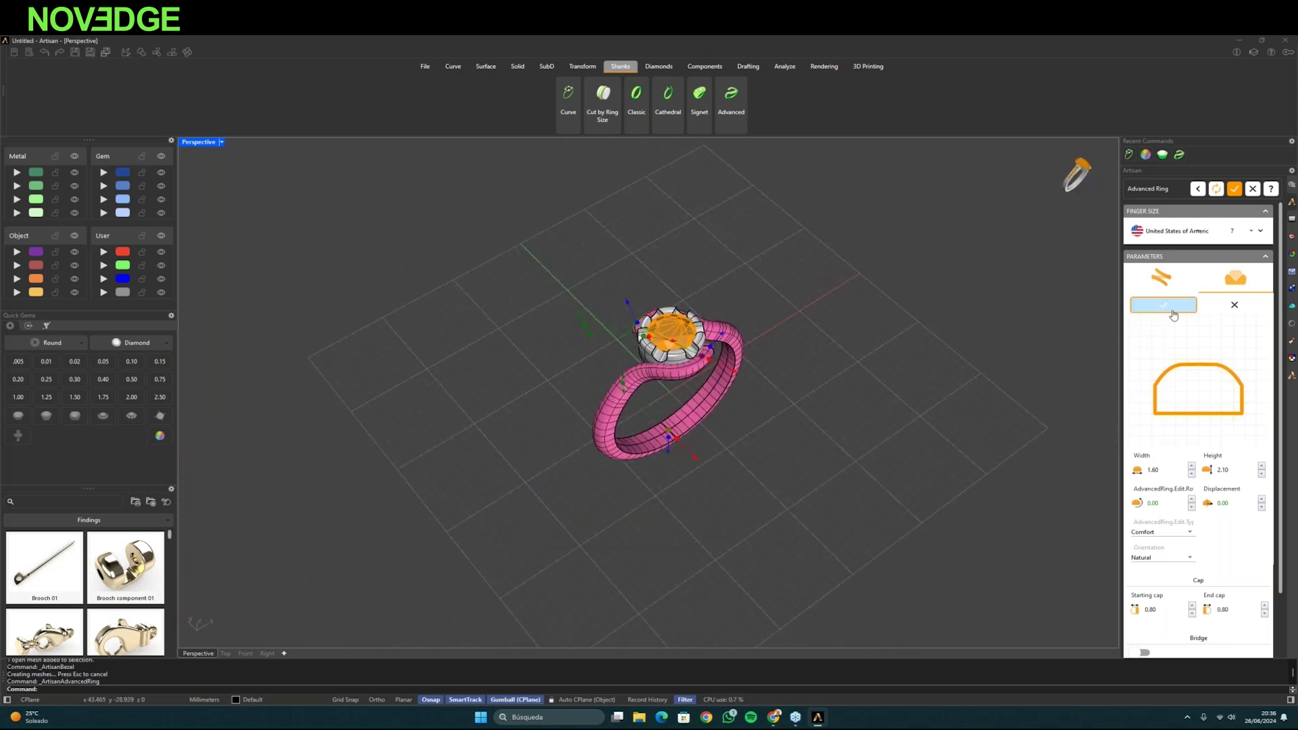
left_click(1170, 308)
- Check the shank around the bezel and finish the Advanced ring
right_click_drag(960, 325, 879, 402)
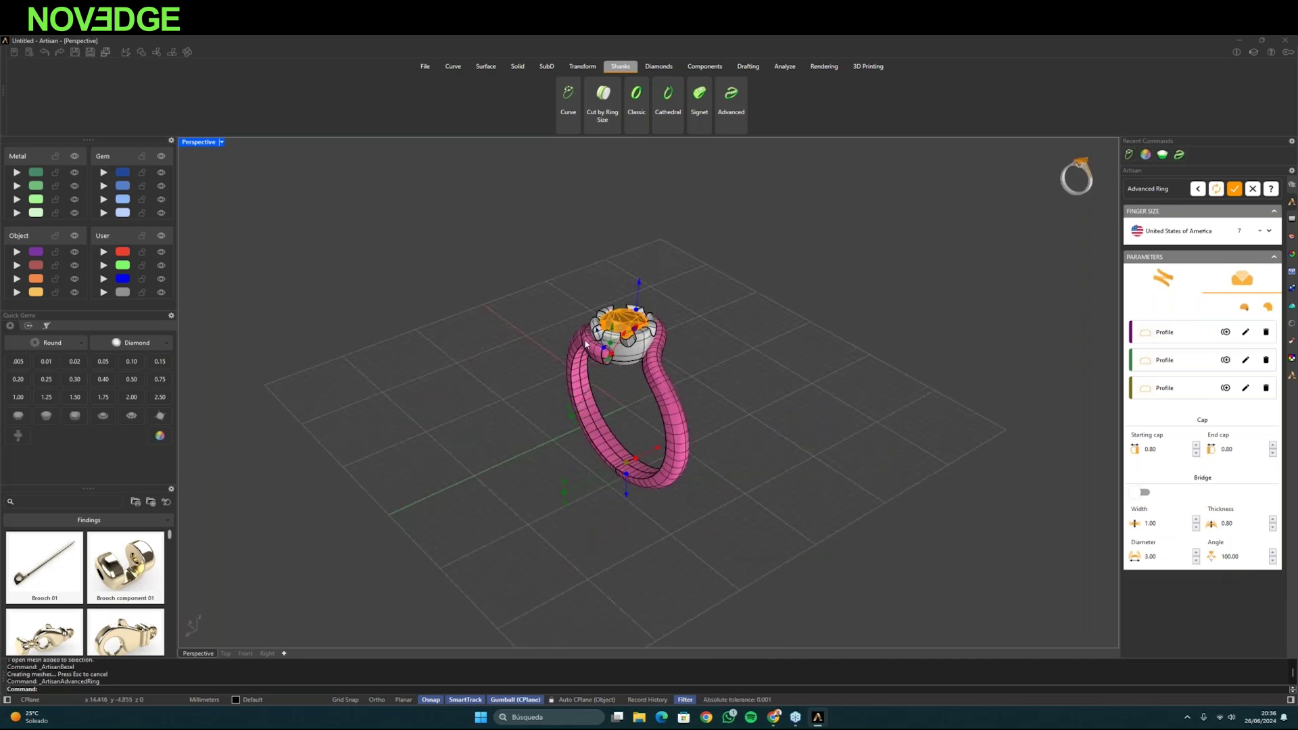
scroll(647, 368, "up", 4)
left_click(653, 369)
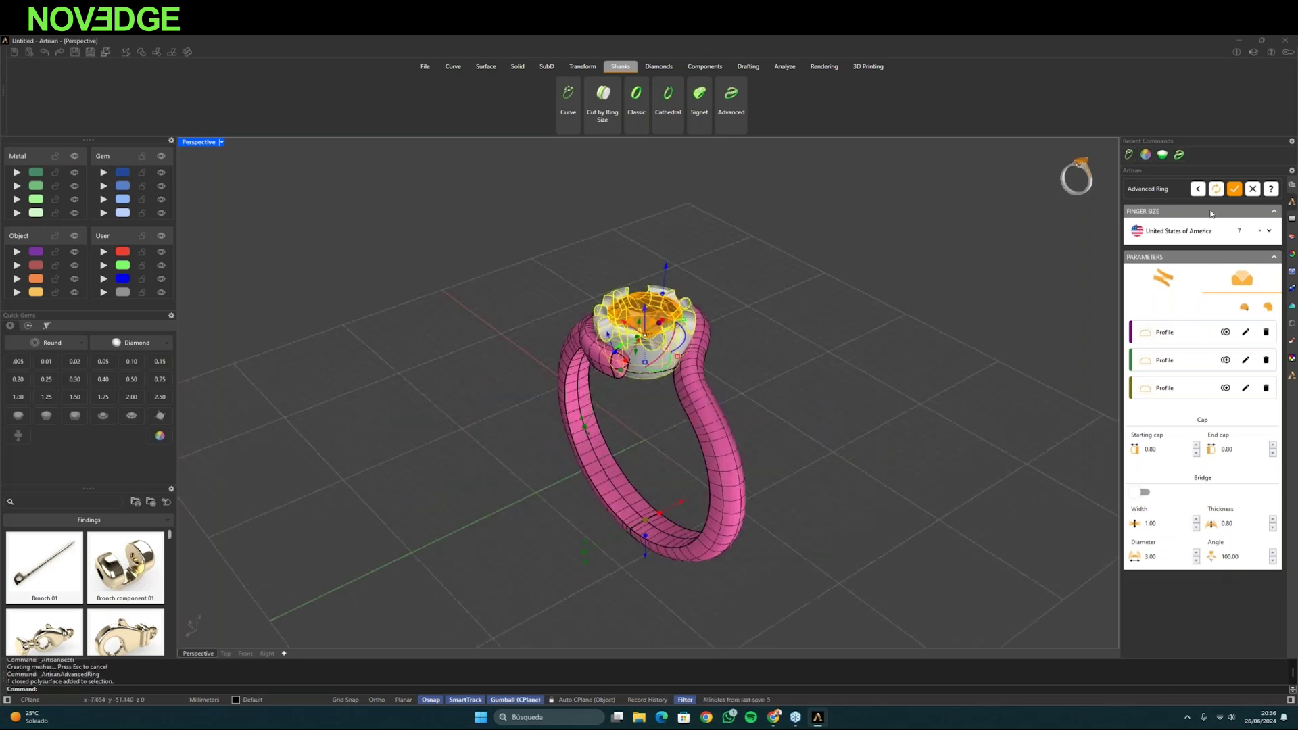
left_click(1234, 189)
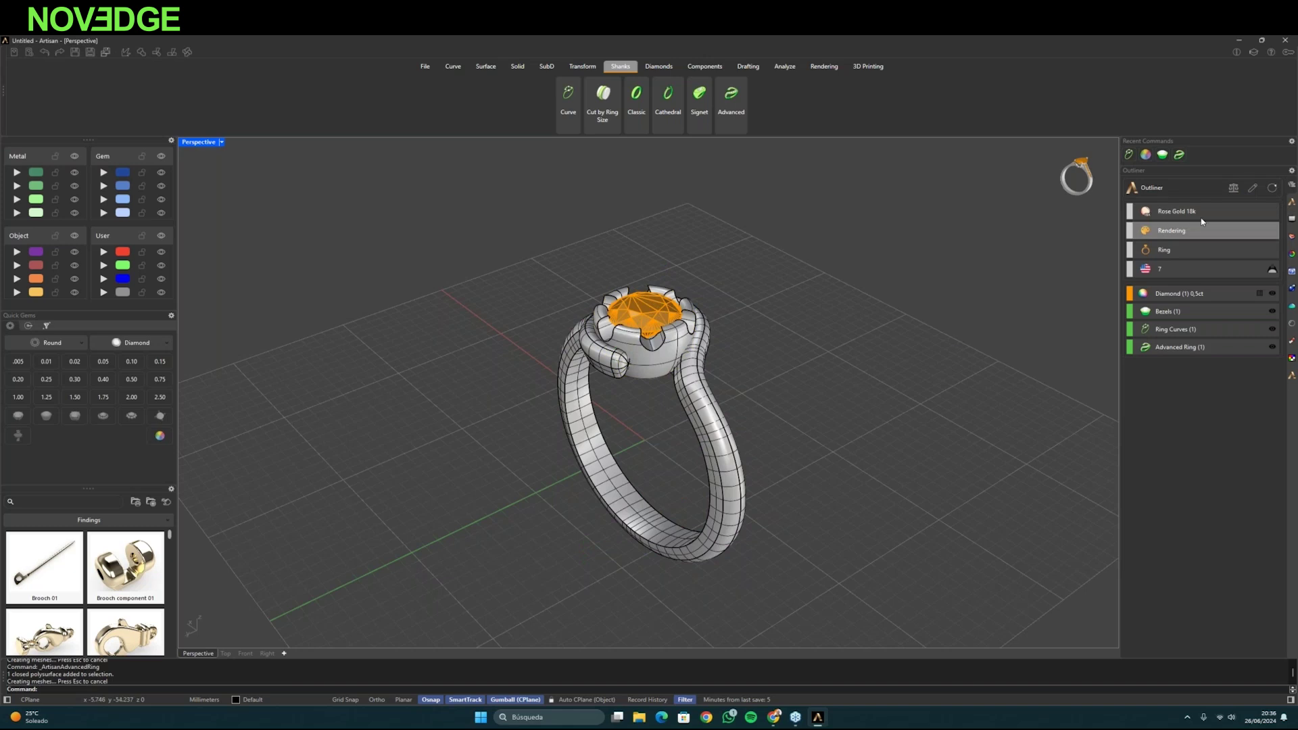
- Reopen the bezel for editing and change its side cutter shape to the standard heart 025
left_click(651, 365)
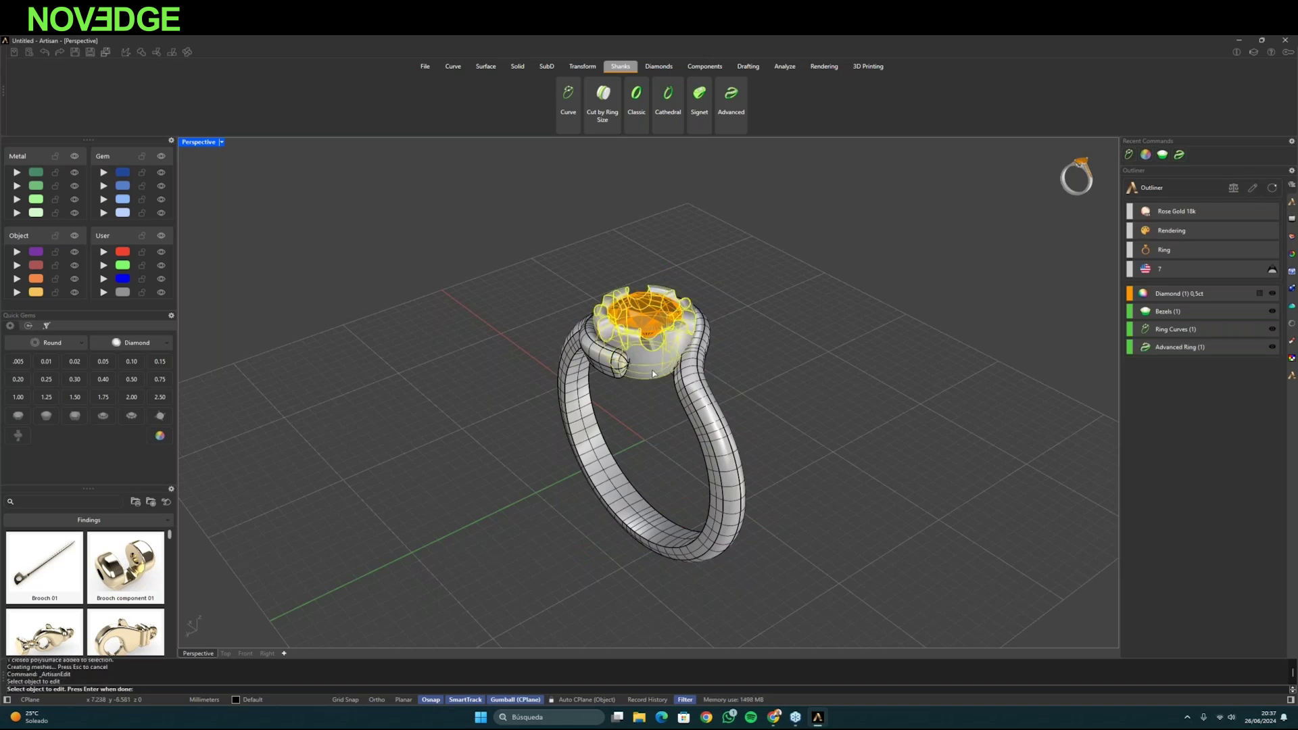
key("Return")
right_click_drag(945, 355, 909, 348)
left_click(1236, 548)
scroll(975, 430, "down", 2)
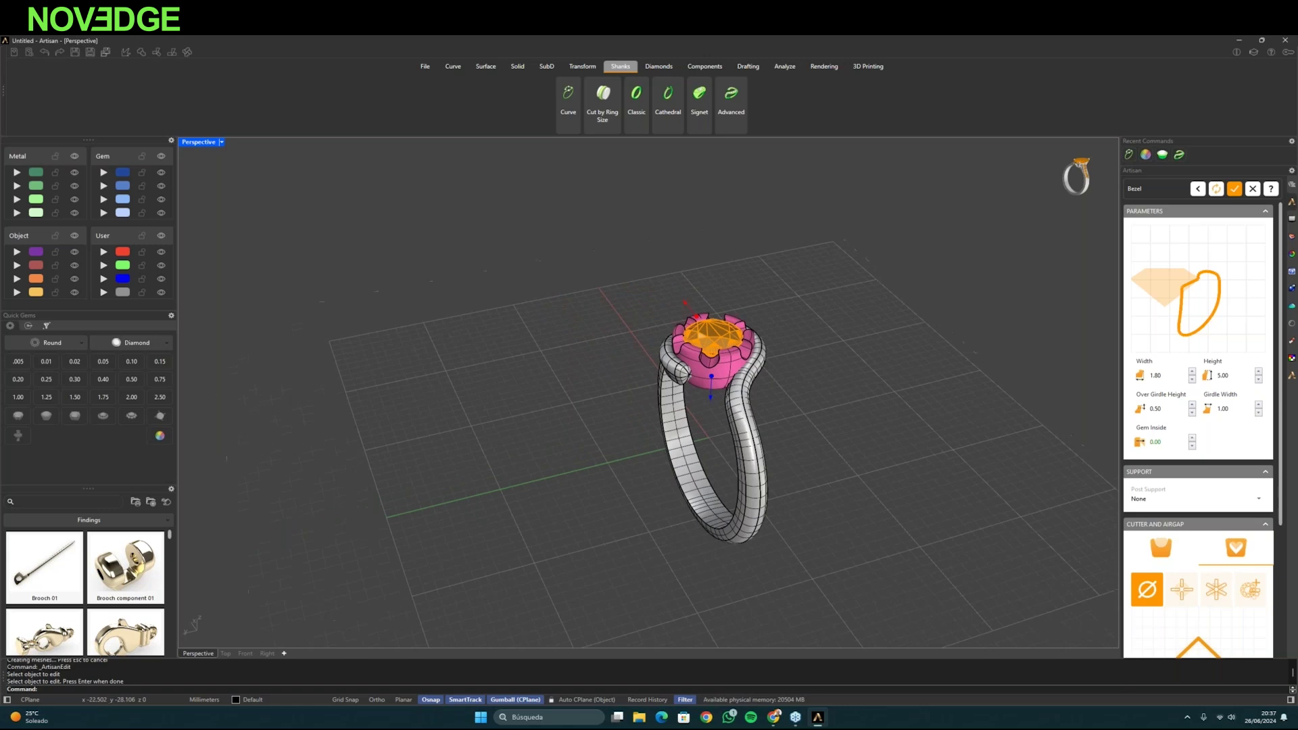
scroll(1159, 534, "down", 2)
left_click(1161, 534)
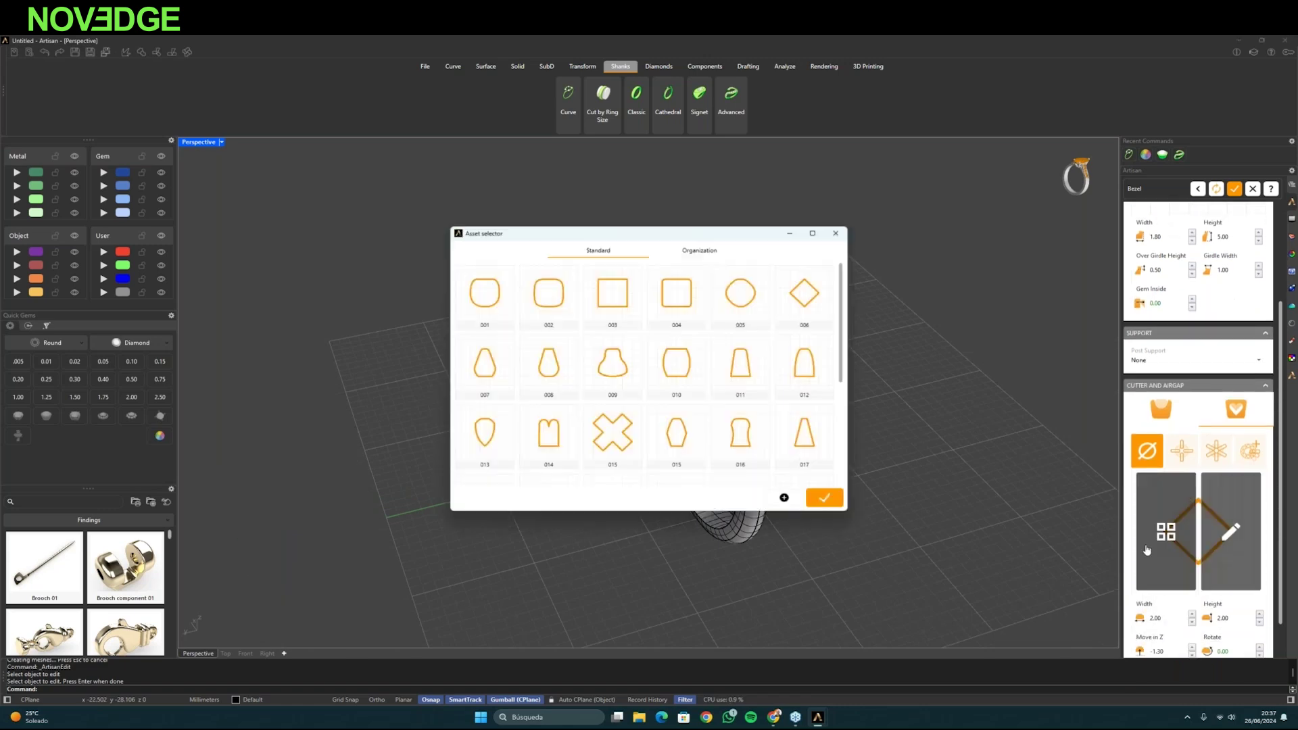
scroll(666, 382, "down", 2)
scroll(595, 376, "down", 2)
left_click(612, 433)
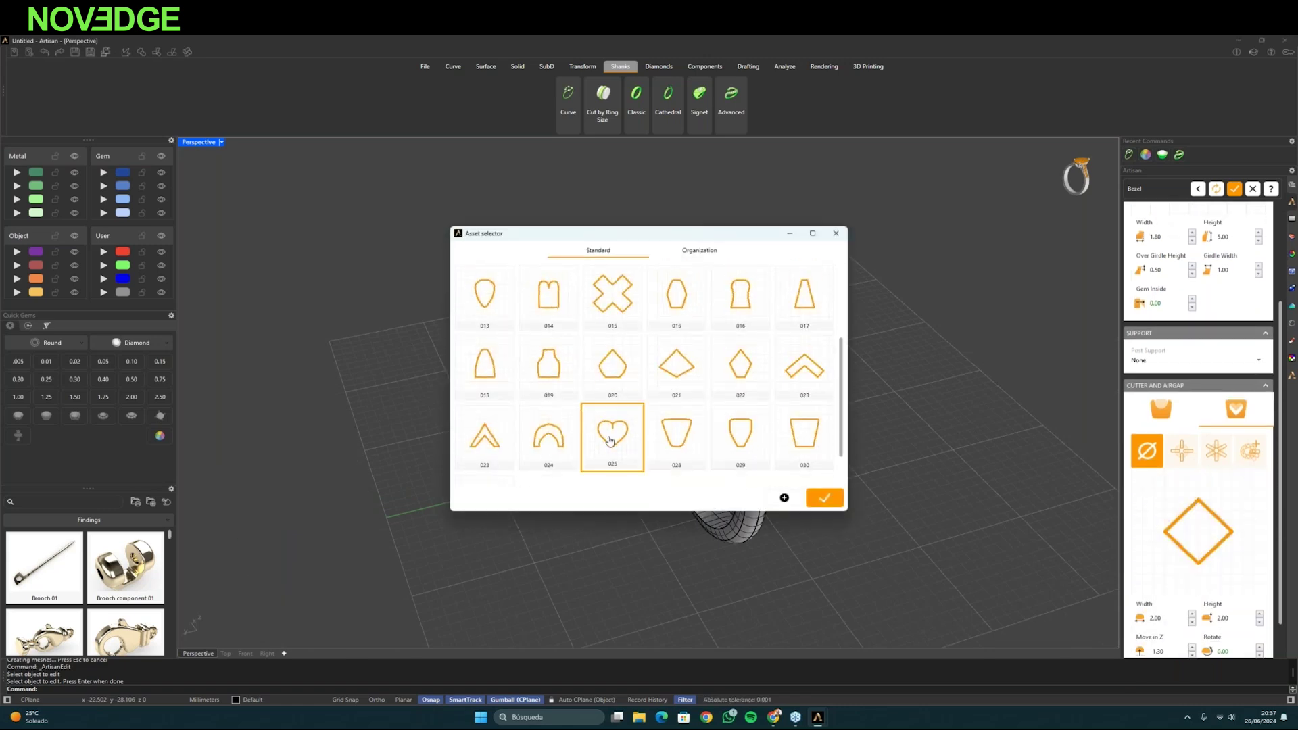
left_click(821, 499)
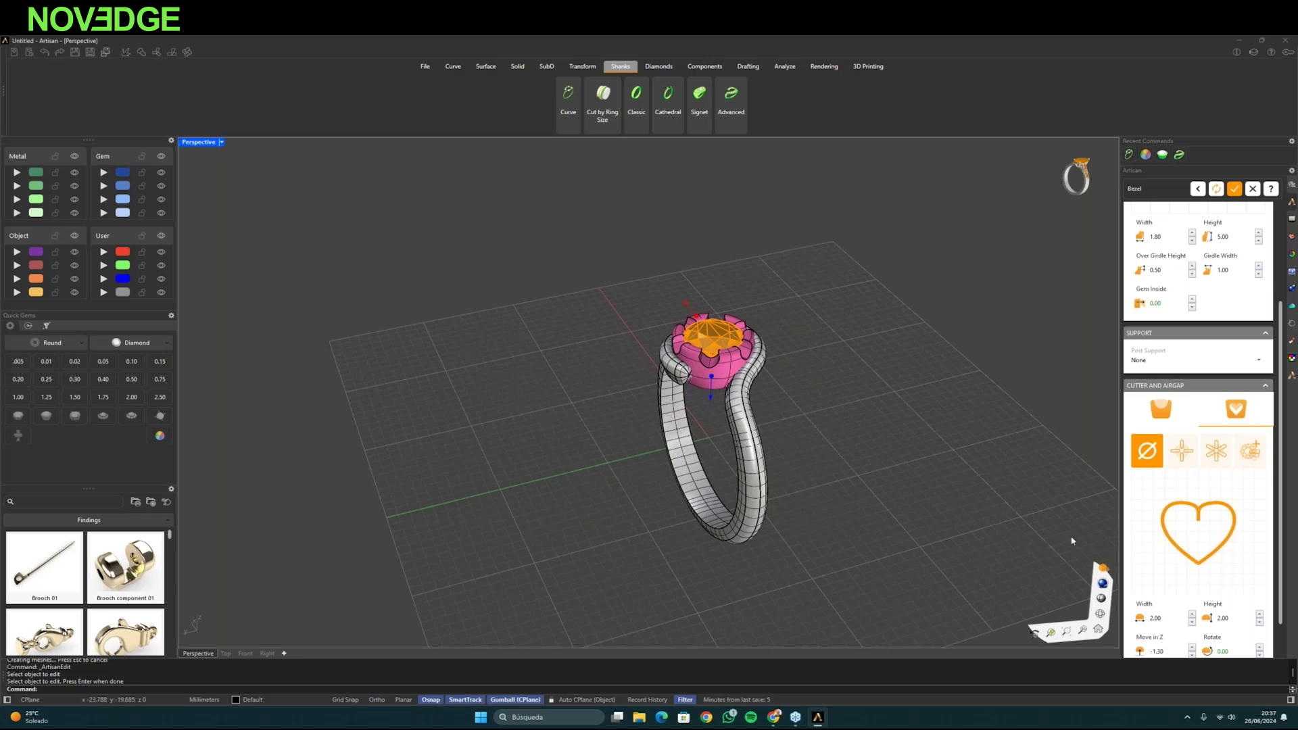
- Use two custom-placed heart cutters on the bezel, with Move in Z at -2.60 and Global Rotation at 65
left_click(1248, 453)
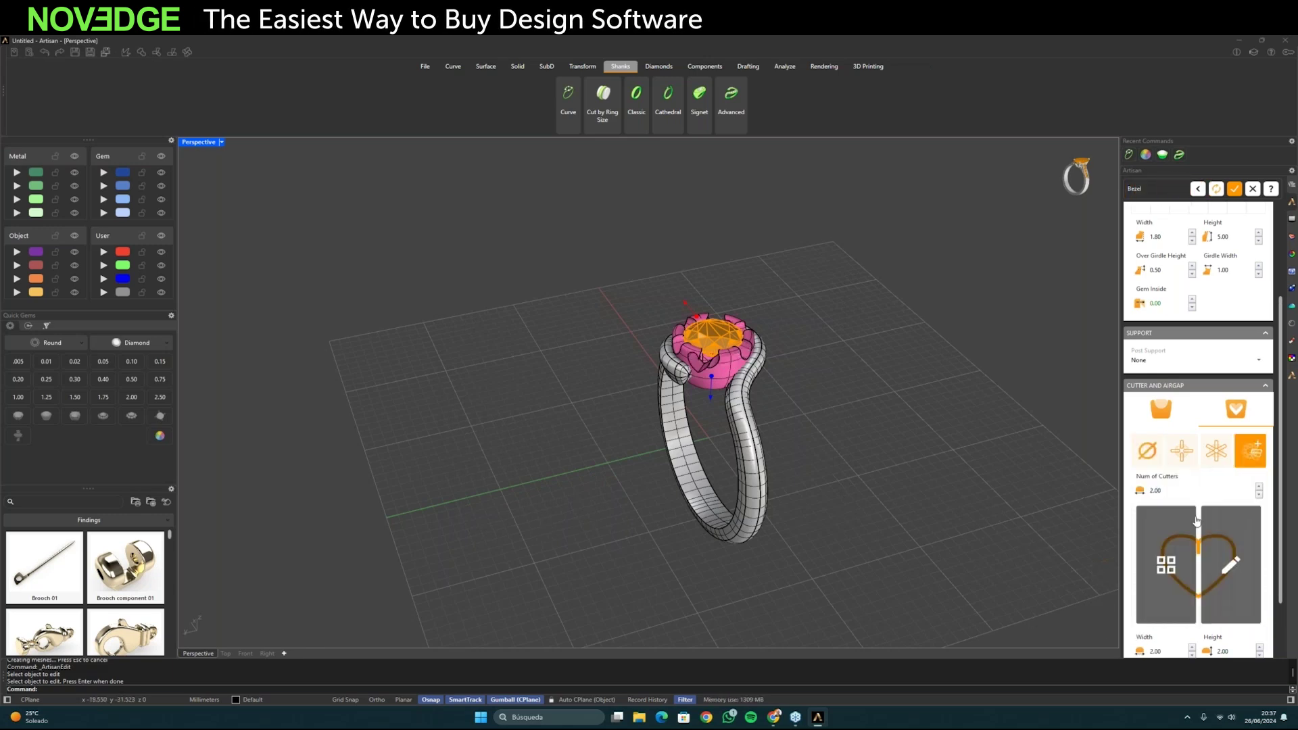
scroll(1186, 609, "down", 2)
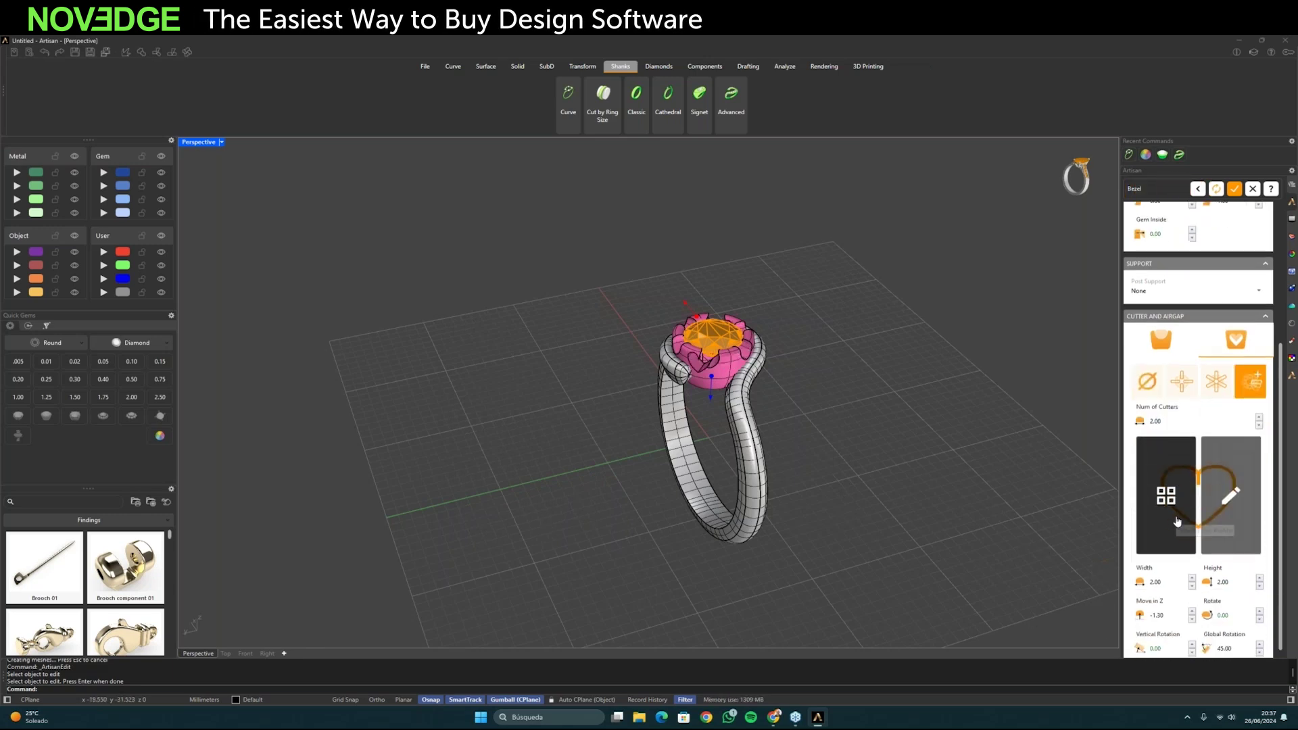
left_click(1193, 600)
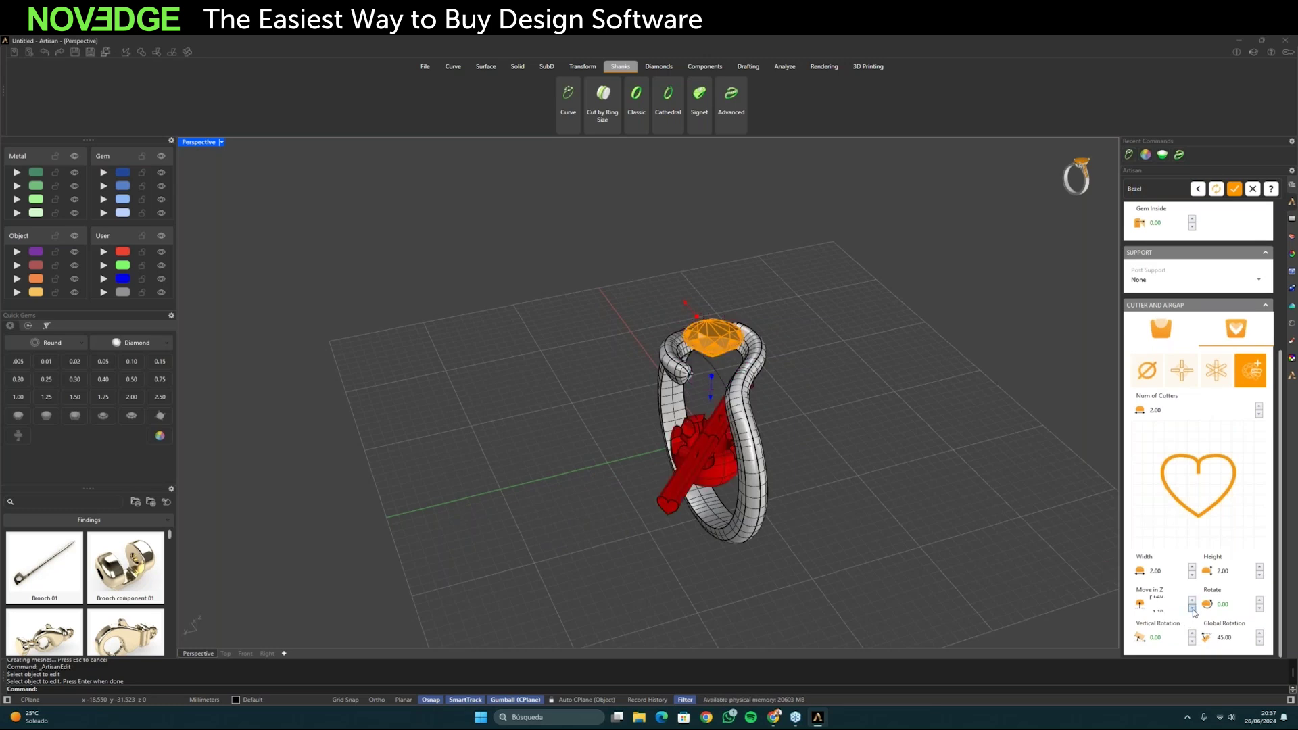
left_click(1193, 607)
left_click(1192, 608)
left_click(1193, 608)
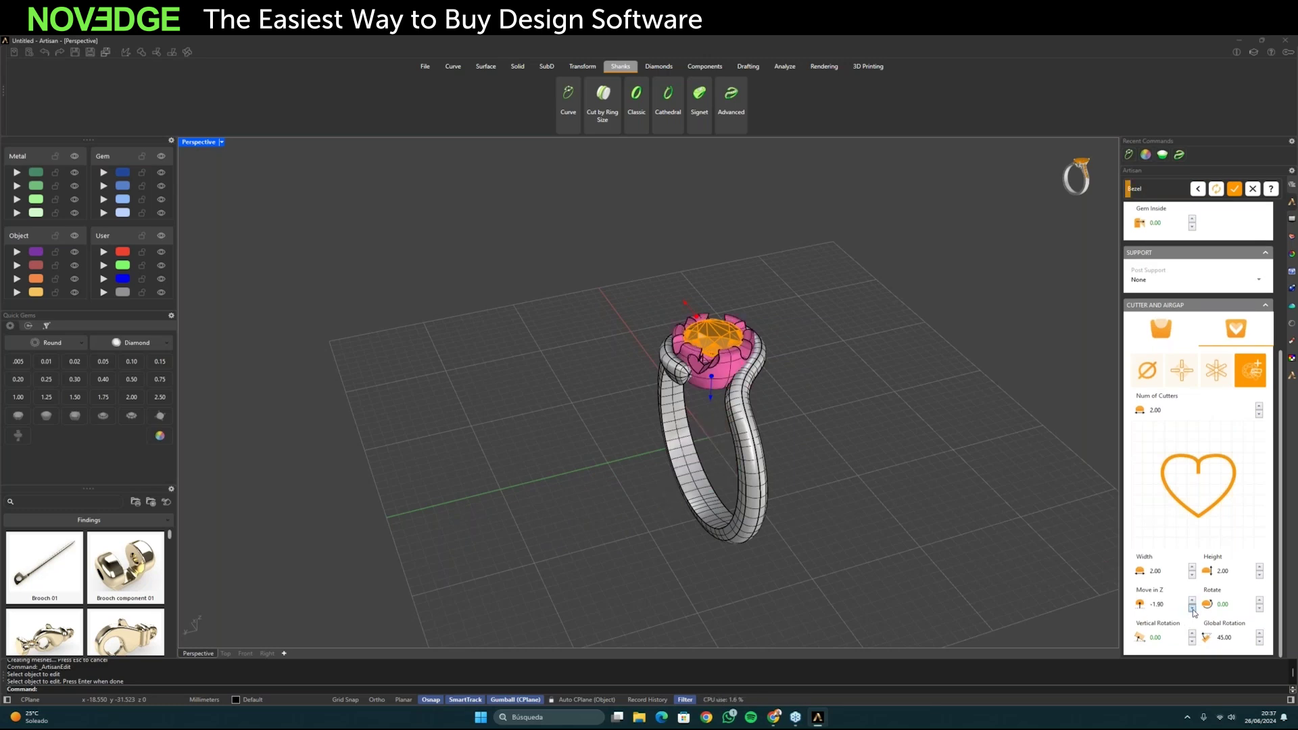
left_click(1192, 608)
left_click(1193, 608)
left_click_drag(1239, 636, 1164, 639)
type("65")
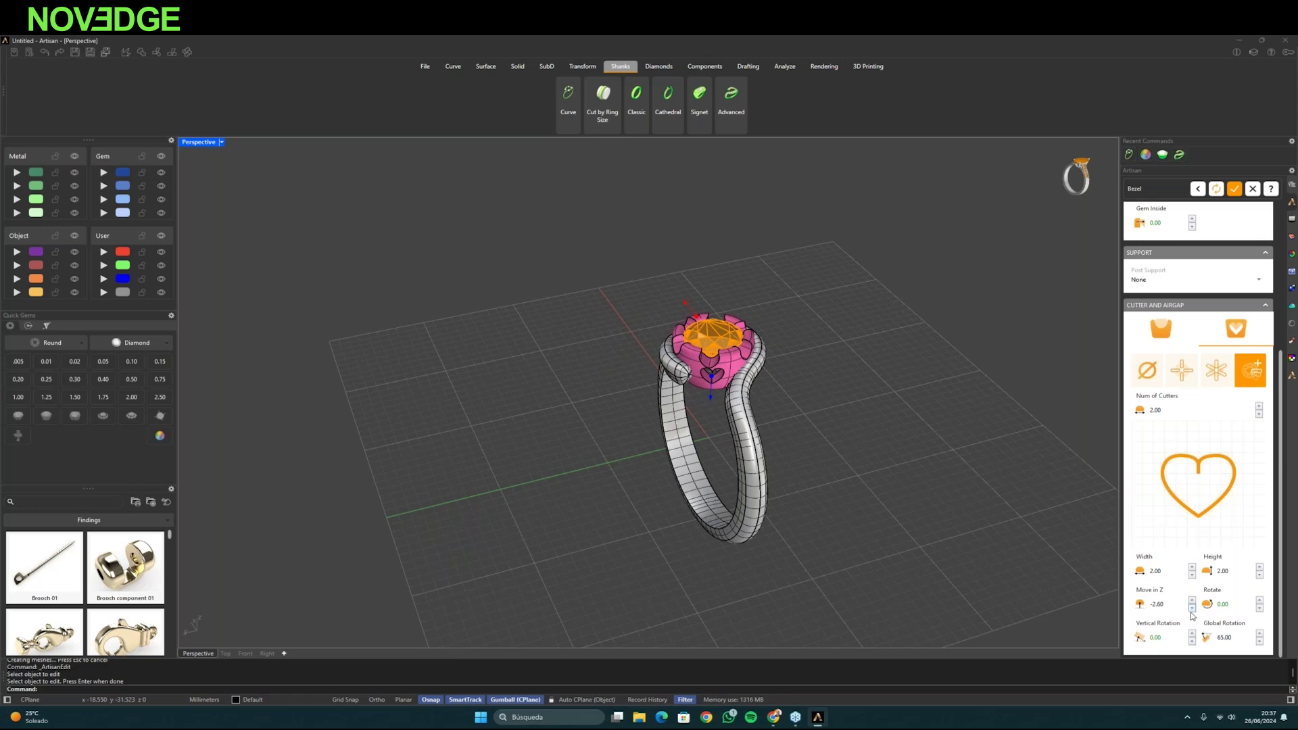
- Lower the heart cutters to a Move in Z of -3.00, reduce their Global Rotation slightly, and accept the bezel
left_click(1193, 607)
left_click(1193, 607)
left_click(1192, 608)
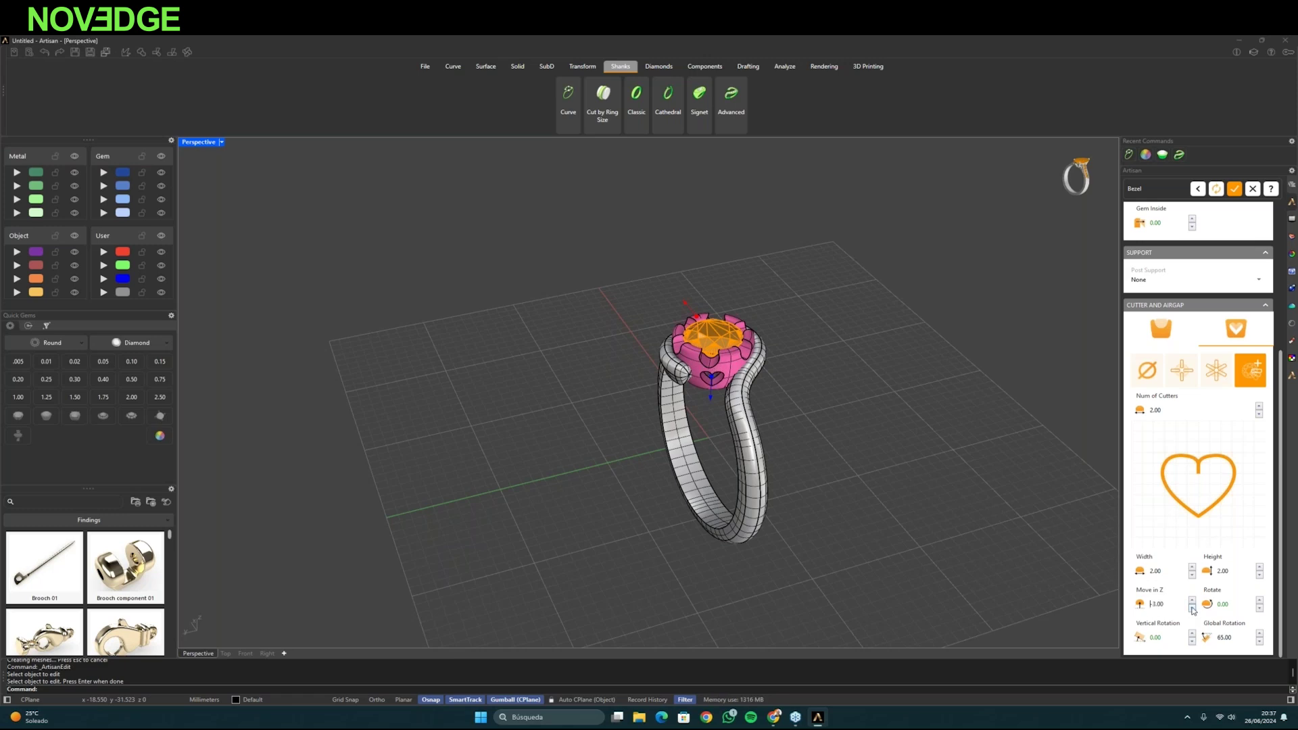
left_click(1259, 642)
left_click(1258, 643)
left_click(1258, 642)
left_click(1234, 189)
- Trim the part of the bezel protruding into the finger hole with Cut by Ring Size
right_click_drag(740, 462, 482, 397)
left_click(1271, 270)
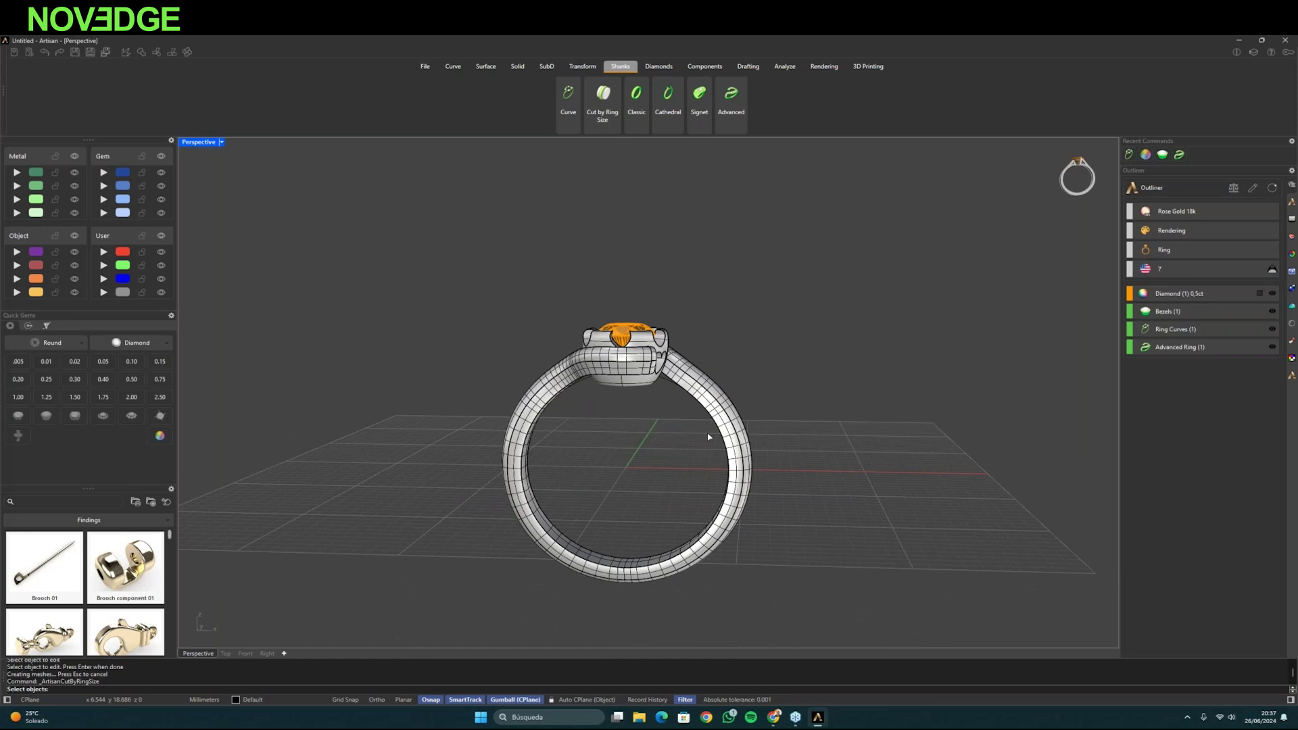
left_click(633, 384)
key("Return")
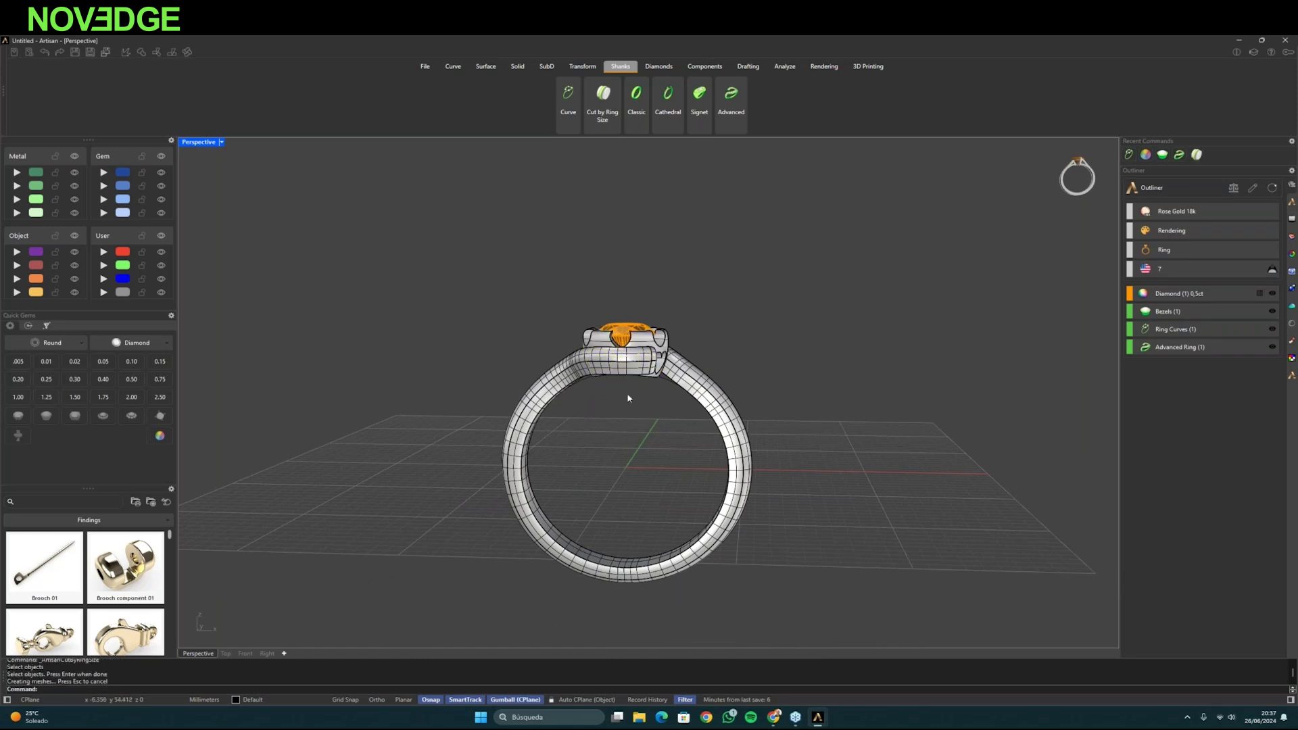
- Open Render and Animation and apply a metal material from its library to the ring's metal parts
right_click_drag(623, 397, 575, 223)
left_click(823, 67)
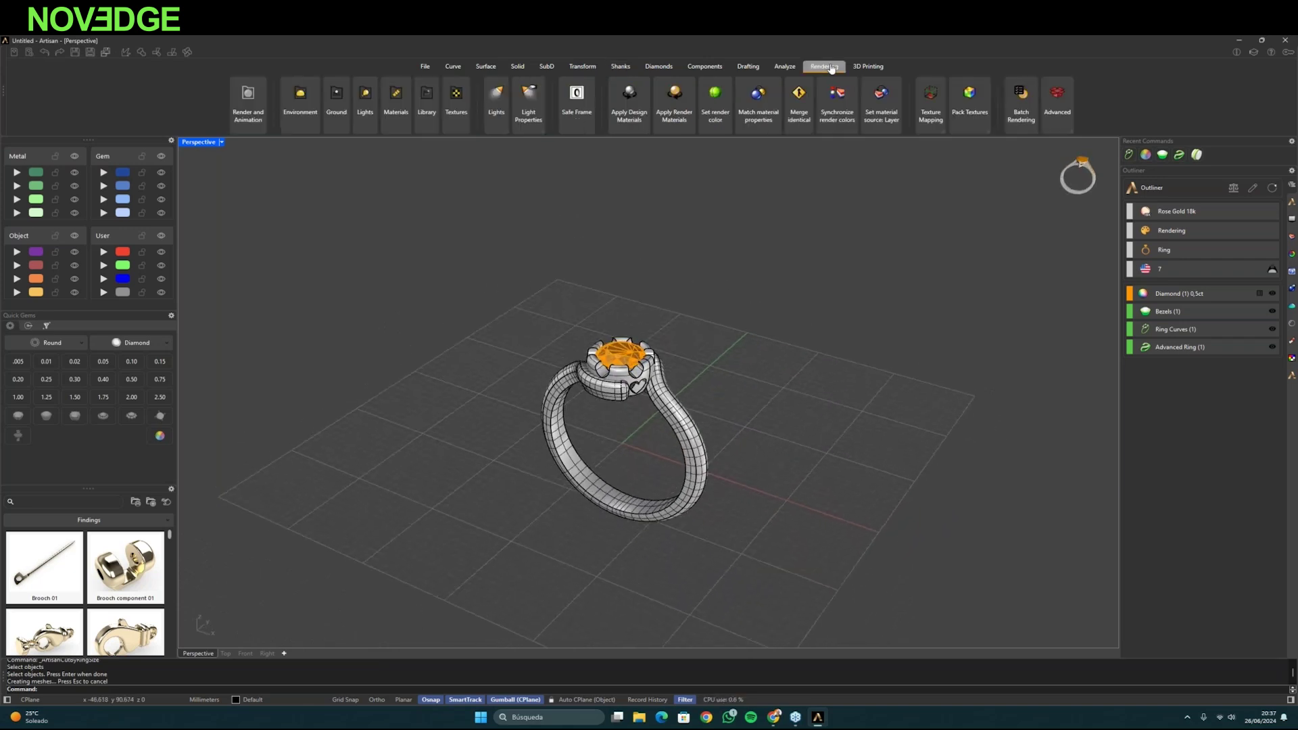
left_click(248, 98)
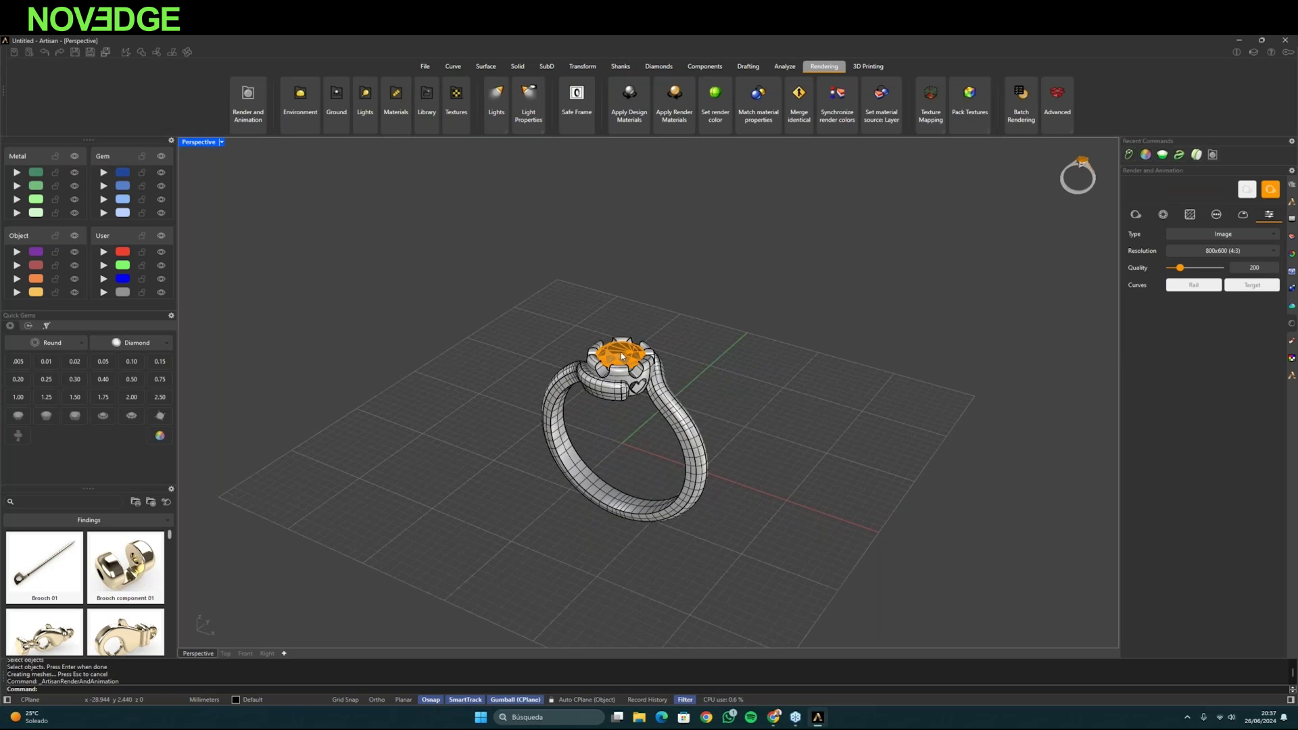
left_click(1136, 215)
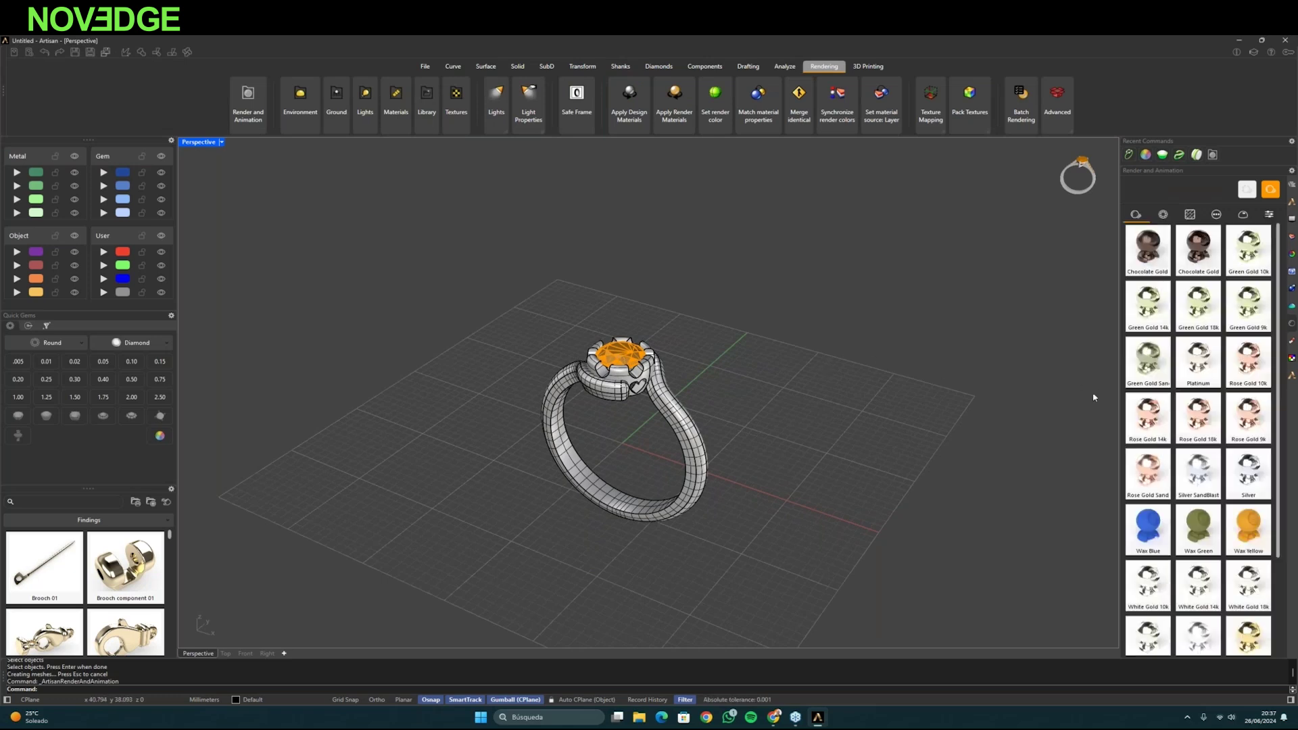
scroll(1171, 420, "down", 3)
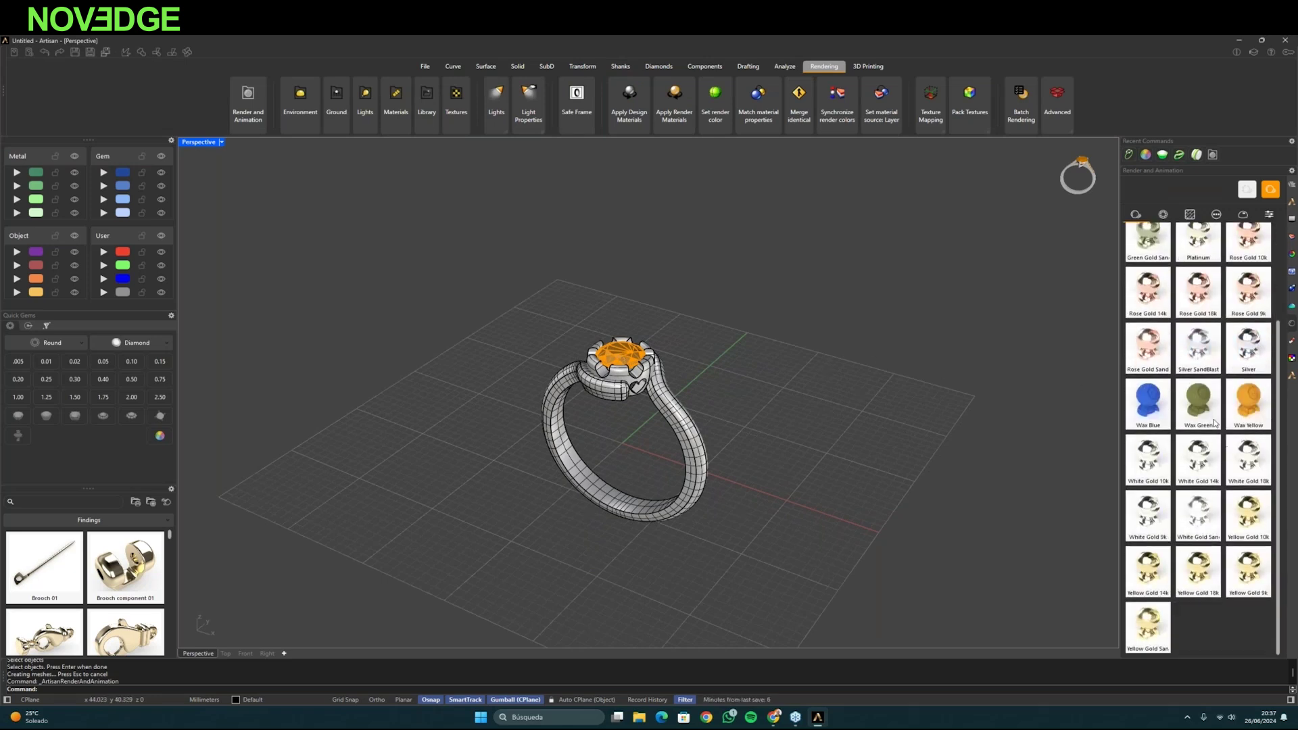
scroll(1190, 460, "up", 1)
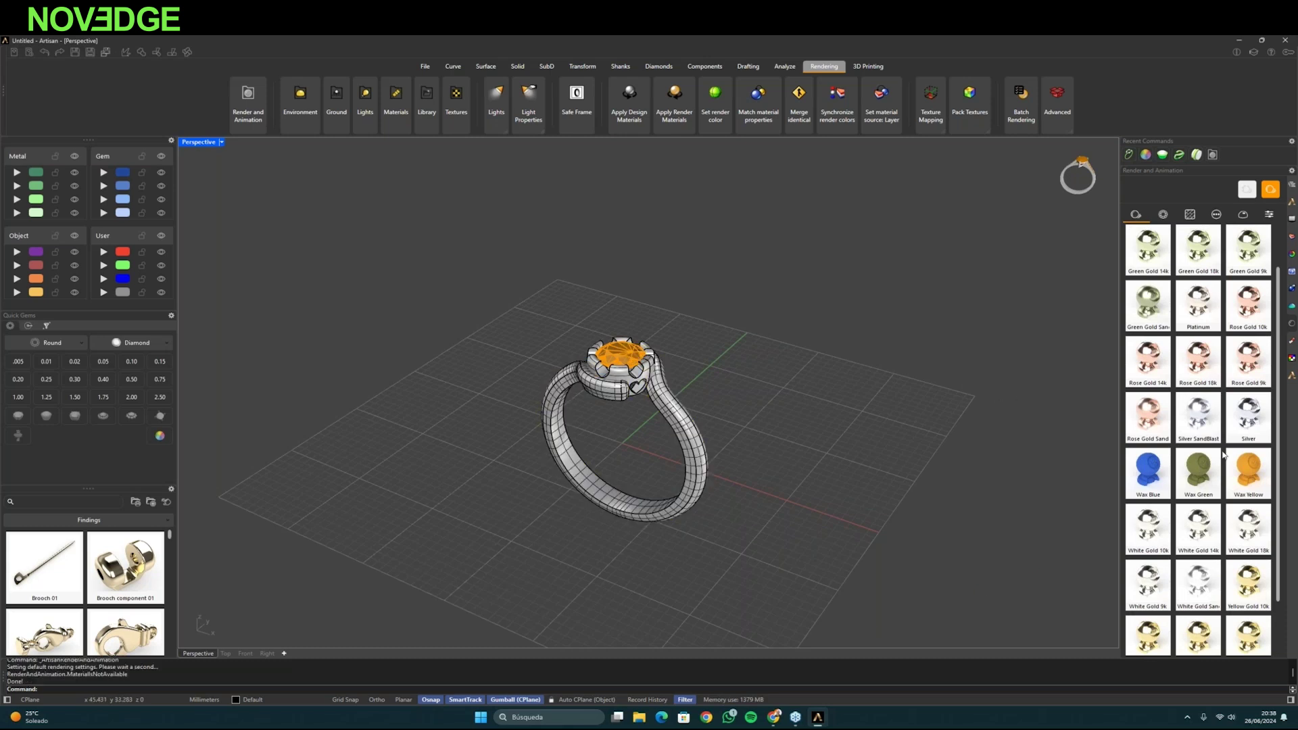
left_click_drag(645, 403, 639, 382)
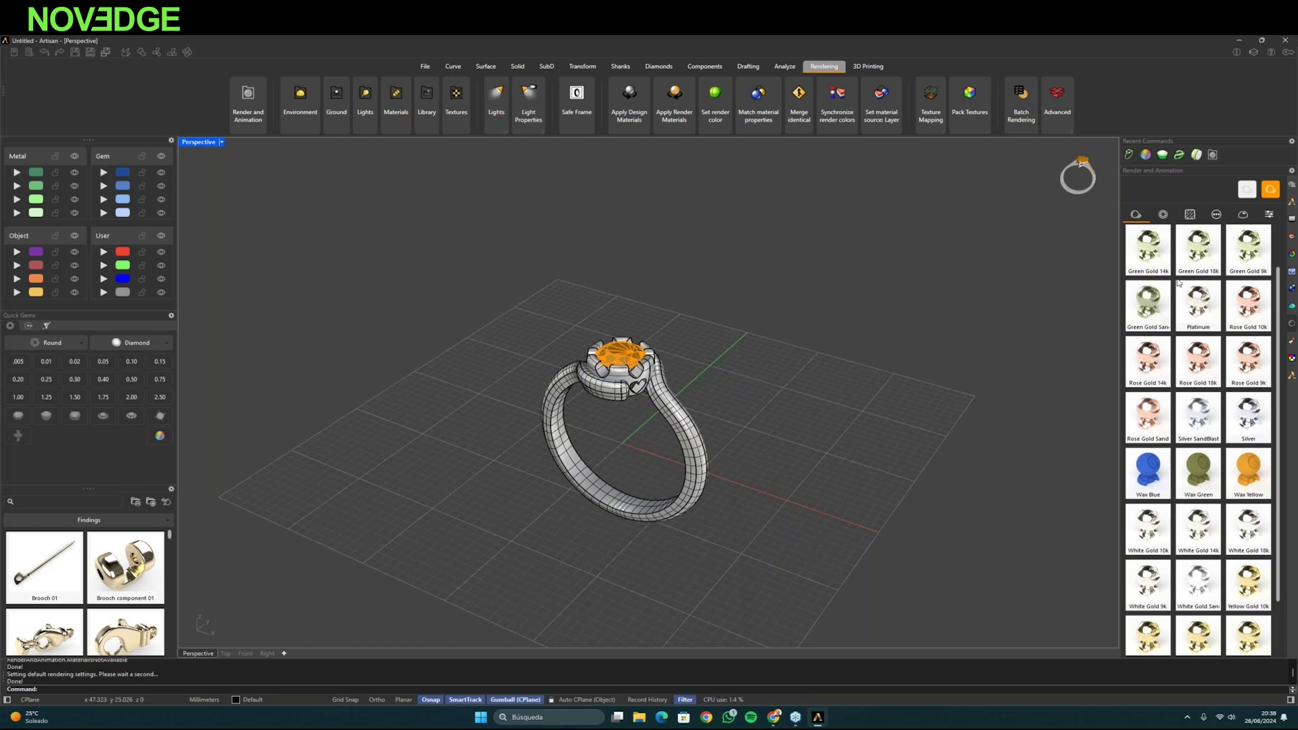
- Apply an orange gemstone material from the gem library to the ring's center stone
left_click(1163, 215)
scroll(1199, 401, "up", 1)
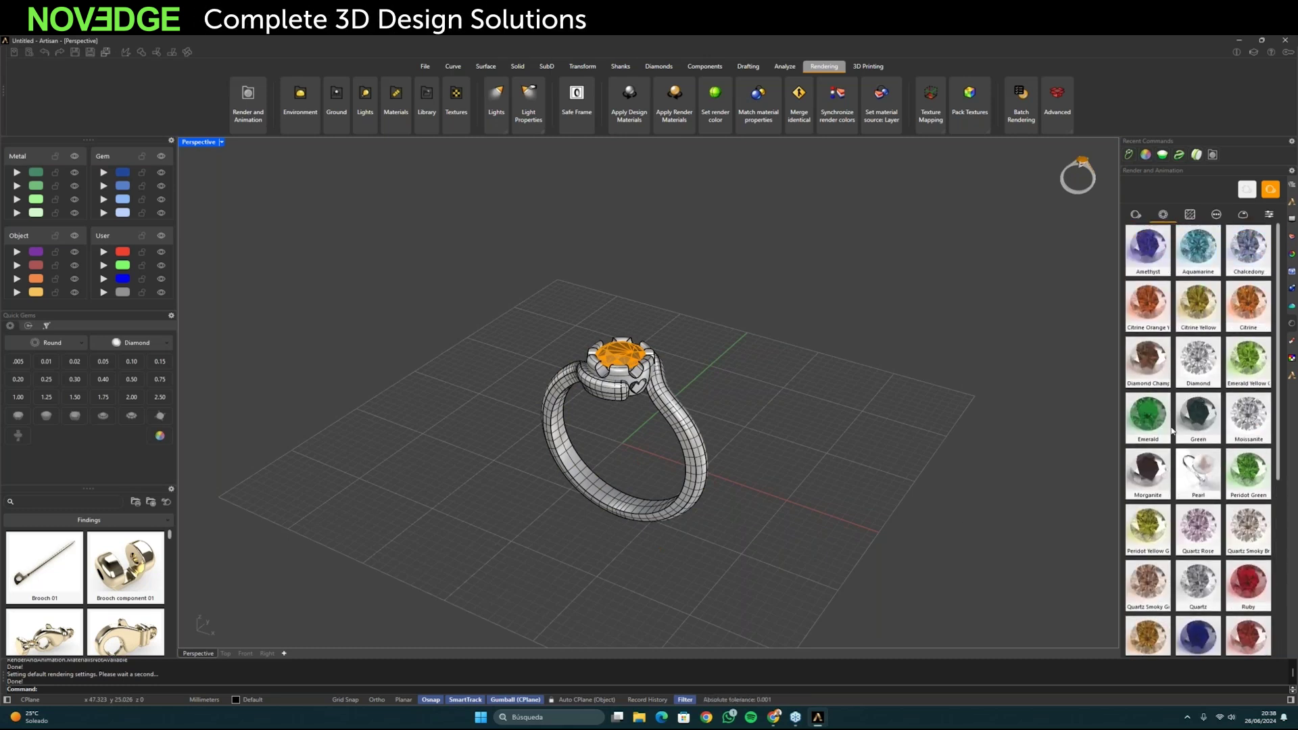
left_click_drag(754, 474, 619, 362)
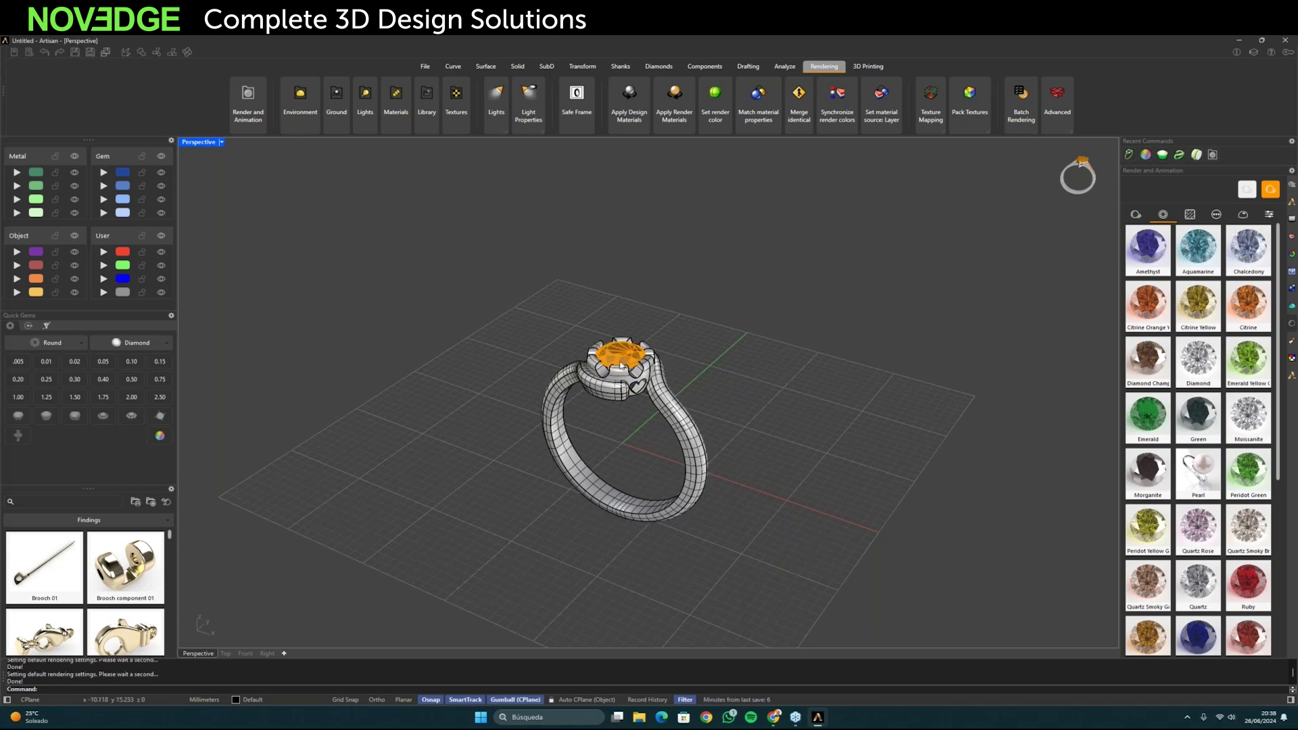
- Give the scene the pink Basic Reflection ground and apply a lighting environment from the library
left_click(1190, 214)
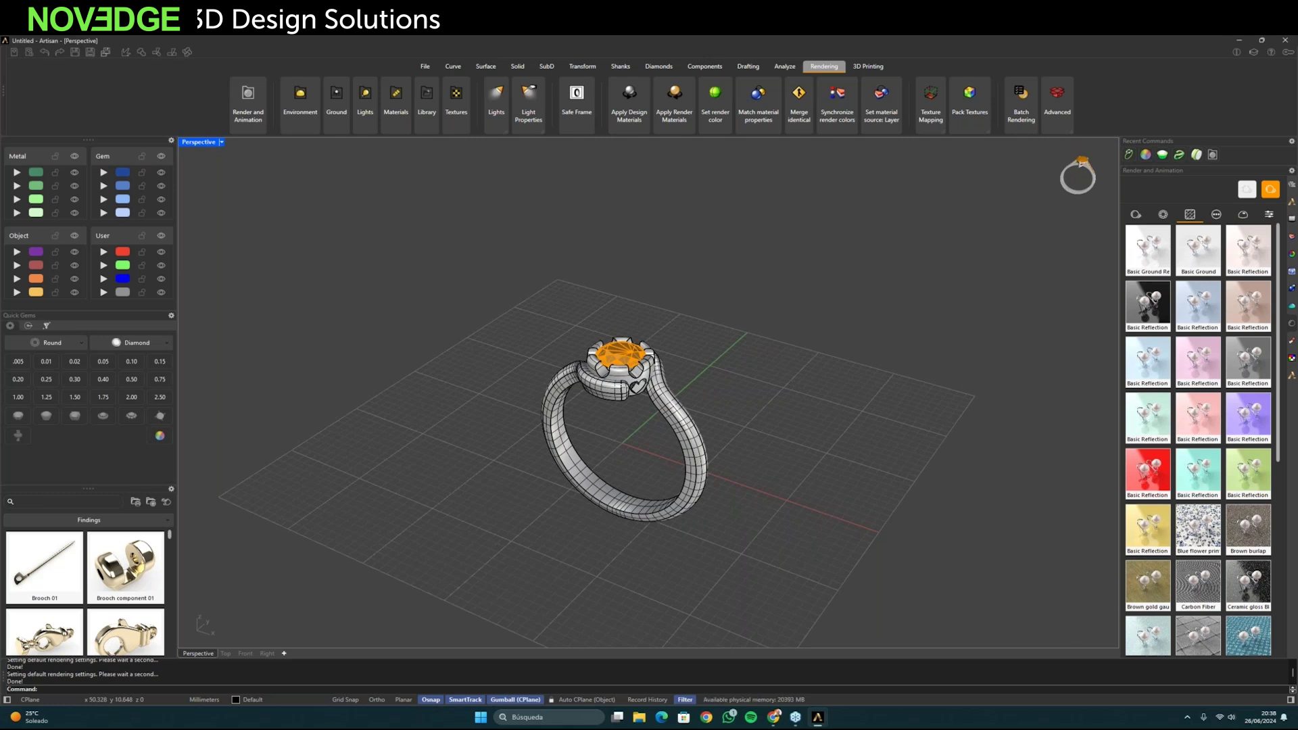
left_click(1242, 215)
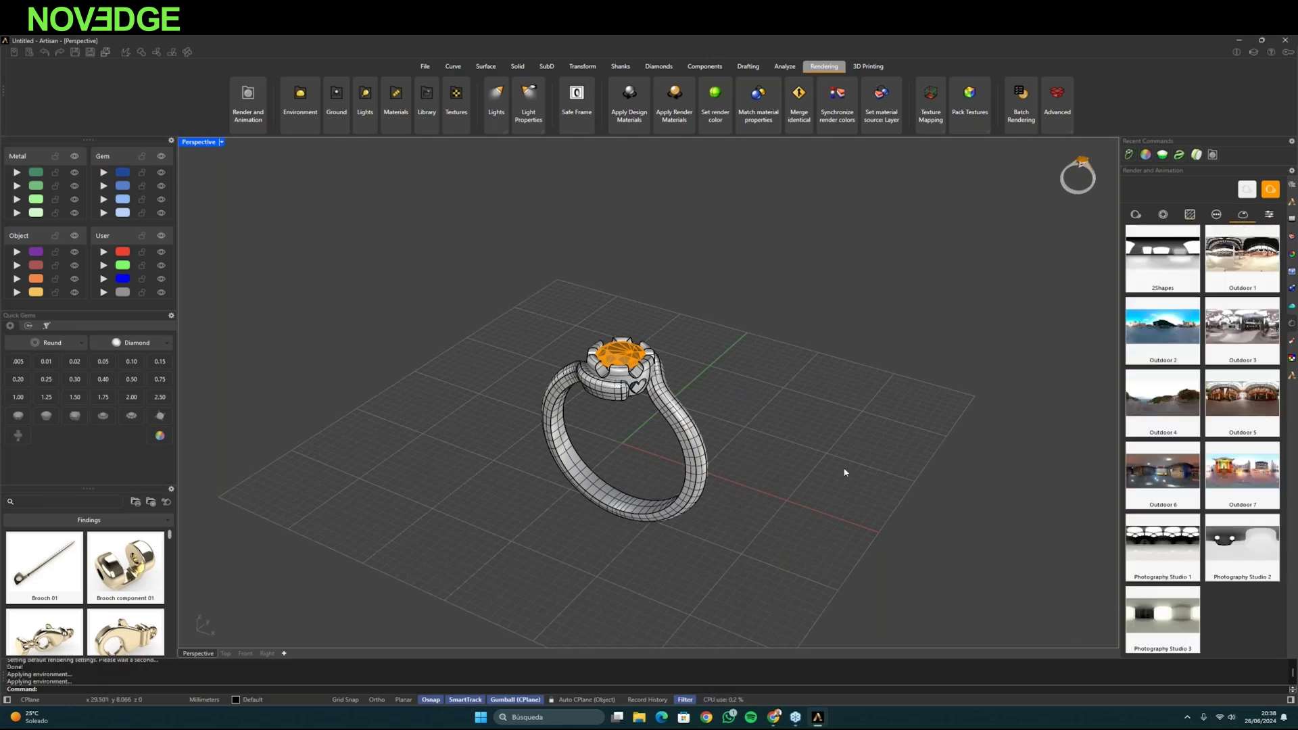
- Show the Perspective viewport in Raytraced display mode and limit the render to 200 samples
left_click(221, 143)
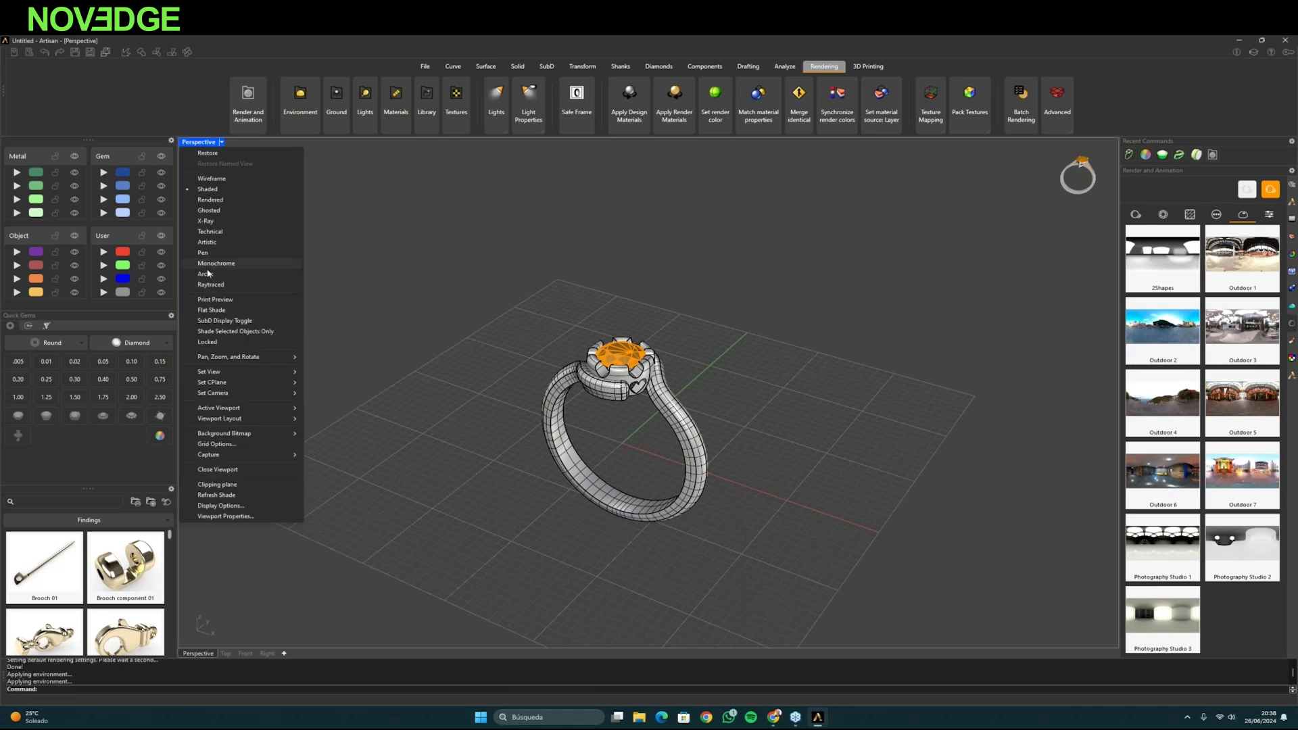
left_click(212, 292)
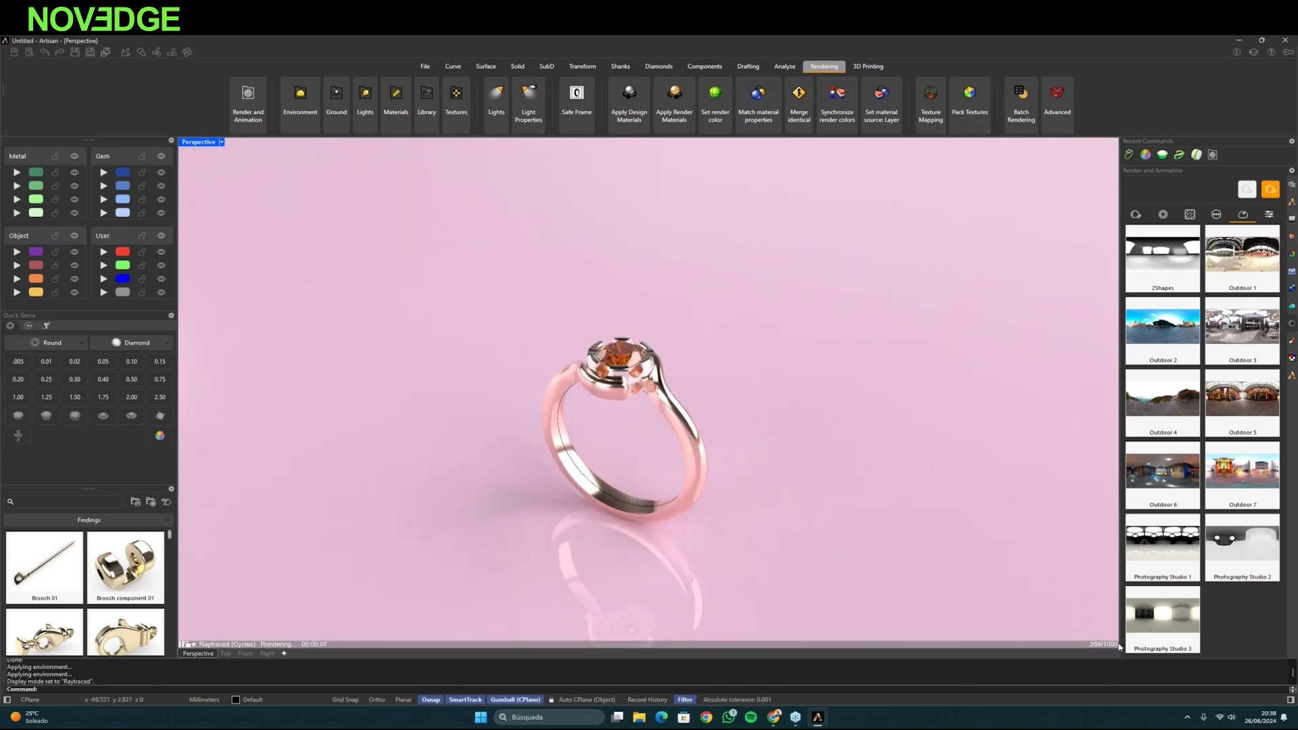
double_click(1109, 645)
type("200")
key("Return")
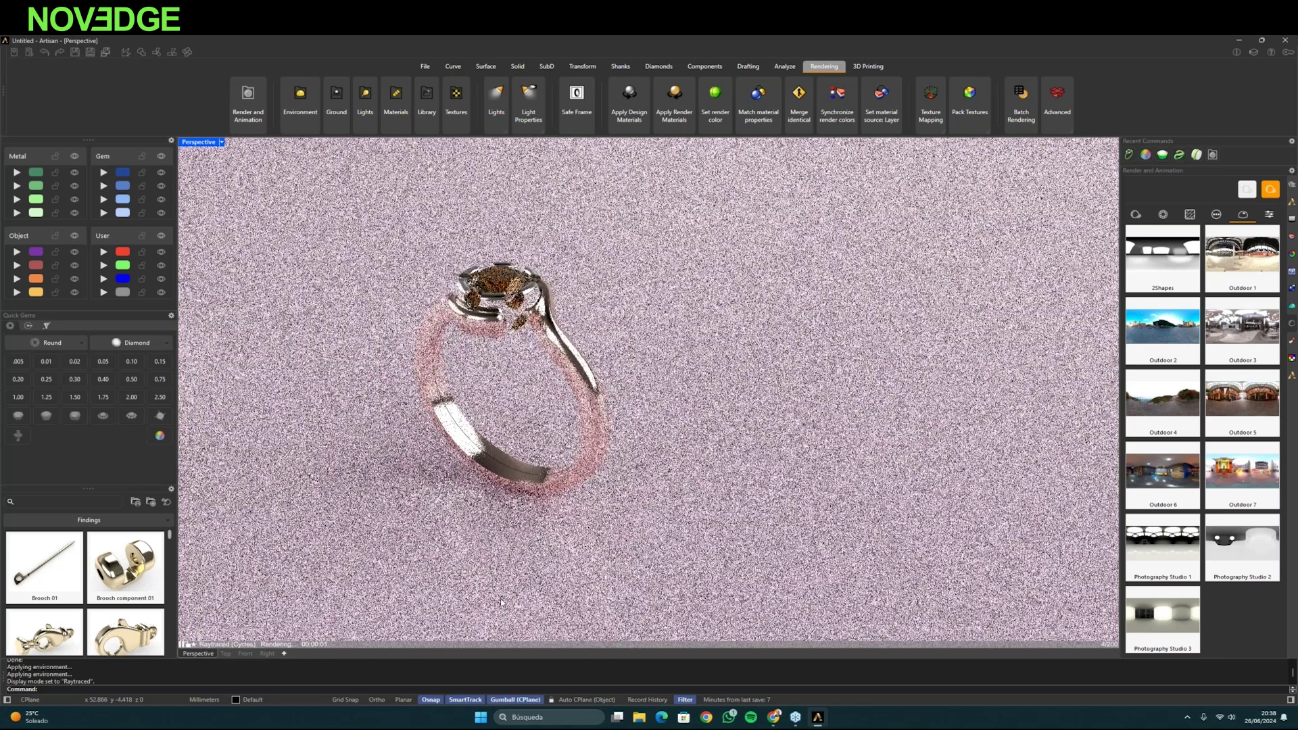
- Select all curves with SelCrv and hide them, keeping the ring framed in the raytraced view
type("SelCrv")
key("Return")
type("Hide")
key("Return")
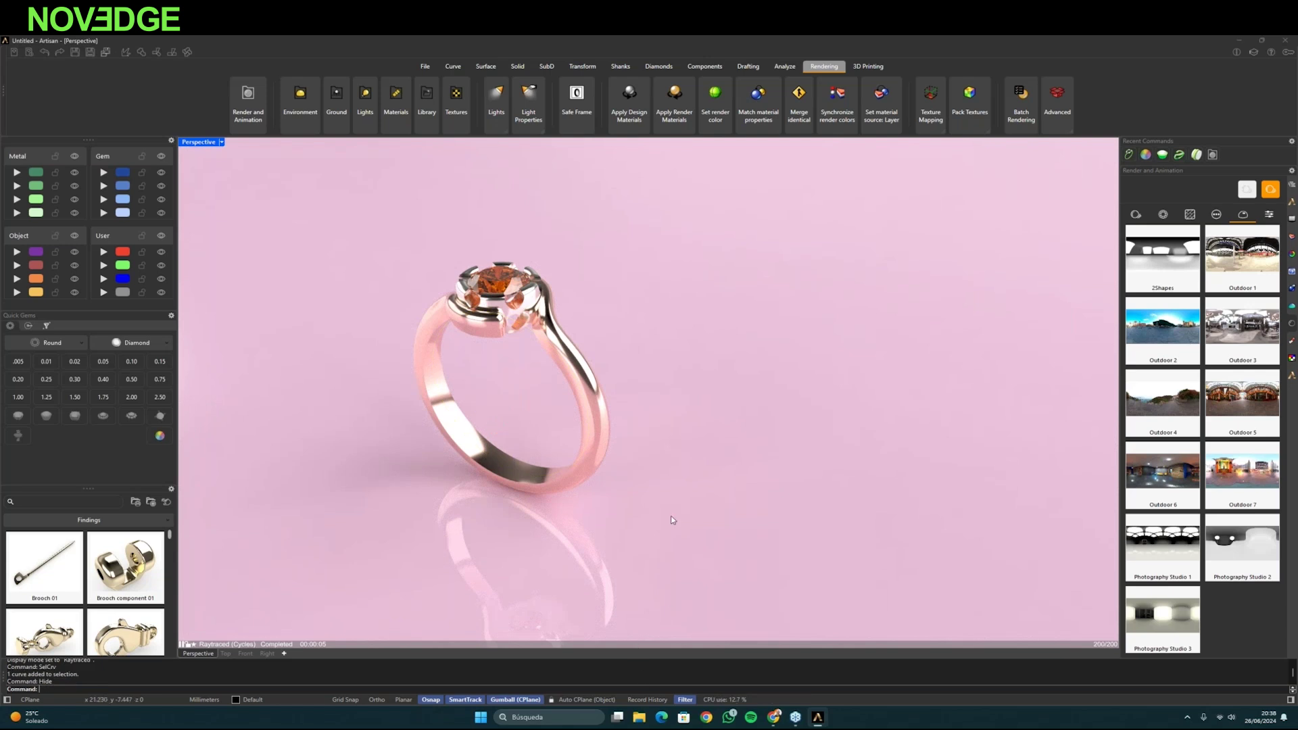
right_click_drag(672, 517, 677, 519)
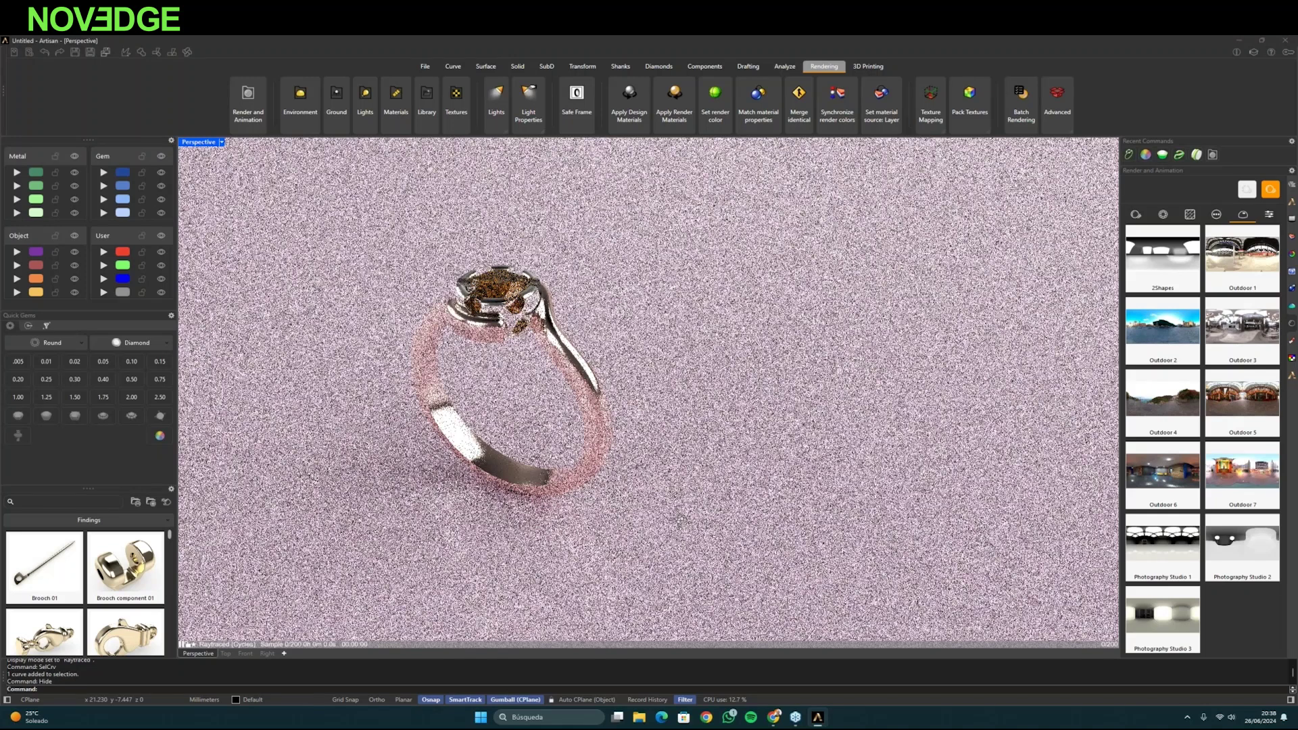
right_click_drag(678, 519, 424, 485)
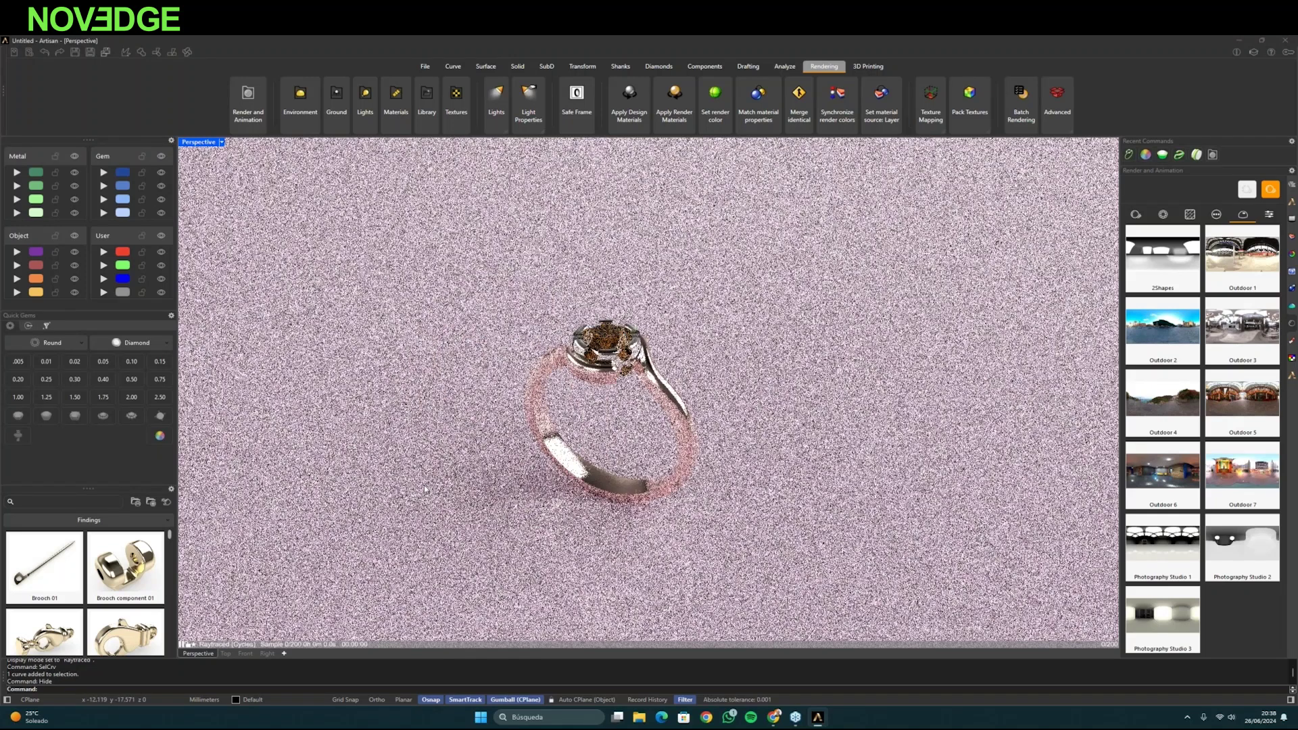
scroll(424, 485, "up", 2)
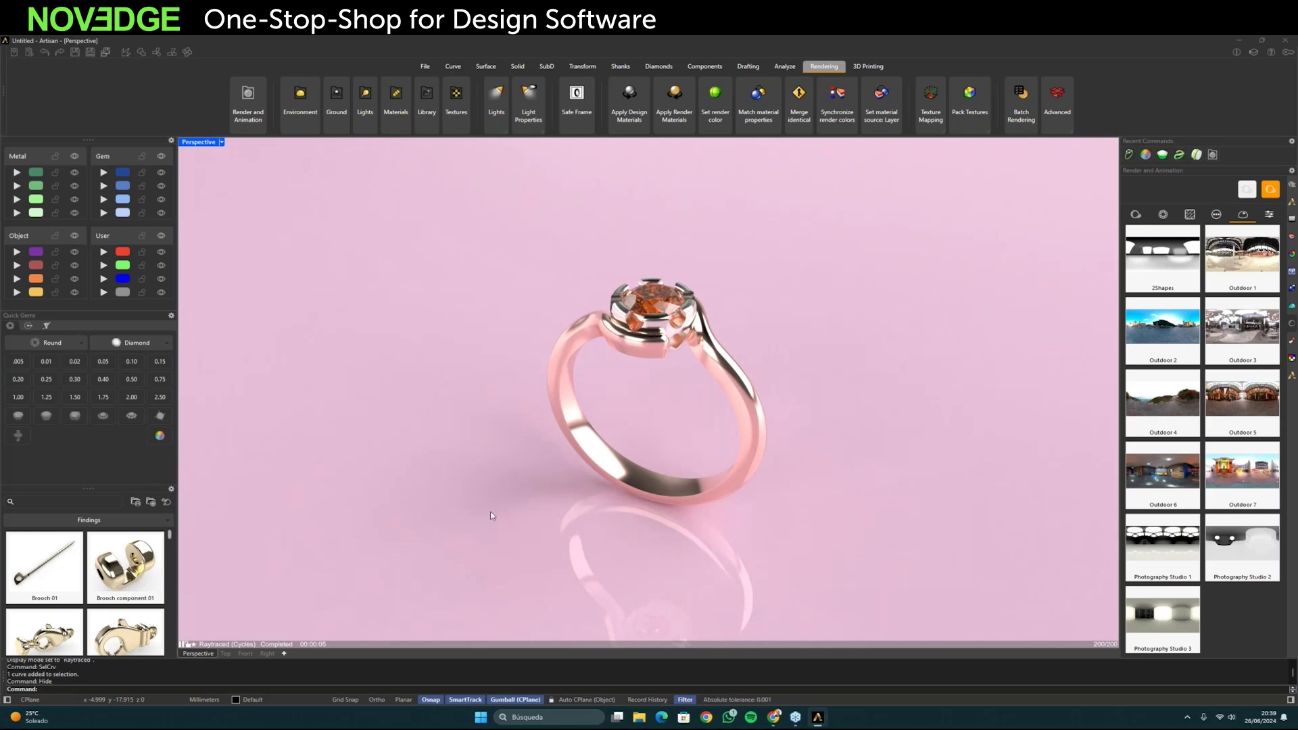
left_click(598, 474)
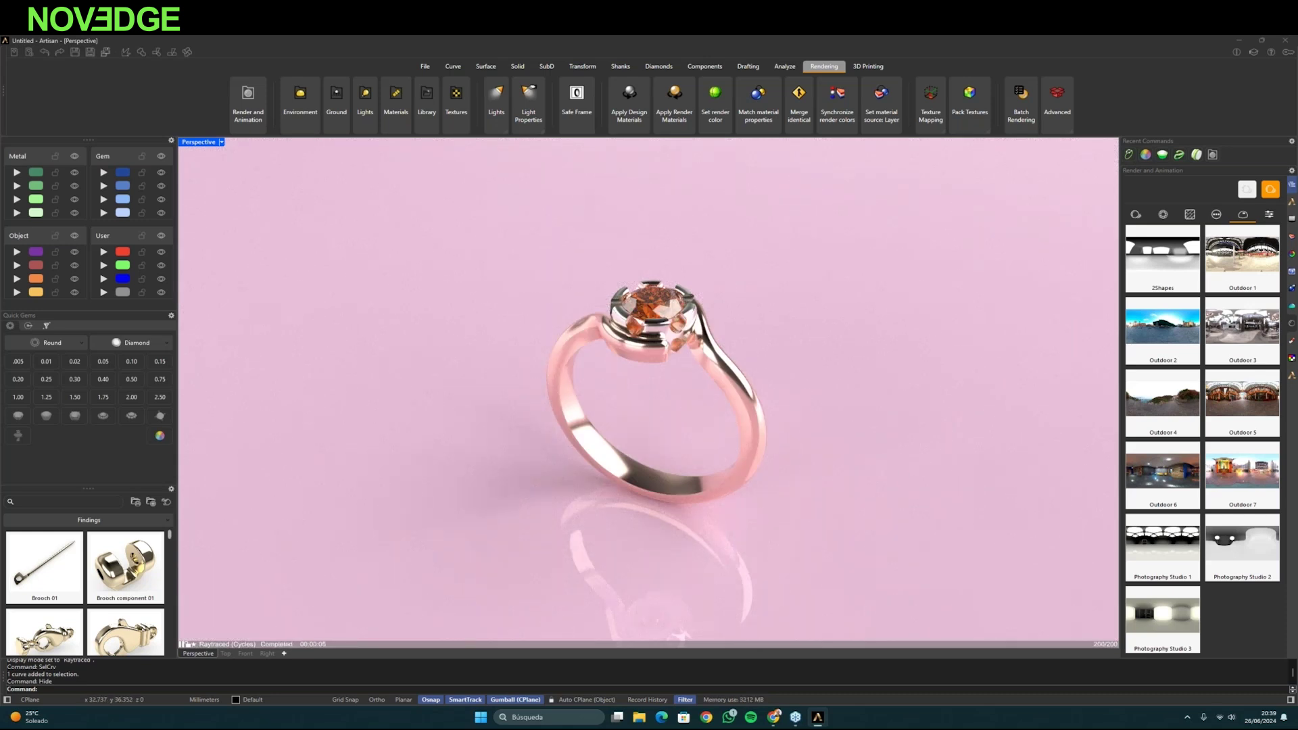
- Close the ring model without saving, switch to Rhino 8, and start a Small Objects - Millimeters document
left_click(1284, 43)
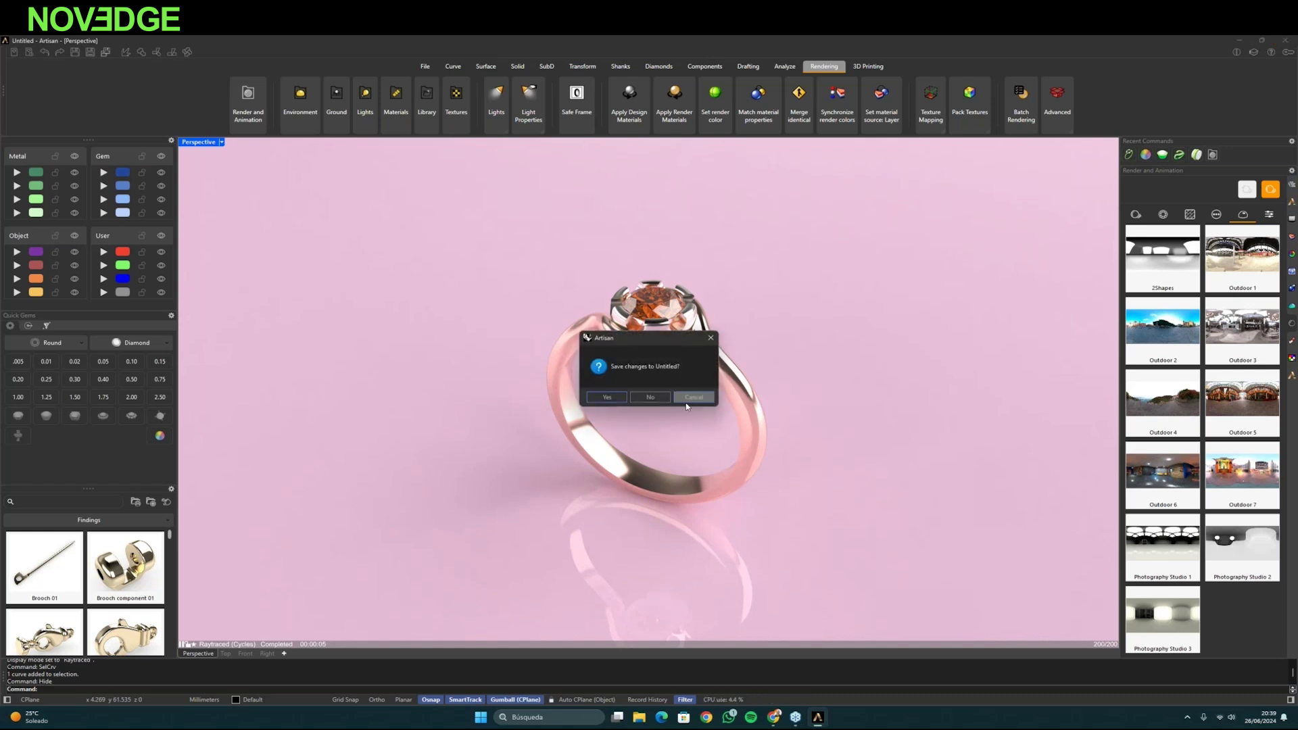
left_click(651, 397)
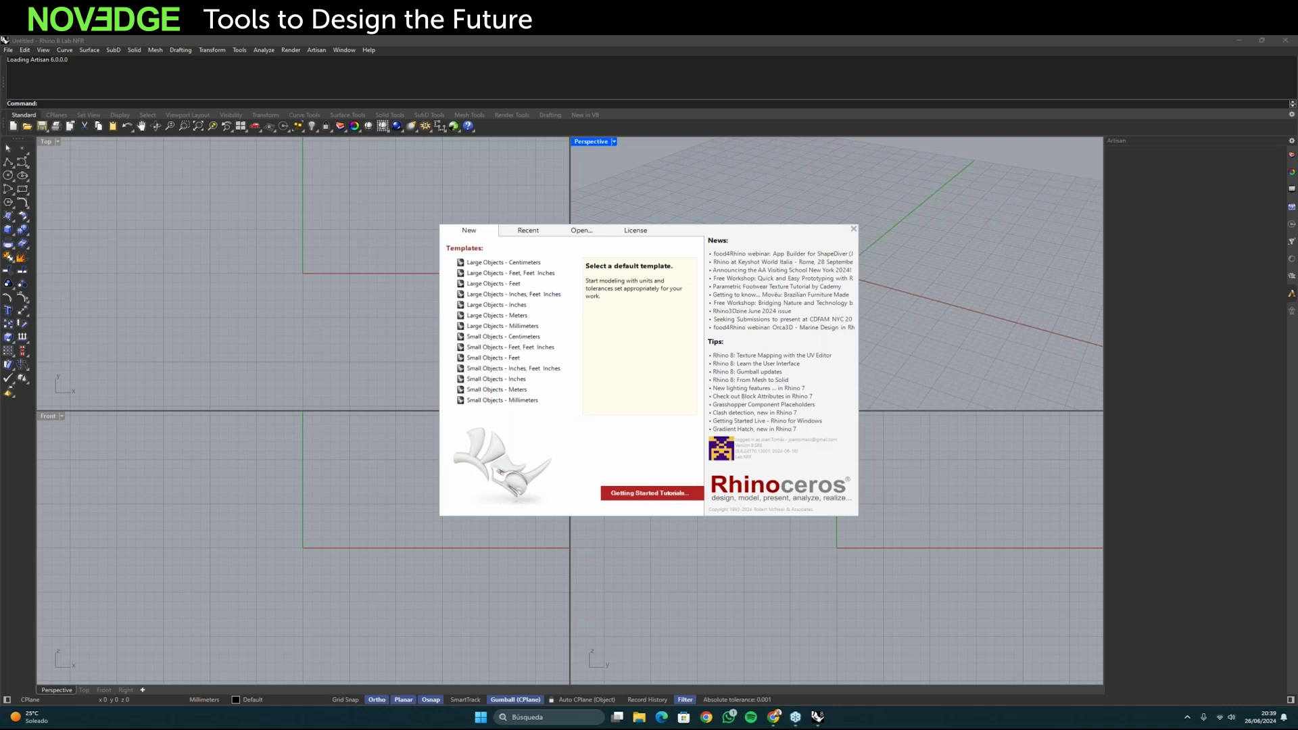
double_click(514, 401)
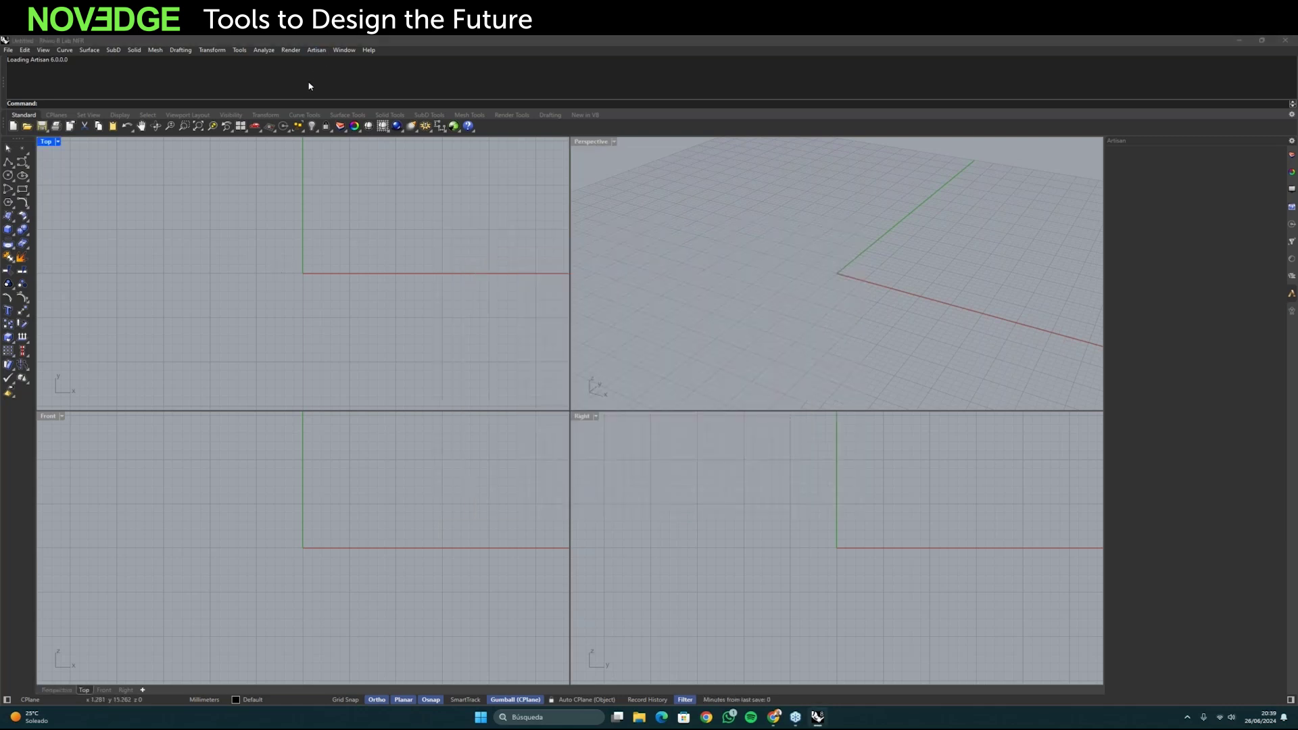
- Create an Artisan ring curve with the United States of America finger size 7
left_click(316, 50)
mouse_move(332, 117)
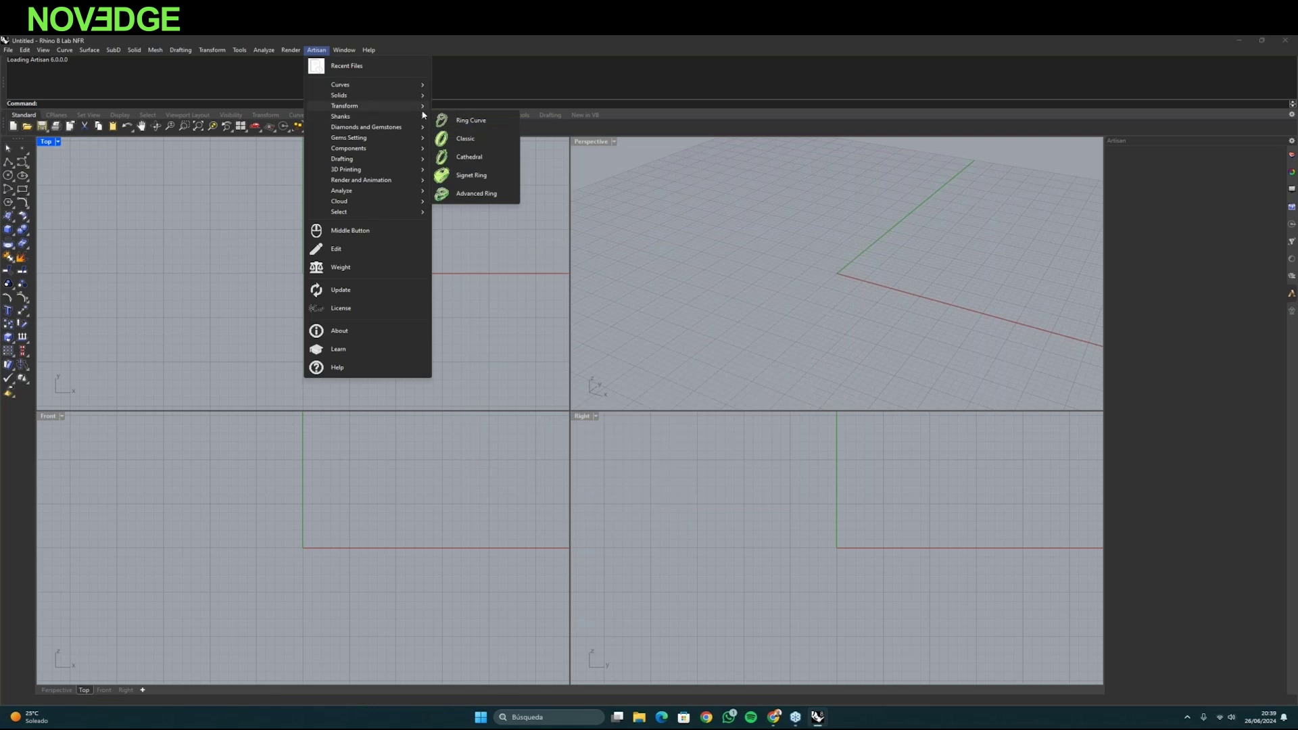
left_click(446, 119)
left_click(1176, 204)
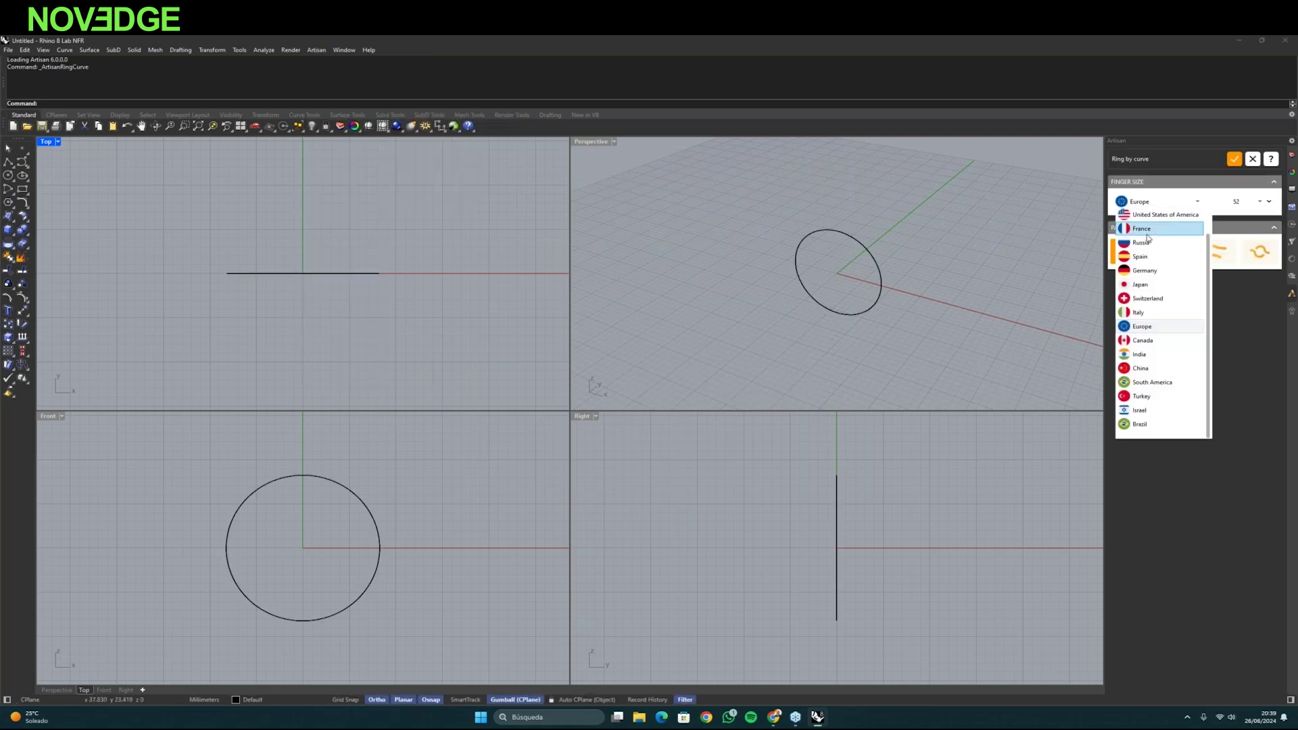
left_click(1173, 213)
left_click(1243, 213)
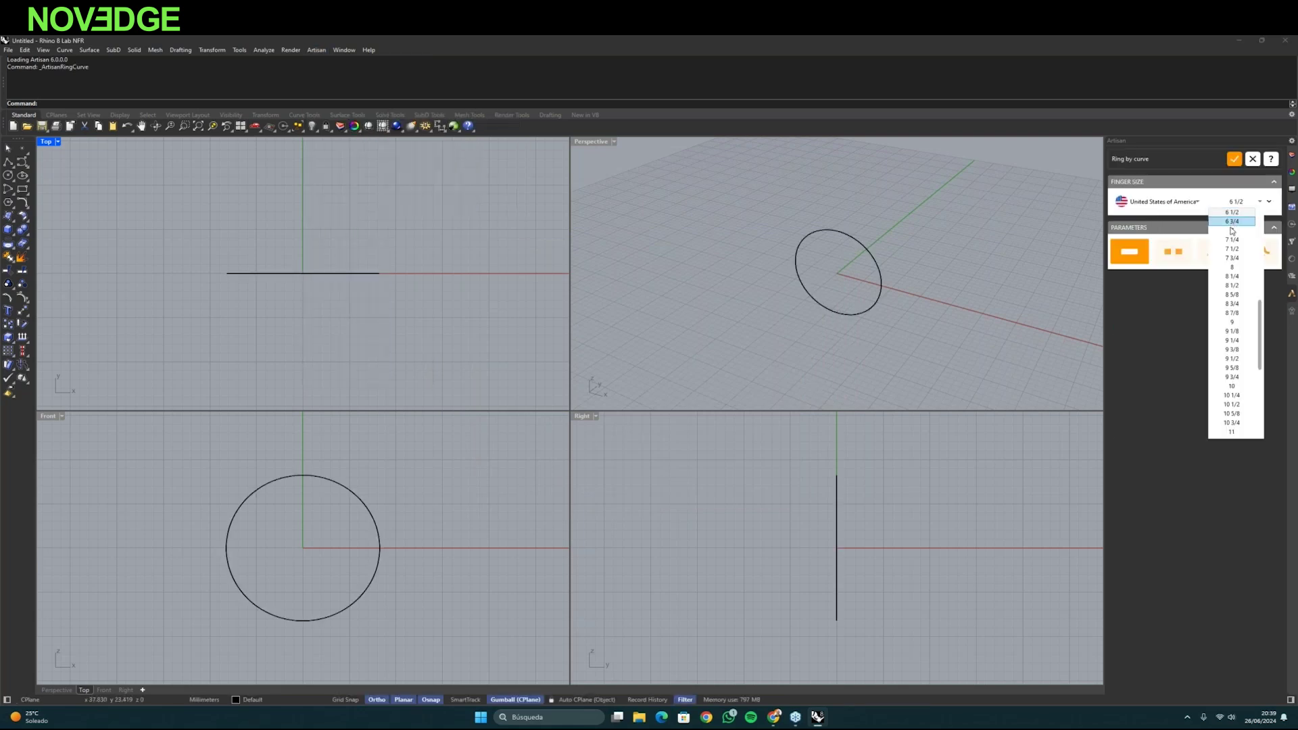
left_click(1237, 225)
left_click(987, 314)
left_click(1234, 160)
- Maximize the Perspective viewport and insert the Curves for profiles shank item from the Webinar library category
right_click_drag(780, 390, 838, 352)
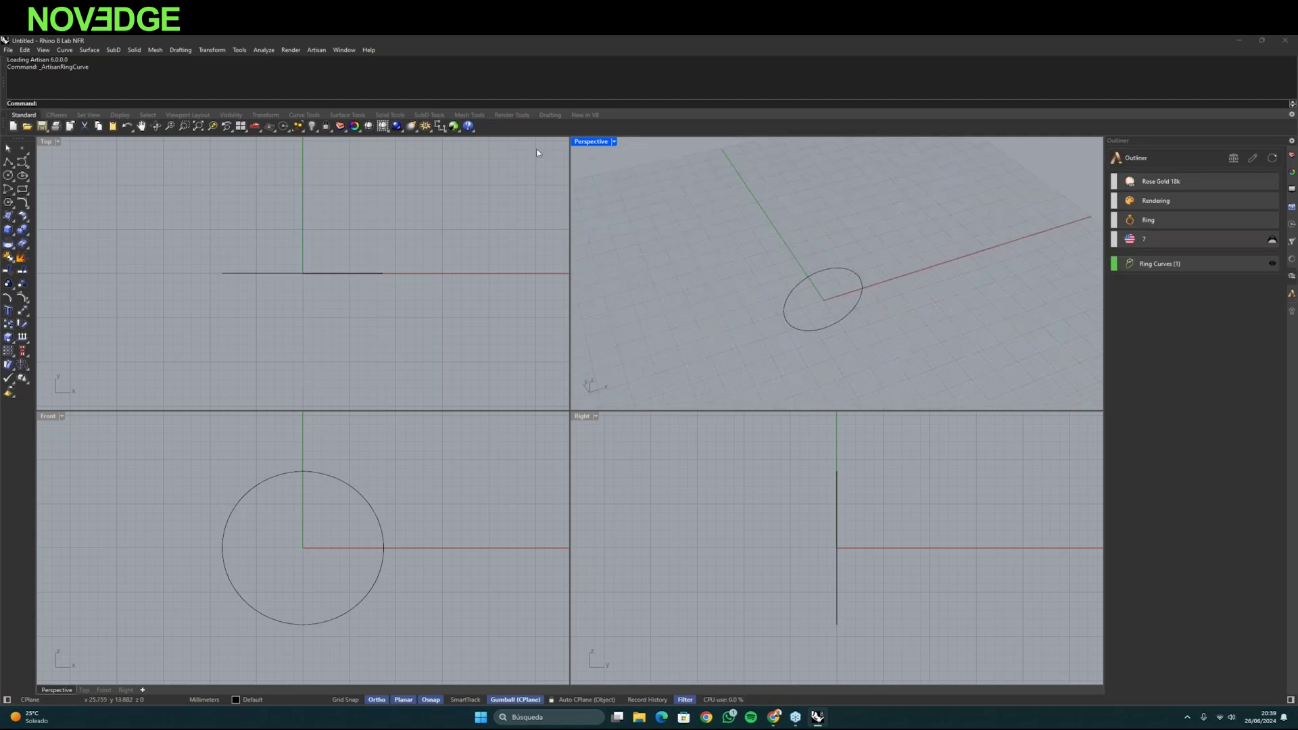
double_click(586, 144)
right_click_drag(633, 303, 542, 453)
left_click(1293, 313)
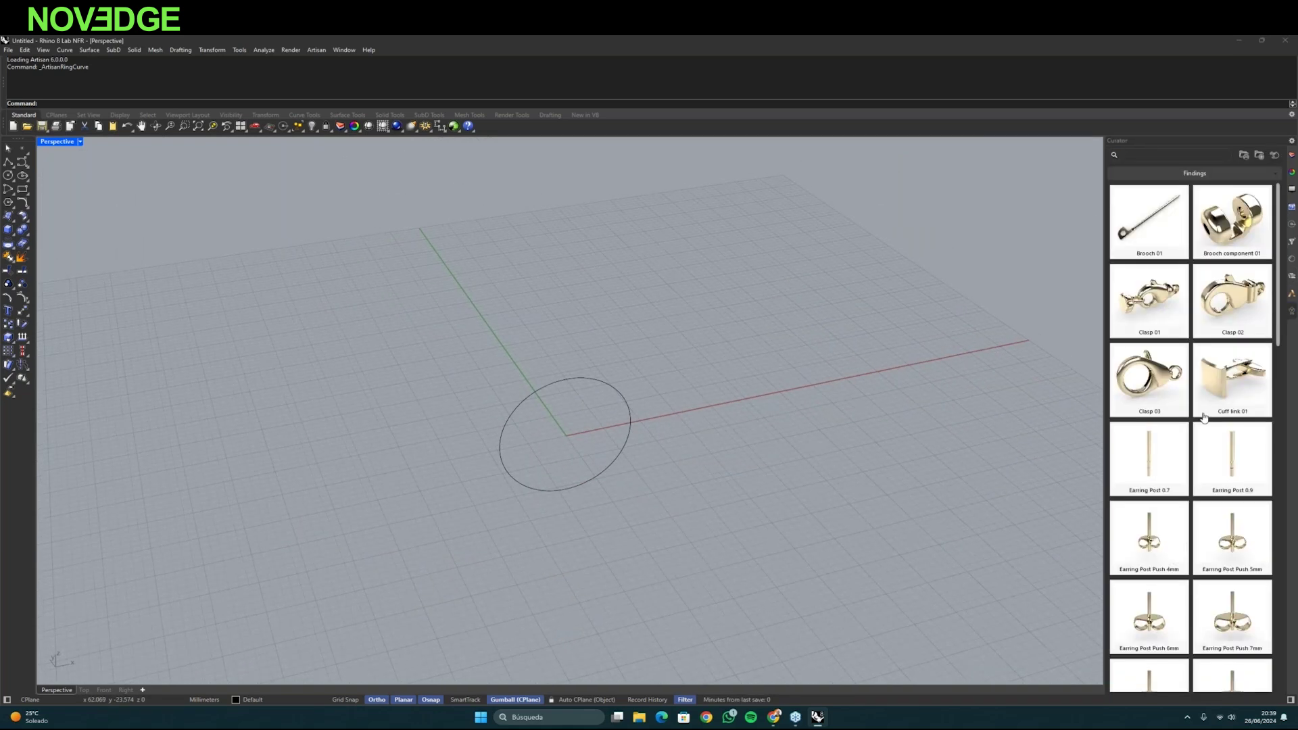
left_click(1185, 174)
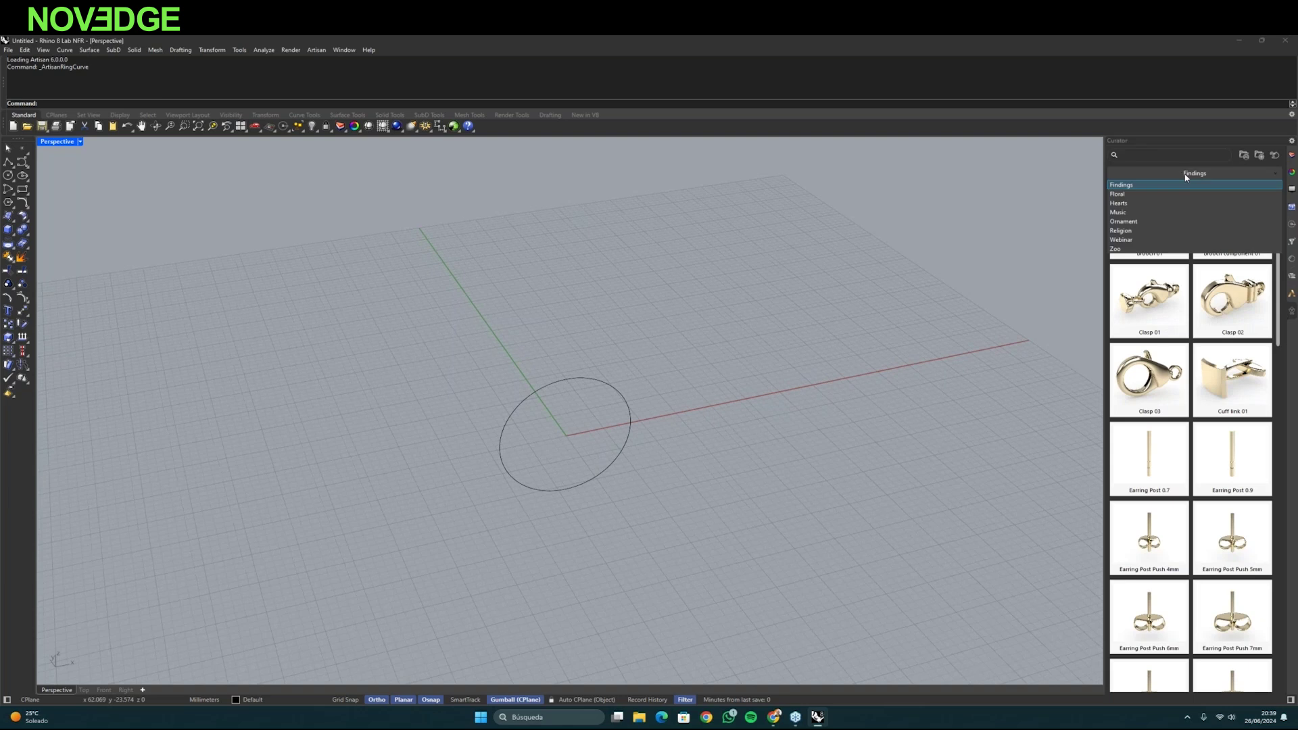
left_click(1140, 240)
left_click(1145, 238)
left_click(737, 391)
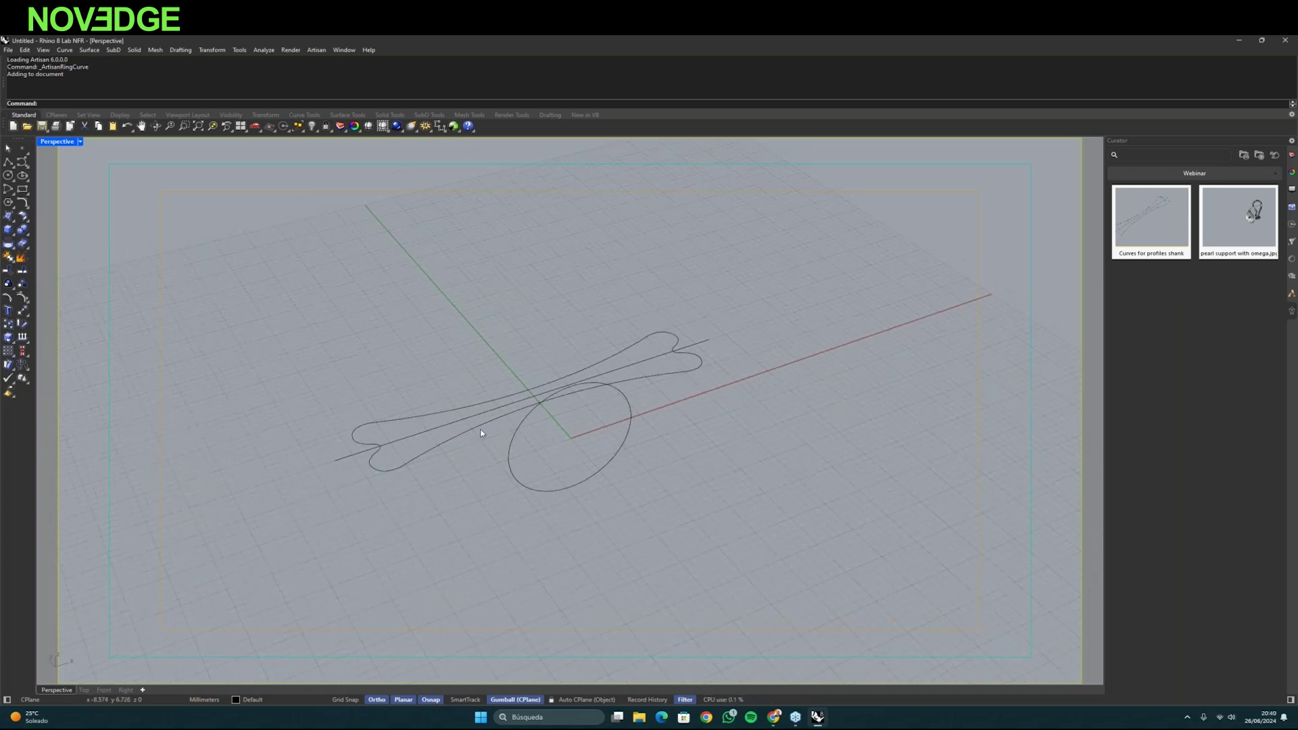
right_click_drag(476, 427, 507, 488)
left_click(448, 434)
left_click(449, 414)
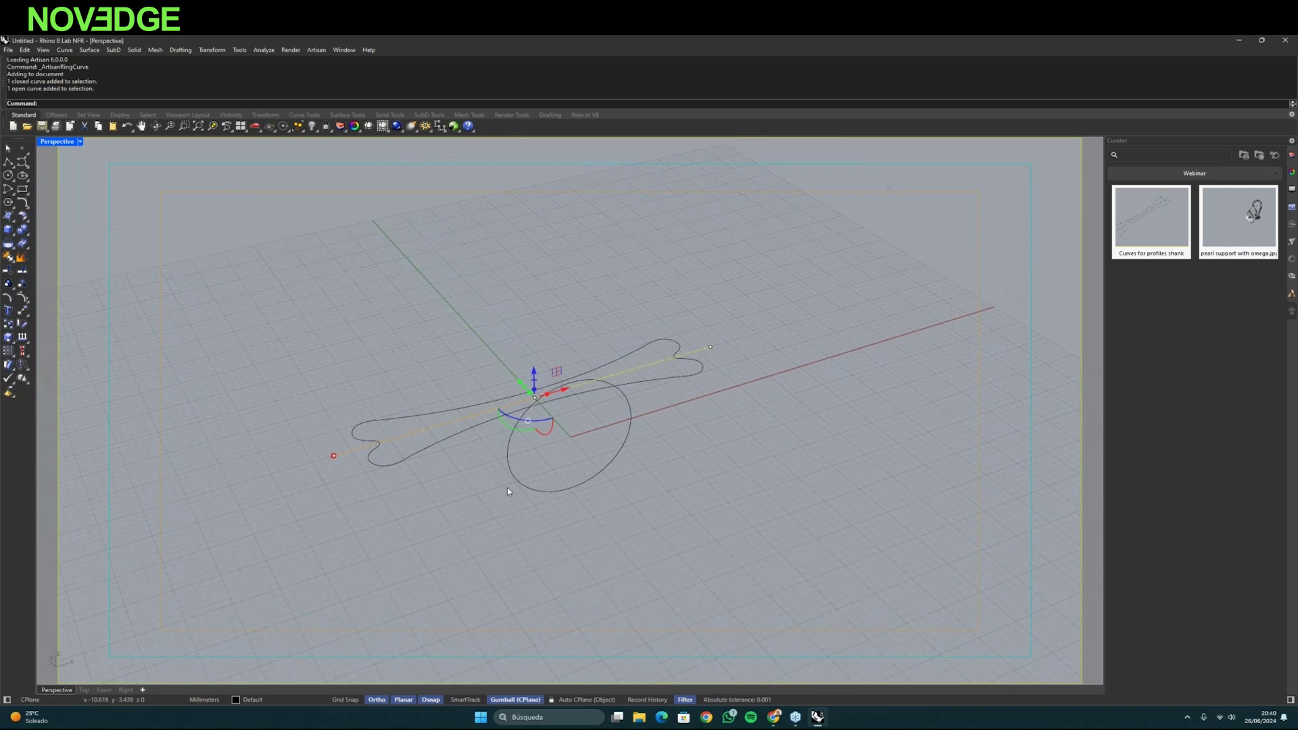
left_click(451, 566)
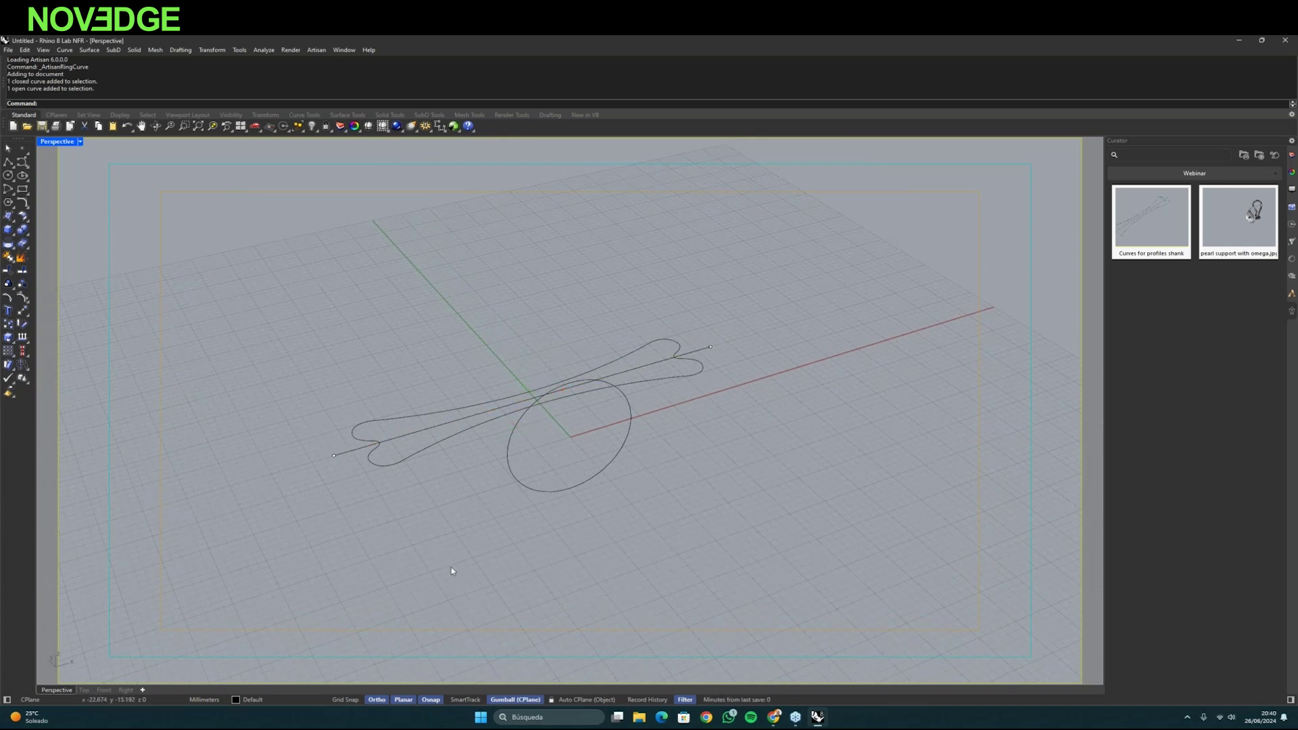
- Flow the closed heart-ended curve from its straight centre line onto the circular ring curve
left_click(213, 51)
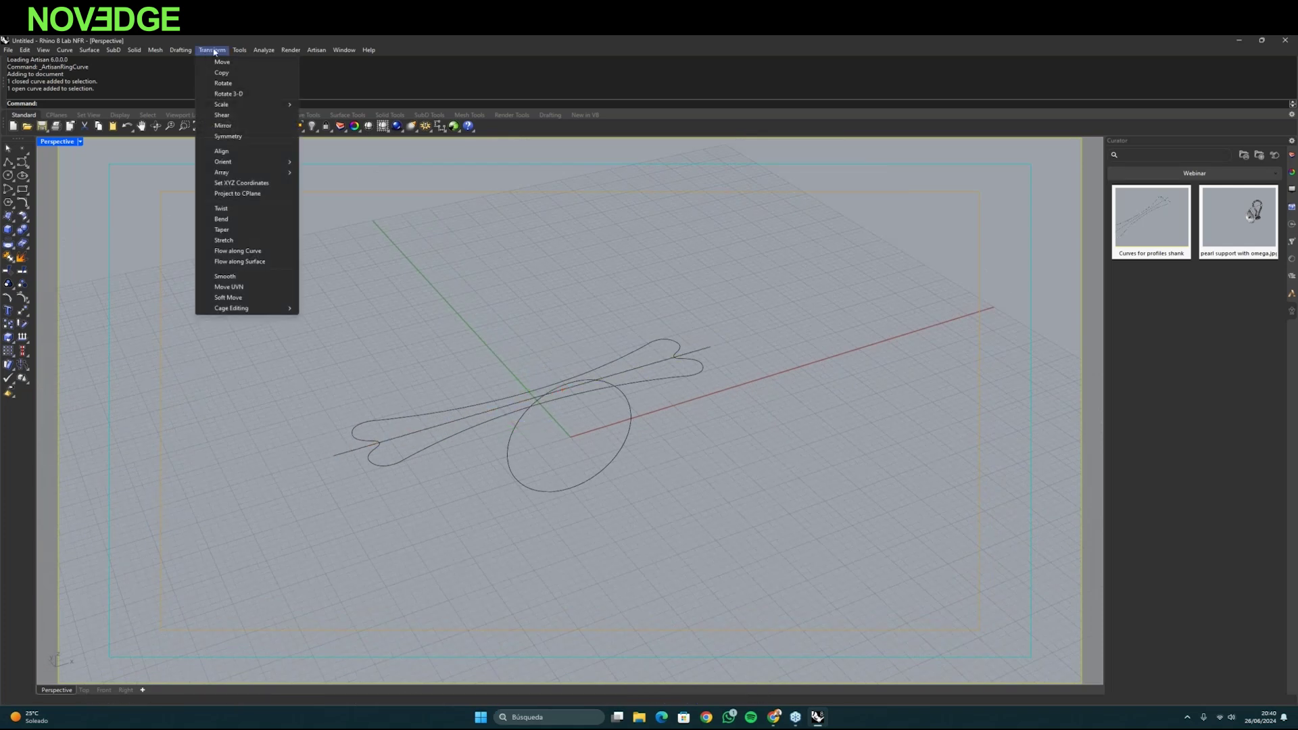
left_click(226, 250)
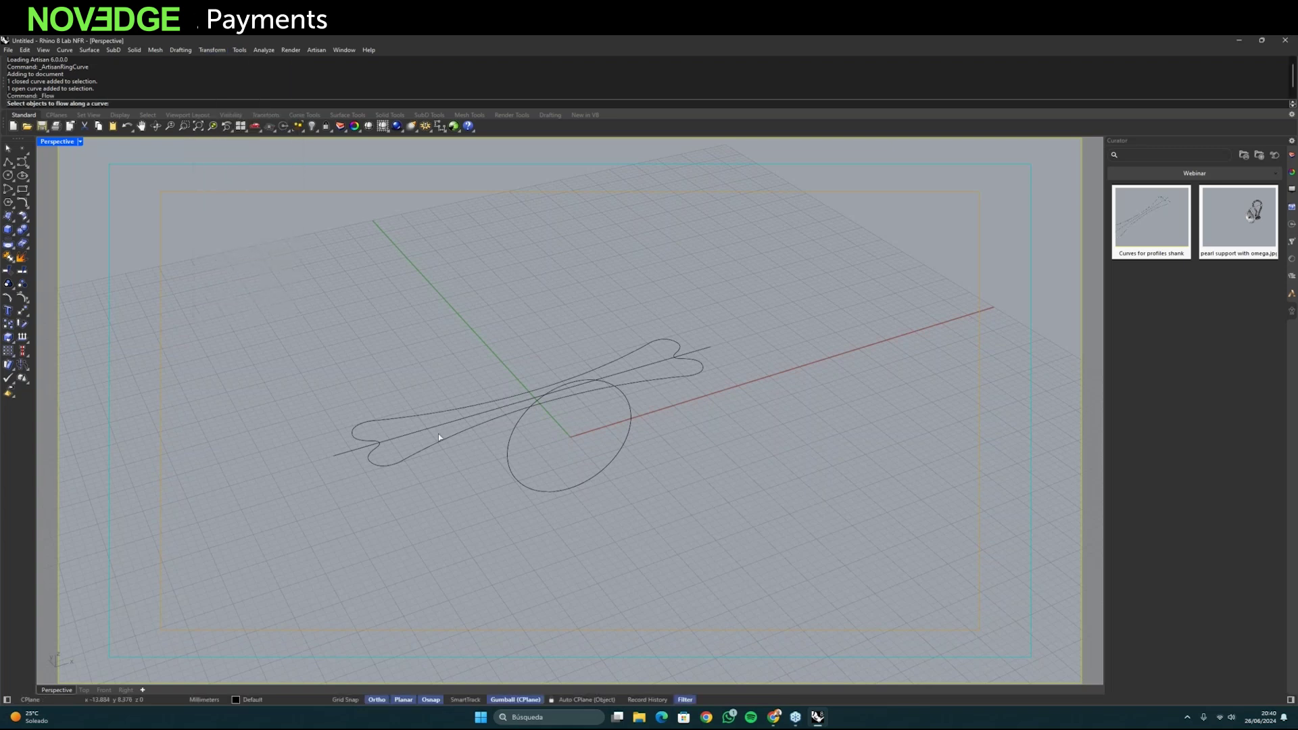
left_click(427, 449)
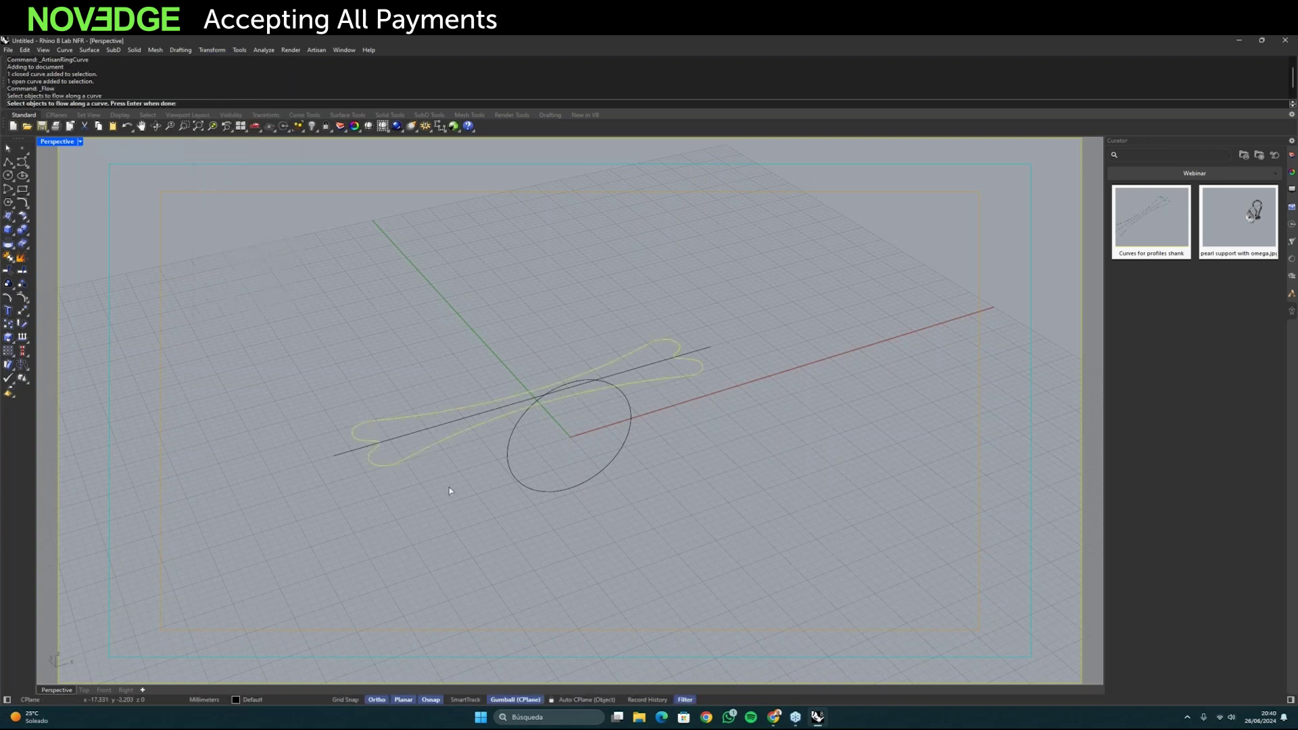
key("Return")
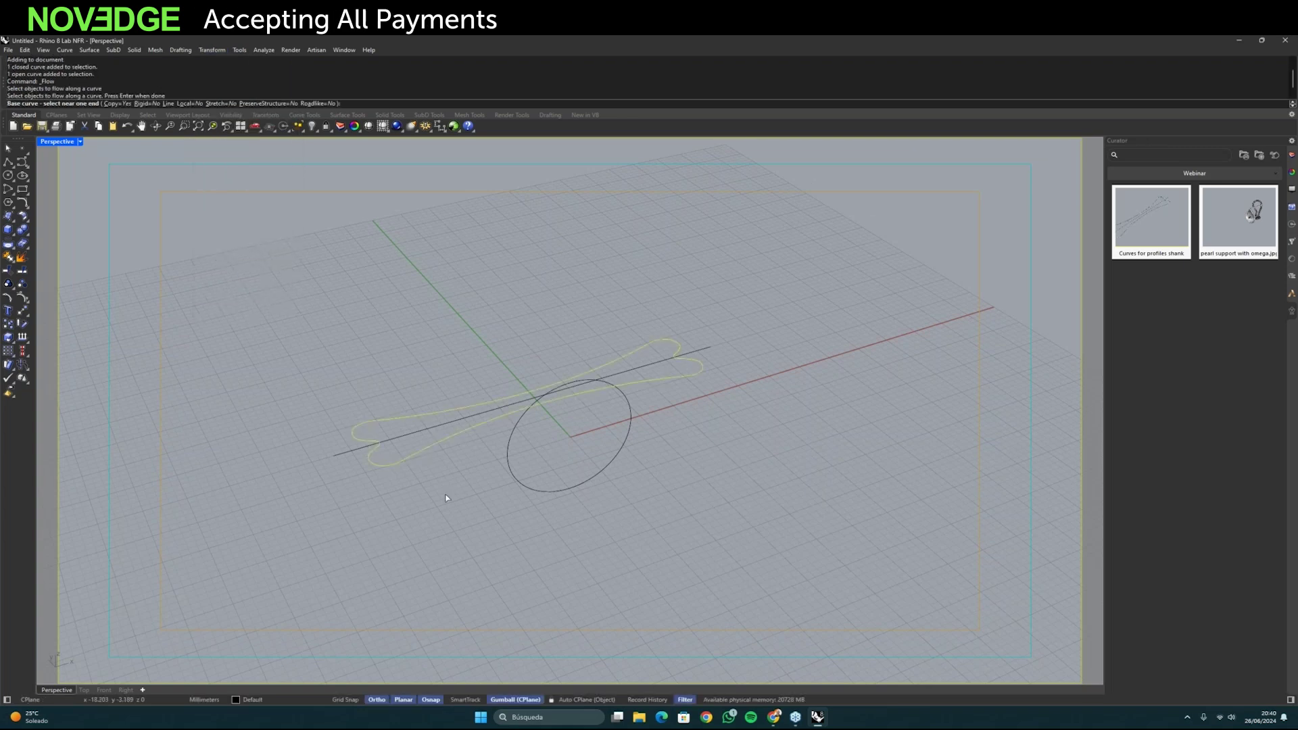
left_click(416, 437)
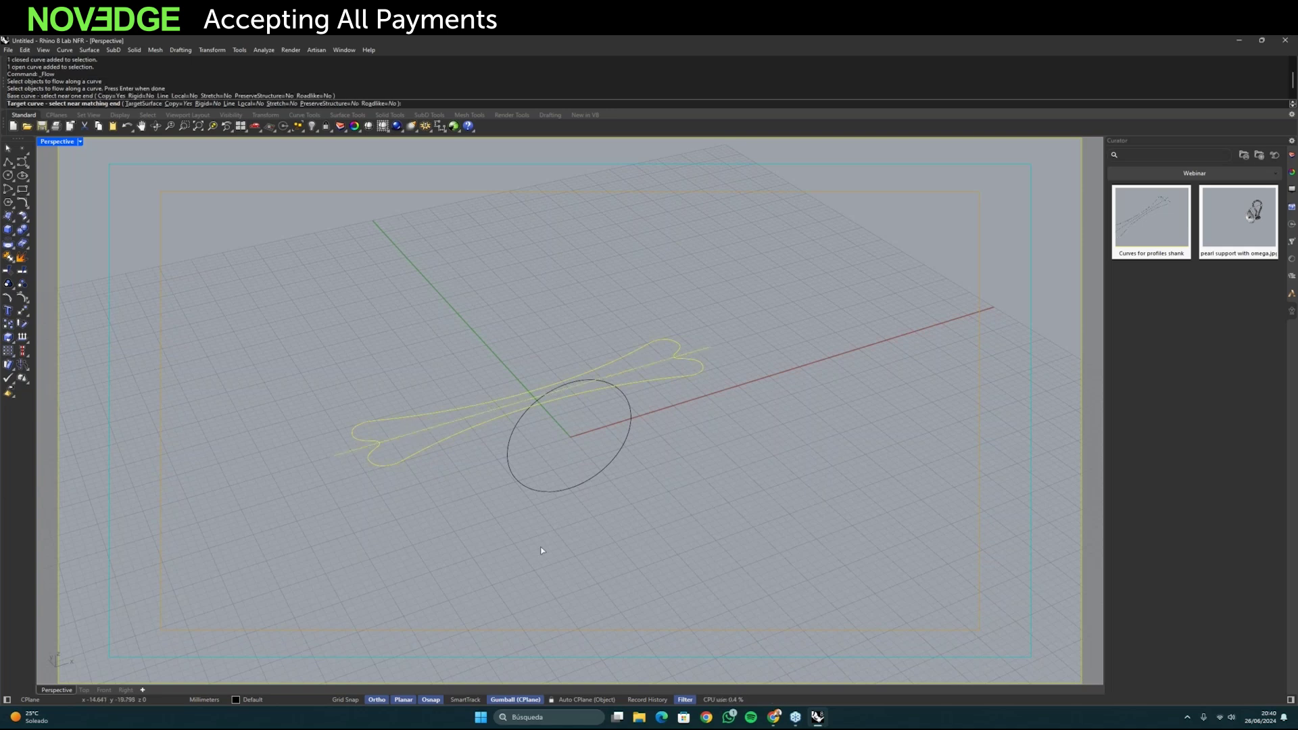
left_click(526, 493)
right_click_drag(476, 575, 443, 554)
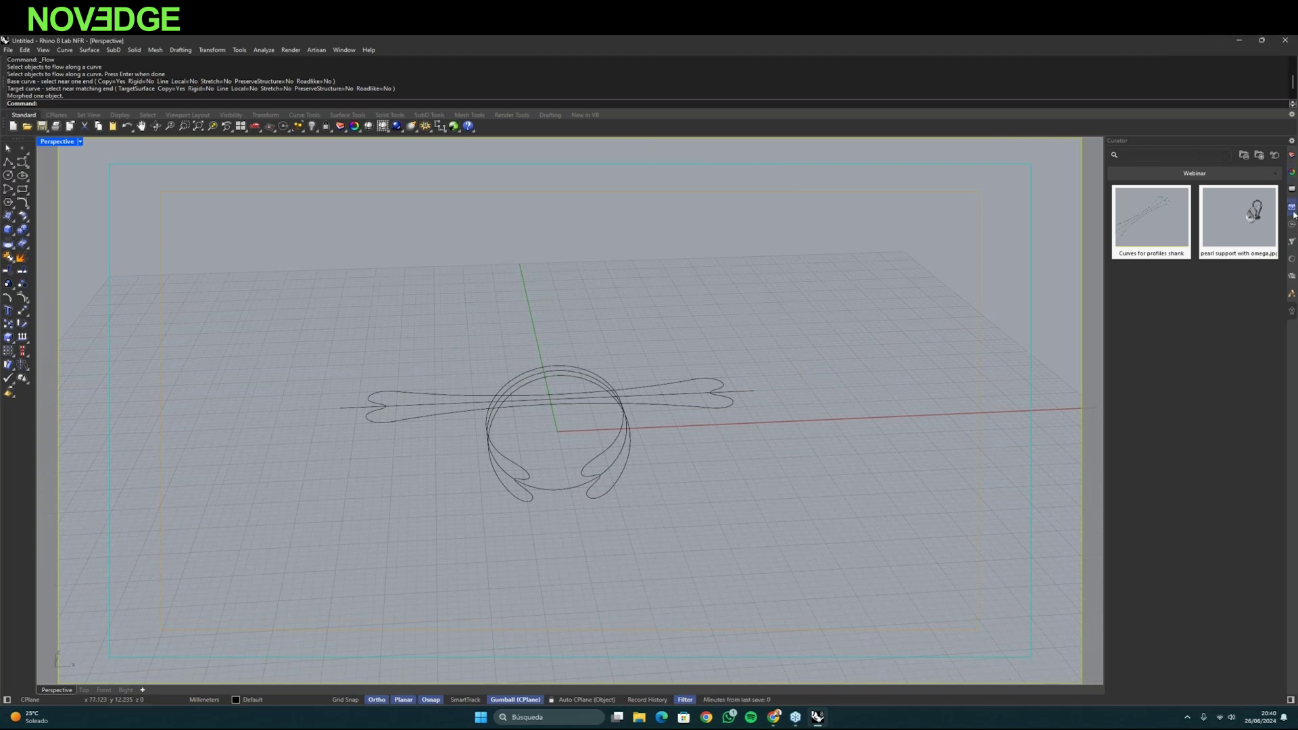
- Turn off the safe frame display in the Perspective viewport
left_click(1291, 156)
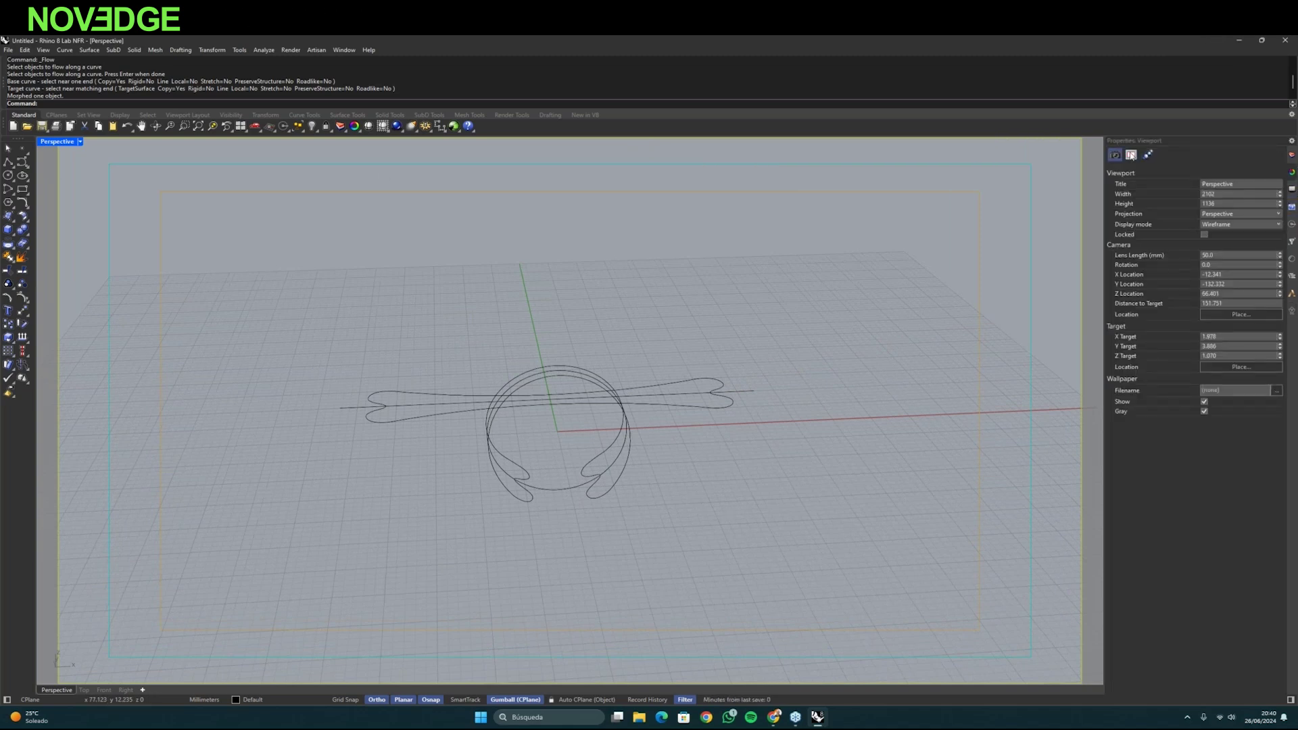
left_click(1131, 155)
left_click(1204, 184)
- Rotate the flowed heart curve half a turn about the origin in the Front view, placing its heart ends at the ring's top
right_click_drag(732, 500, 605, 494)
left_click(605, 495)
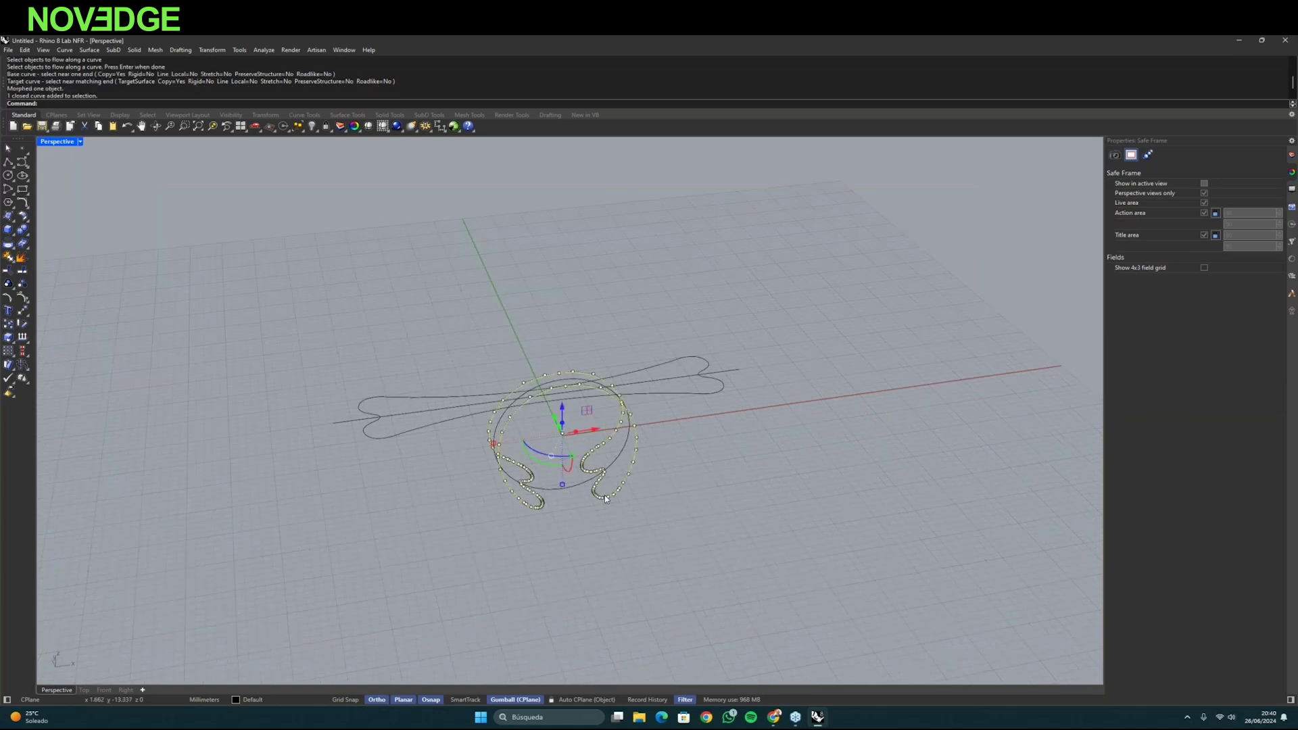
double_click(56, 143)
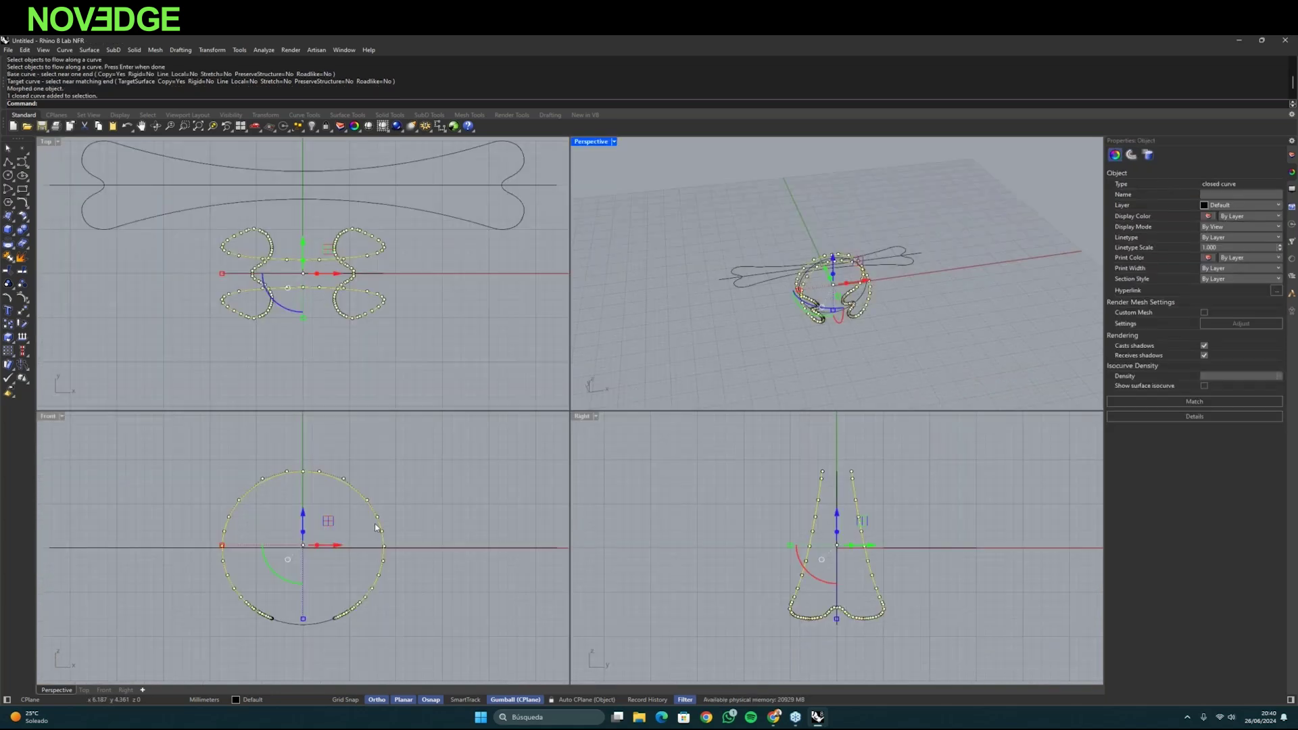
left_click(24, 325)
type("0")
key("Return")
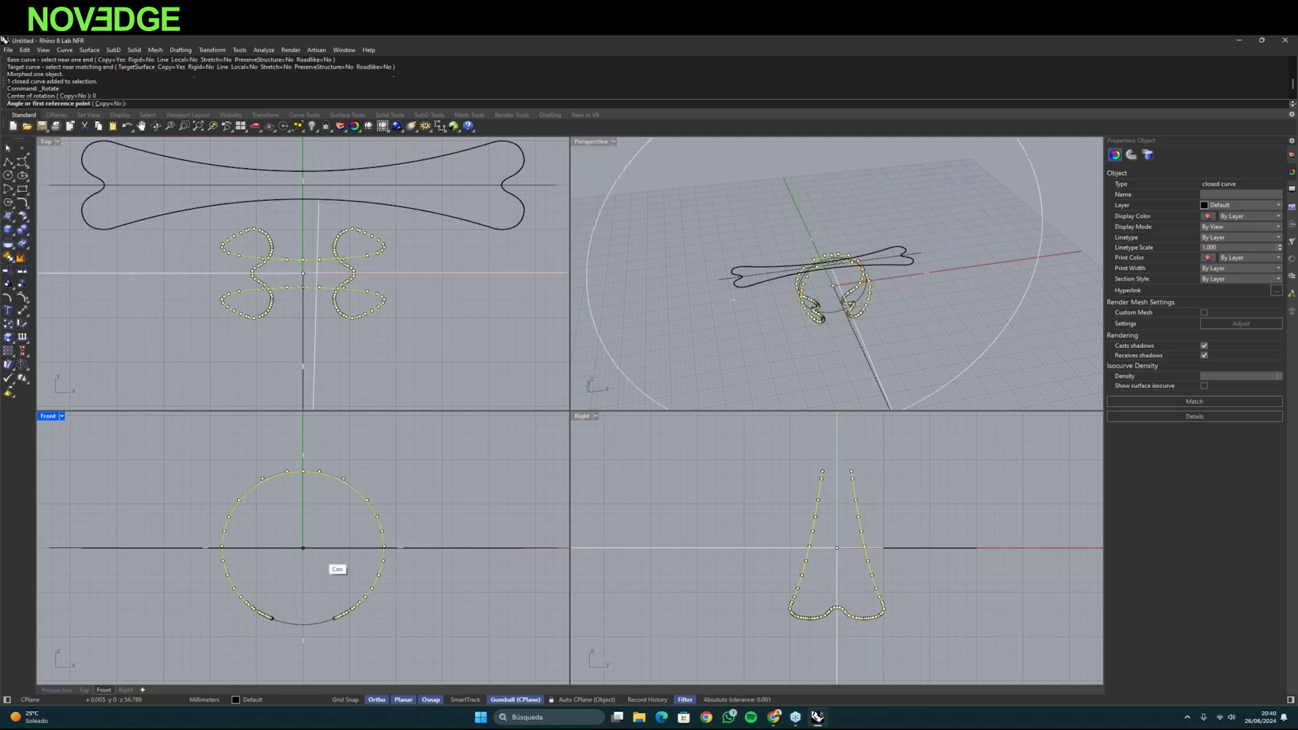
left_click(303, 603)
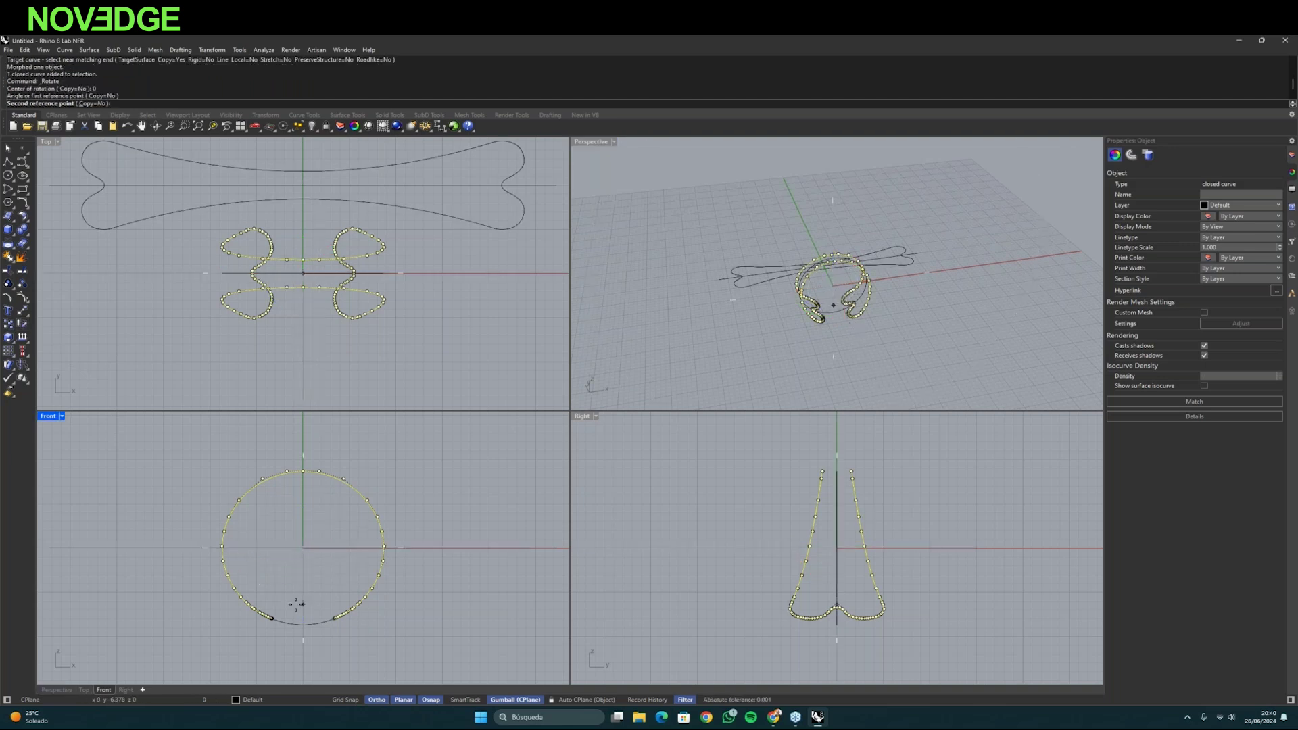
key("Escape")
left_click(601, 143)
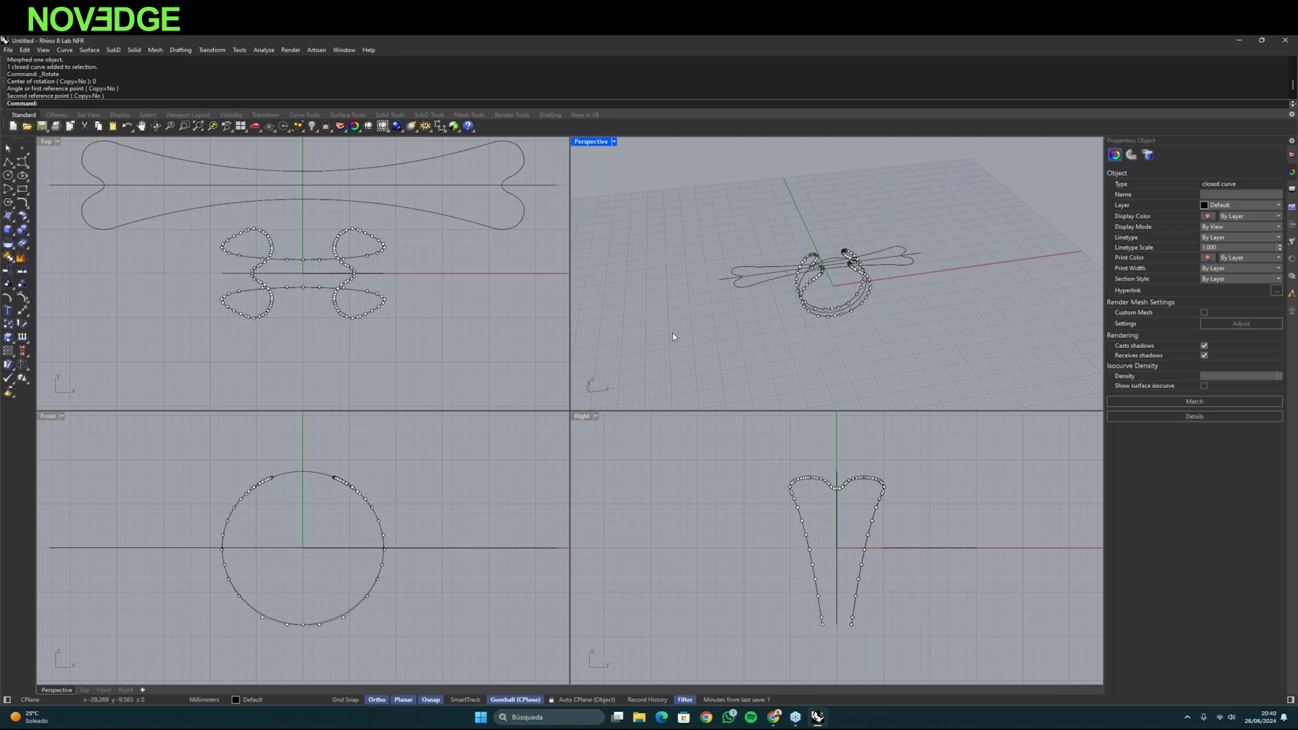
double_click(600, 142)
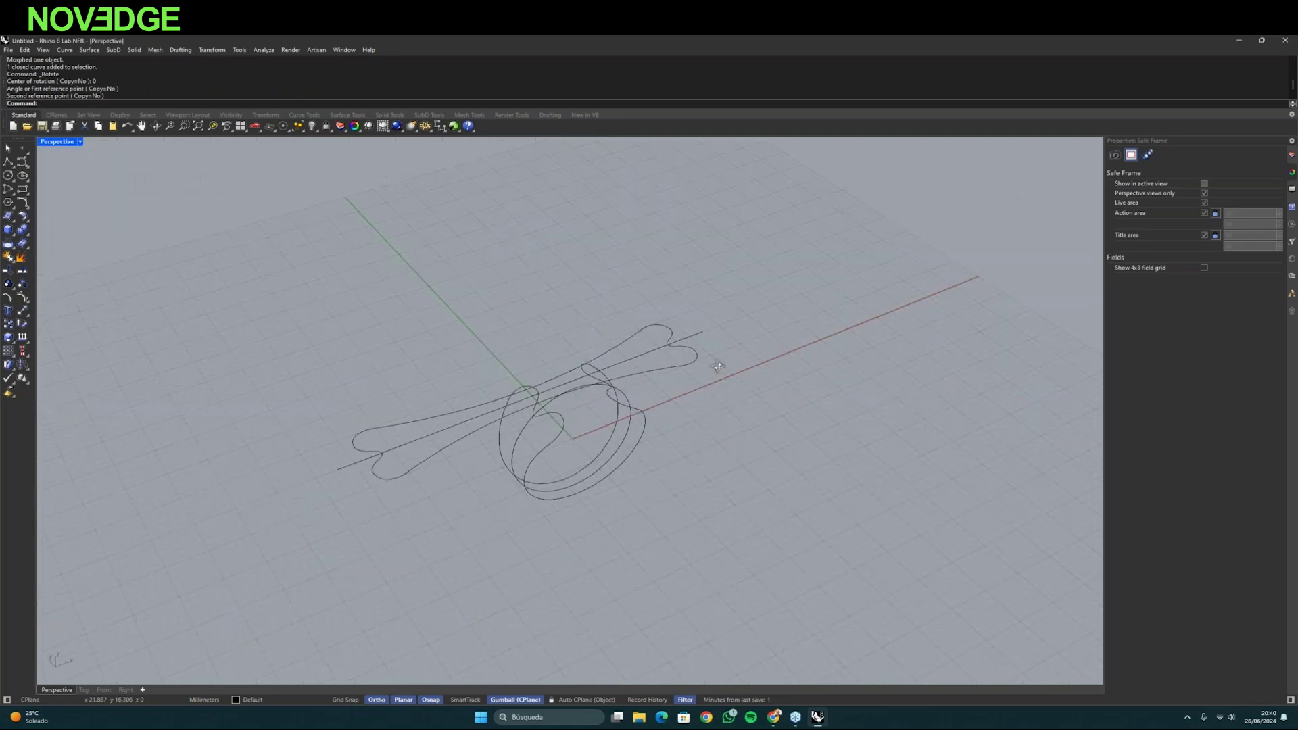
- Start Gem Studio with the ring curve selected and set up an oval diamond of 1.50 carats
right_click_drag(544, 484, 544, 351)
left_click(573, 347)
left_click(574, 347)
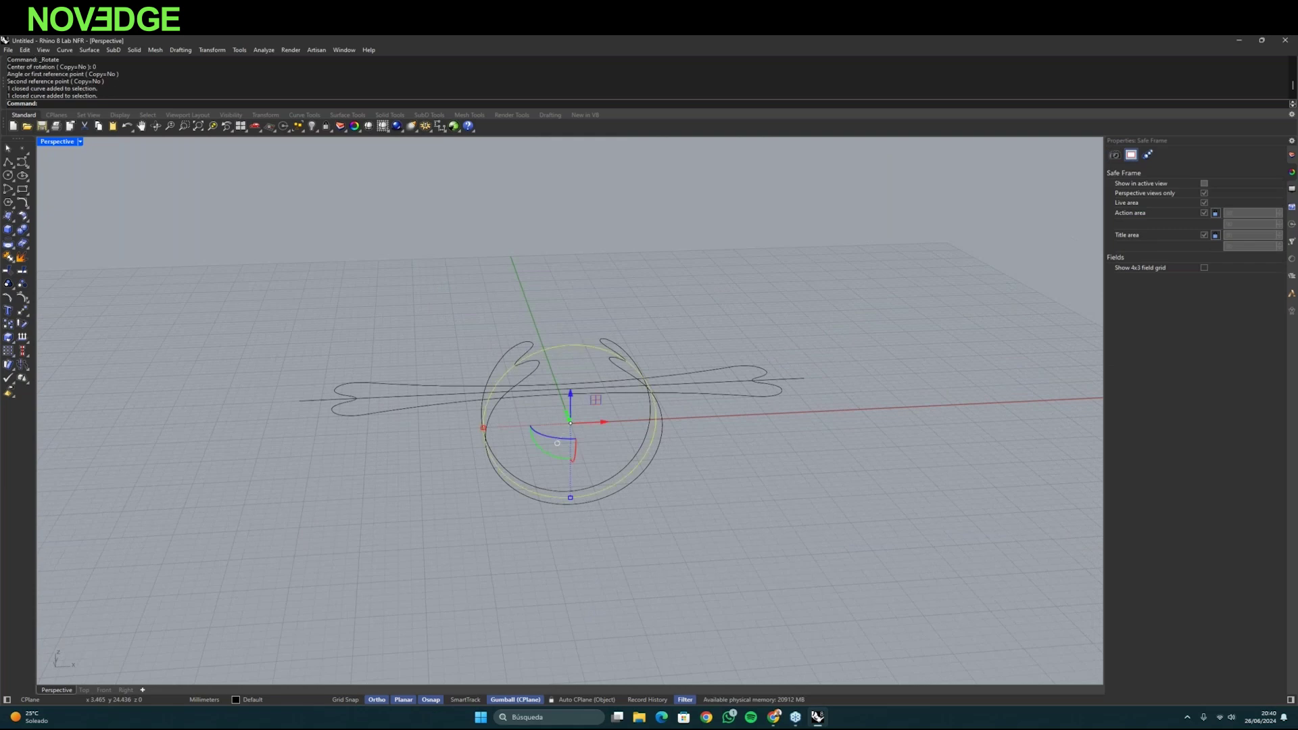
left_click(315, 52)
mouse_move(379, 127)
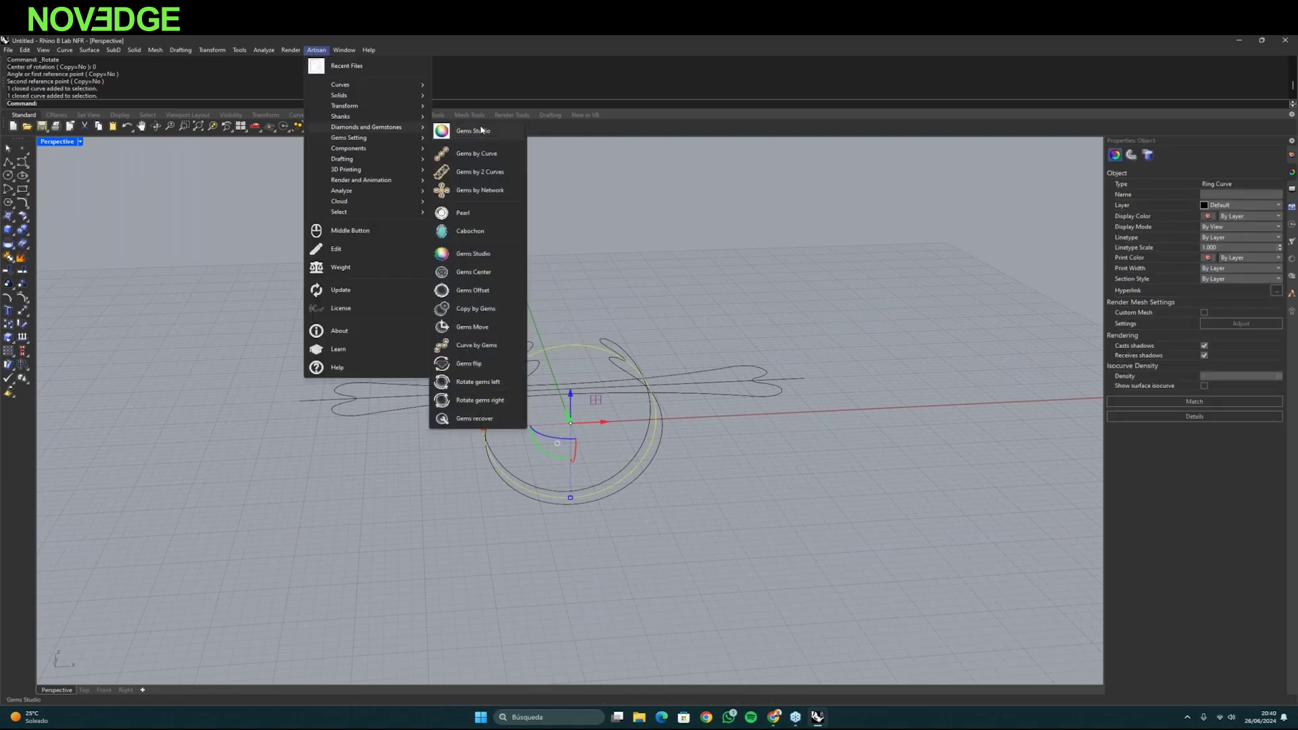
left_click(473, 130)
left_click(1144, 280)
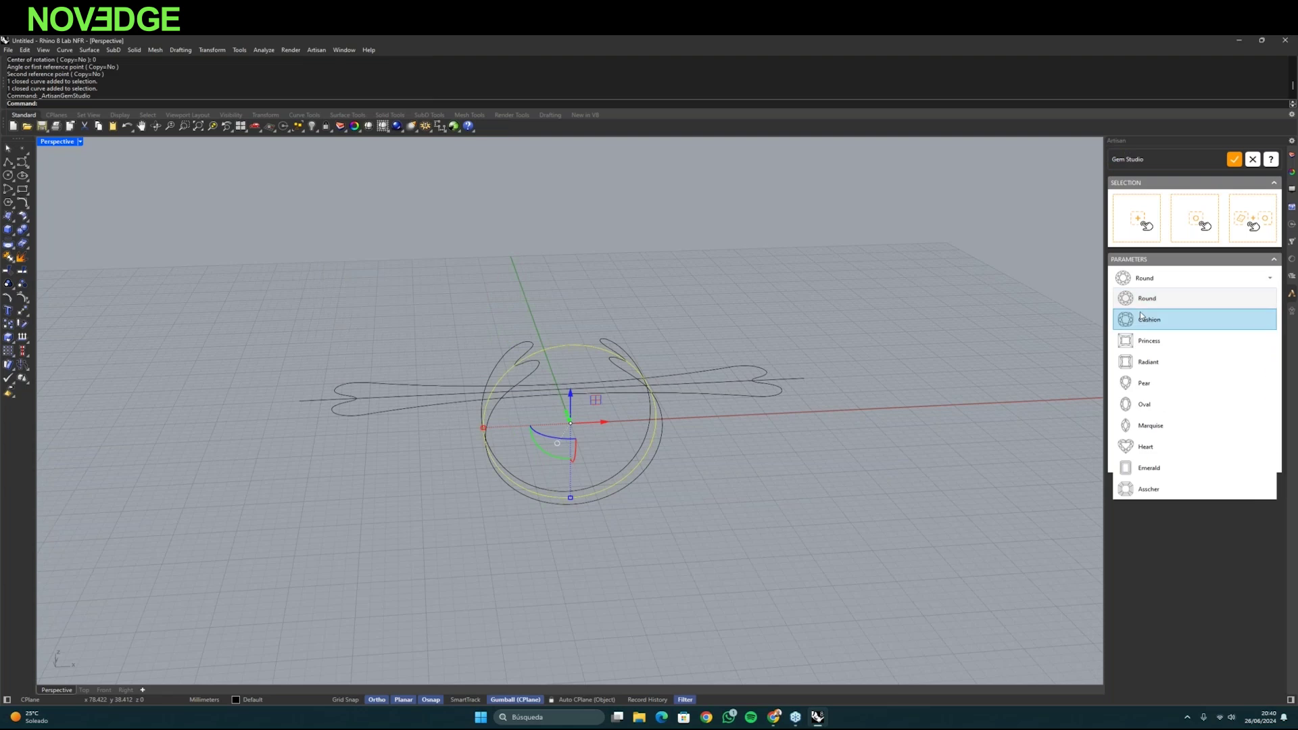
left_click(1144, 404)
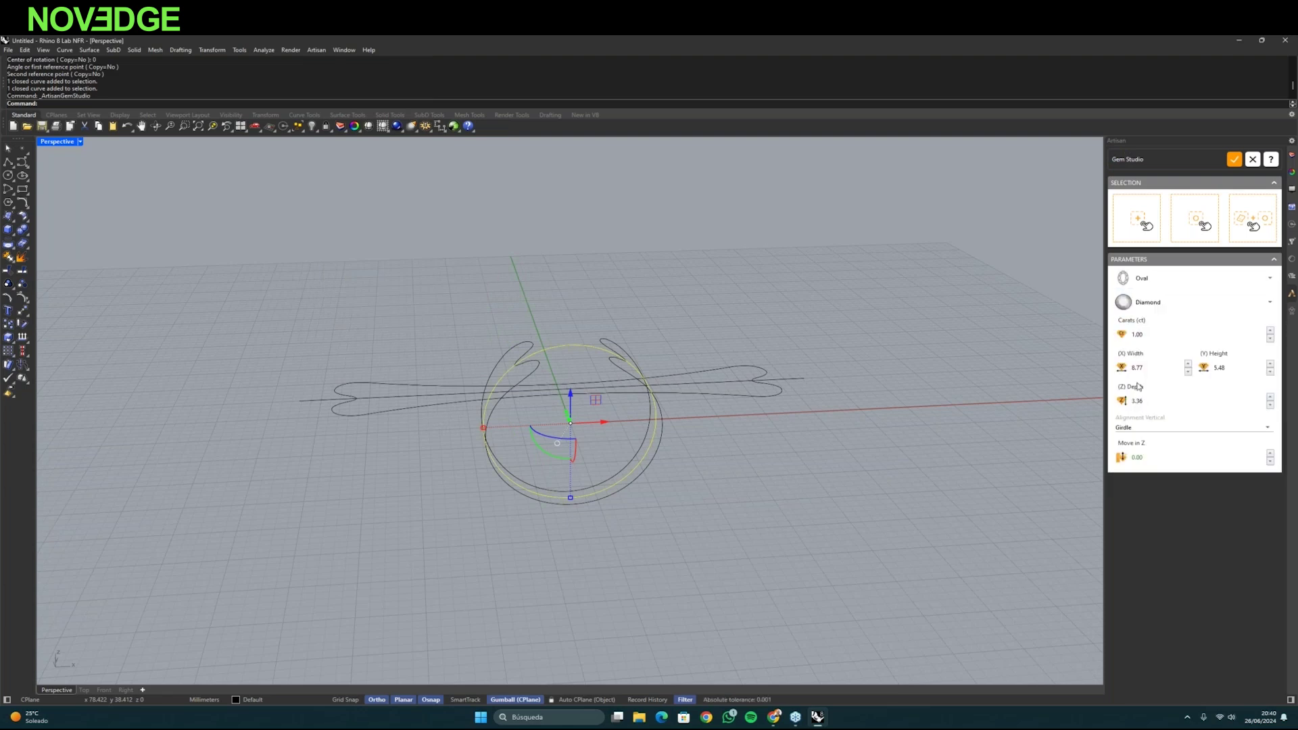
left_click(1271, 331)
left_click(1271, 332)
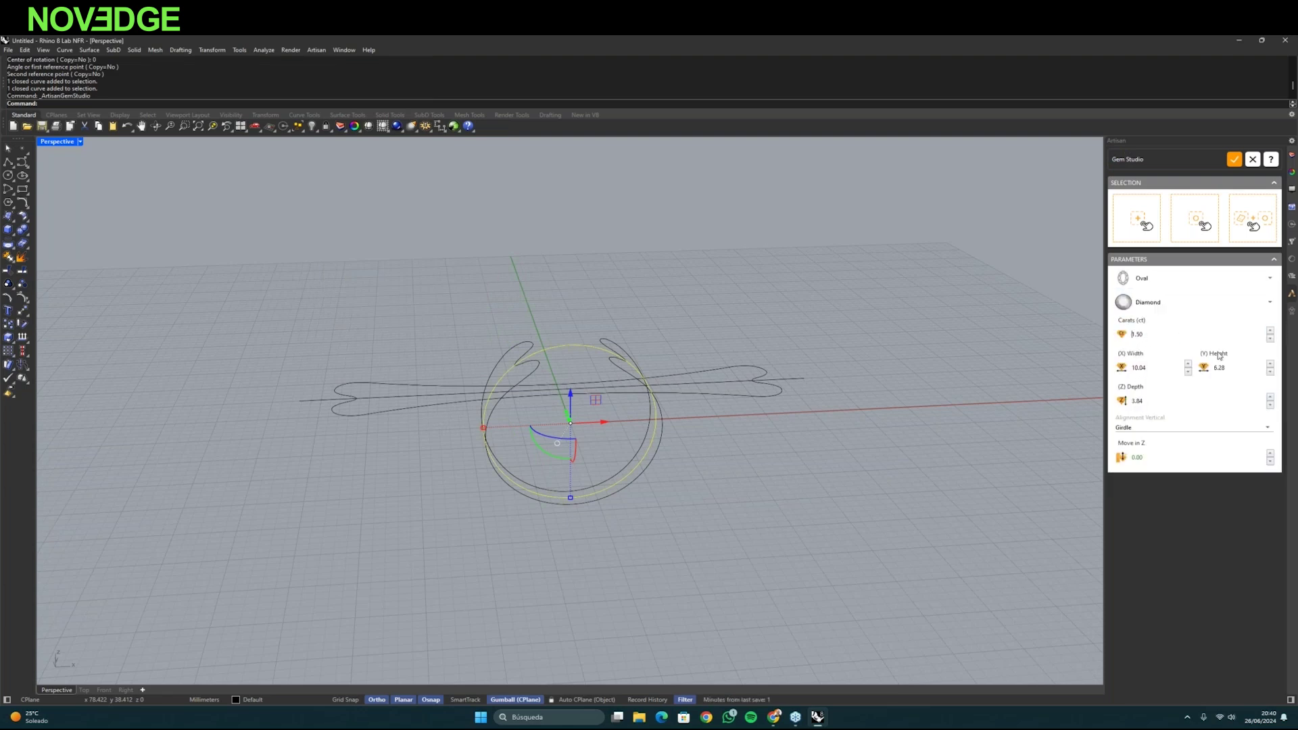
- Set the gem's vertical alignment to Culet and its Move in Z value to 1.50
left_click(1154, 428)
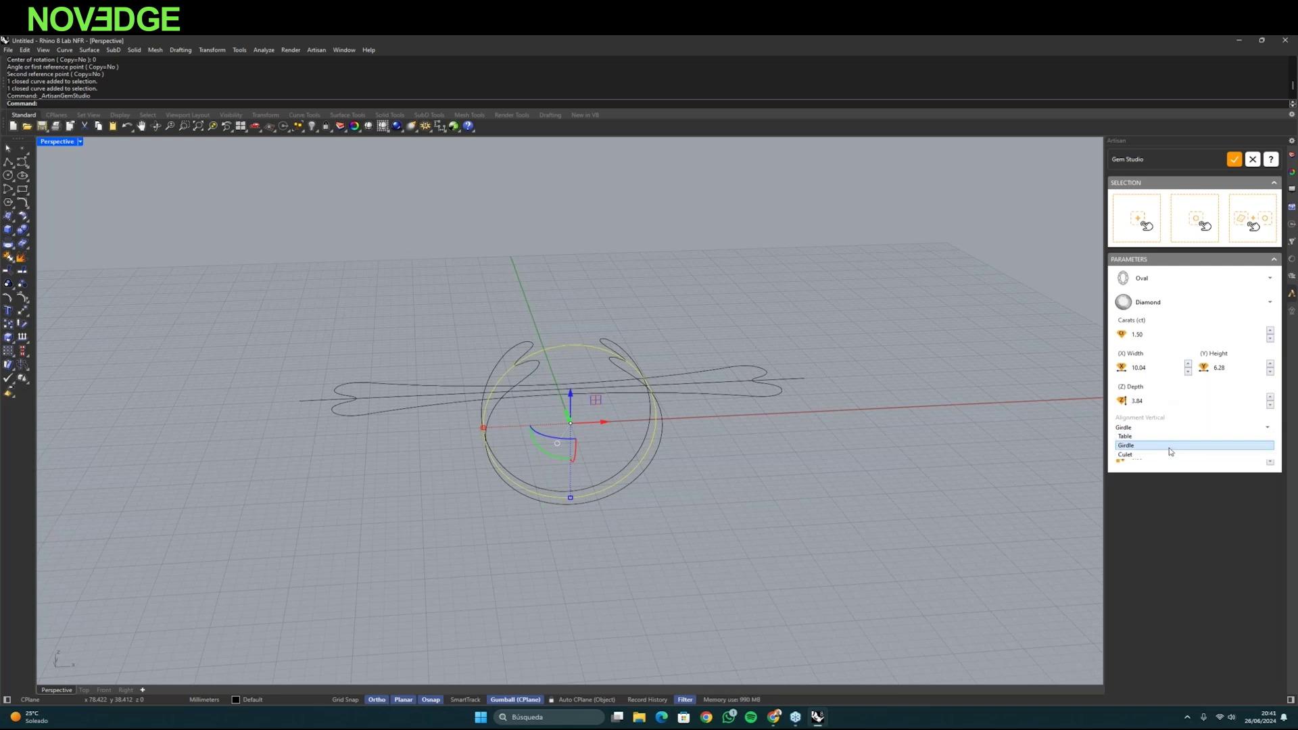
left_click(1220, 455)
left_click(1269, 454)
left_click(1270, 454)
left_click(1270, 454)
left_click(1269, 455)
left_click(1270, 455)
left_click(1270, 454)
left_click(1269, 454)
left_click(1269, 454)
left_click(1270, 455)
left_click(1269, 454)
left_click(1270, 454)
left_click(1270, 455)
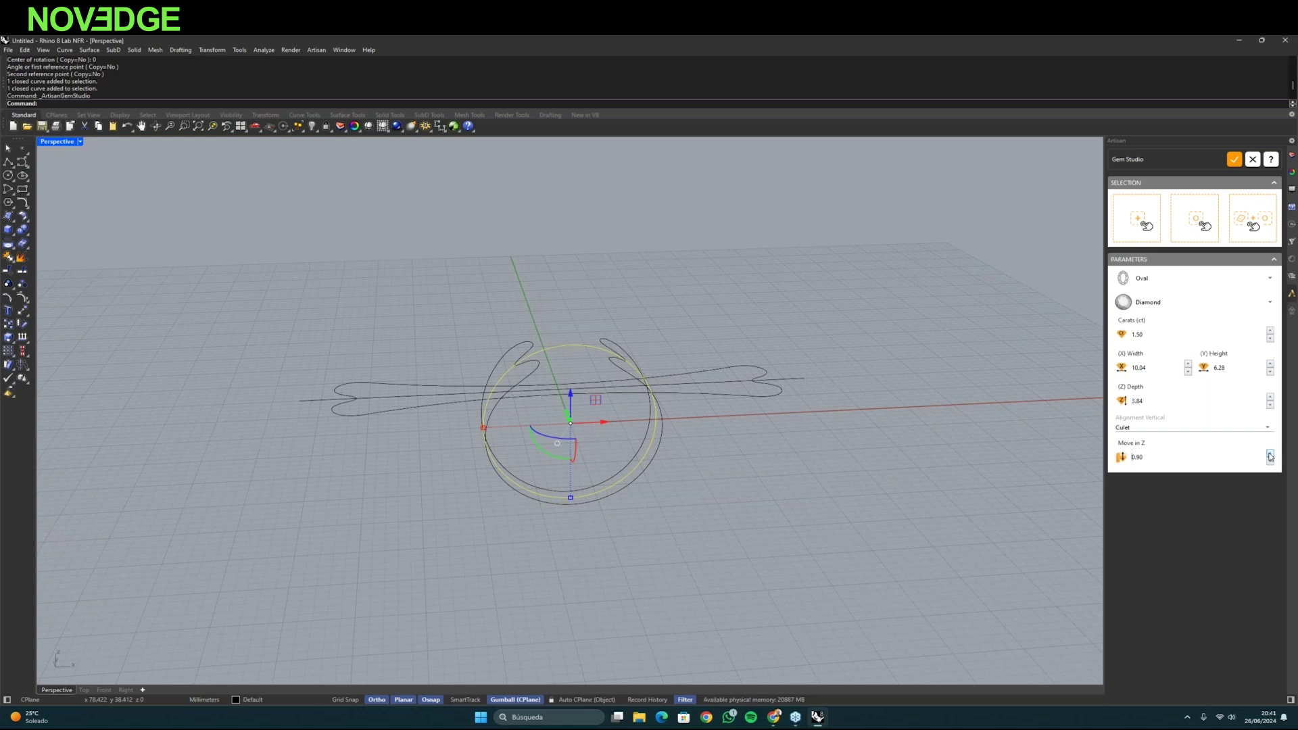
left_click(1270, 455)
left_click(1270, 454)
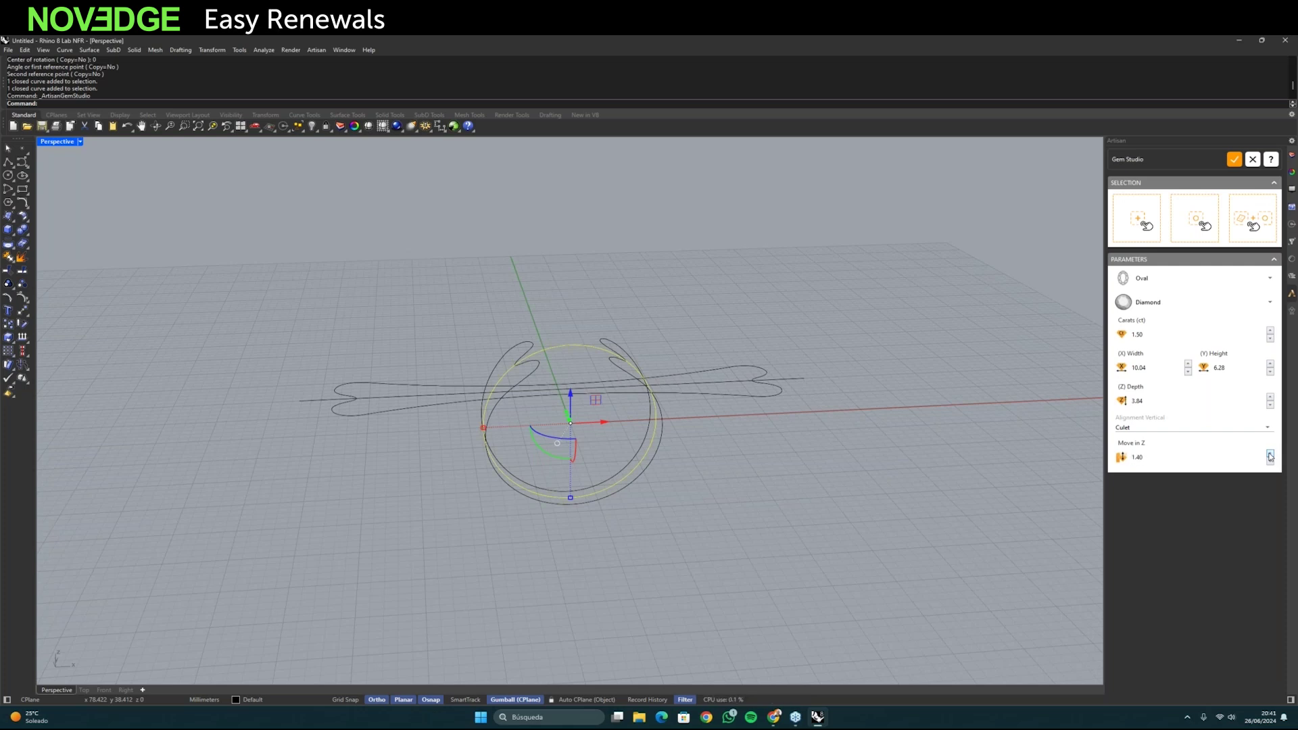
left_click(1269, 454)
- Place the oval diamond at the top of the ring curve and rotate its long axis across the band
left_click(1190, 227)
left_click(572, 344)
key("Return")
right_click_drag(571, 344, 577, 340)
left_click(577, 339)
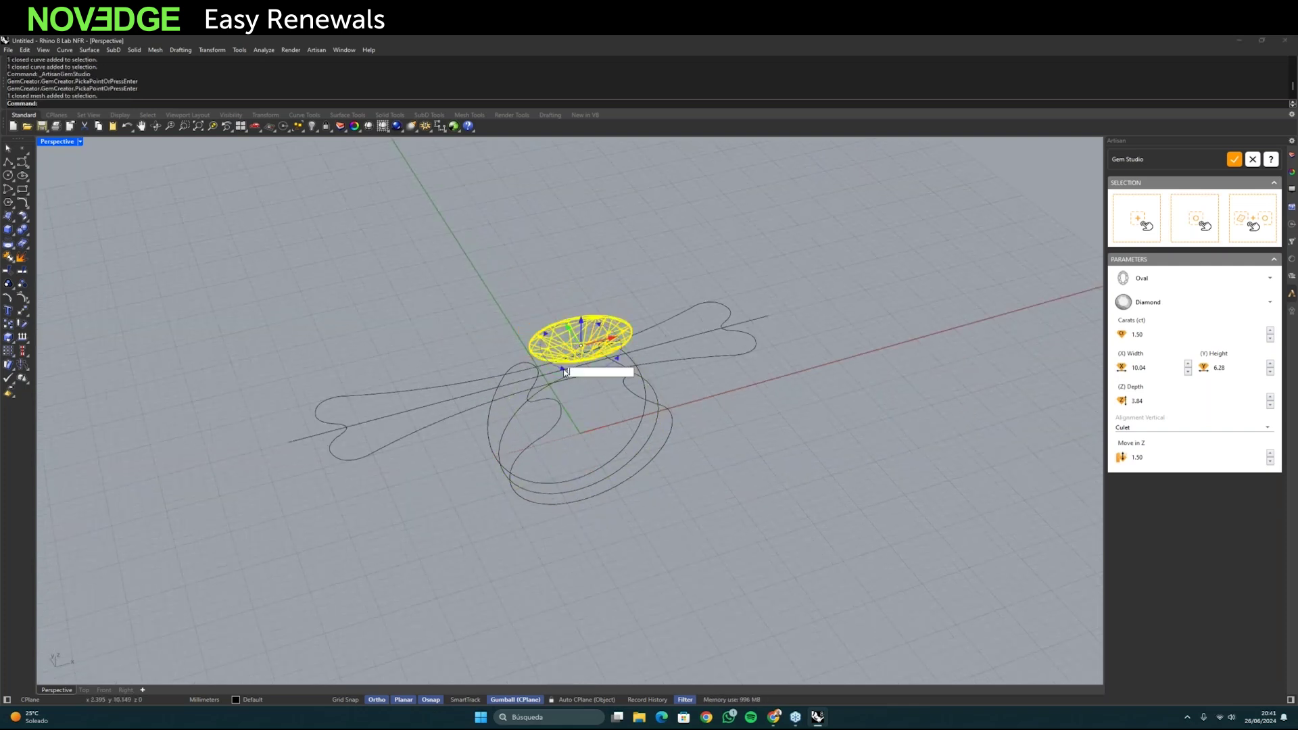
type("45")
key("Return")
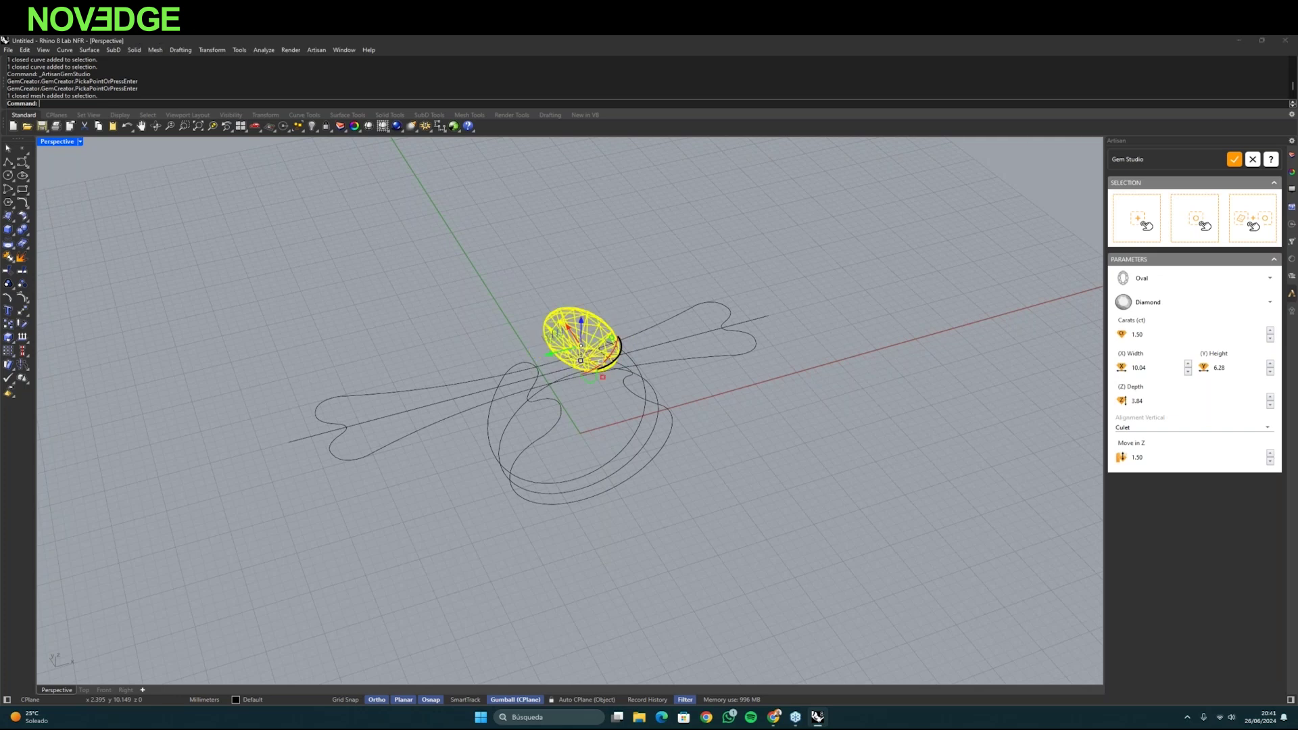
- Deselect the diamond and switch the Perspective viewport to Shaded display mode
left_click(531, 245)
mouse_move(530, 245)
right_mouse_down()
mouse_move(585, 237)
mouse_move(487, 226)
right_mouse_up()
left_click(57, 141)
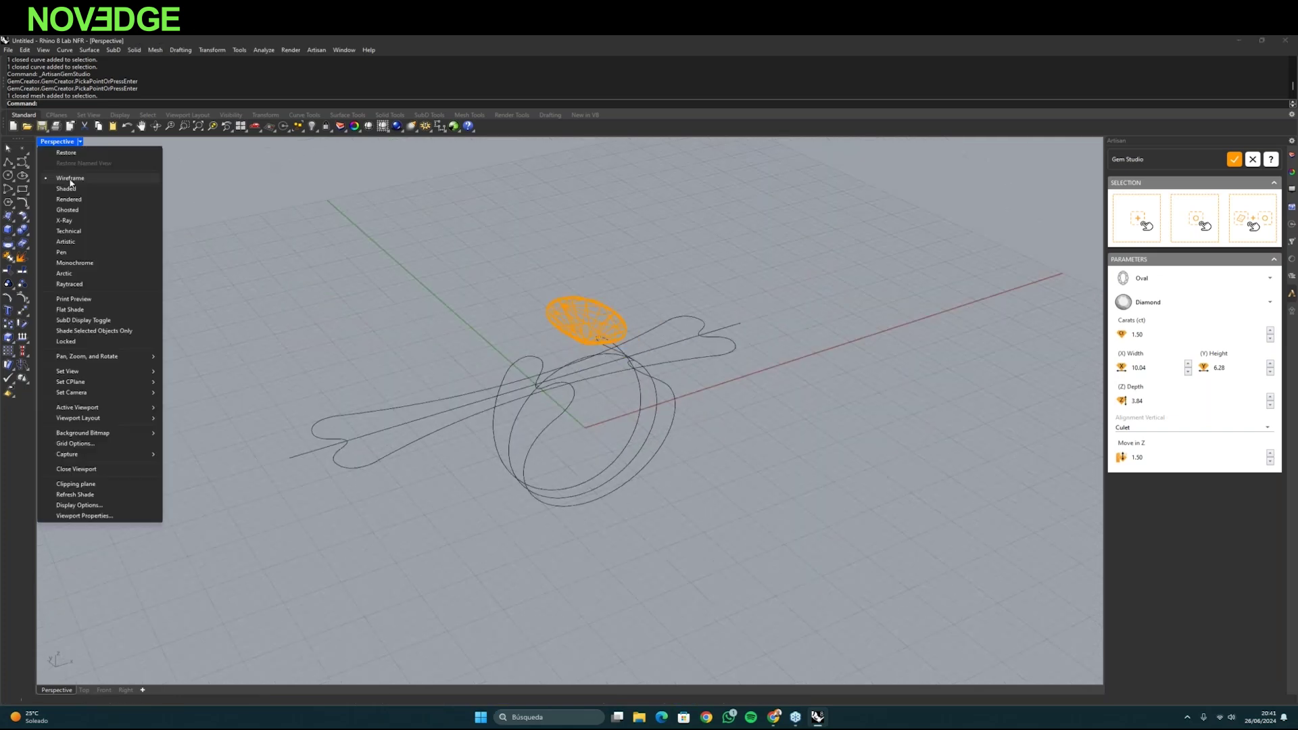
left_click(66, 189)
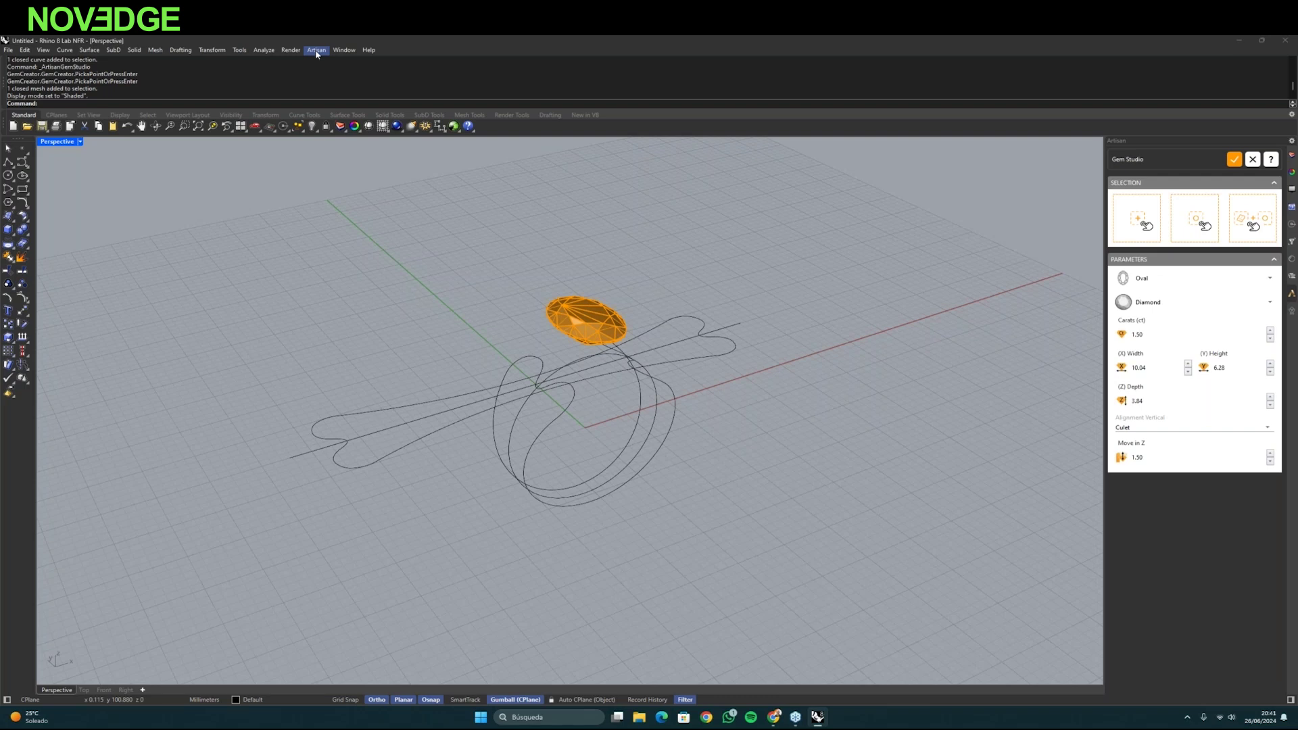
- Create an Artisan bezel around the oval diamond using the BE034 style
left_click(316, 50)
mouse_move(379, 138)
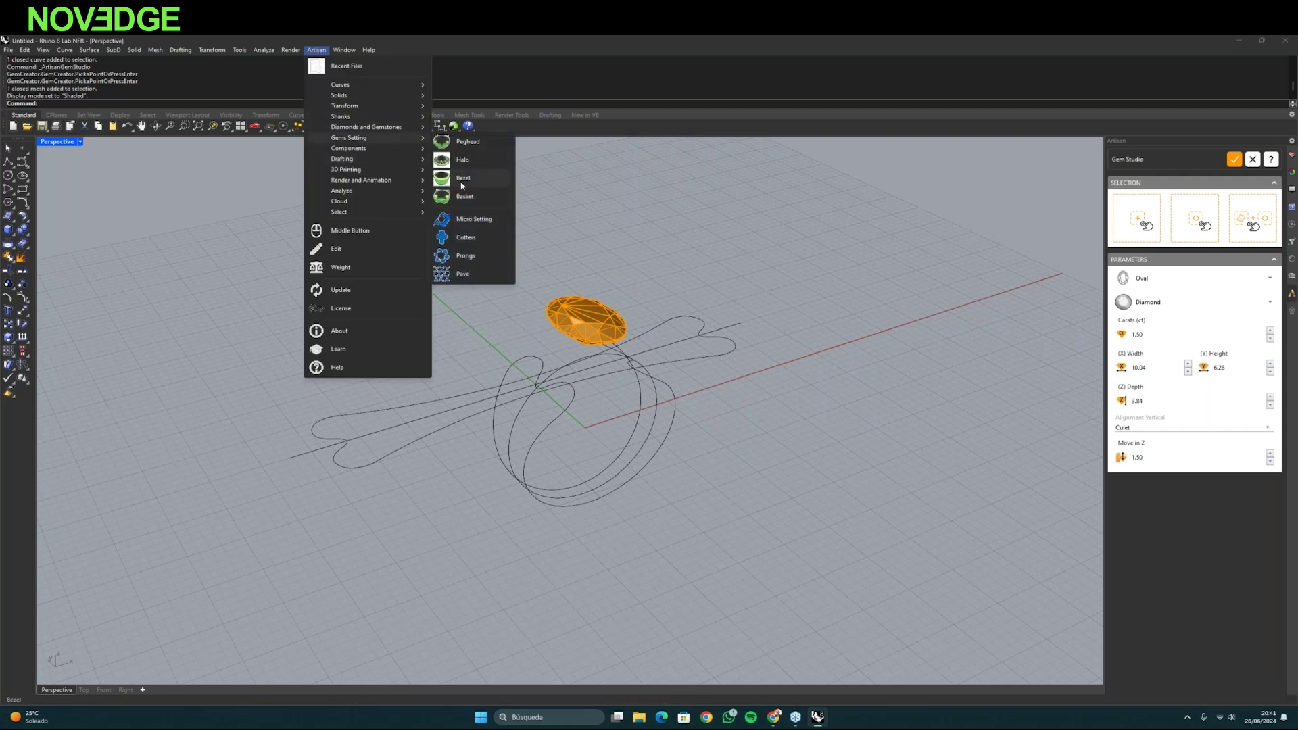
left_click(463, 180)
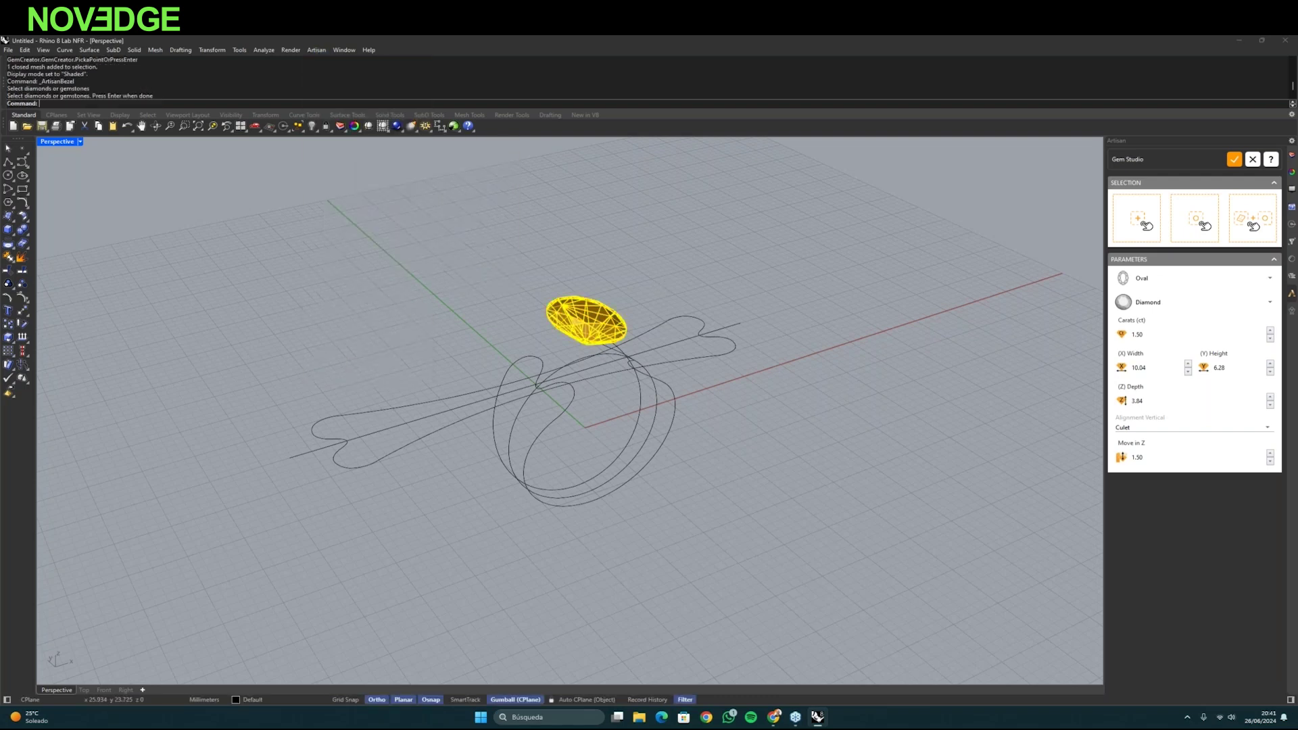
key("Return")
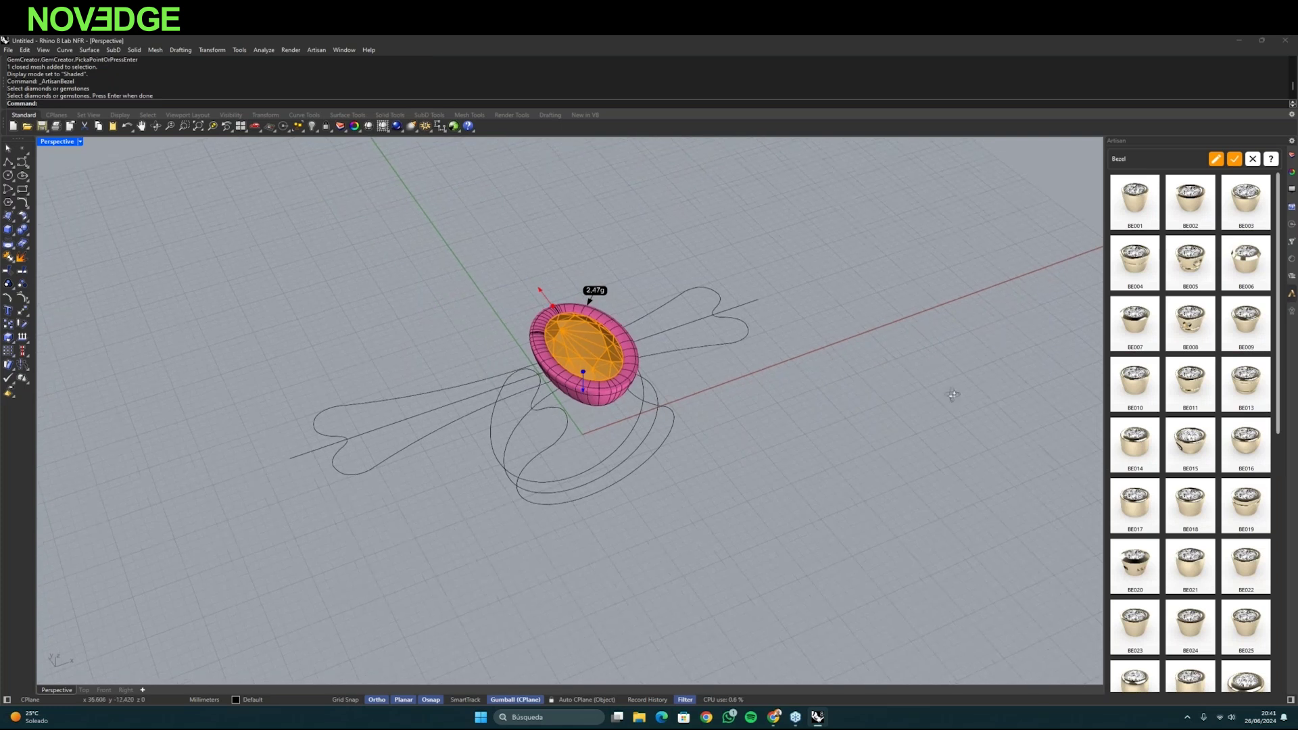
scroll(1217, 422, "down", 1)
scroll(1216, 422, "down", 3)
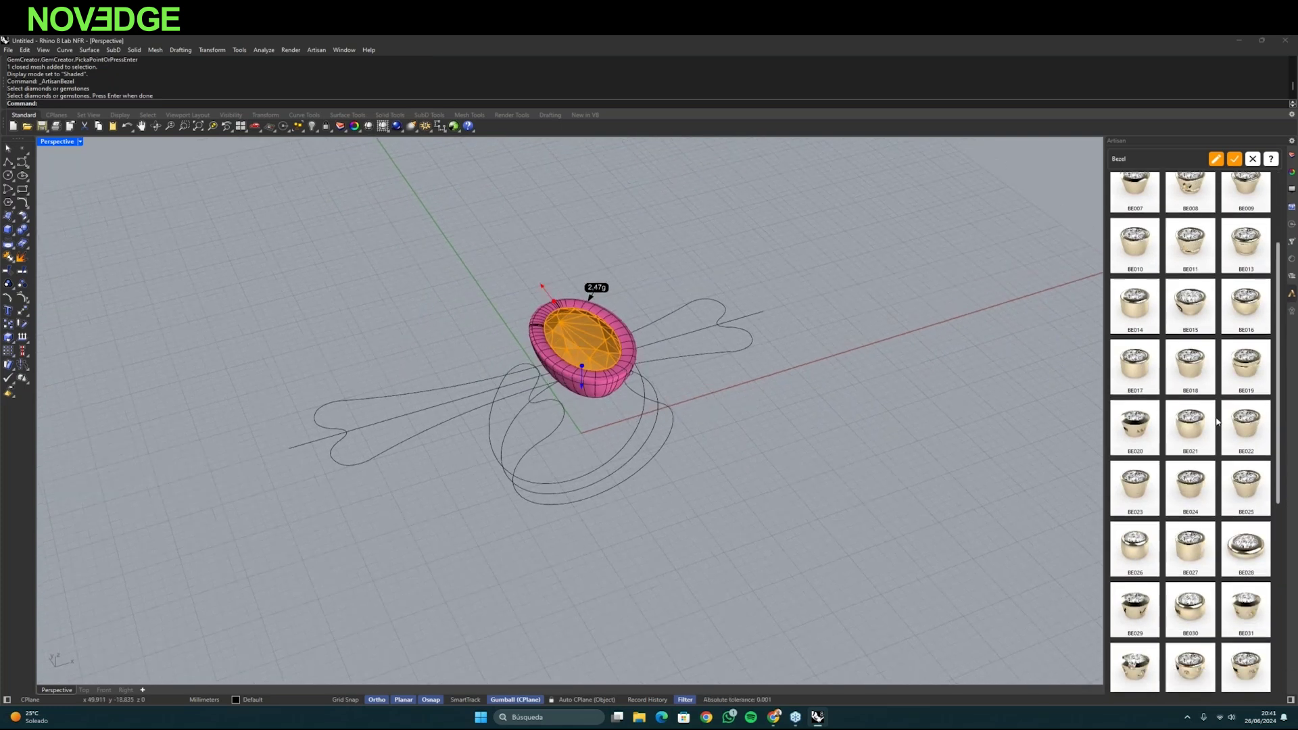
left_click(1248, 598)
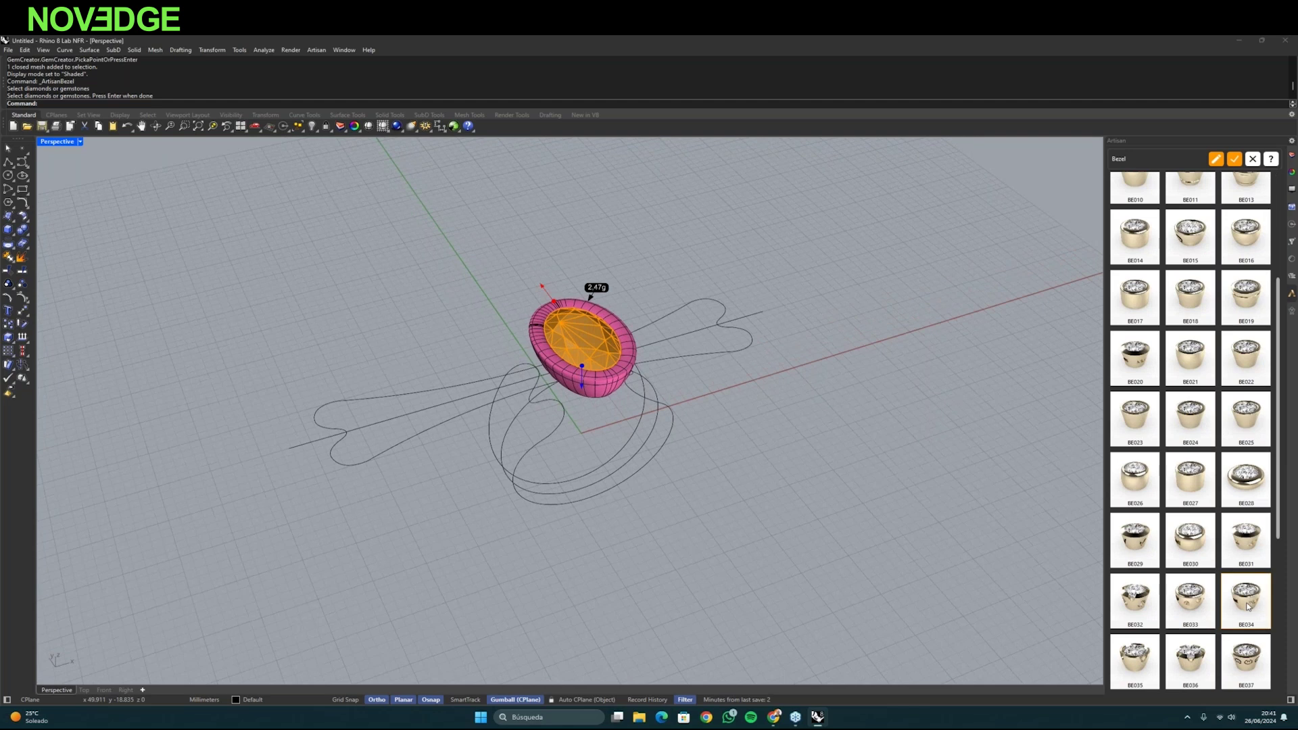
right_click_drag(692, 491, 587, 330)
scroll(585, 331, "up", 5)
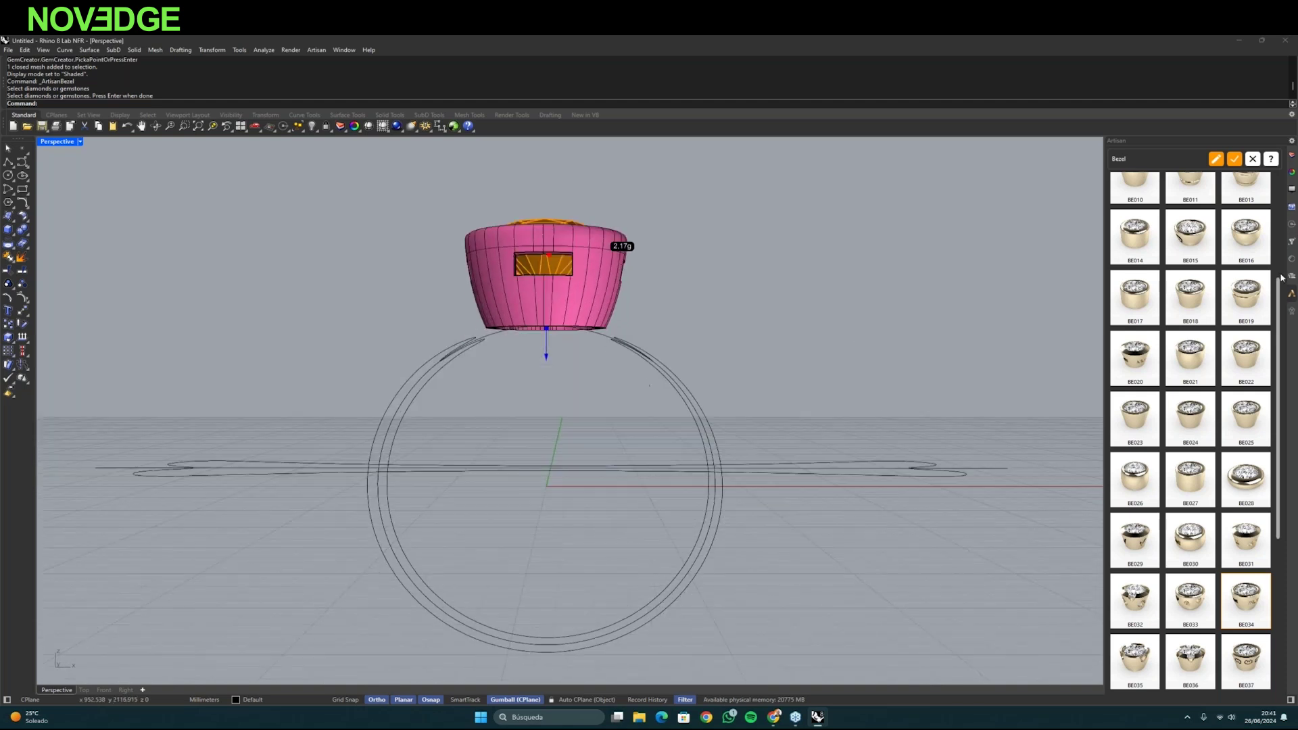
- Set the bezel height to 6.10 and accept the bezel
left_click(1216, 158)
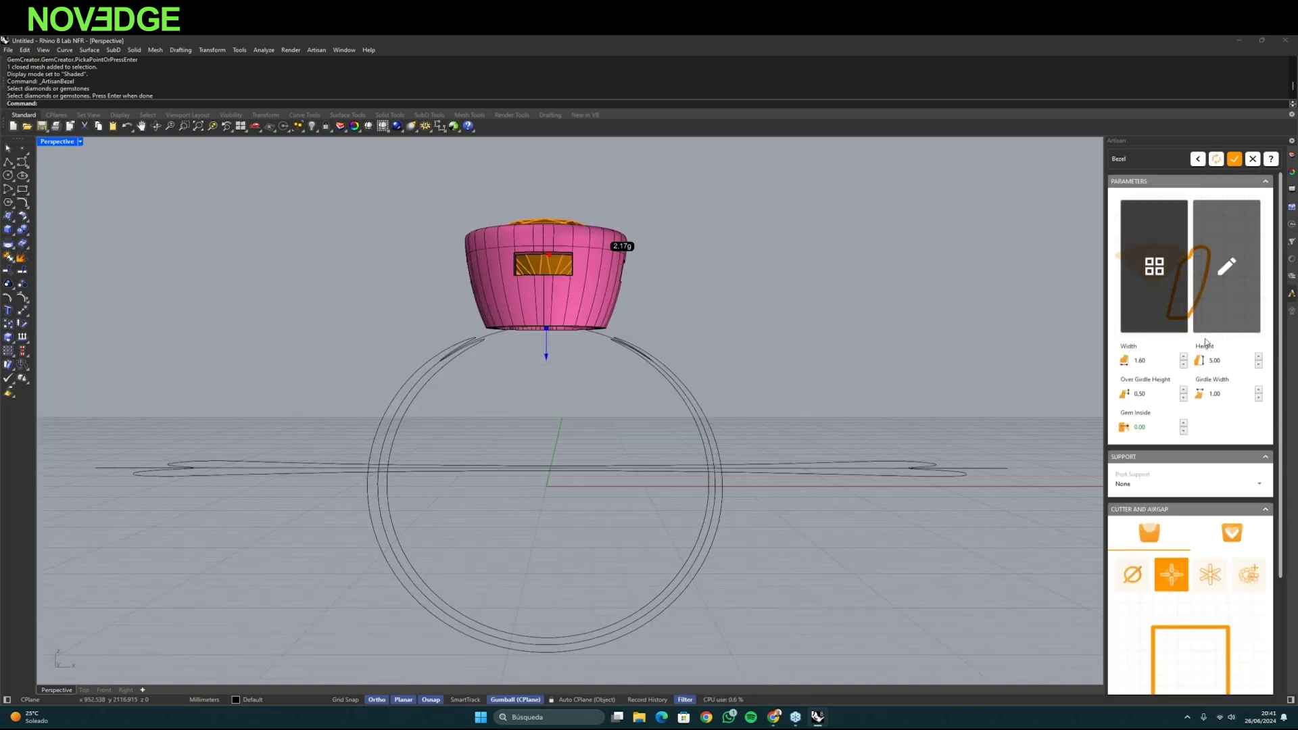
left_click(1258, 359)
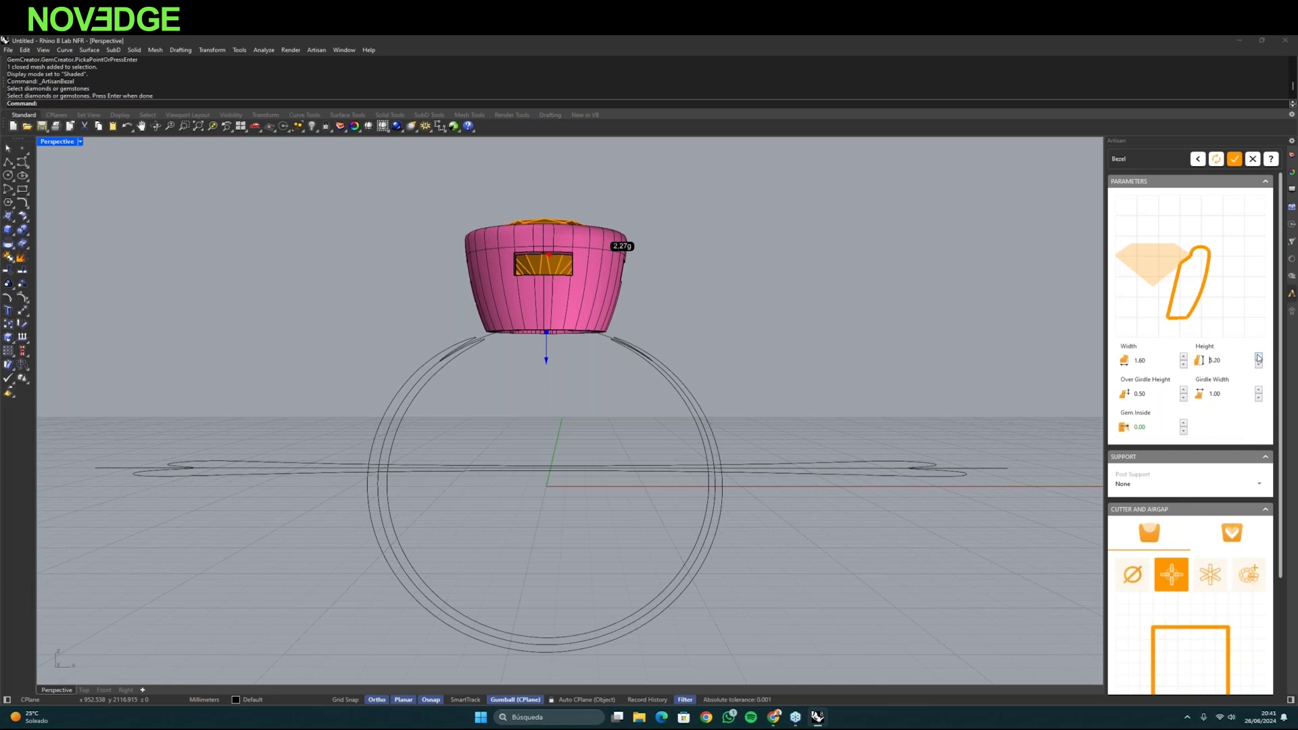
left_click(1258, 358)
left_click(1258, 359)
left_click(1258, 358)
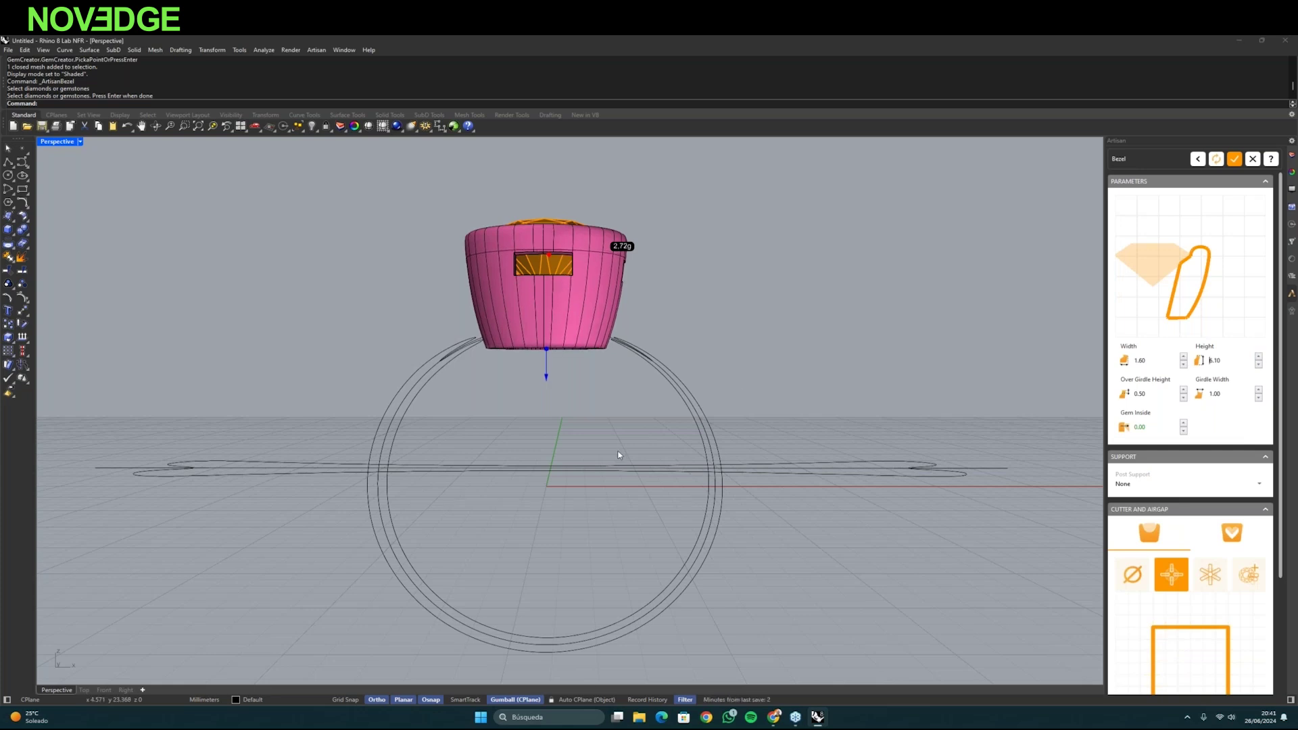
right_click_drag(598, 459, 736, 318)
right_click(737, 318)
left_click(1234, 158)
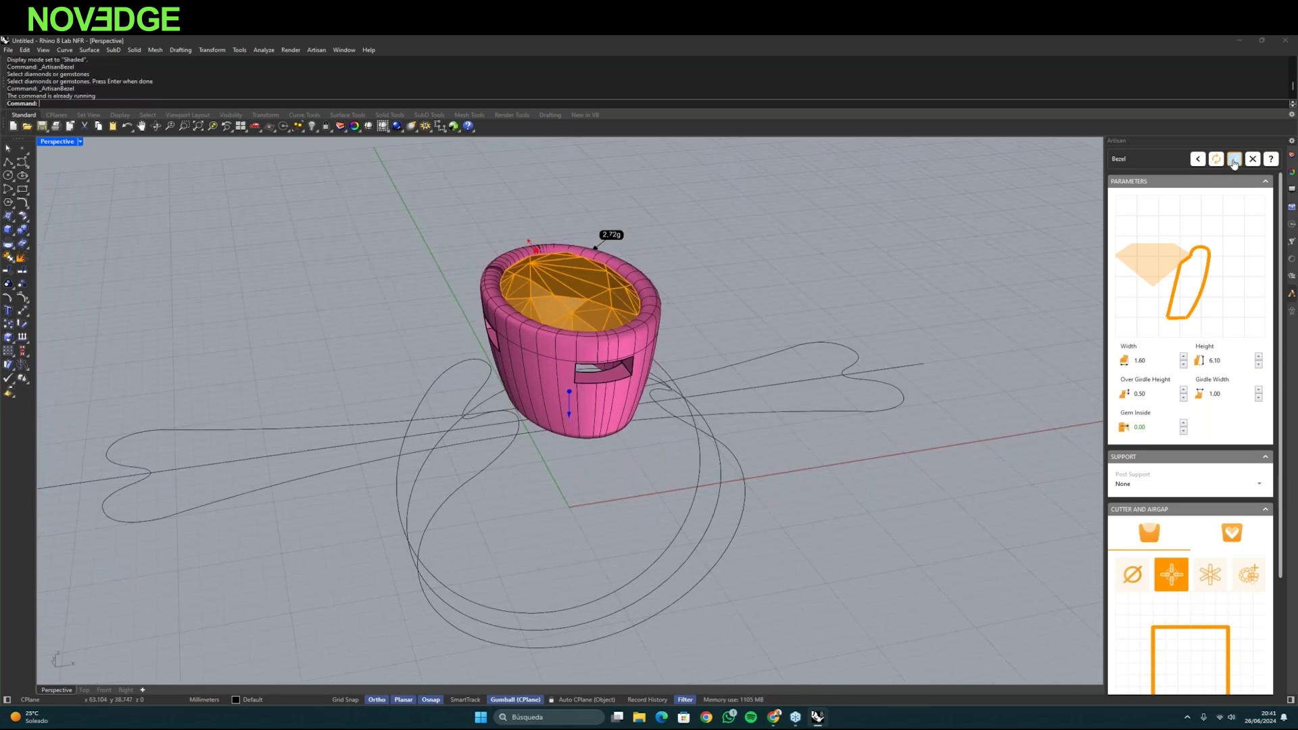
- Start Smart Profiles on the heart-ended ring curve and apply profile style 001 along it
right_click_drag(794, 374, 816, 332)
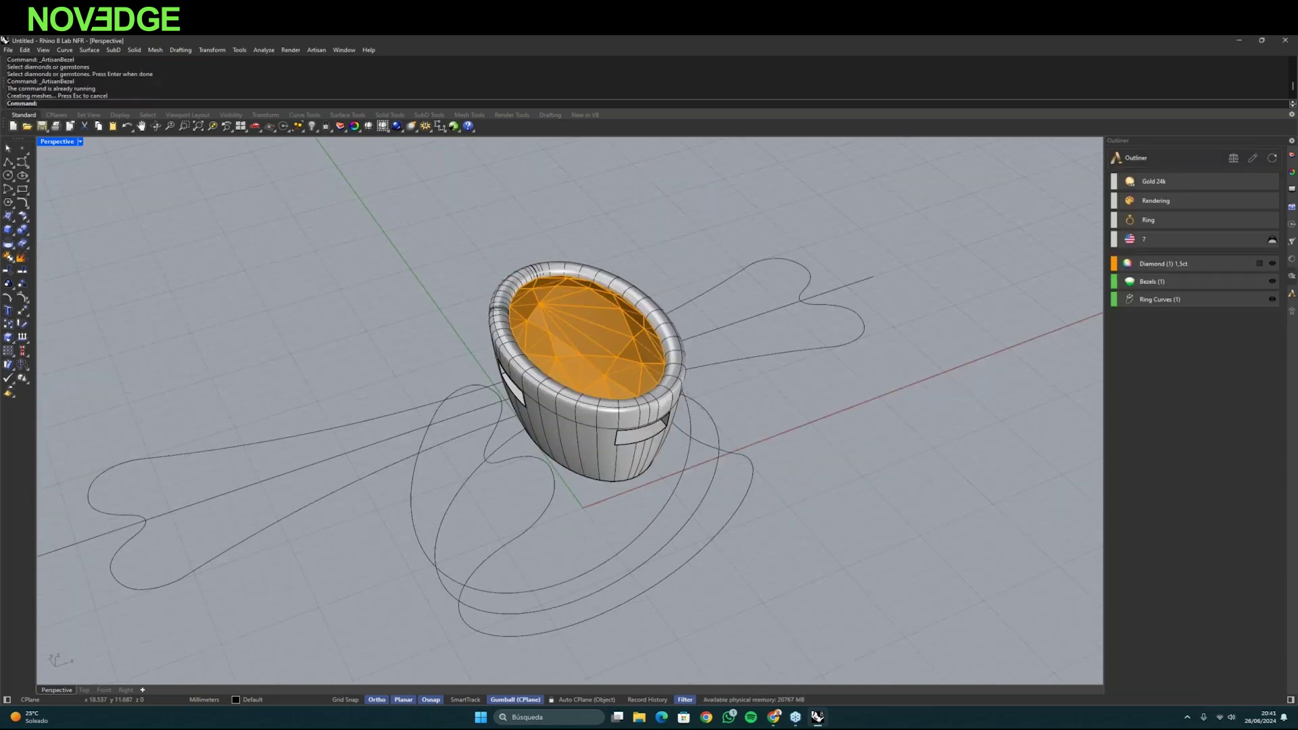
scroll(817, 331, "down", 3)
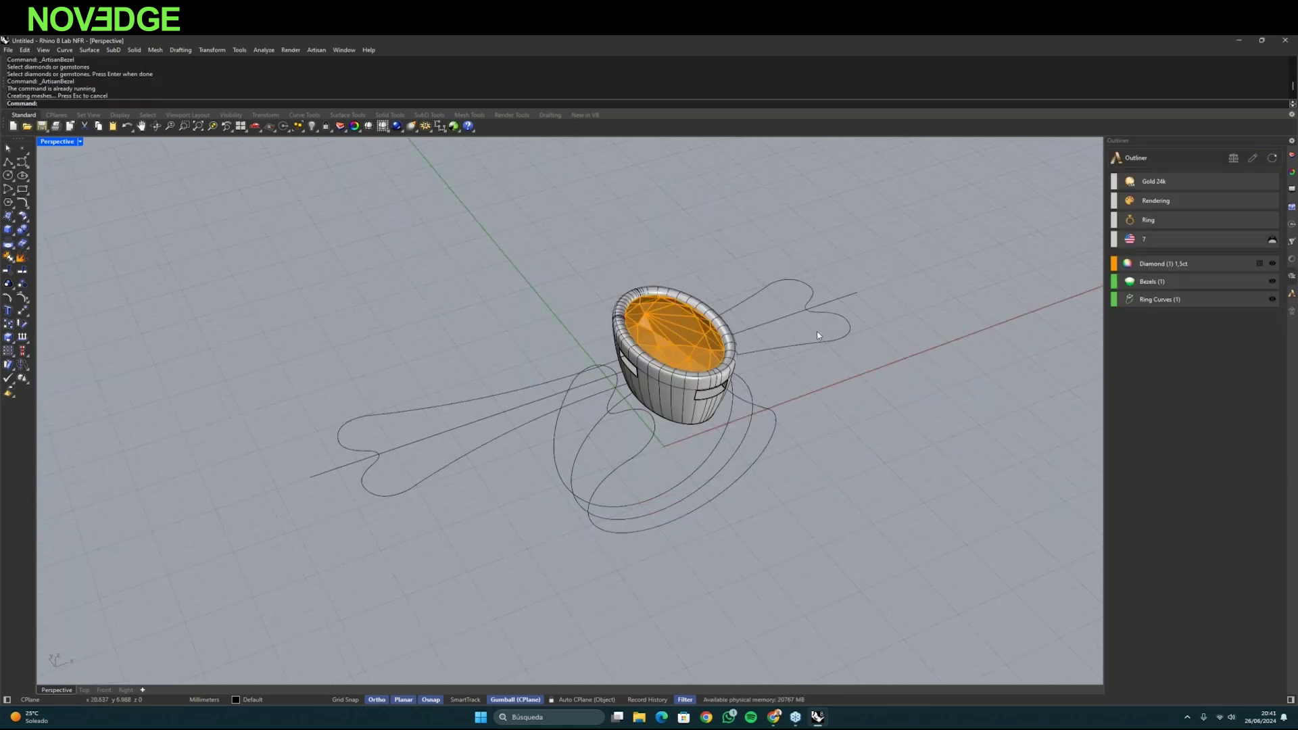
left_click(315, 51)
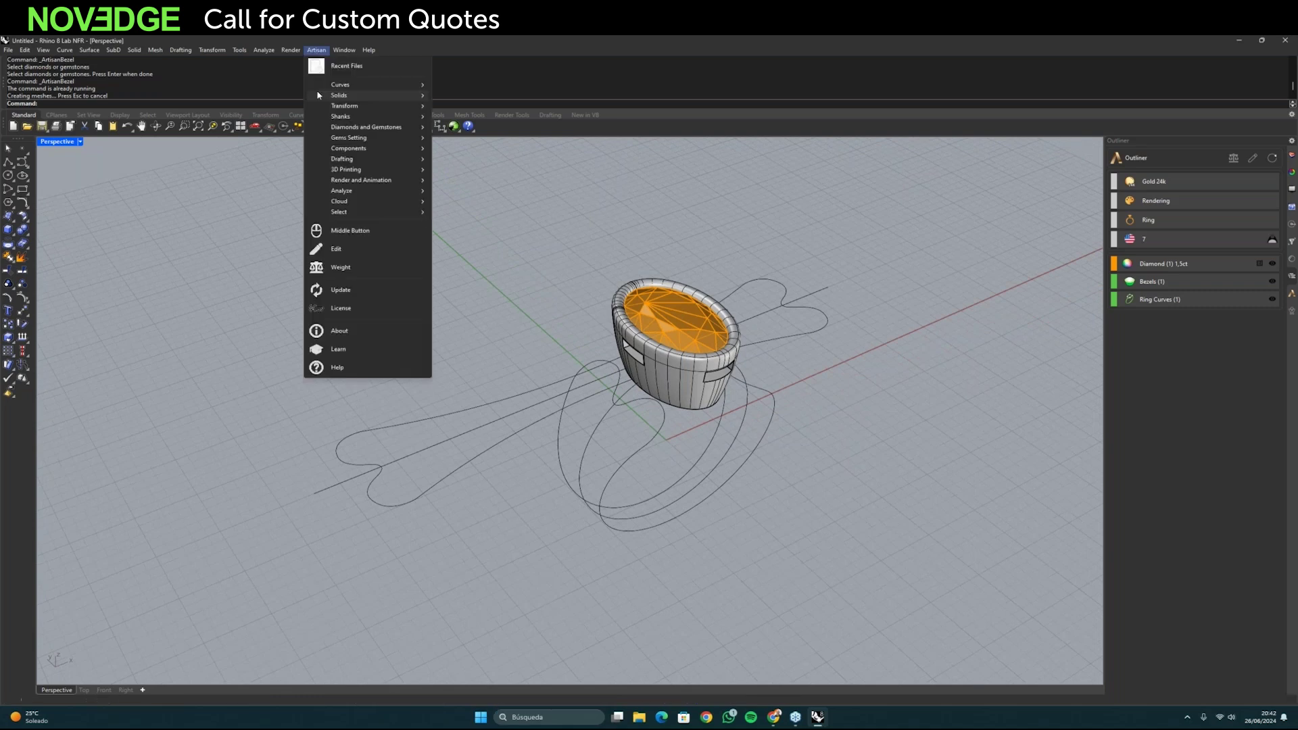
mouse_move(333, 117)
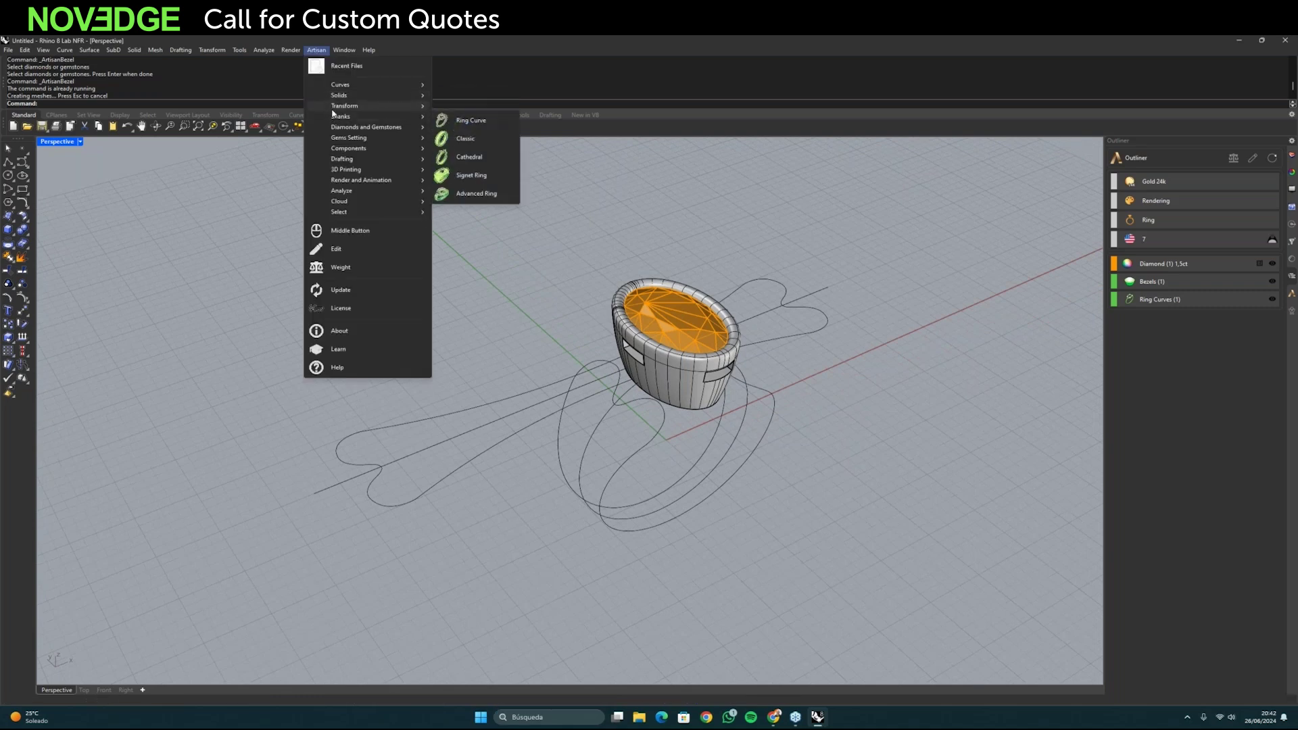
left_click(473, 172)
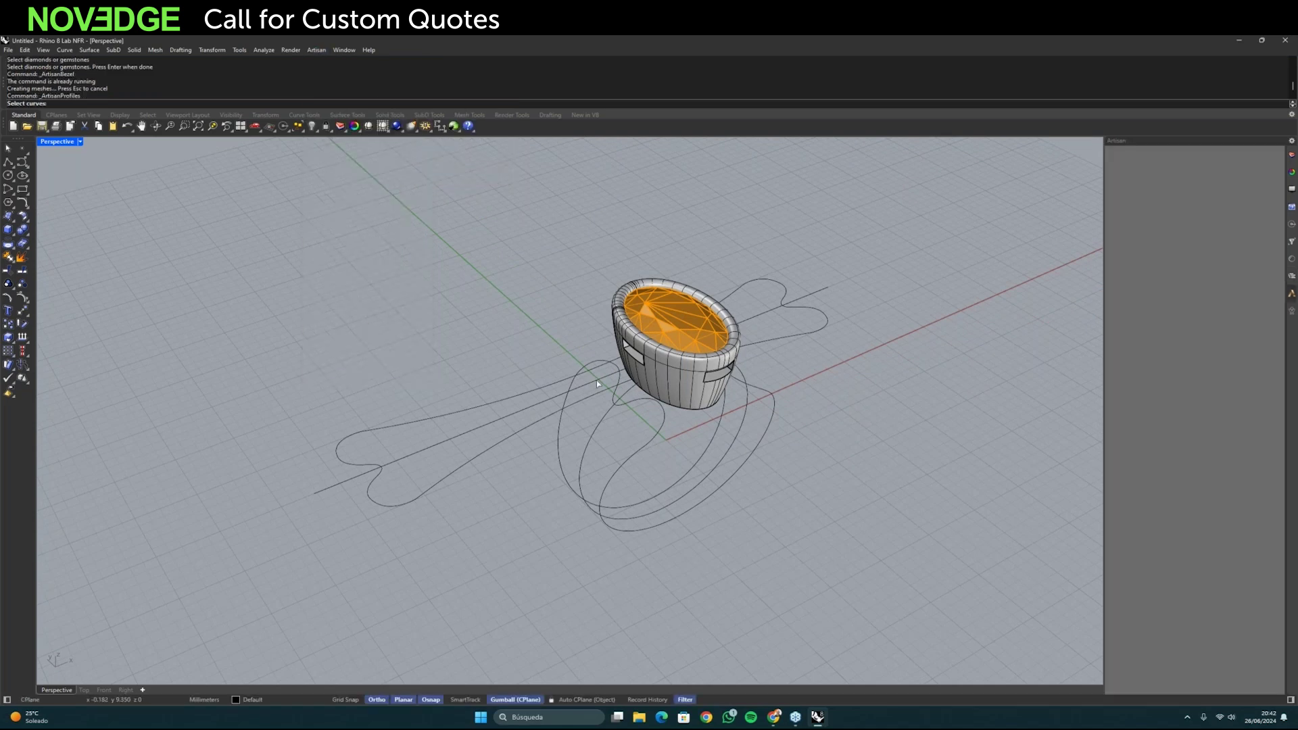
left_click(589, 361)
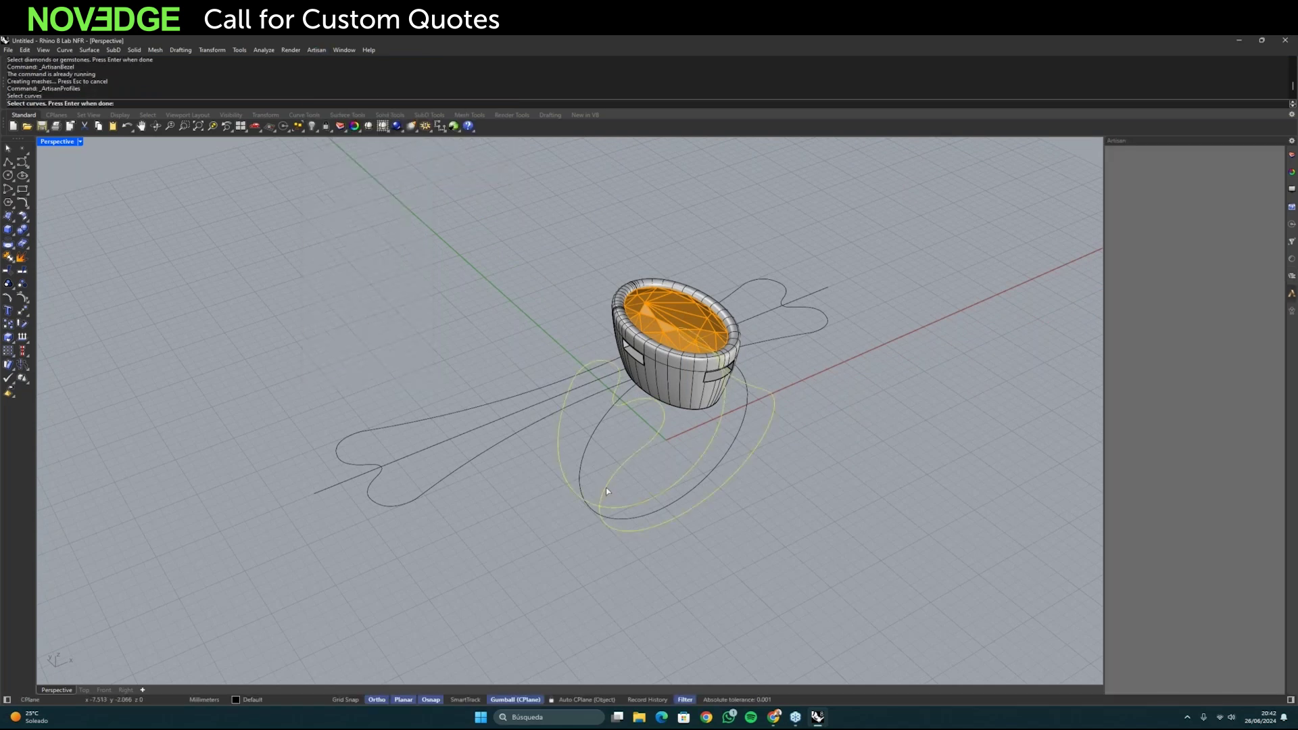
key("Return")
left_click(1131, 203)
right_click_drag(696, 507, 580, 562)
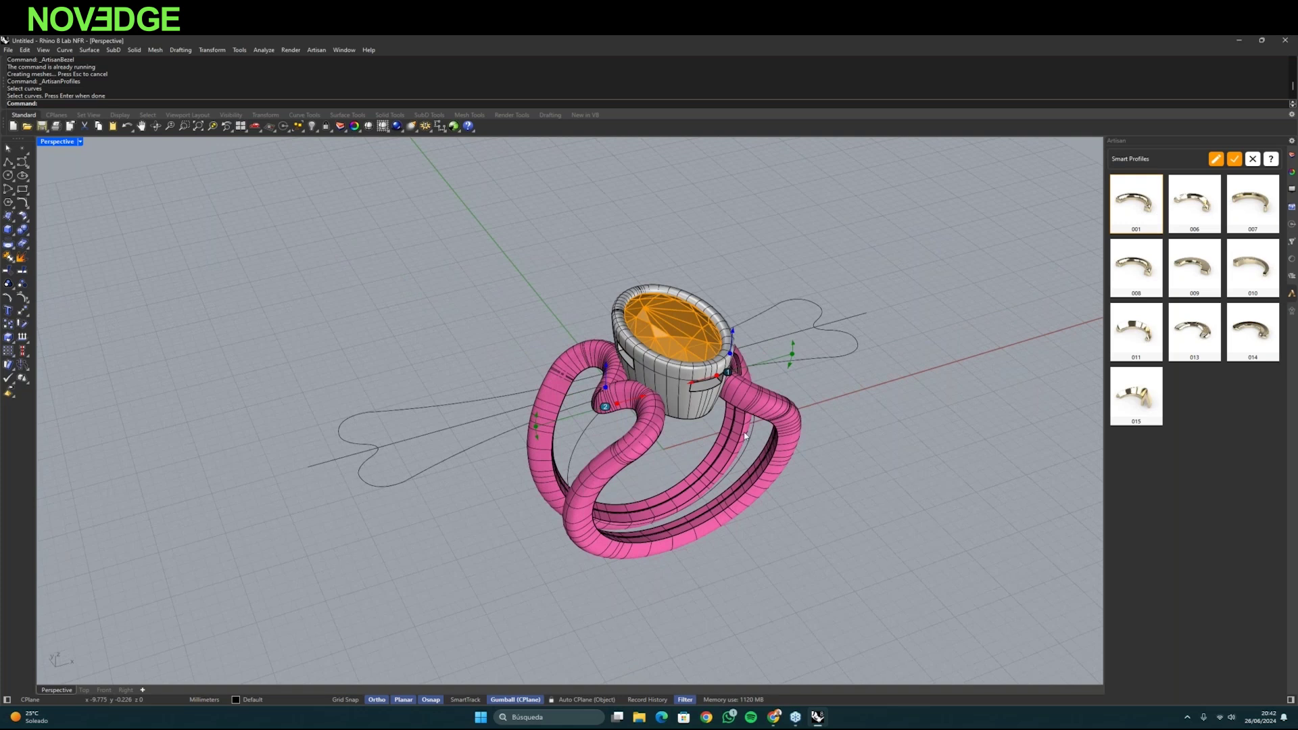
right_click_drag(735, 448, 741, 425)
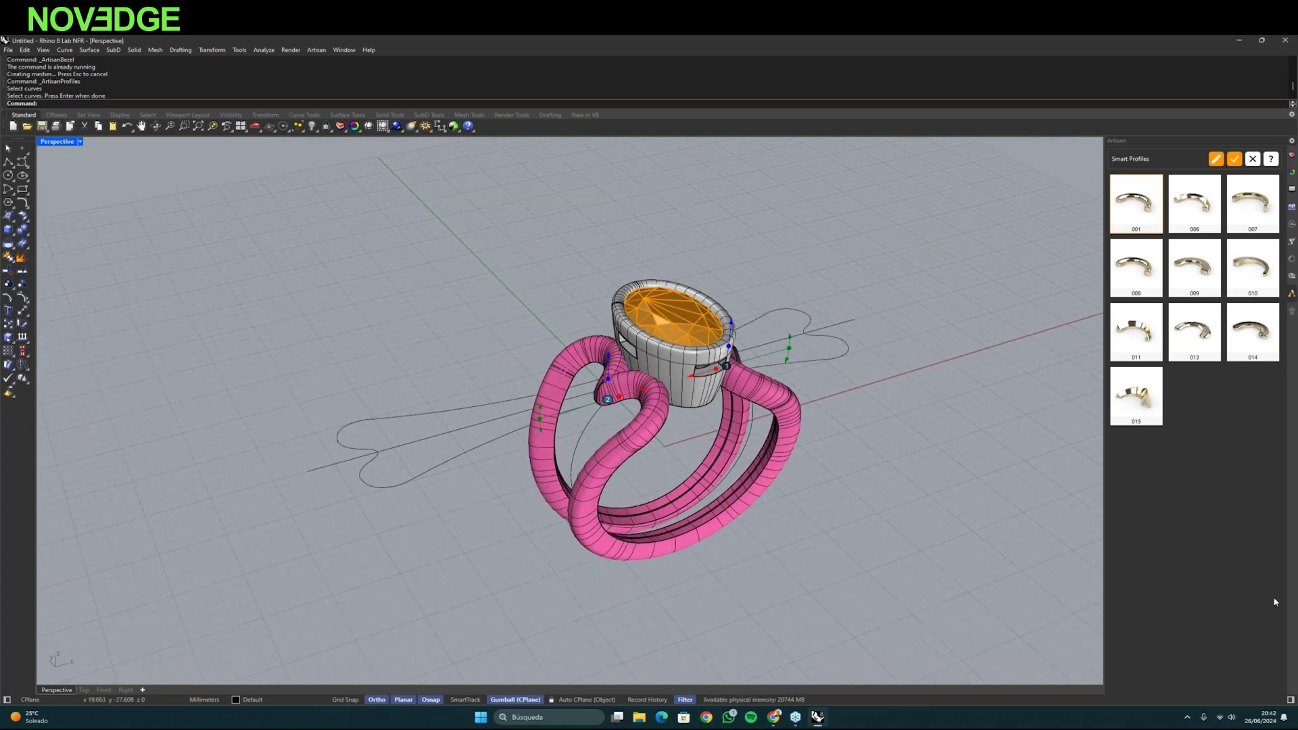
right_click_drag(602, 313, 578, 392)
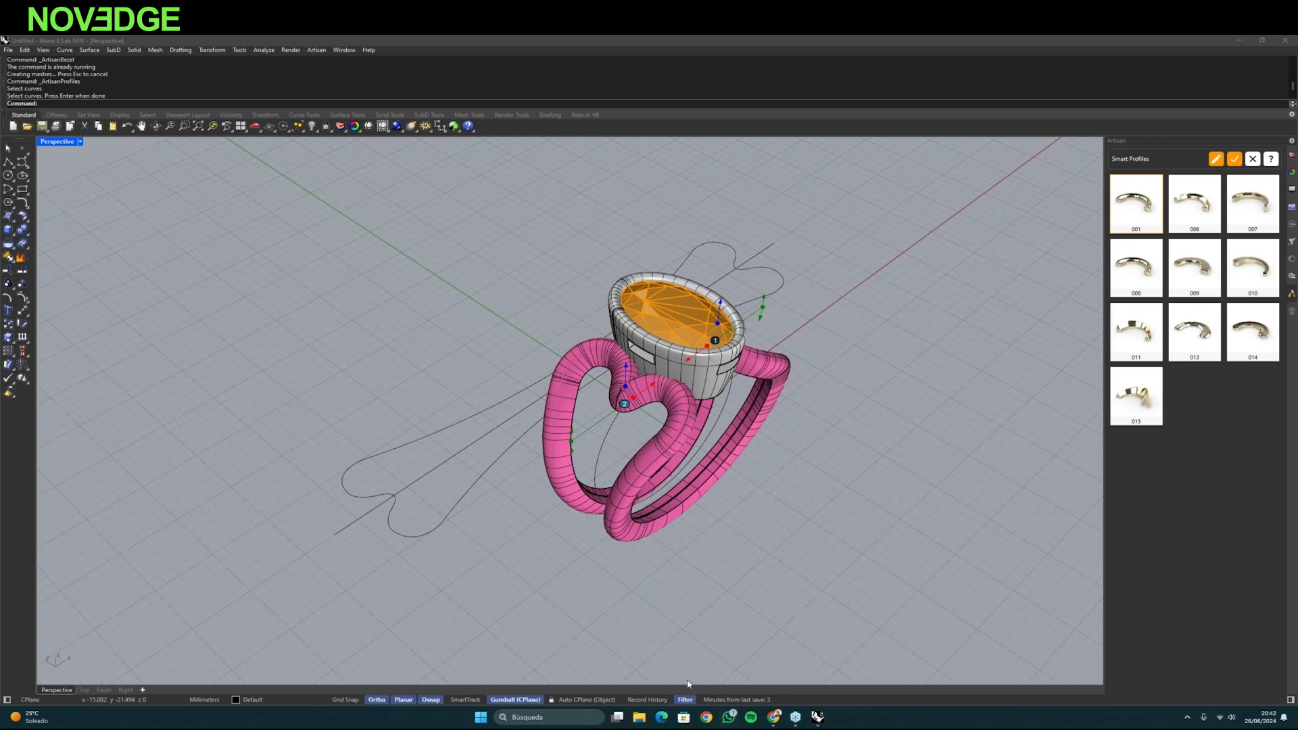
left_click(728, 717)
left_click(917, 215)
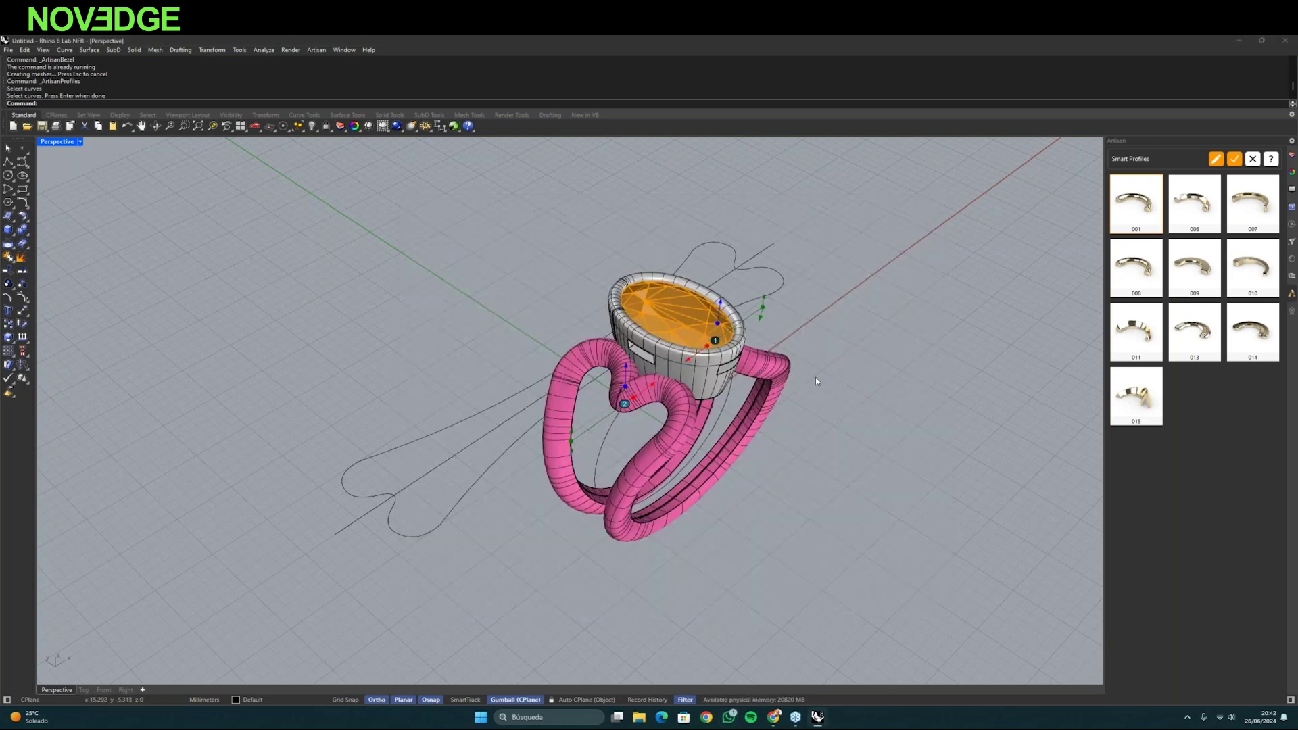
right_click_drag(781, 397, 652, 277)
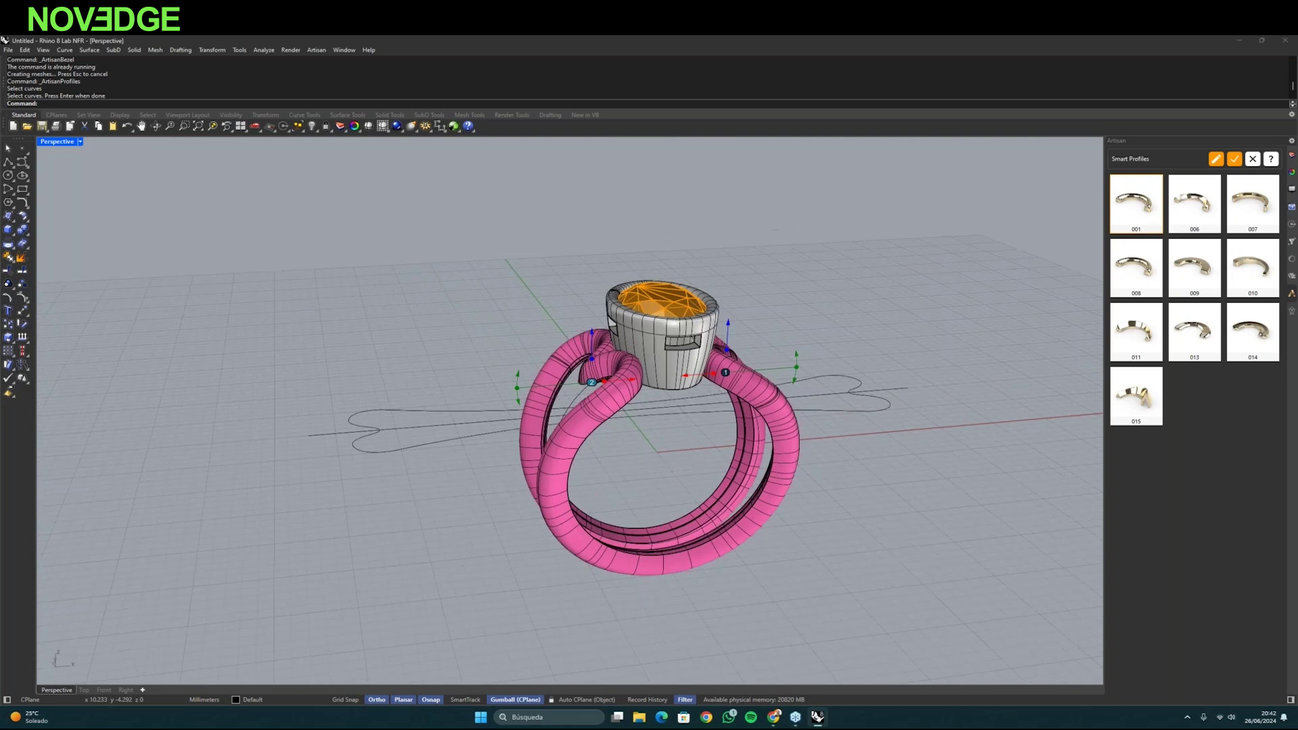
- Extrude the inner ring-size circle straight to both sides by 11.951 mm as an open surface
left_click(97, 52)
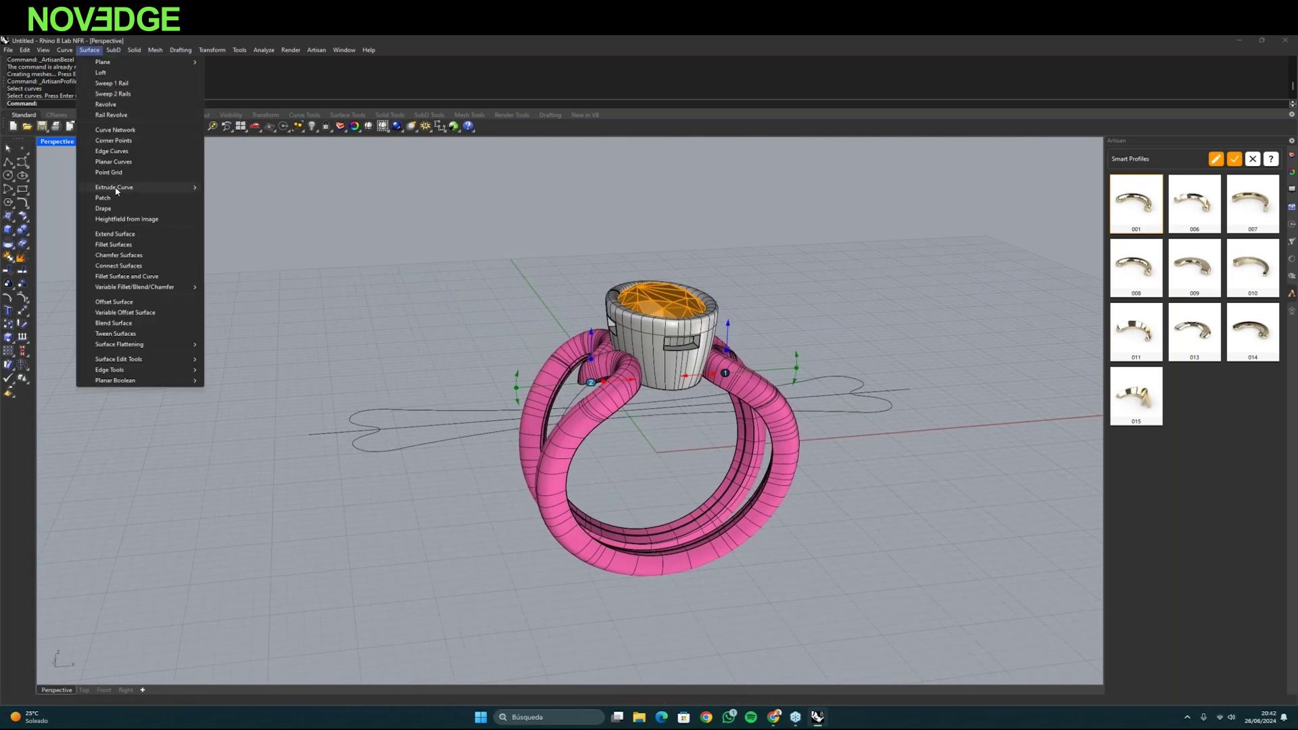
mouse_move(108, 187)
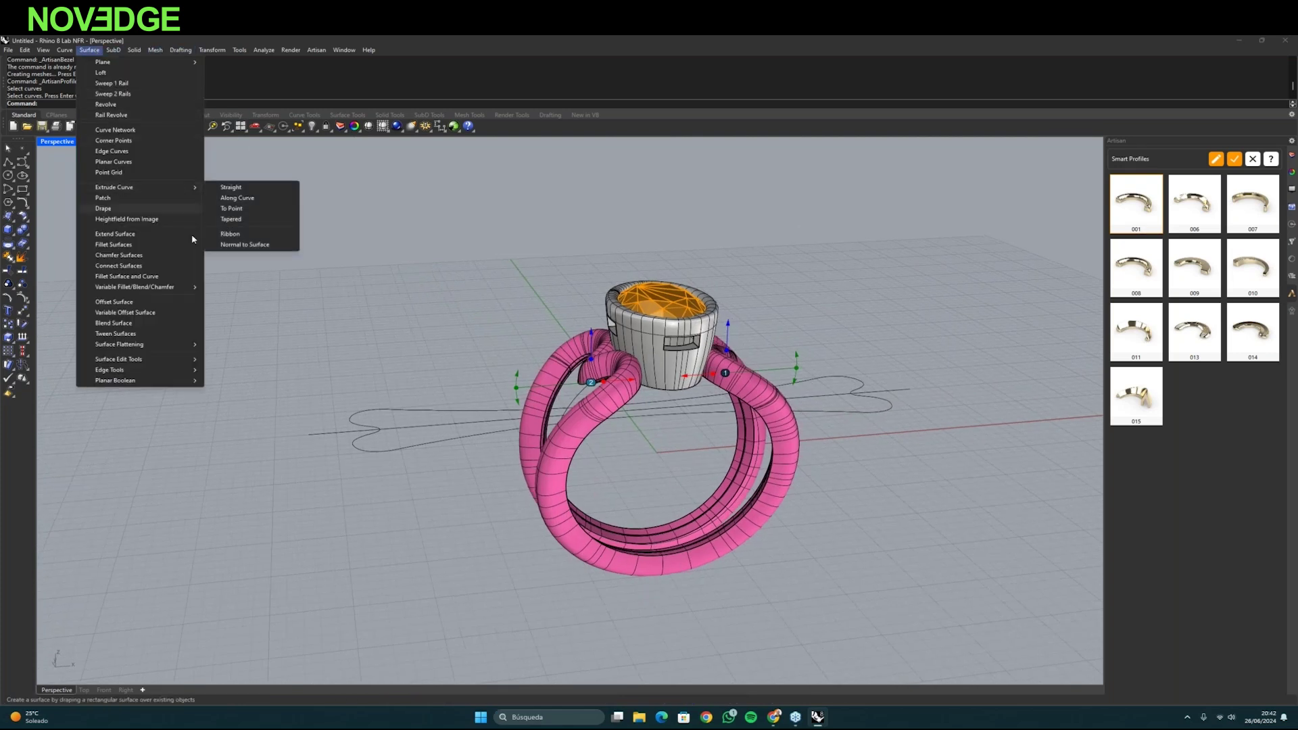
left_click(743, 497)
mouse_move(742, 497)
right_mouse_down()
mouse_move(734, 517)
mouse_move(742, 495)
right_mouse_up()
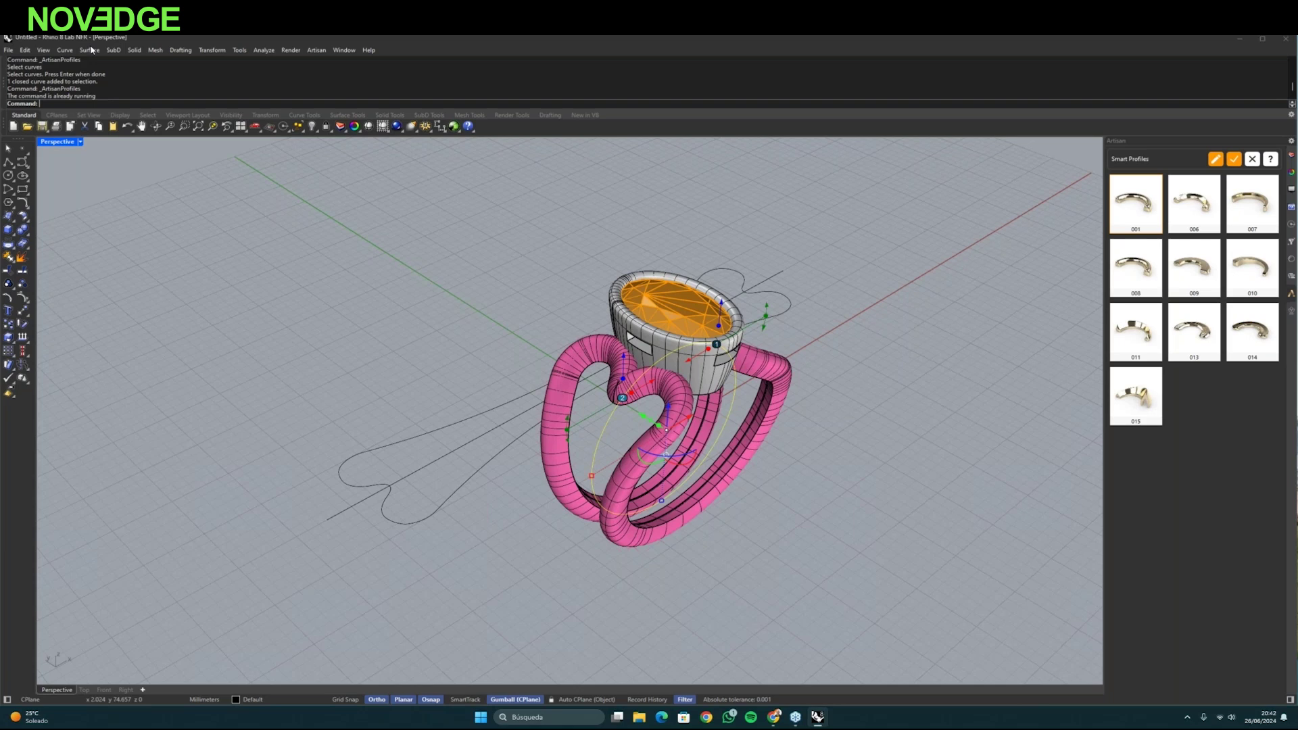
key("super+Down")
left_click(1025, 131)
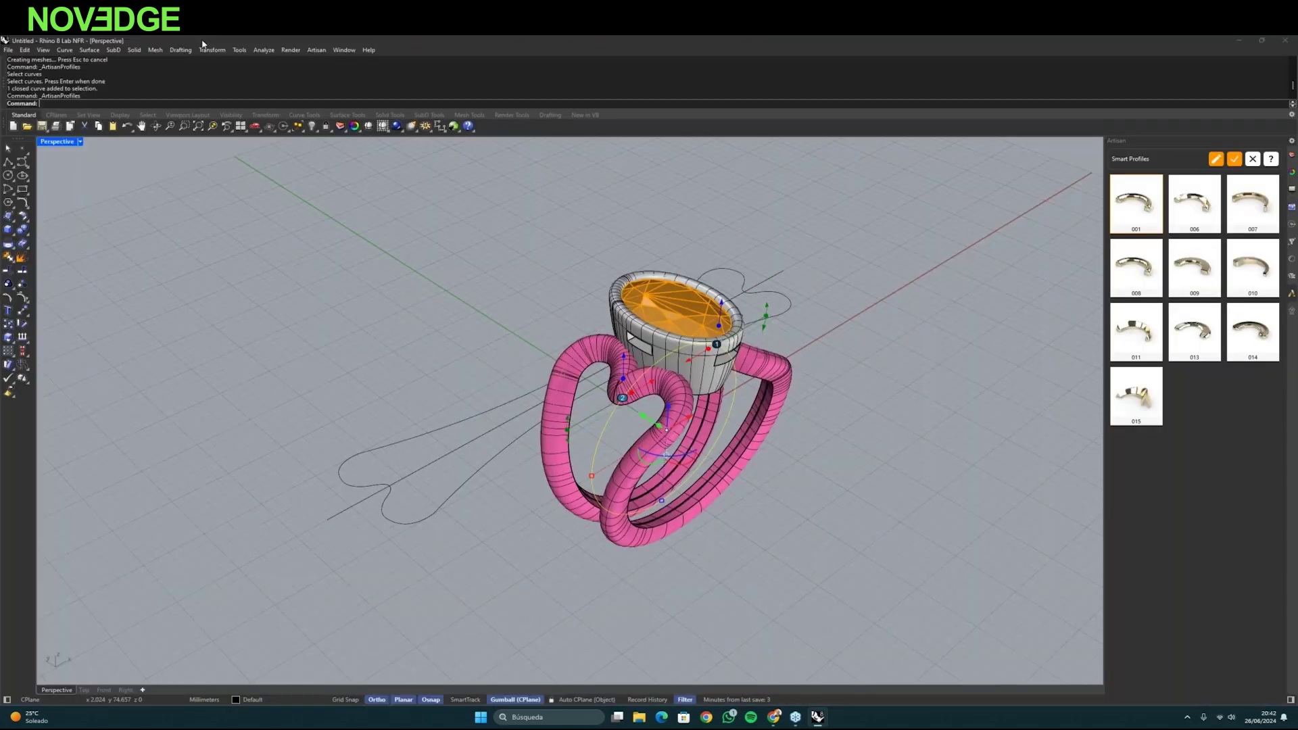
left_click(89, 50)
mouse_move(125, 187)
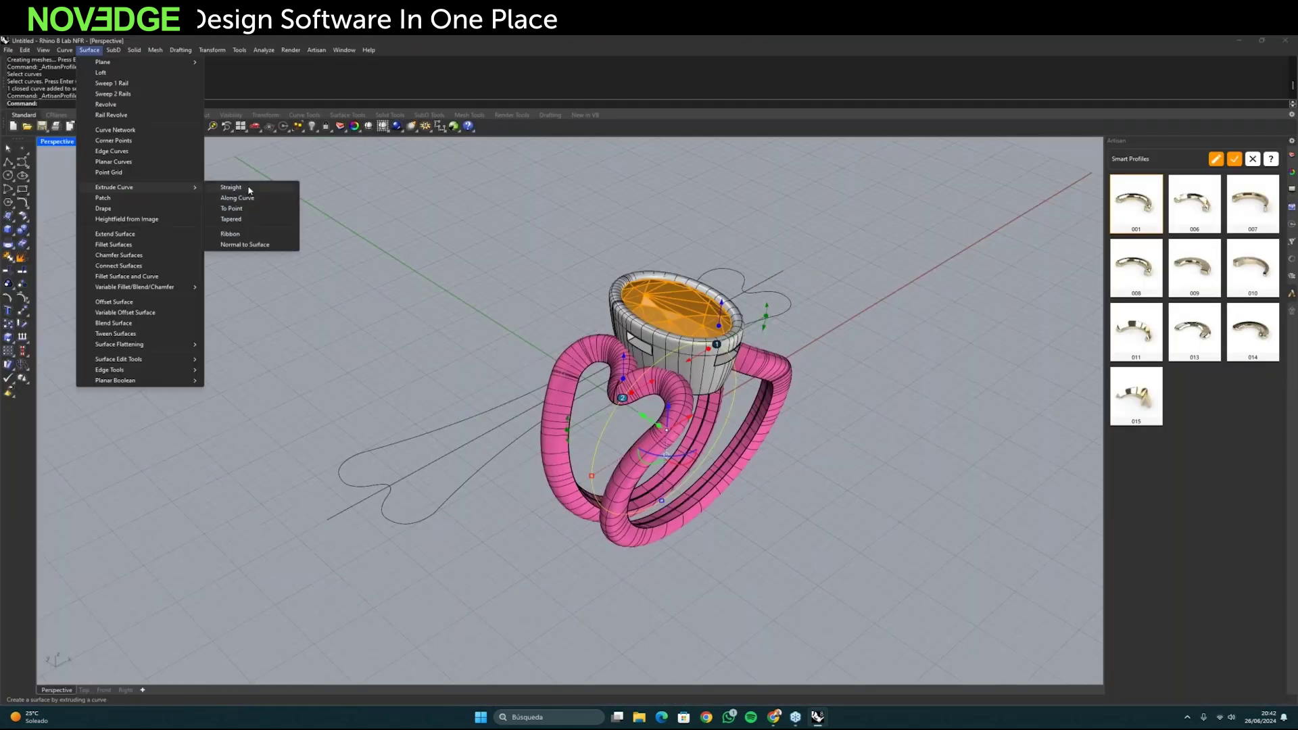
left_click(250, 191)
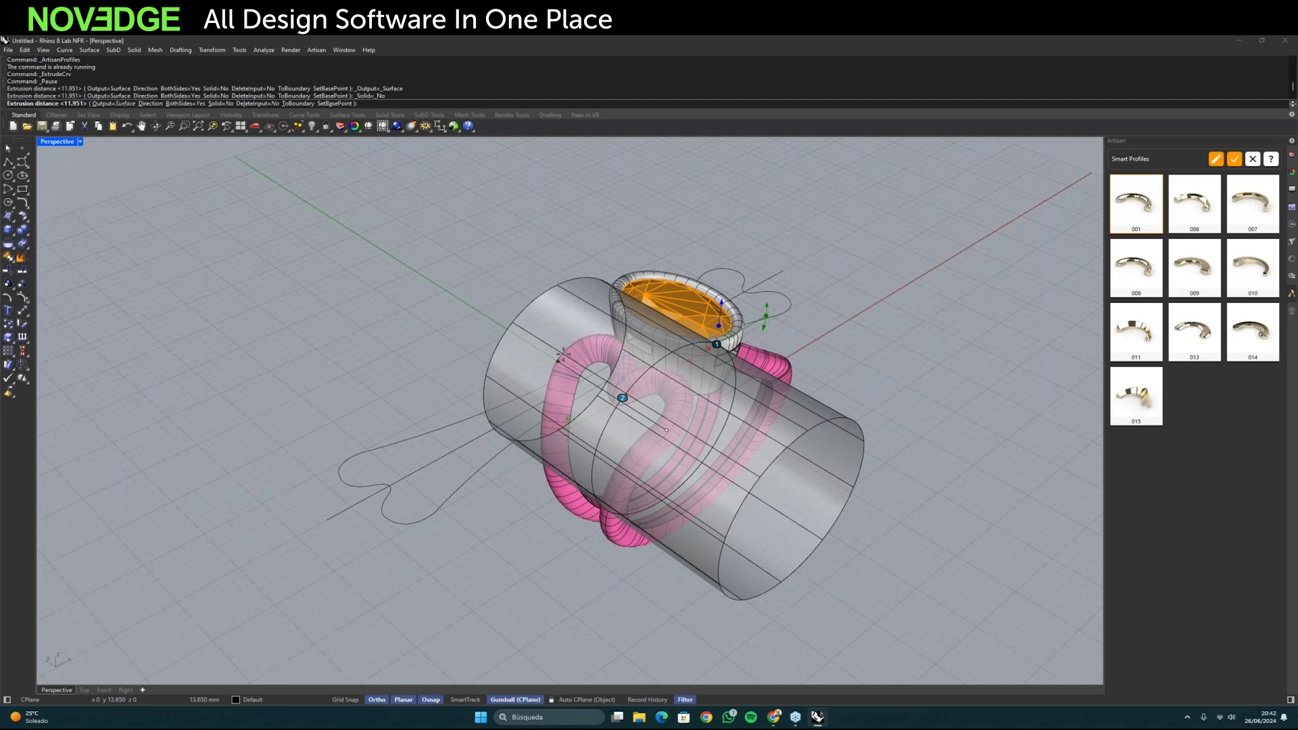
key("Return")
mouse_move(563, 353)
right_mouse_down()
mouse_move(742, 464)
mouse_move(798, 433)
right_mouse_up()
- Open the parameters of profile style 001 and select the extruded cylinder as the reference surface for the profiles
left_click(1141, 227)
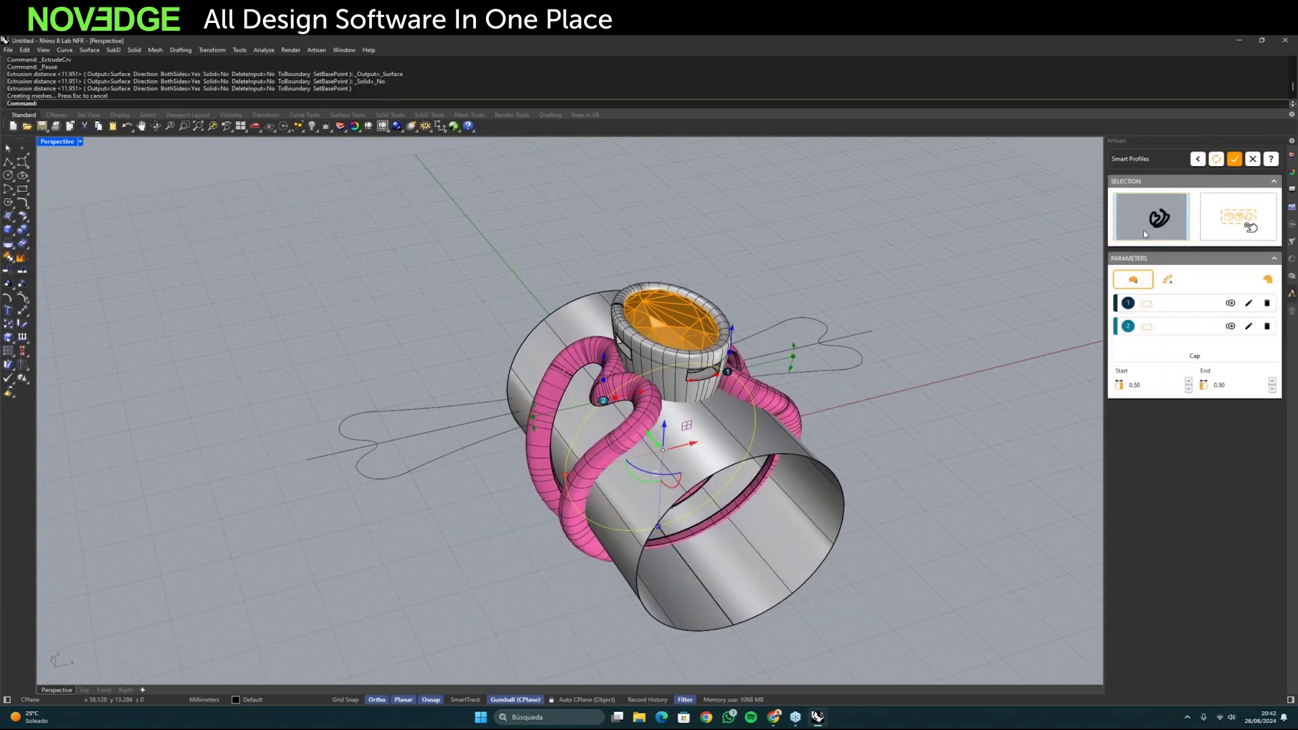
left_click(1222, 221)
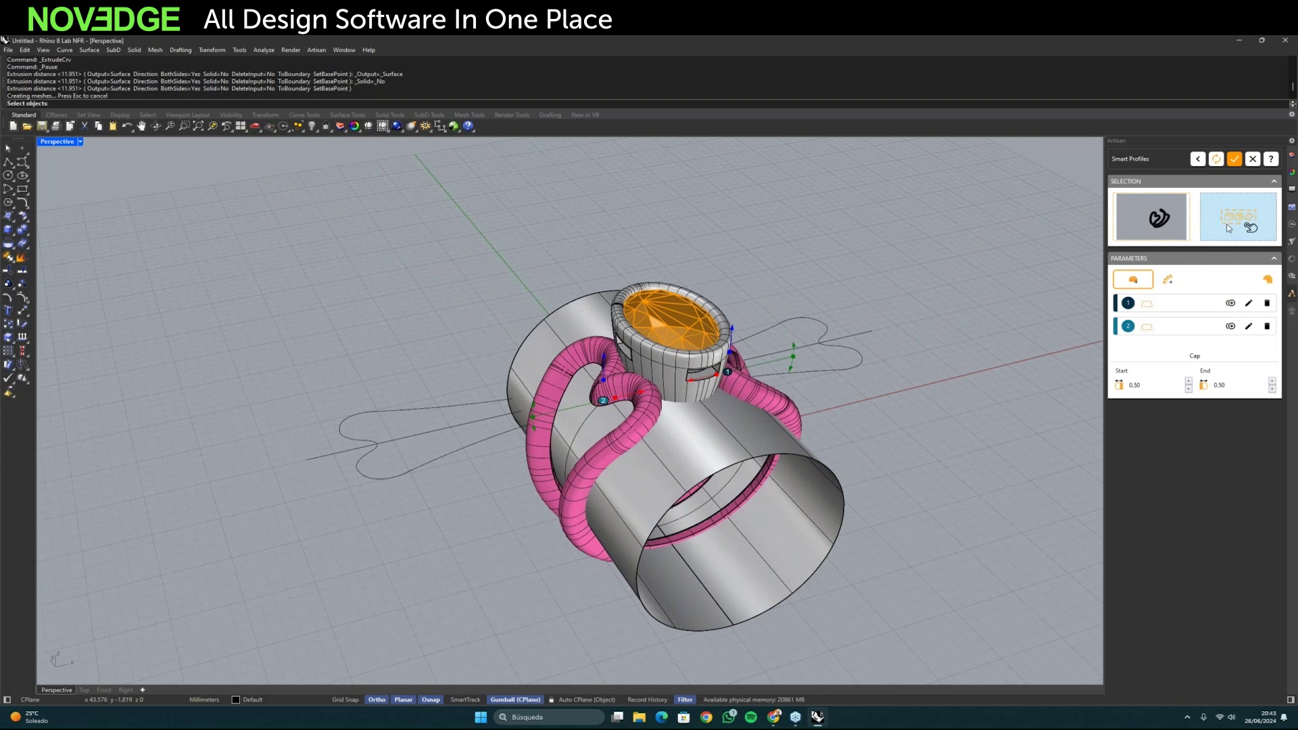
left_click(788, 500)
key("Return")
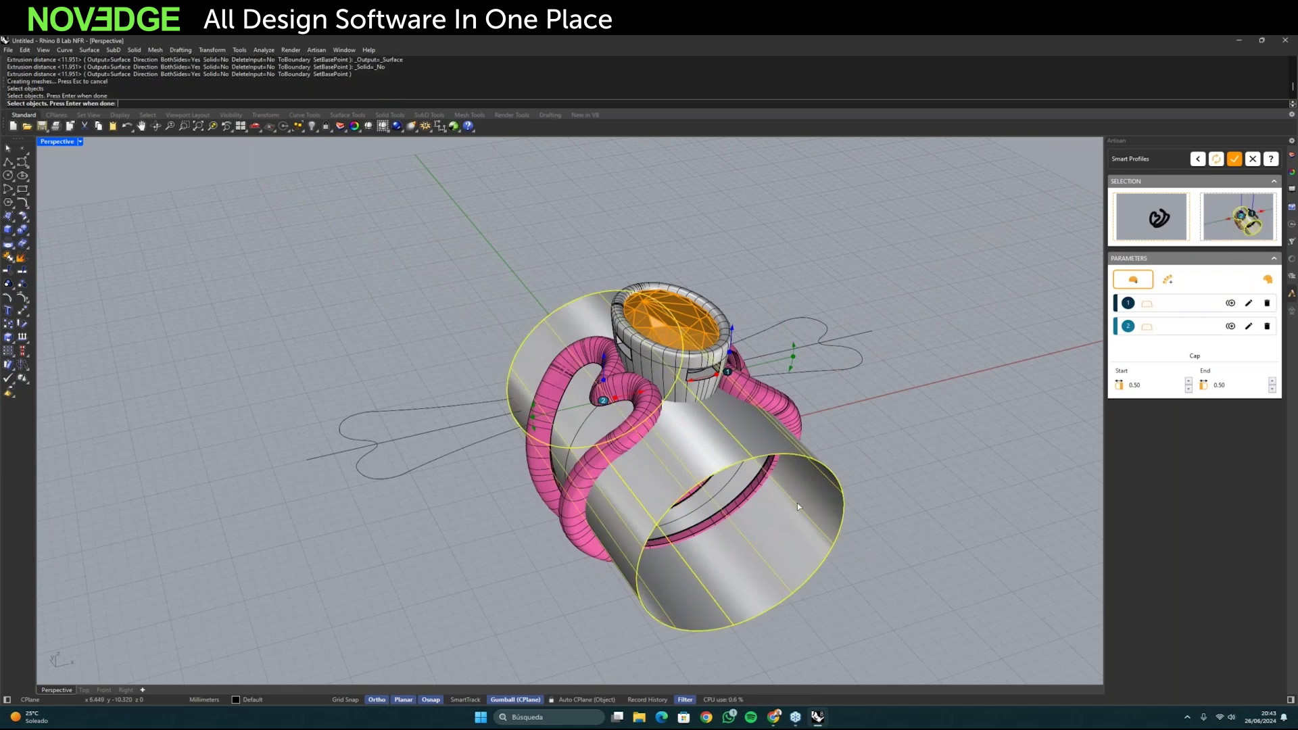
right_click_drag(789, 505, 1000, 497)
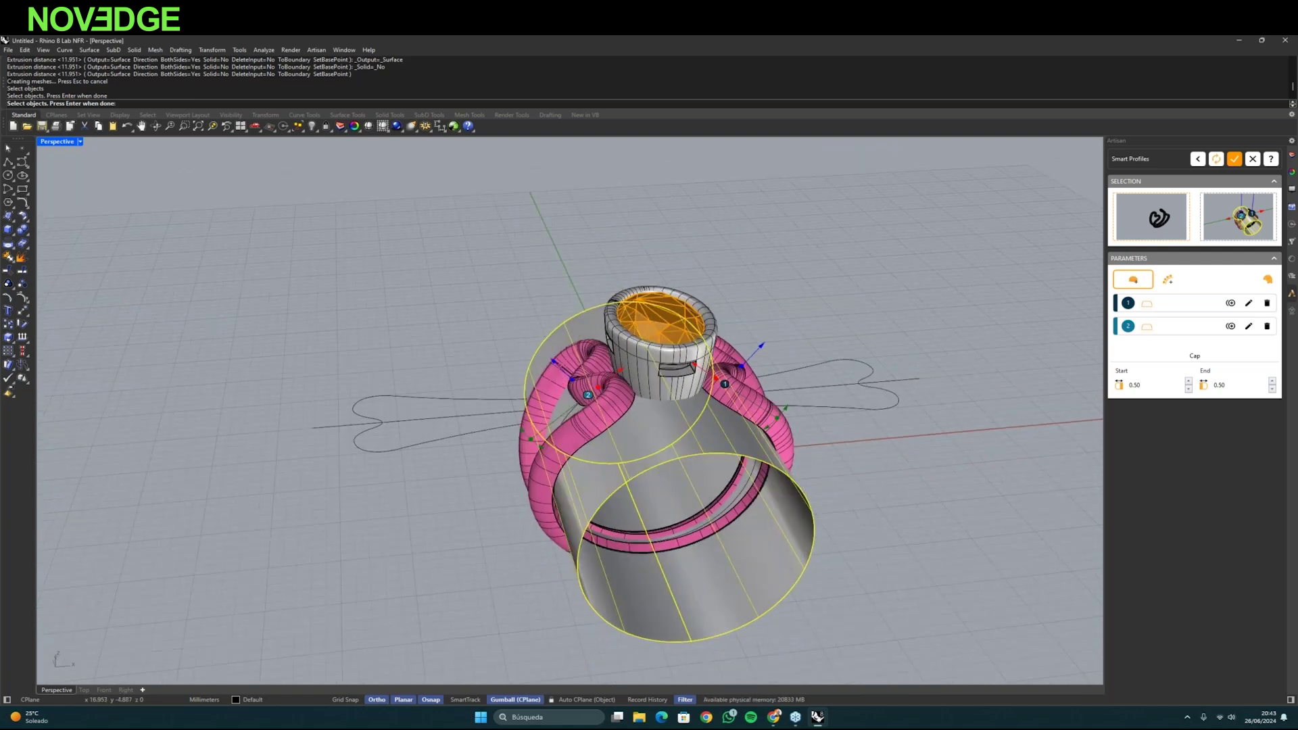
- Duplicate the profile sections onto two points at the bottom of the shank, one on each strand of the curve
left_click(1230, 303)
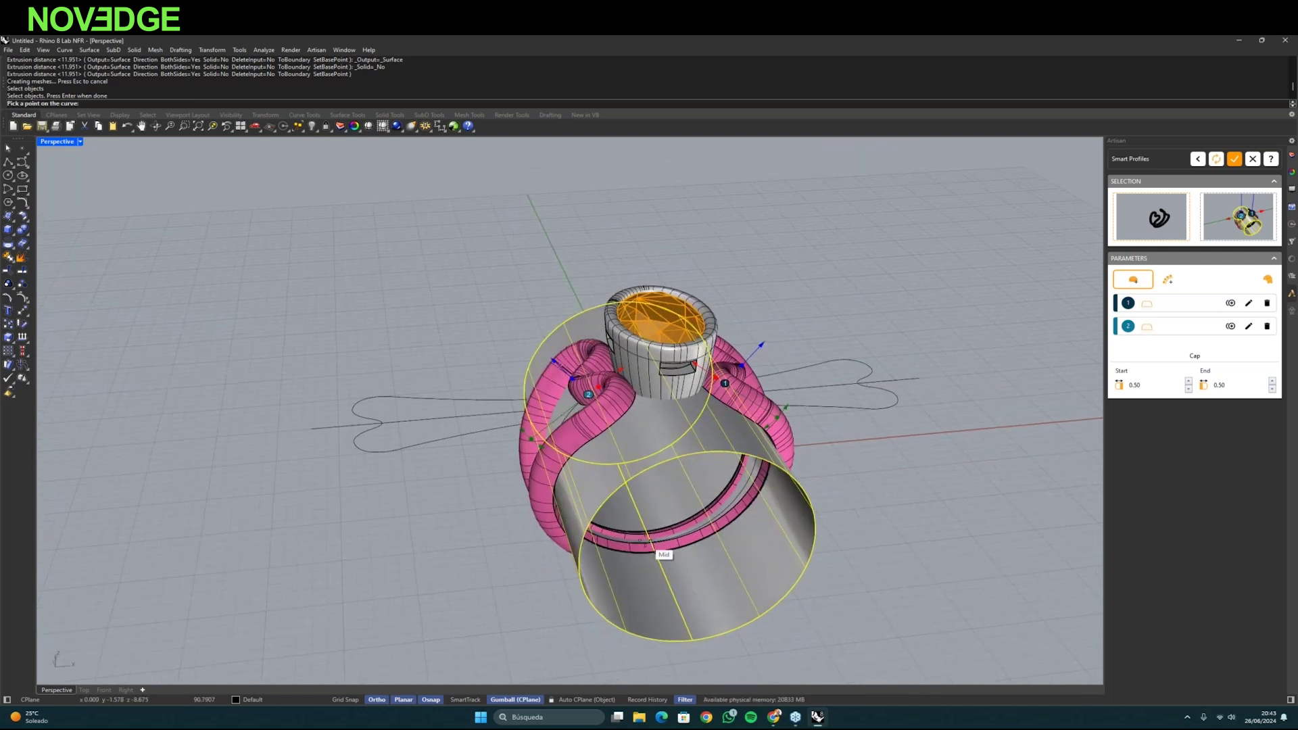
left_click(647, 533)
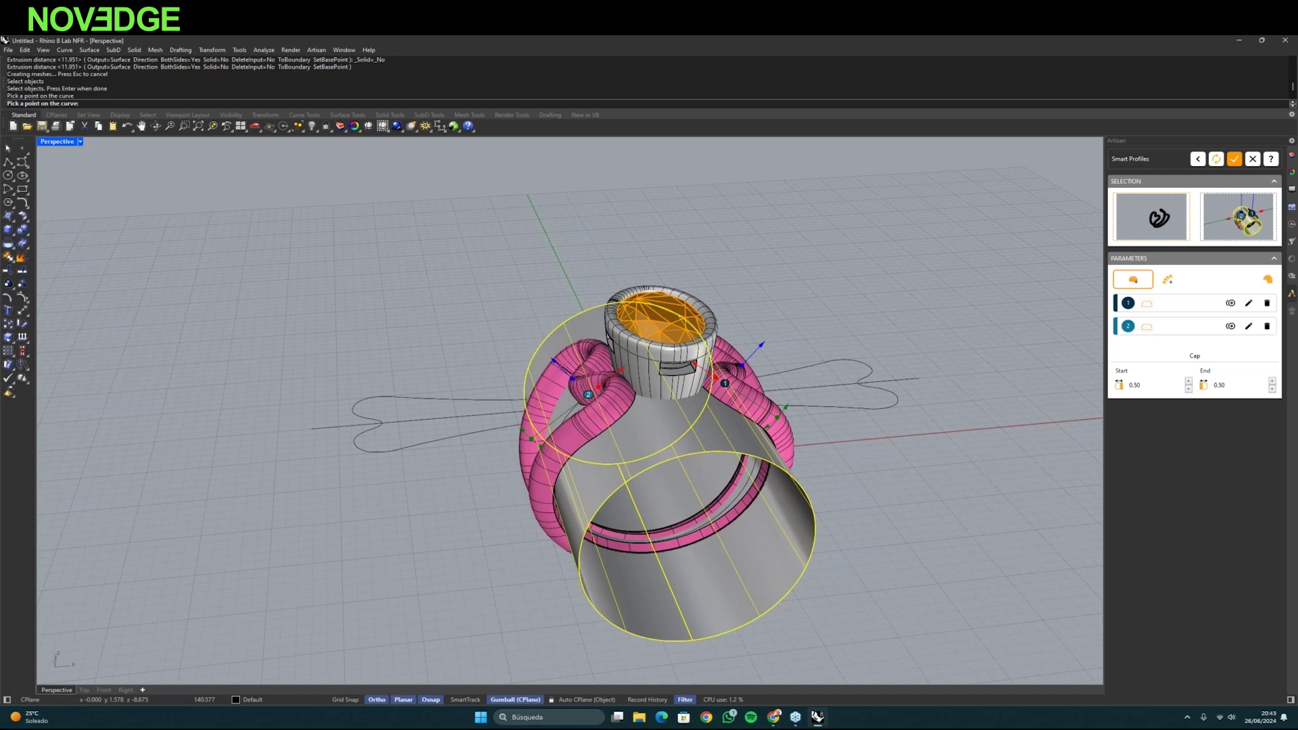
right_click_drag(651, 556, 960, 541)
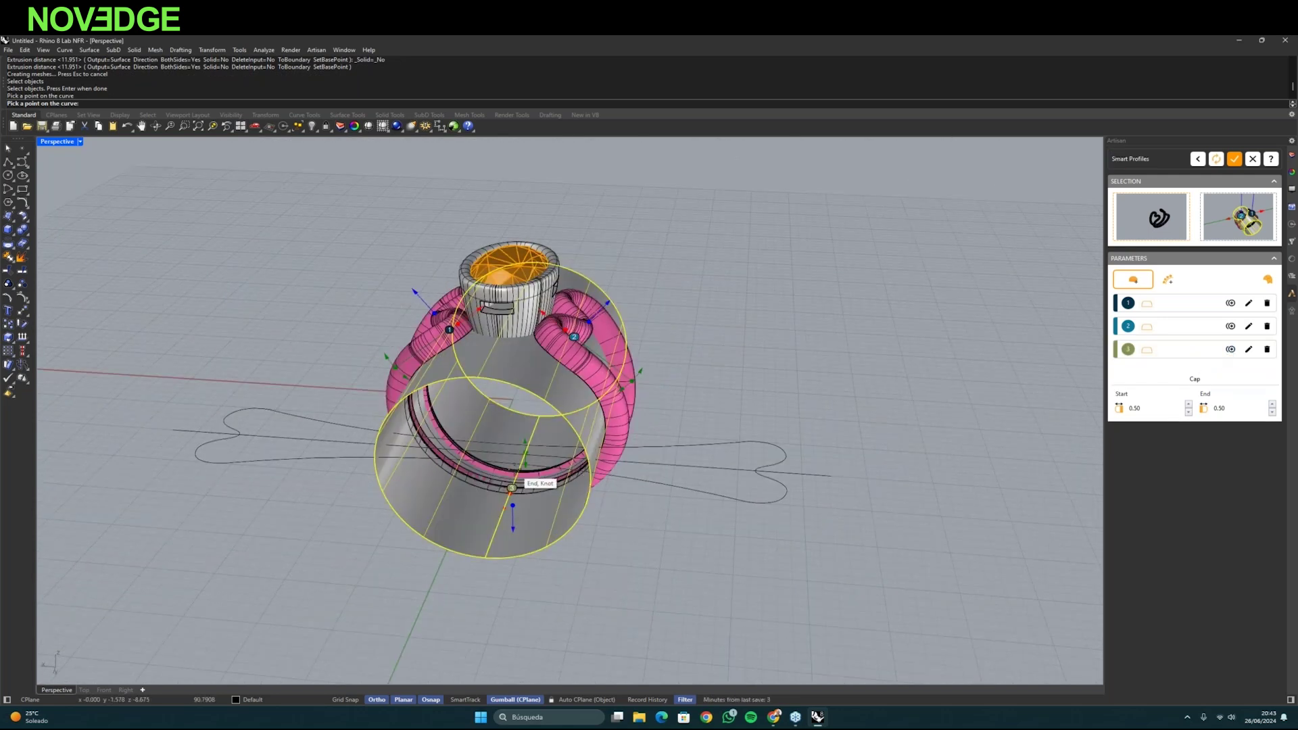
left_click(512, 487)
right_click_drag(519, 471, 757, 432)
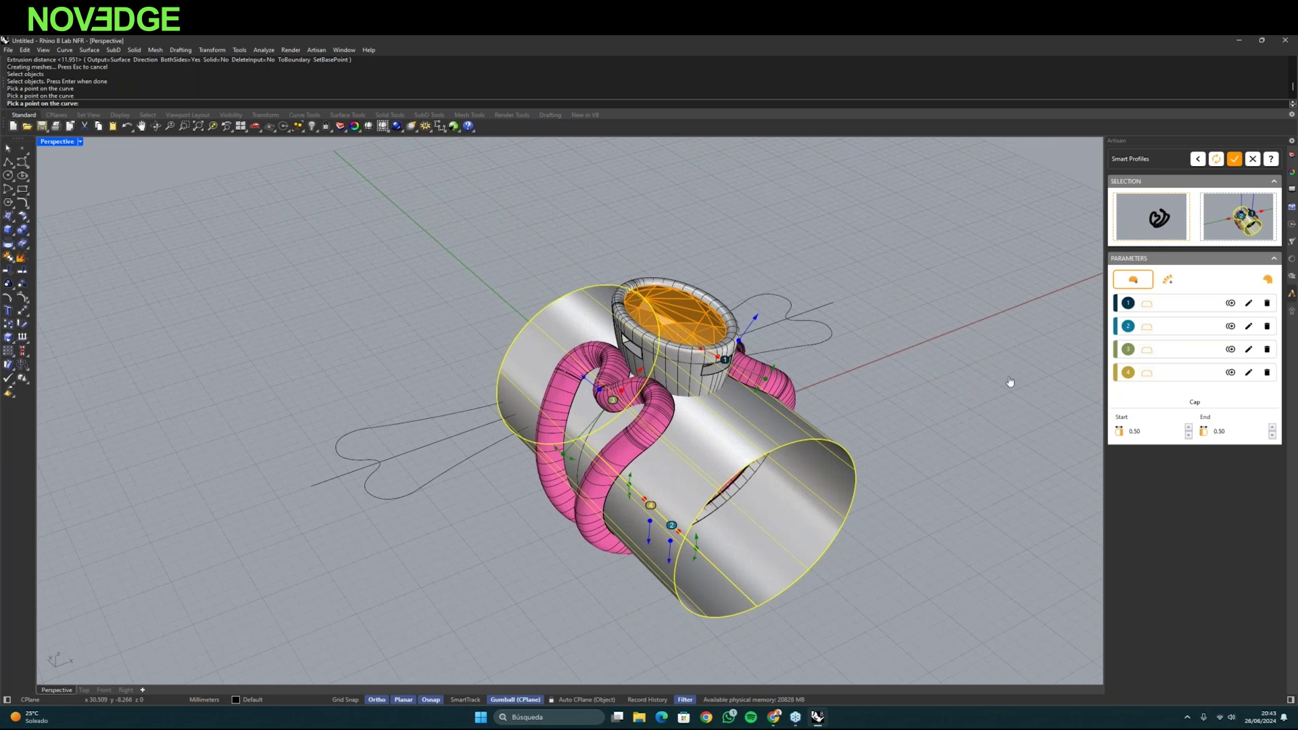
- Assign profile shape 037 from the standard library to section 1 at the heart end
left_click(1147, 306)
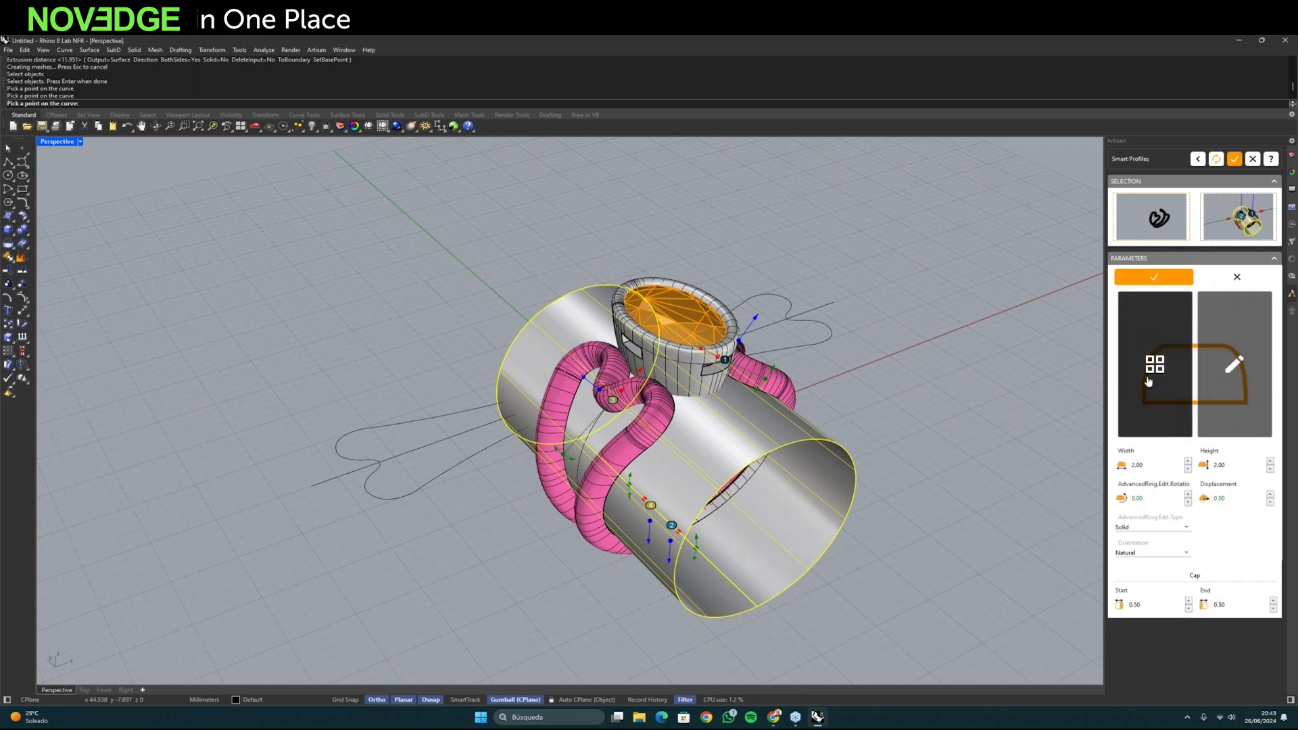
left_click(1155, 364)
scroll(499, 347, "down", 3)
scroll(499, 347, "down", 5)
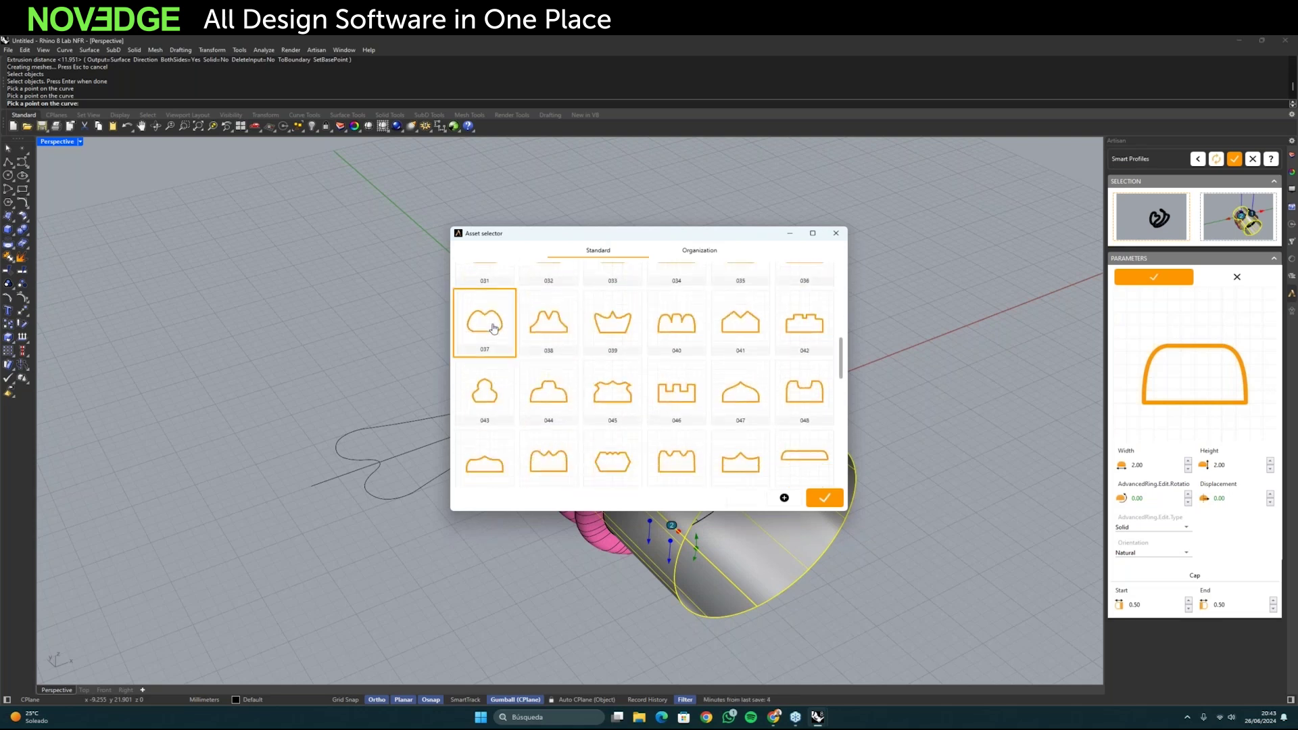
left_click(827, 498)
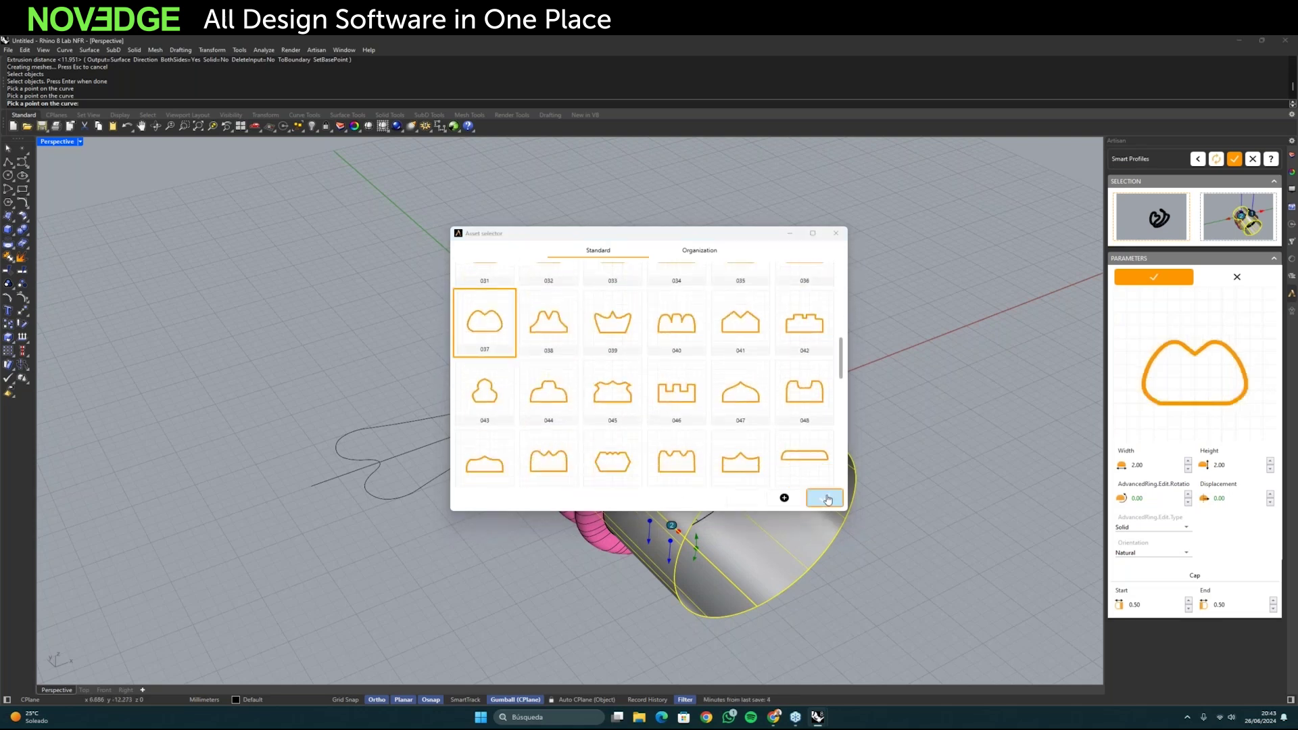
- Increase the height of section 1 by three increments and accept the section
right_click_drag(691, 449, 500, 477)
left_click(1270, 462)
left_click(1271, 461)
left_click(1270, 461)
right_click_drag(901, 446, 1005, 436)
left_click(1153, 277)
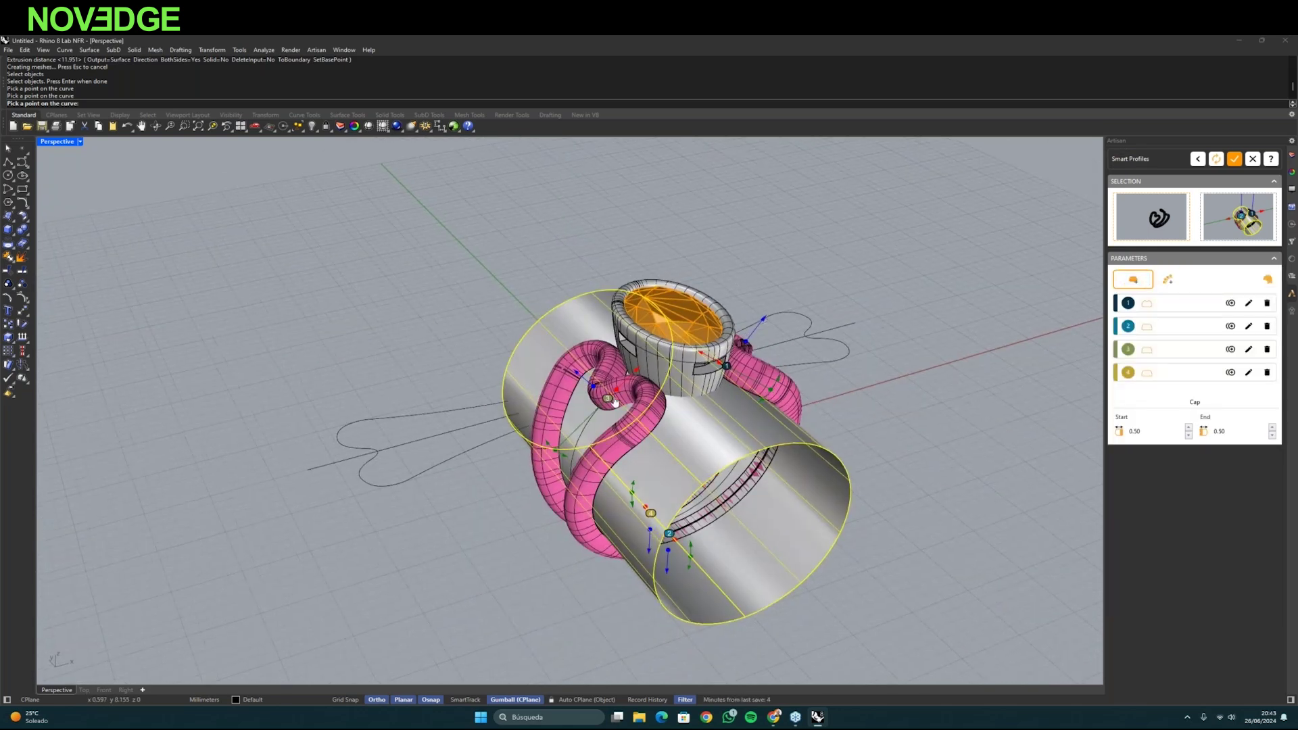
- Assign profile shape 037 from the standard library to section 3 at the opposite heart end
left_click(1148, 352)
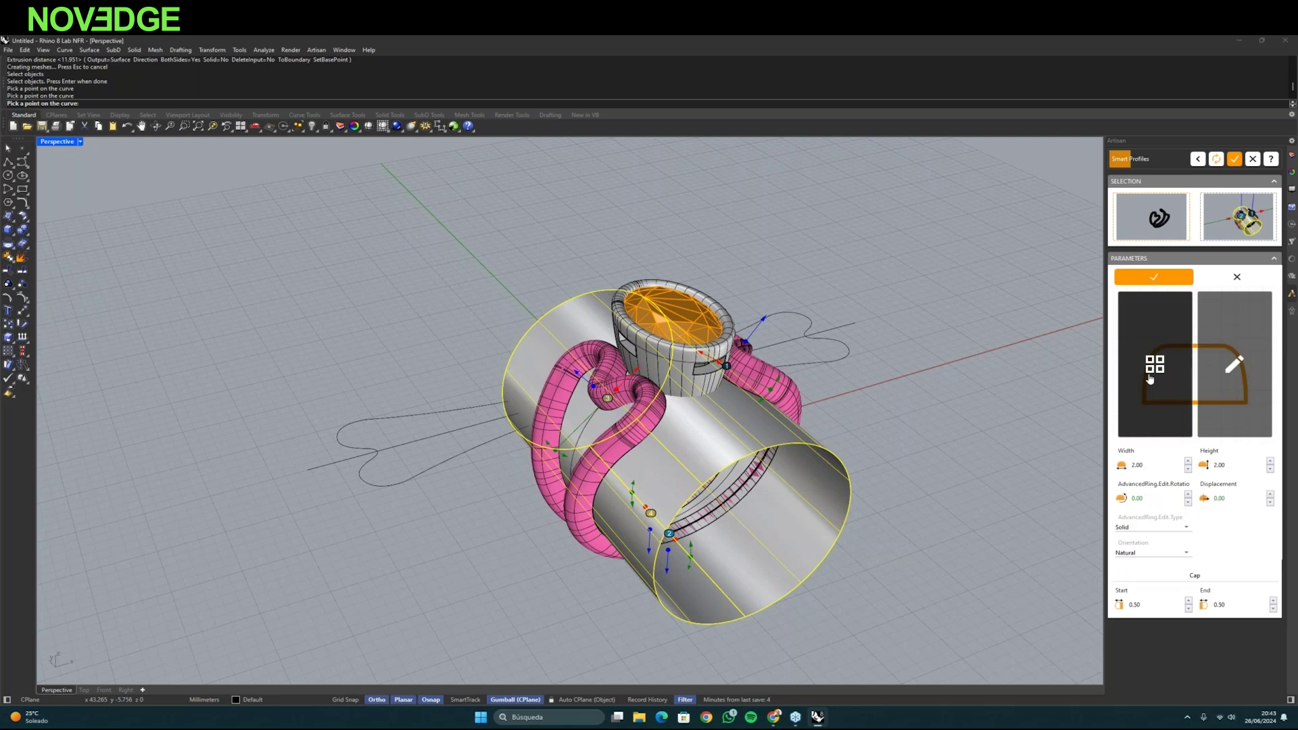
left_click(1150, 359)
scroll(510, 406, "down", 5)
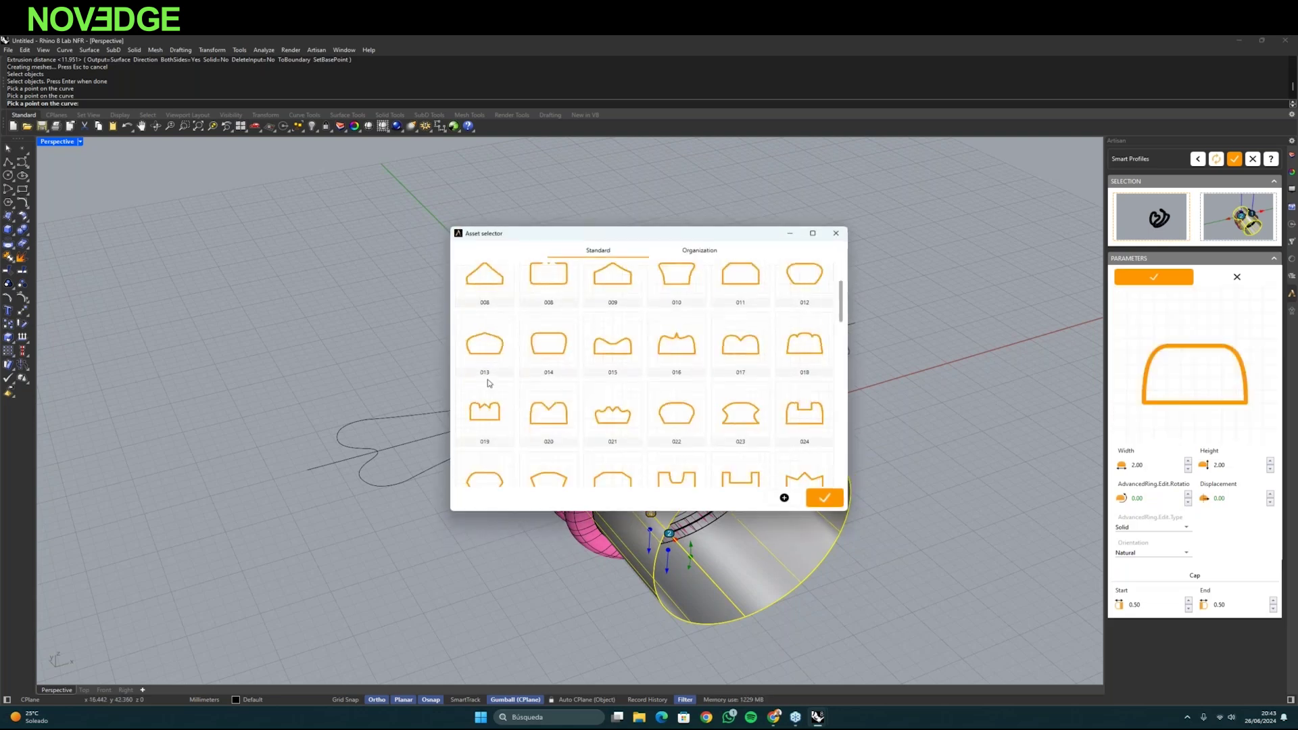
left_click(491, 419)
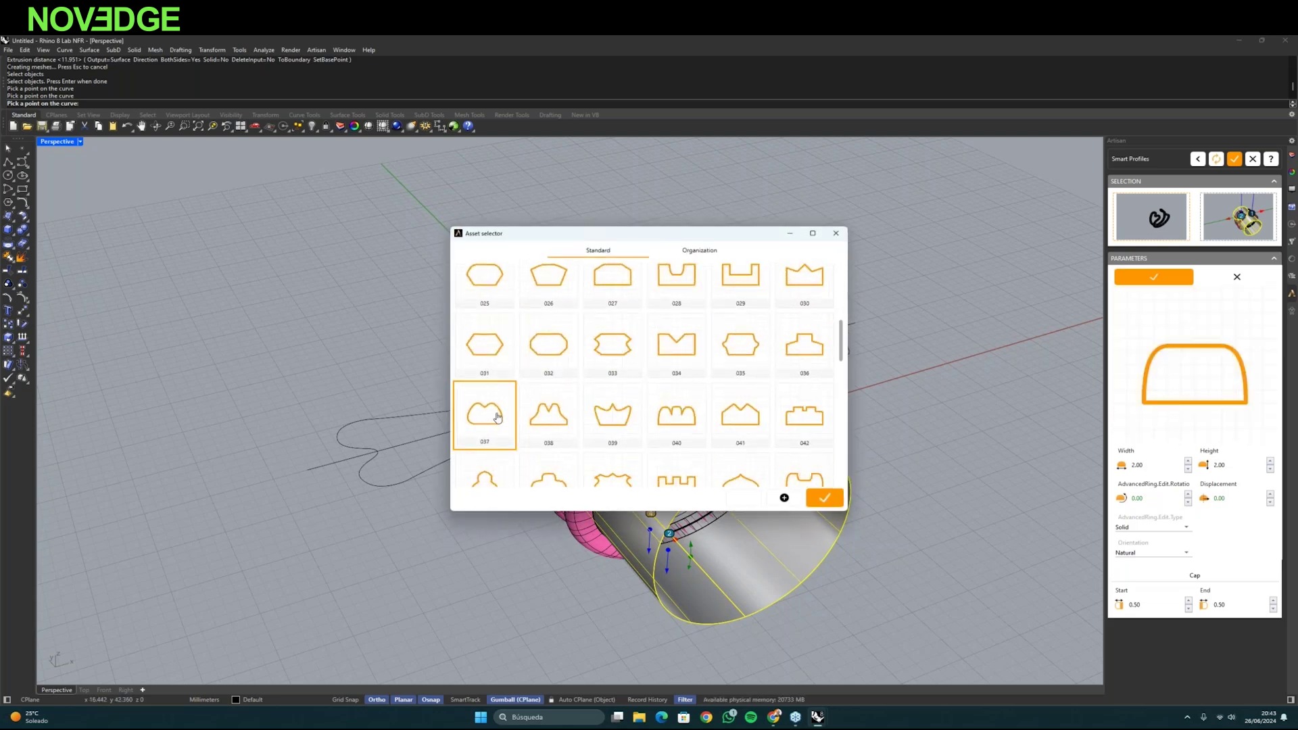
left_click(819, 496)
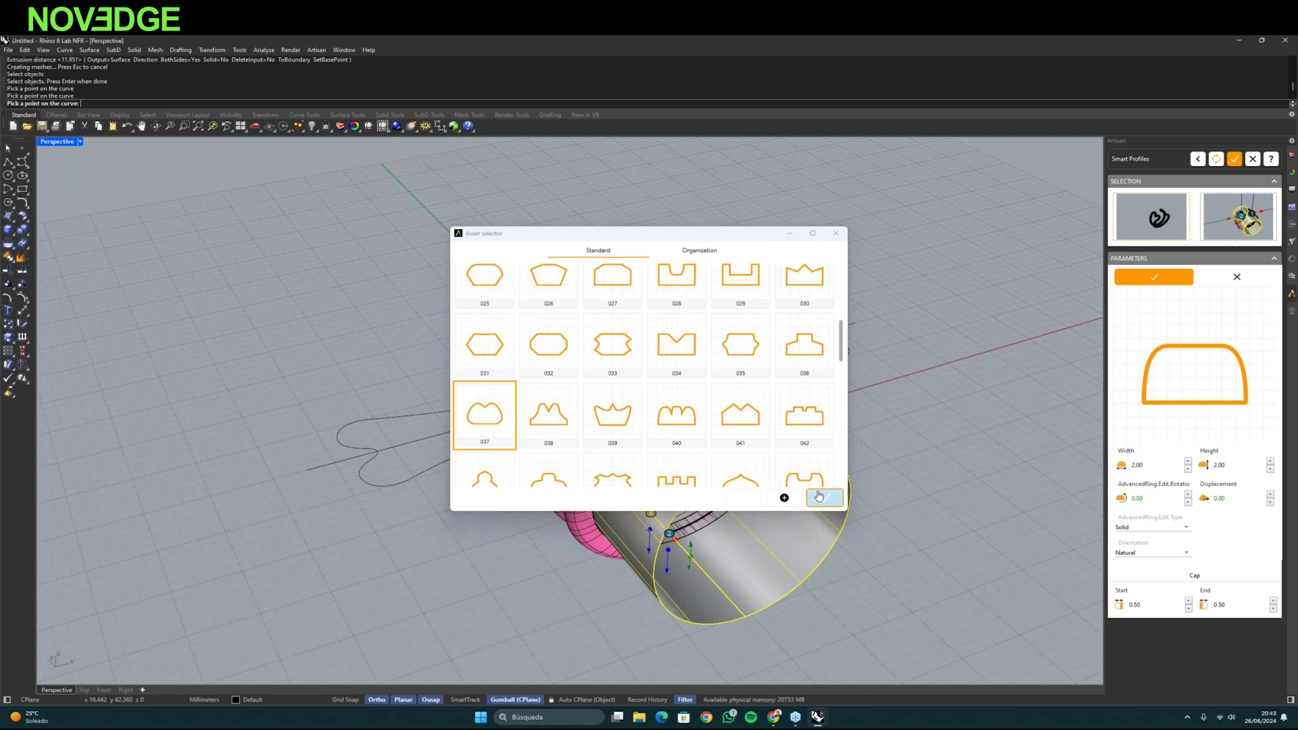
- Increase the height of section 3 by three increments and accept the section
left_click(1270, 461)
left_click(1271, 461)
left_click(1270, 461)
mouse_move(996, 453)
right_mouse_down()
mouse_move(972, 425)
mouse_move(985, 451)
right_mouse_up()
left_click(1156, 278)
- Set section 2 at the base of the shank to 1.80 height and 1.80 width and accept it
mouse_move(954, 370)
right_mouse_down()
mouse_move(940, 338)
mouse_move(947, 352)
right_mouse_up()
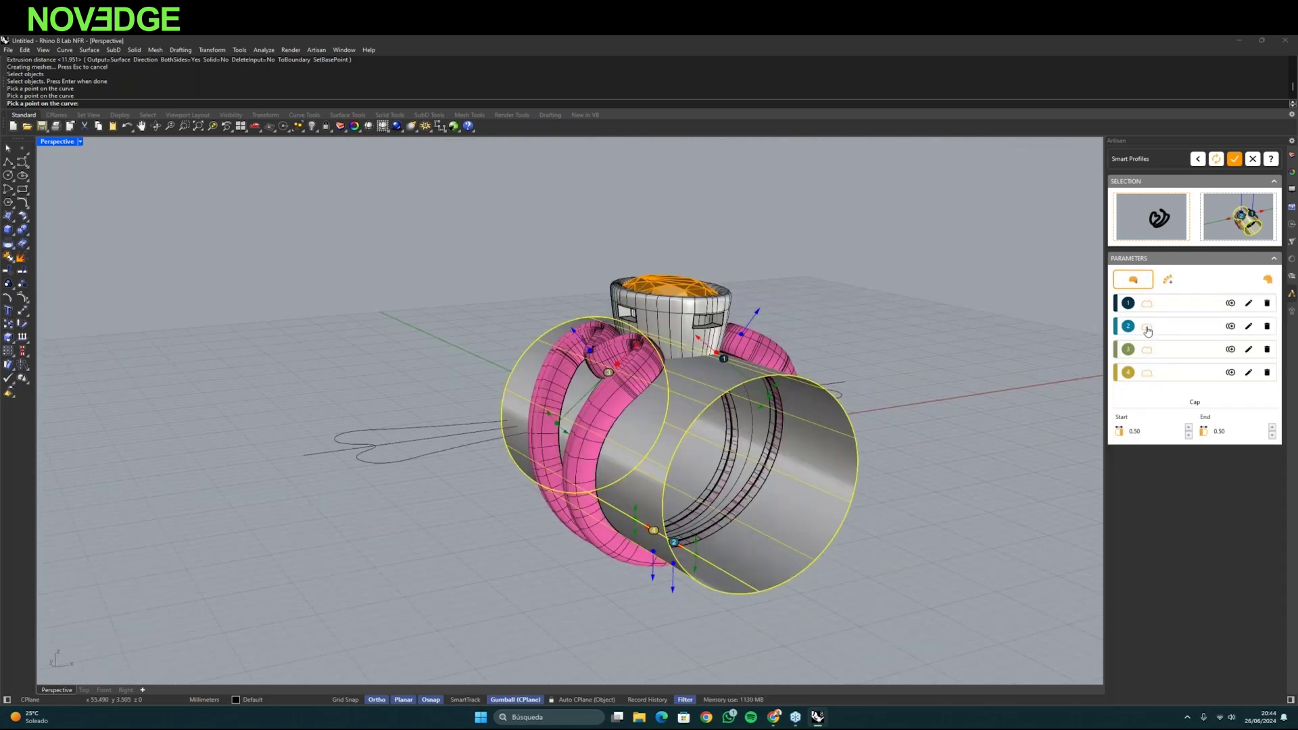
left_click(1147, 330)
right_click_drag(956, 463, 770, 426)
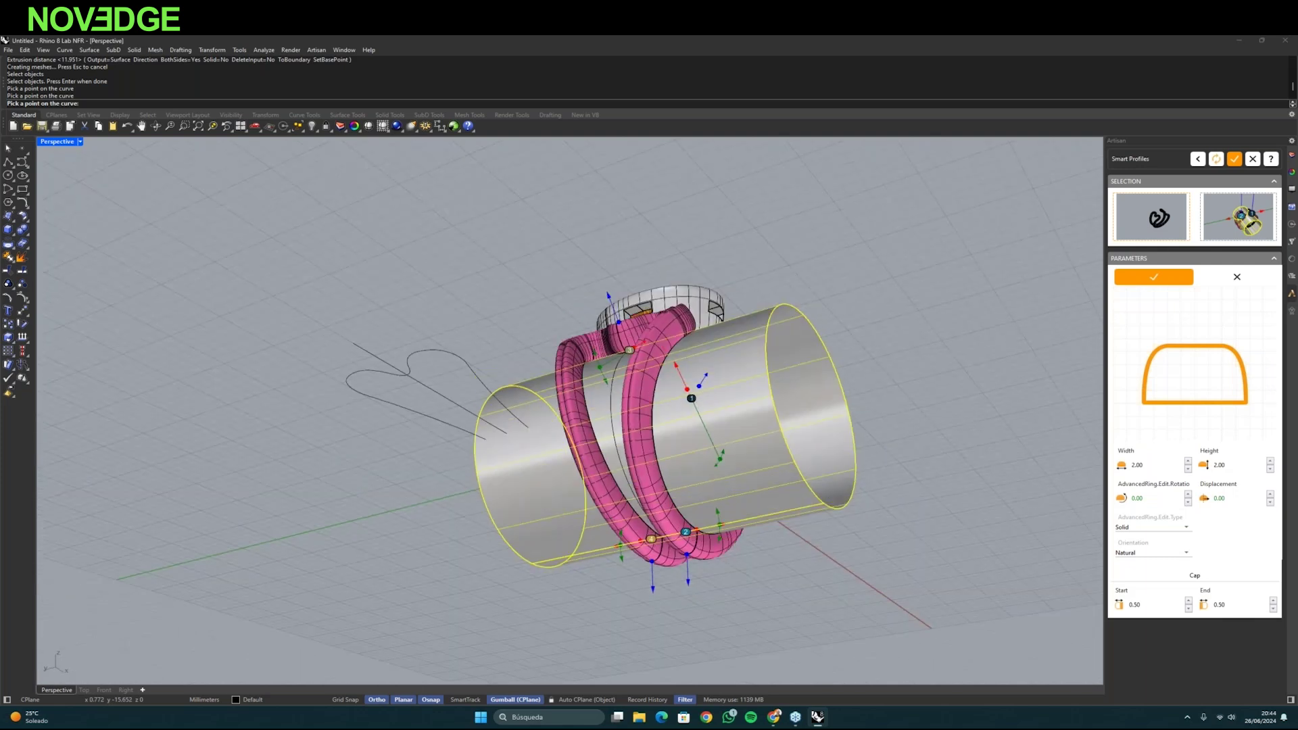
left_click(1271, 470)
left_click(1270, 469)
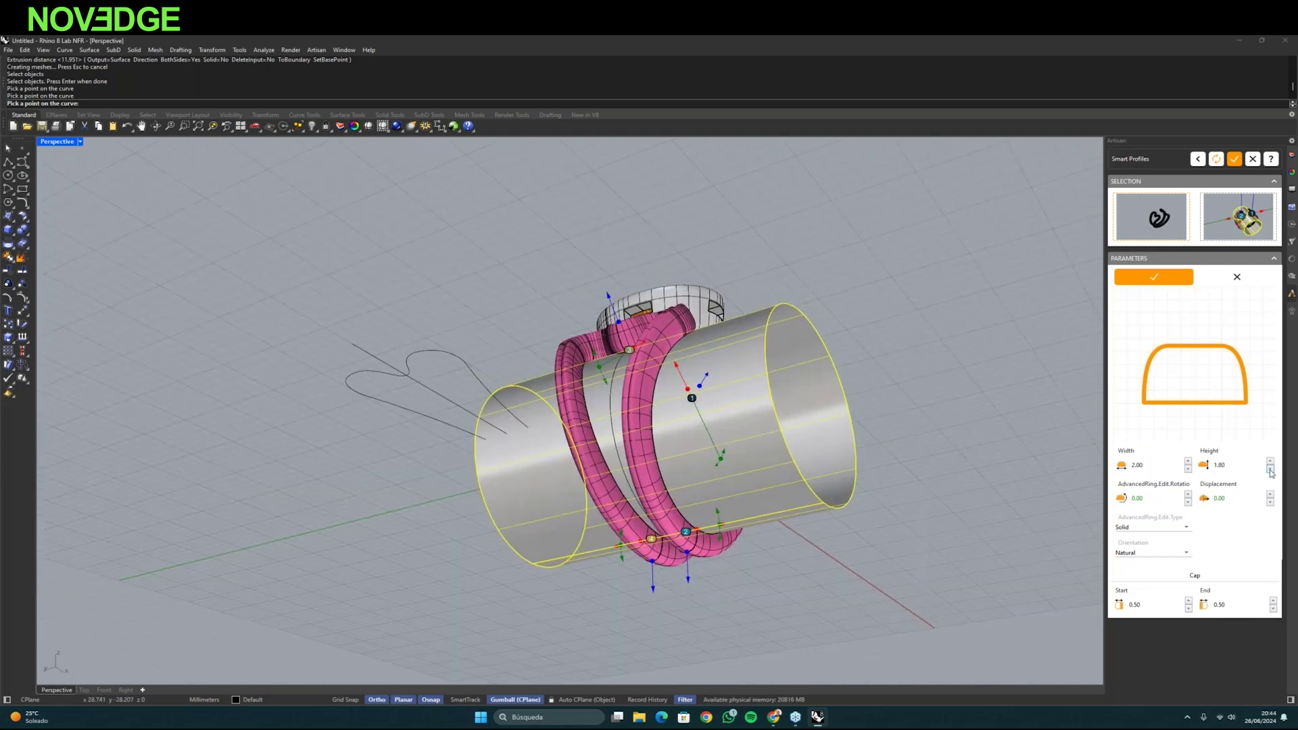
left_click(1188, 468)
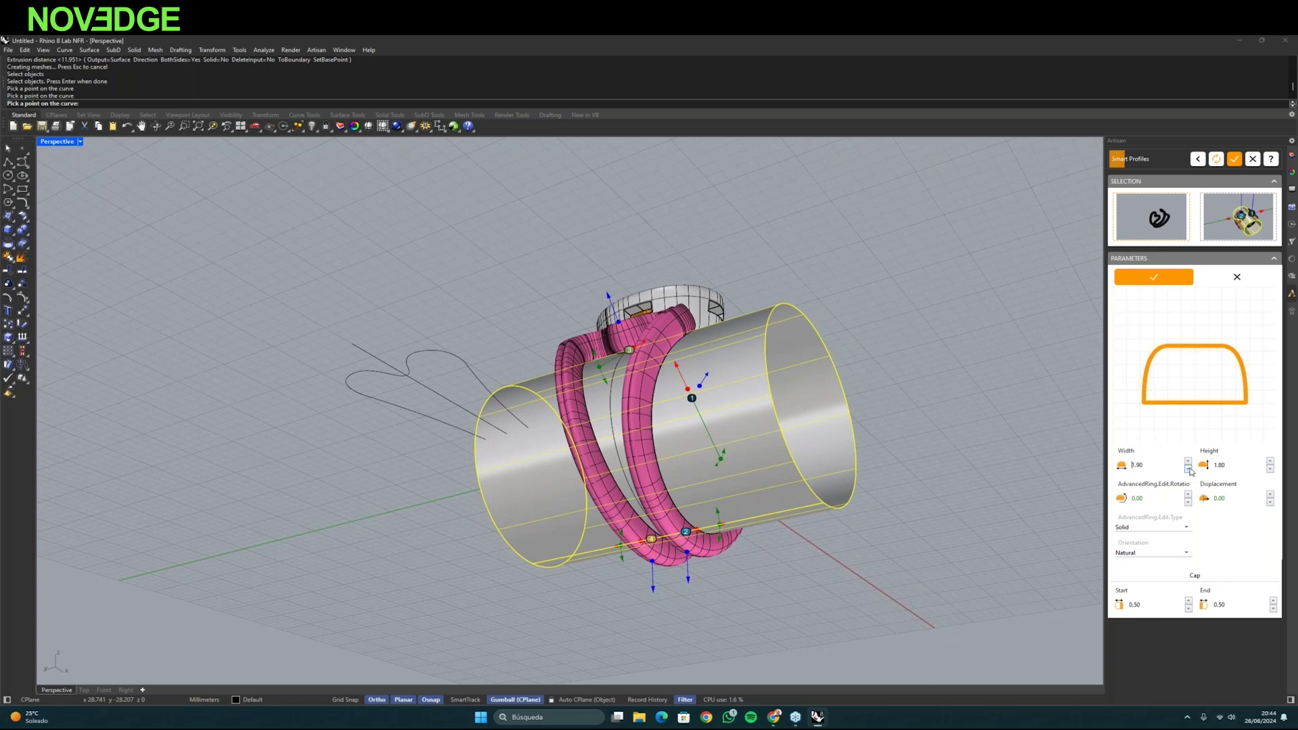
left_click(1187, 469)
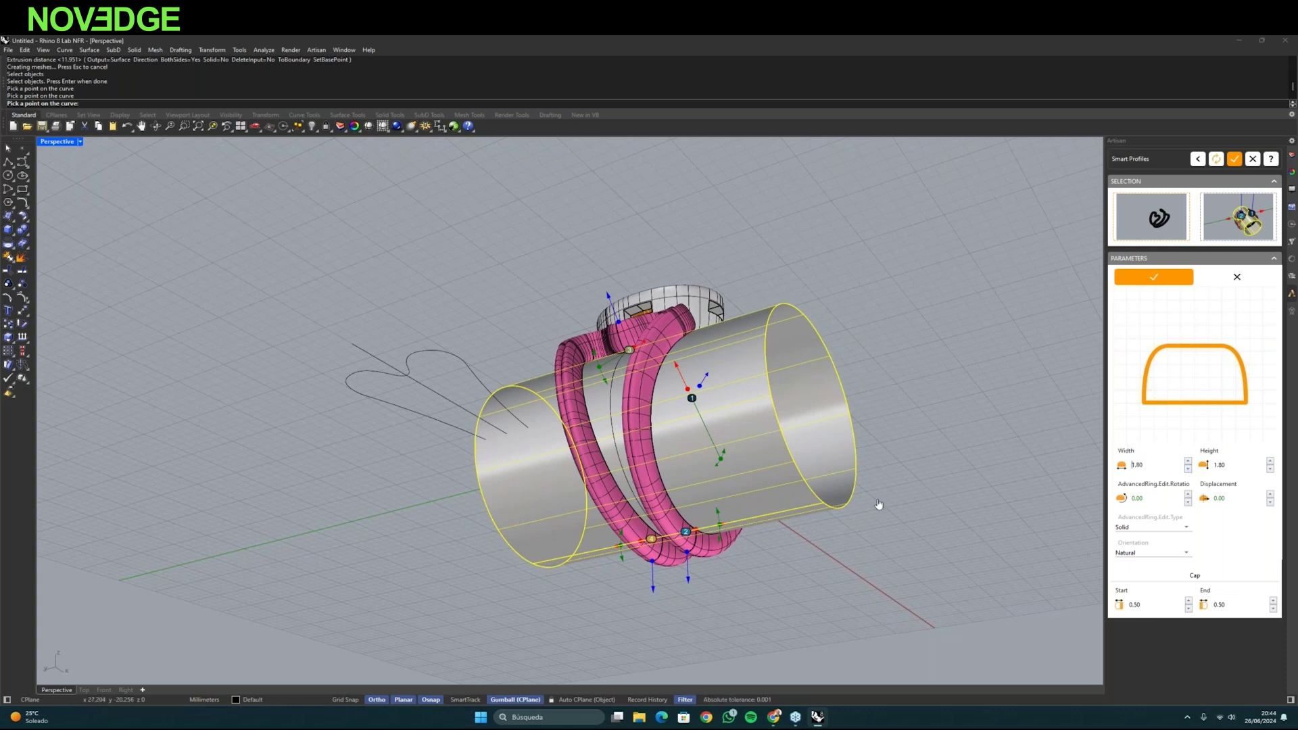
right_click_drag(843, 518, 896, 583)
left_click(1167, 281)
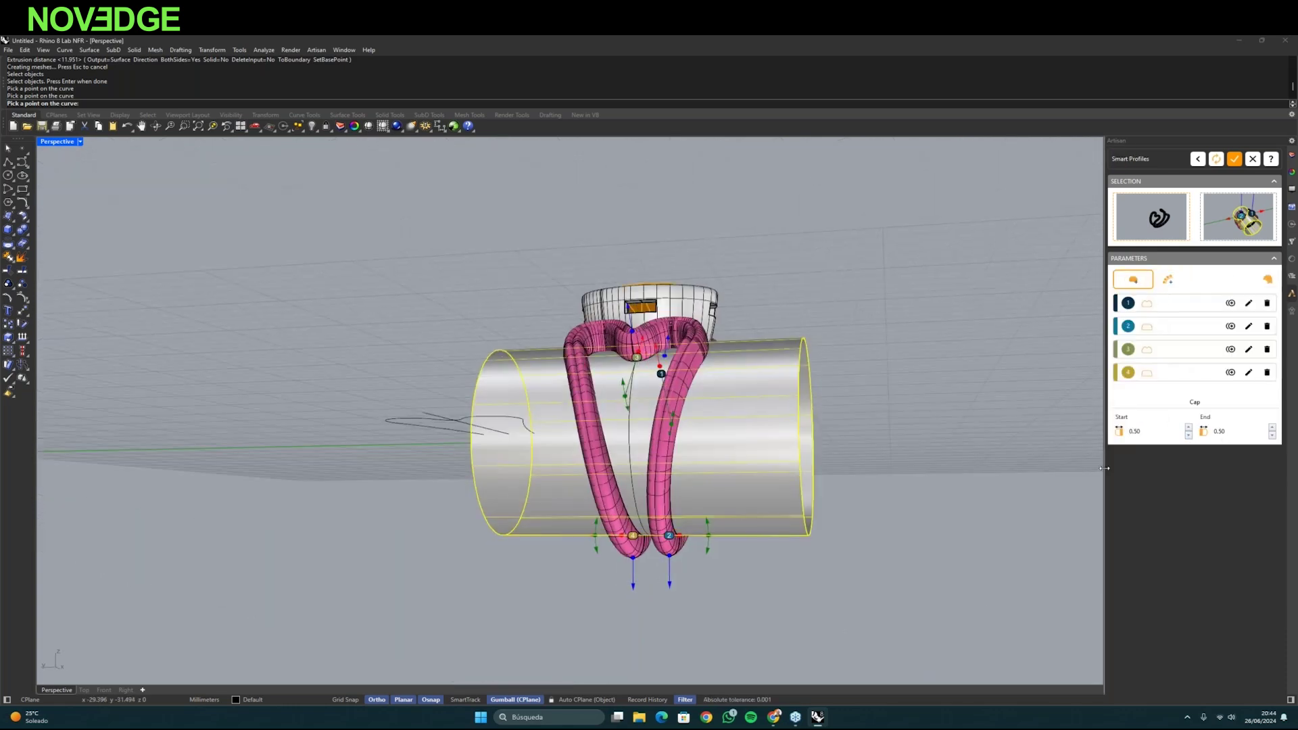
- Set section 4 at the shank base to 1.80 width and 1.80 height, then accept the section and the smart profile
left_click(1148, 374)
left_click(1188, 469)
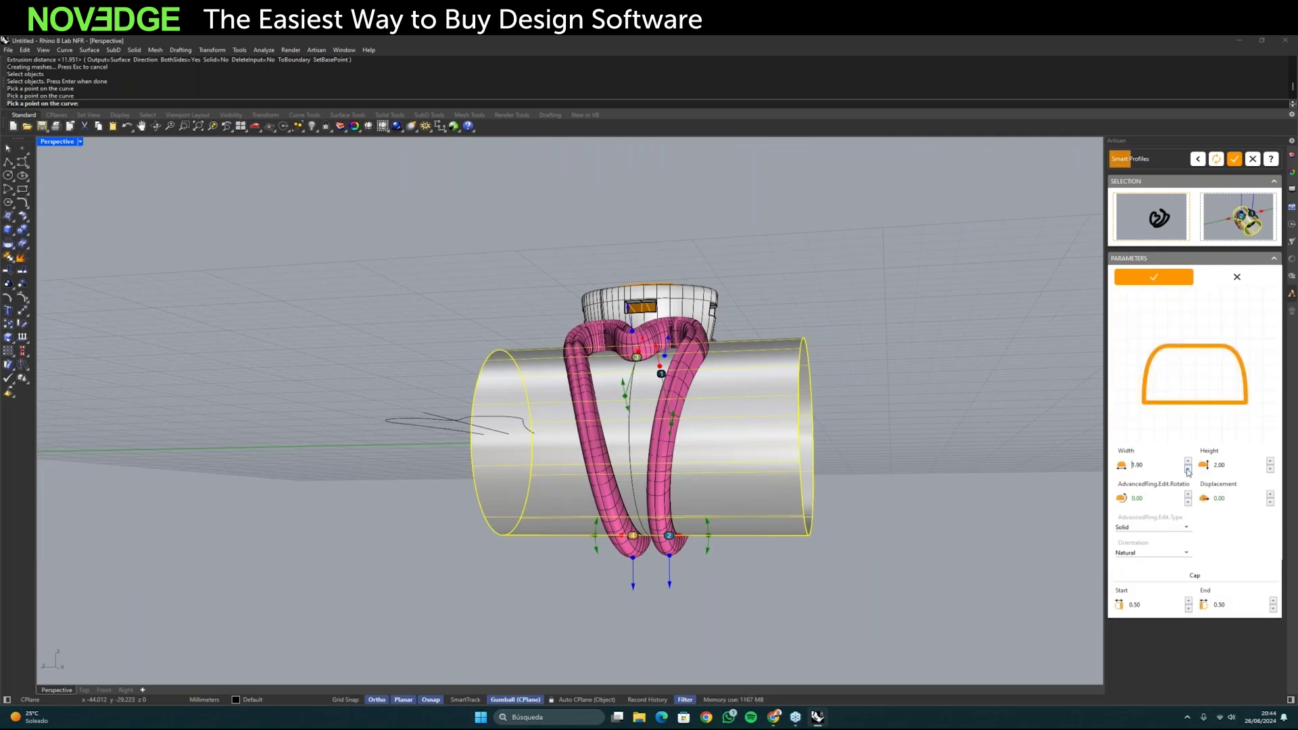
left_click(1270, 470)
left_click(1137, 277)
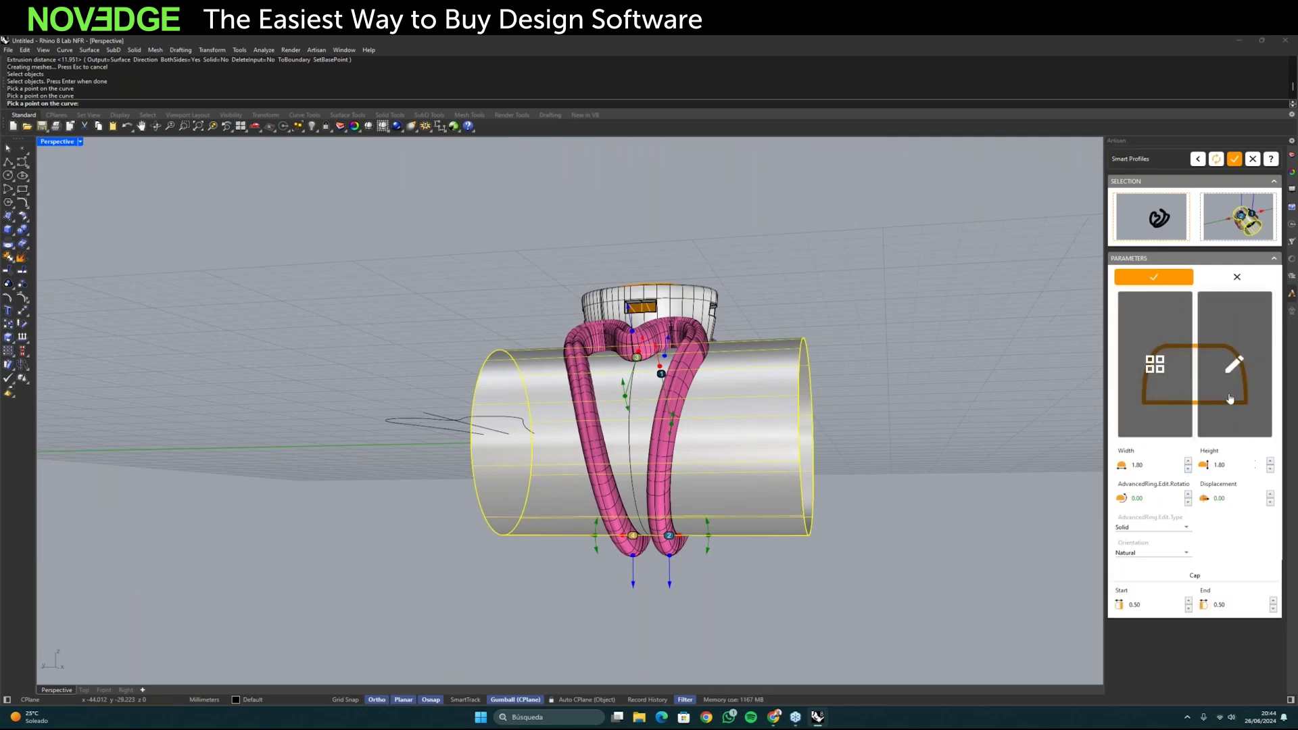
right_click_drag(987, 428, 845, 405)
left_click(1234, 160)
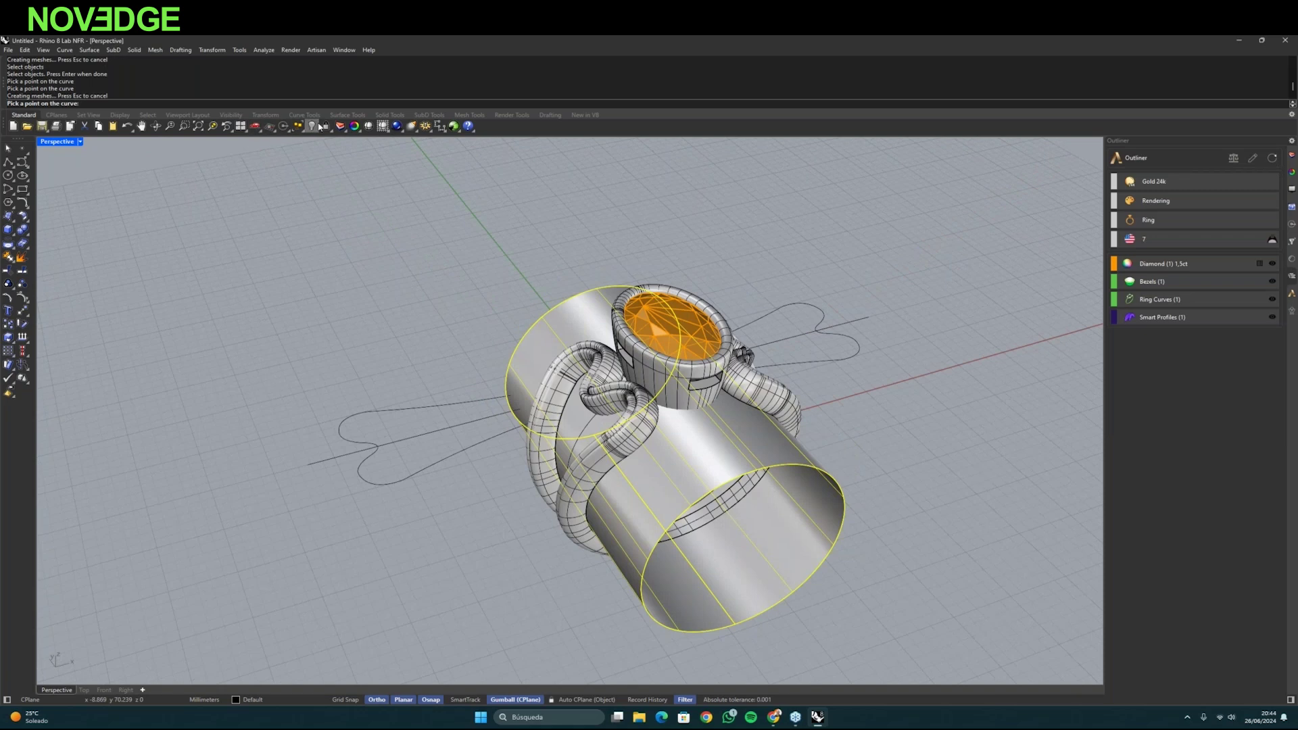
- Hide the overlapping cylinder surfaces running through the ring's finger hole
left_click(311, 126)
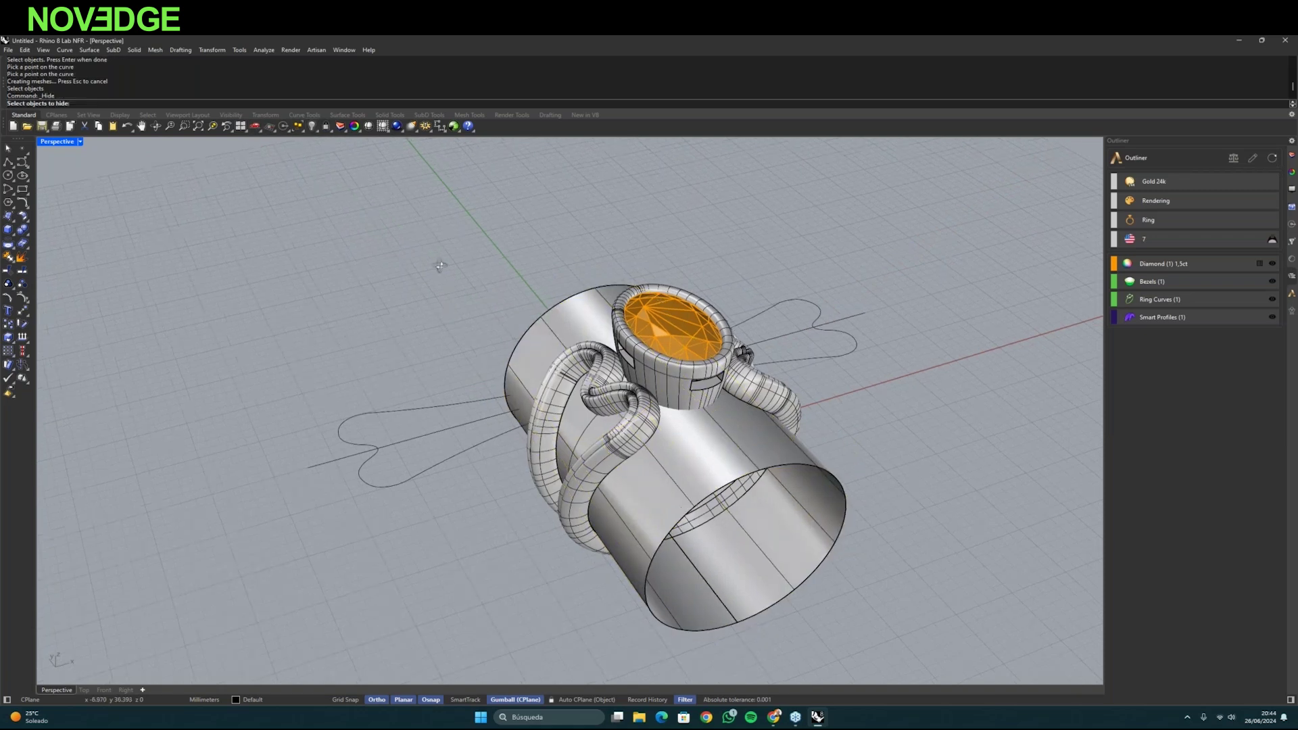
right_click_drag(440, 266, 714, 585)
left_click(667, 590)
left_click(314, 128)
left_click(713, 581)
left_click(311, 126)
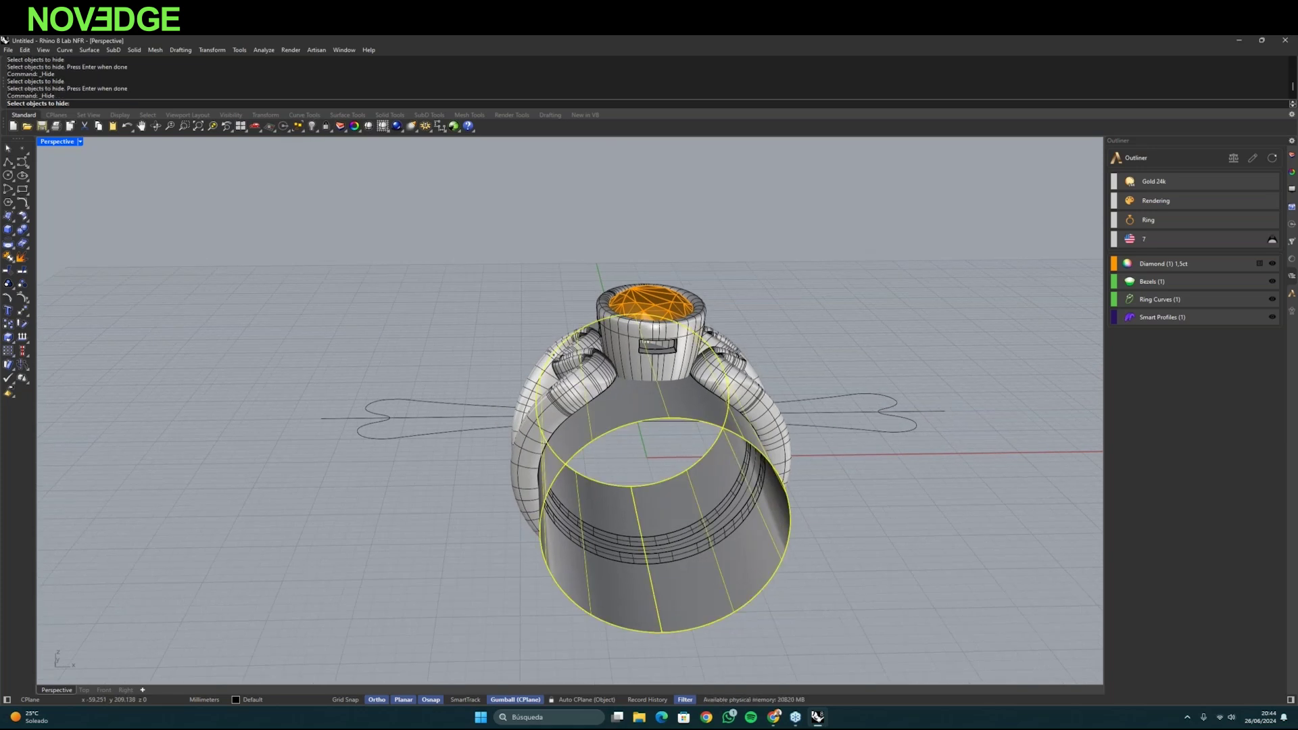
right_click_drag(703, 582, 718, 600)
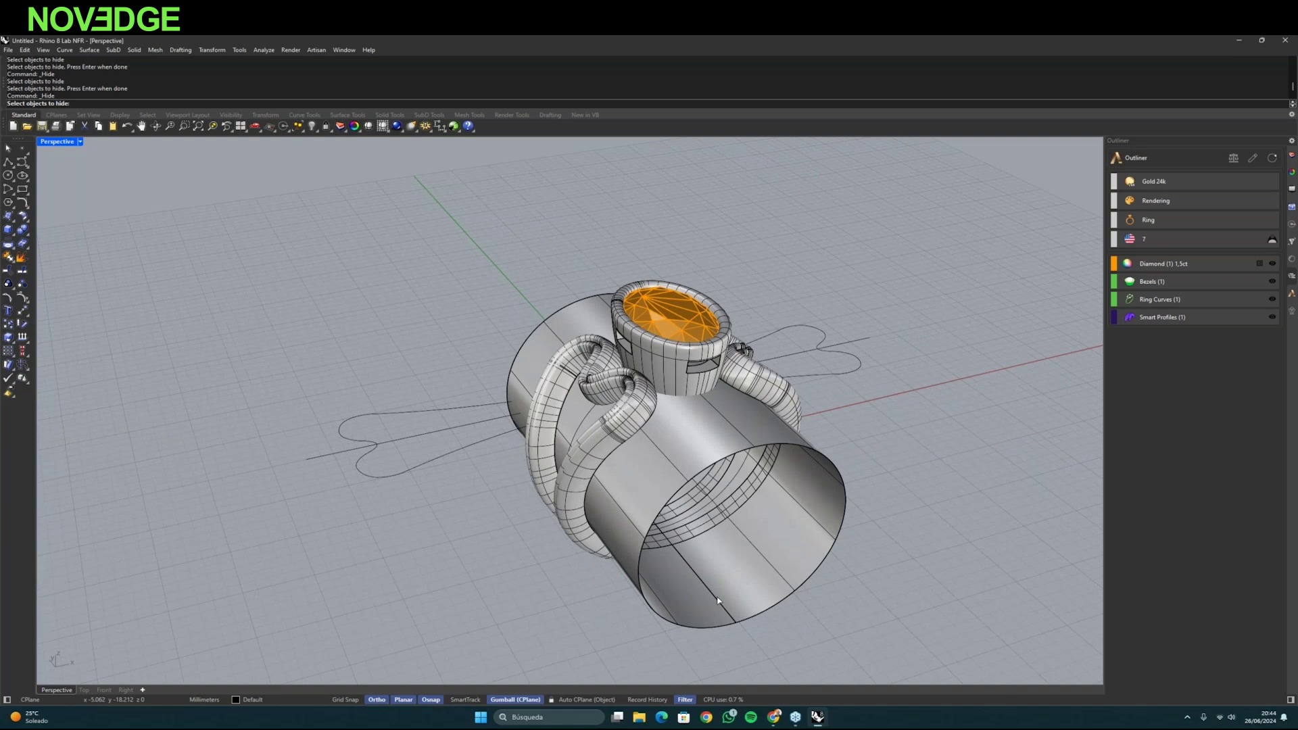
left_click(718, 599)
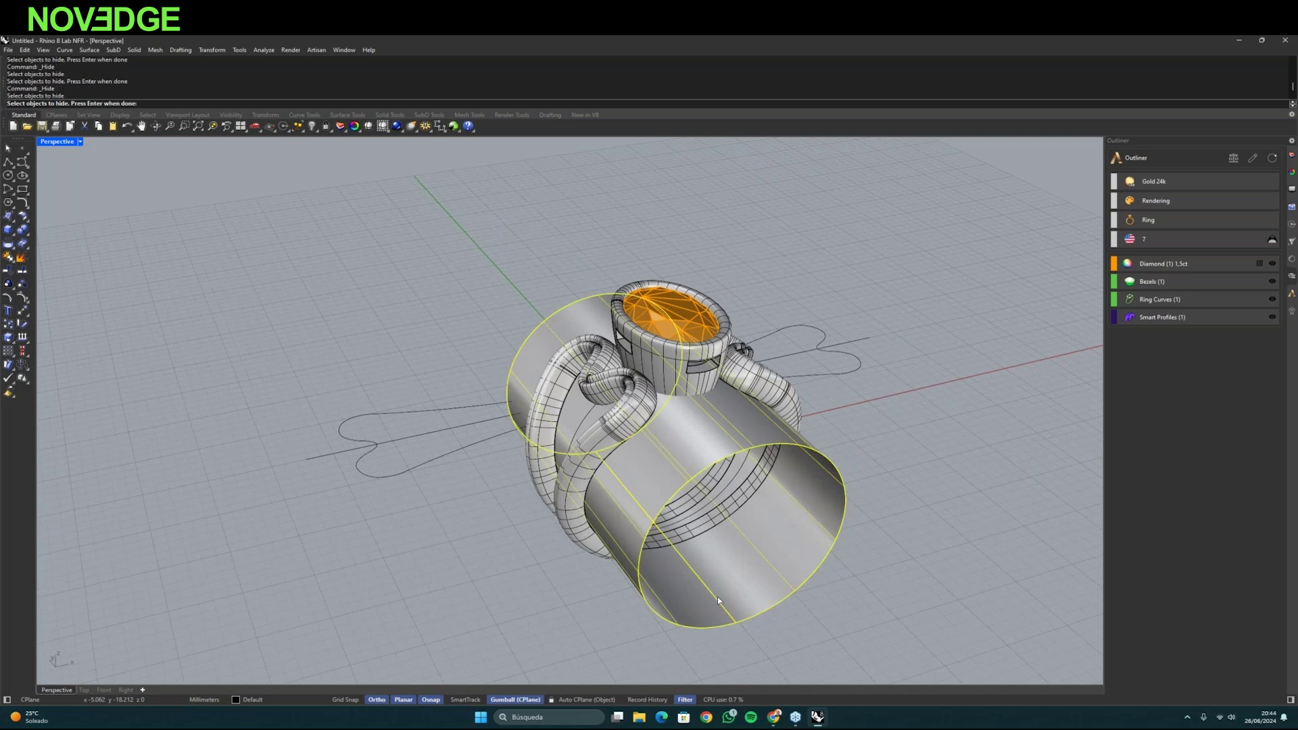
key("Return")
- Cut the smart-profile shank to the inside of ring size 7
right_click_drag(768, 524, 649, 405)
left_click(637, 371)
left_click(1272, 240)
right_click_drag(1030, 361, 904, 408)
right_click_drag(752, 436, 860, 477)
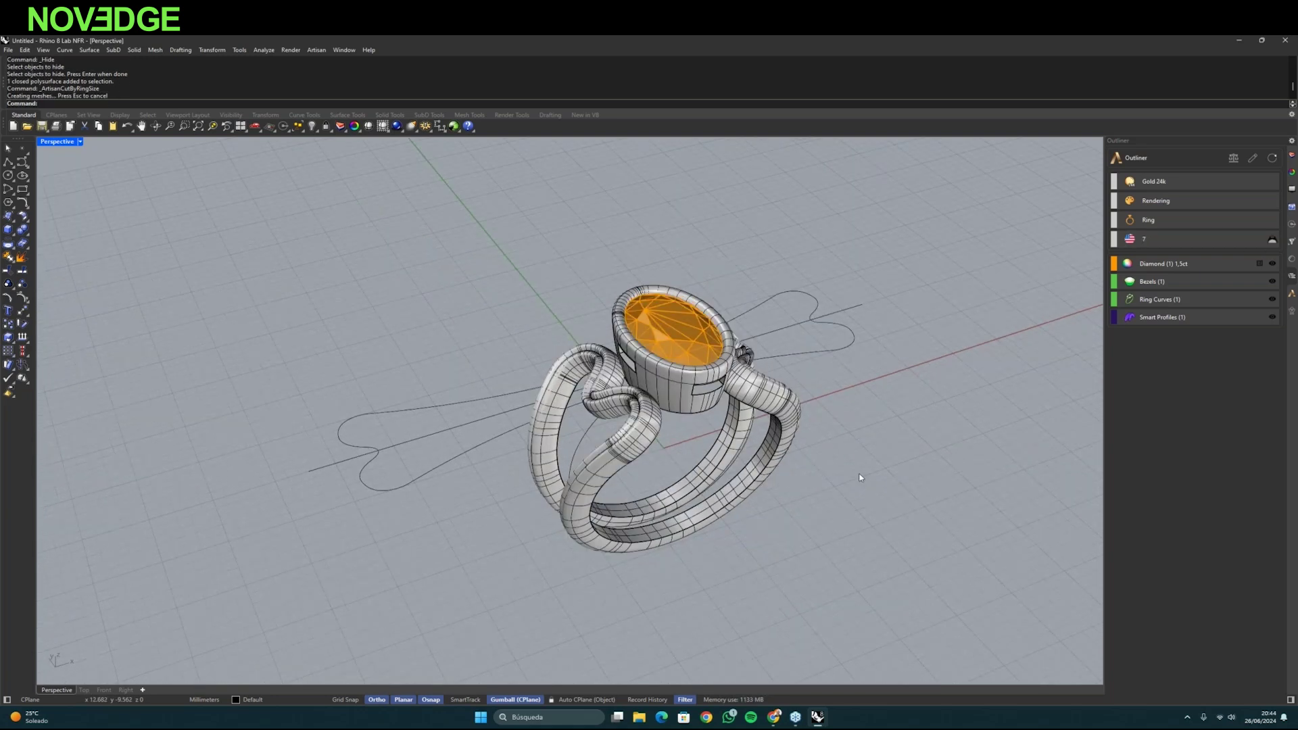
- Select all curves in the model with SelCrv and hide them
type("SelCrv")
key("Return")
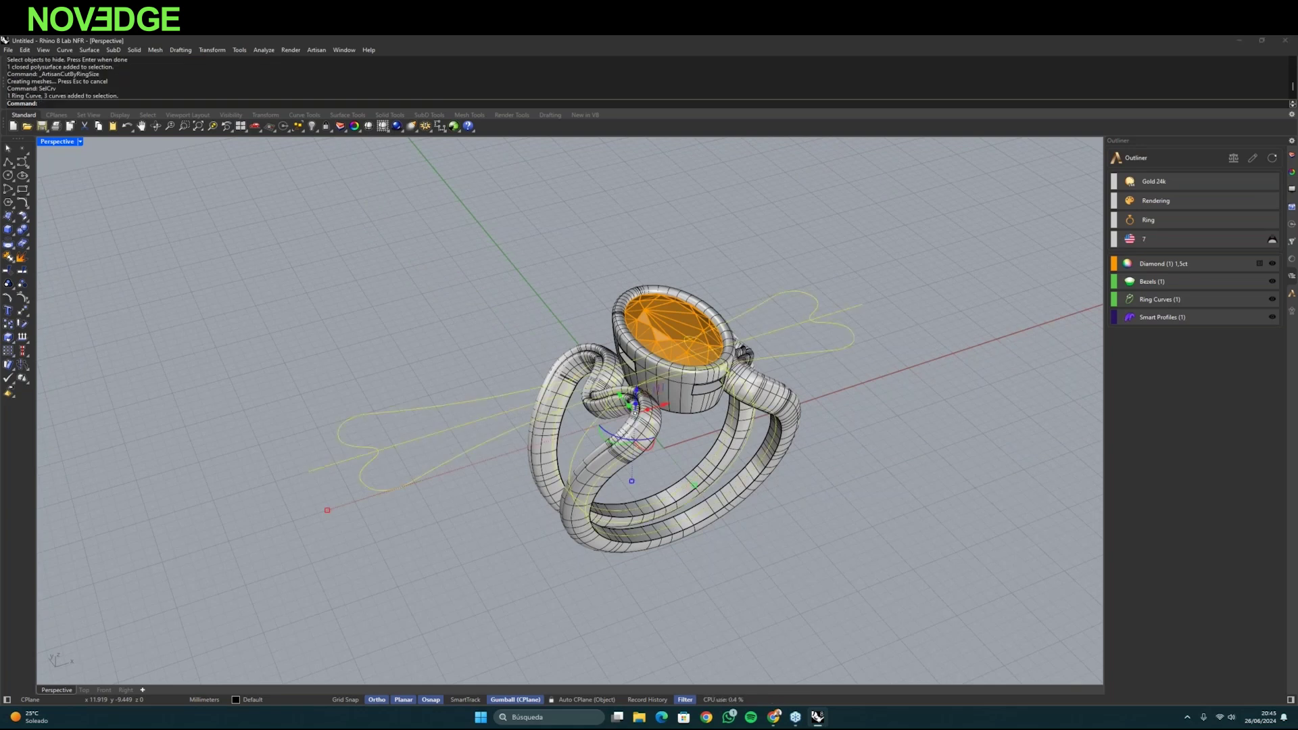
type("Hid")
key("Return")
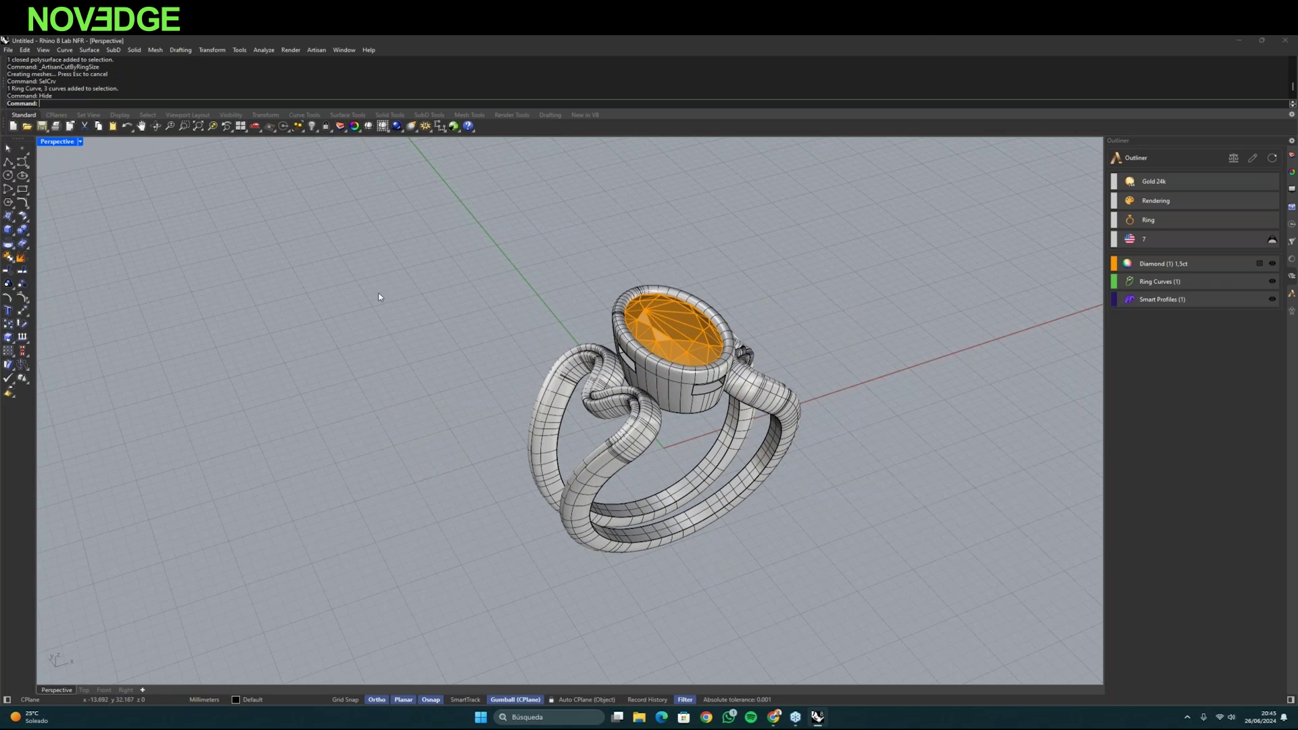
- Start Artisan's Render and Animation tool and apply the Rose Gold 18k material to the heart-ended shank
scroll(378, 293, "down", 2)
right_click_drag(379, 293, 561, 466)
scroll(563, 335, "up", 1)
scroll(619, 412, "up", 1)
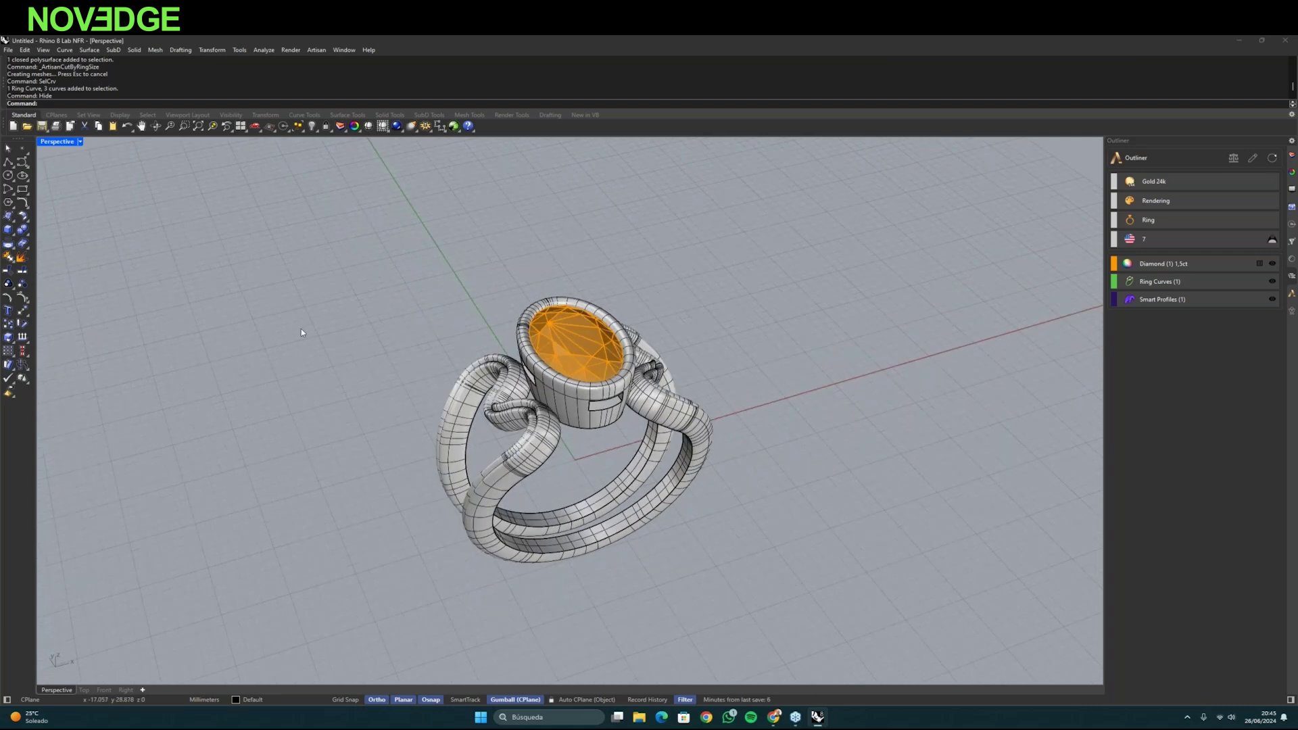
right_click_drag(334, 336, 310, 328)
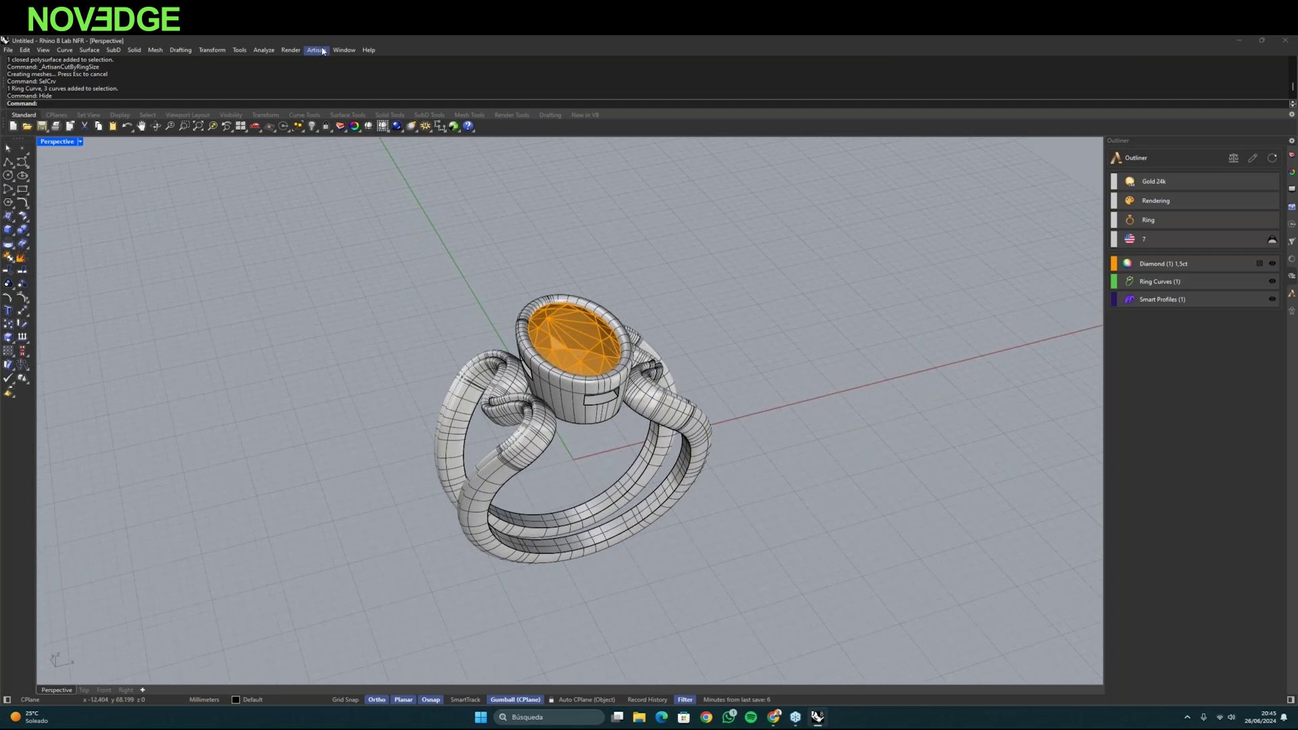
left_click(317, 50)
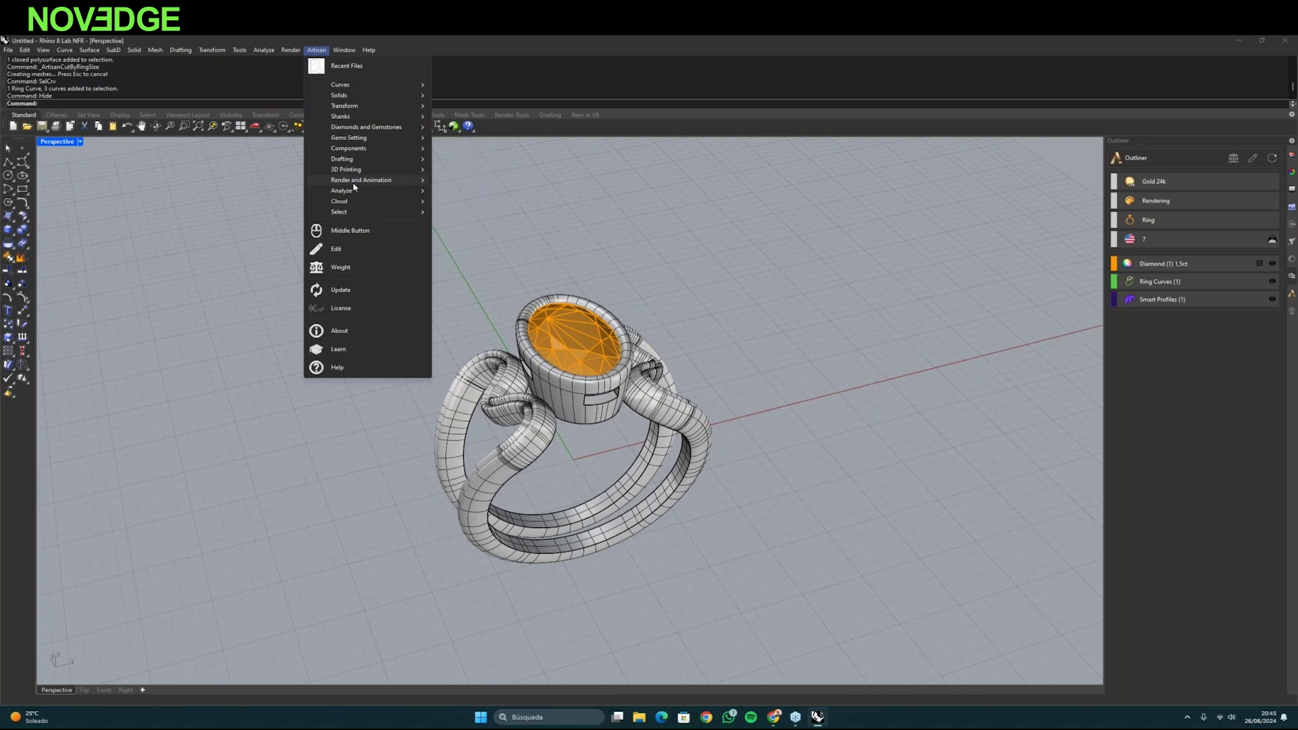
mouse_move(357, 184)
left_click(486, 184)
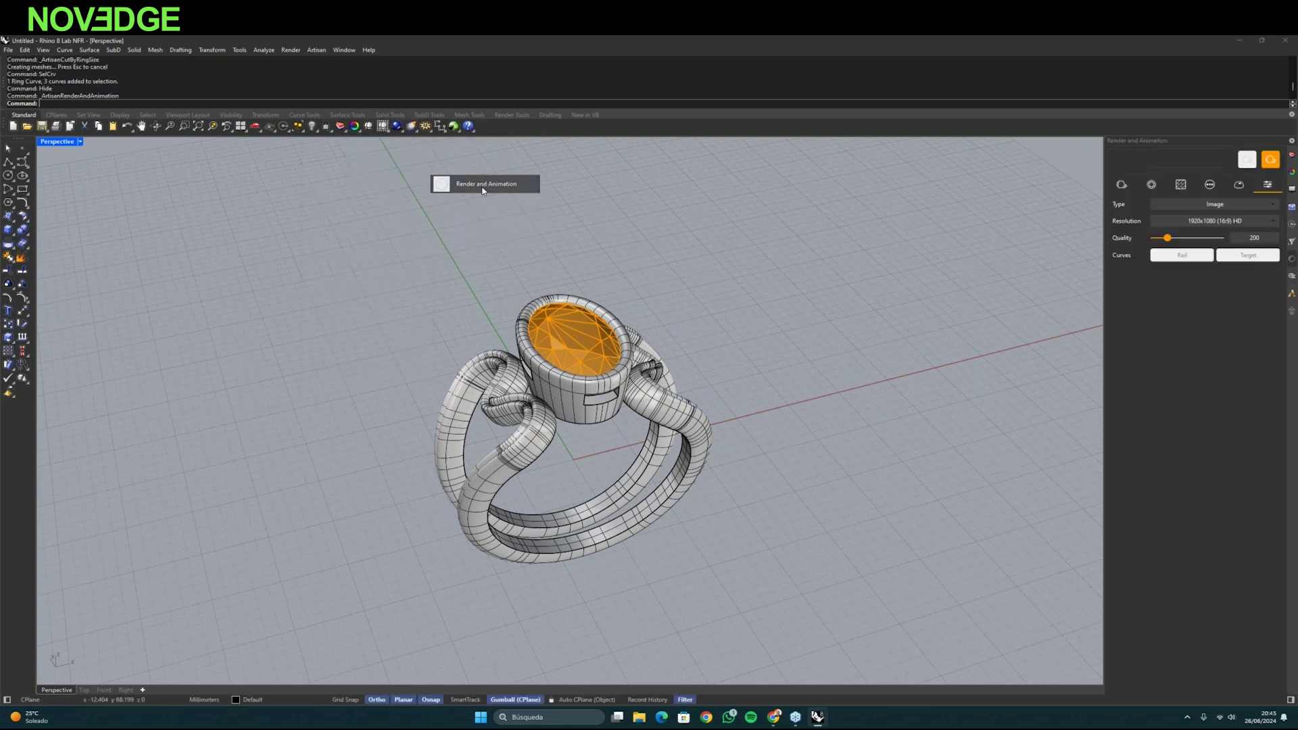
left_click(1119, 186)
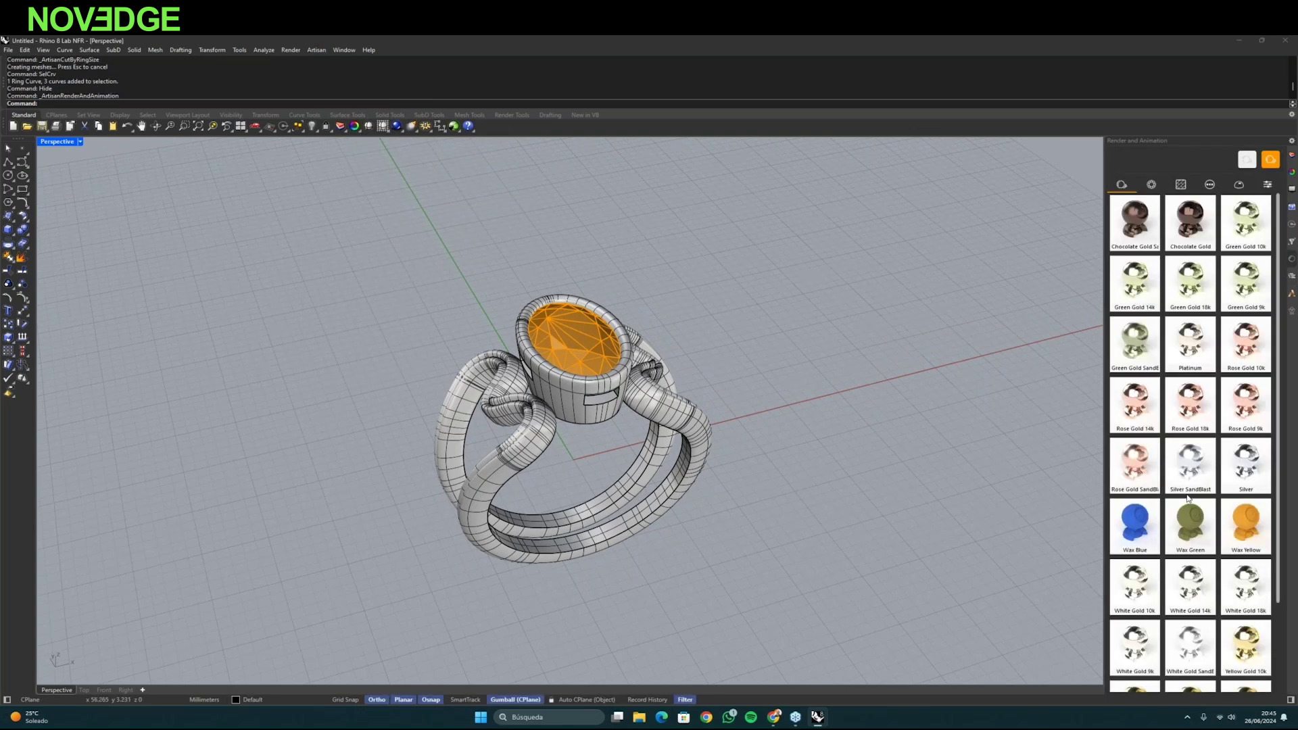
left_click_drag(1193, 405, 635, 526)
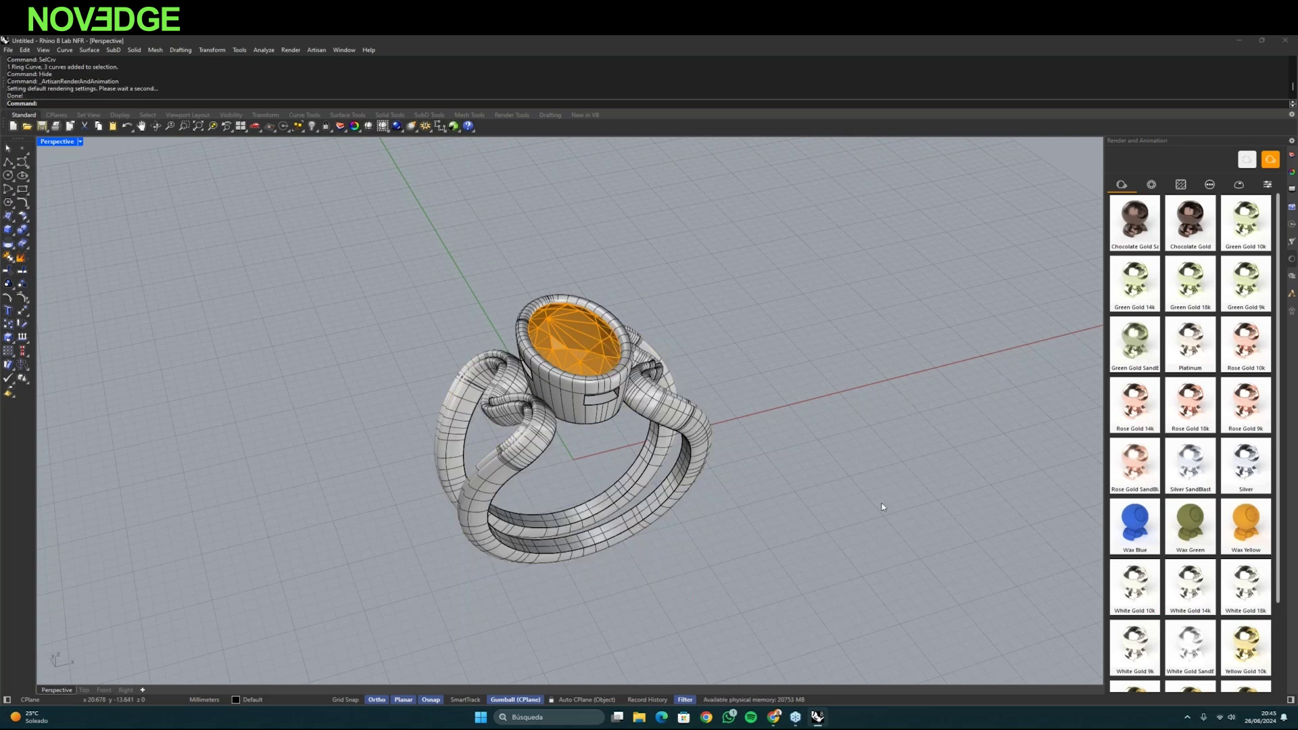
- Apply the White Gold 14k material to the oval bezel around the stone
scroll(882, 508, "down", 2)
right_click_drag(883, 508, 890, 479)
scroll(1180, 555, "down", 1)
left_click_drag(1189, 541, 647, 396)
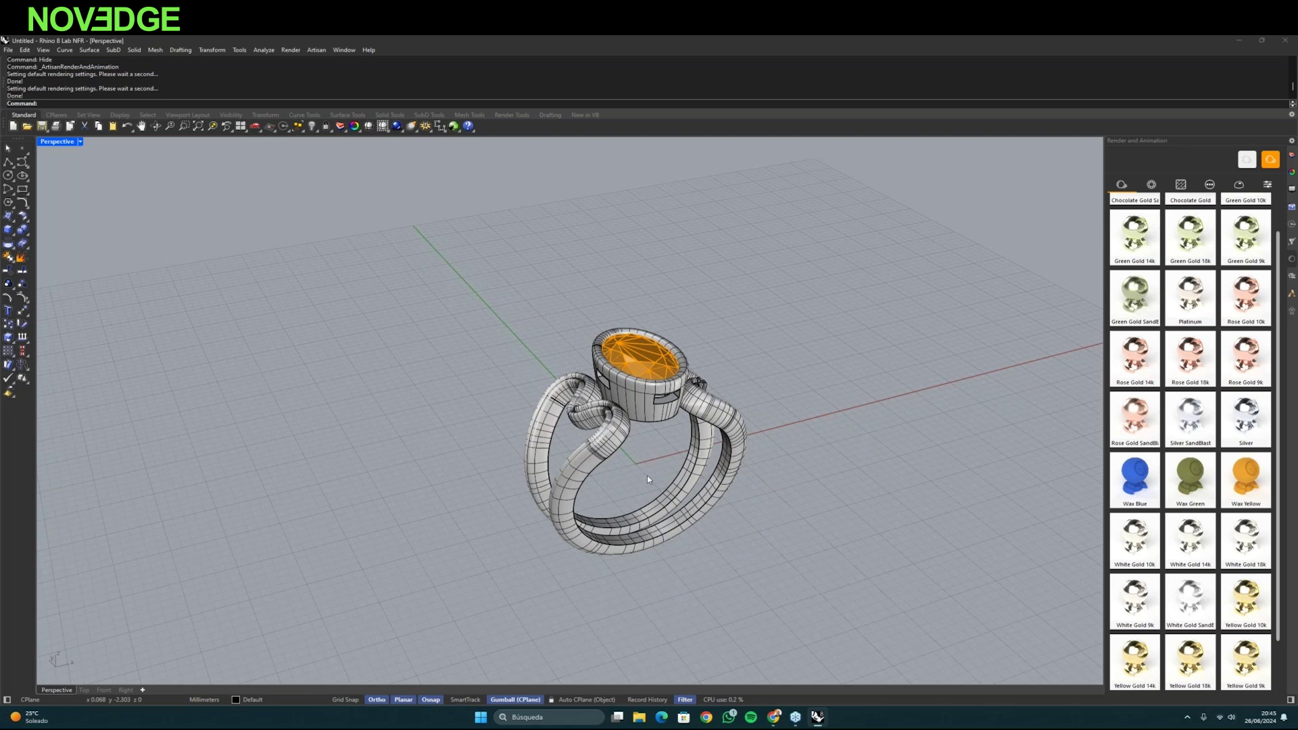
- Apply the Ruby gem material to the oval stone
right_click_drag(647, 476, 717, 470)
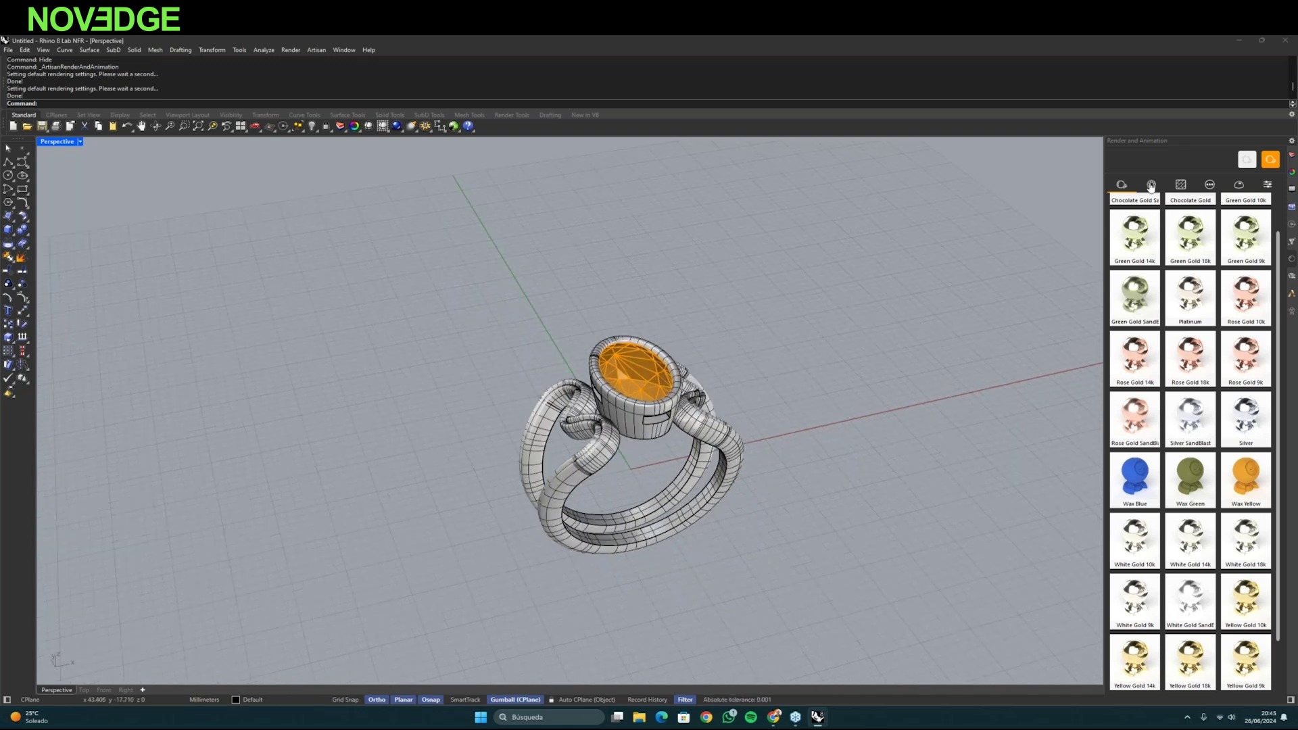
left_click(1151, 184)
left_click_drag(1239, 551, 645, 377)
right_click_drag(693, 424, 777, 474)
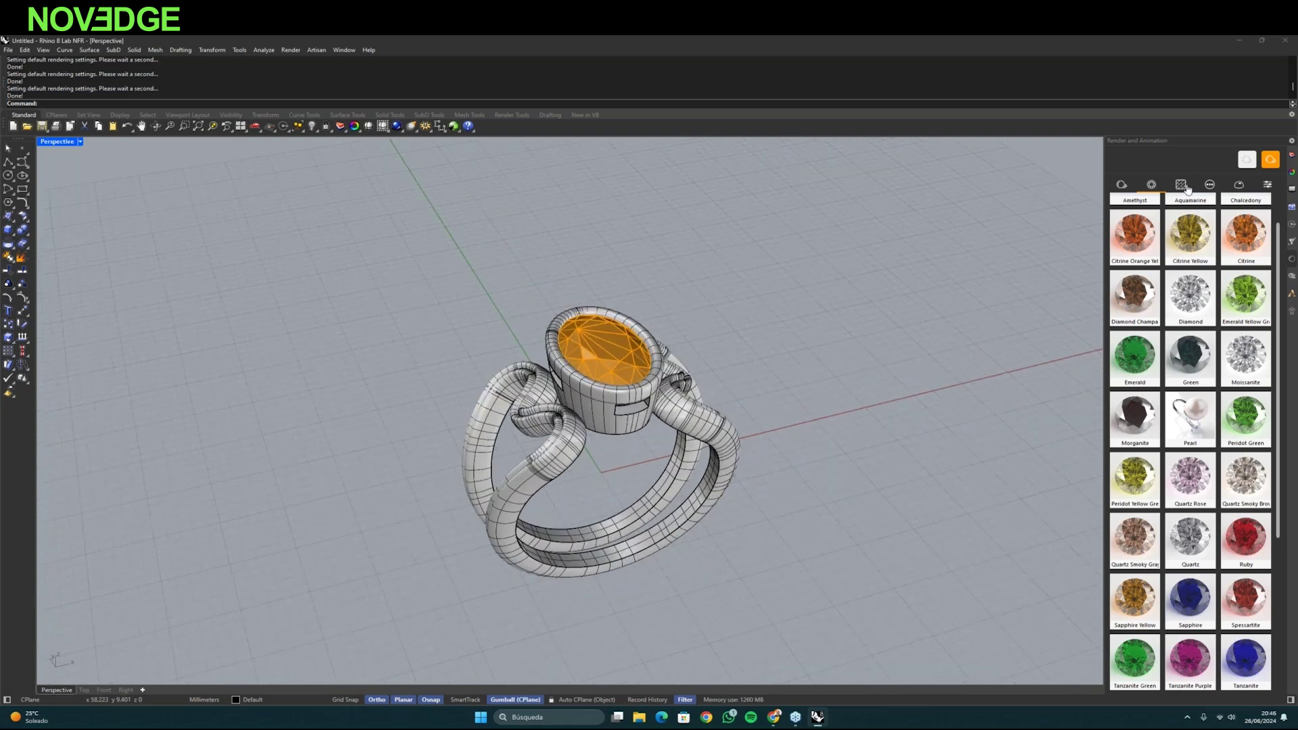
- Apply a pinkish-beige Basic Reflection ground and a lighting environment, and display the Perspective viewport in Raytraced mode
left_click(1181, 185)
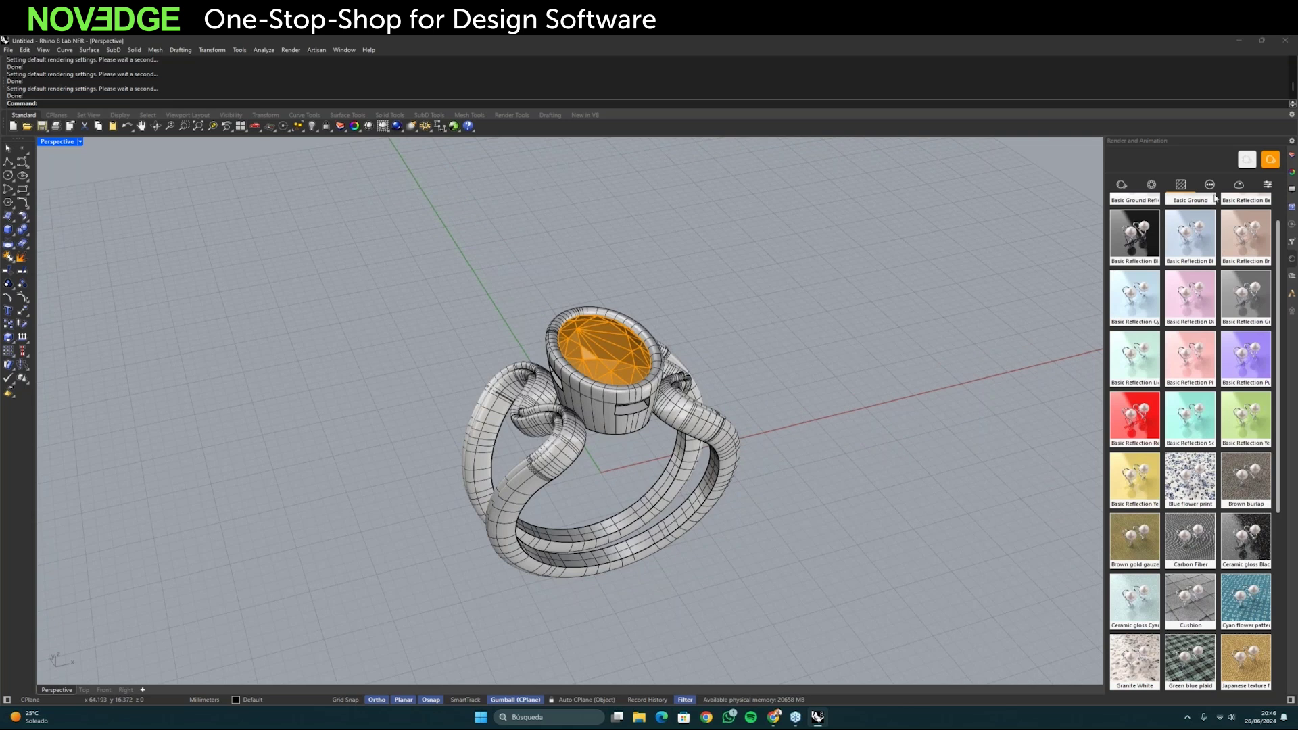
left_click(1239, 185)
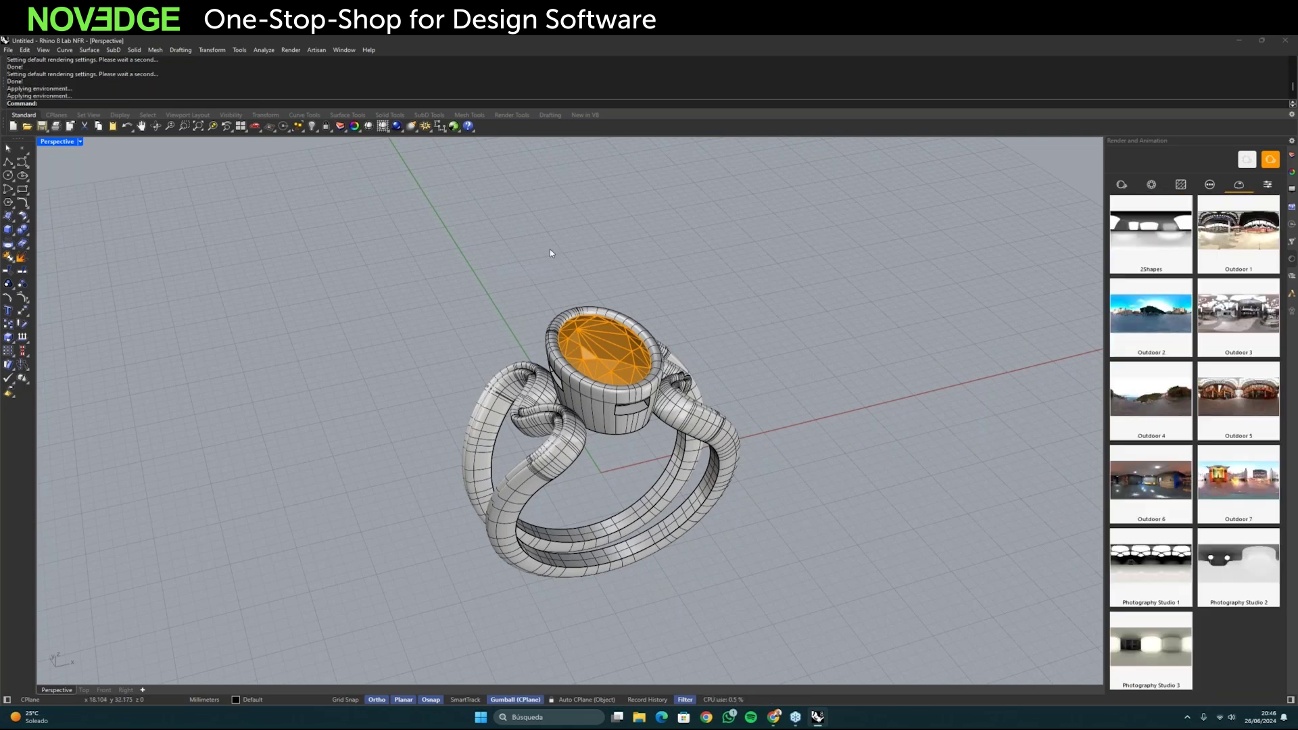
left_click(78, 142)
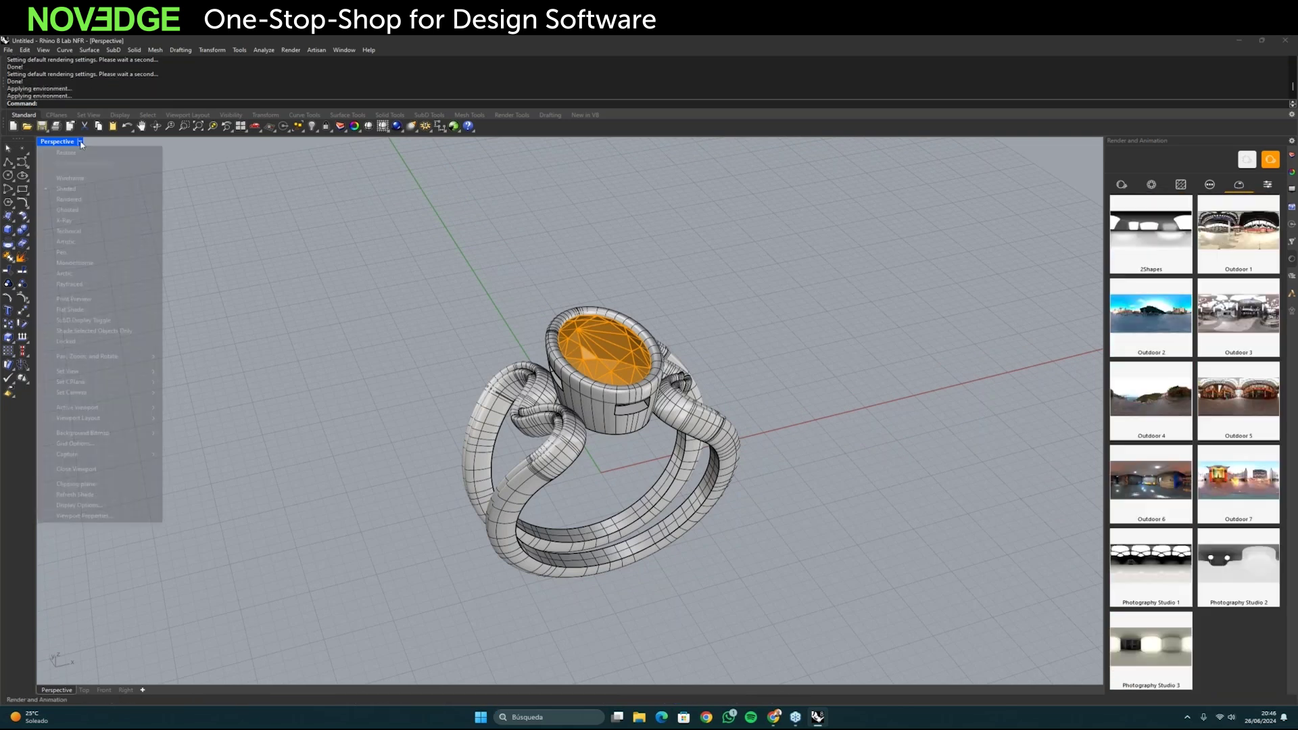
left_click(73, 285)
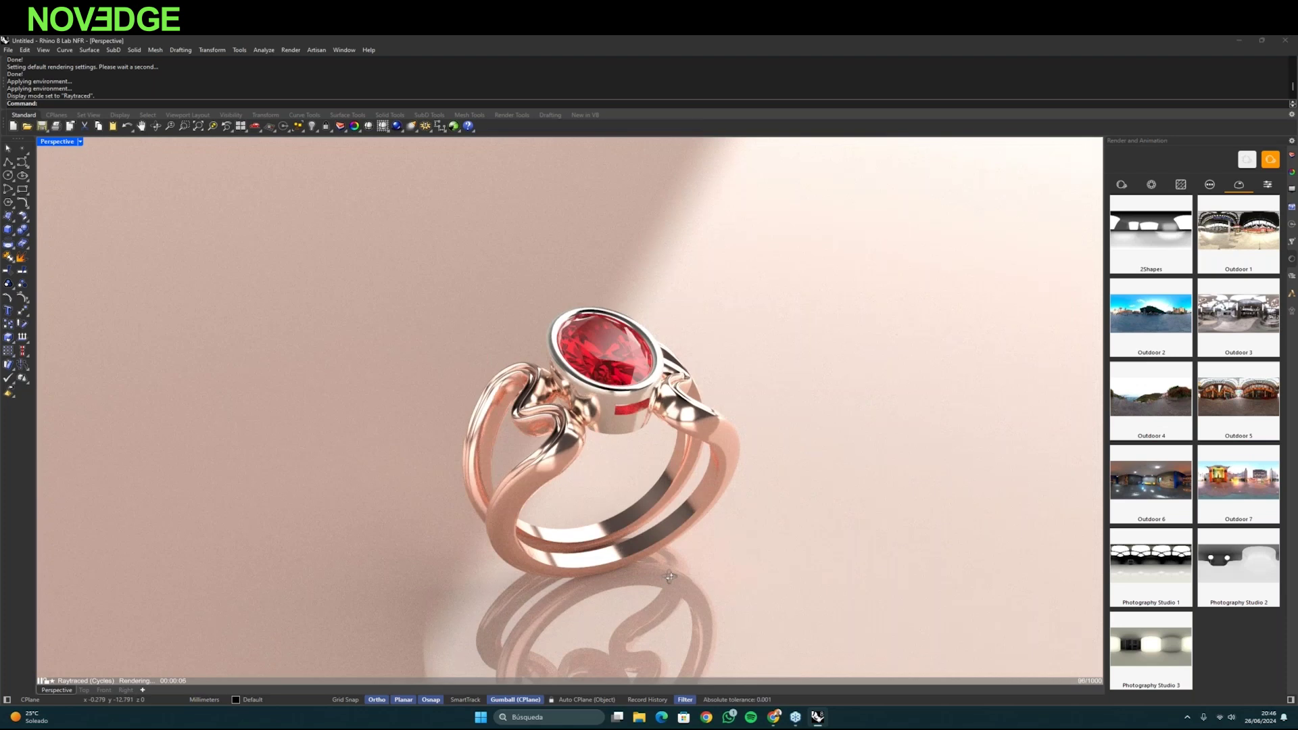
right_click_drag(670, 576, 674, 577)
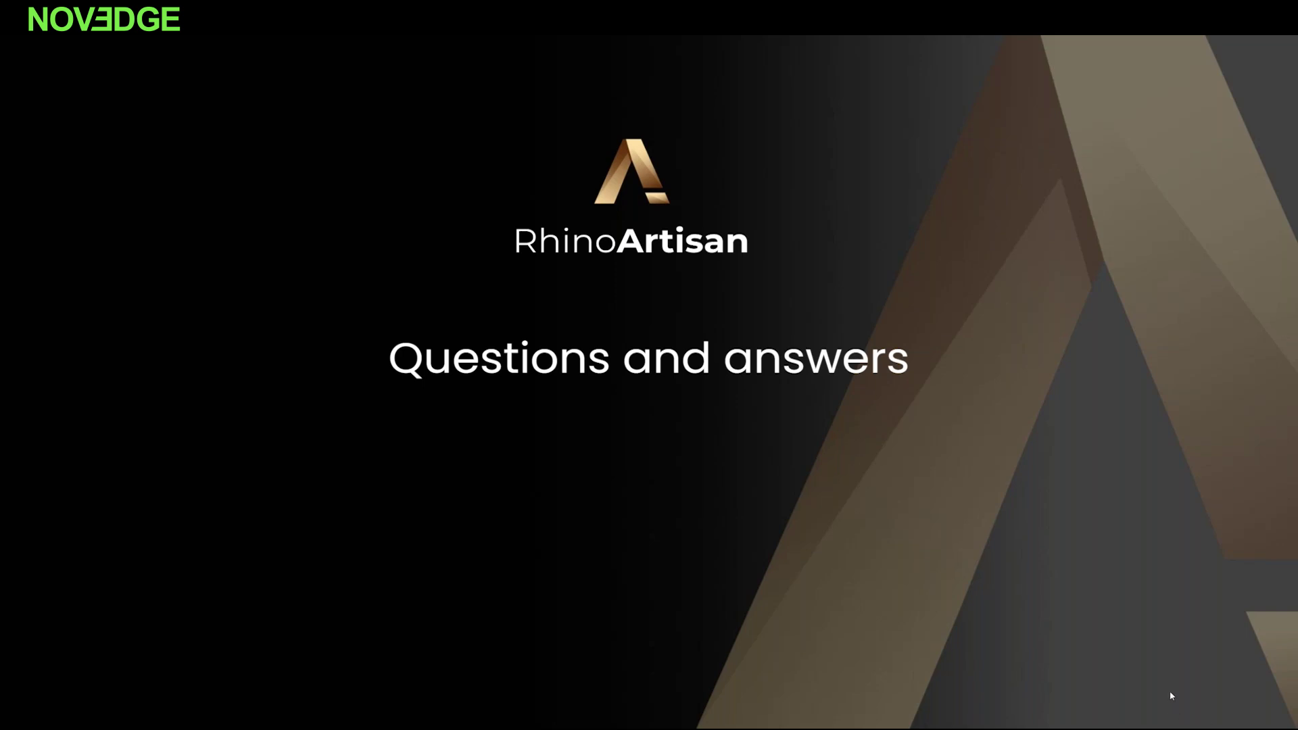
key("super")
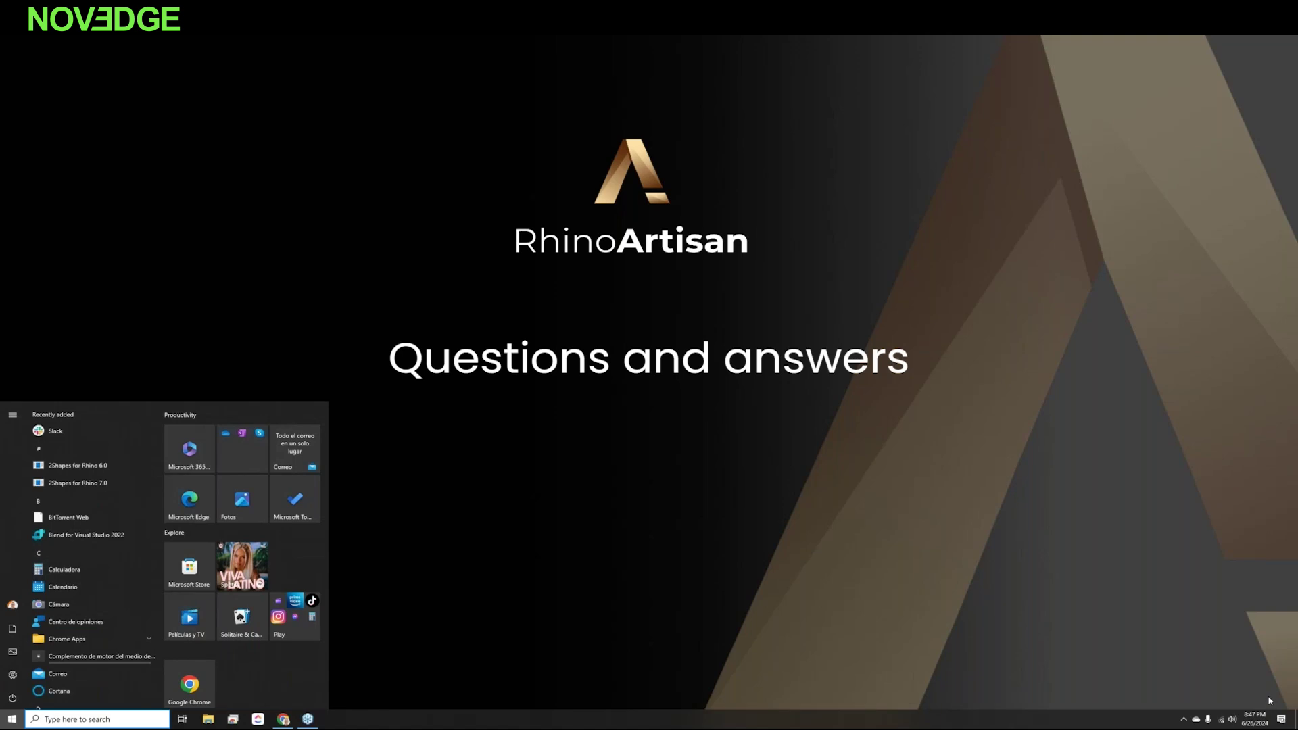
left_click(1014, 573)
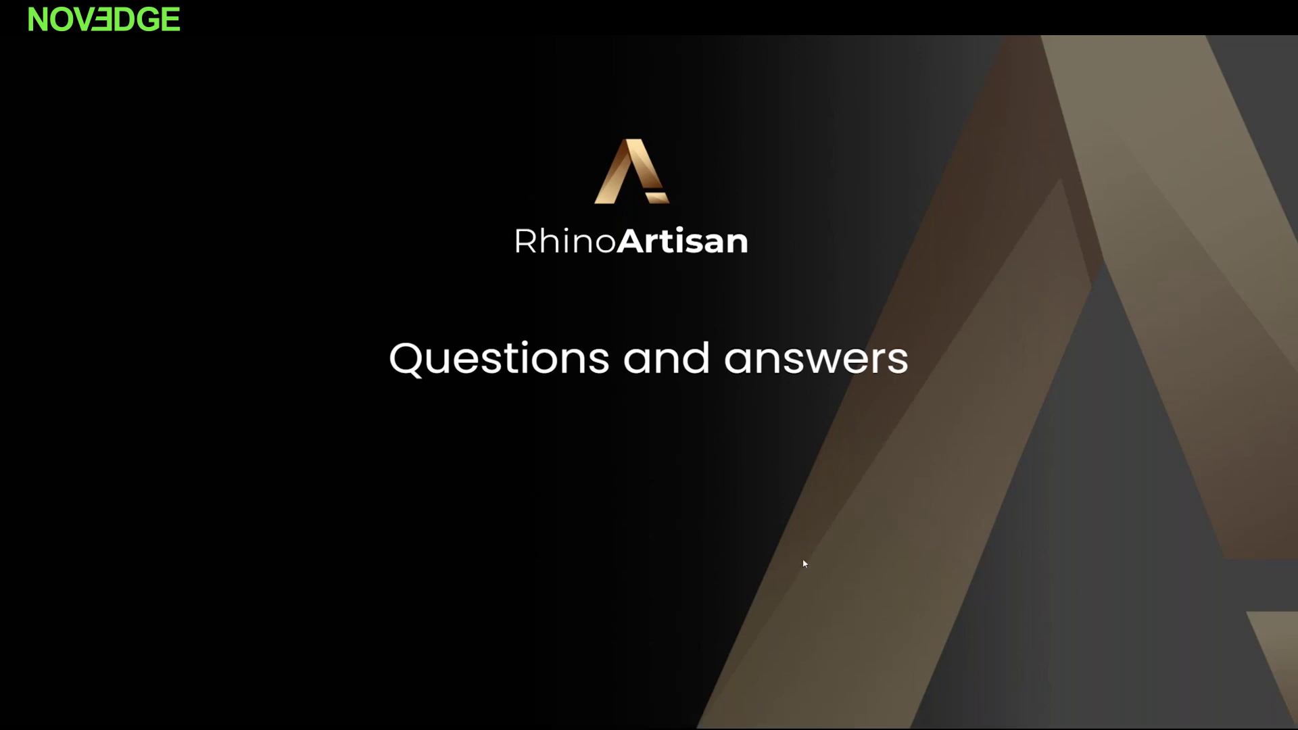